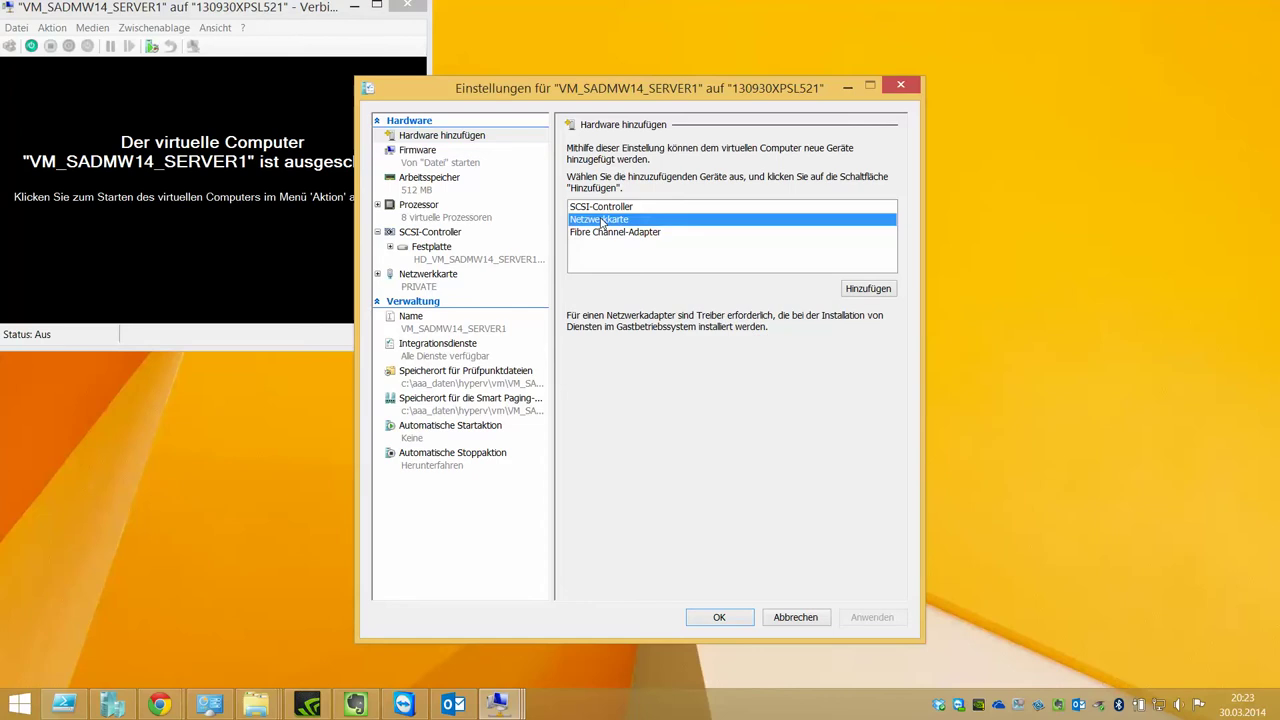
Add a network adapter to the virtual machine and connect it to the virtual switch lan
{"action": "left_click", "coordinate": [868, 290]}
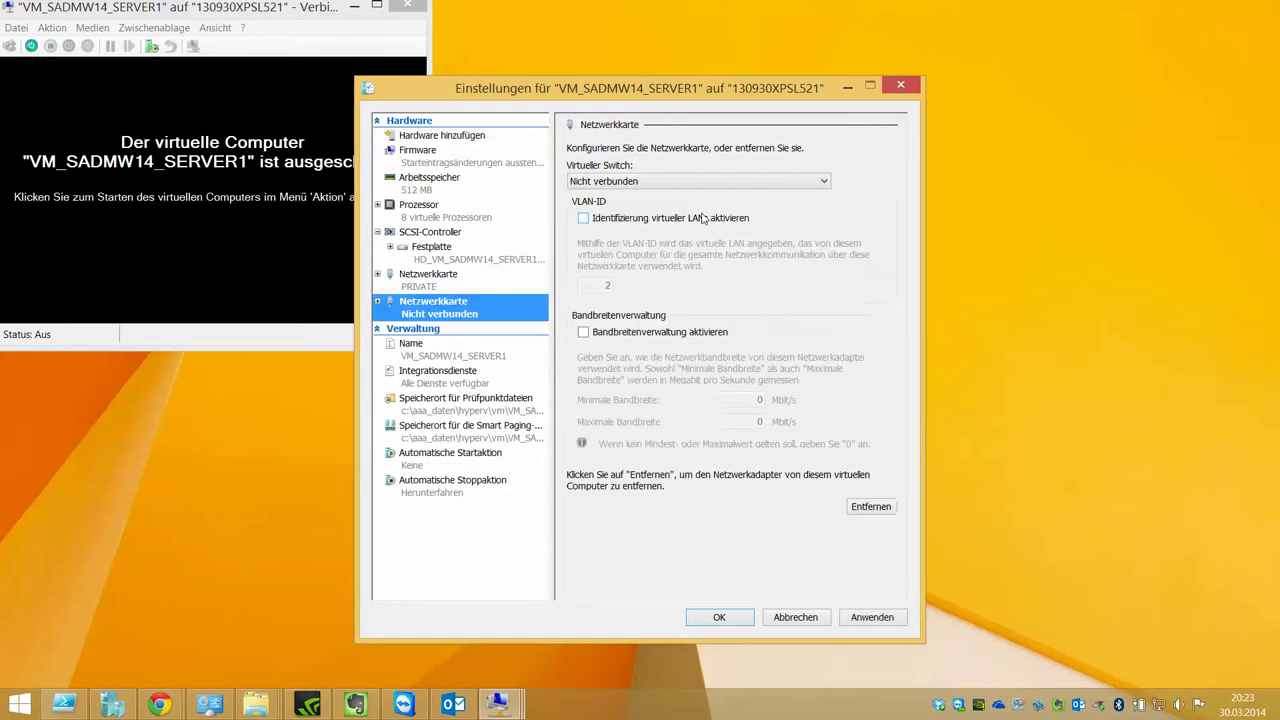
{"action": "left_click", "coordinate": [631, 186]}
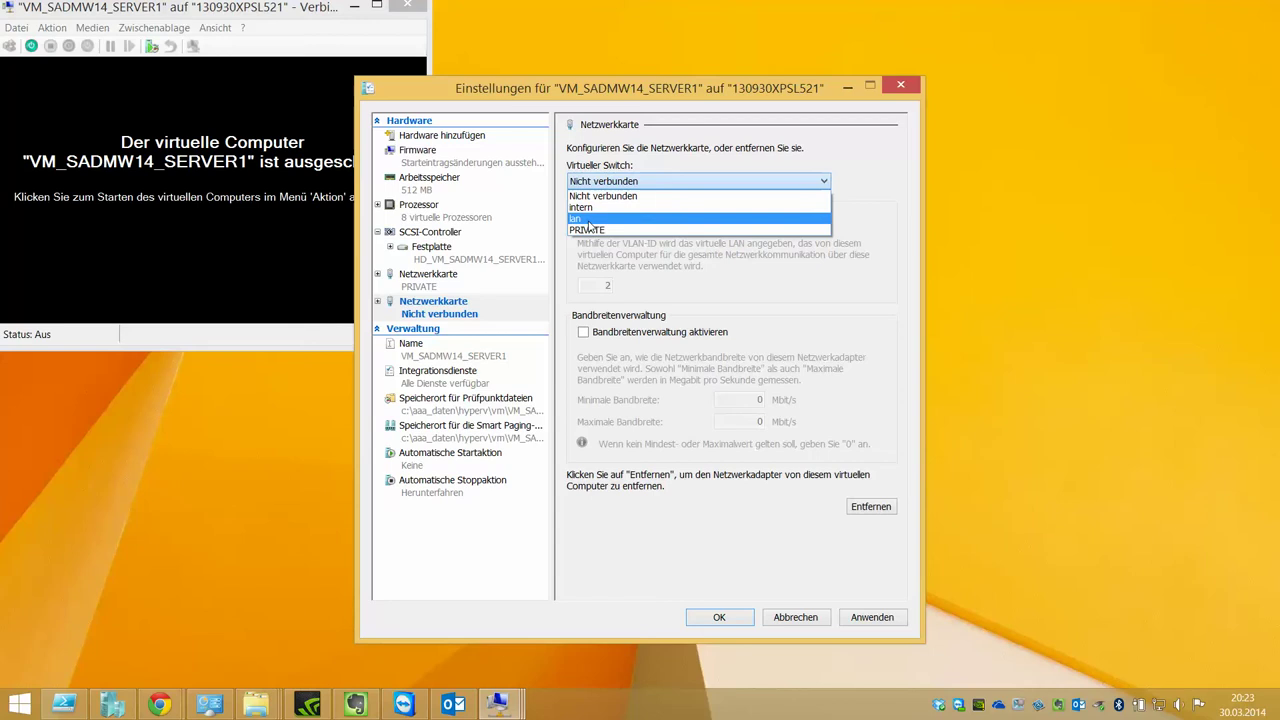
{"action": "left_click", "coordinate": [590, 219]}
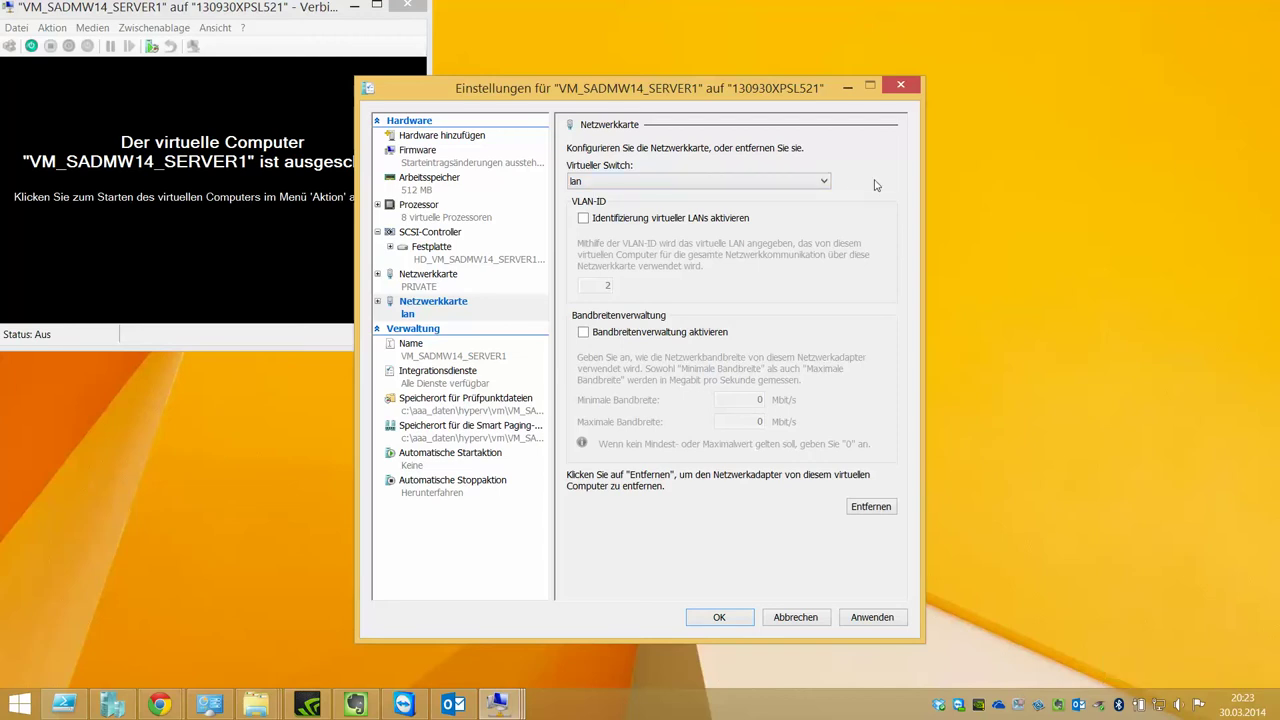
Check the new adapter's hardware acceleration and advanced features, then accept the settings and start the virtual machine
{"action": "double_click", "coordinate": [445, 307]}
{"action": "left_click", "coordinate": [442, 331]}
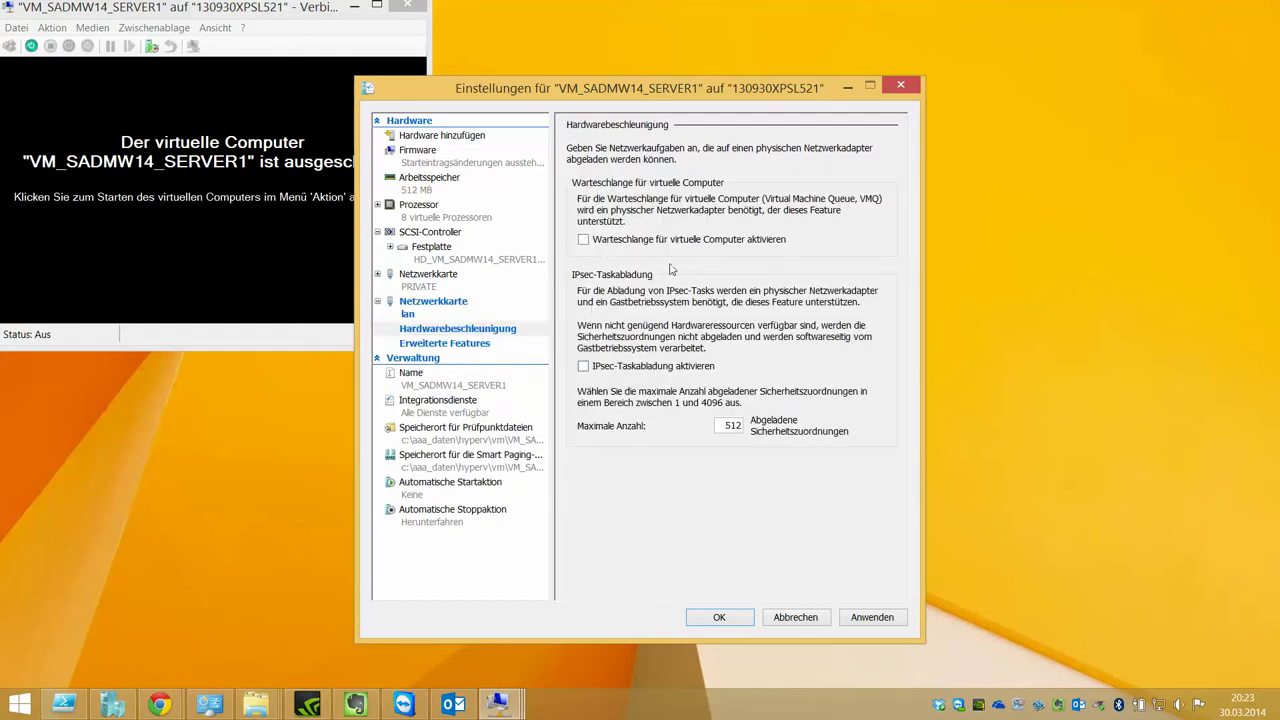
{"action": "left_click", "coordinate": [464, 345]}
{"action": "left_click", "coordinate": [682, 524]}
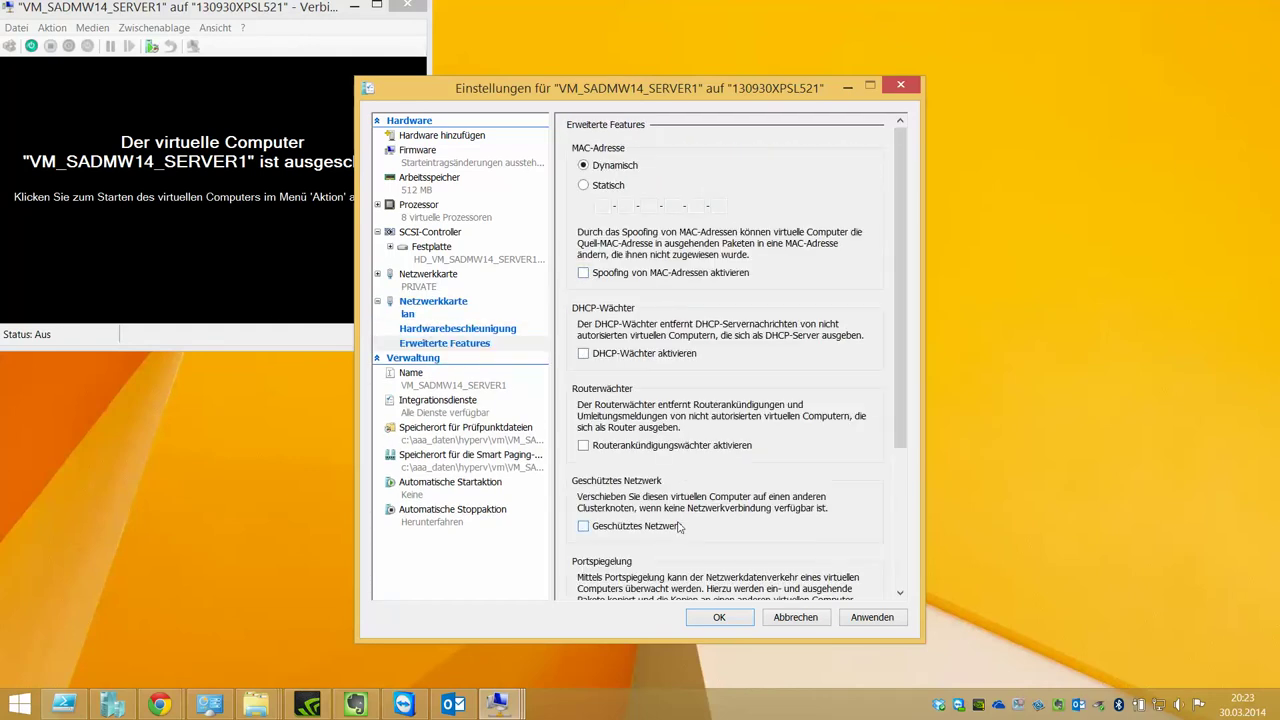
{"action": "scroll", "coordinate": [777, 490], "scroll_direction": "down", "scroll_amount": 5}
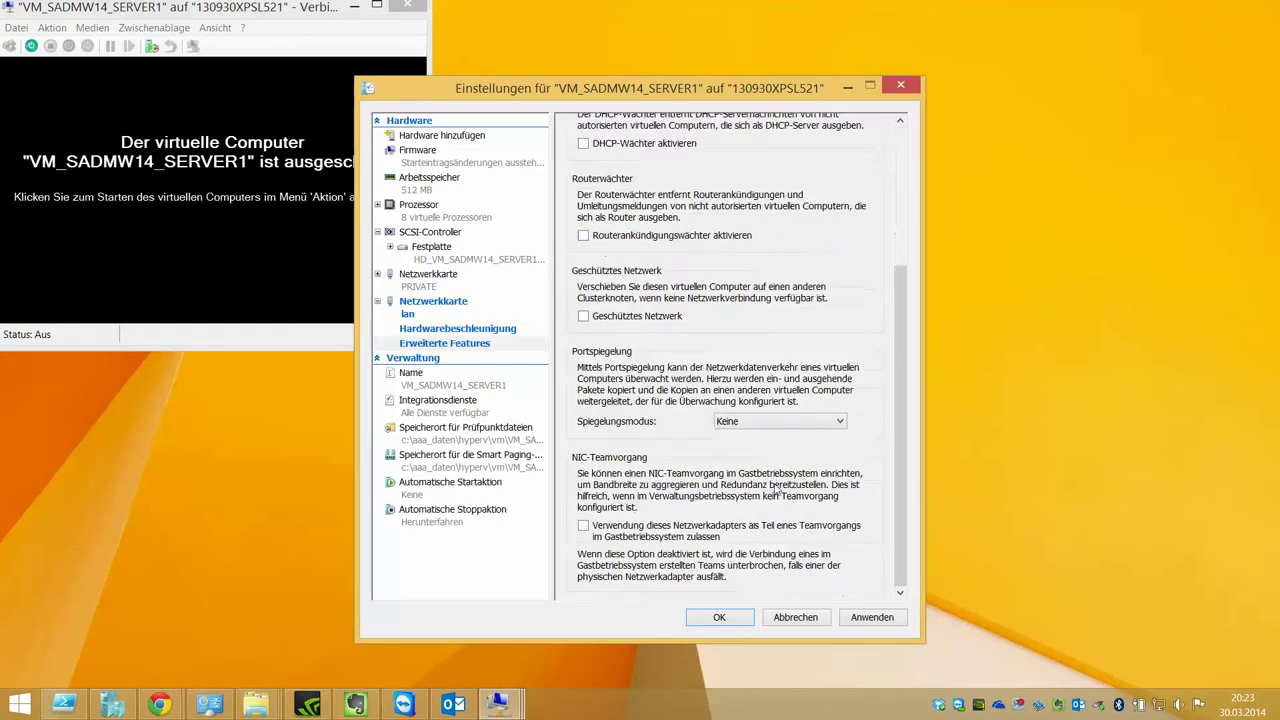
{"action": "left_click", "coordinate": [716, 617]}
{"action": "key", "text": "ctrl+s"}
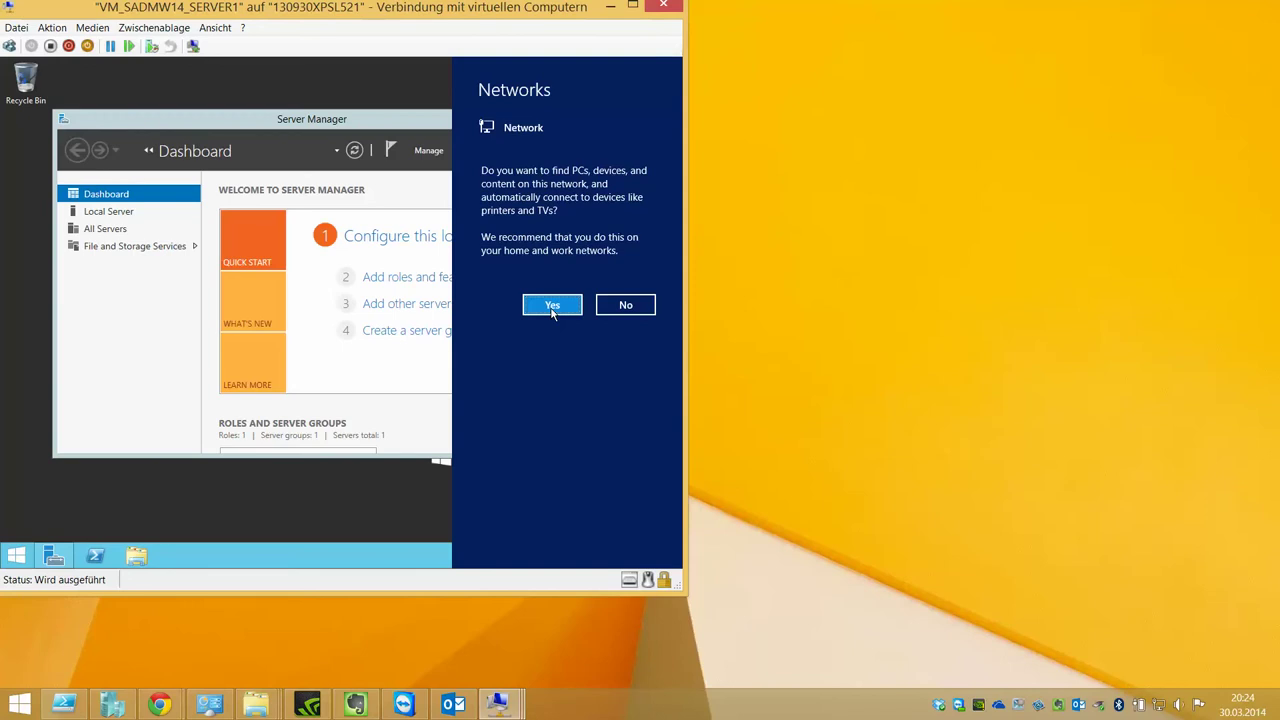
Allow device discovery on the new network and open the server's Network Connections in a maximized window
{"action": "left_click", "coordinate": [551, 308]}
{"action": "left_click", "coordinate": [551, 306]}
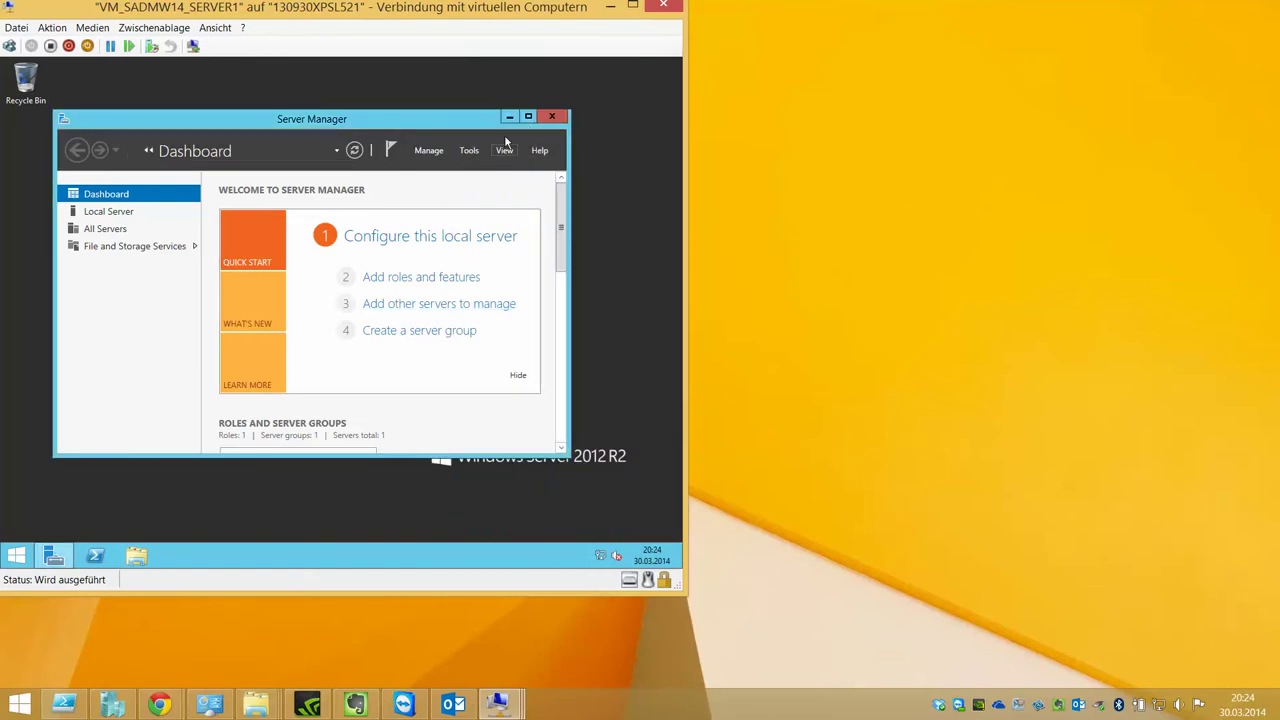
{"action": "left_click", "coordinate": [528, 117]}
{"action": "left_click", "coordinate": [22, 557]}
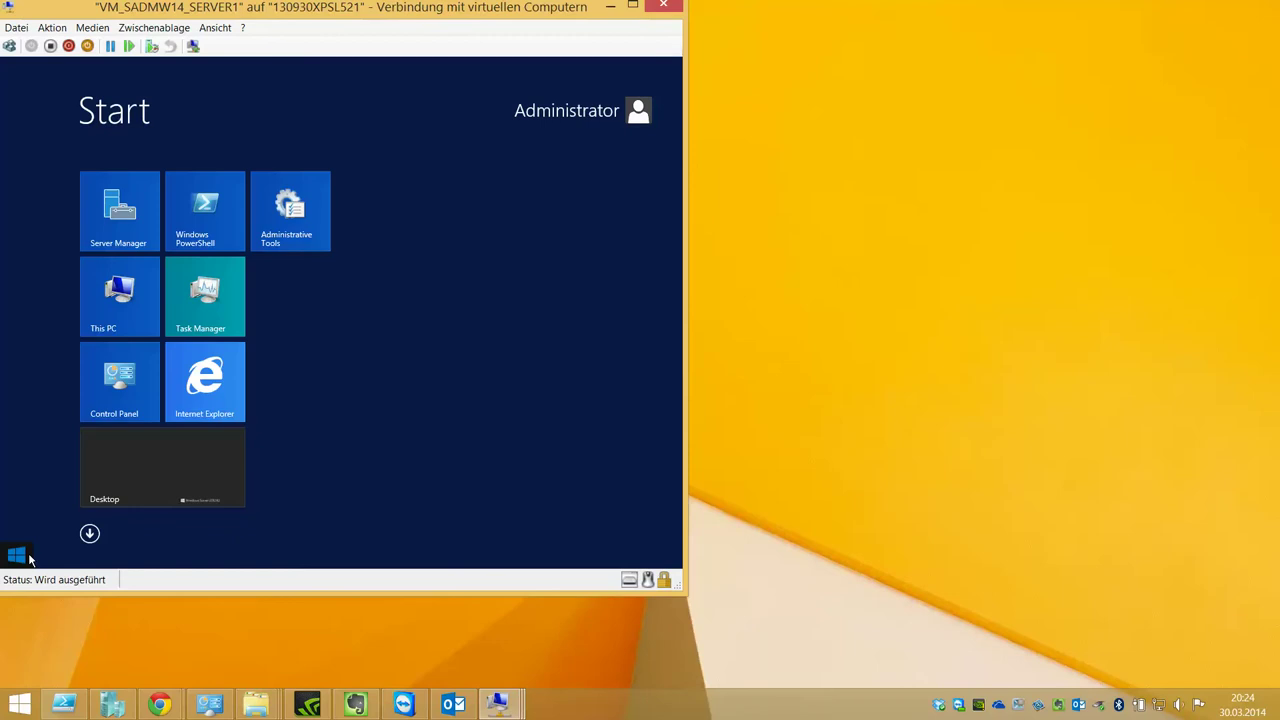
{"action": "right_click", "coordinate": [17, 555]}
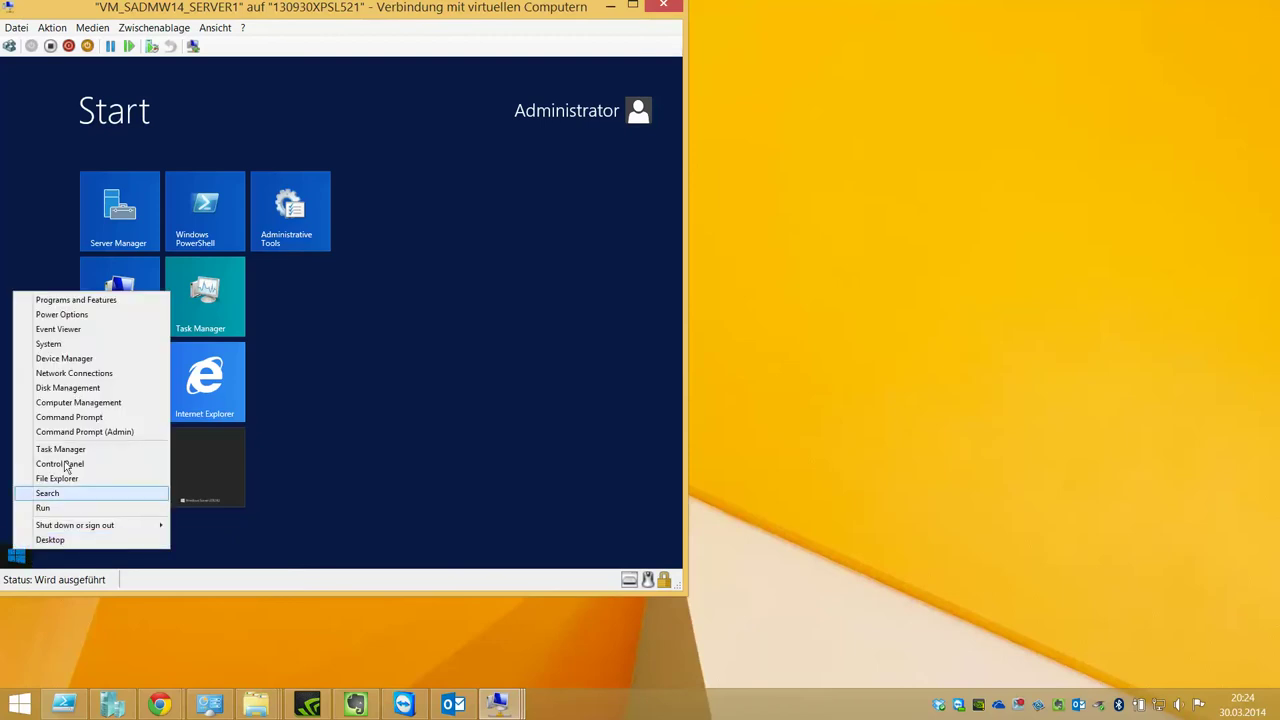
{"action": "left_click", "coordinate": [70, 373]}
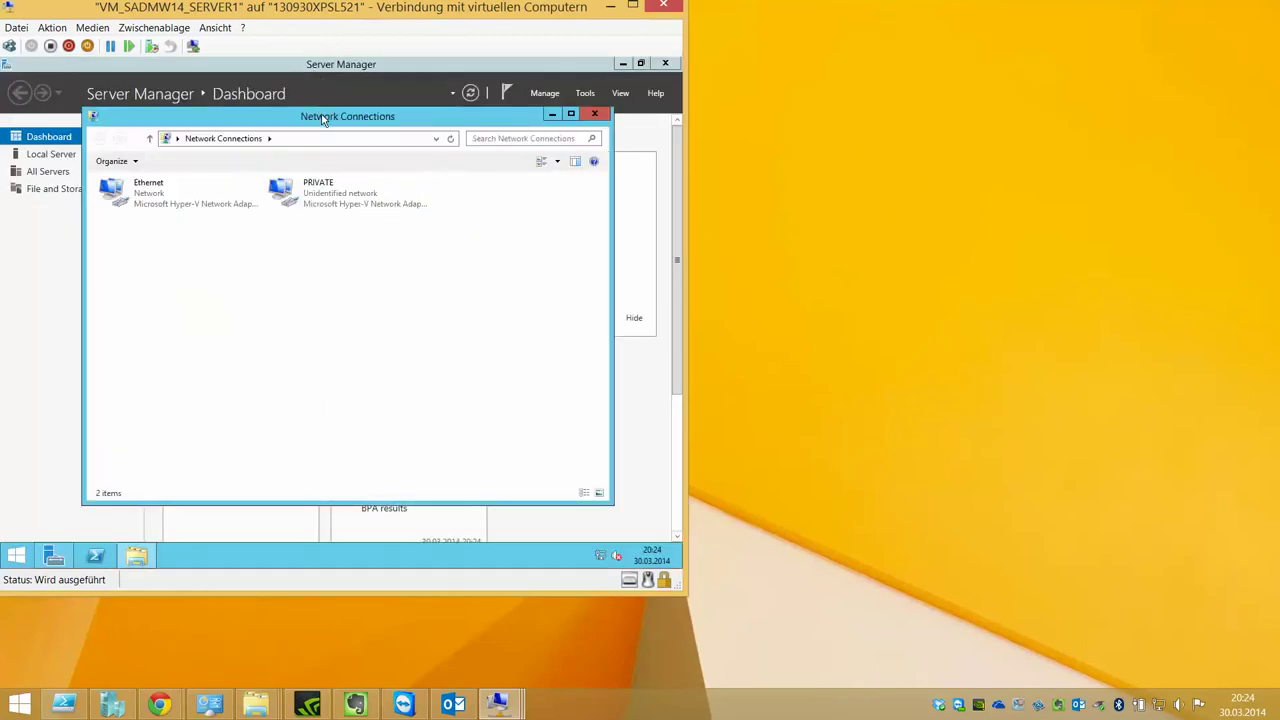
{"action": "double_click", "coordinate": [323, 116]}
Rename the Ethernet connection as LAN
{"action": "right_click", "coordinate": [51, 129]}
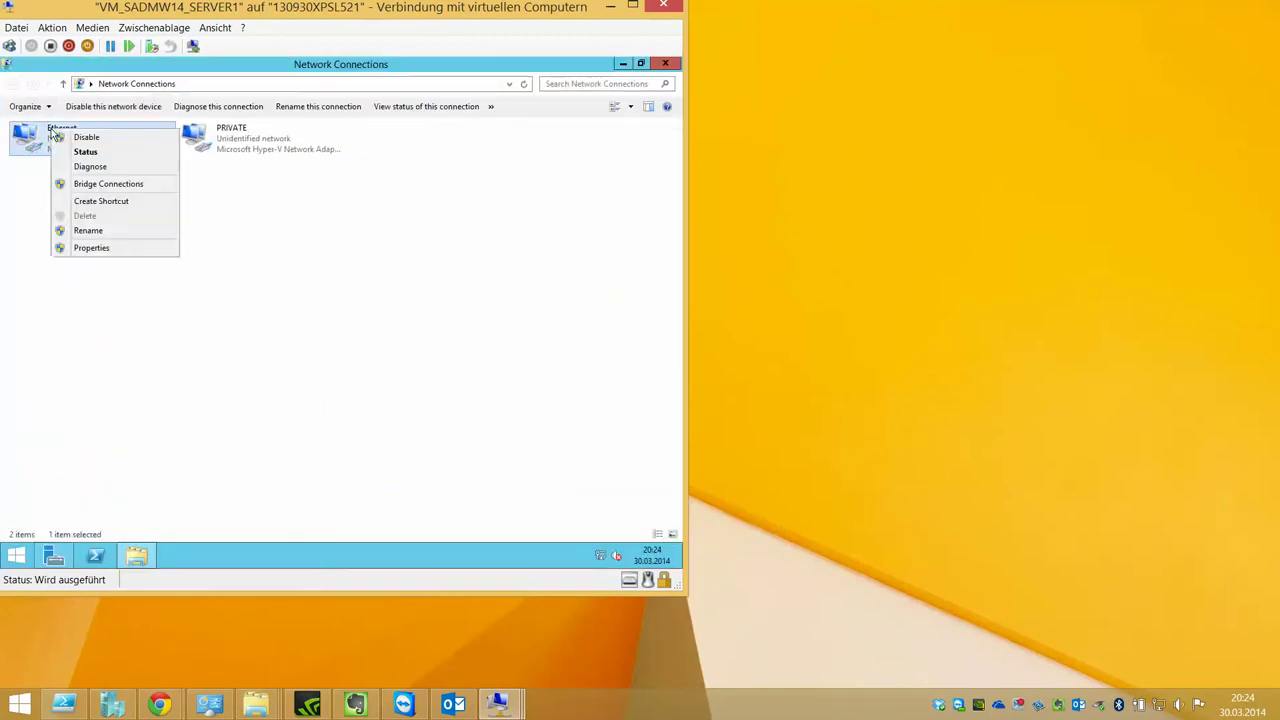
{"action": "left_click", "coordinate": [88, 231]}
{"action": "type", "text": "LAN"}
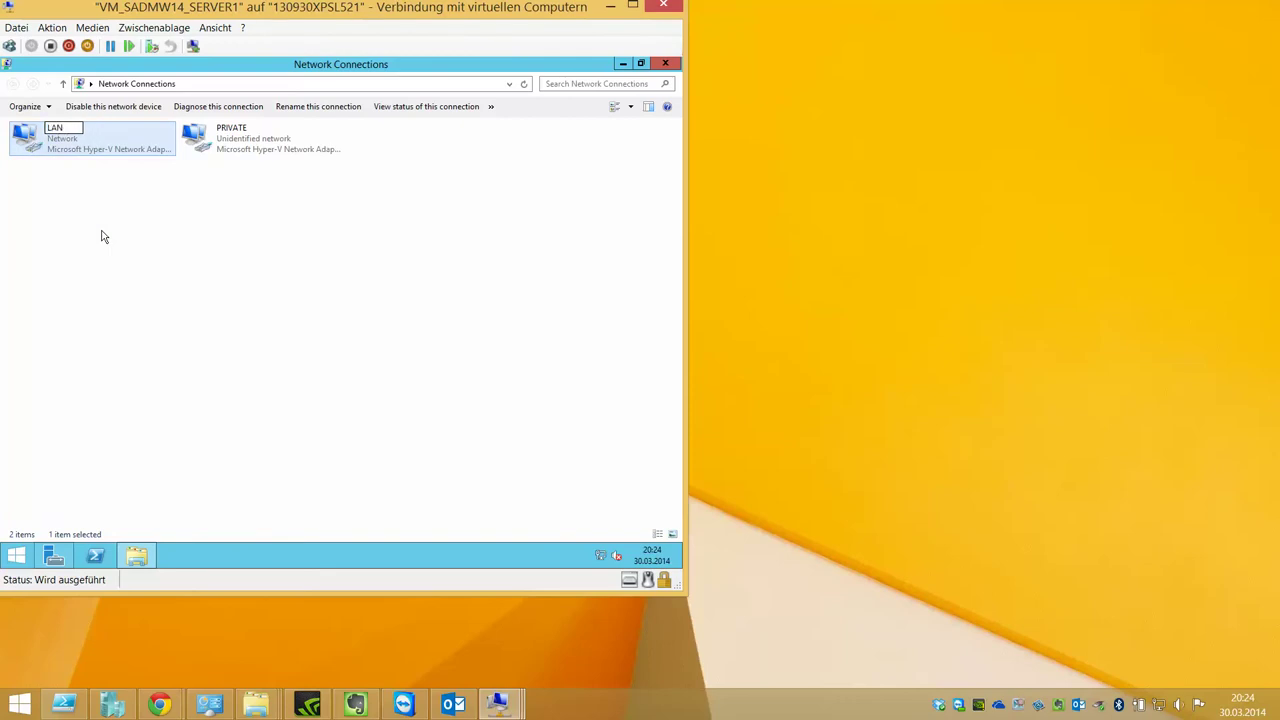
{"action": "key", "text": "Return"}
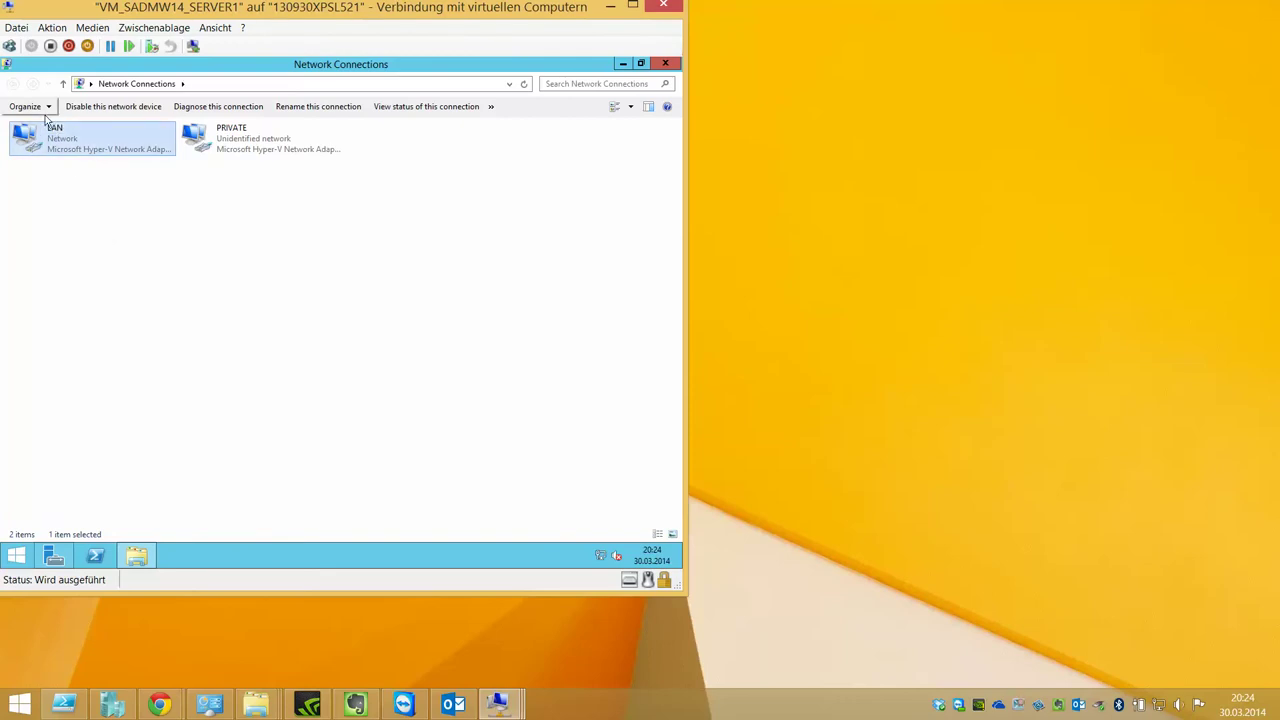
Rename the connection beside PRIVATE as INTERNET
{"action": "right_click", "coordinate": [56, 137]}
{"action": "left_click", "coordinate": [106, 240]}
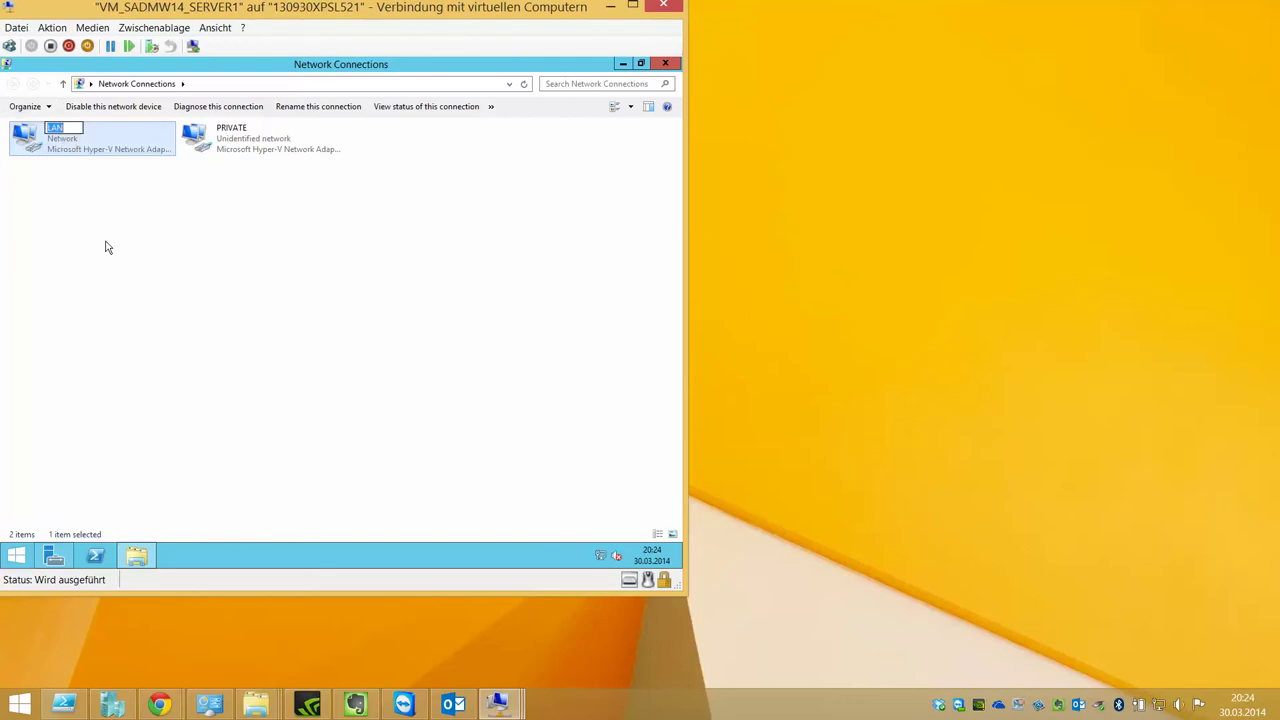
{"action": "type", "text": "INTERNET"}
{"action": "key", "text": "Return"}
Disable Internet Protocol Version 6 (TCP/IPv6) in the INTERNET connection's properties
{"action": "right_click", "coordinate": [73, 148]}
{"action": "left_click", "coordinate": [137, 211]}
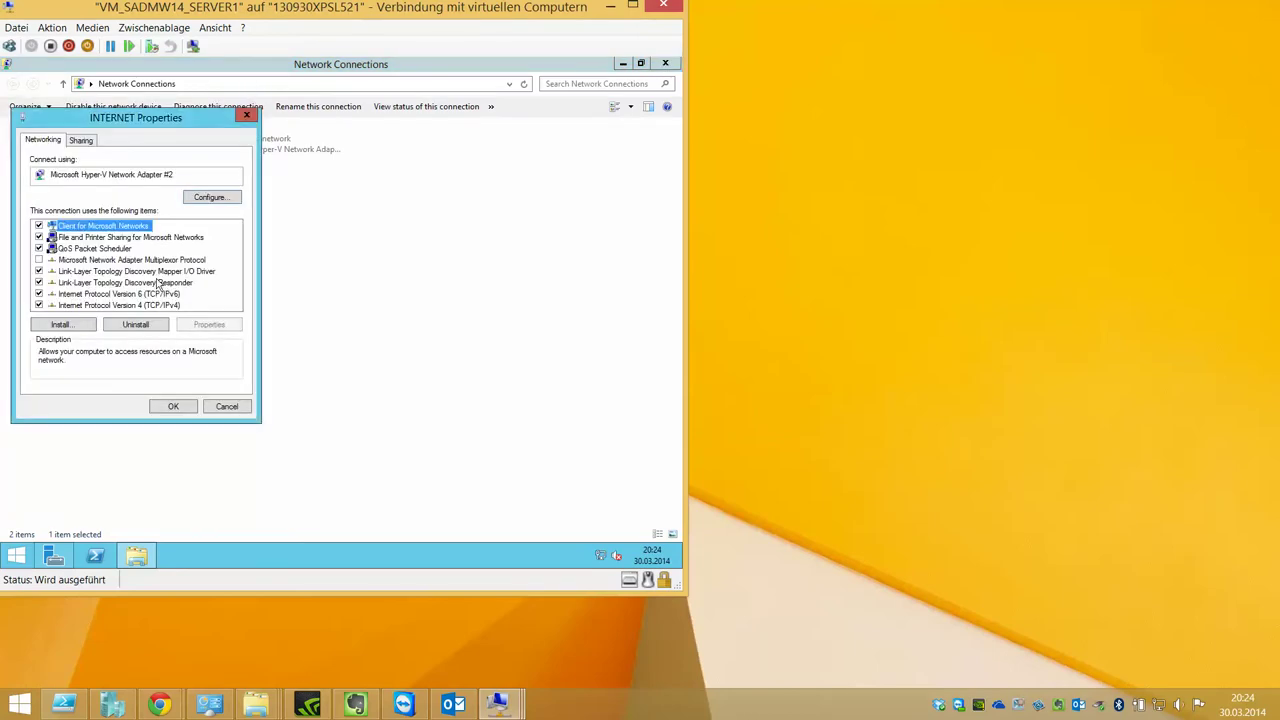
{"action": "left_click", "coordinate": [40, 294]}
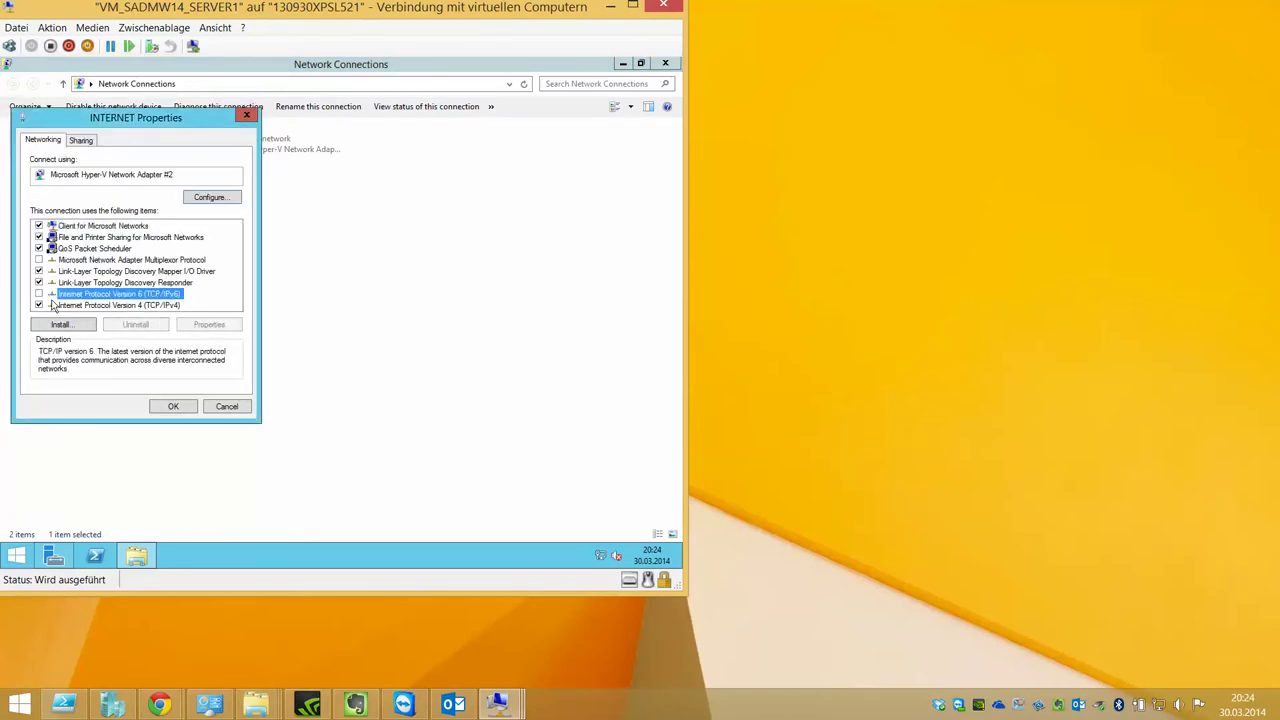
Give the INTERNET connection the static IPv4 address 172.16.1.10 with subnet mask 255.255.255.0
{"action": "double_click", "coordinate": [160, 305]}
{"action": "left_click", "coordinate": [160, 265]}
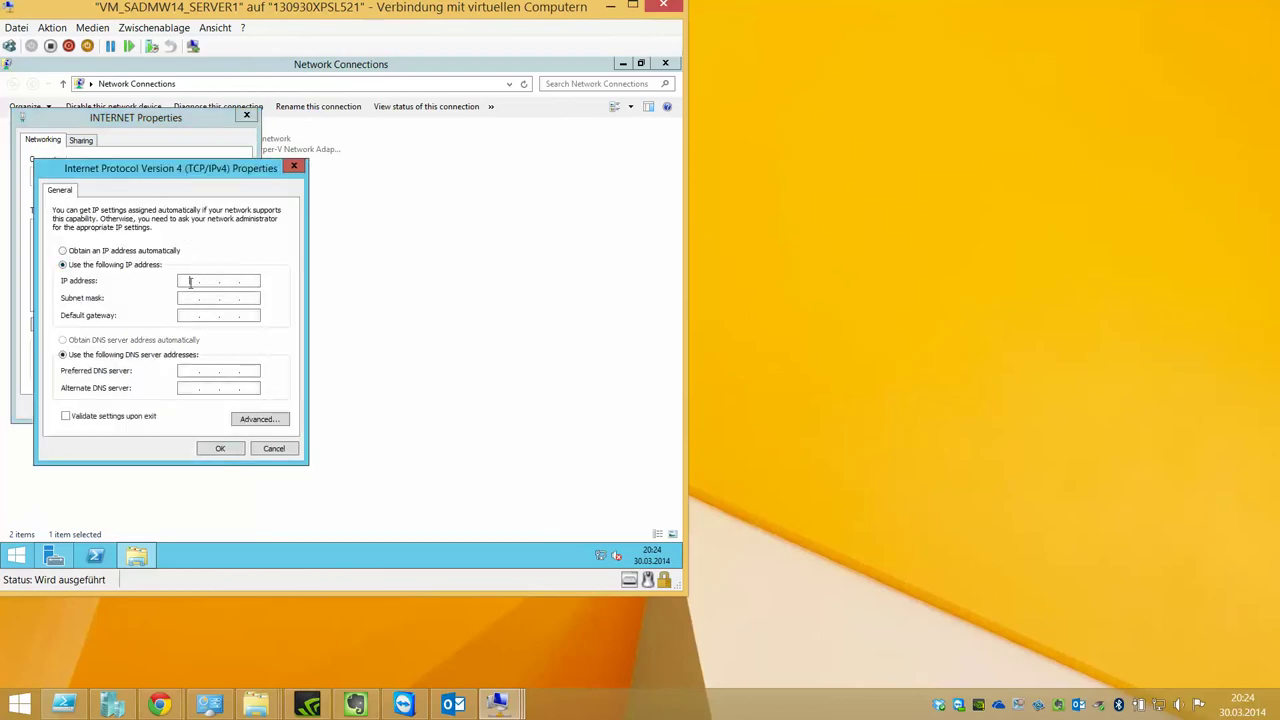
{"action": "left_click", "coordinate": [190, 281]}
{"action": "type", "text": "172.16.1.10"}
{"action": "key", "text": "Tab"}
{"action": "key", "text": "Tab"}
{"action": "key", "text": "shift+Tab"}
{"action": "type", "text": "255.255.255"}
{"action": "key", "text": "Tab"}
Set the INTERNET connection's default gateway to 172.16.1.1 and preferred DNS server to 127.0.0.1, and save the properties
{"action": "type", "text": "172 . 1"}
{"action": "key", "text": "Tab"}
{"action": "key", "text": "Tab"}
{"action": "type", "text": "127.0.0."}
{"action": "key", "text": "Tab"}
{"action": "double_click", "coordinate": [188, 370]}
{"action": "left_click", "coordinate": [255, 370]}
{"action": "left_click", "coordinate": [222, 449]}
{"action": "left_click", "coordinate": [209, 402]}
Set the PRIVATE connection's preferred IPv4 DNS server to 127.0.0.1 and save its properties
{"action": "right_click", "coordinate": [241, 136]}
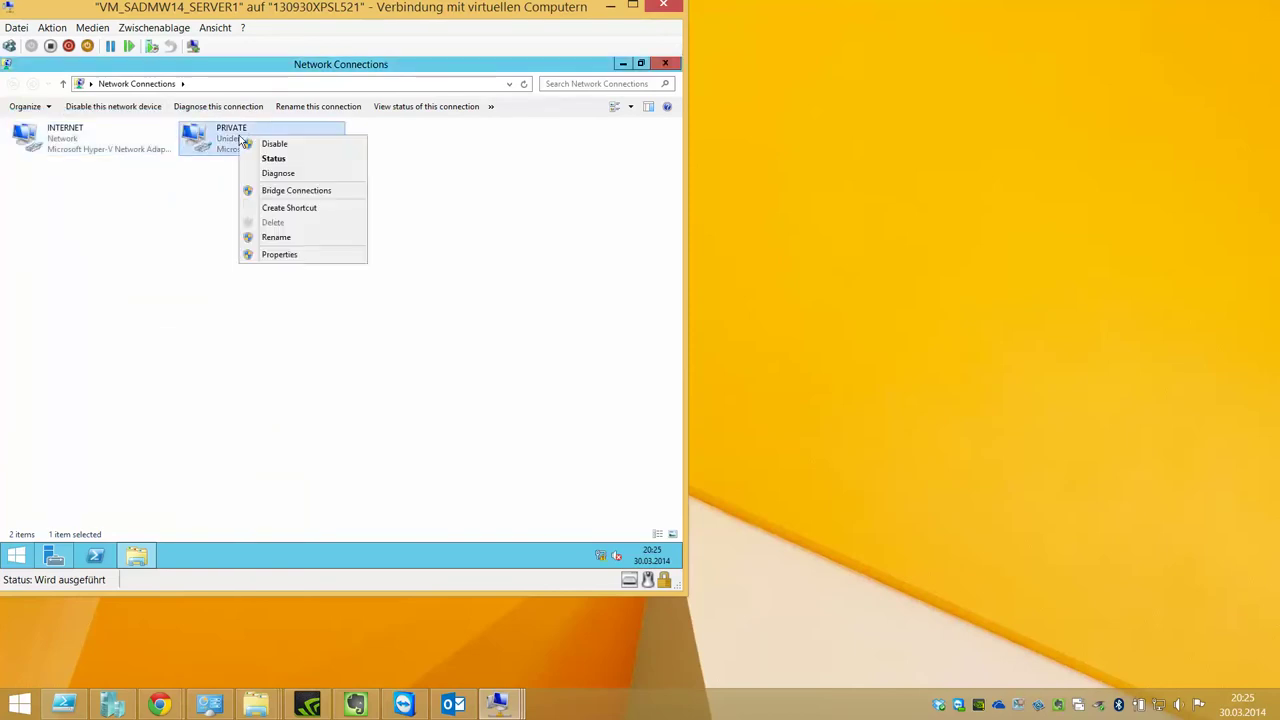
{"action": "left_click", "coordinate": [280, 236]}
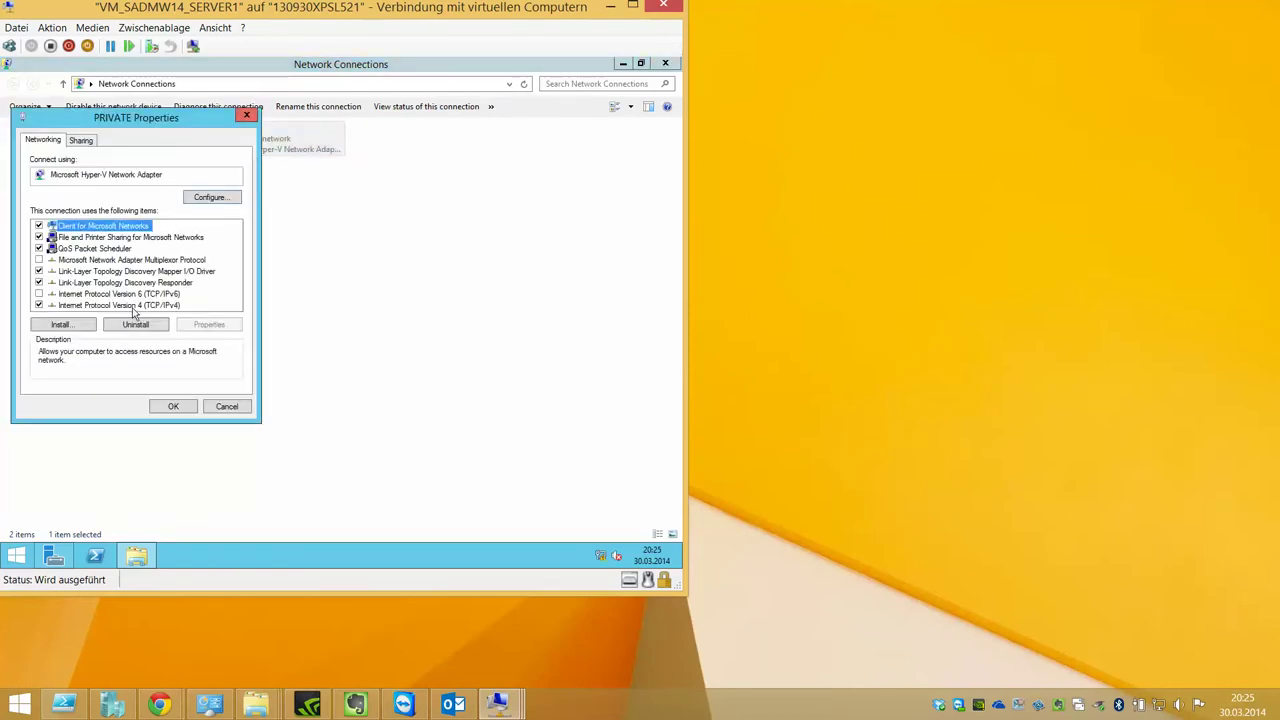
{"action": "double_click", "coordinate": [136, 306]}
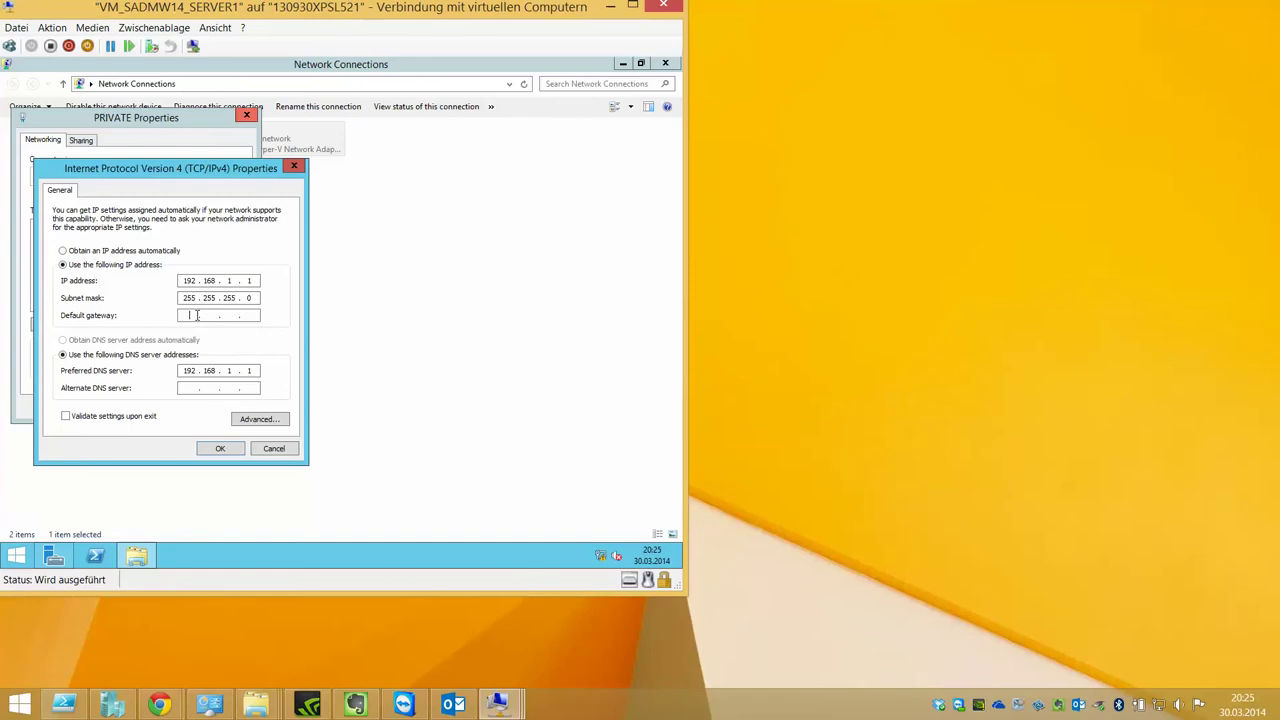
{"action": "key", "text": "Tab"}
{"action": "key", "text": "Tab"}
{"action": "type", "text": "127.0."}
{"action": "left_click", "coordinate": [220, 448]}
{"action": "left_click", "coordinate": [196, 408]}
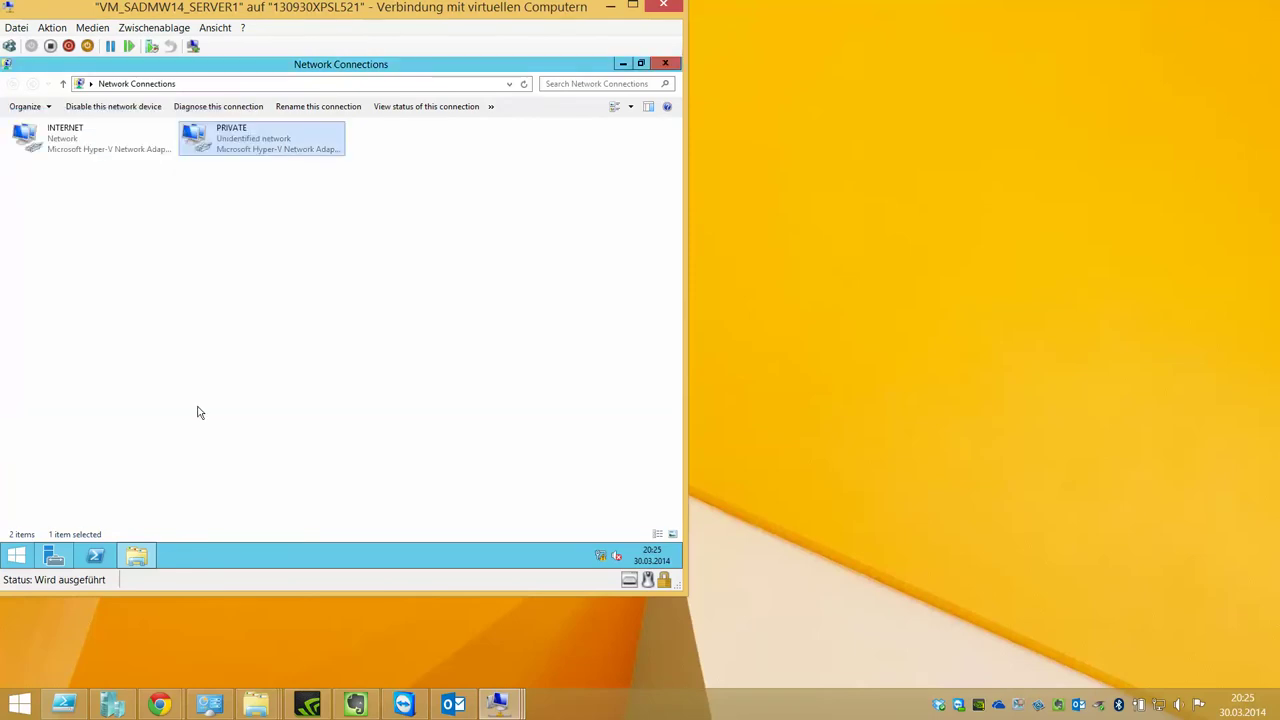
Minimize Network Connections and check the INTERNET and PRIVATE addresses in the Local Server properties
{"action": "left_click", "coordinate": [618, 64]}
{"action": "left_click", "coordinate": [88, 157]}
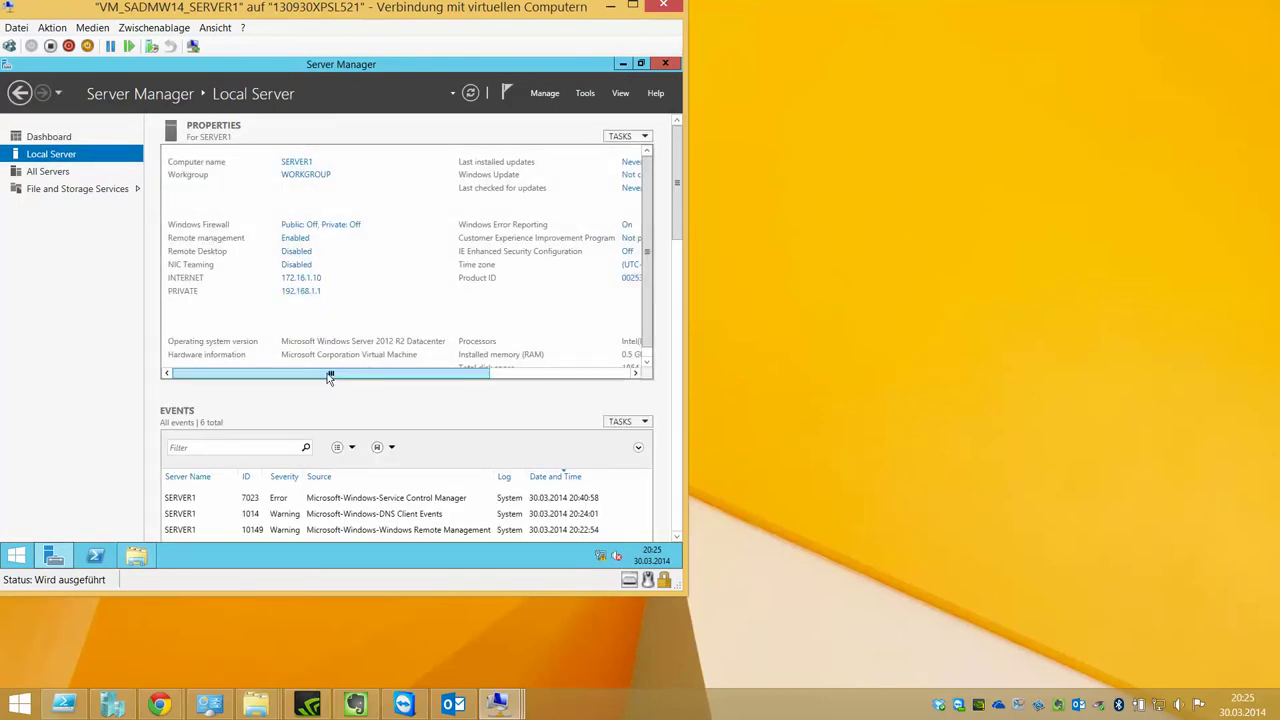
{"action": "left_click_drag", "start_coordinate": [329, 374], "coordinate": [298, 295]}
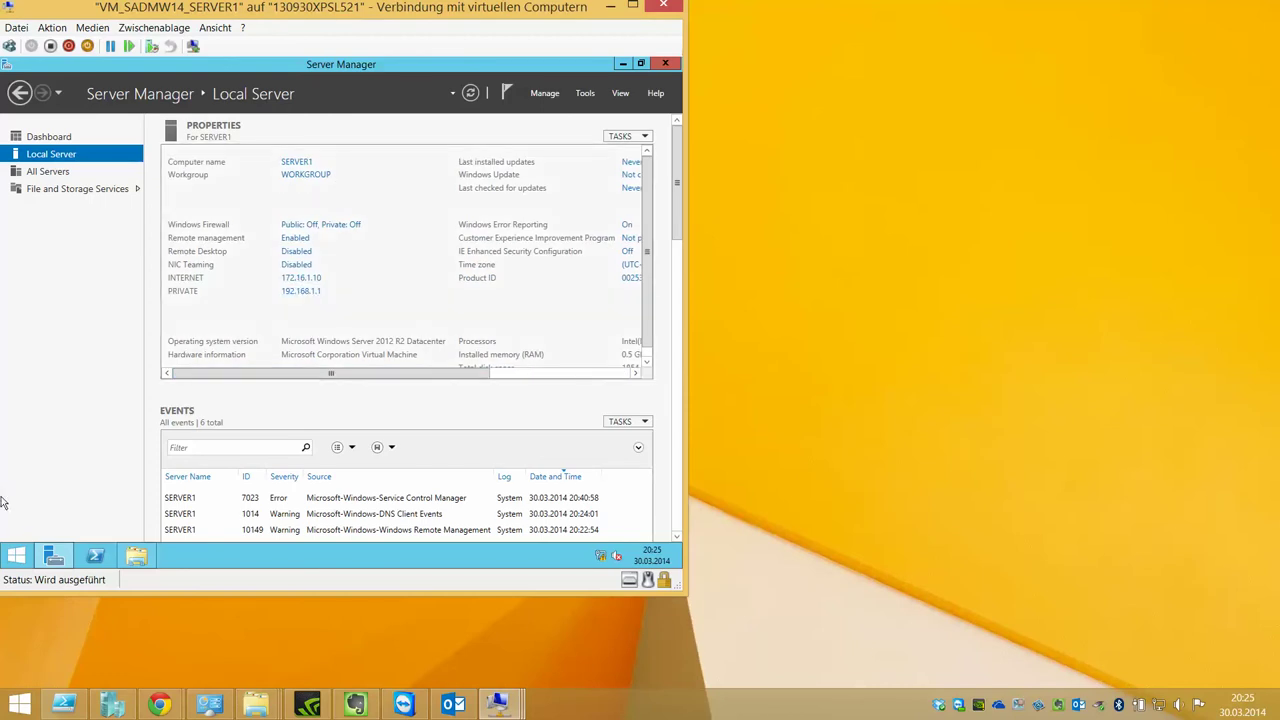
{"action": "right_click", "coordinate": [16, 555]}
{"action": "left_click", "coordinate": [66, 452]}
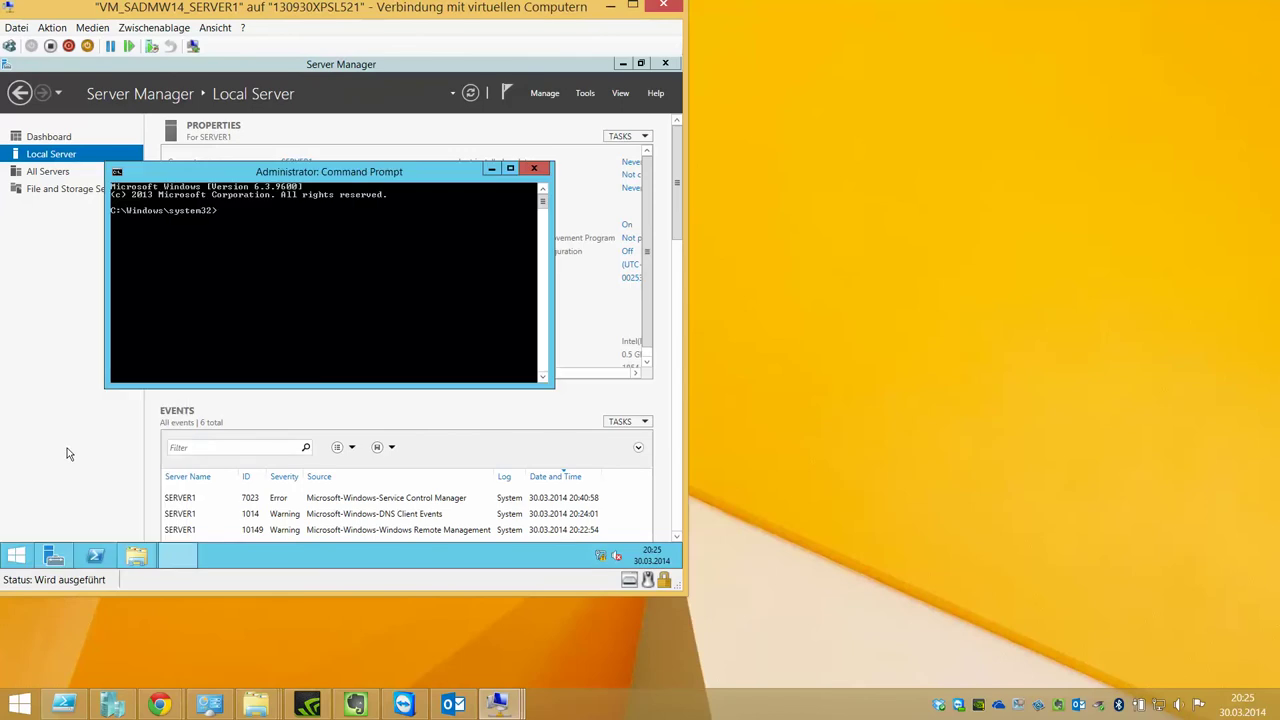
{"action": "type", "text": "ping www.heise.de"}
{"action": "key", "text": "Return"}
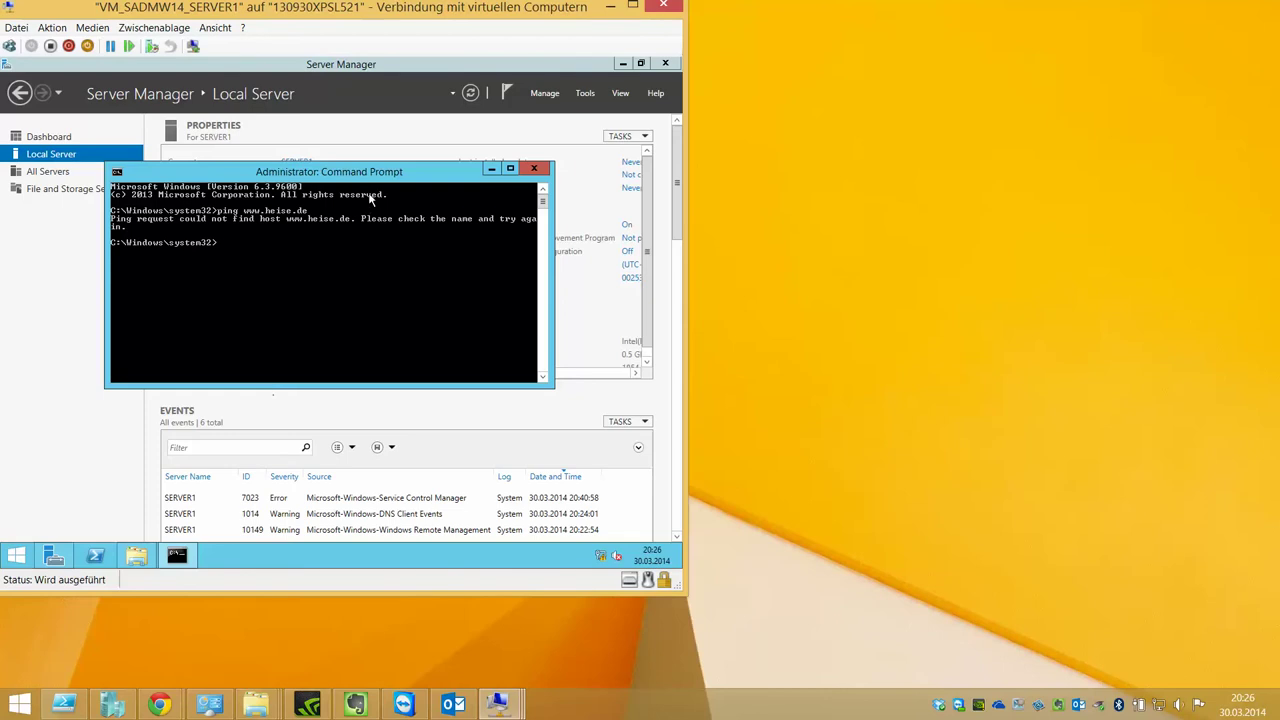
Uncover the Local Server addresses behind the Command Prompt and ping the gateway 172.16.1.1
{"action": "left_click_drag", "start_coordinate": [371, 184], "coordinate": [447, 310]}
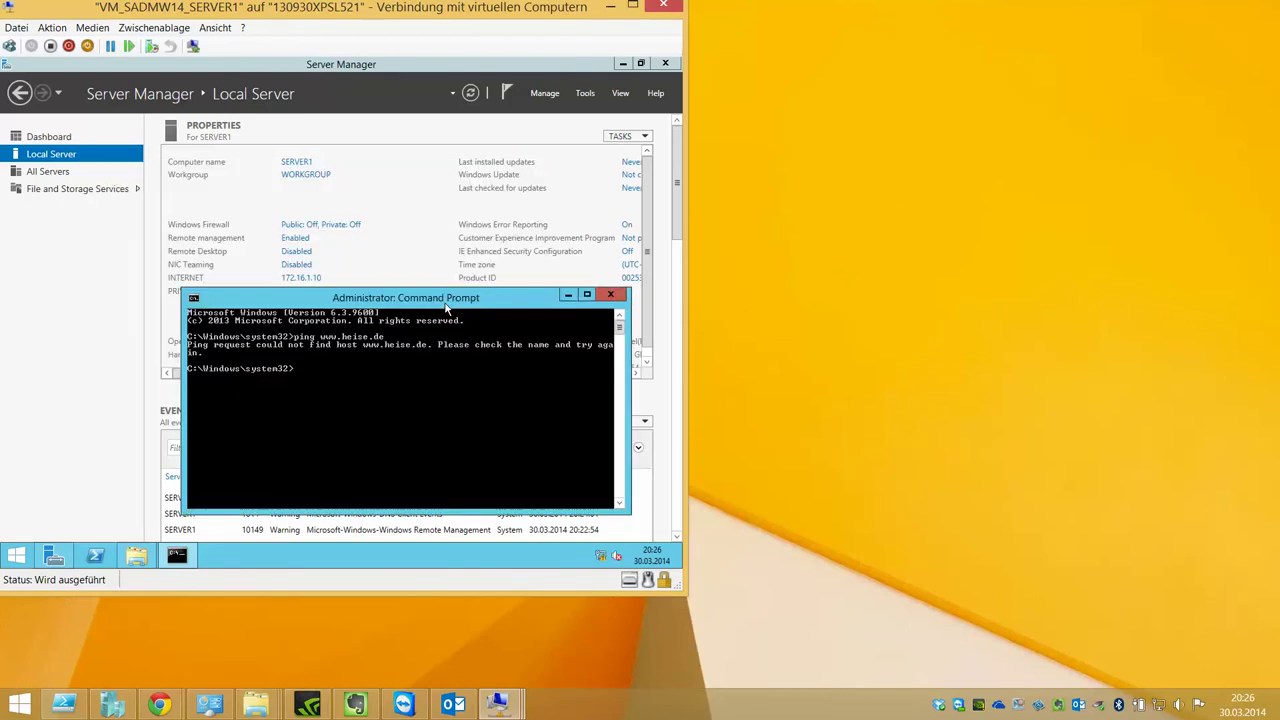
{"action": "type", "text": "ping 172.16.1.1.1"}
{"action": "key", "text": "BackSpace"}
{"action": "key", "text": "Return"}
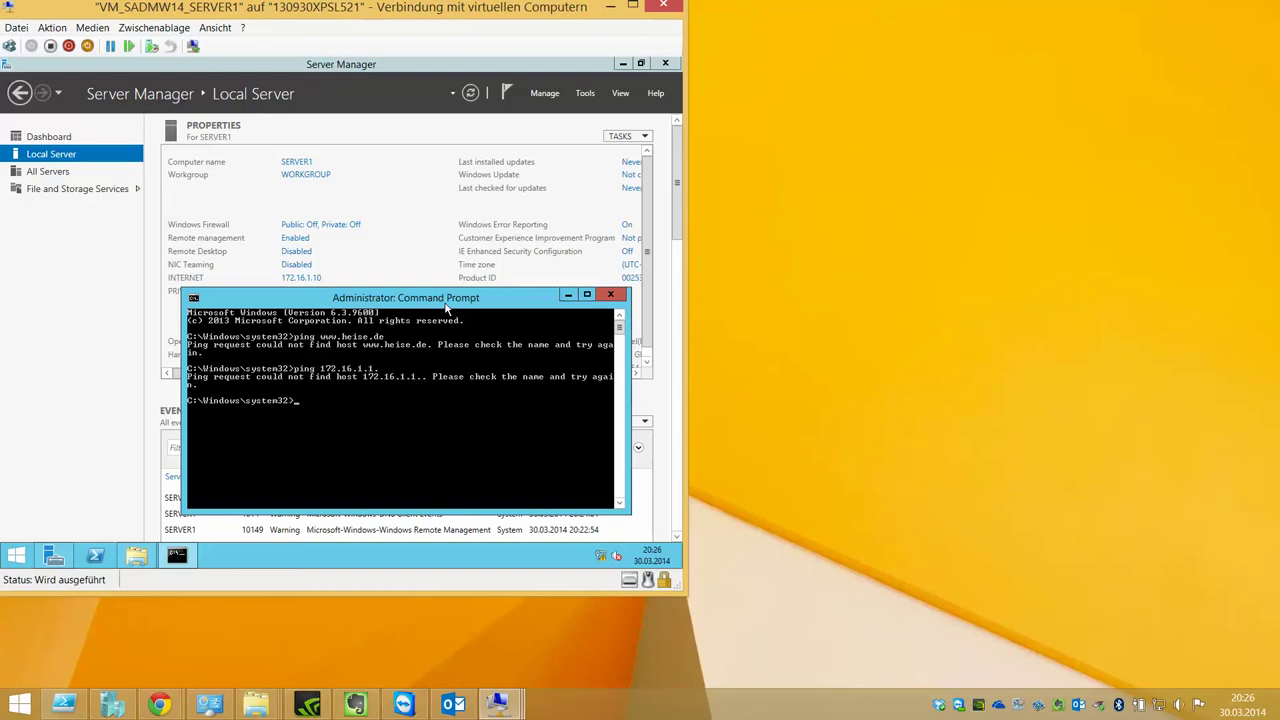
{"action": "key", "text": "Up"}
{"action": "key", "text": "BackSpace"}
{"action": "key", "text": "Return"}
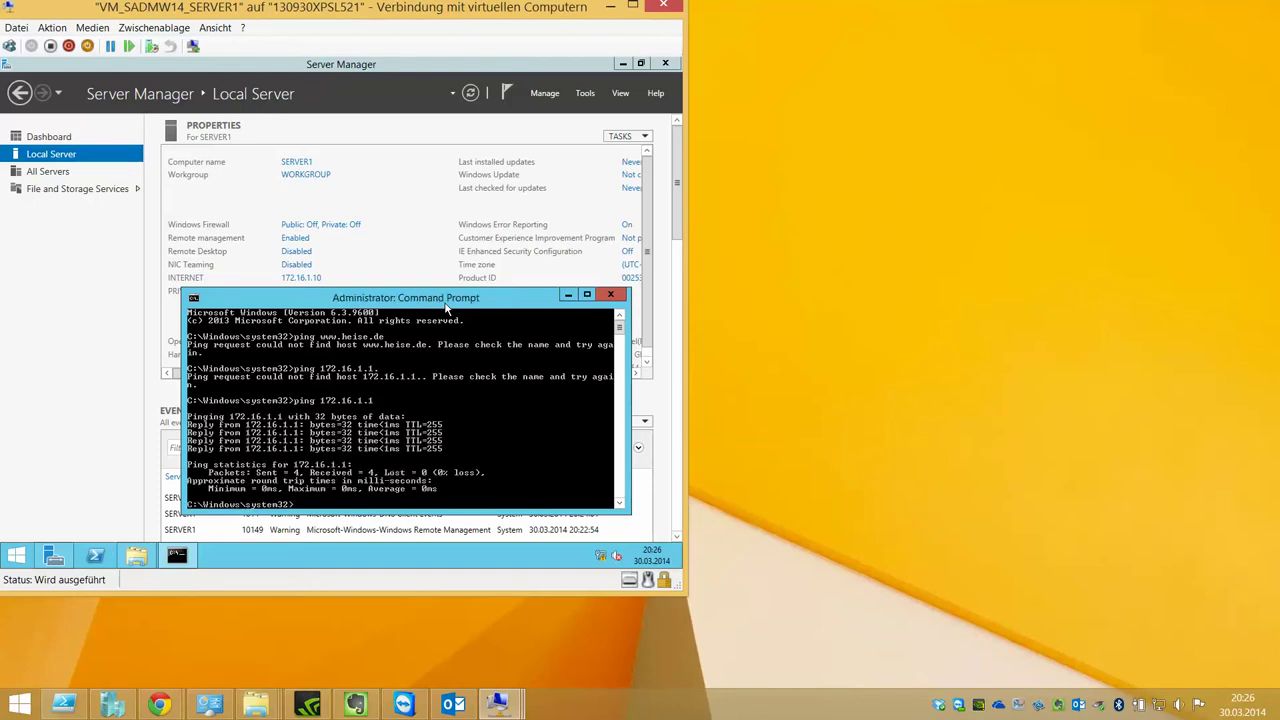
{"action": "type", "text": "ping 172.16.1.1"}
{"action": "key", "text": "Up"}
{"action": "key", "text": "BackSpace"}
{"action": "key", "text": "BackSpace"}
{"action": "key", "text": "BackSpace"}
{"action": "key", "text": "BackSpace"}
{"action": "key", "text": "BackSpace"}
{"action": "type", "text": "google.at"}
{"action": "key", "text": "Return"}
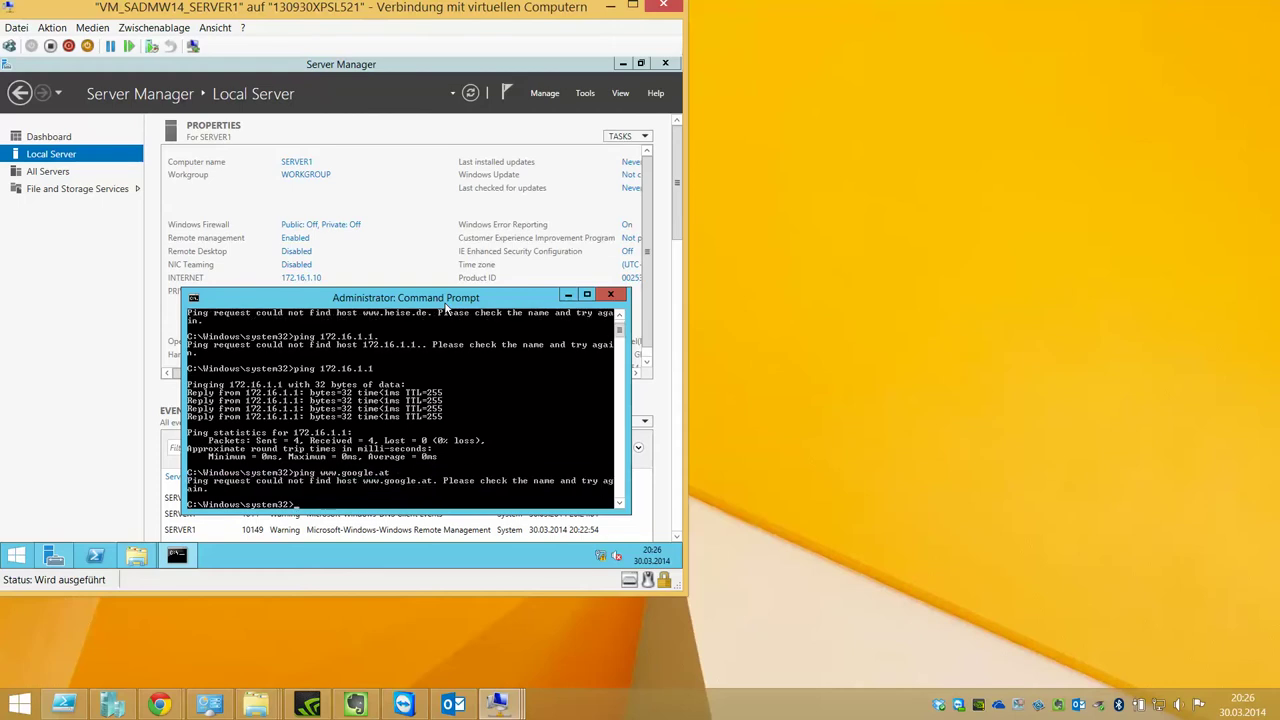
{"action": "type", "text": "nslookup www.google.at"}
{"action": "key", "text": "Return"}
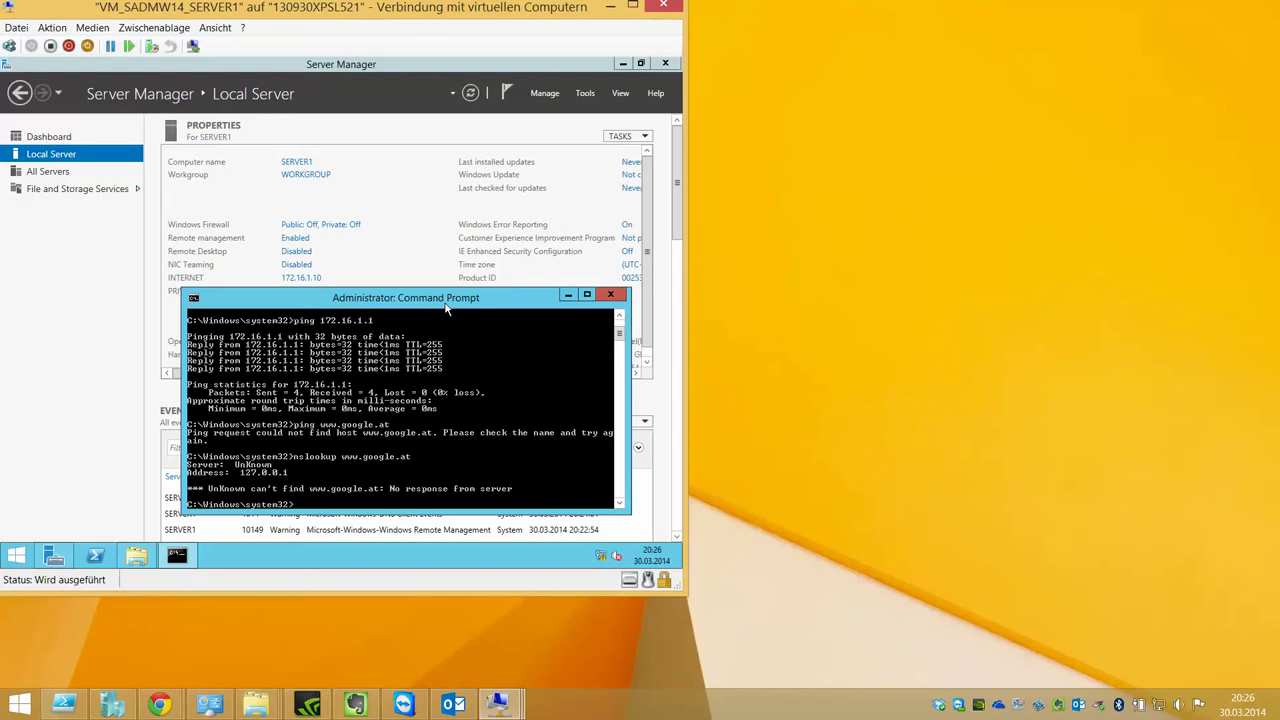
Run ipconfig /all, examine the DNS servers of the INTERNET and PRIVATE adapters, and minimize the Command Prompt
{"action": "type", "text": "ipconfig /all"}
{"action": "key", "text": "Return"}
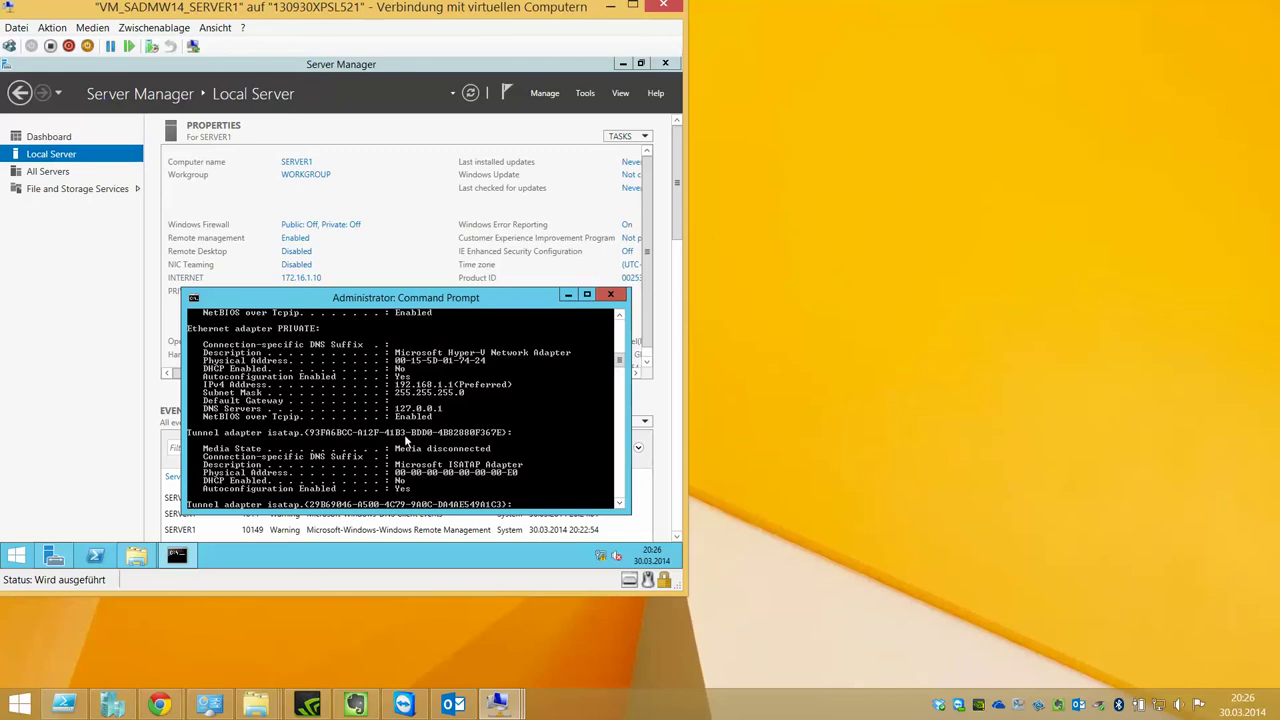
{"action": "scroll", "coordinate": [436, 411], "scroll_direction": "up", "scroll_amount": 4}
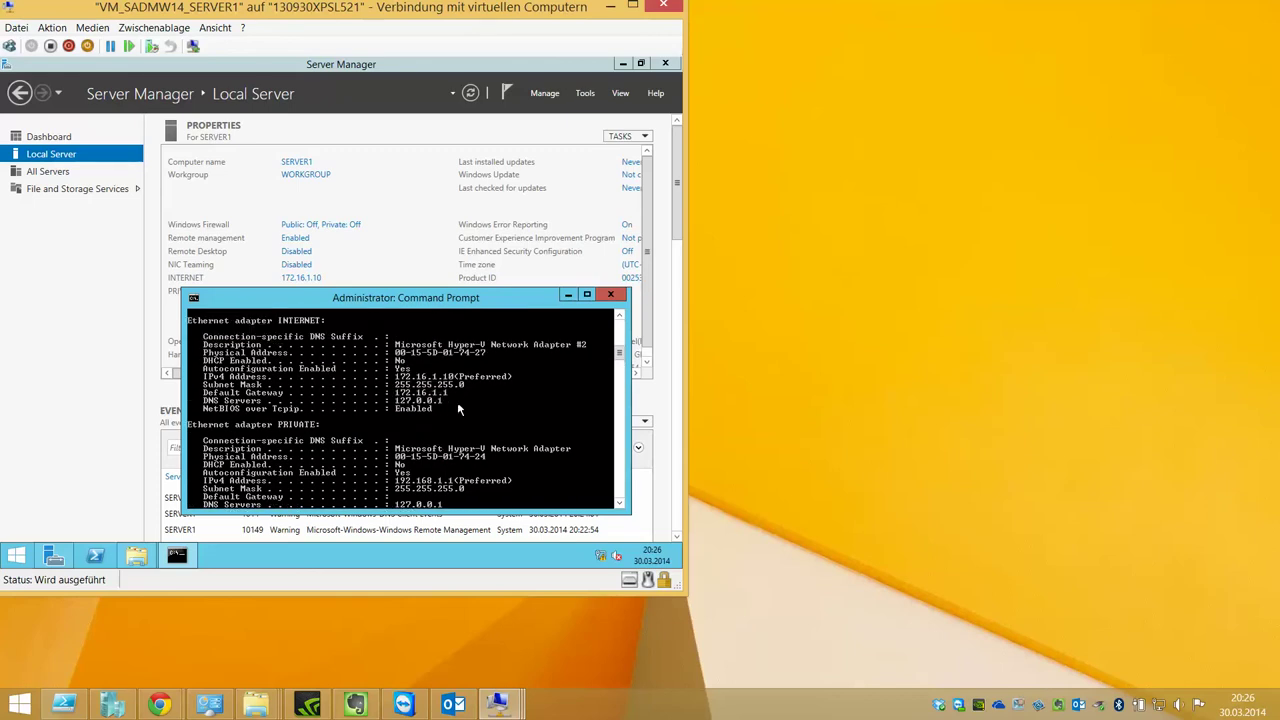
{"action": "left_click", "coordinate": [567, 295]}
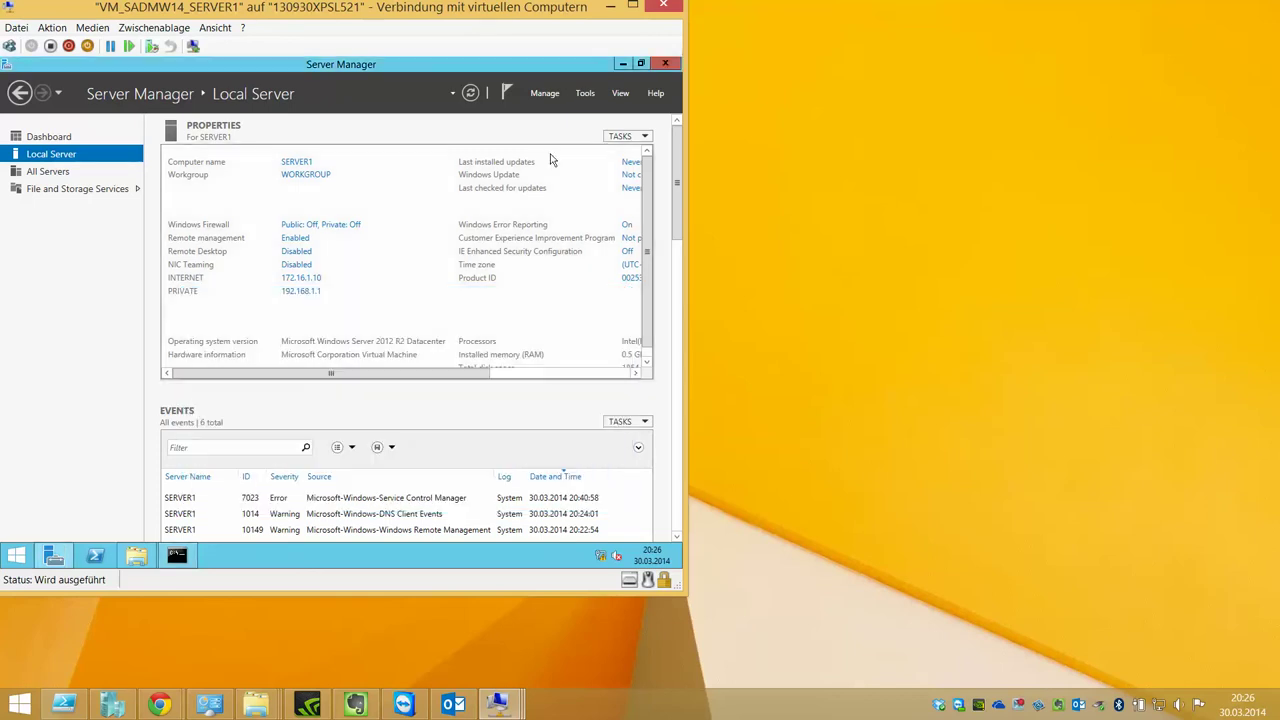
Start the Add Roles and Features Wizard for a role-based or feature-based installation on SERVER1 from the server pool
{"action": "left_click", "coordinate": [544, 93]}
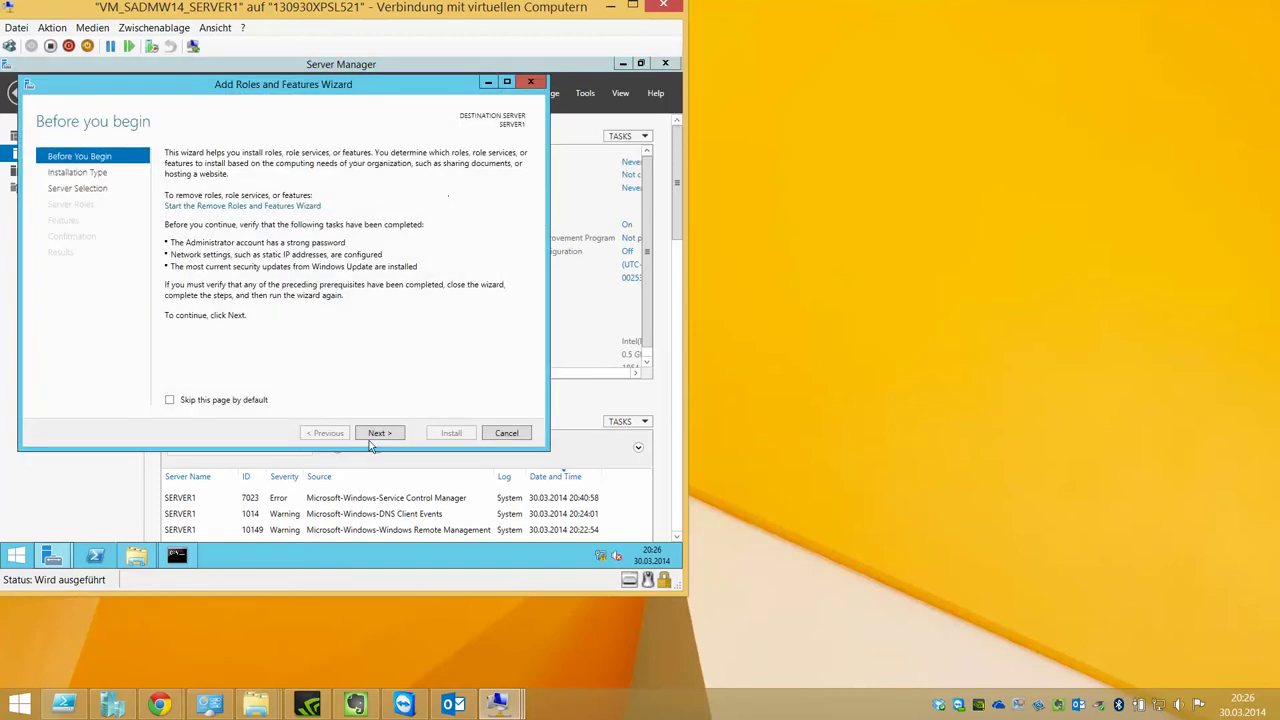
{"action": "left_click", "coordinate": [376, 438]}
{"action": "left_click", "coordinate": [375, 437]}
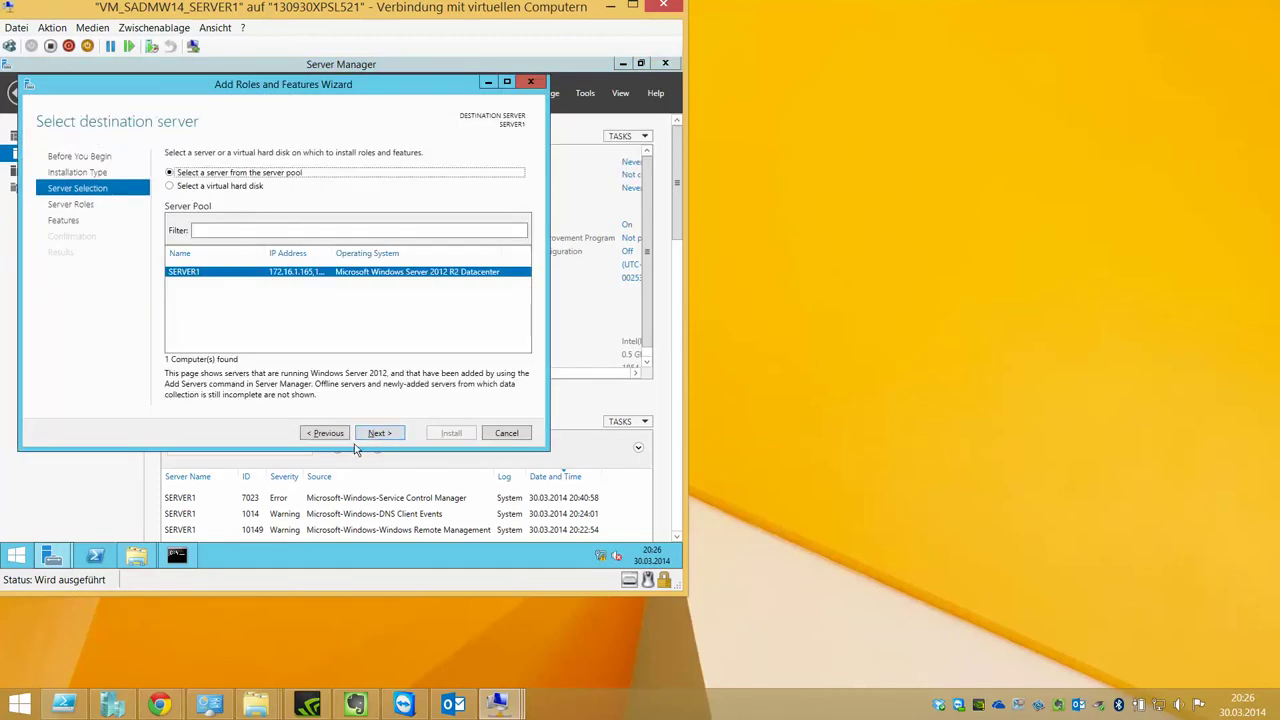
{"action": "left_click", "coordinate": [328, 433]}
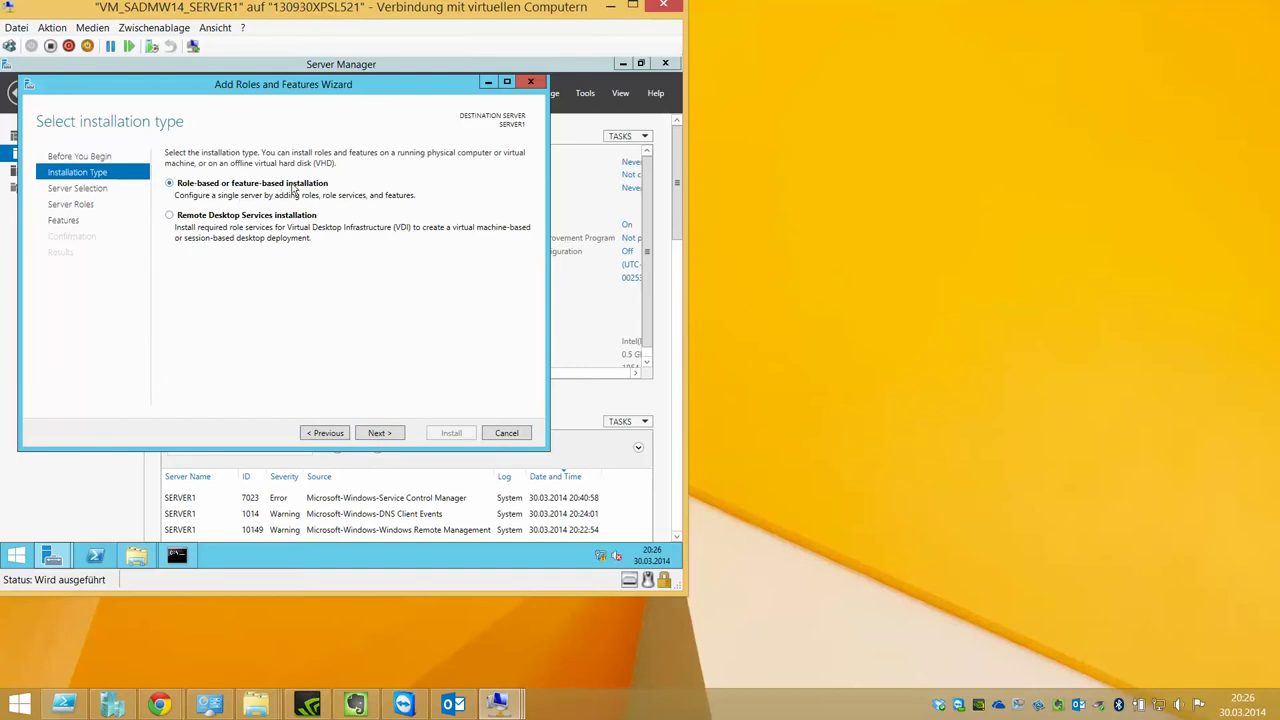
{"action": "left_click", "coordinate": [380, 433]}
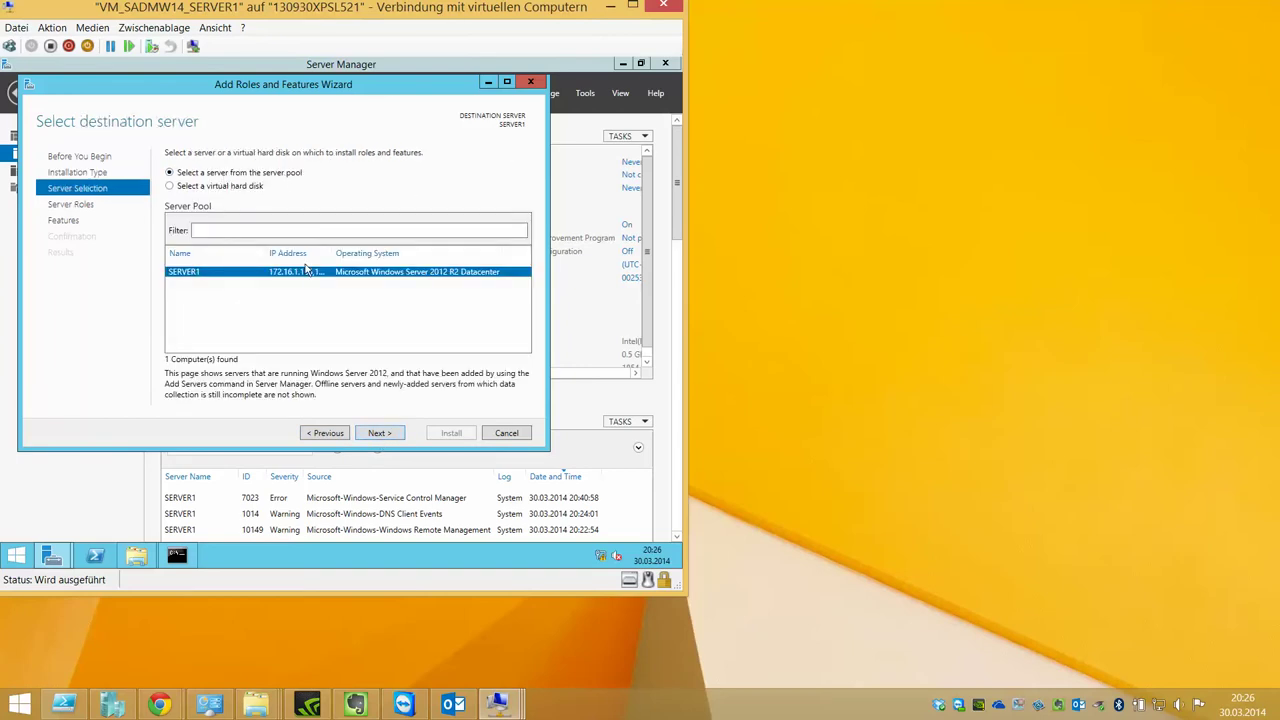
{"action": "left_click", "coordinate": [379, 433]}
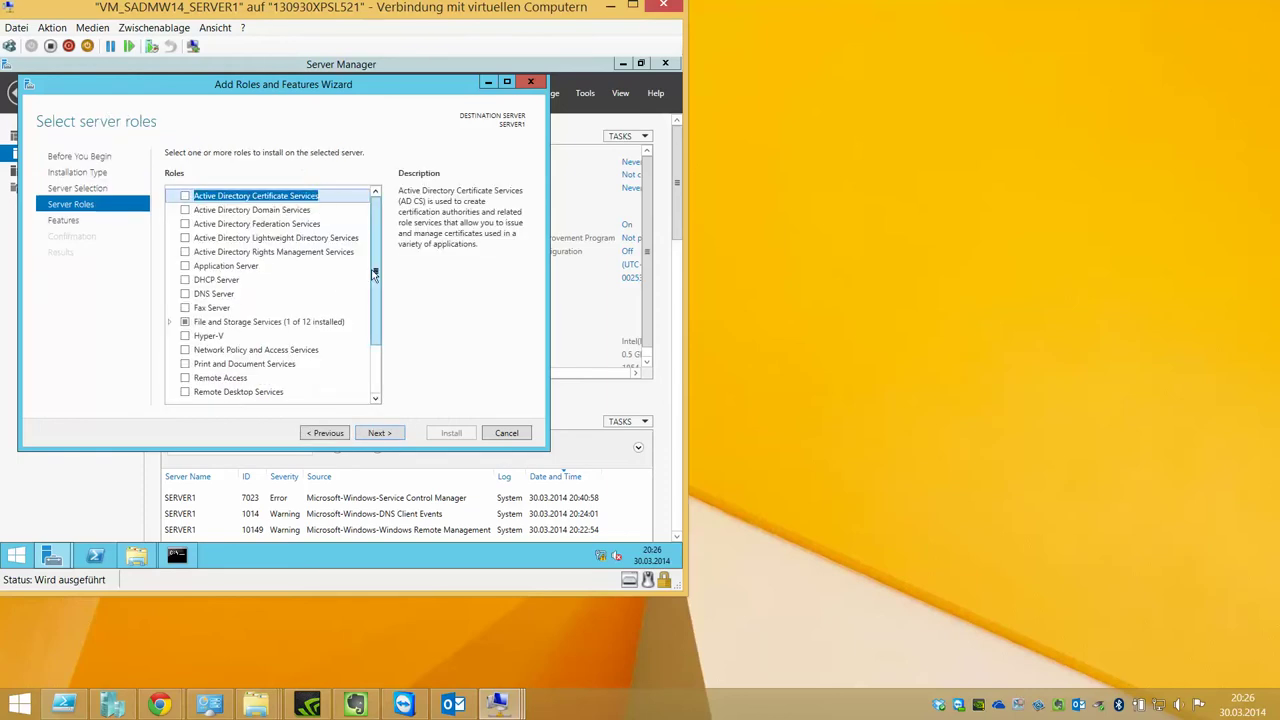
Select the DHCP Server, DNS Server and Web Server (IIS) roles, including their required management tools
{"action": "left_click", "coordinate": [184, 281]}
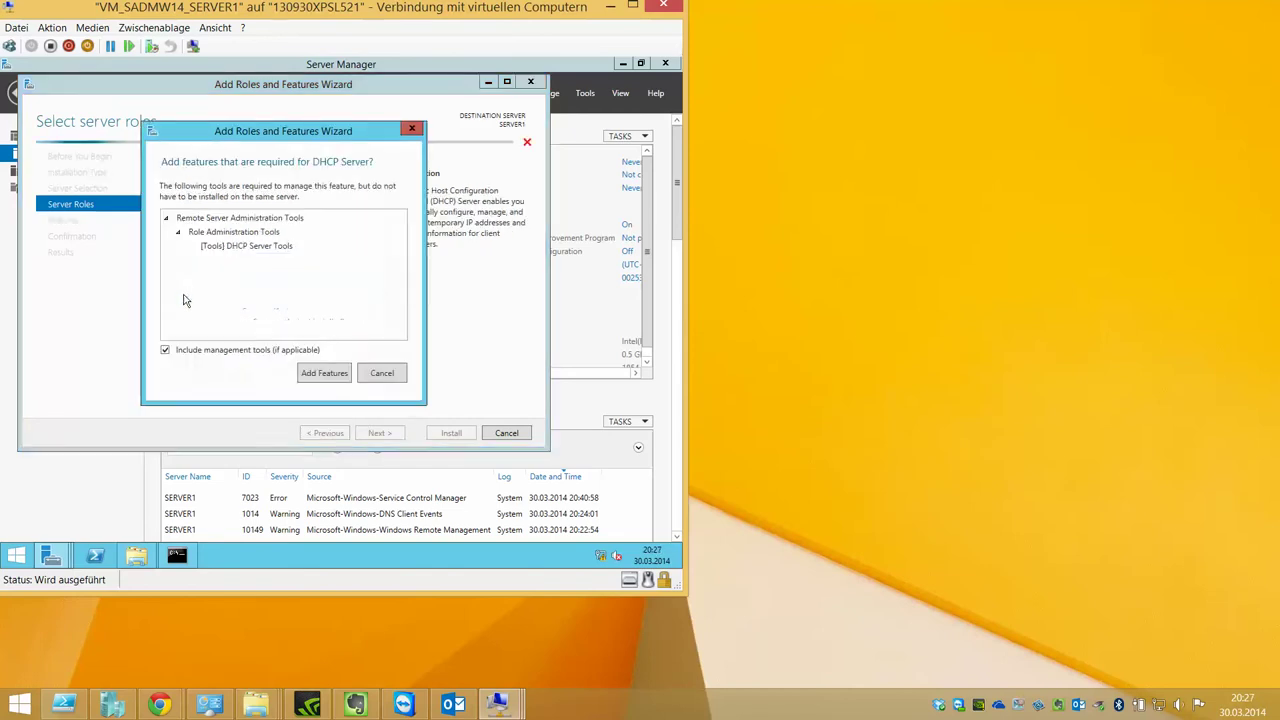
{"action": "left_click", "coordinate": [338, 377]}
{"action": "left_click", "coordinate": [184, 294]}
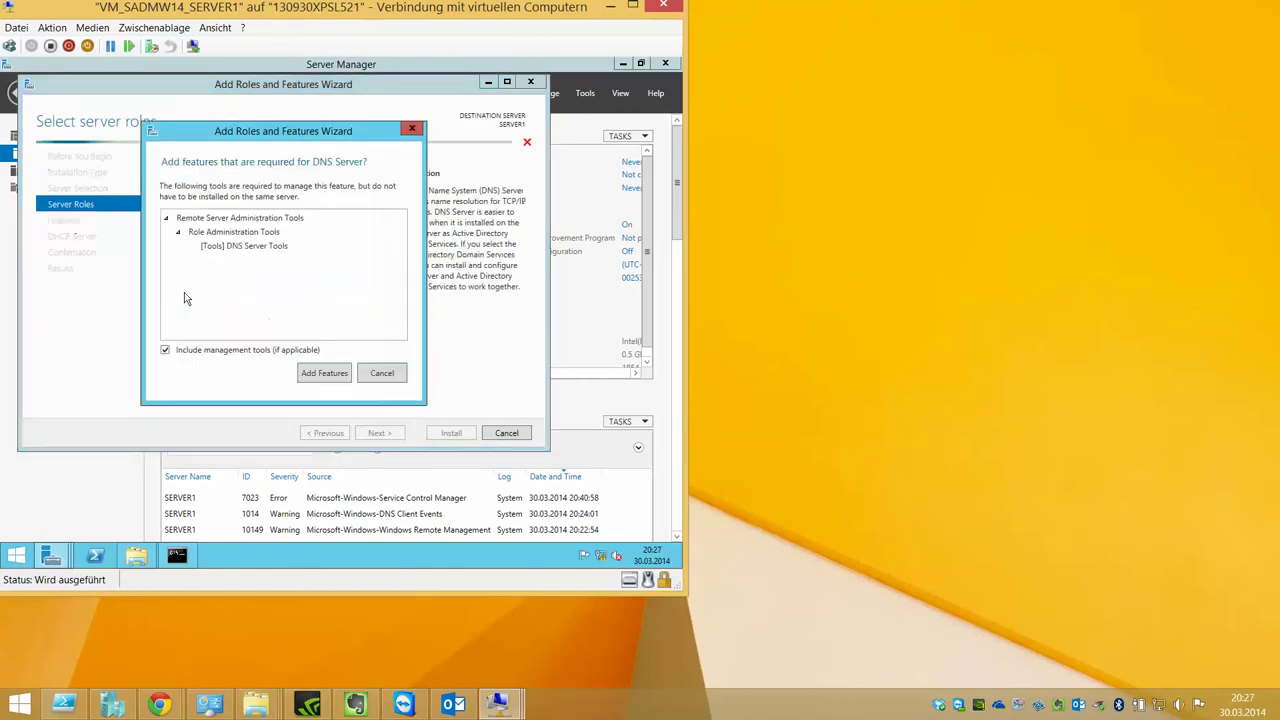
{"action": "left_click", "coordinate": [331, 374]}
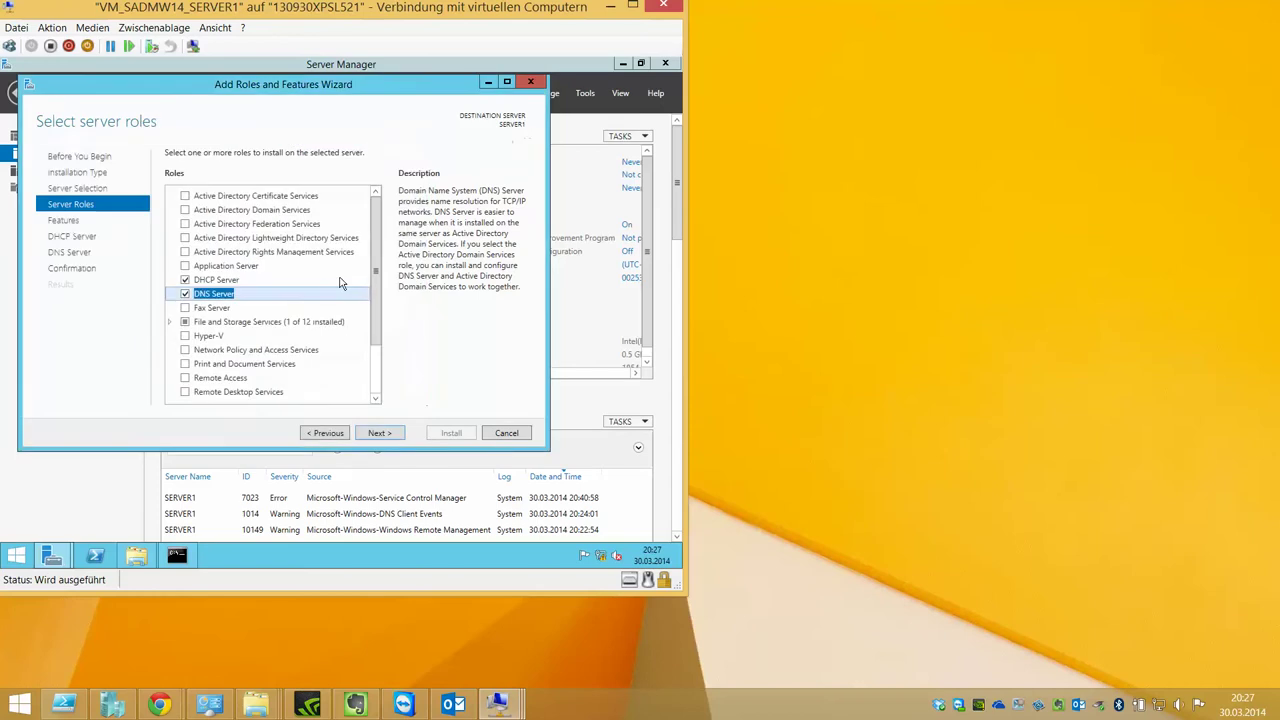
{"action": "scroll", "coordinate": [372, 270], "scroll_direction": "down", "scroll_amount": 2}
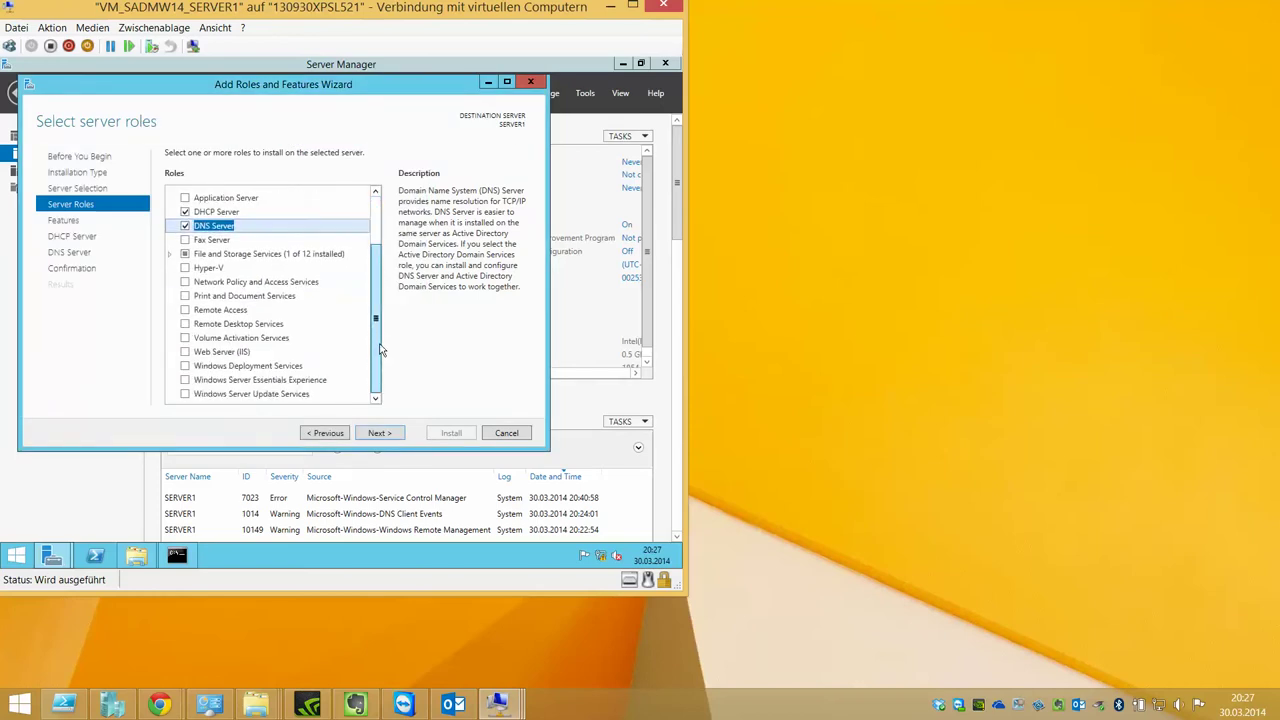
{"action": "left_click", "coordinate": [184, 352]}
{"action": "left_click", "coordinate": [330, 373]}
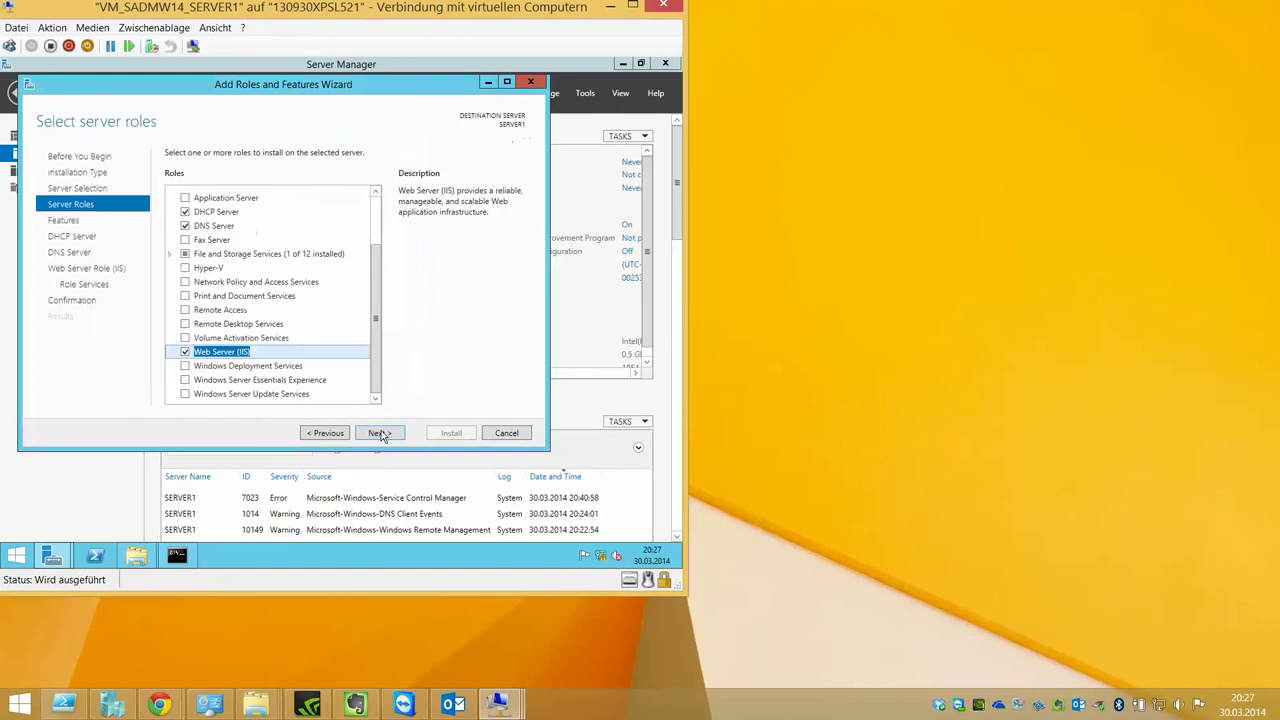
{"action": "key", "text": "Return"}
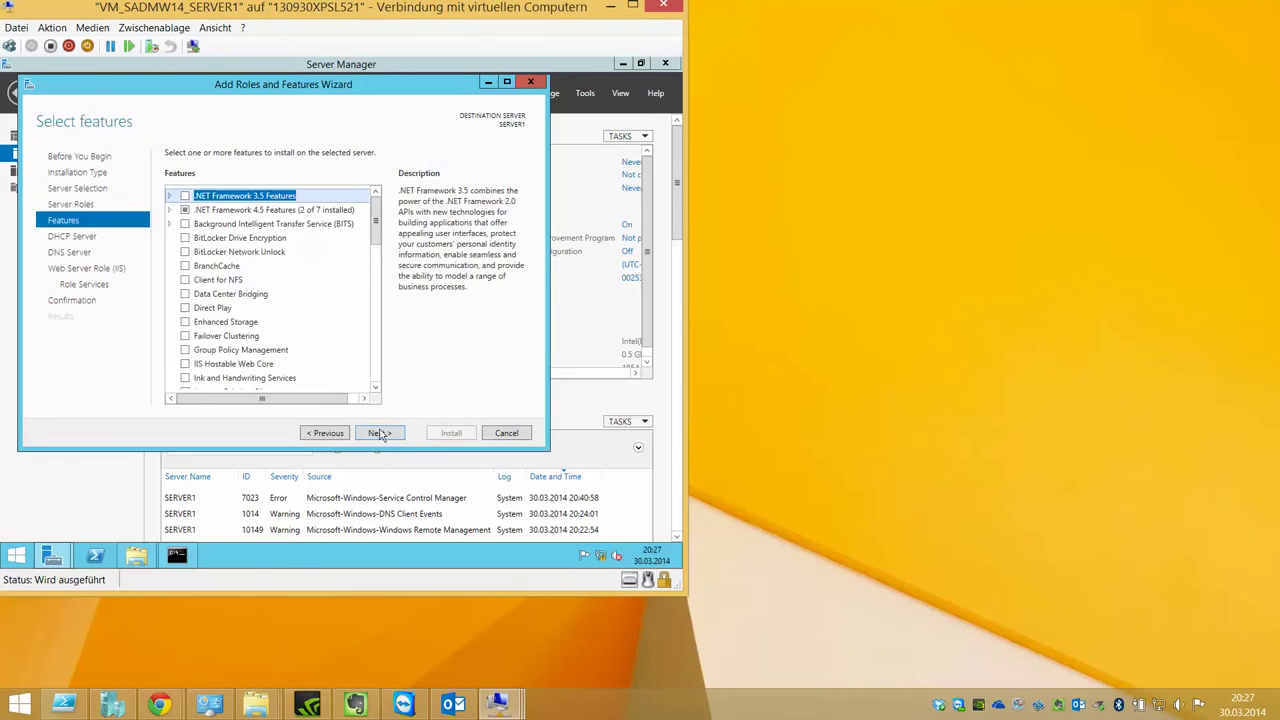
Keep the default features and role services, allow automatic restart of the destination server, and start the installation
{"action": "left_click", "coordinate": [379, 436]}
{"action": "left_click", "coordinate": [379, 436]}
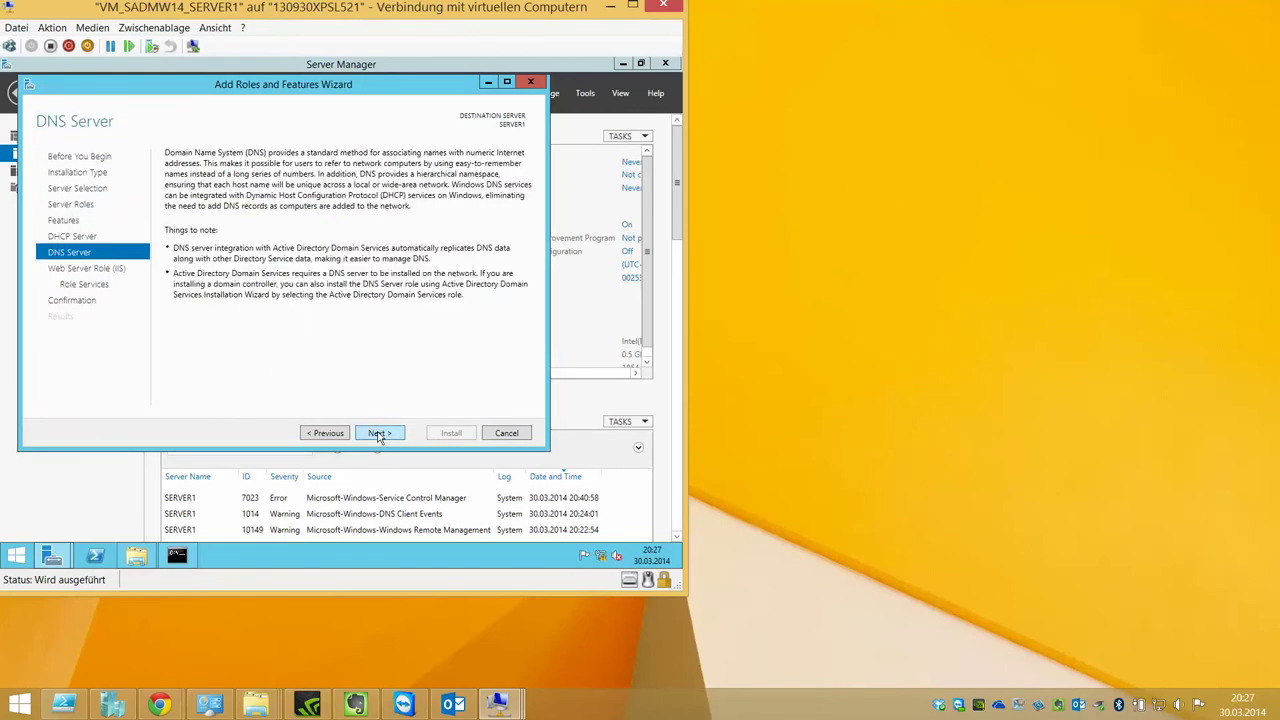
{"action": "left_click", "coordinate": [379, 436]}
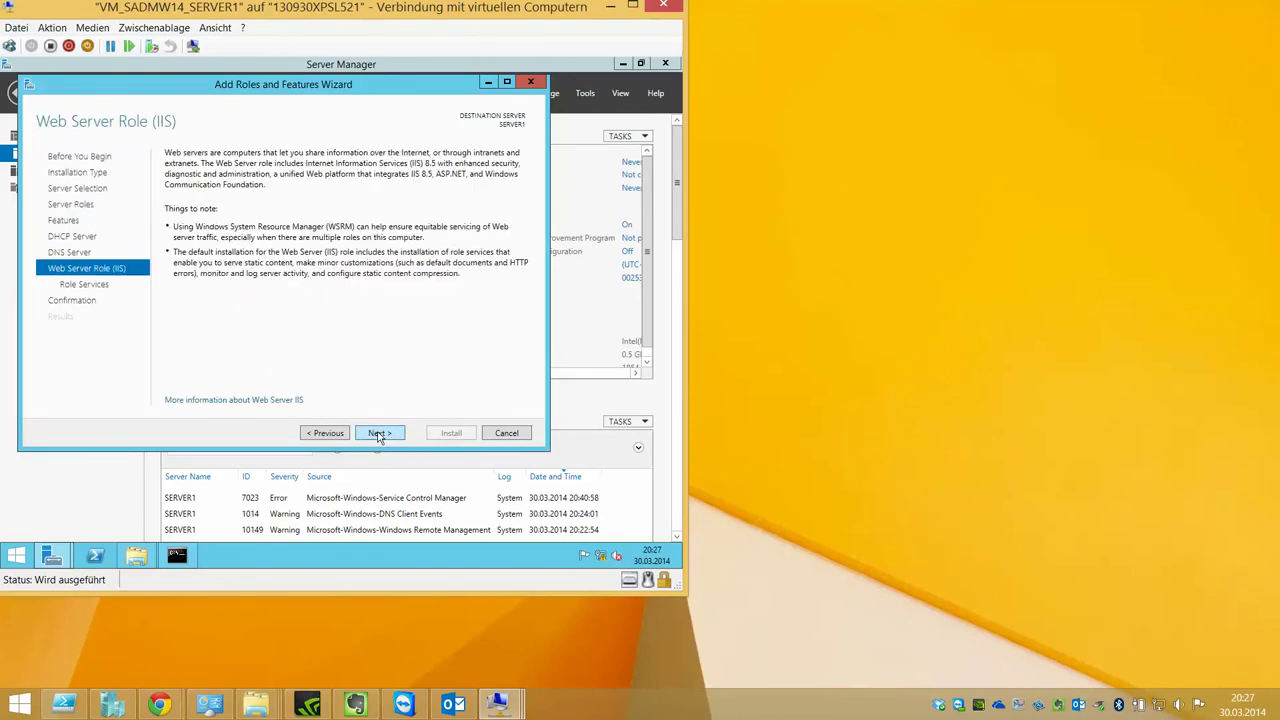
{"action": "left_click", "coordinate": [379, 436]}
{"action": "left_click", "coordinate": [379, 436]}
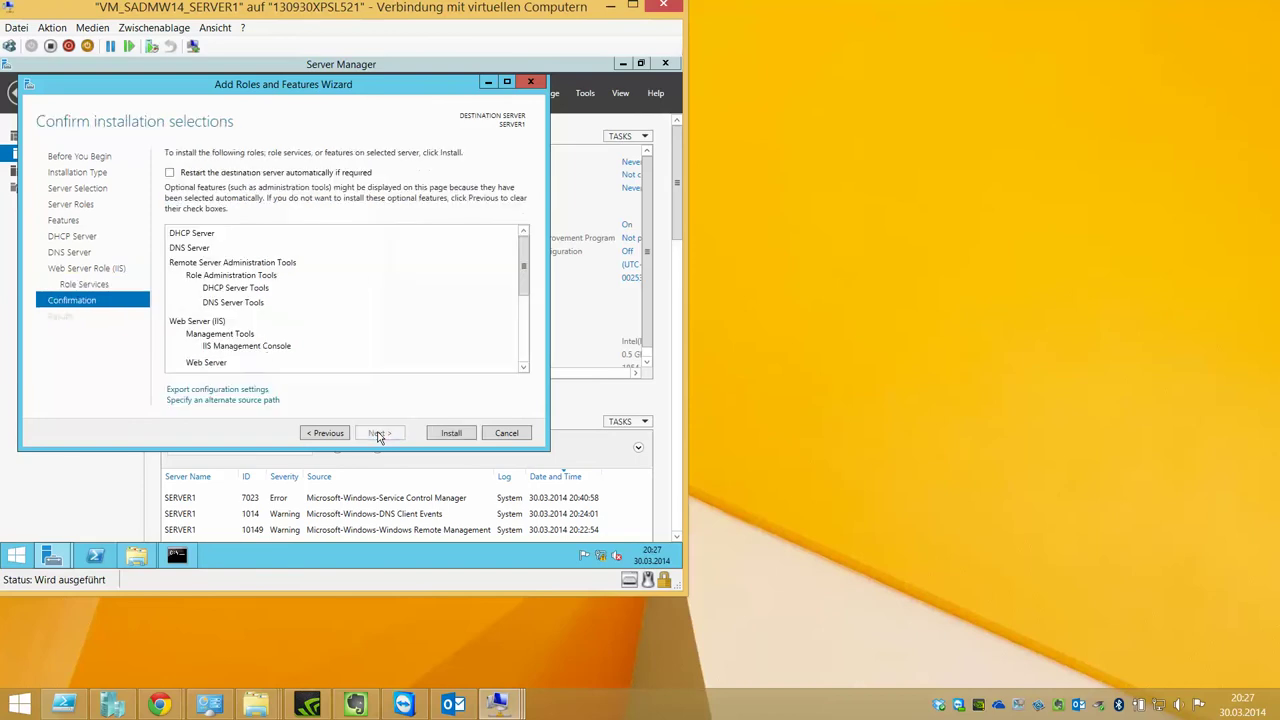
{"action": "left_click", "coordinate": [268, 173]}
{"action": "left_click", "coordinate": [391, 352]}
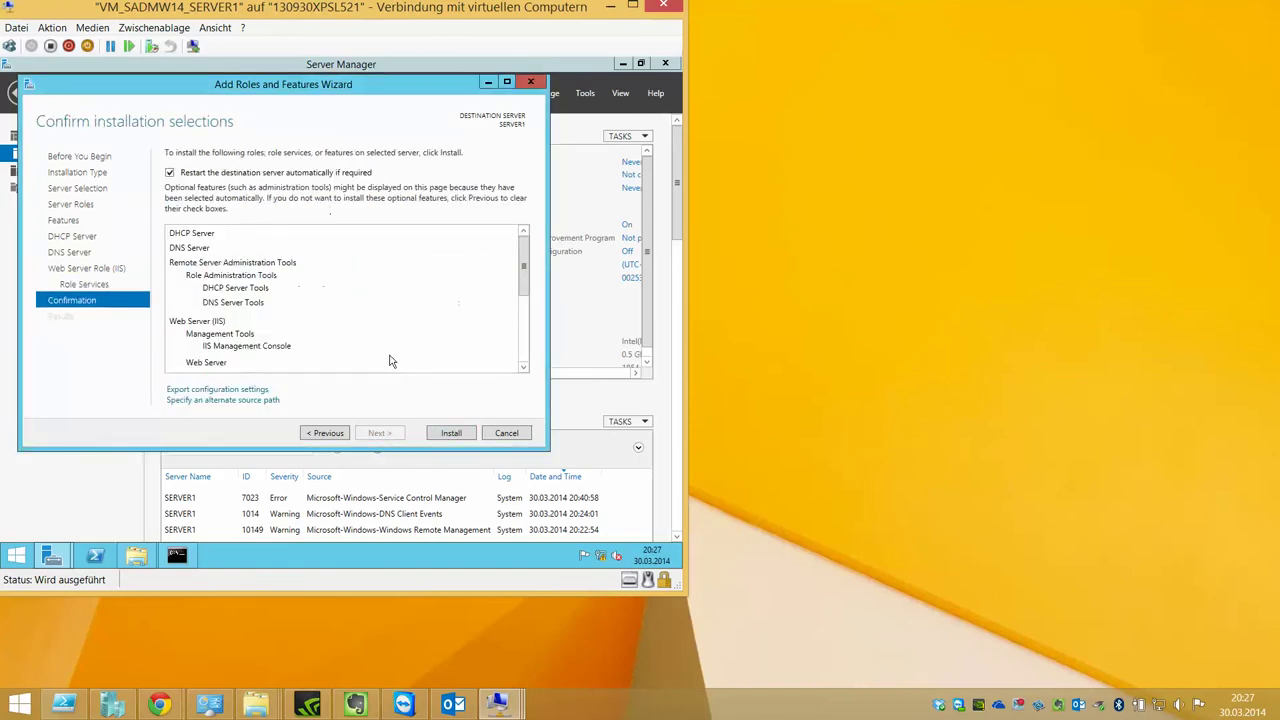
{"action": "left_click", "coordinate": [449, 433]}
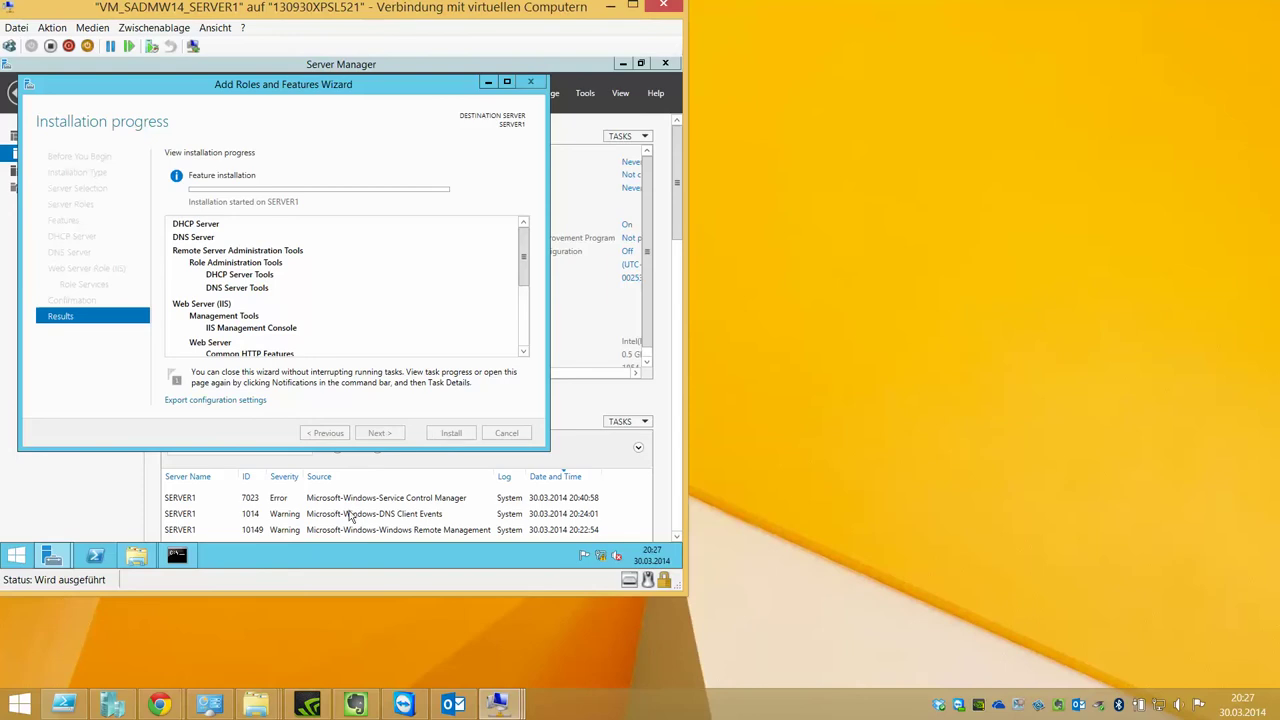
Review the INTERNET and PRIVATE adapters' DNS settings in the Command Prompt, and minimize it
{"action": "left_click", "coordinate": [177, 555]}
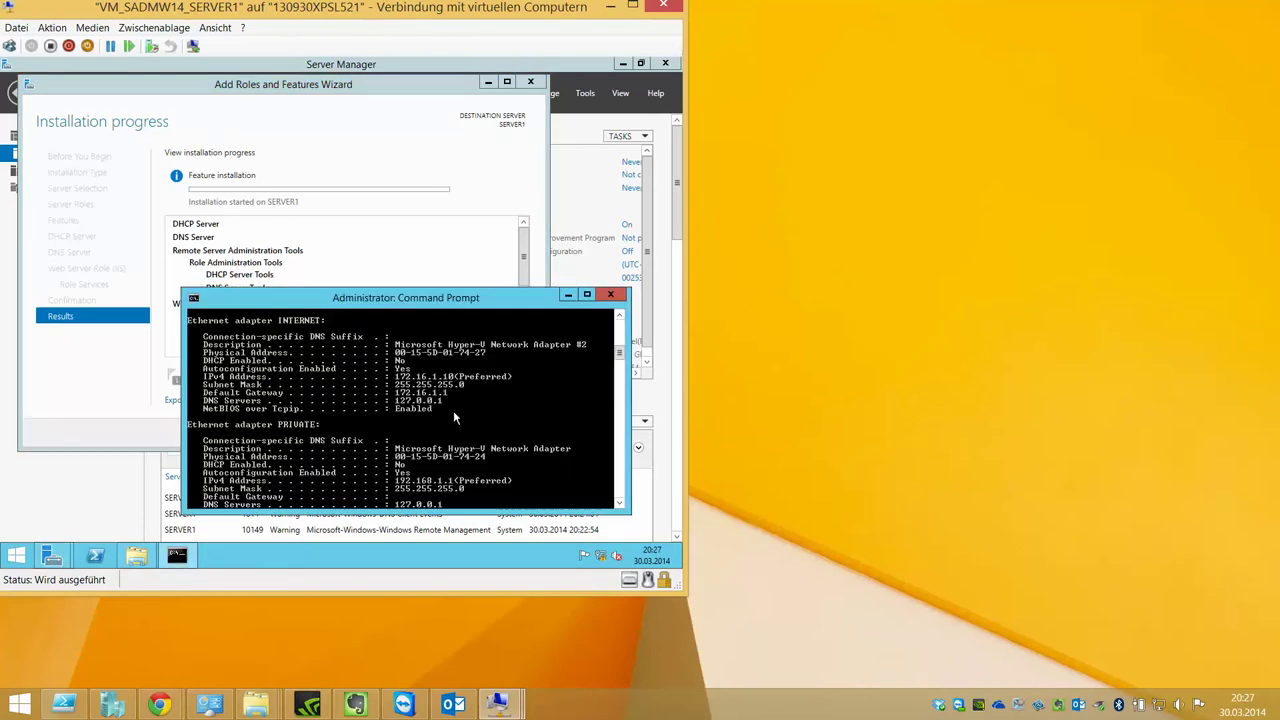
{"action": "scroll", "coordinate": [453, 410], "scroll_direction": "down", "scroll_amount": 2}
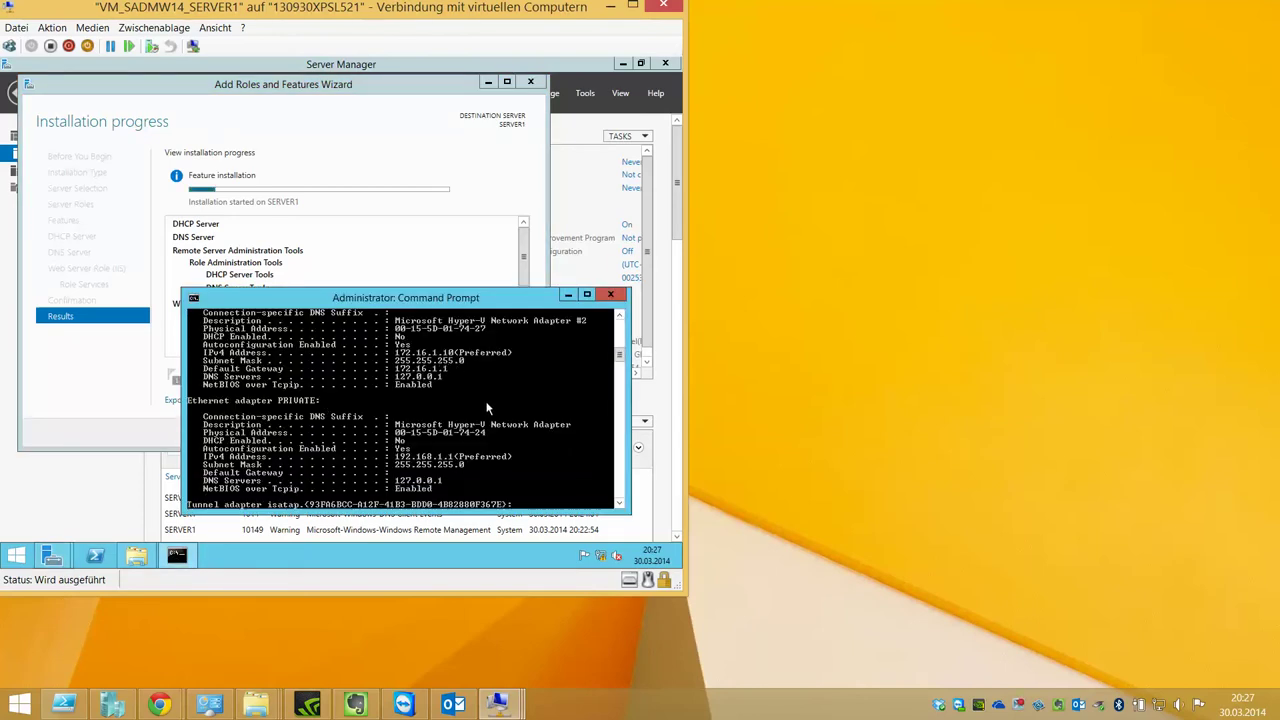
{"action": "left_click", "coordinate": [567, 294]}
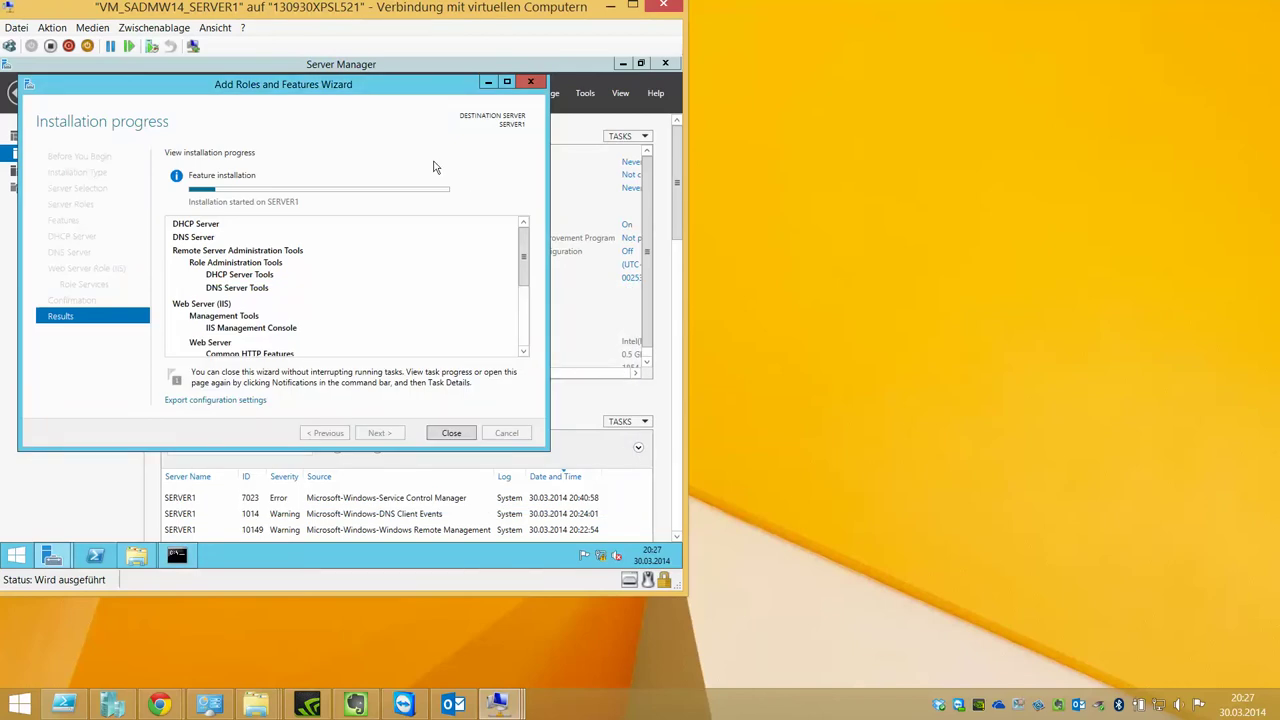
Close the finished installation wizard and complete the DHCP post-install configuration to create the DHCP security groups
{"action": "left_click", "coordinate": [902, 237]}
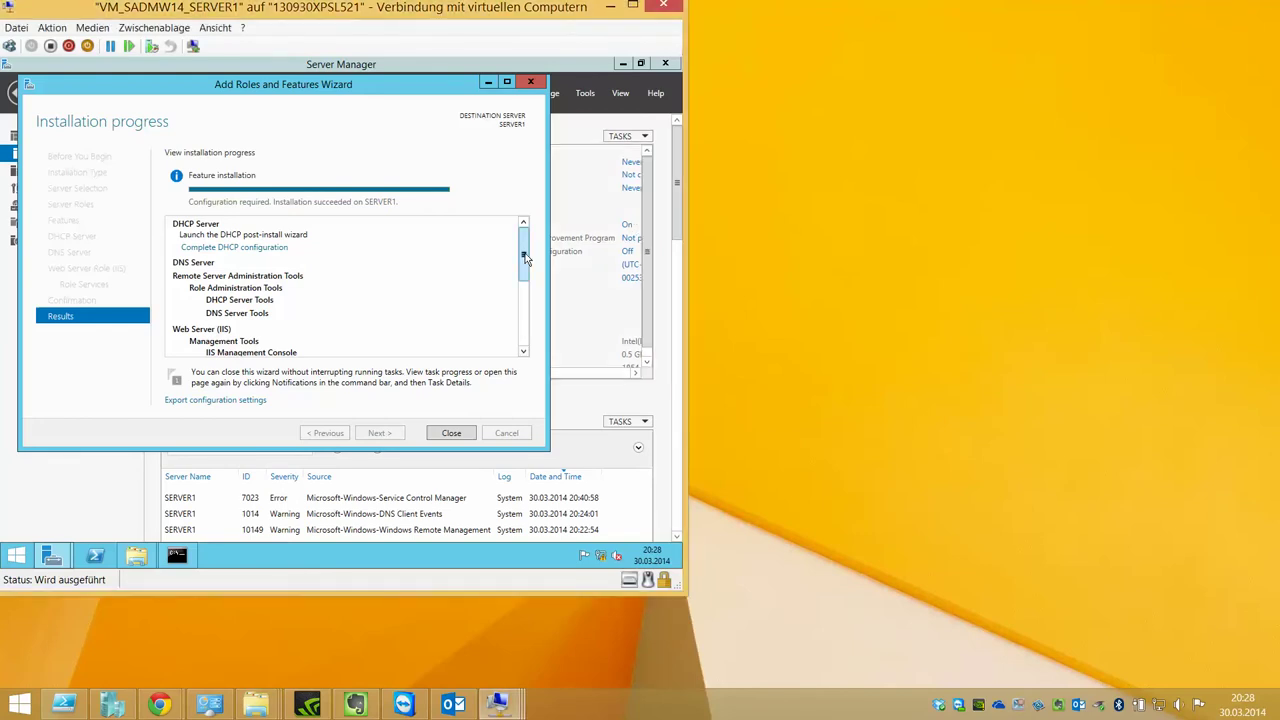
{"action": "left_click", "coordinate": [451, 433]}
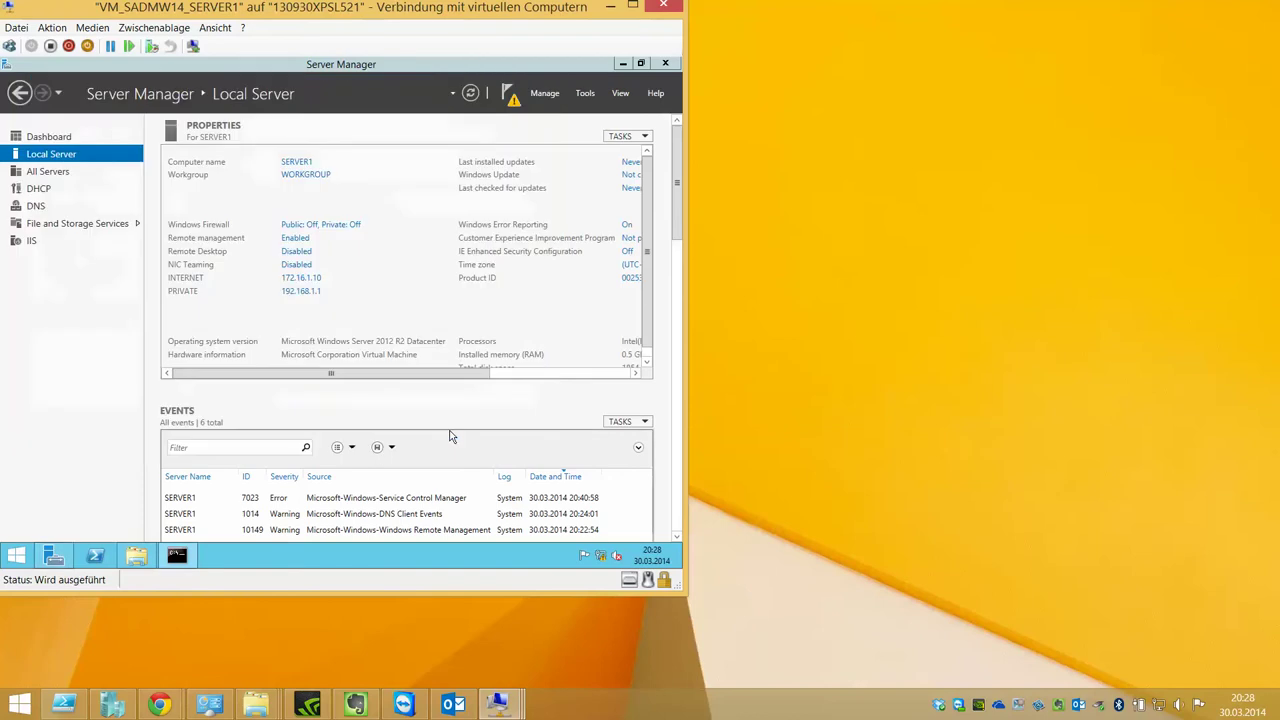
{"action": "left_click", "coordinate": [507, 95]}
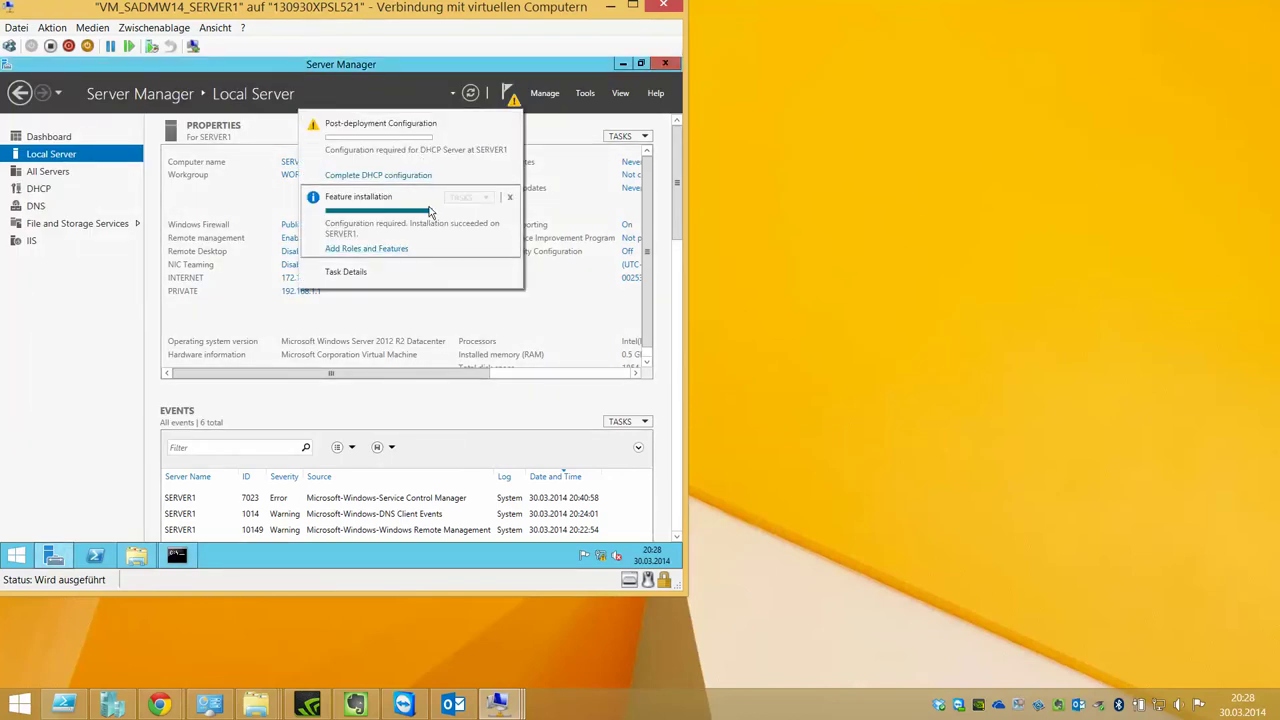
{"action": "left_click", "coordinate": [394, 175]}
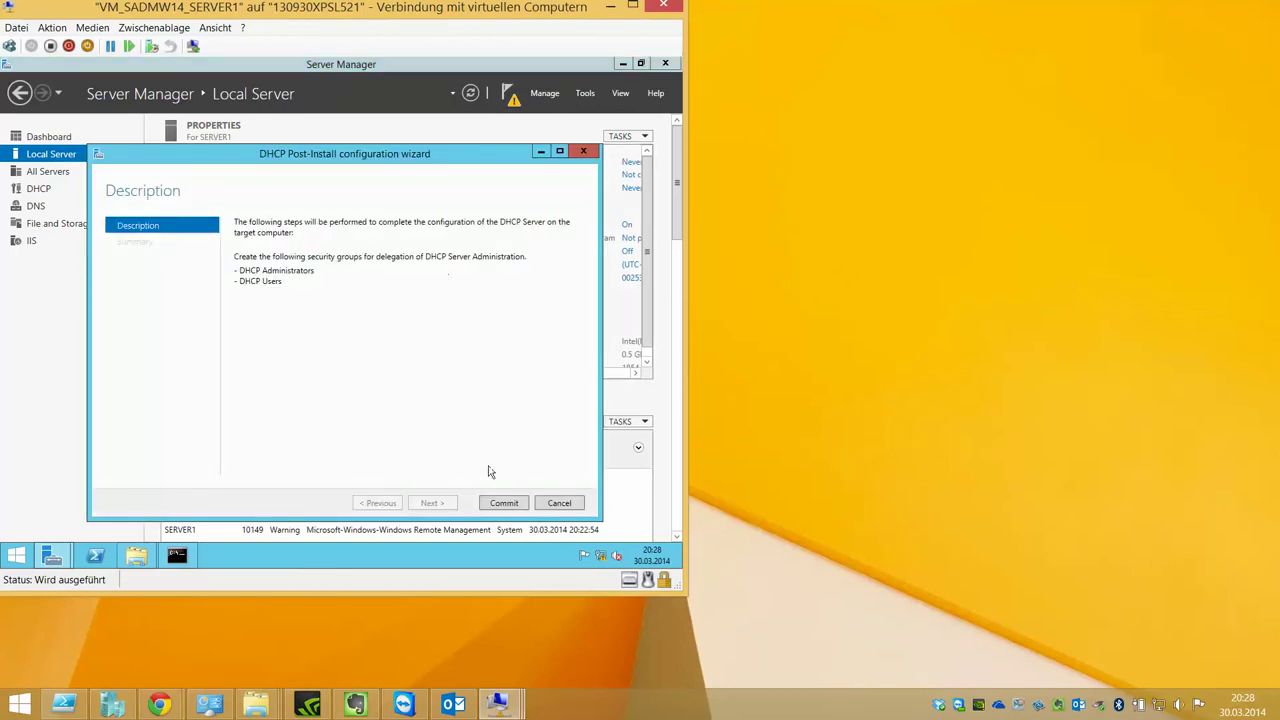
{"action": "left_click", "coordinate": [494, 504]}
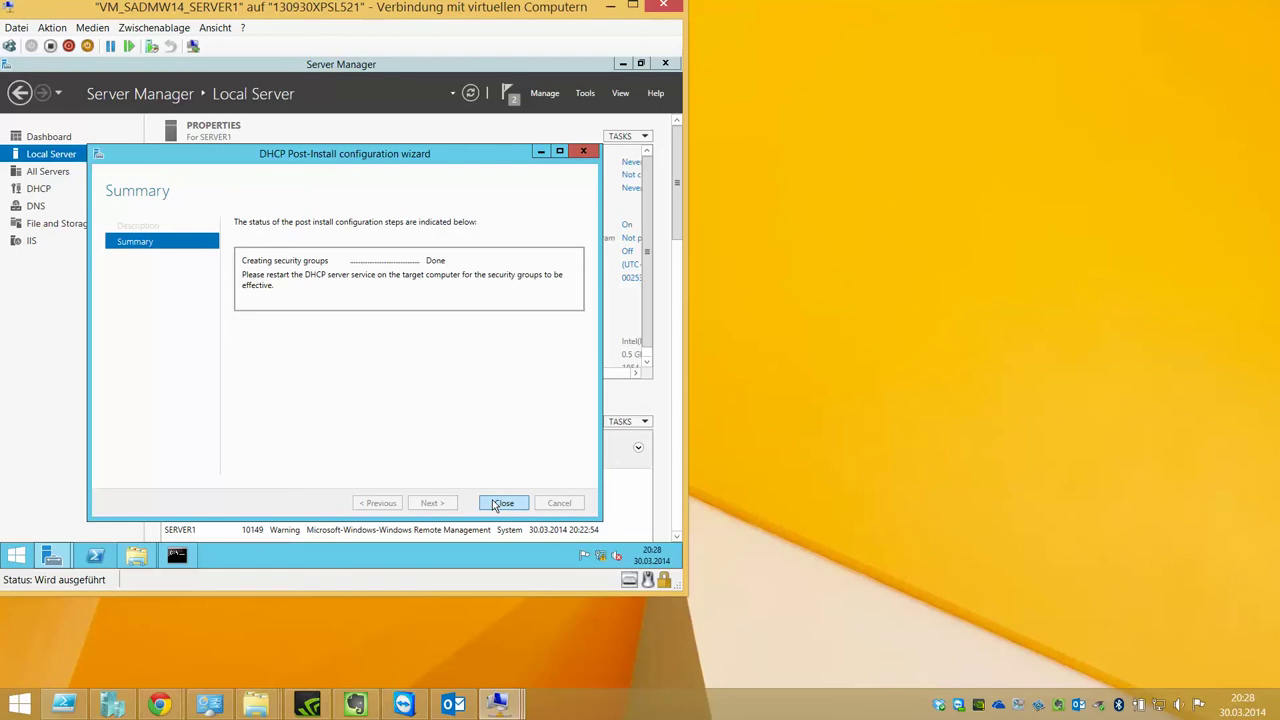
{"action": "left_click", "coordinate": [502, 503]}
{"action": "left_click", "coordinate": [512, 95]}
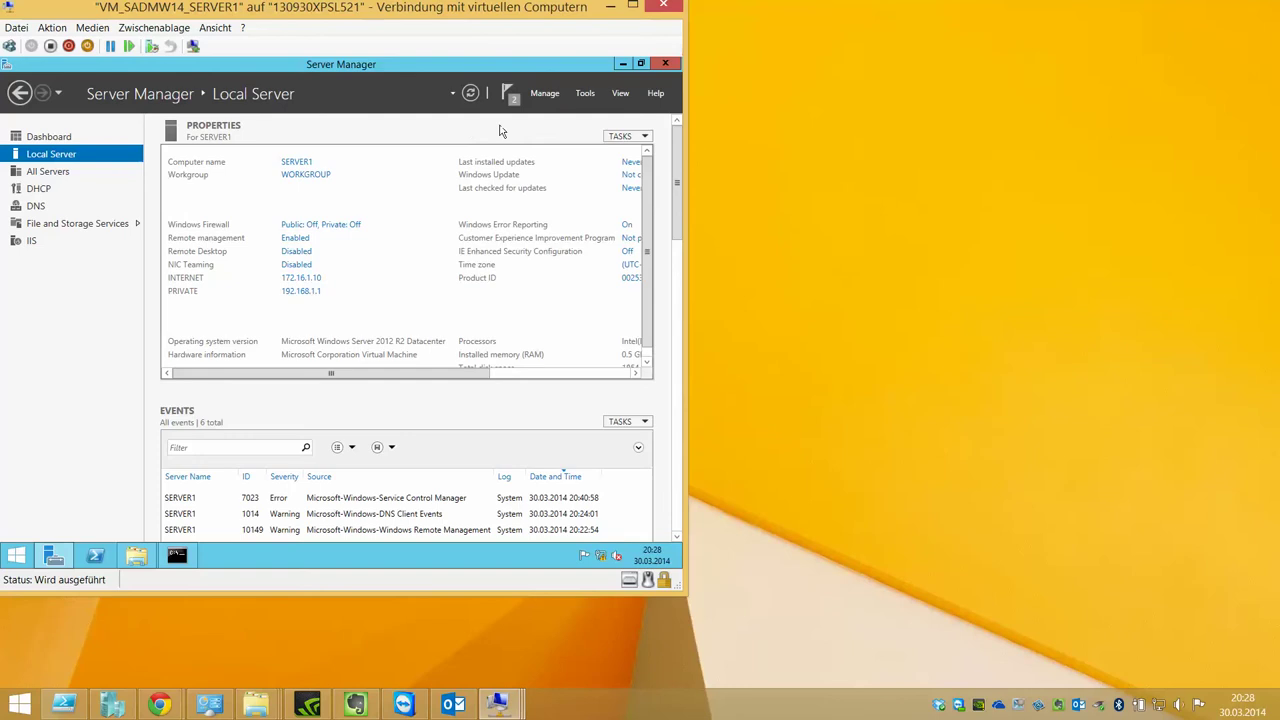
Open DNS Manager, expand SERVER1, and enlarge the window and its console tree
{"action": "left_click", "coordinate": [586, 95]}
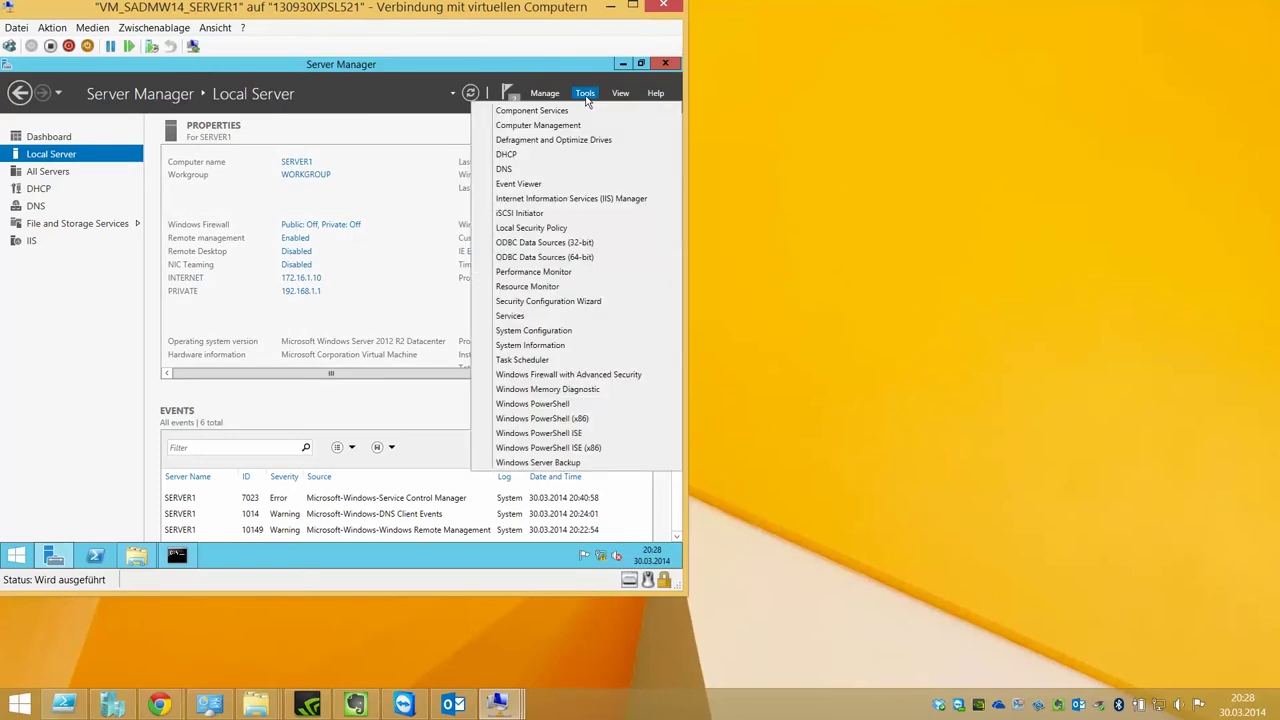
{"action": "left_click", "coordinate": [522, 170]}
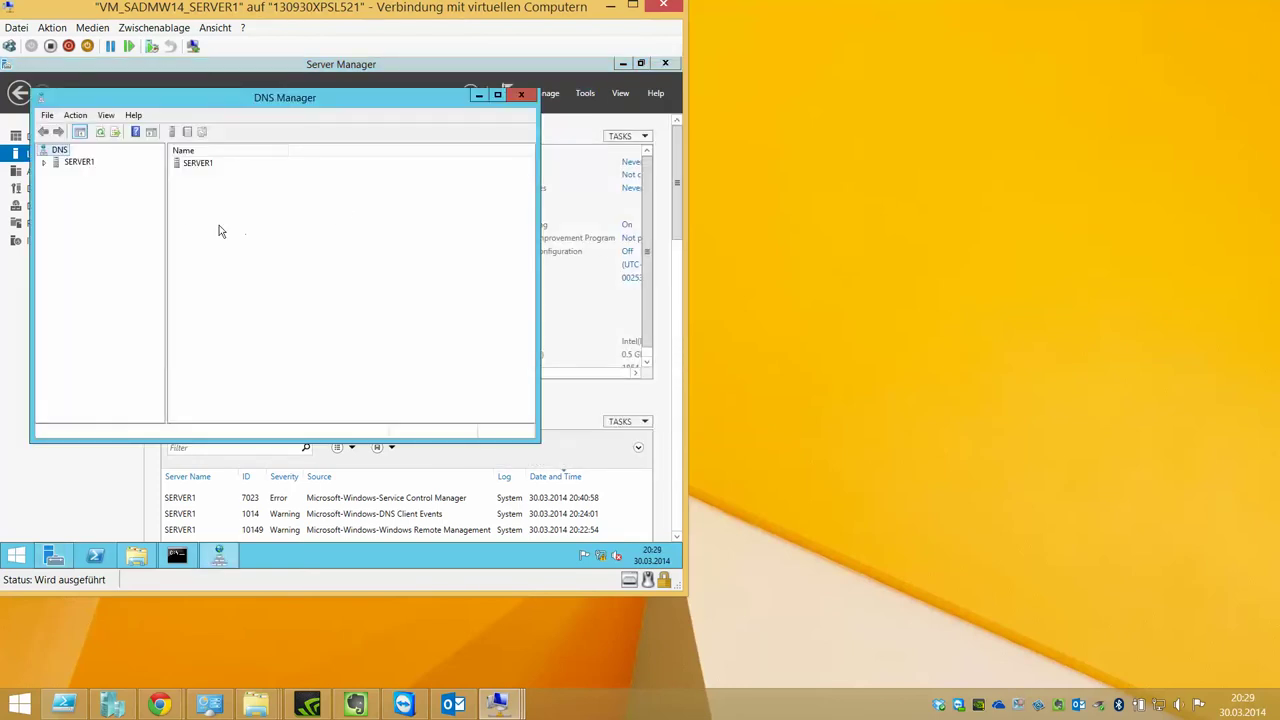
{"action": "double_click", "coordinate": [70, 162]}
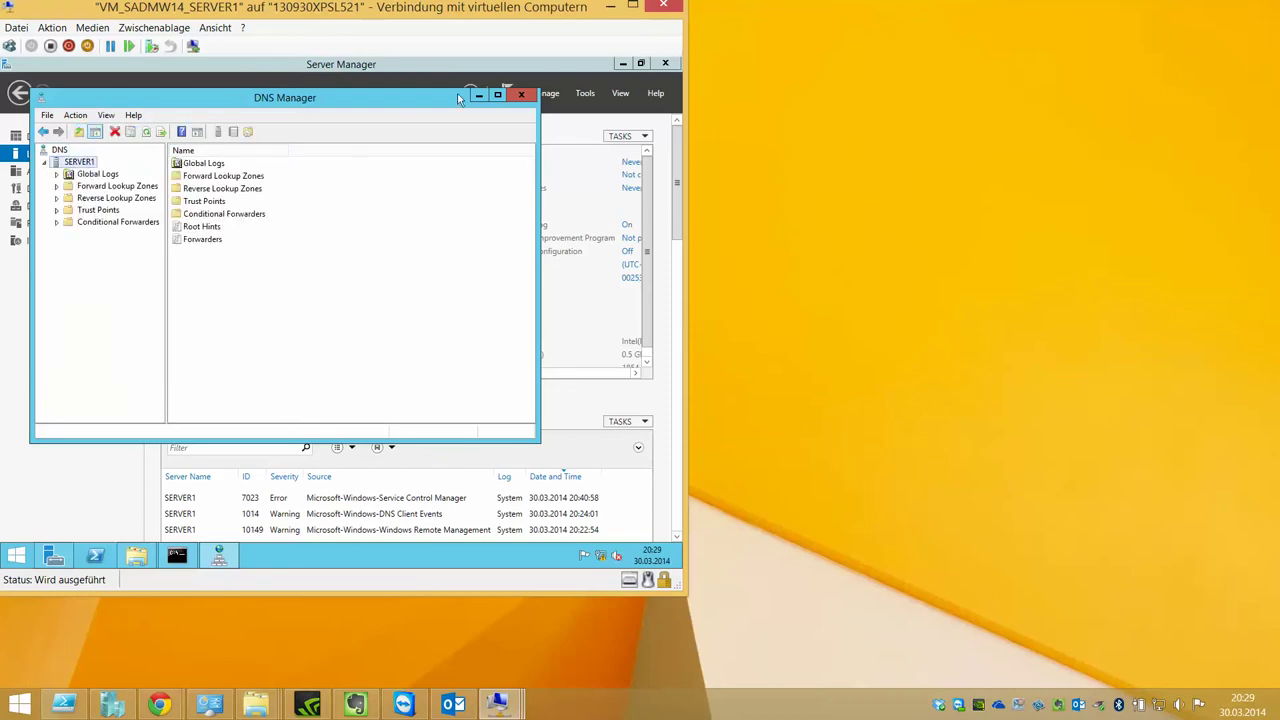
{"action": "left_click", "coordinate": [496, 96]}
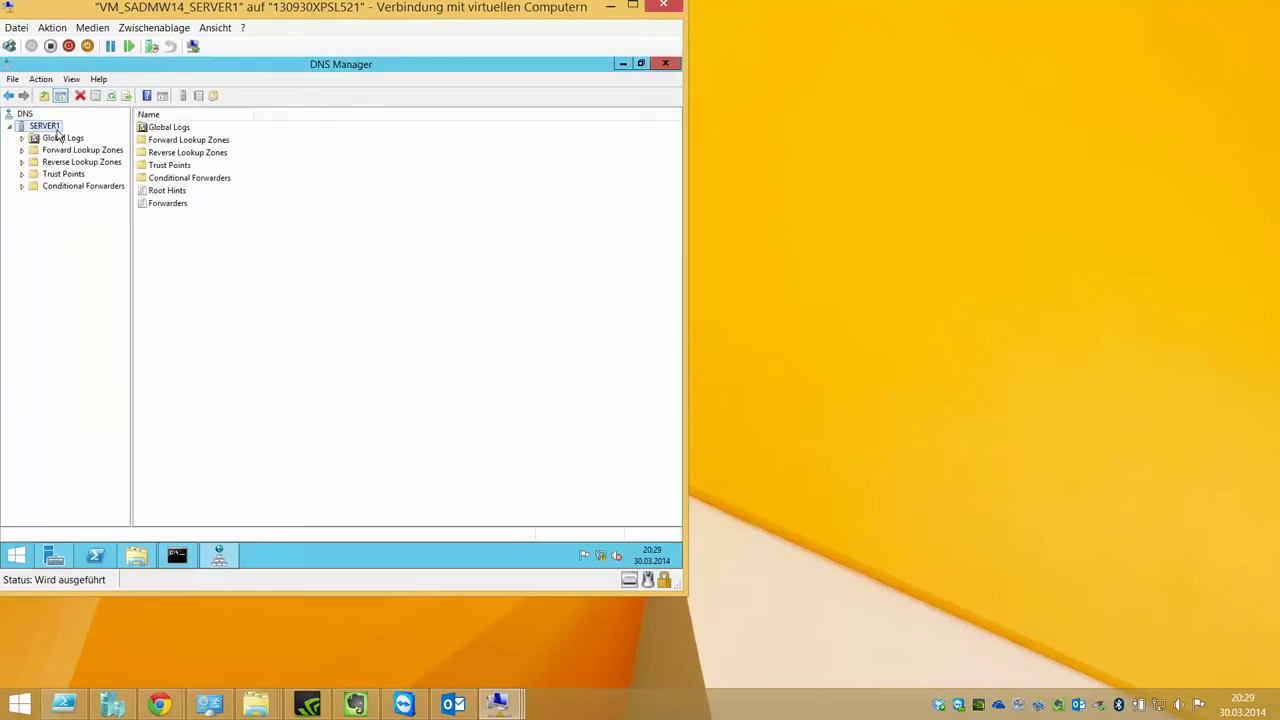
{"action": "left_click_drag", "start_coordinate": [131, 152], "coordinate": [201, 152]}
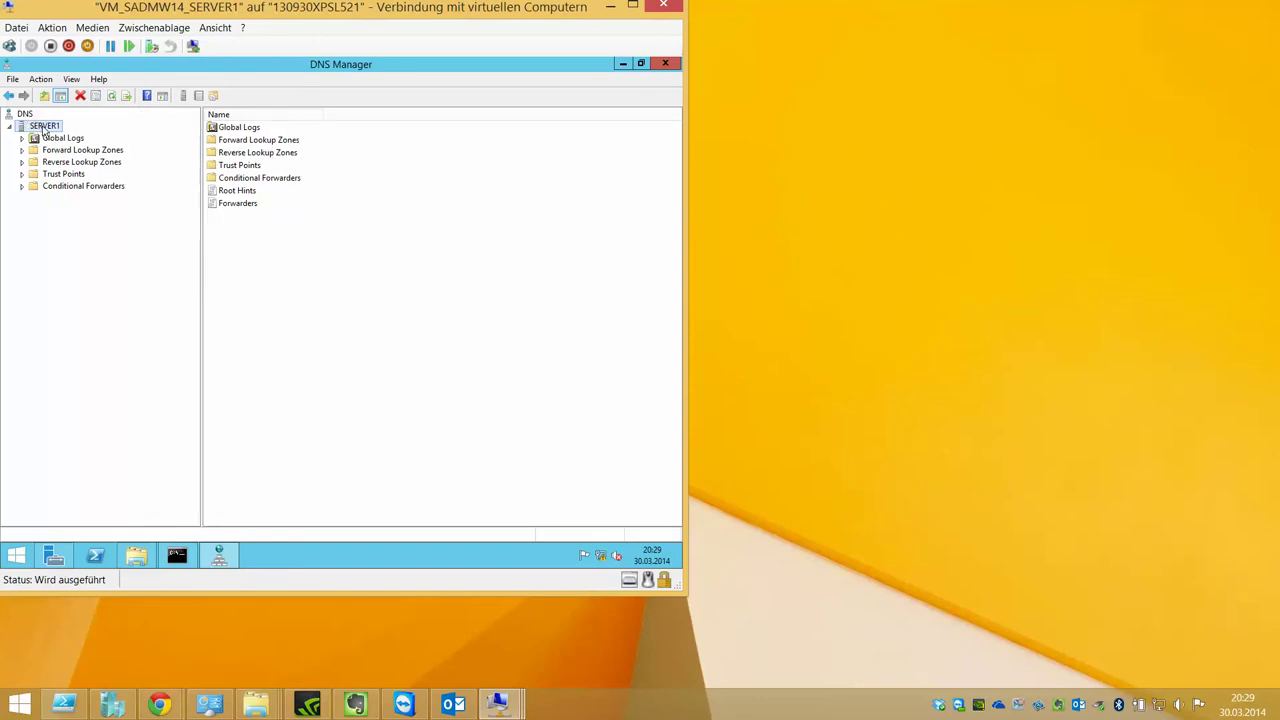
Open SERVER1's DNS properties and examine the listening interfaces and the root hints name servers
{"action": "right_click", "coordinate": [43, 130]}
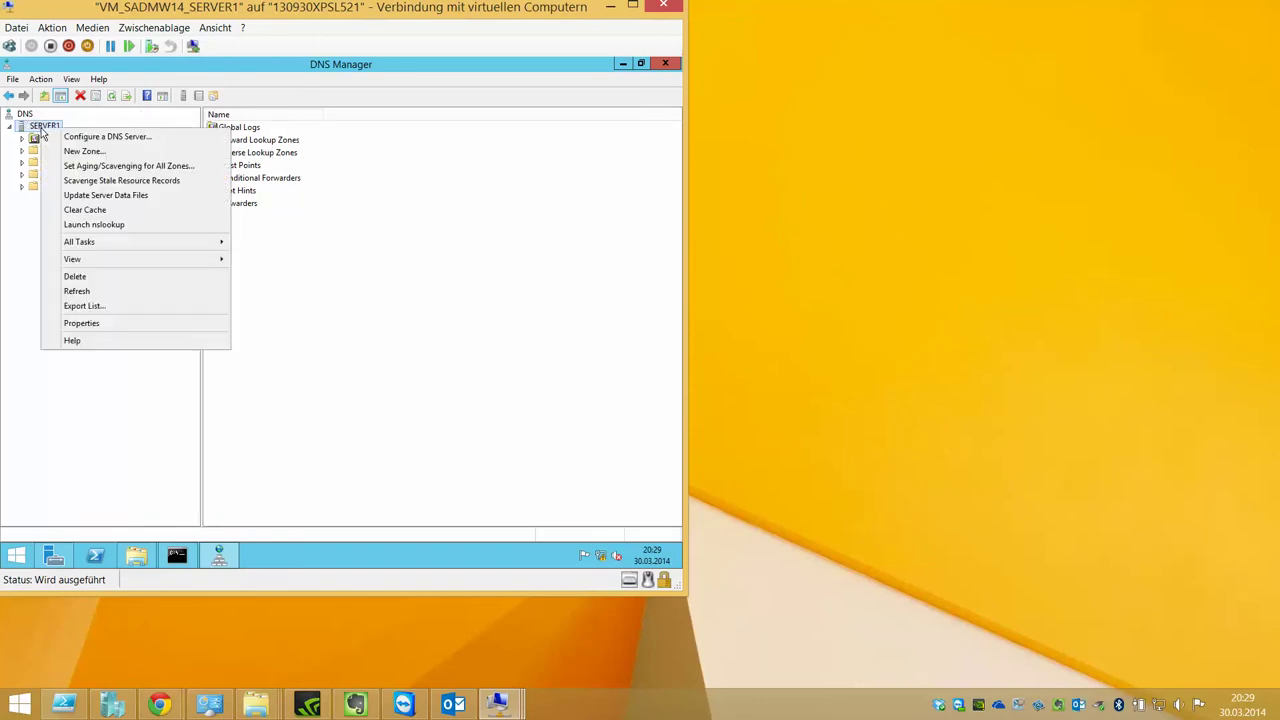
{"action": "left_click", "coordinate": [100, 323]}
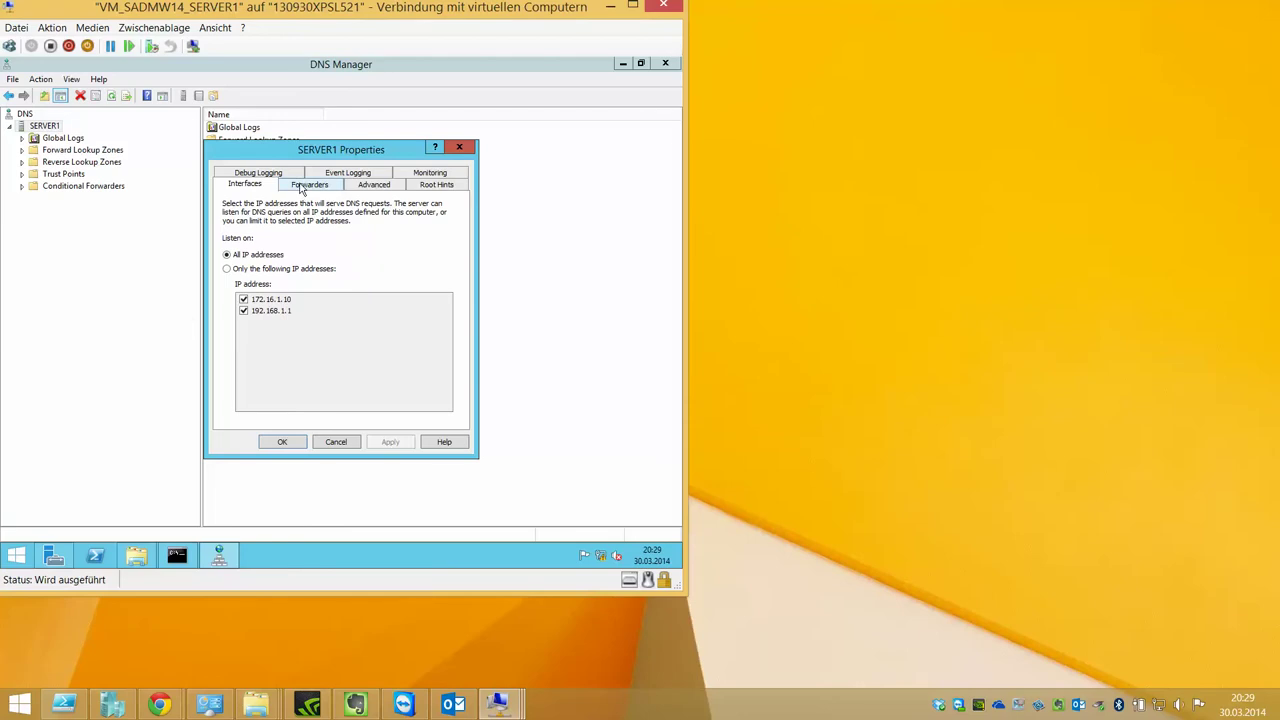
{"action": "left_click", "coordinate": [448, 189]}
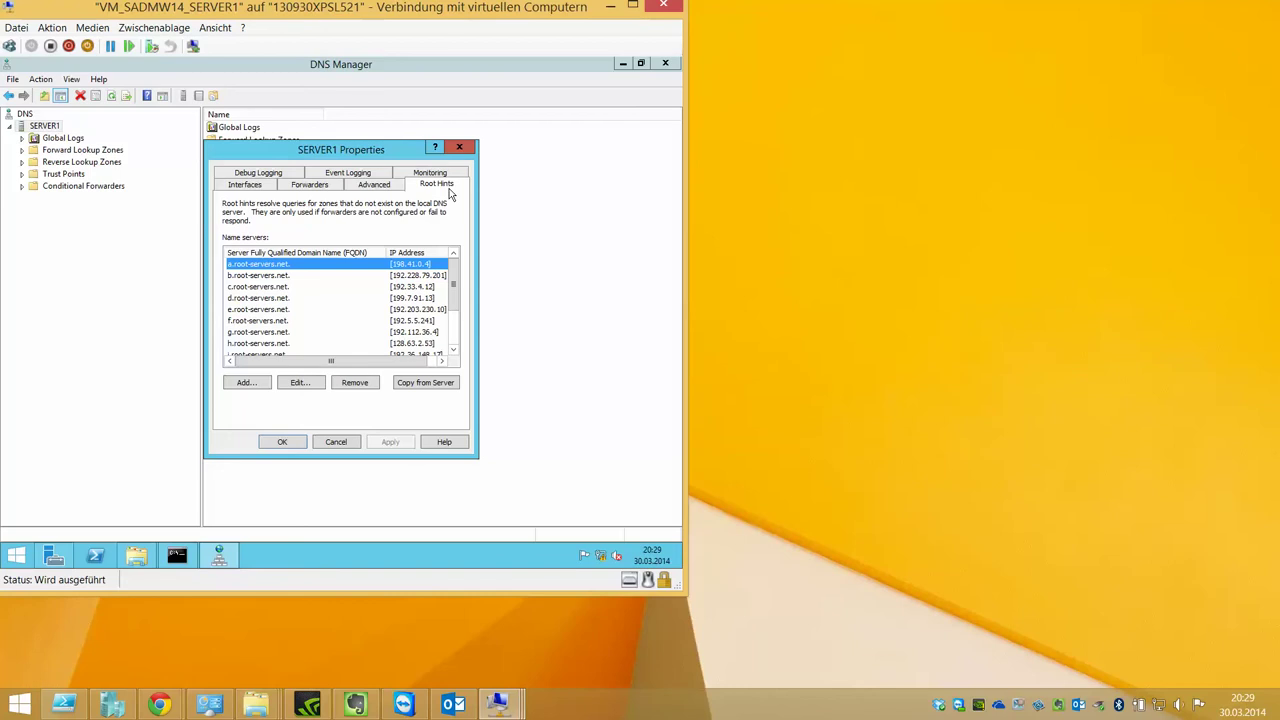
{"action": "mouse_move", "coordinate": [455, 285]}
{"action": "left_mouse_down"}
{"action": "mouse_move", "coordinate": [456, 338]}
{"action": "mouse_move", "coordinate": [455, 260]}
{"action": "left_mouse_up"}
Add 8.8.8.8 and 8.8.4.4 as forwarding servers in SERVER1's DNS forwarder list
{"action": "left_click", "coordinate": [302, 187]}
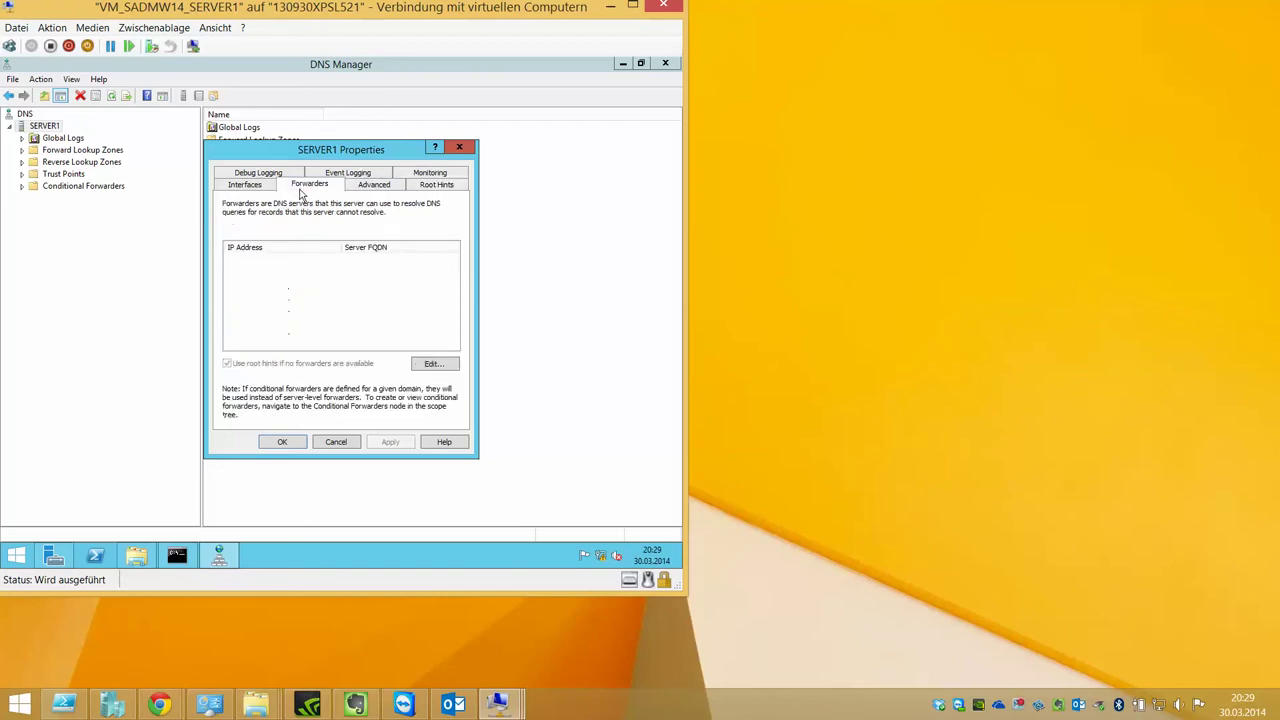
{"action": "left_click", "coordinate": [437, 366]}
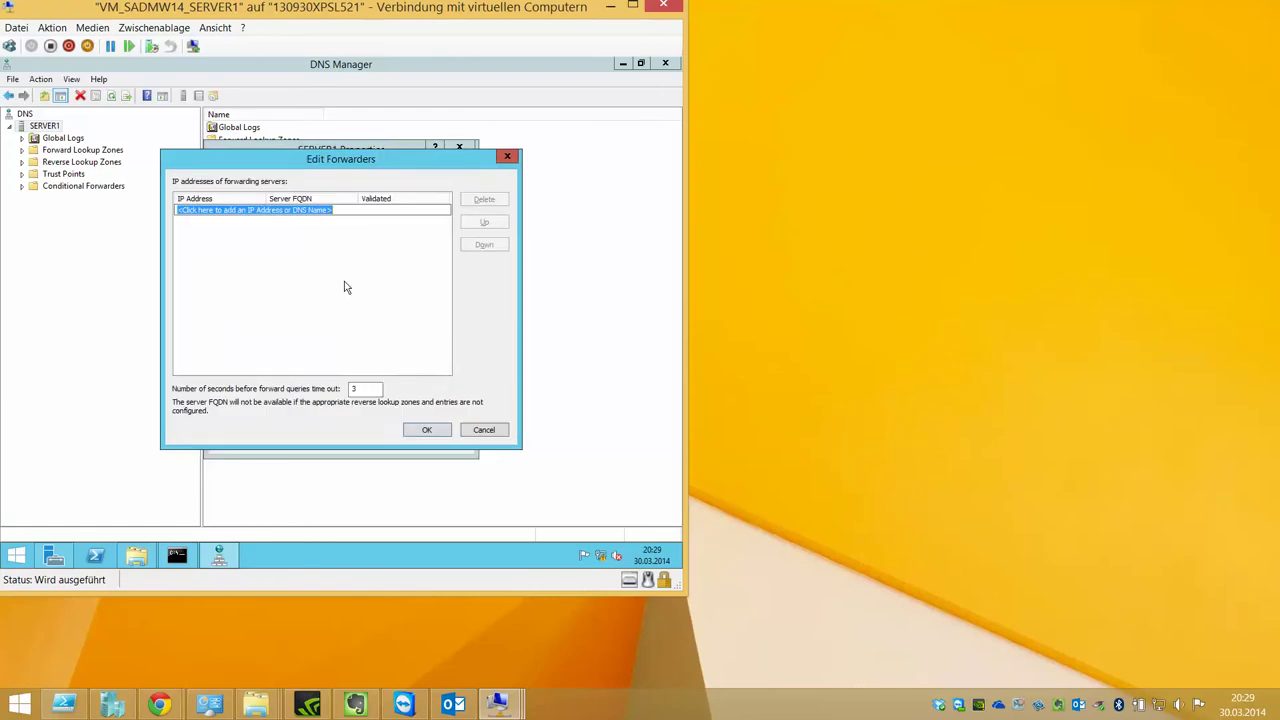
{"action": "type", "text": "8.8.8.8"}
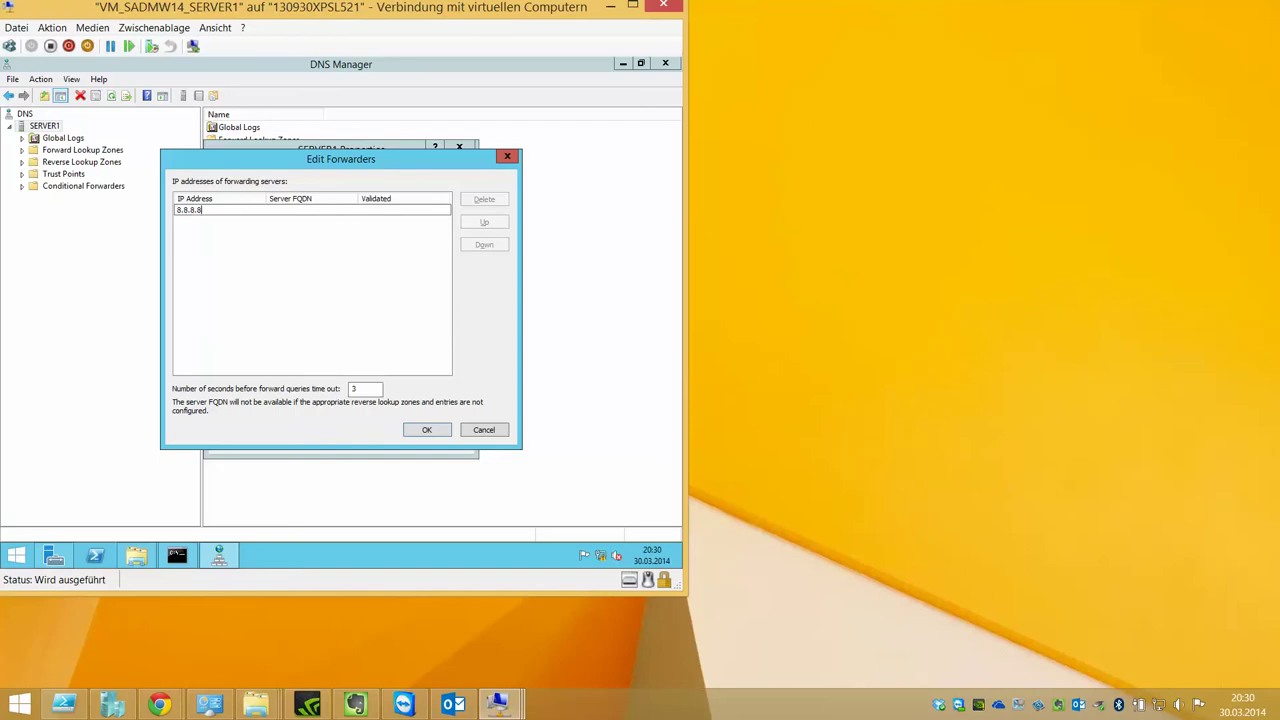
{"action": "key", "text": "Return"}
{"action": "type", "text": "8.8.4.4"}
{"action": "key", "text": "Return"}
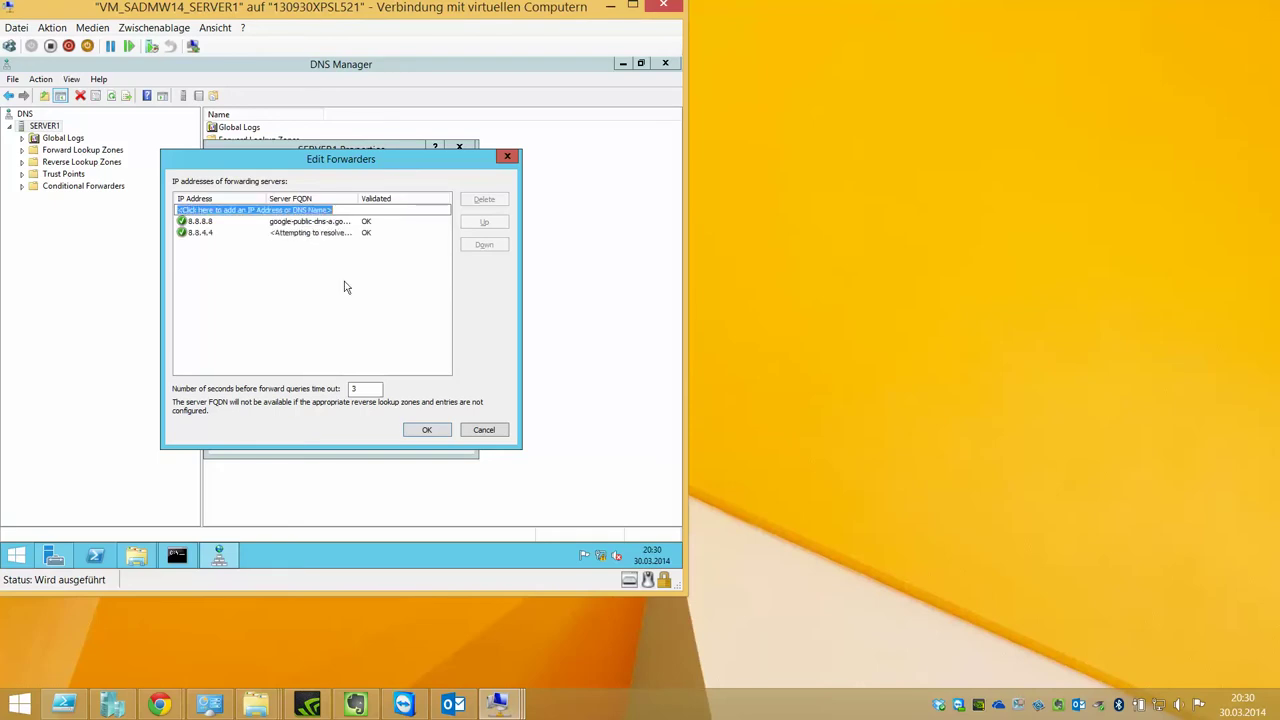
Adjust the forwarder list's column widths to fit their contents, accept the list, and apply the forwarders to SERVER1
{"action": "double_click", "coordinate": [359, 199]}
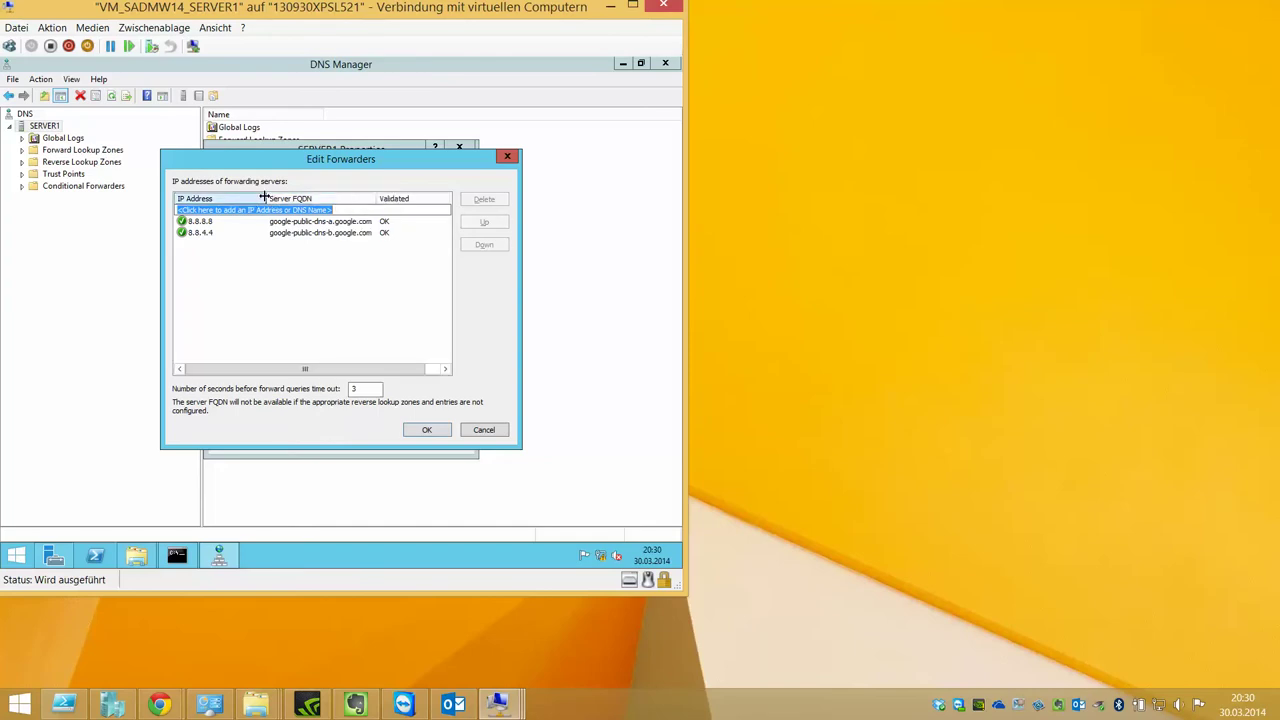
{"action": "double_click", "coordinate": [263, 197]}
{"action": "left_click_drag", "start_coordinate": [342, 200], "coordinate": [225, 200]}
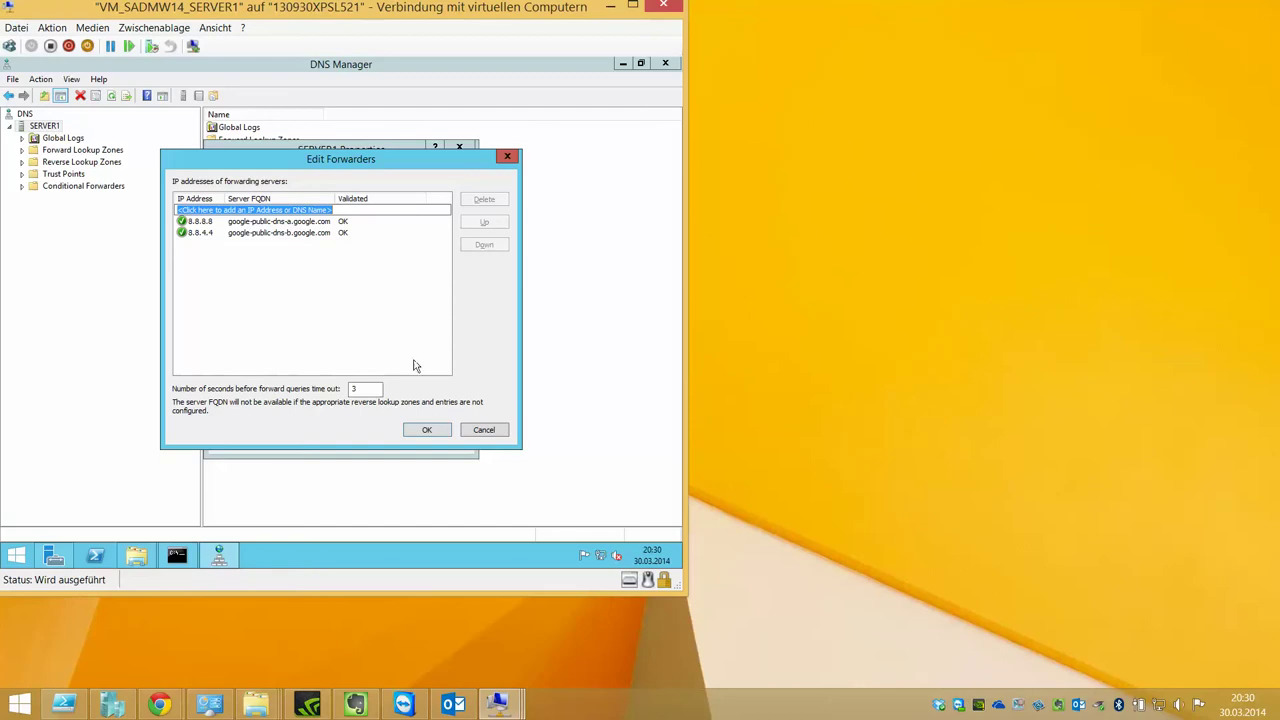
{"action": "left_click", "coordinate": [424, 431]}
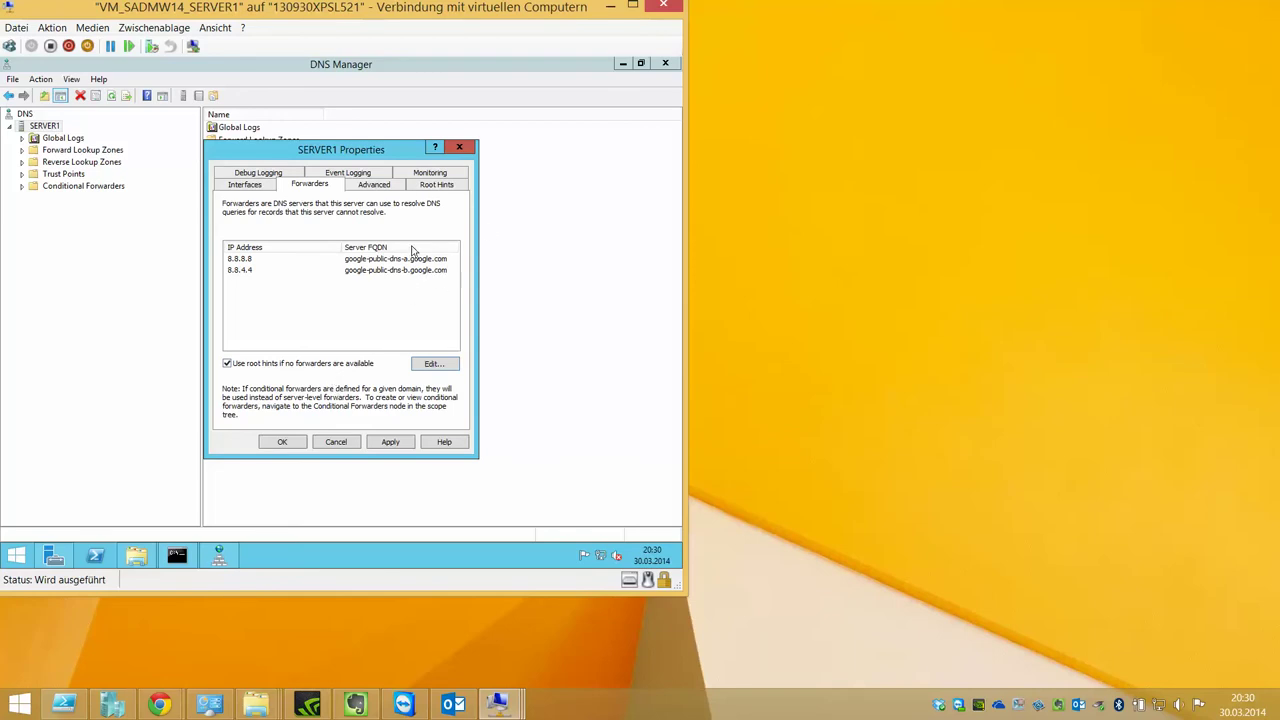
{"action": "left_click", "coordinate": [422, 190]}
{"action": "left_click", "coordinate": [318, 186]}
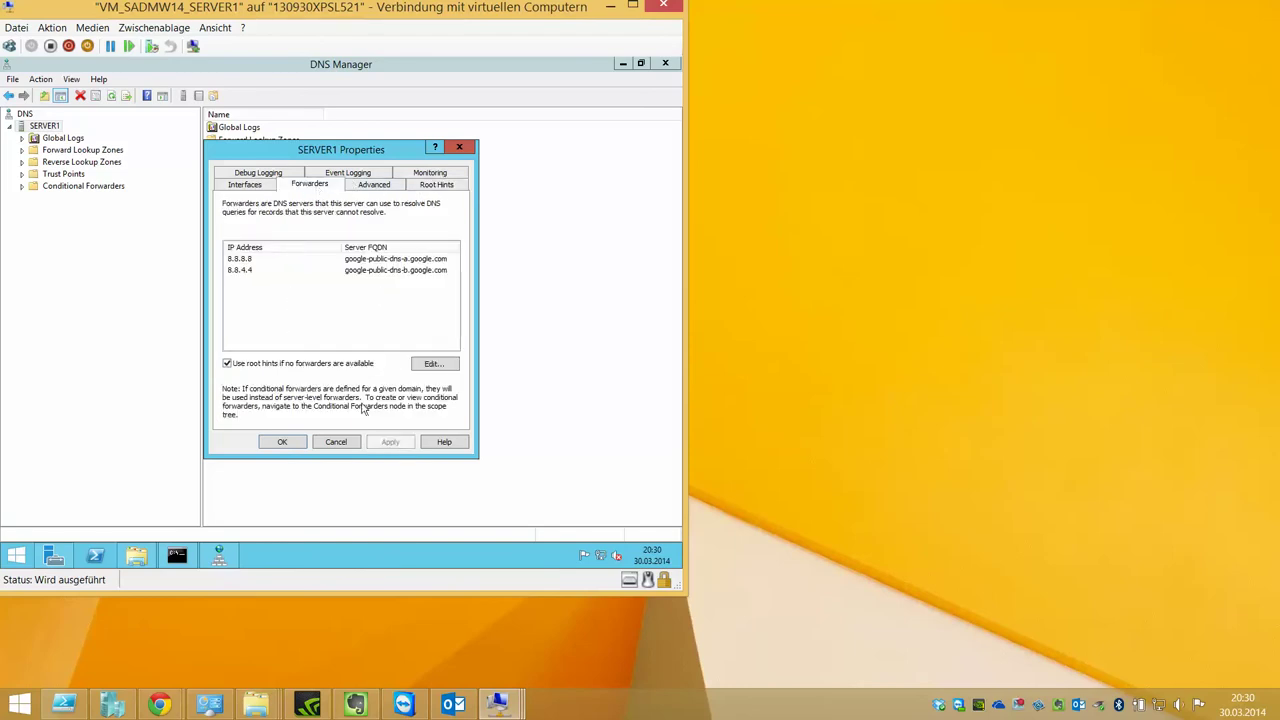
Examine SERVER1's interfaces, advanced, root hints, monitoring, event logging and debug logging settings, and close its properties
{"action": "left_click", "coordinate": [257, 189]}
{"action": "left_click", "coordinate": [319, 190]}
{"action": "left_click", "coordinate": [380, 190]}
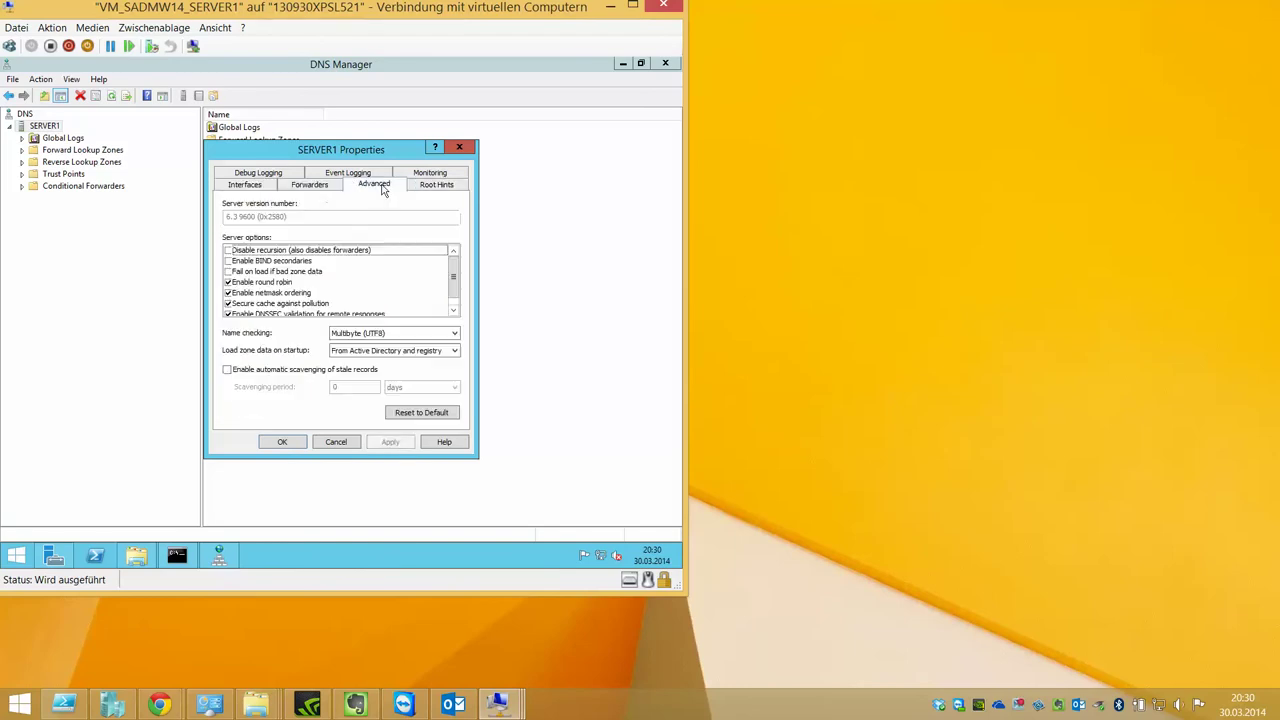
{"action": "left_click", "coordinate": [433, 187]}
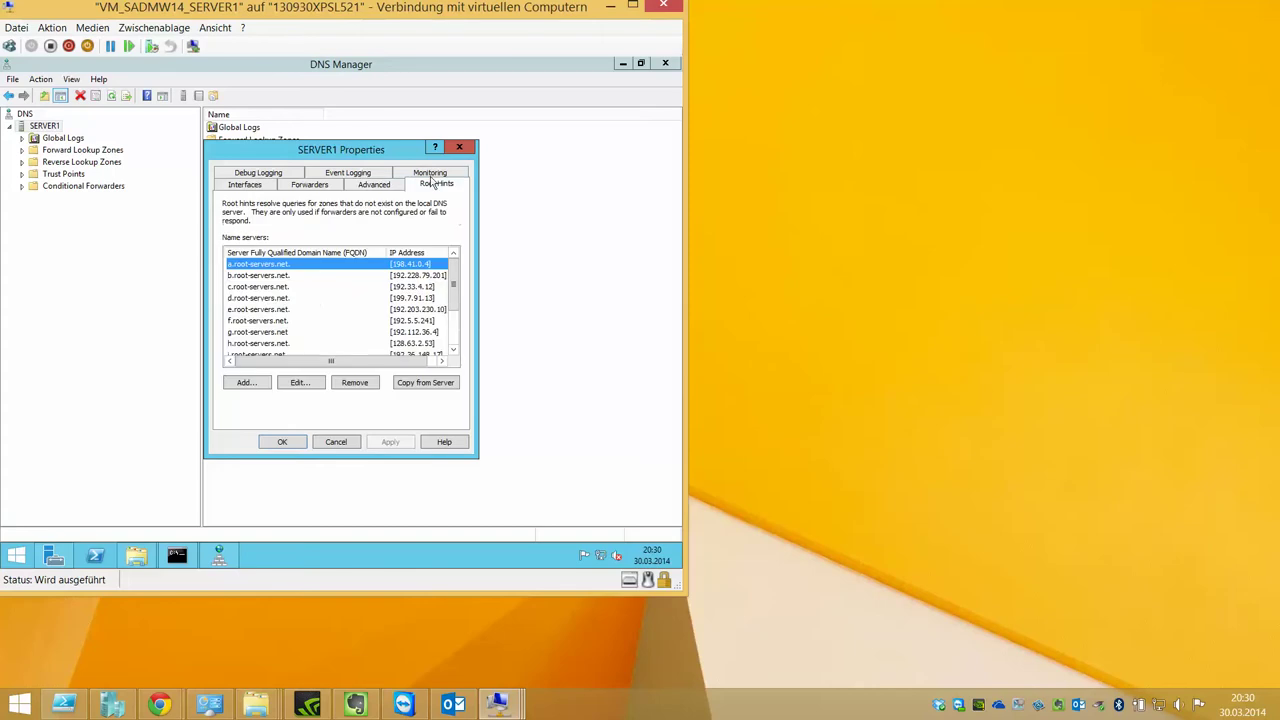
{"action": "left_click", "coordinate": [432, 176]}
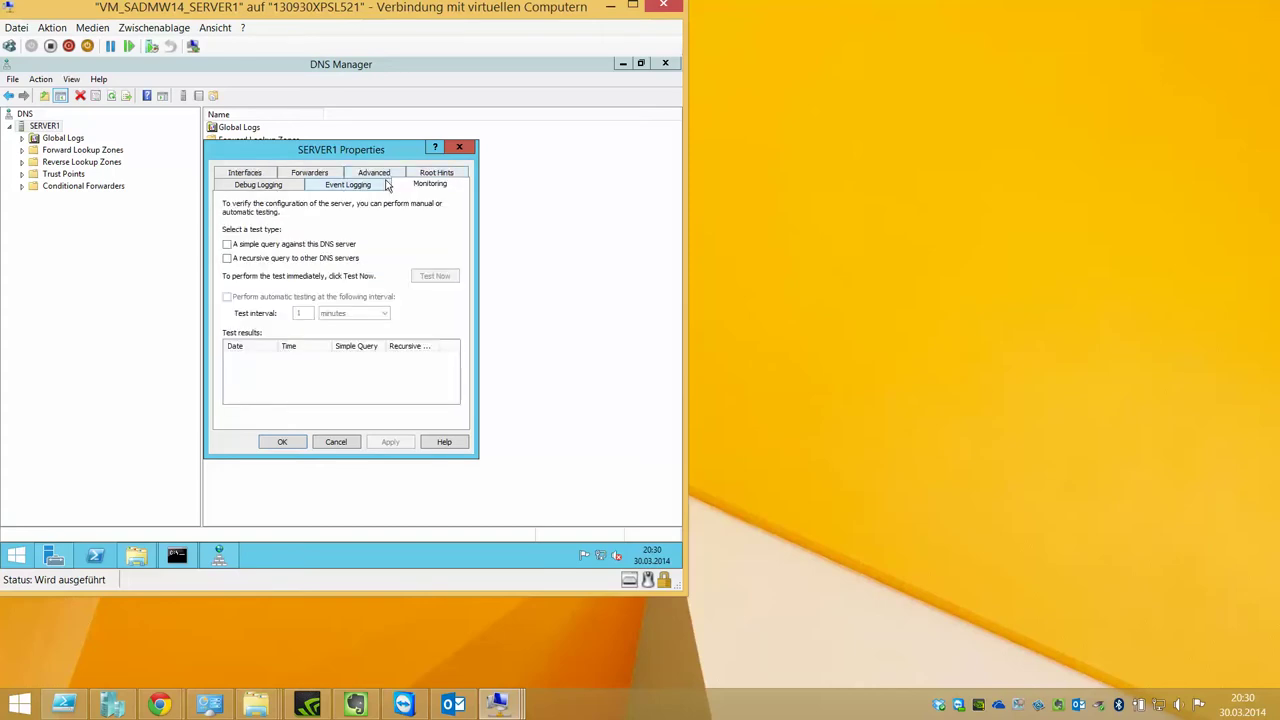
{"action": "left_click", "coordinate": [350, 186]}
{"action": "left_click", "coordinate": [267, 185]}
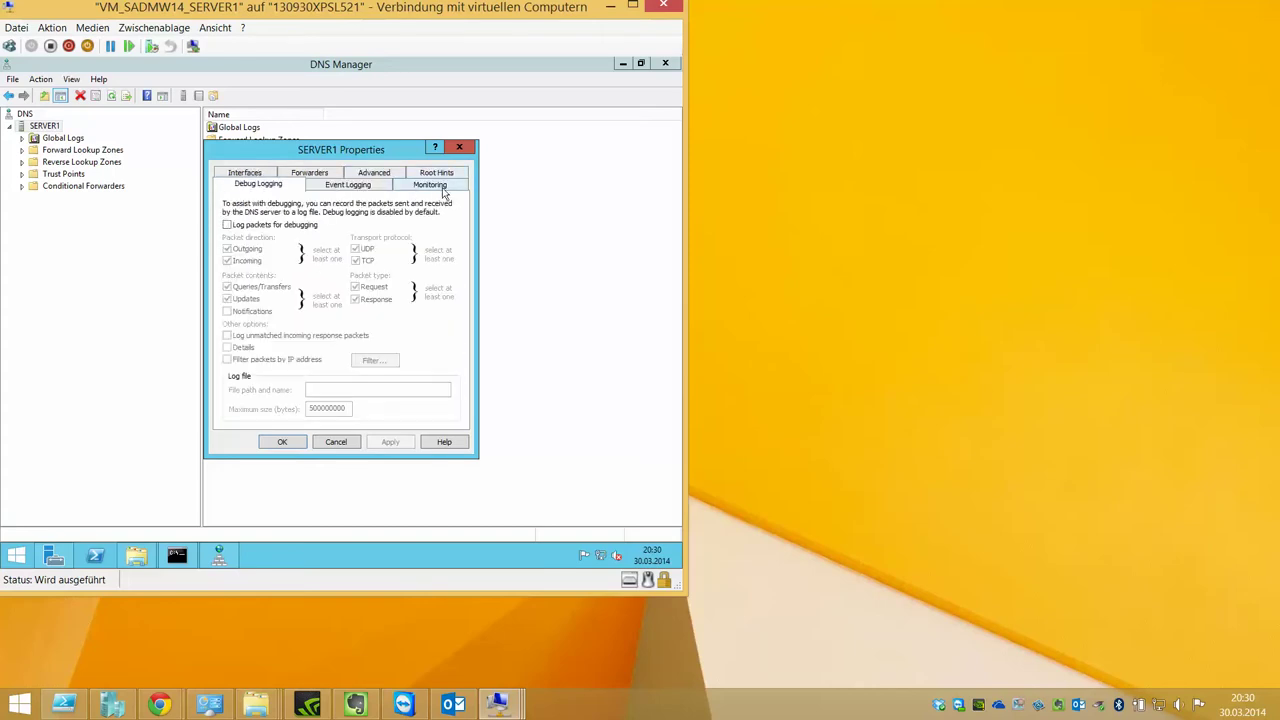
{"action": "left_click", "coordinate": [440, 187]}
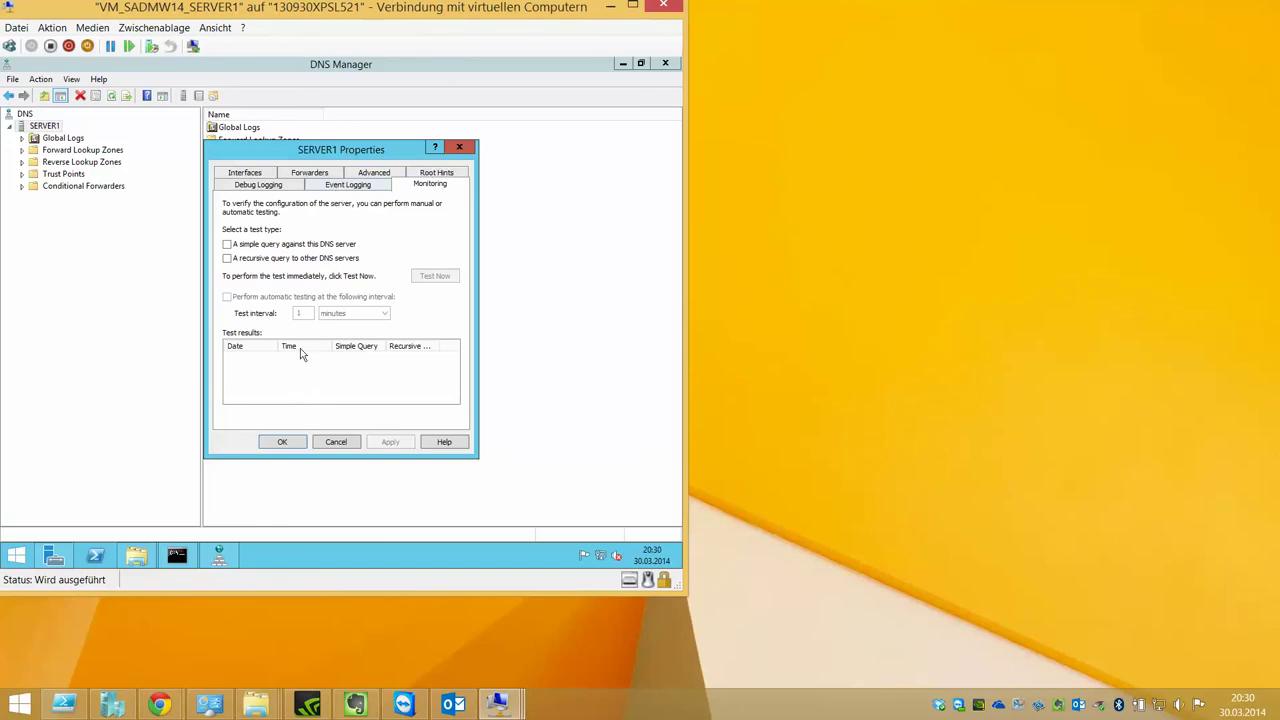
{"action": "left_click", "coordinate": [283, 442]}
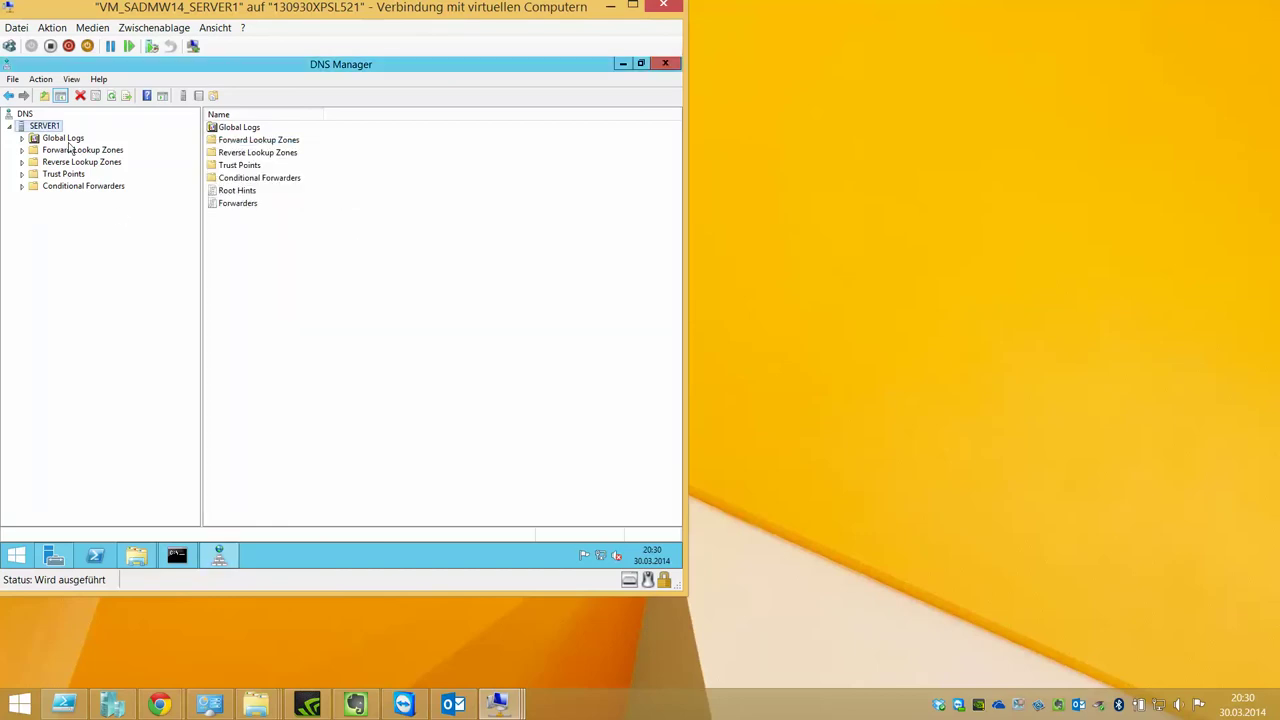
{"action": "left_click", "coordinate": [176, 557]}
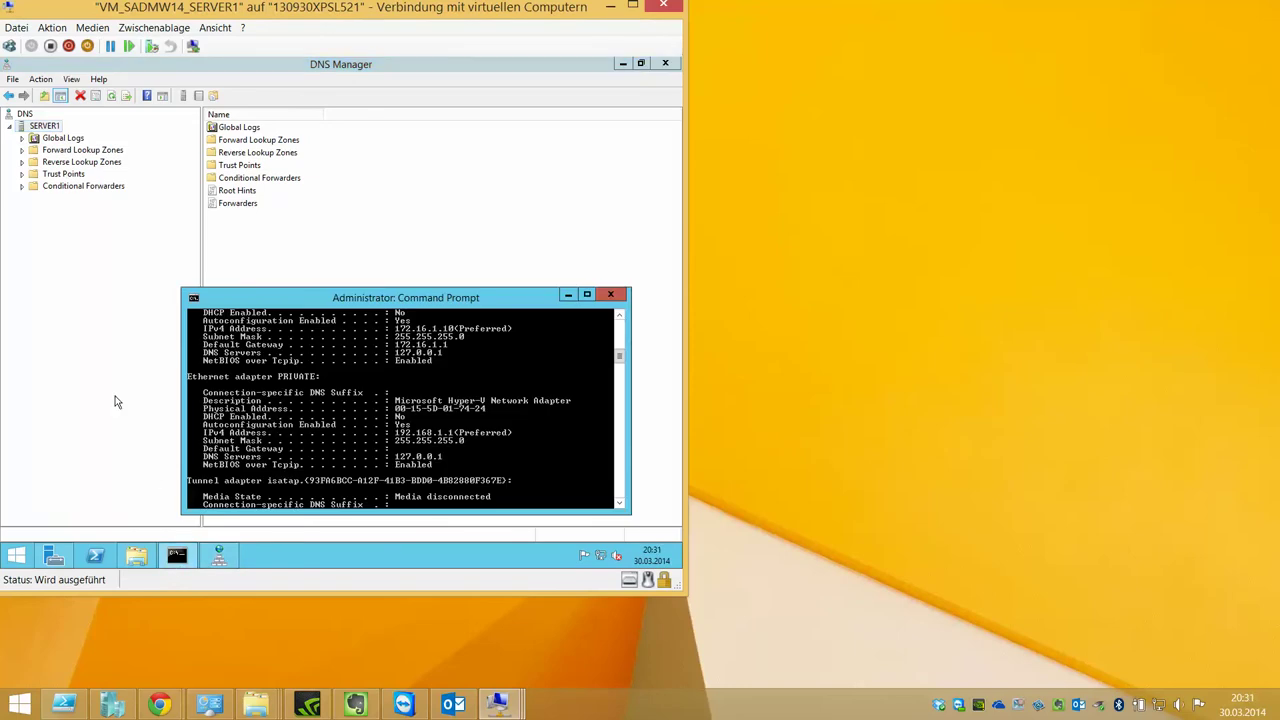
{"action": "type", "text": "nslookup www.google.at"}
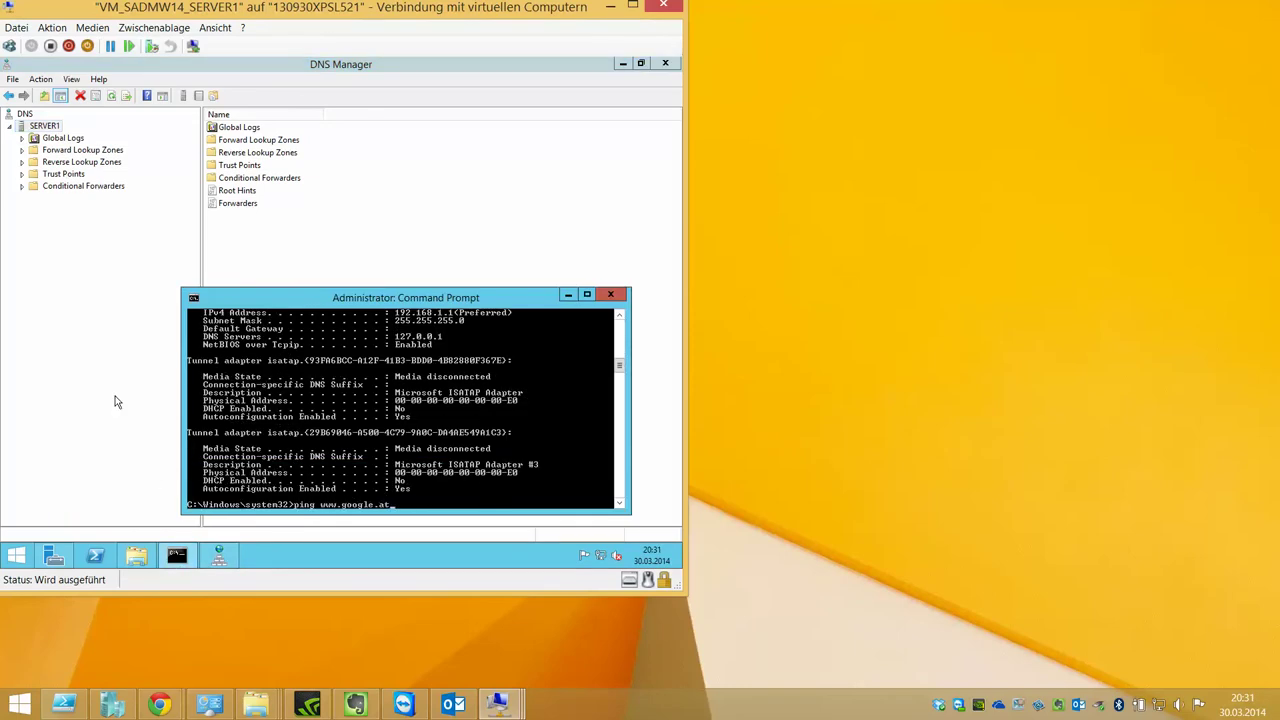
{"action": "key", "text": "Return"}
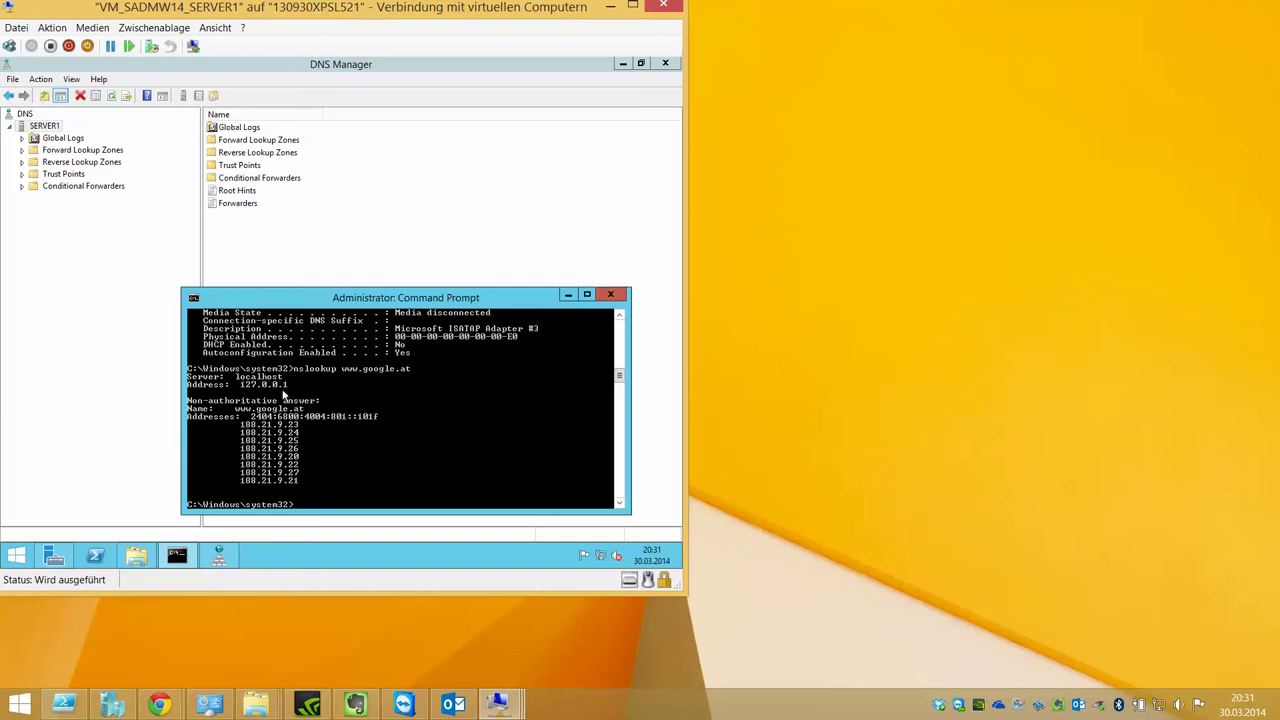
Set the Command Prompt font to Lucida Console, size 20, and maximize its window
{"action": "right_click", "coordinate": [342, 302]}
{"action": "left_click", "coordinate": [362, 428]}
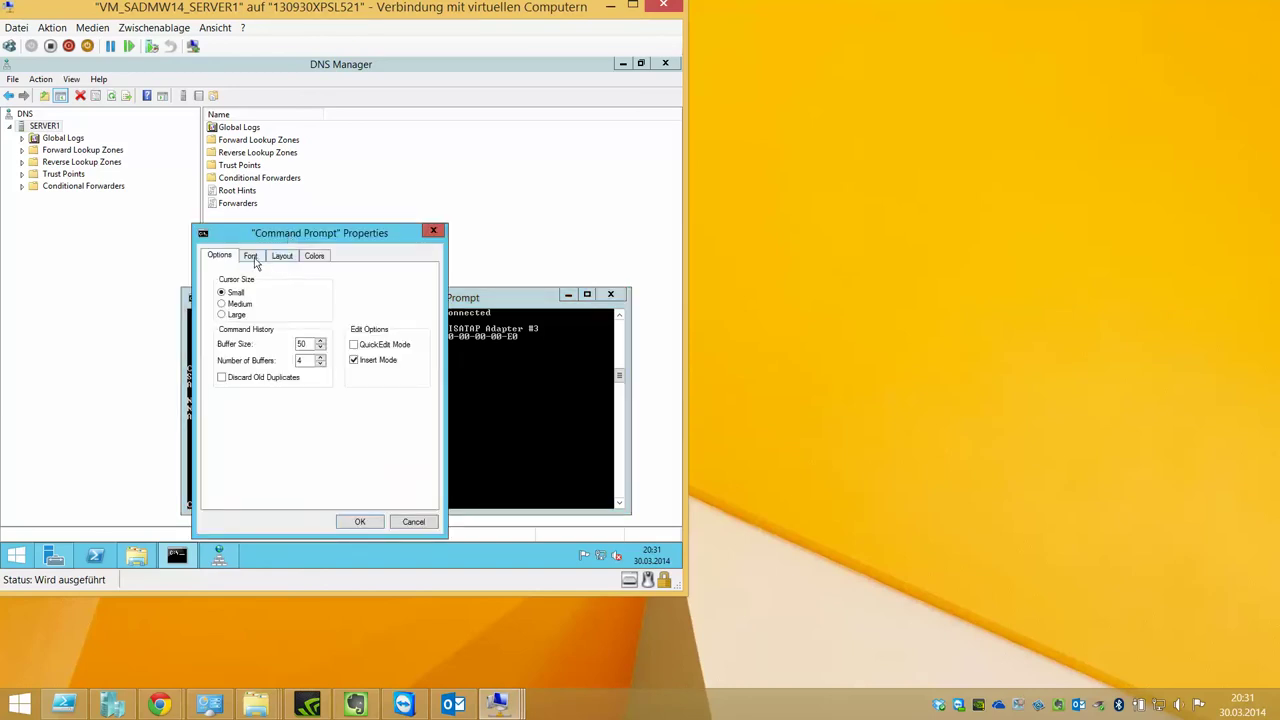
{"action": "left_click", "coordinate": [251, 257]}
{"action": "left_click", "coordinate": [281, 406]}
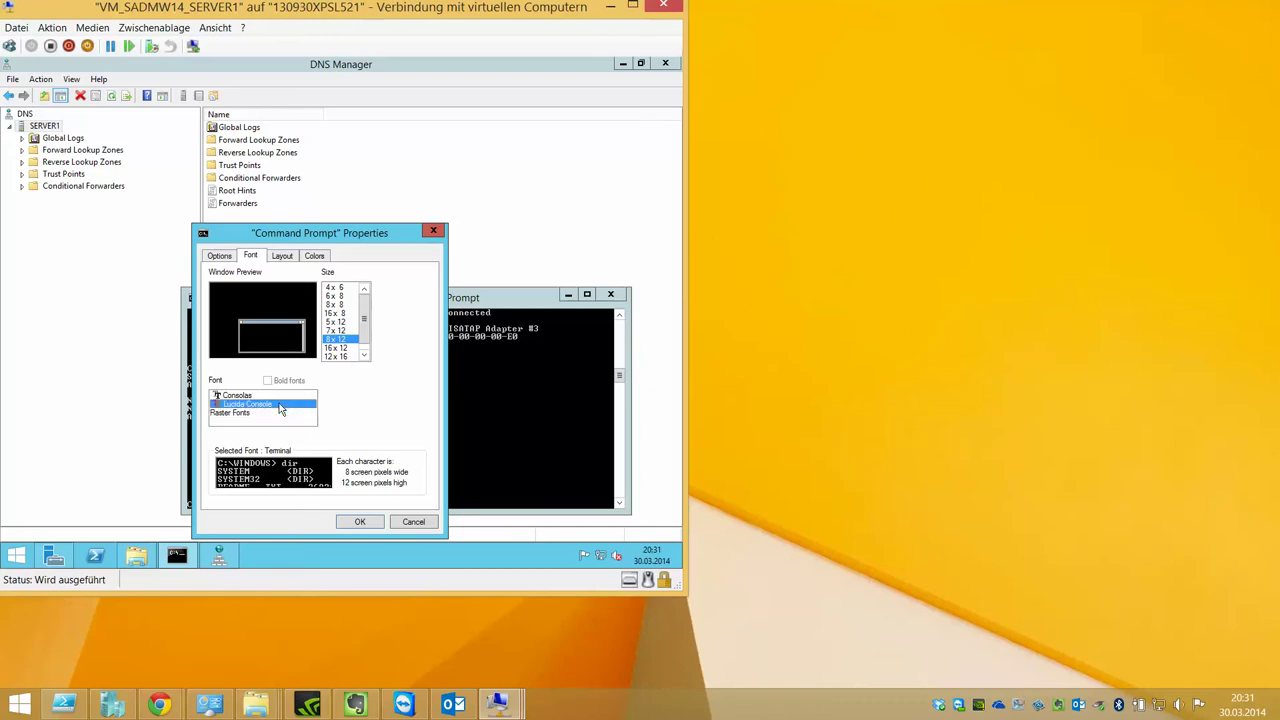
{"action": "left_click", "coordinate": [274, 396]}
{"action": "left_click", "coordinate": [276, 404]}
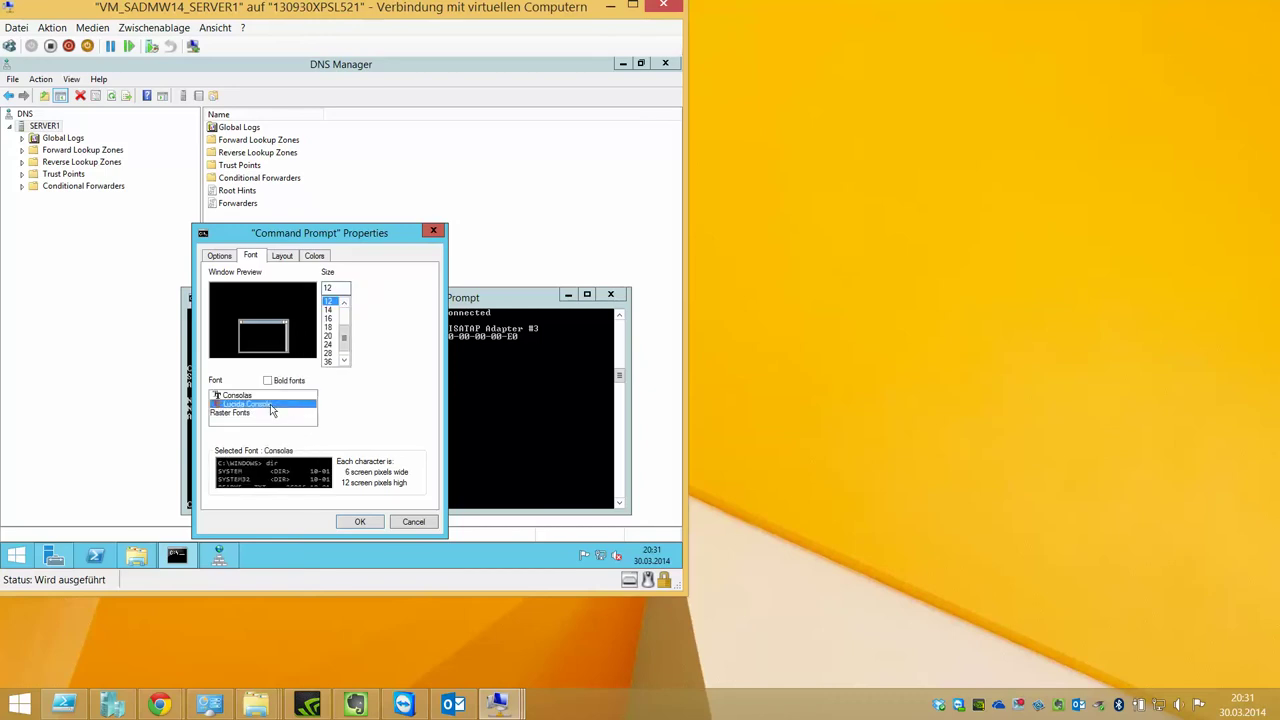
{"action": "left_click", "coordinate": [329, 335]}
{"action": "left_click", "coordinate": [360, 521]}
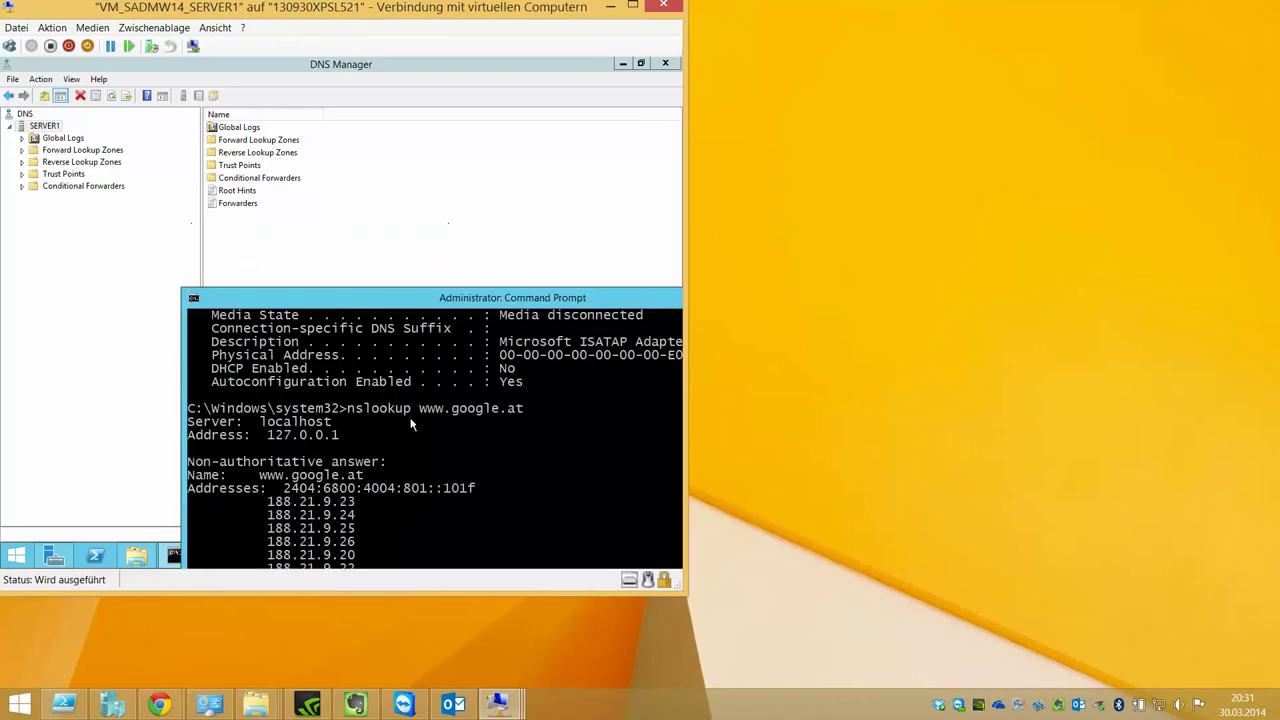
{"action": "double_click", "coordinate": [460, 300]}
{"action": "right_click", "coordinate": [219, 70]}
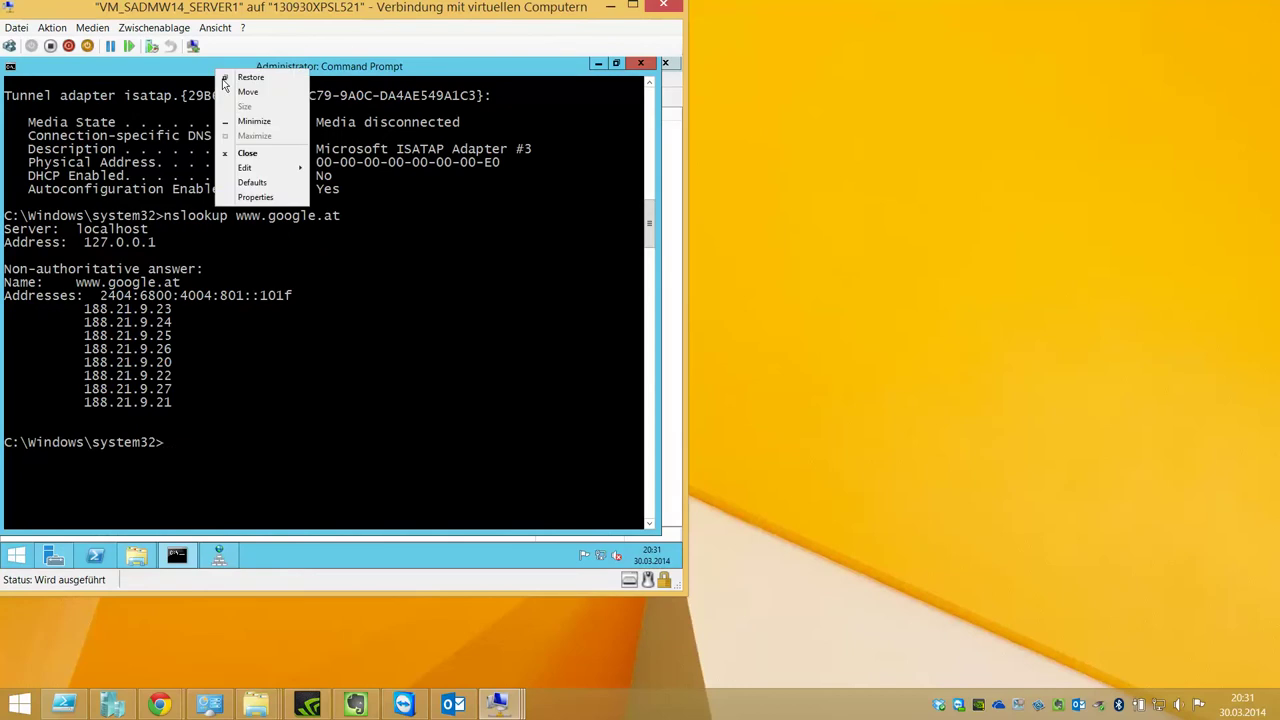
{"action": "left_click", "coordinate": [173, 309]}
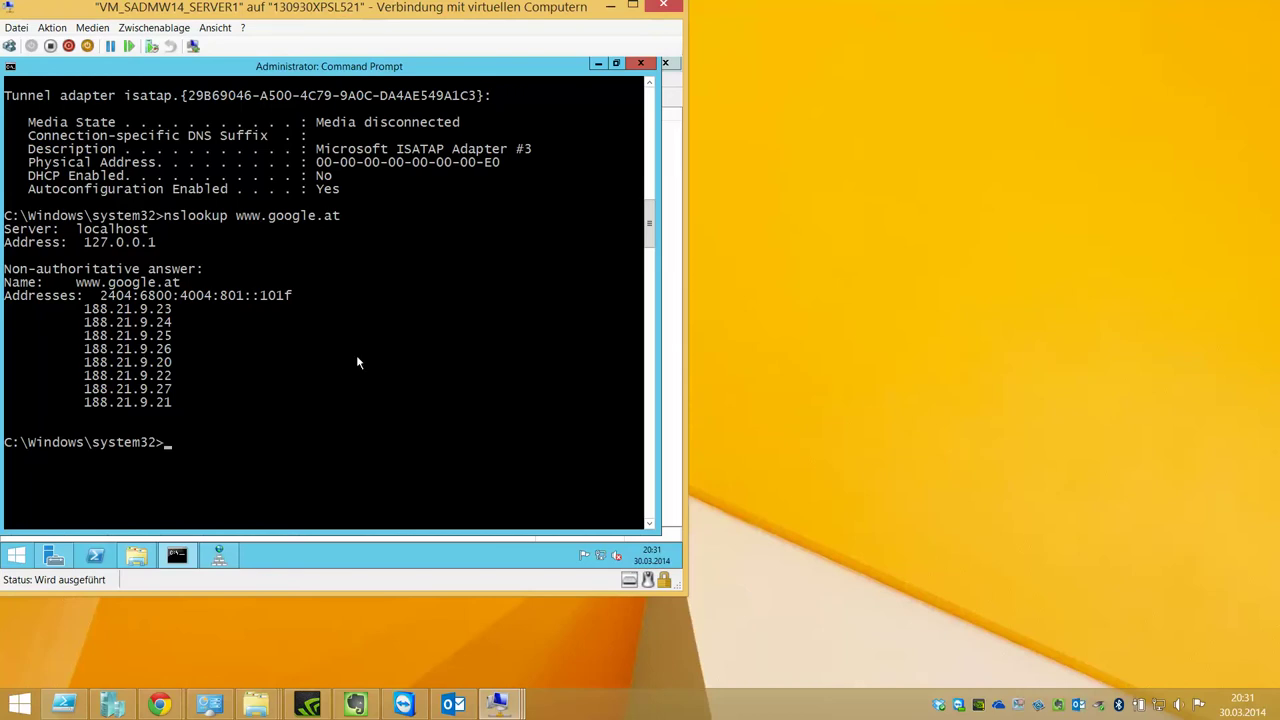
{"action": "scroll", "coordinate": [431, 368], "scroll_direction": "up", "scroll_amount": 8}
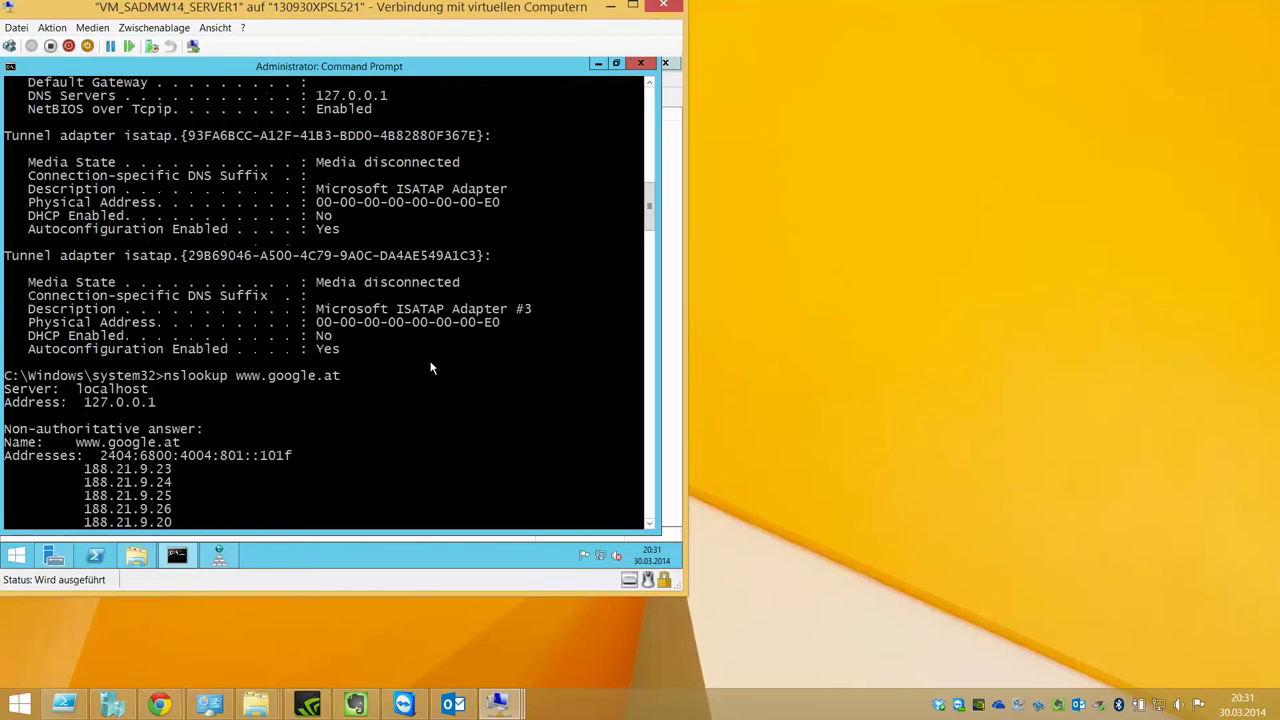
{"action": "key", "text": "Up"}
{"action": "key", "text": "Up"}
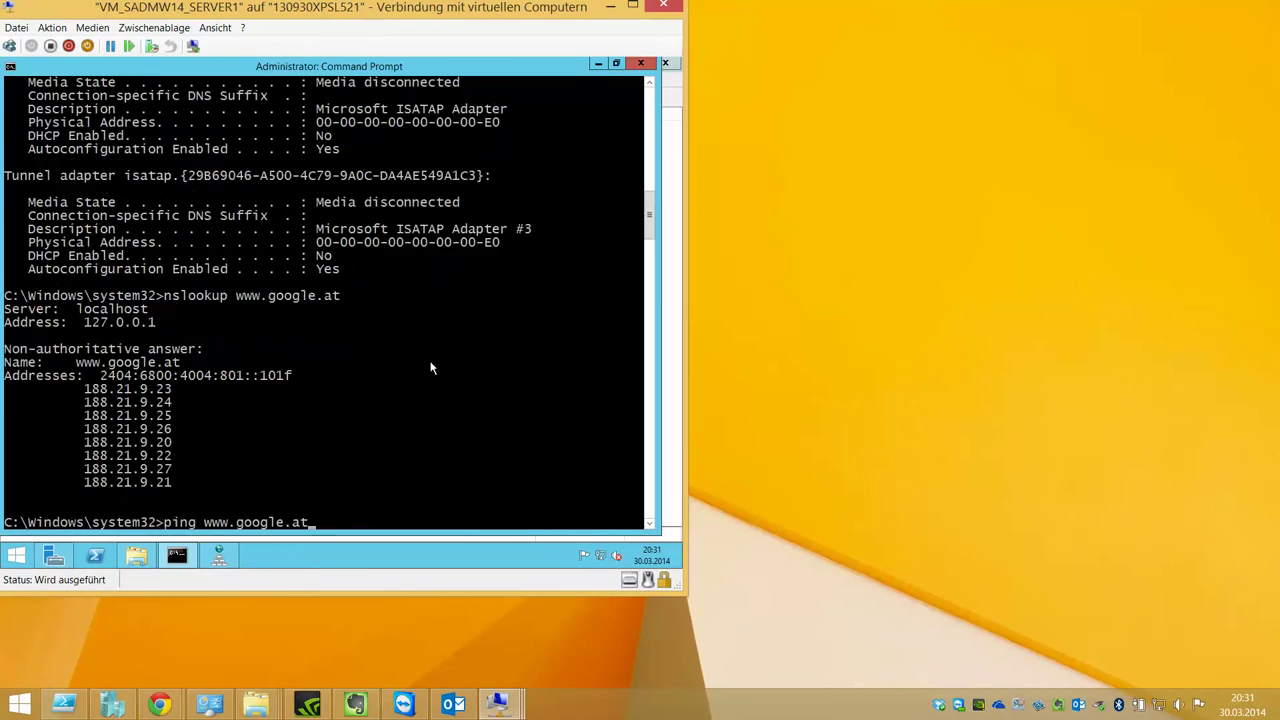
{"action": "key", "text": "Return"}
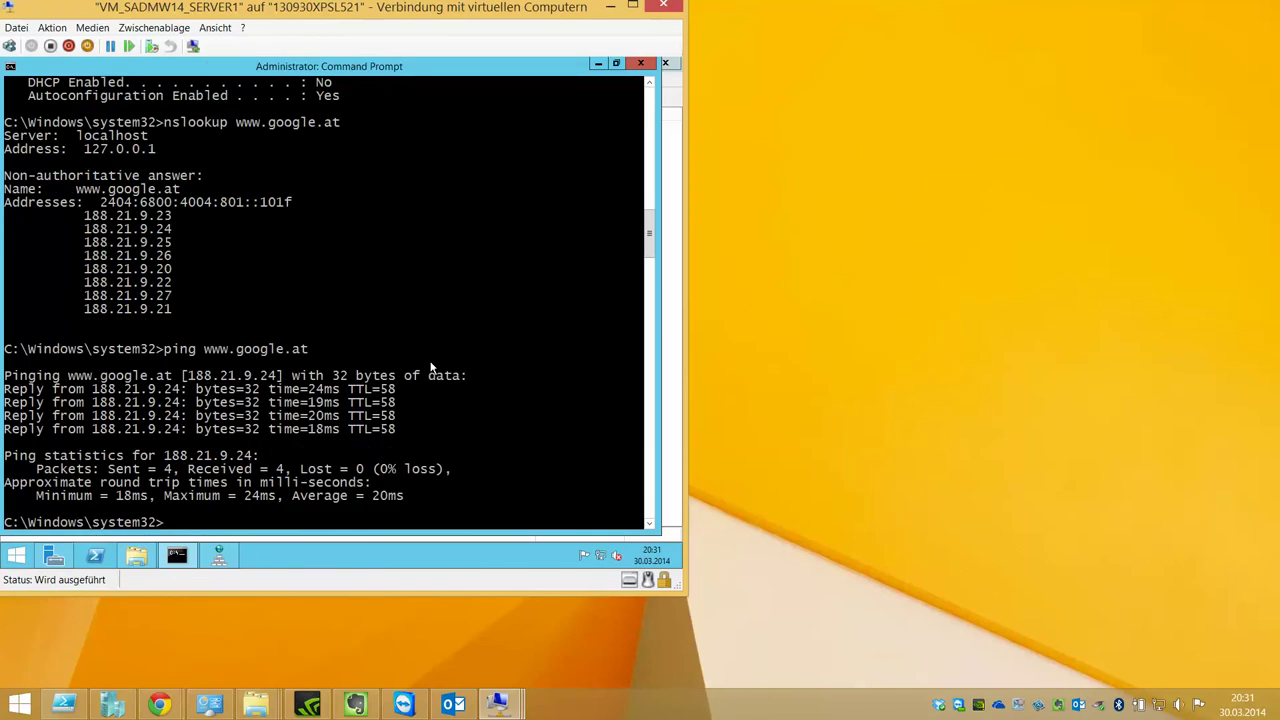
{"action": "key", "text": "Up"}
{"action": "key", "text": "Up"}
{"action": "key", "text": "Up"}
{"action": "key", "text": "Return"}
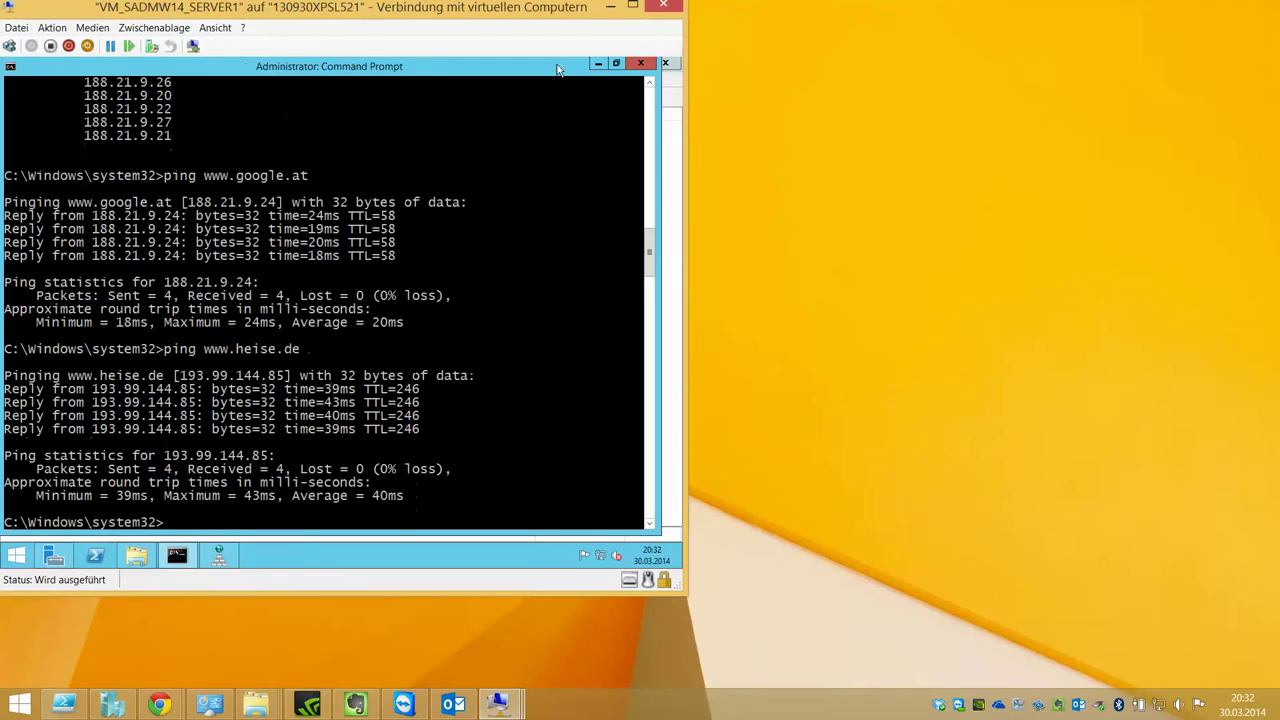
{"action": "left_click", "coordinate": [597, 64]}
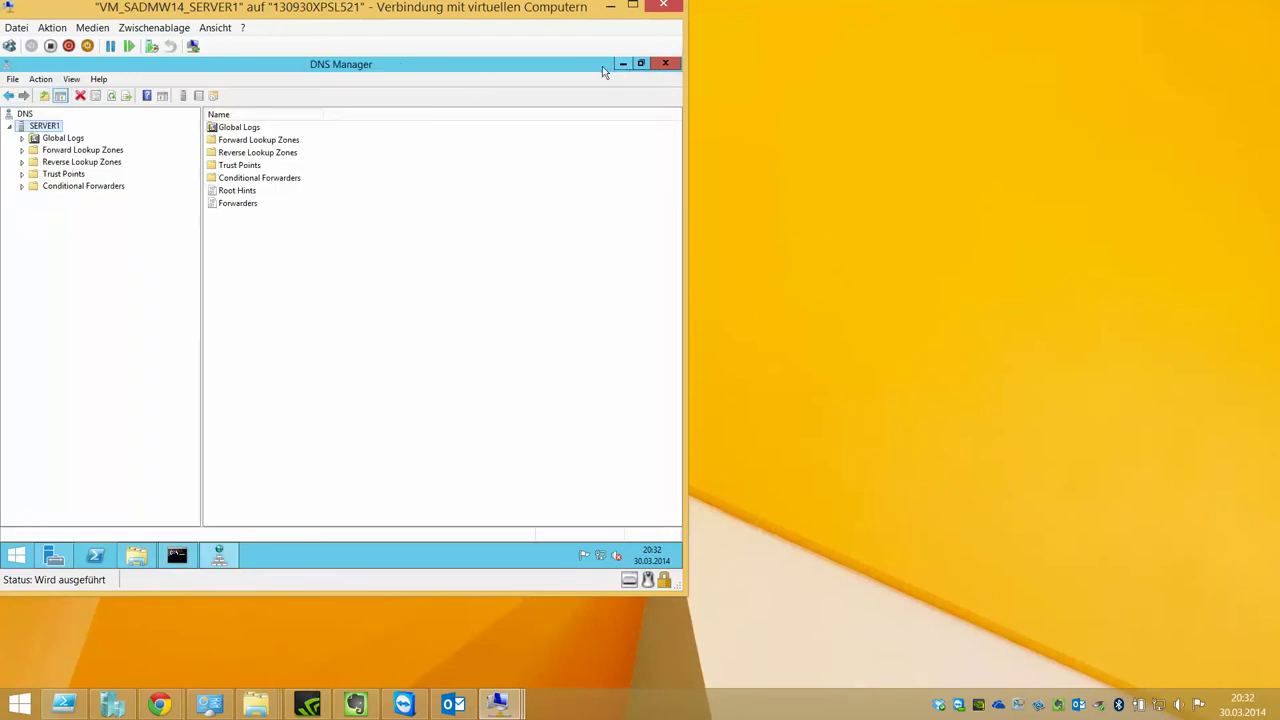
Start a new forward lookup zone on SERVER1 as a primary zone named fuerbahs.at
{"action": "left_click", "coordinate": [69, 152]}
{"action": "right_click", "coordinate": [69, 153]}
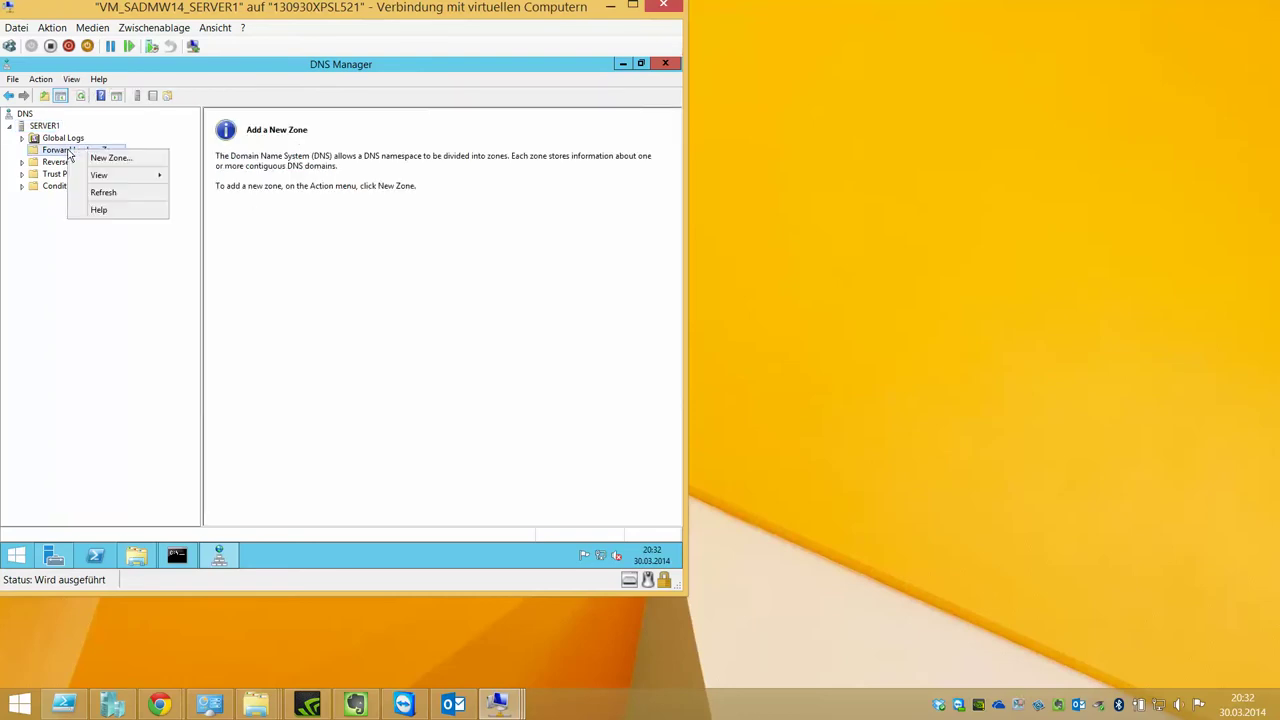
{"action": "left_click", "coordinate": [83, 159]}
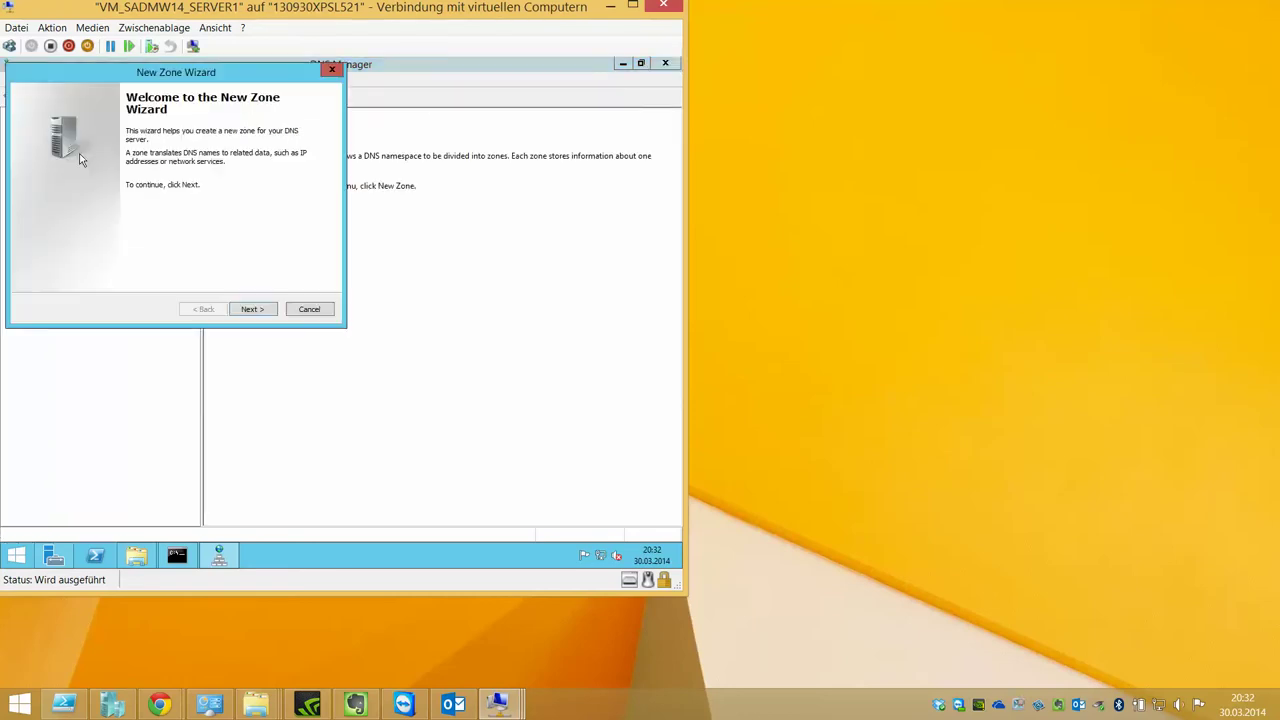
{"action": "left_click", "coordinate": [248, 311]}
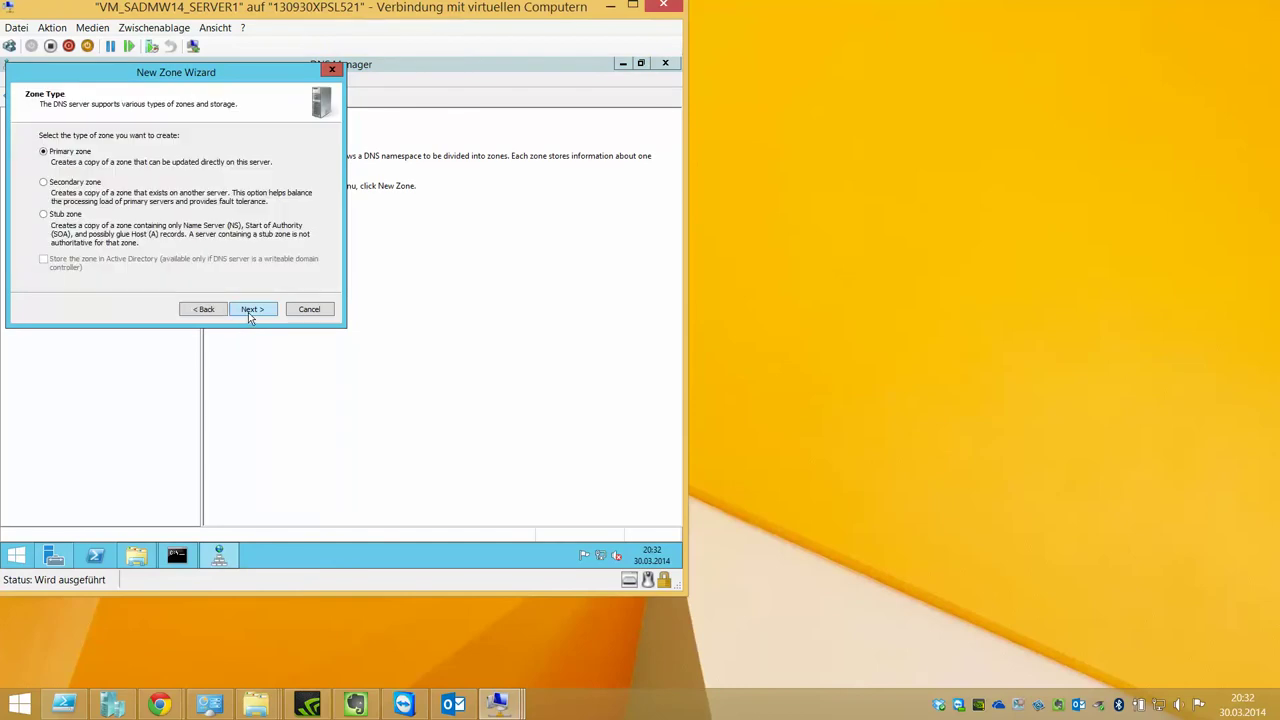
{"action": "left_click", "coordinate": [248, 312]}
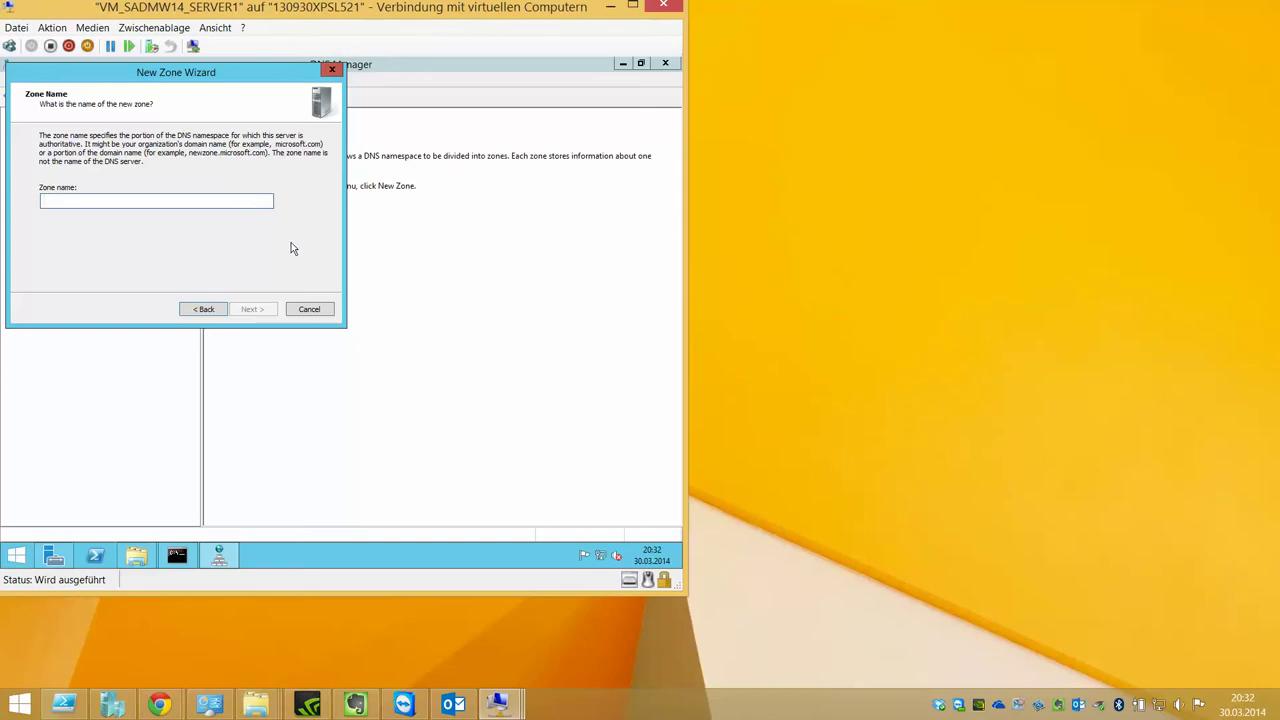
{"action": "type", "text": "fuerbahs.at"}
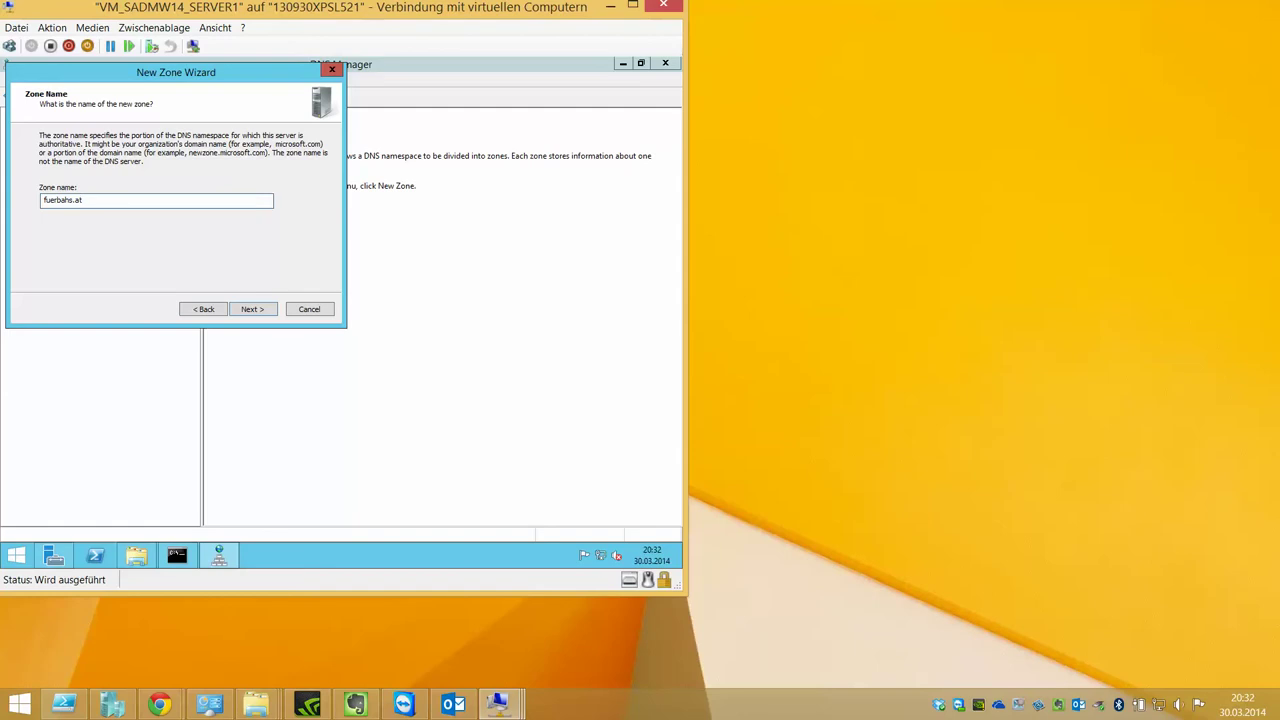
{"action": "left_click", "coordinate": [251, 310]}
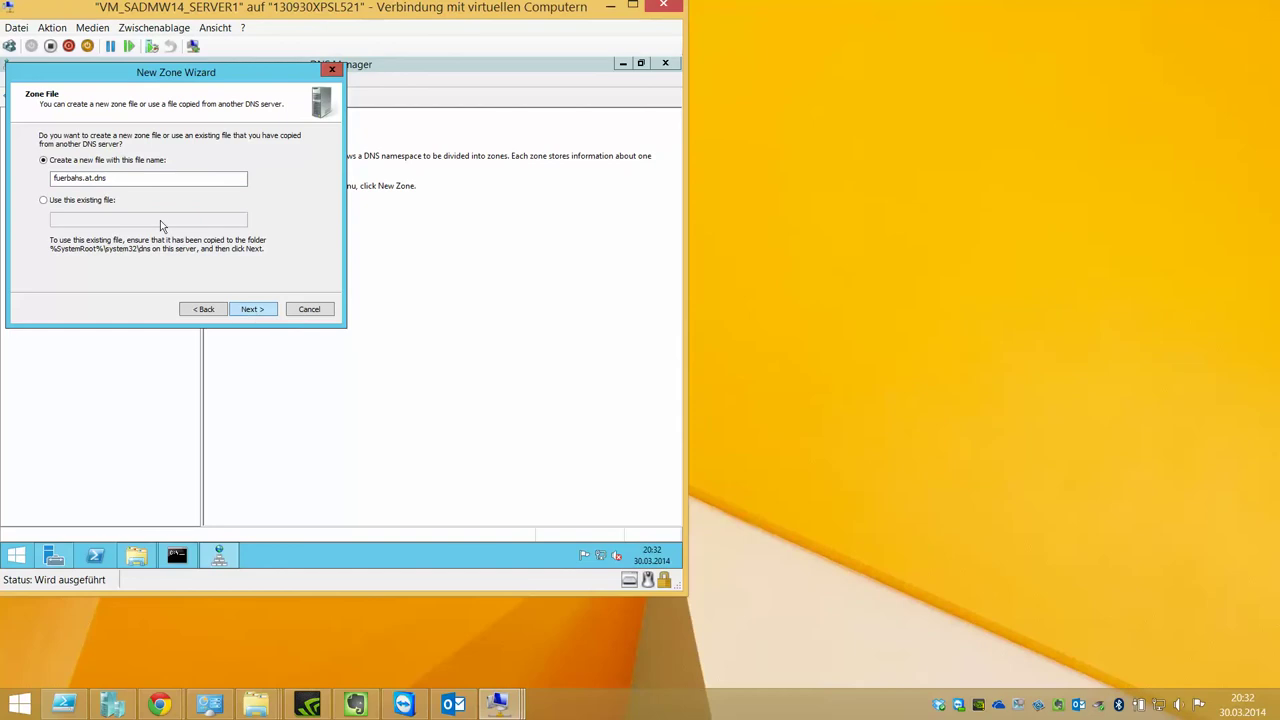
Create the new zone file fuerbahs.at.dns, allow both nonsecure and secure dynamic updates, and finish the zone
{"action": "left_click", "coordinate": [248, 309]}
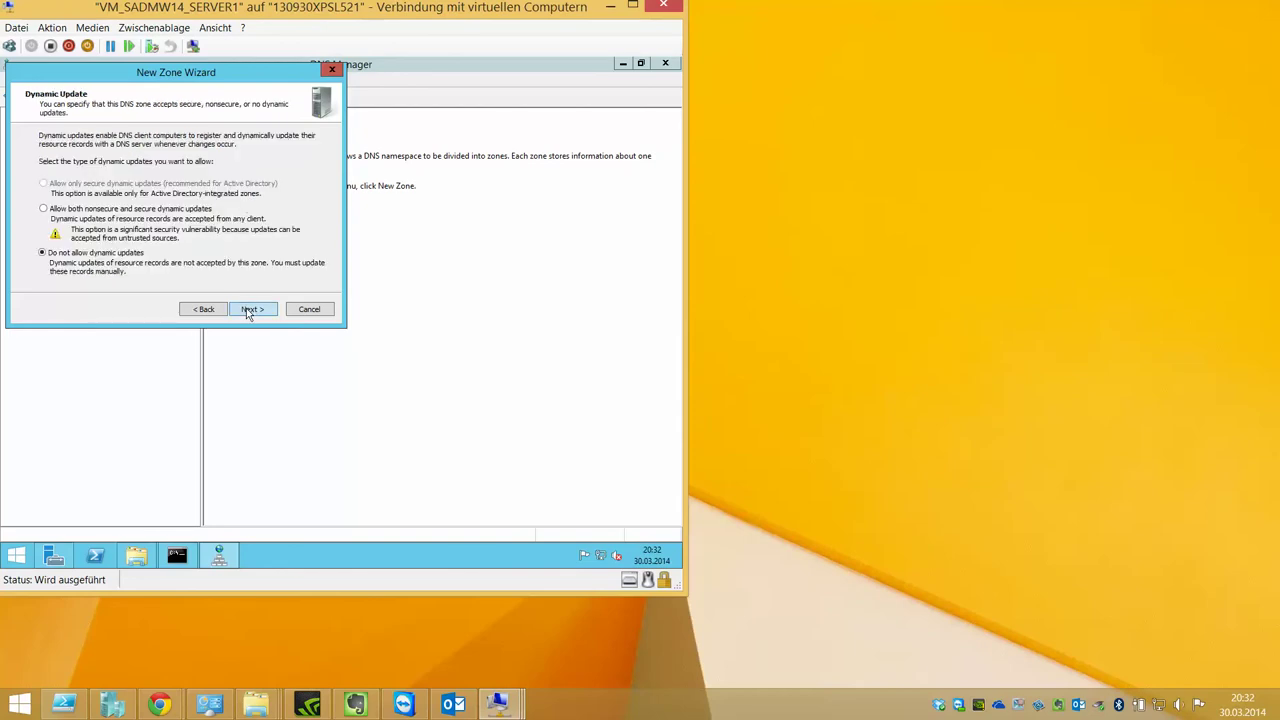
{"action": "left_click", "coordinate": [70, 211]}
{"action": "left_click", "coordinate": [251, 311]}
{"action": "left_click", "coordinate": [252, 310]}
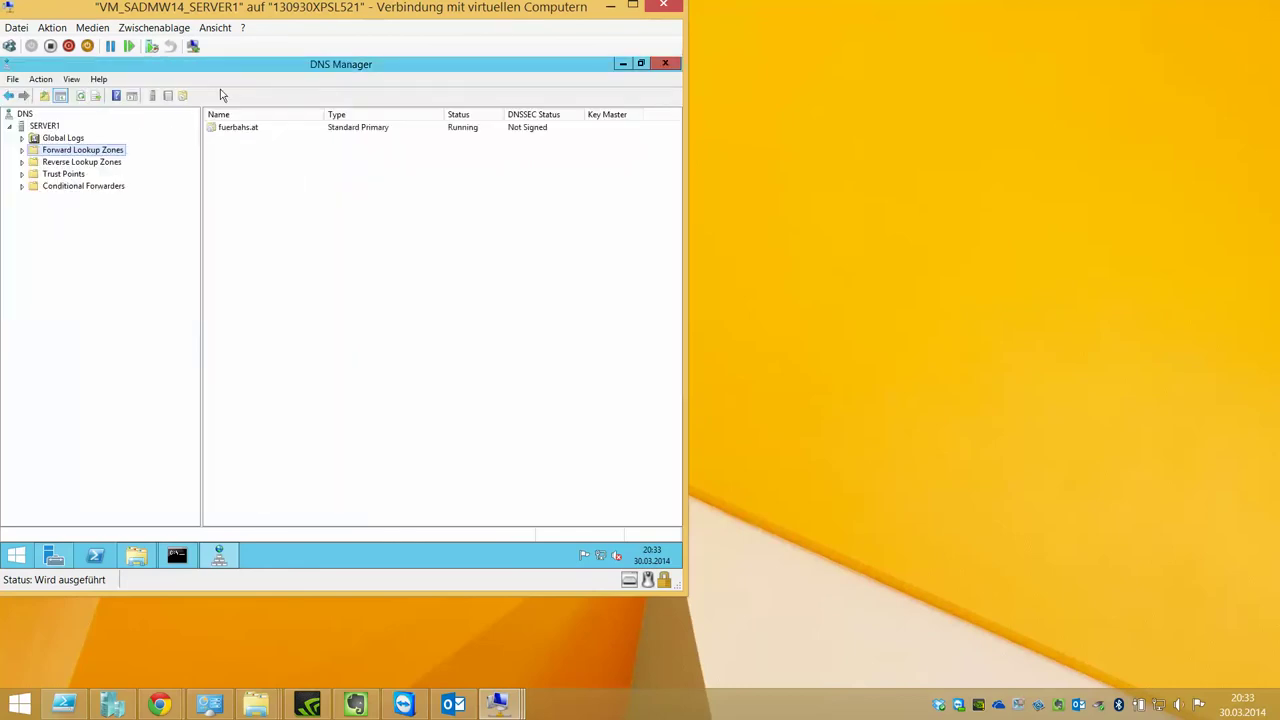
Open the fuerbahs.at zone and examine its Start of Authority record's serial number, primary server, responsible person and refresh interval
{"action": "left_click", "coordinate": [75, 162]}
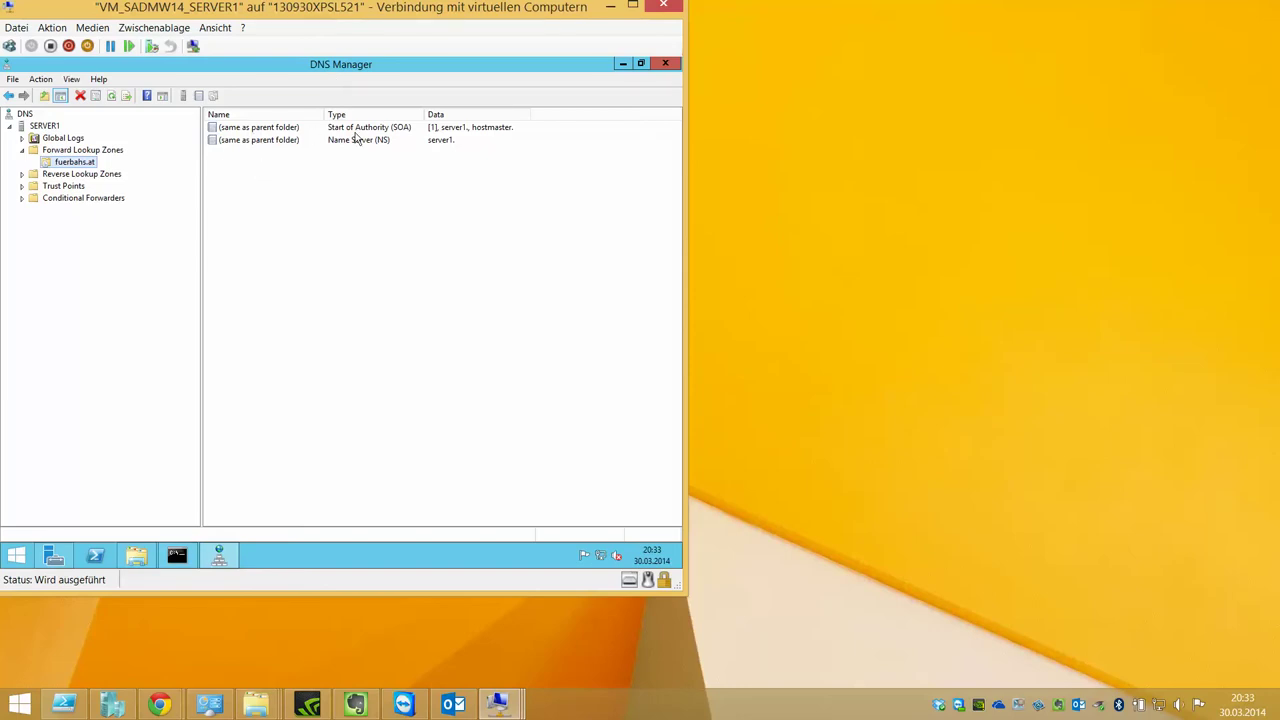
{"action": "left_click", "coordinate": [389, 131]}
{"action": "left_click", "coordinate": [391, 131]}
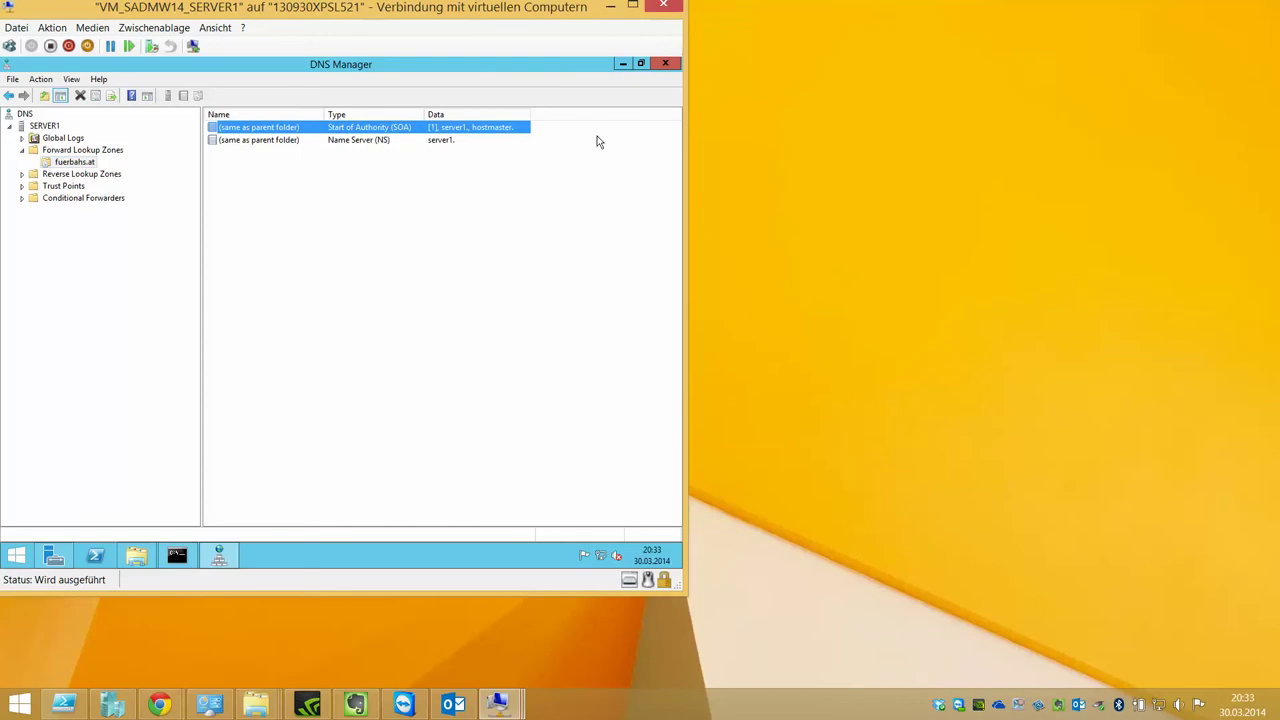
{"action": "left_click", "coordinate": [394, 140]}
{"action": "double_click", "coordinate": [391, 128]}
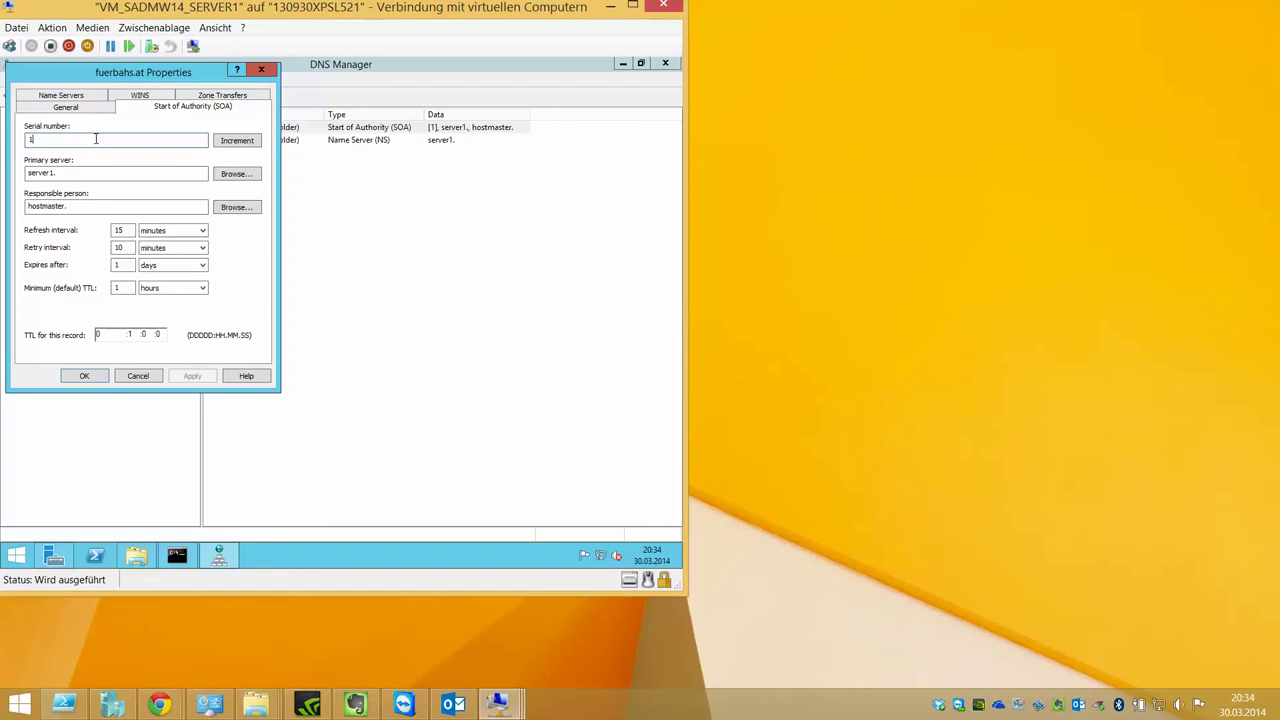
{"action": "left_click", "coordinate": [96, 138]}
{"action": "left_click", "coordinate": [201, 173]}
{"action": "left_click", "coordinate": [120, 206]}
{"action": "left_click", "coordinate": [183, 231]}
Review the fuerbahs.at zone's general, dynamic update, zone transfer, WINS and name server settings, including its Name Server record
{"action": "left_click", "coordinate": [92, 108]}
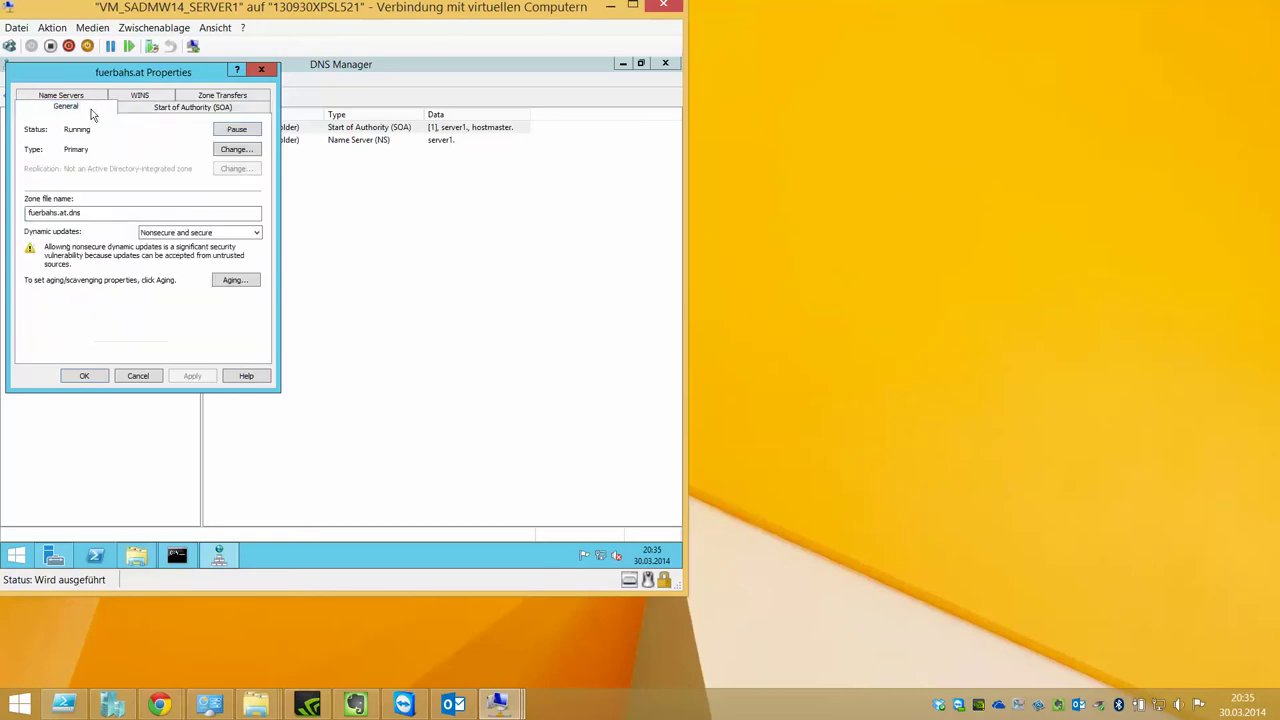
{"action": "left_click", "coordinate": [257, 232]}
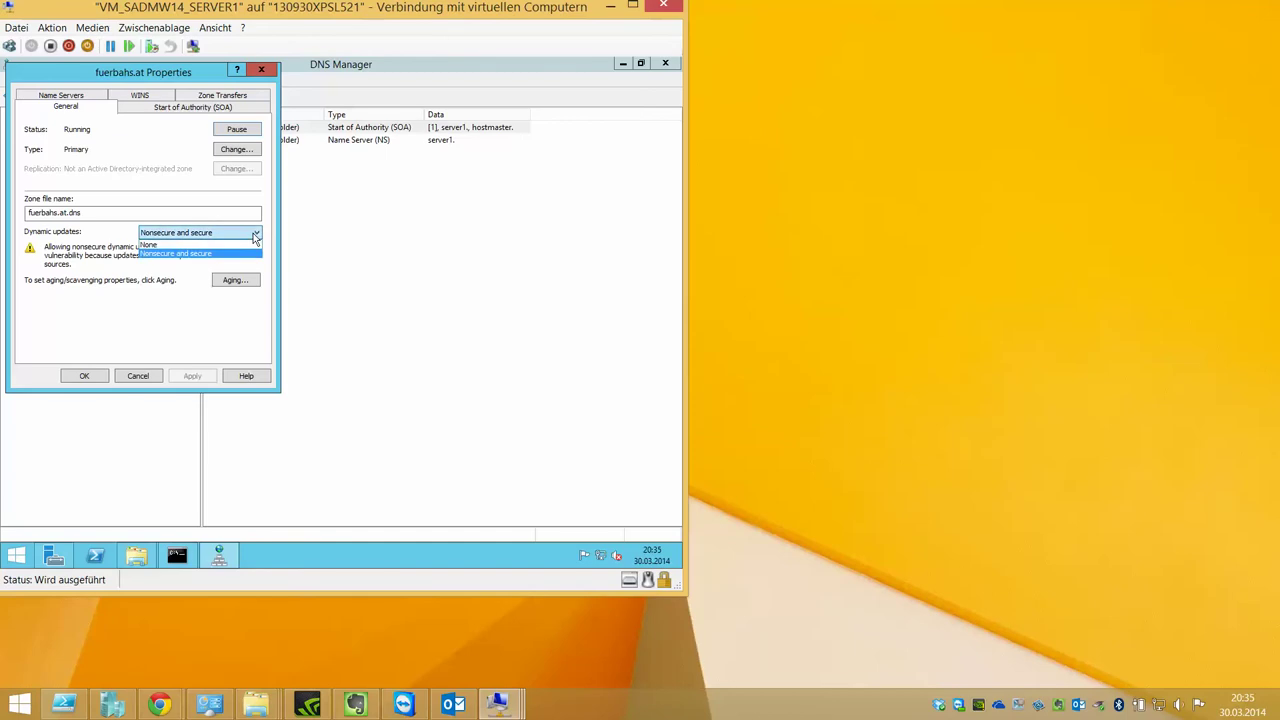
{"action": "left_click", "coordinate": [268, 231]}
{"action": "left_click", "coordinate": [125, 108]}
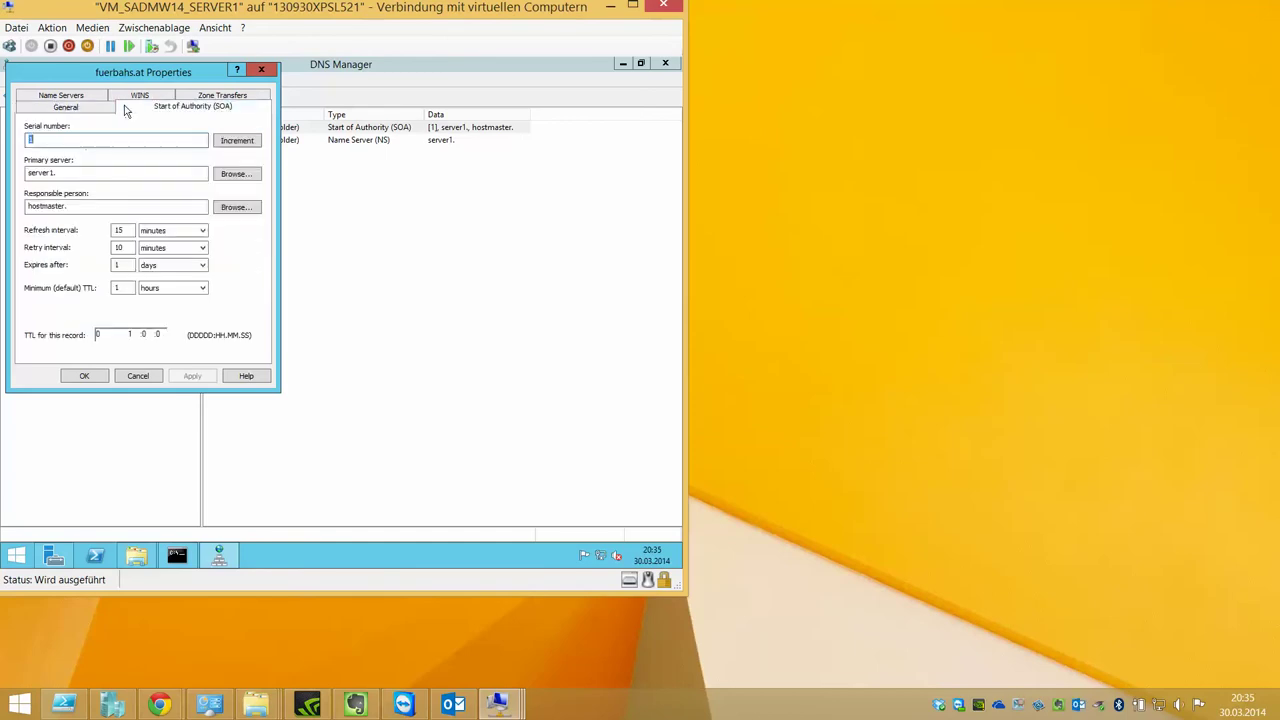
{"action": "left_click", "coordinate": [219, 98]}
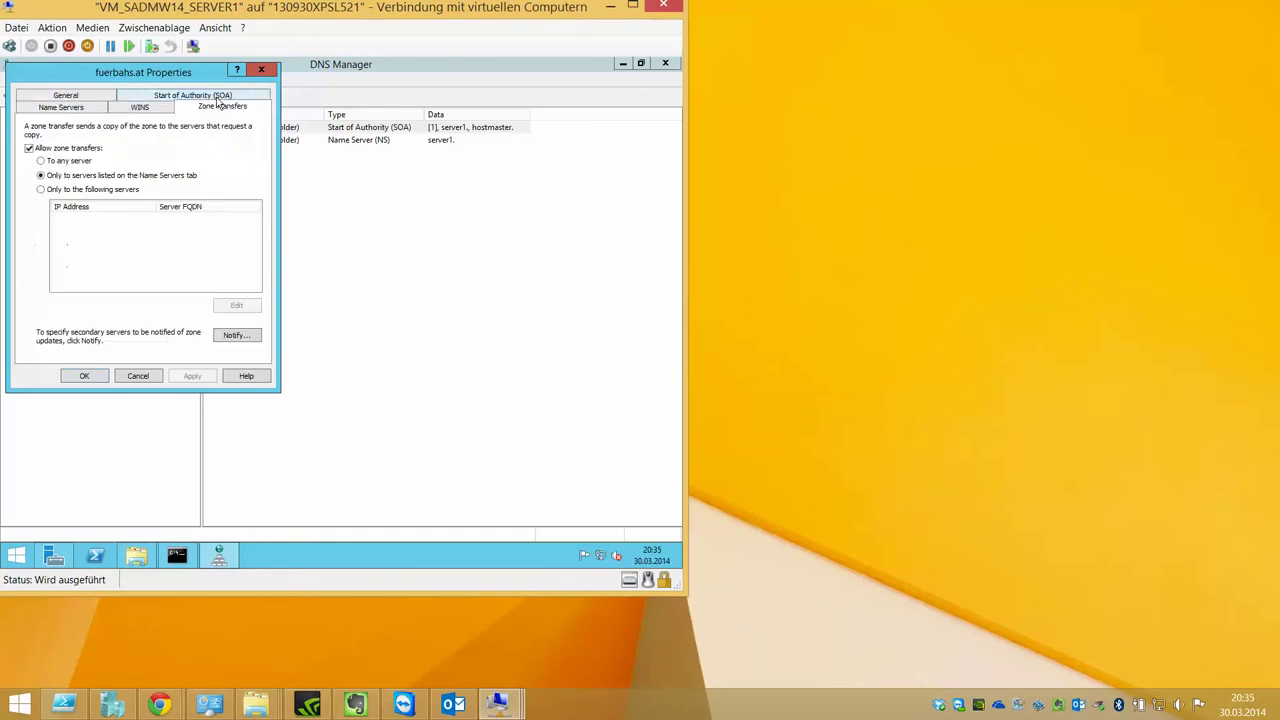
{"action": "left_click", "coordinate": [139, 110]}
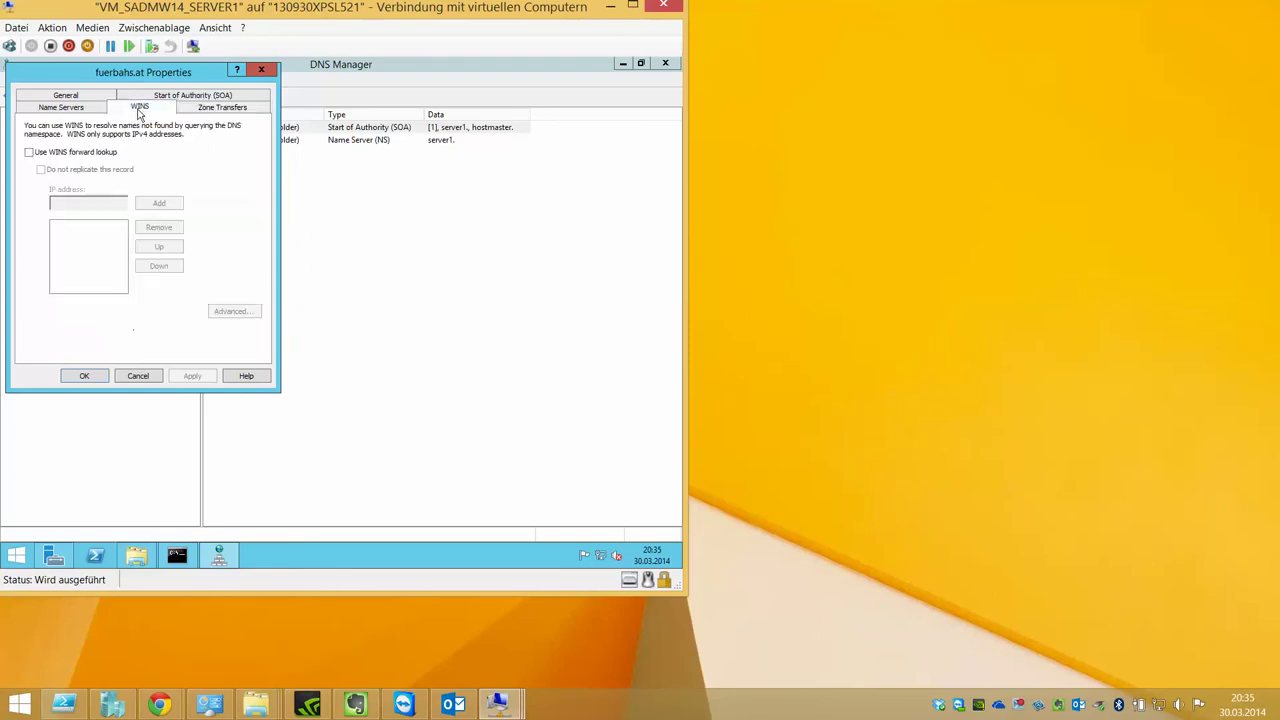
{"action": "left_click", "coordinate": [73, 109]}
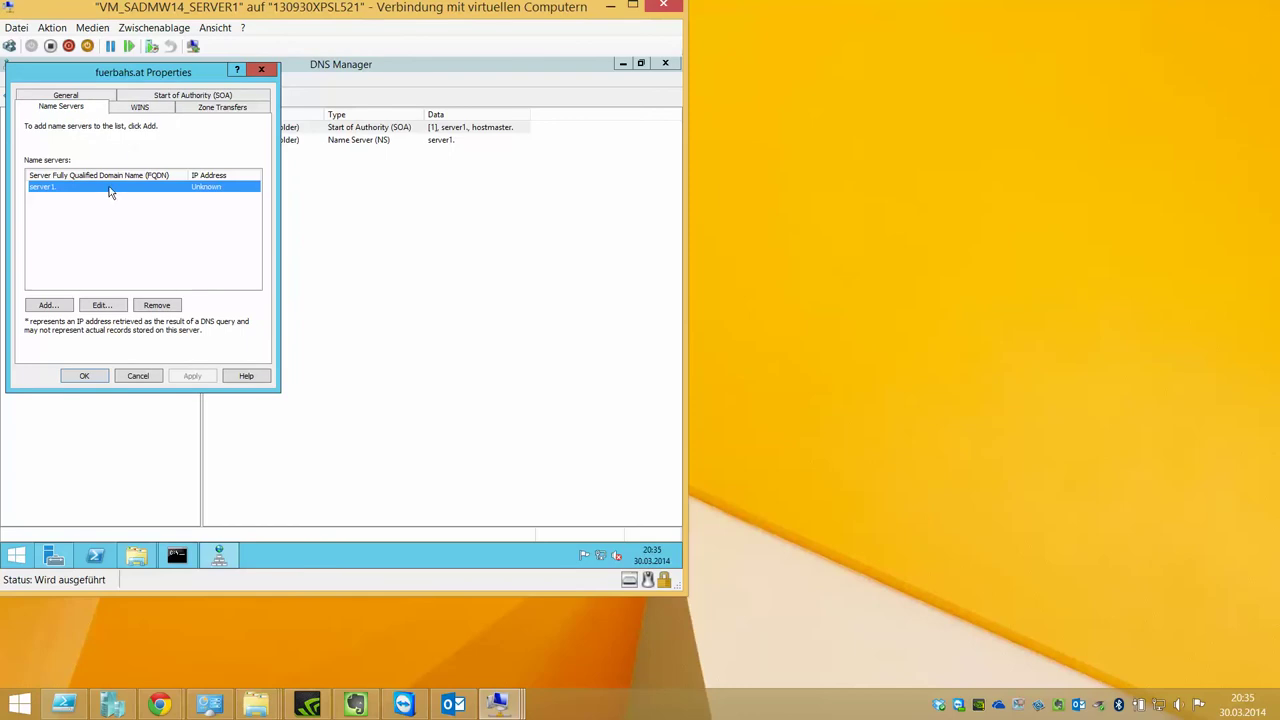
{"action": "left_click", "coordinate": [140, 107]}
{"action": "left_click", "coordinate": [218, 108]}
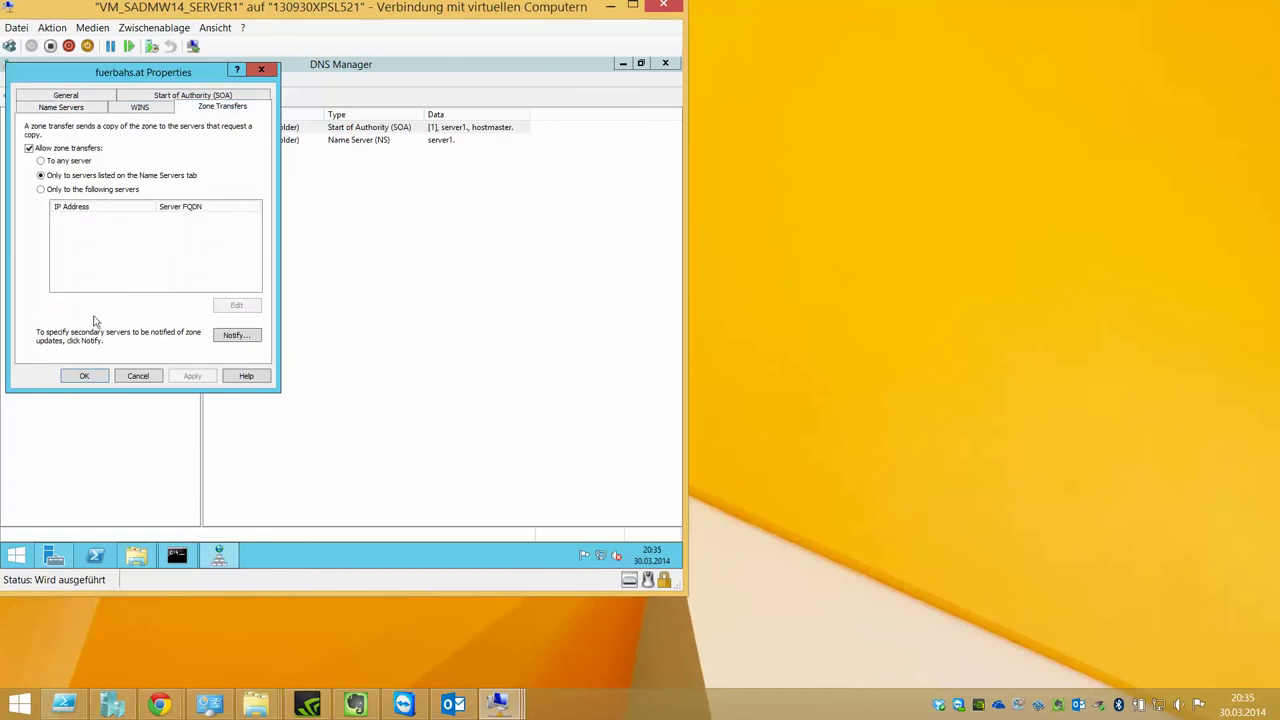
{"action": "left_click", "coordinate": [84, 376]}
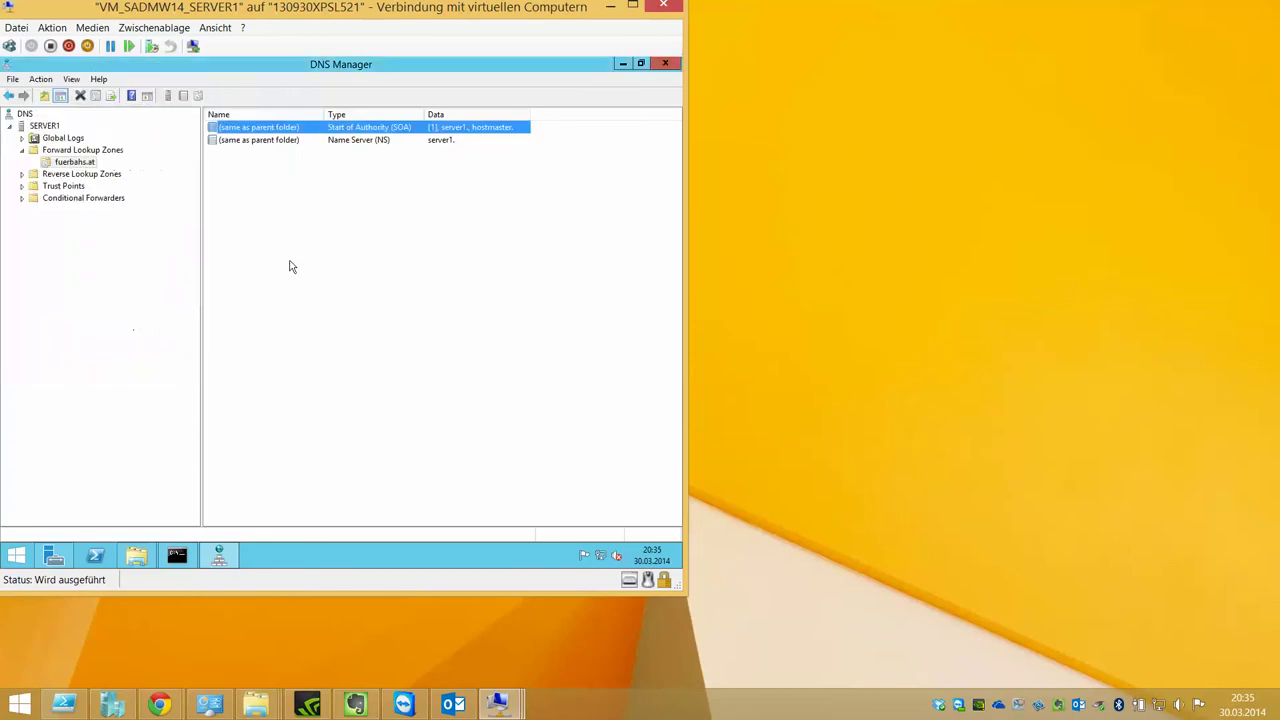
{"action": "double_click", "coordinate": [273, 141]}
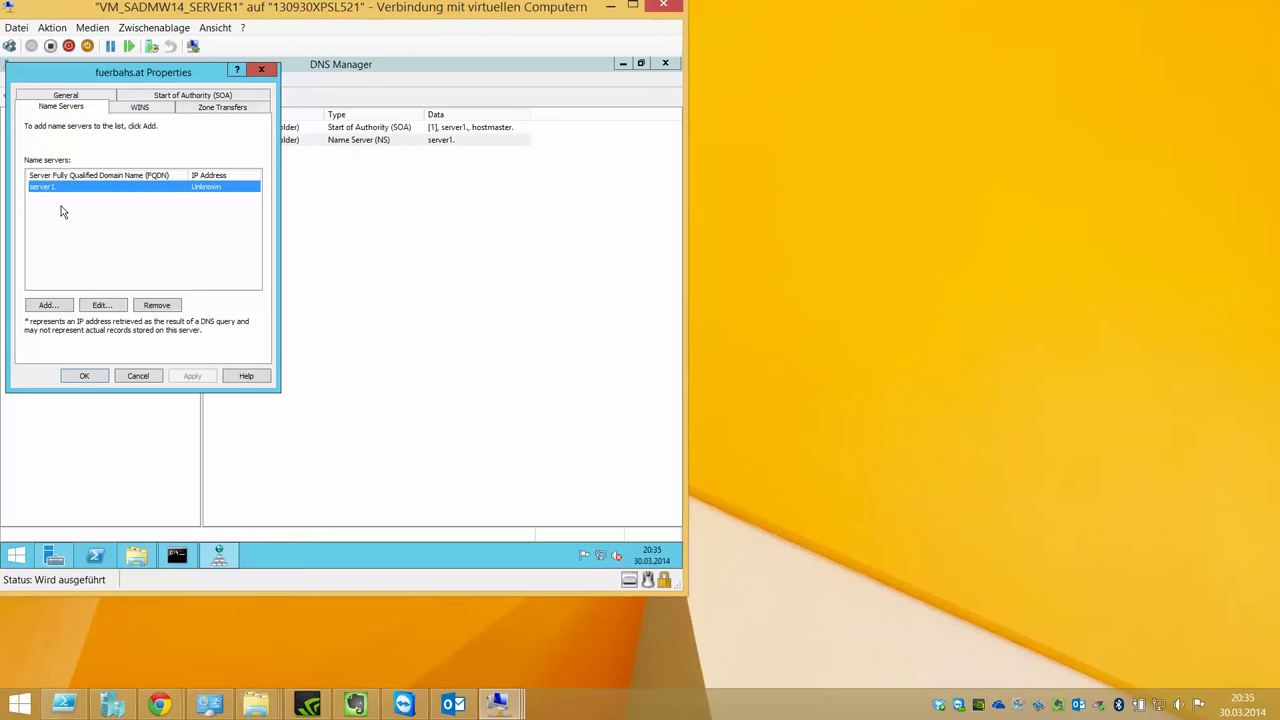
{"action": "left_click", "coordinate": [98, 379]}
Add a host (A) record named www with IP address 192.168.1.1 to the fuerbahs.at zone
{"action": "right_click", "coordinate": [227, 162]}
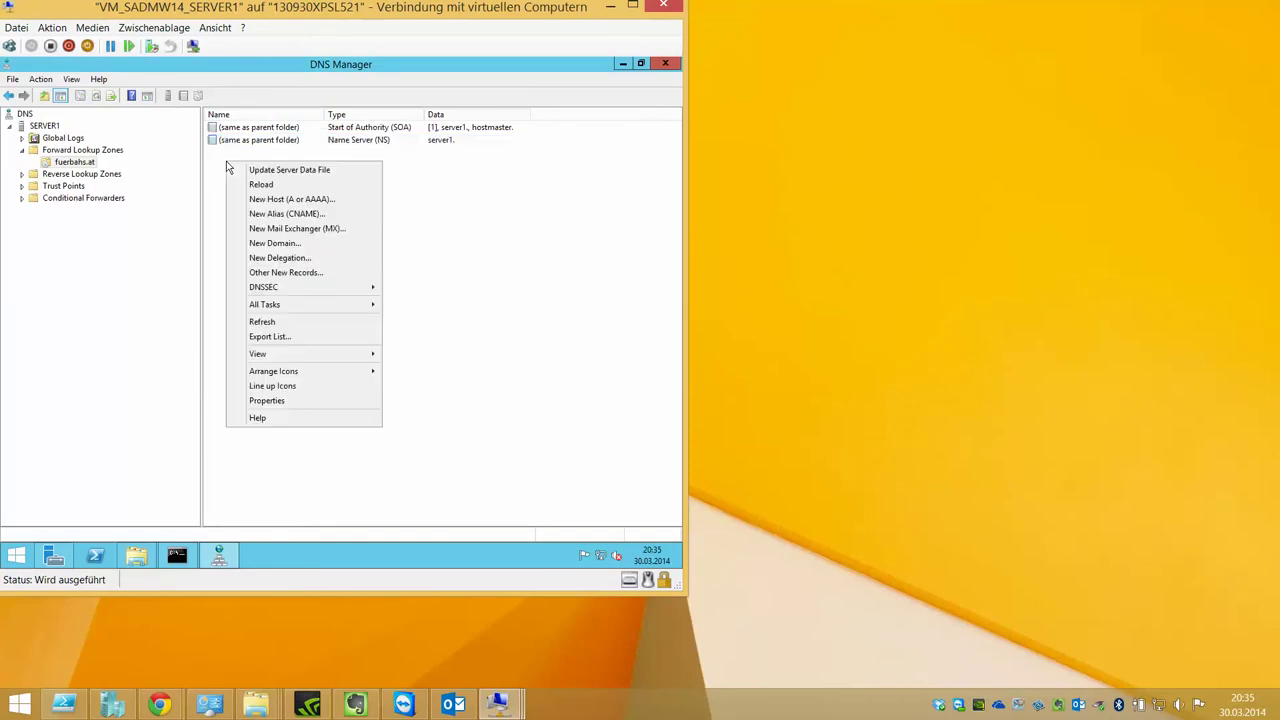
{"action": "left_click", "coordinate": [296, 202]}
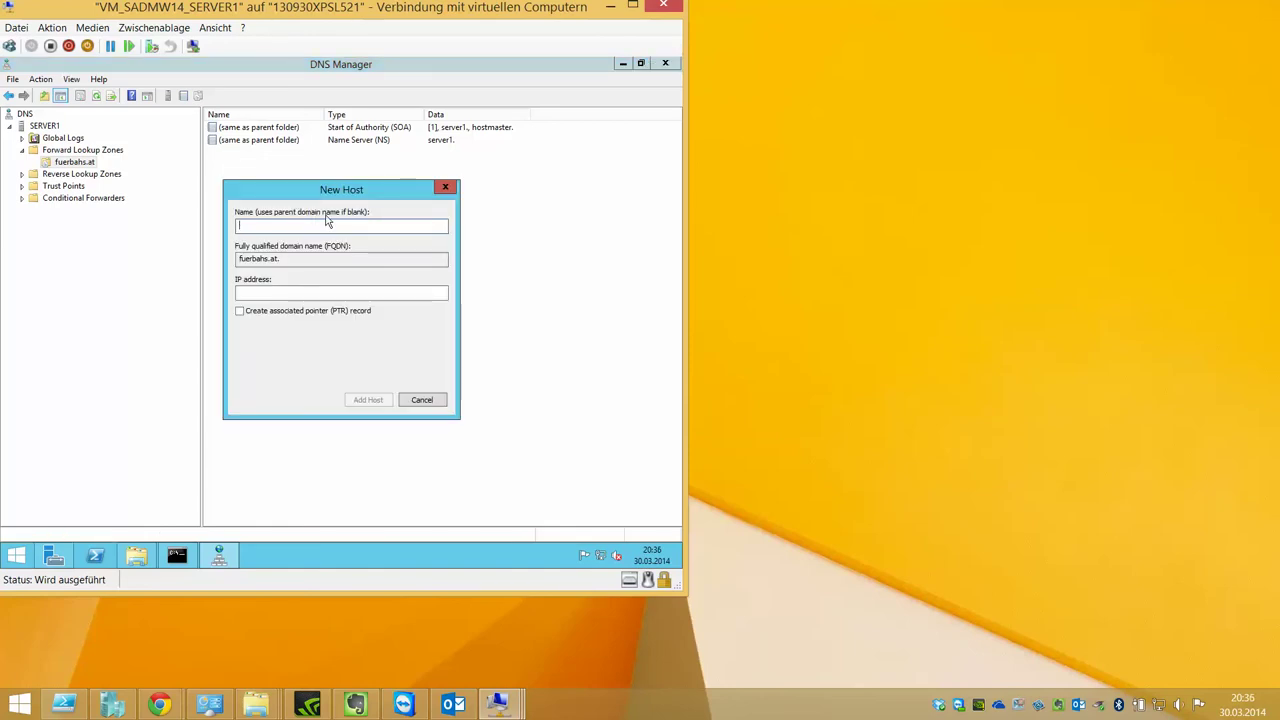
{"action": "type", "text": "www"}
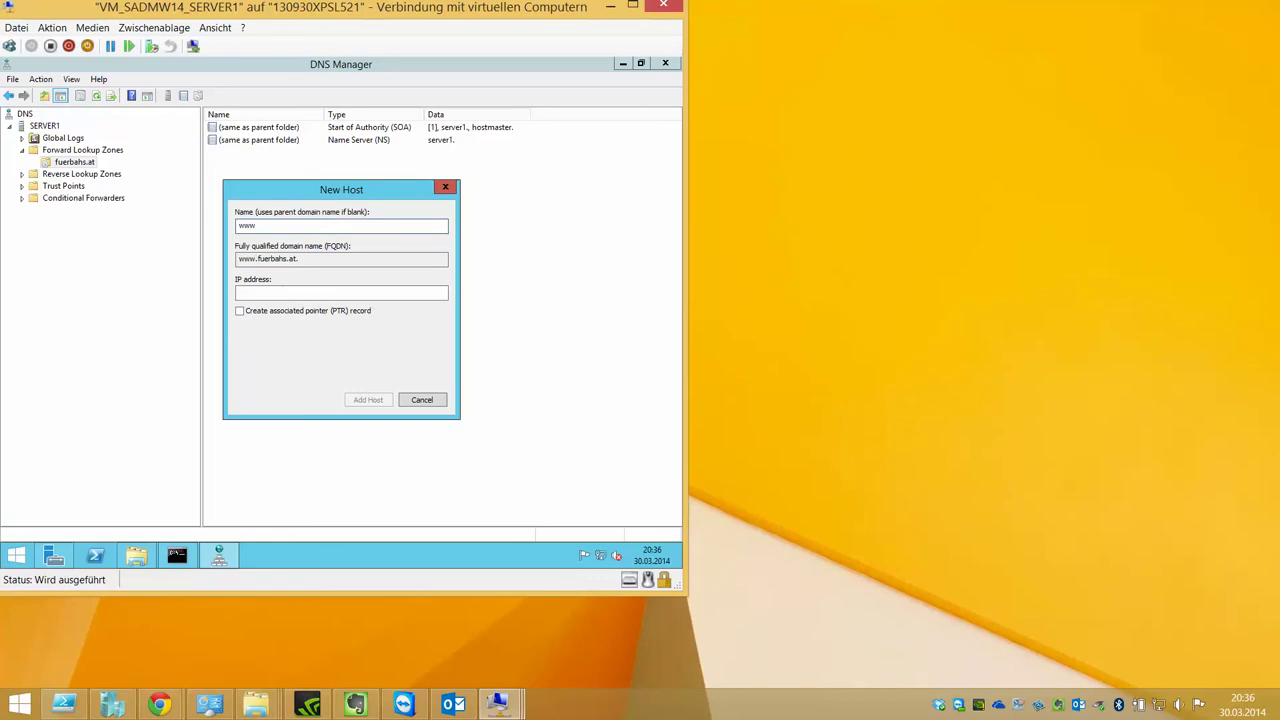
{"action": "key", "text": "Tab"}
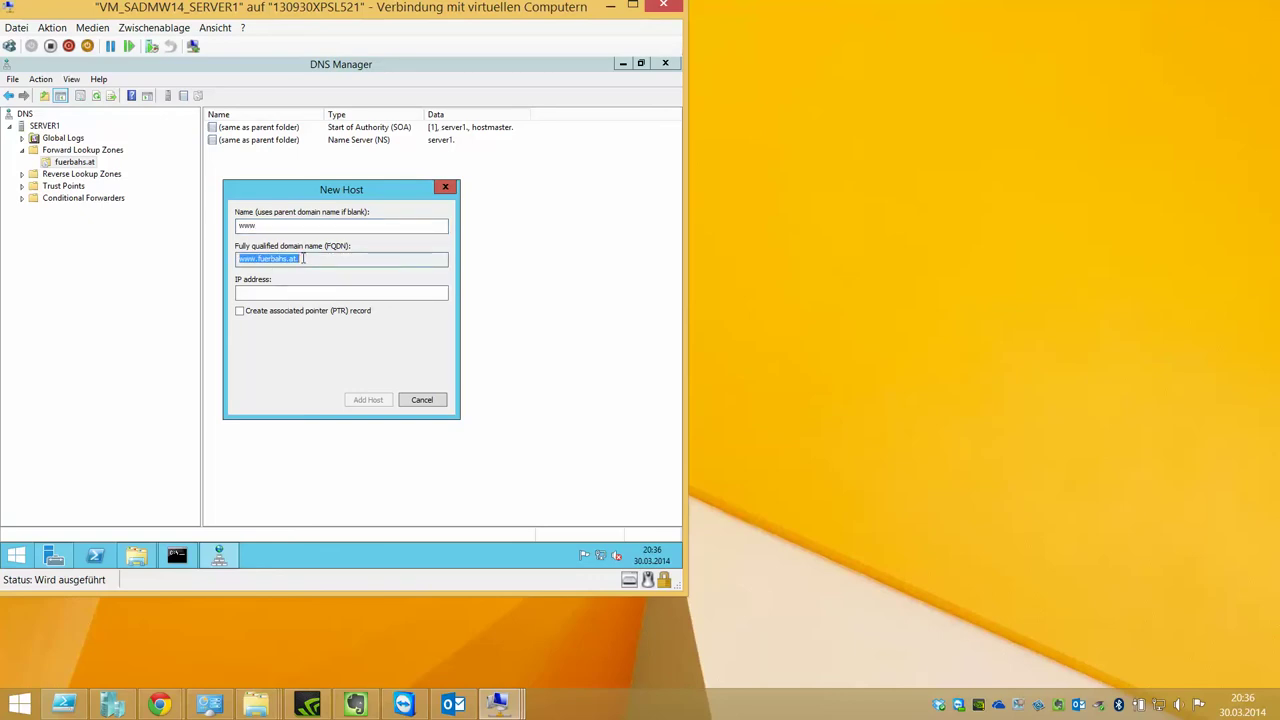
{"action": "key", "text": "Tab"}
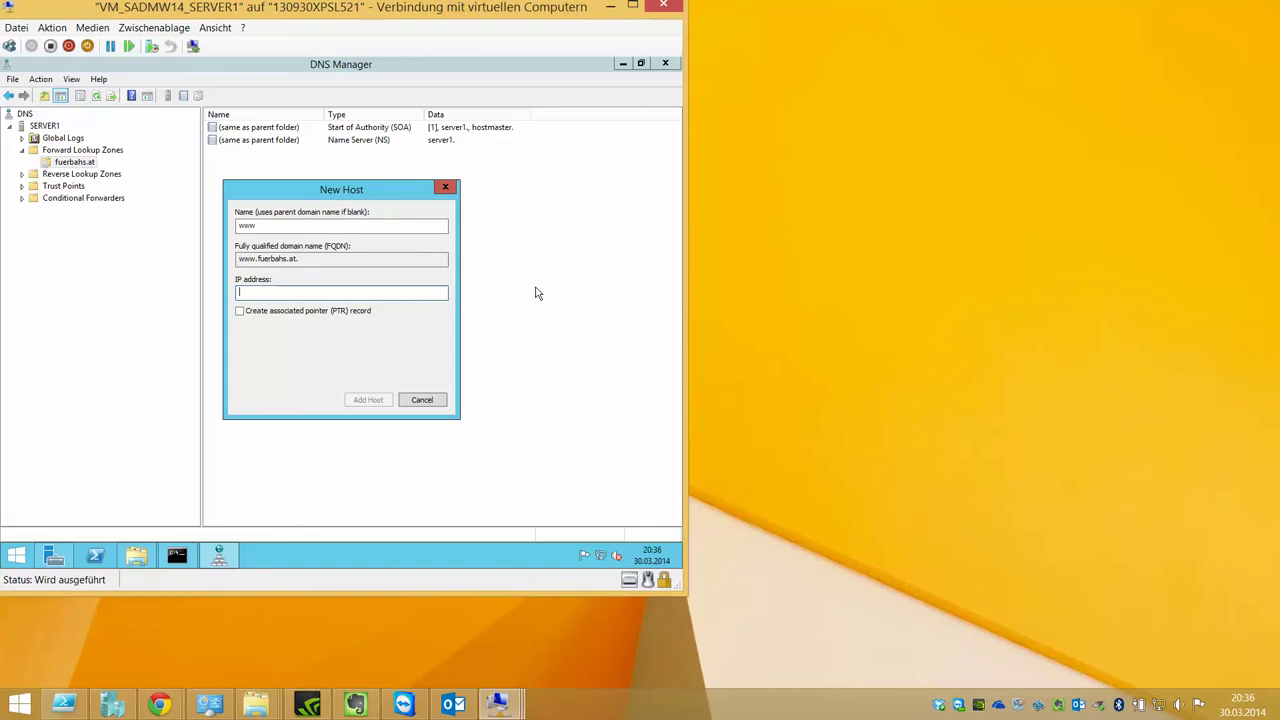
{"action": "type", "text": "192.168.1.1"}
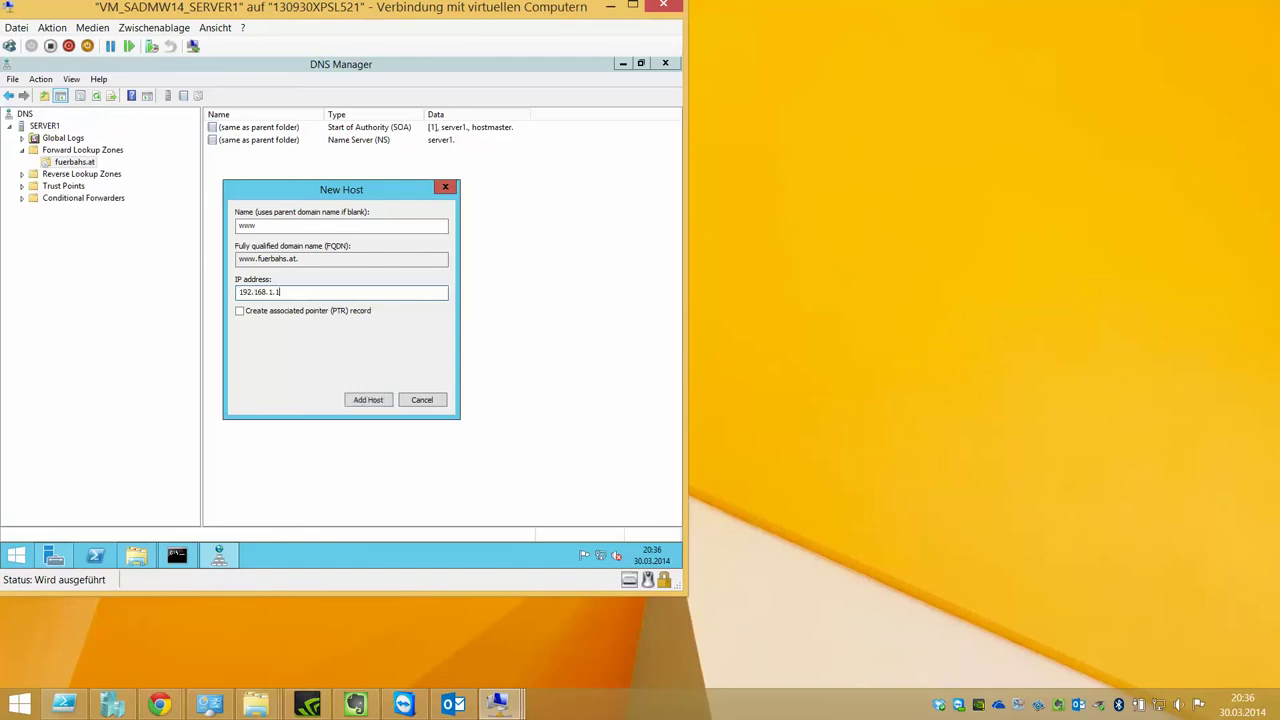
{"action": "left_click", "coordinate": [370, 402]}
{"action": "left_click", "coordinate": [440, 358]}
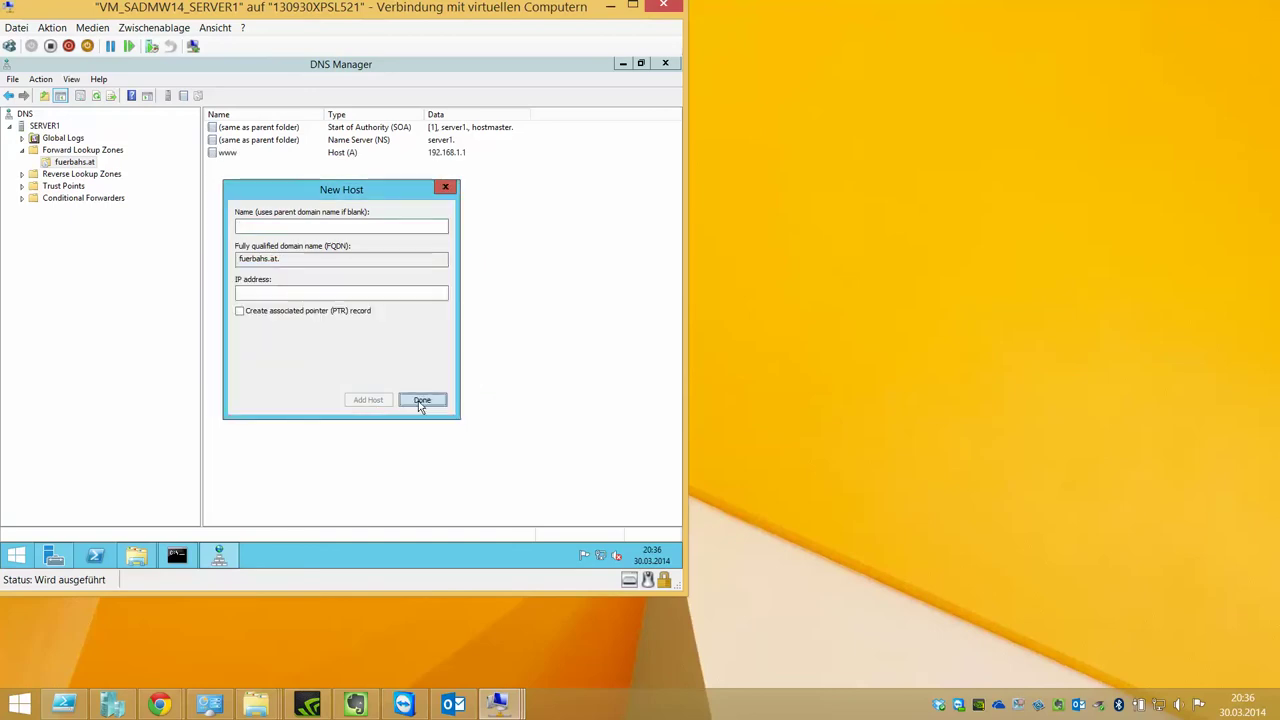
{"action": "left_click", "coordinate": [422, 400]}
Check the www host record's fully qualified domain name and IP address, and close its properties without changes
{"action": "left_click", "coordinate": [341, 154]}
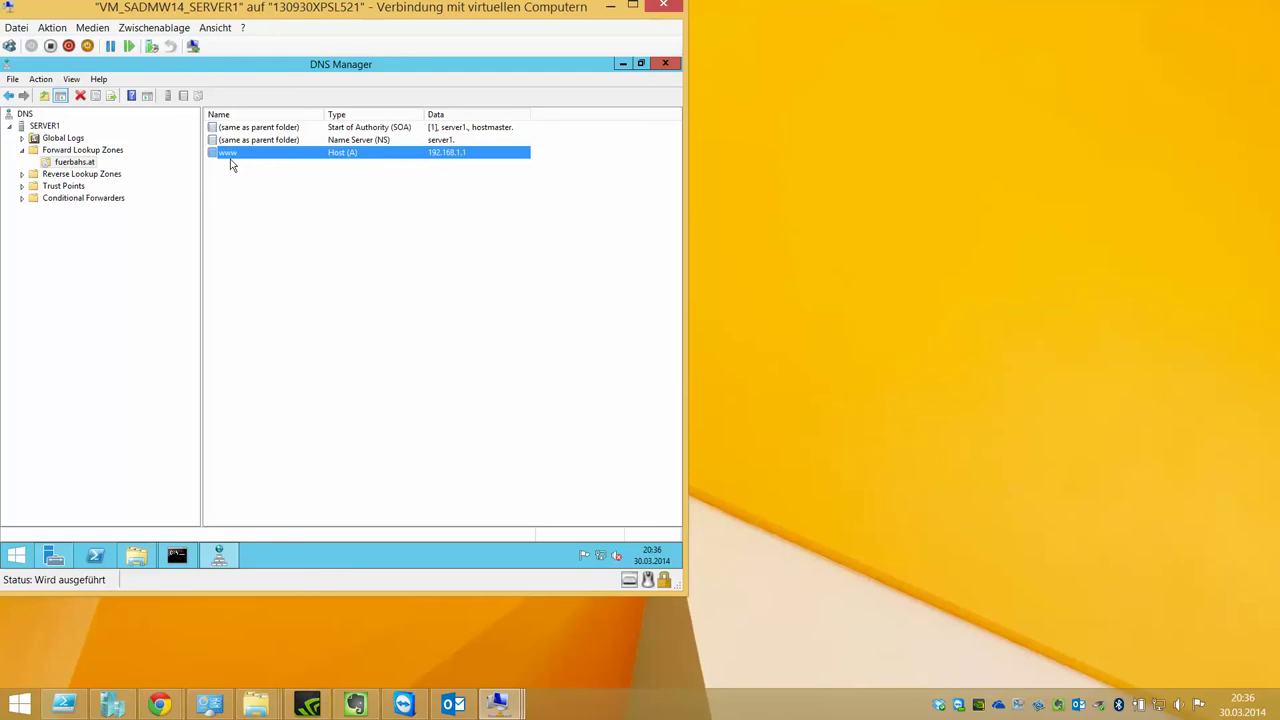
{"action": "left_click", "coordinate": [78, 163]}
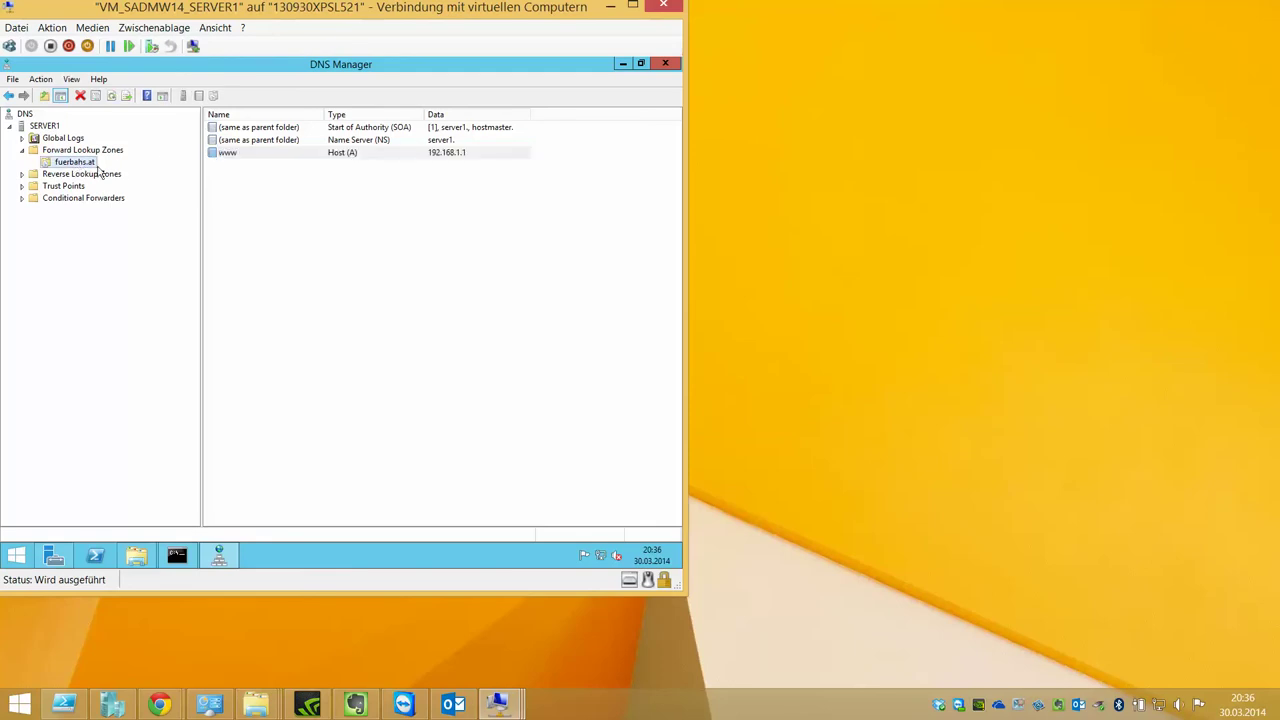
{"action": "double_click", "coordinate": [221, 154]}
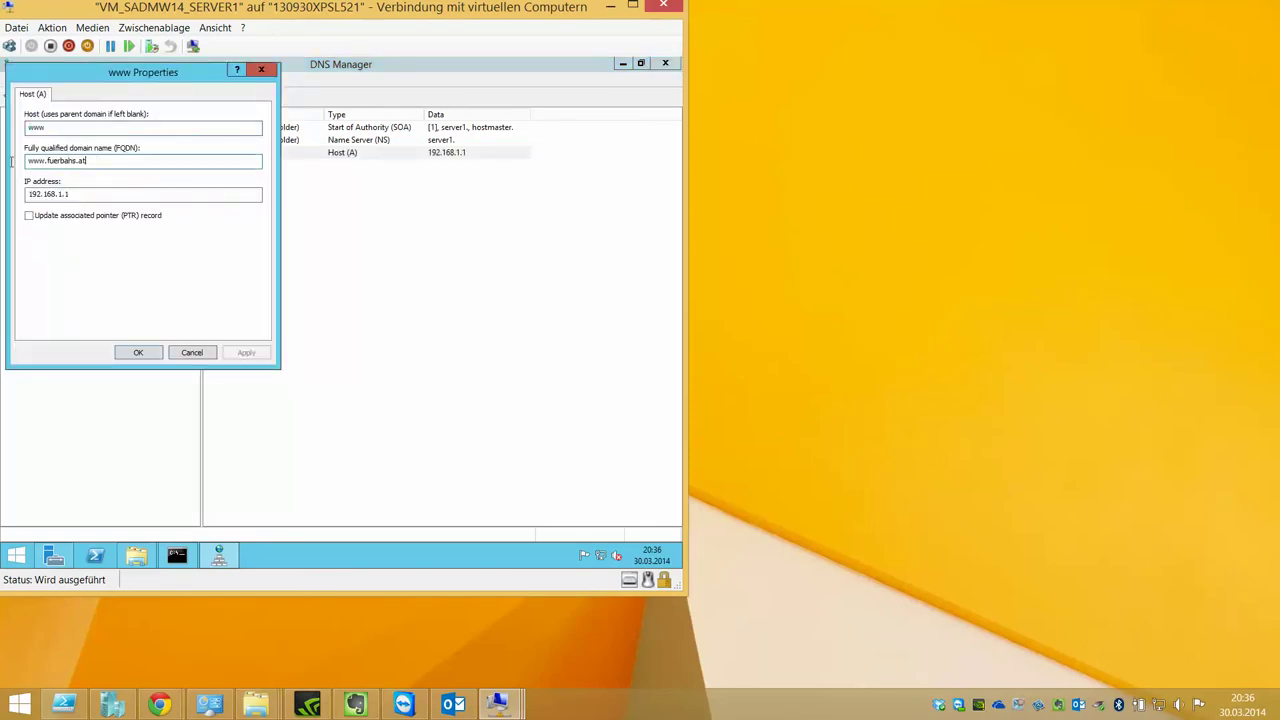
{"action": "key", "text": "Tab"}
{"action": "key", "text": "Tab"}
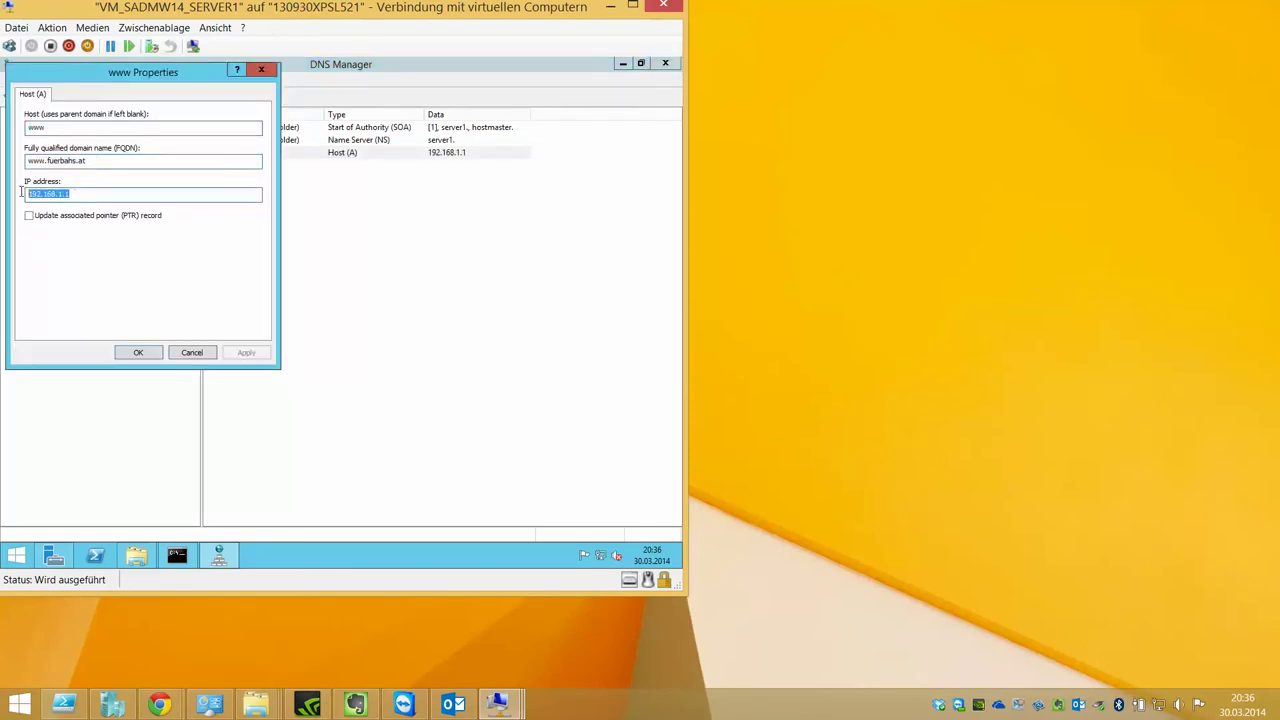
{"action": "left_click", "coordinate": [213, 353]}
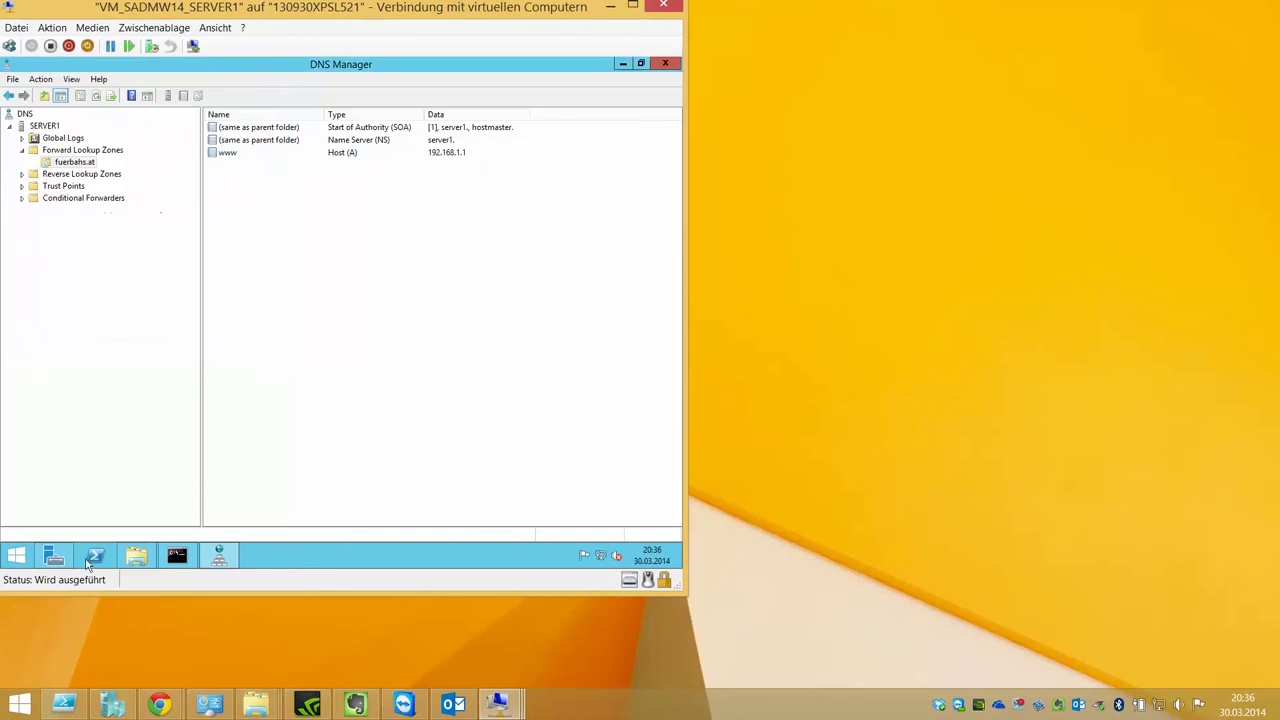
Open Internet Explorer on the server VM and get past its first-run setup dialog
{"action": "left_click", "coordinate": [16, 555]}
{"action": "left_click", "coordinate": [213, 362]}
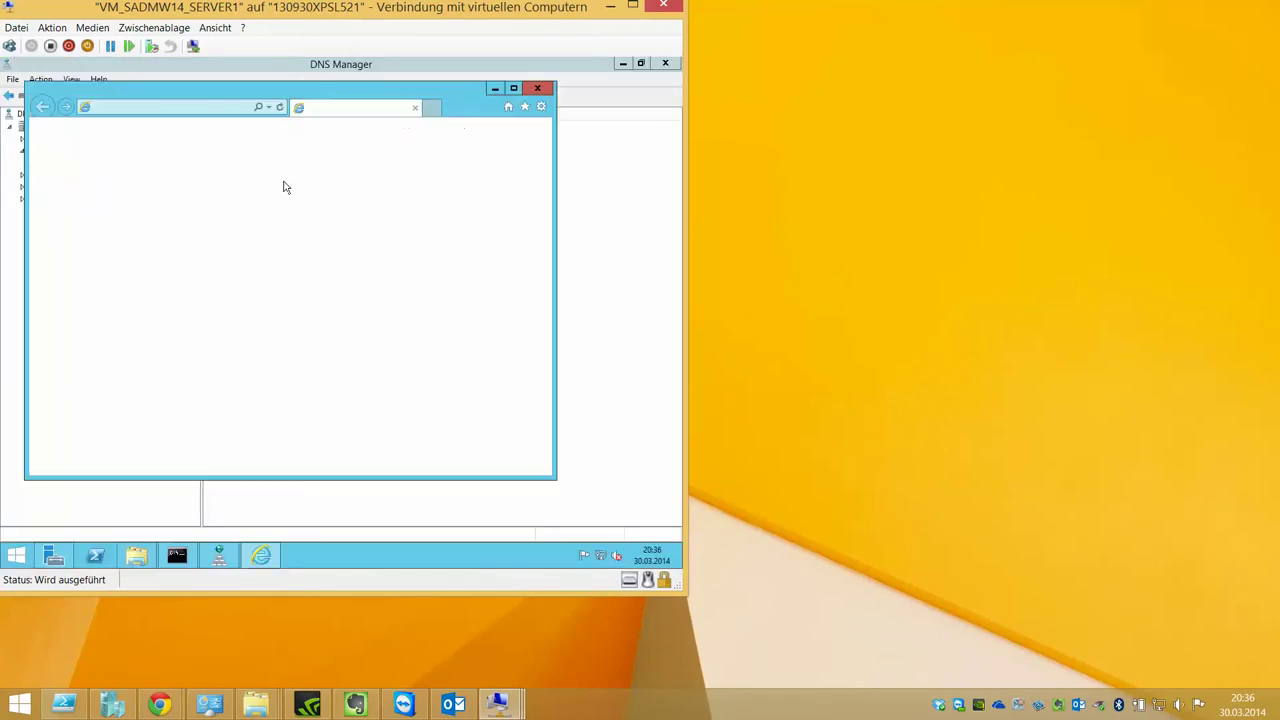
{"action": "right_click", "coordinate": [462, 106]}
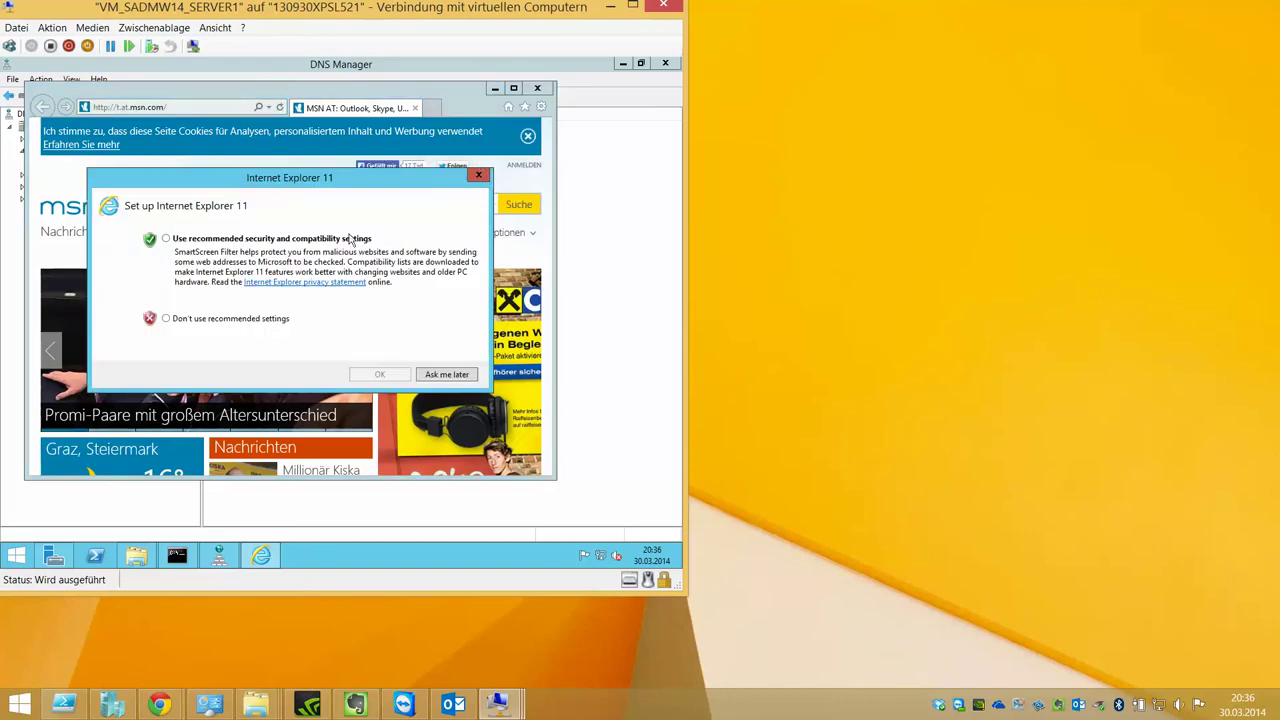
{"action": "left_click", "coordinate": [375, 376]}
Show the browser tabs on a separate row and maximize the Internet Explorer window
{"action": "right_click", "coordinate": [452, 104]}
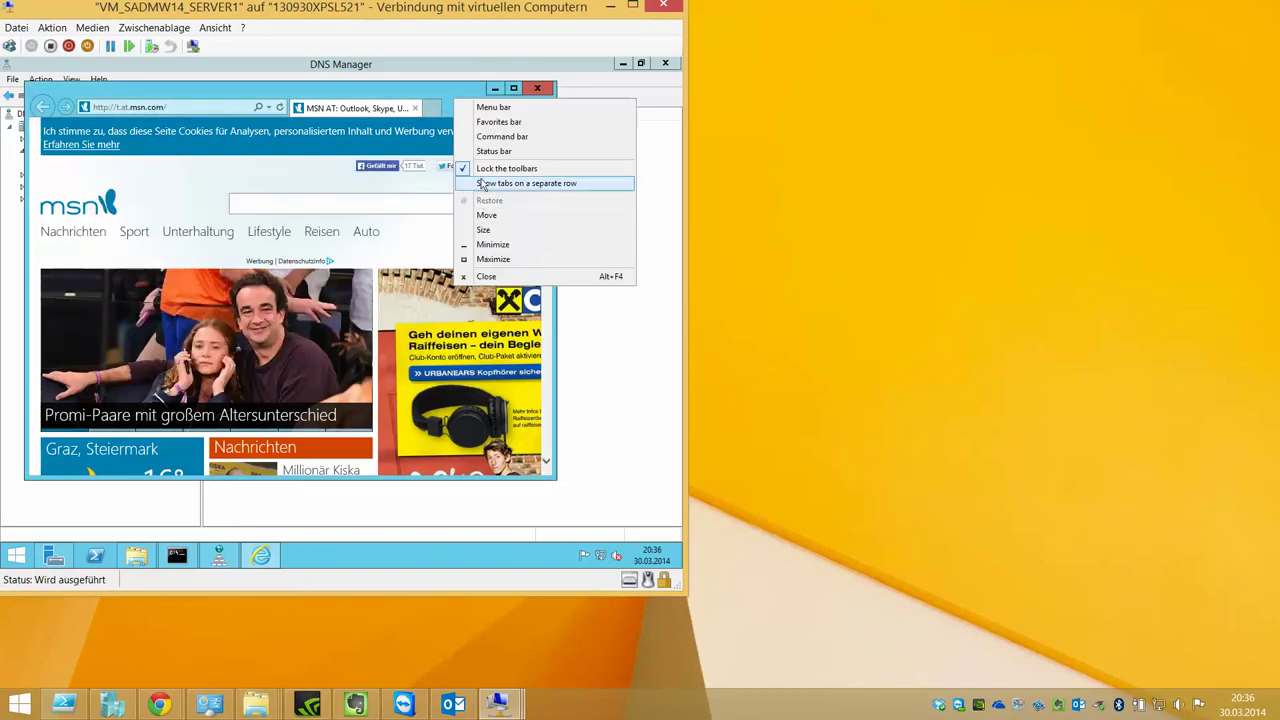
{"action": "left_click", "coordinate": [514, 180]}
{"action": "left_click", "coordinate": [513, 88]}
{"action": "left_click", "coordinate": [302, 84]}
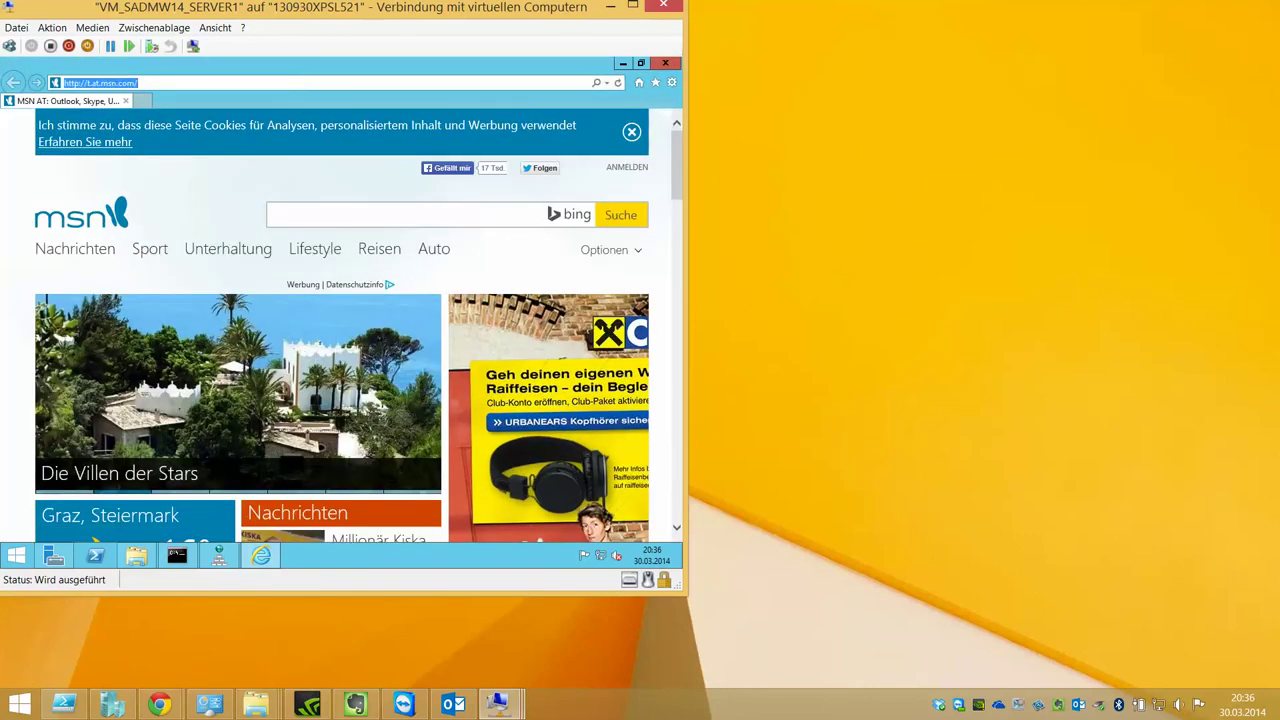
{"action": "type", "text": "www.fuerbahs.at"}
{"action": "key", "text": "Return"}
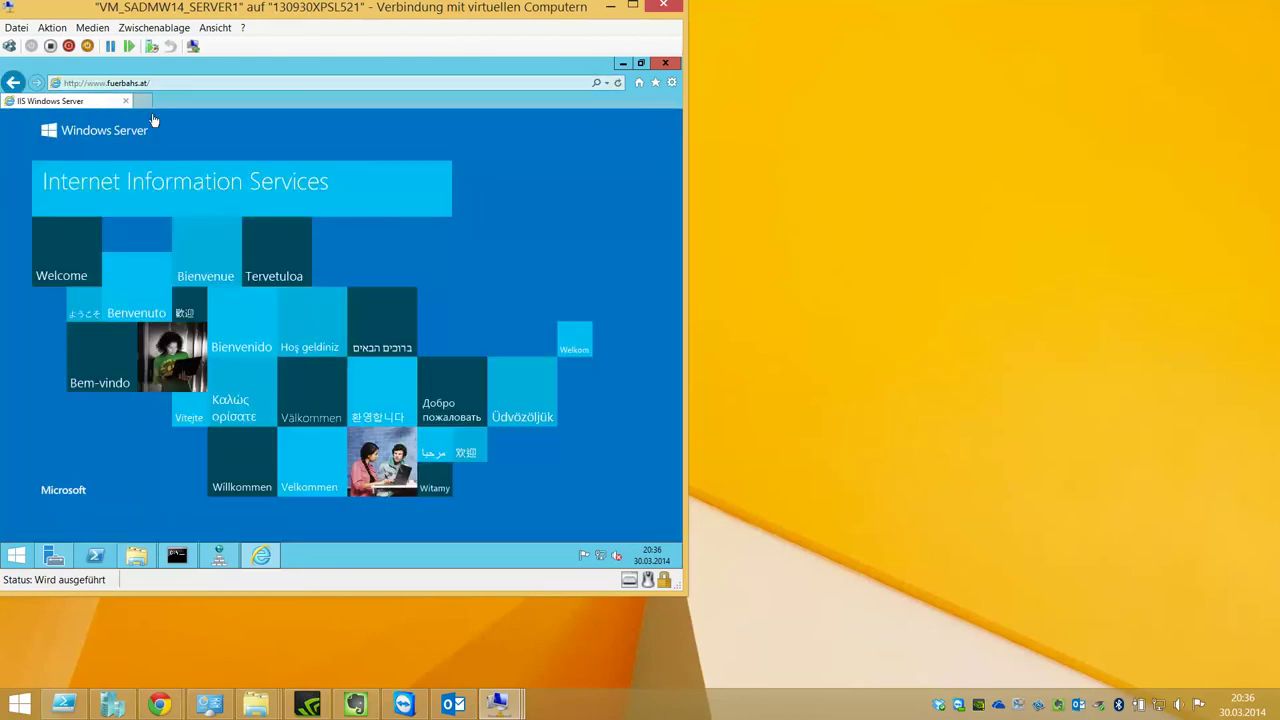
{"action": "left_click", "coordinate": [622, 64]}
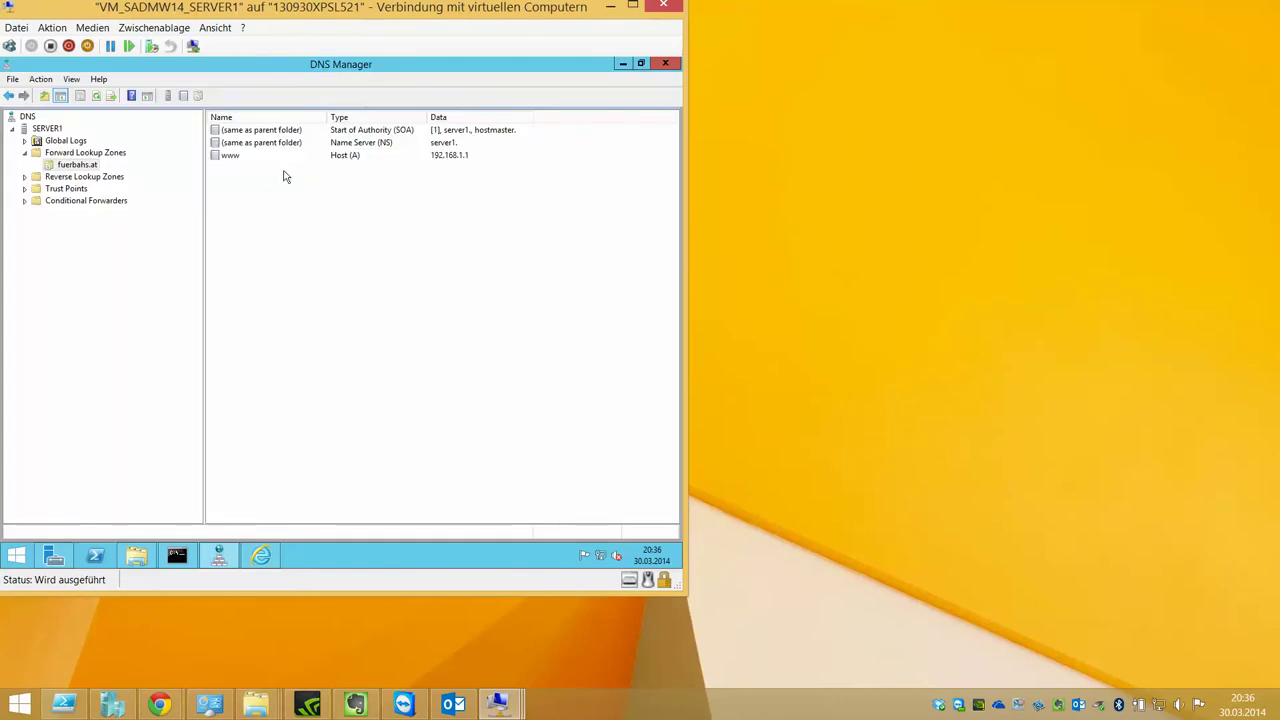
Start a new alias (CNAME) record in the fuerbahs.at zone with the alias name webserver
{"action": "right_click", "coordinate": [250, 183]}
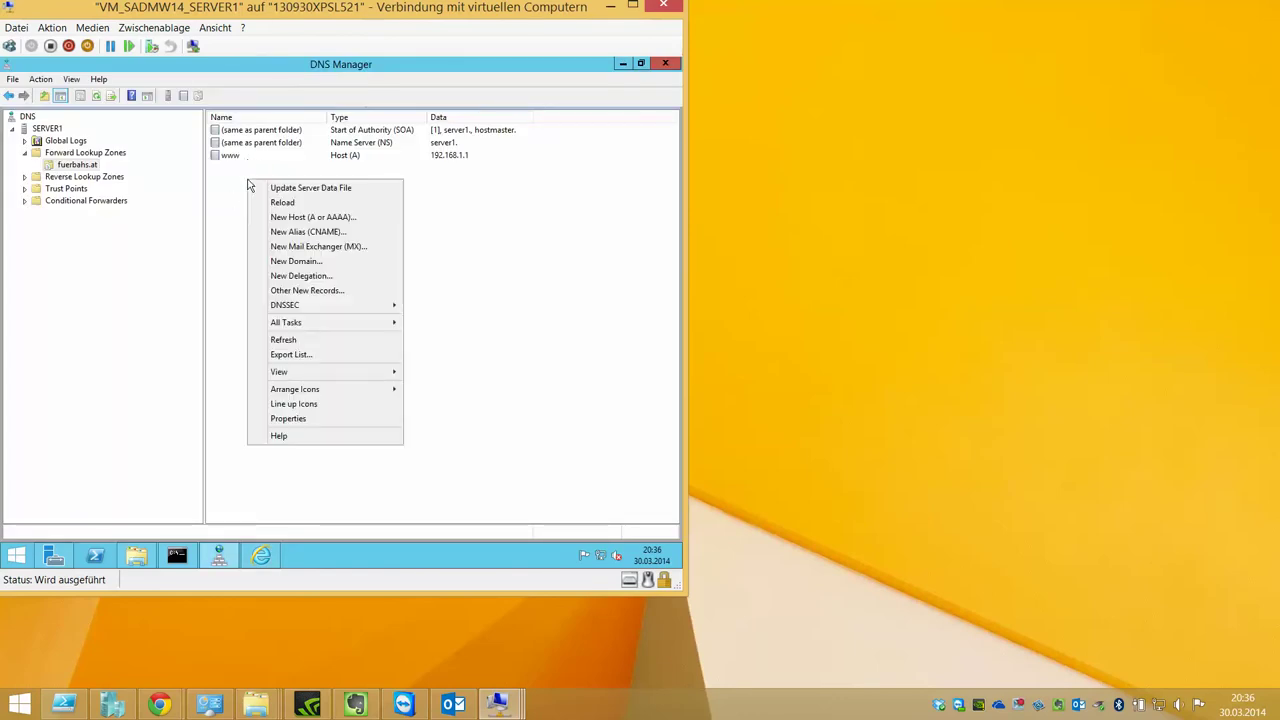
{"action": "left_click", "coordinate": [318, 231]}
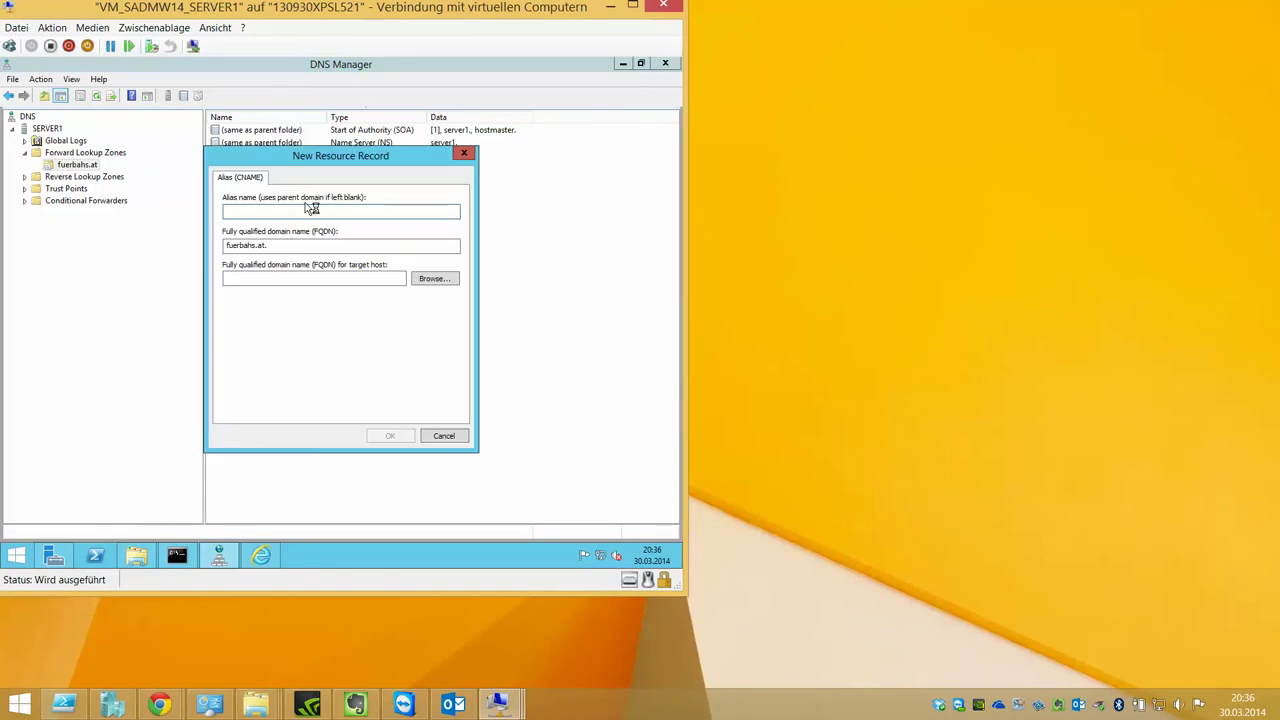
{"action": "type", "text": "webserver"}
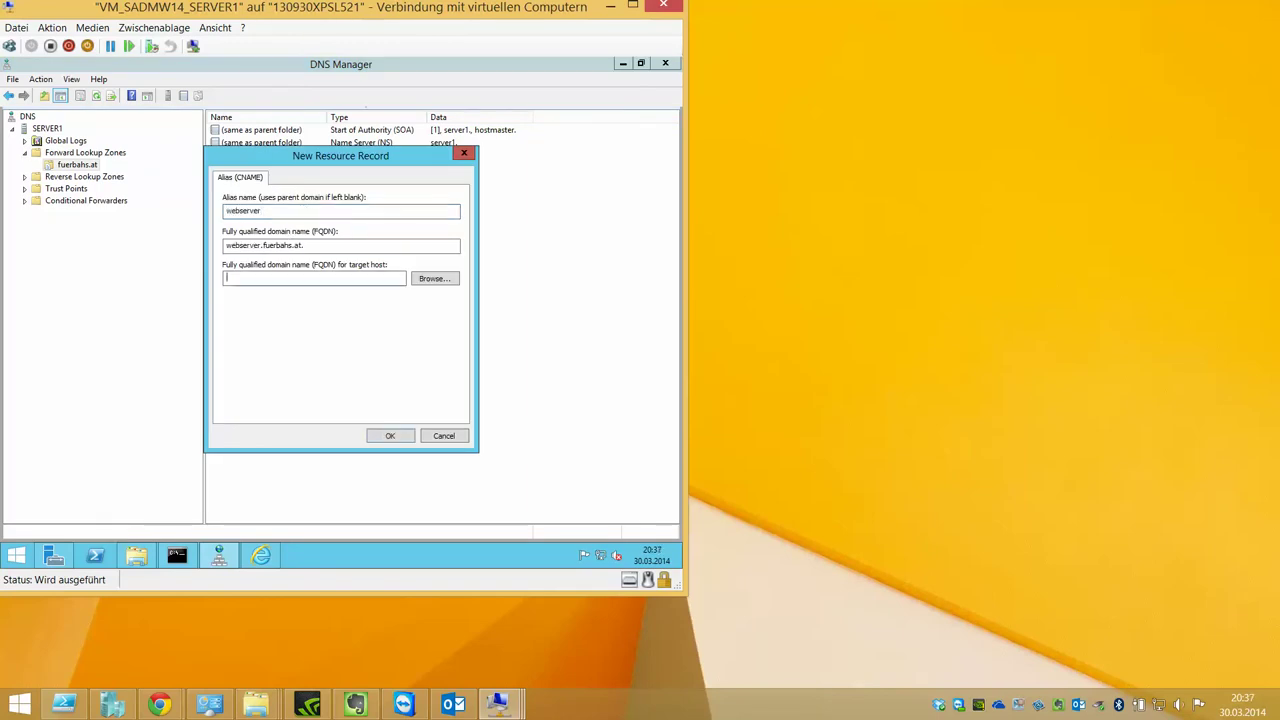
{"action": "key", "text": "Tab"}
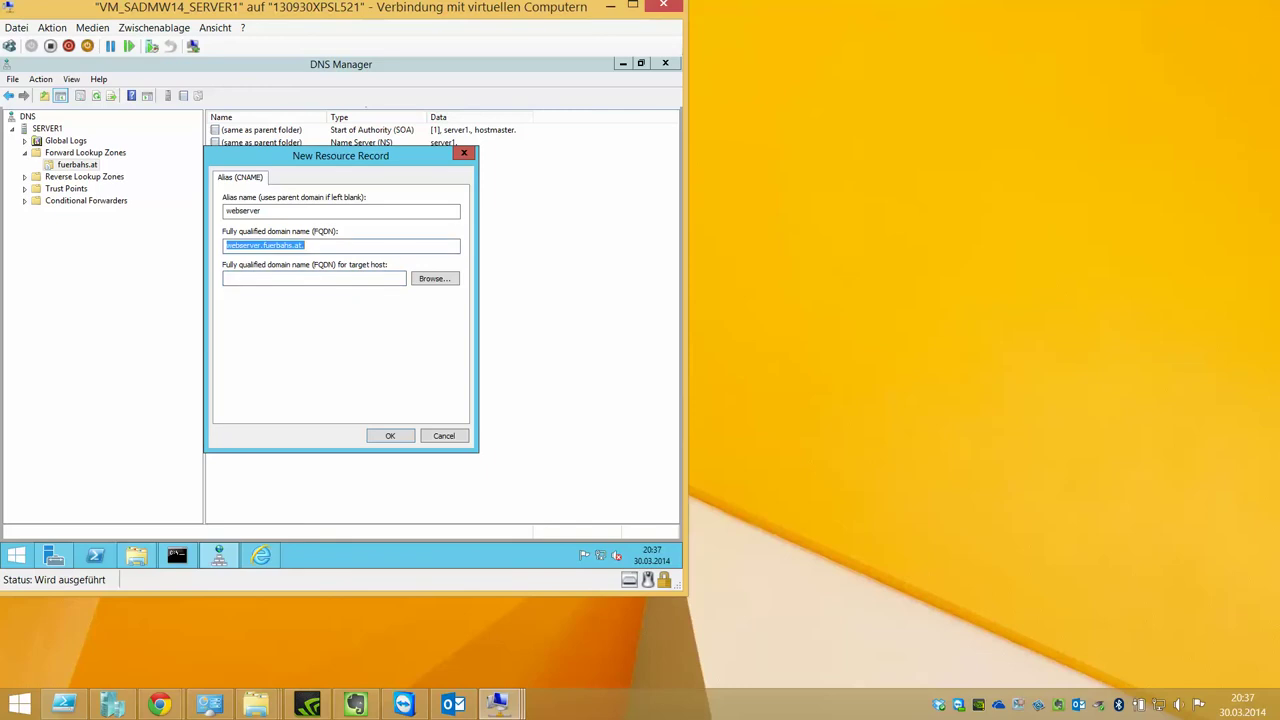
{"action": "key", "text": "Tab"}
Select the www host record in SERVER1's fuerbahs.at forward zone as the alias's target host and create the record
{"action": "left_click", "coordinate": [434, 278]}
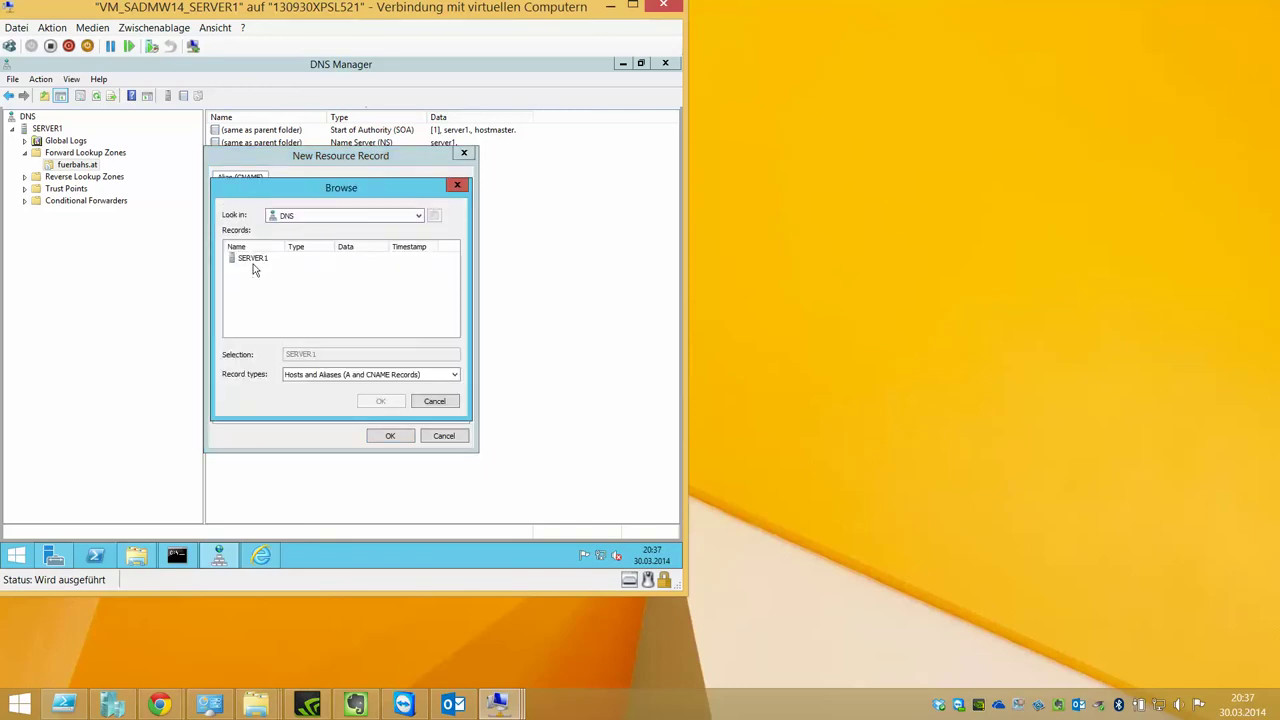
{"action": "double_click", "coordinate": [253, 262]}
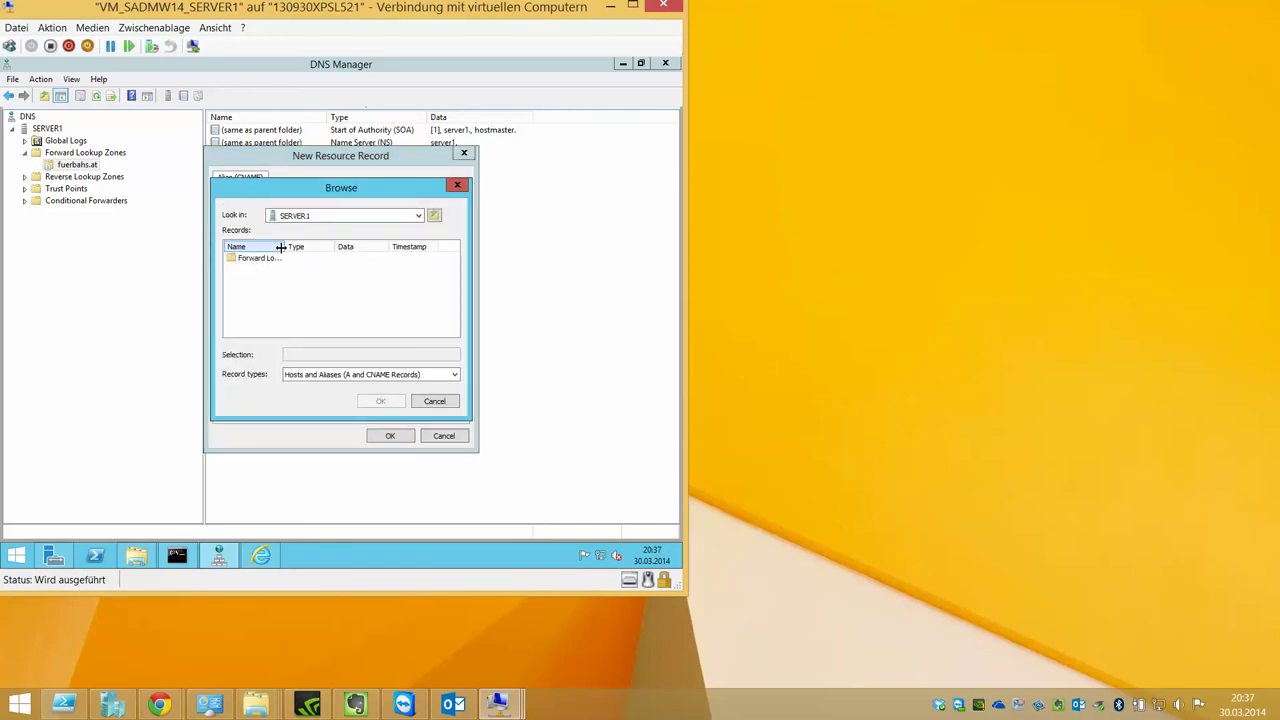
{"action": "double_click", "coordinate": [281, 247]}
{"action": "double_click", "coordinate": [268, 261]}
{"action": "double_click", "coordinate": [266, 260]}
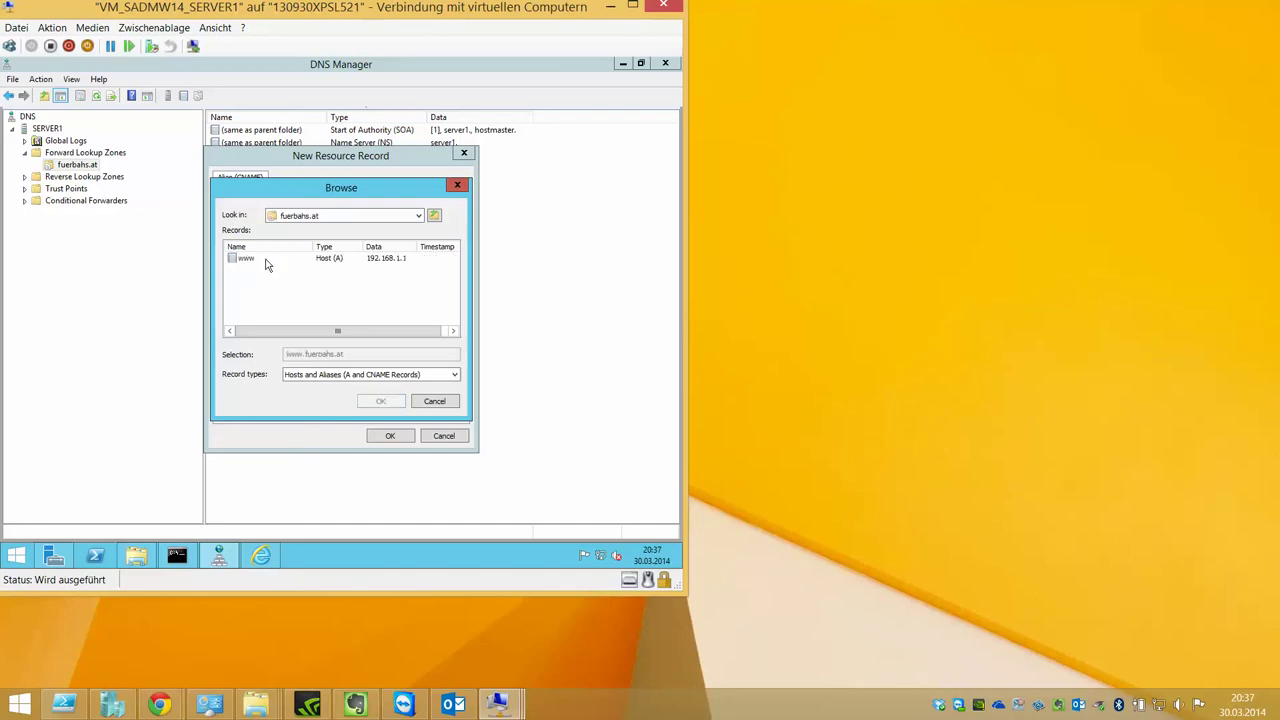
{"action": "left_click", "coordinate": [246, 259]}
{"action": "double_click", "coordinate": [253, 262]}
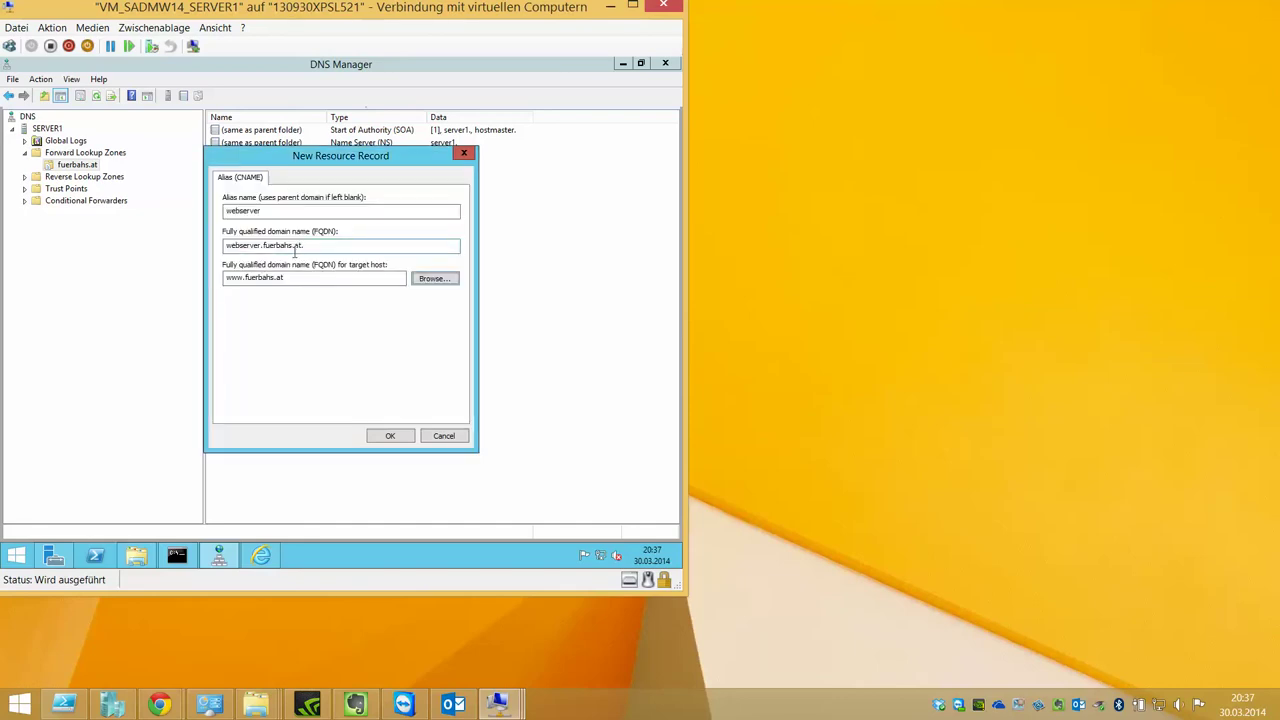
{"action": "left_click_drag", "start_coordinate": [305, 156], "coordinate": [456, 210]}
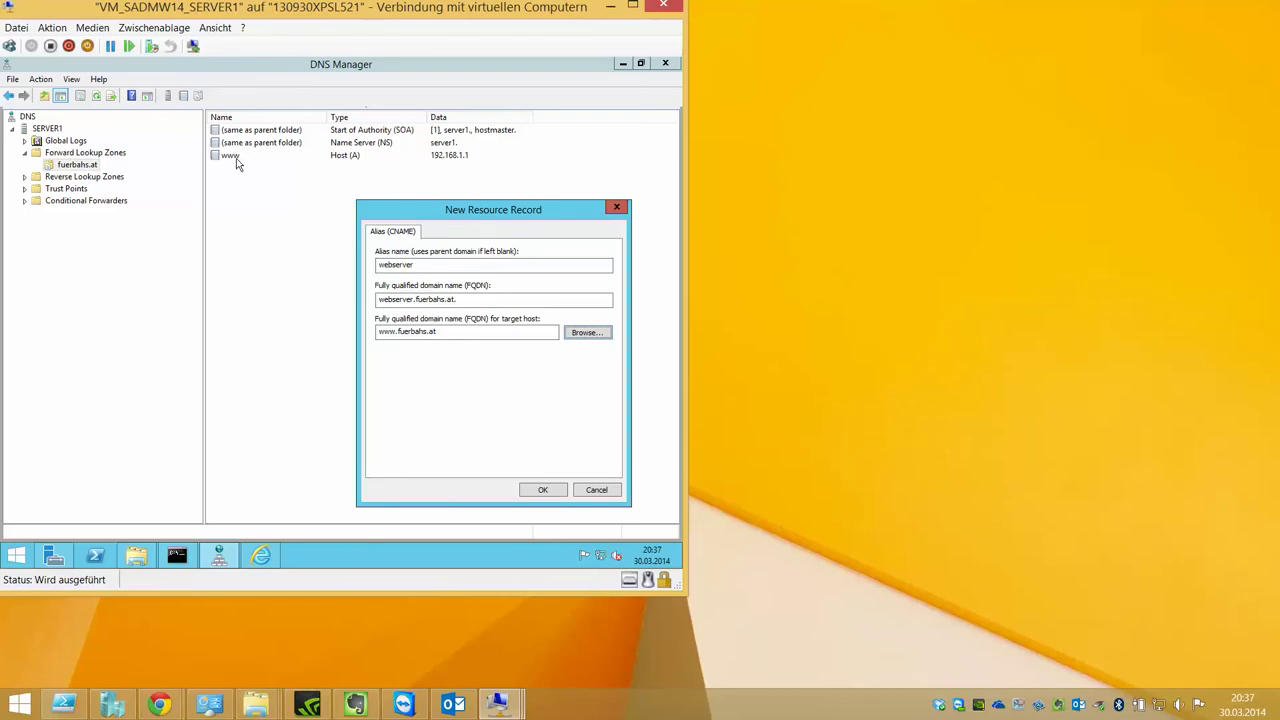
{"action": "left_click", "coordinate": [545, 491]}
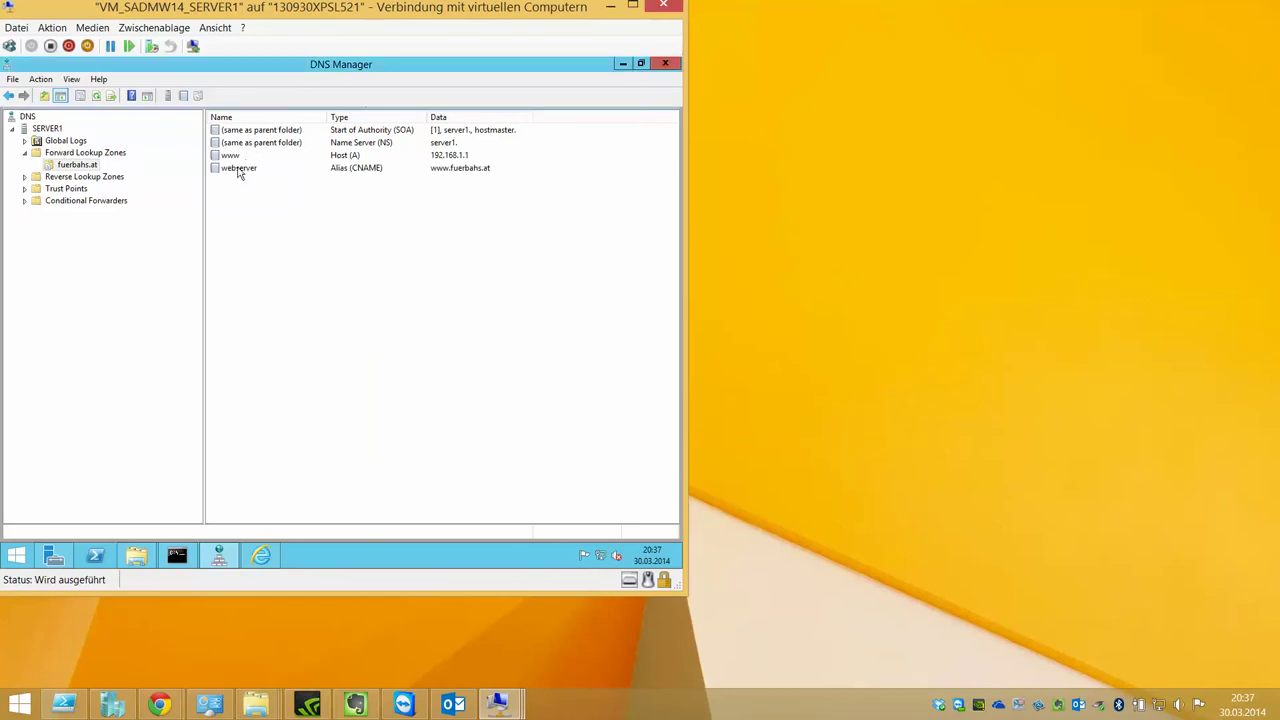
Compare the www host record's IP address with the target that the webserver alias points to
{"action": "left_click", "coordinate": [492, 236]}
{"action": "left_click", "coordinate": [325, 160]}
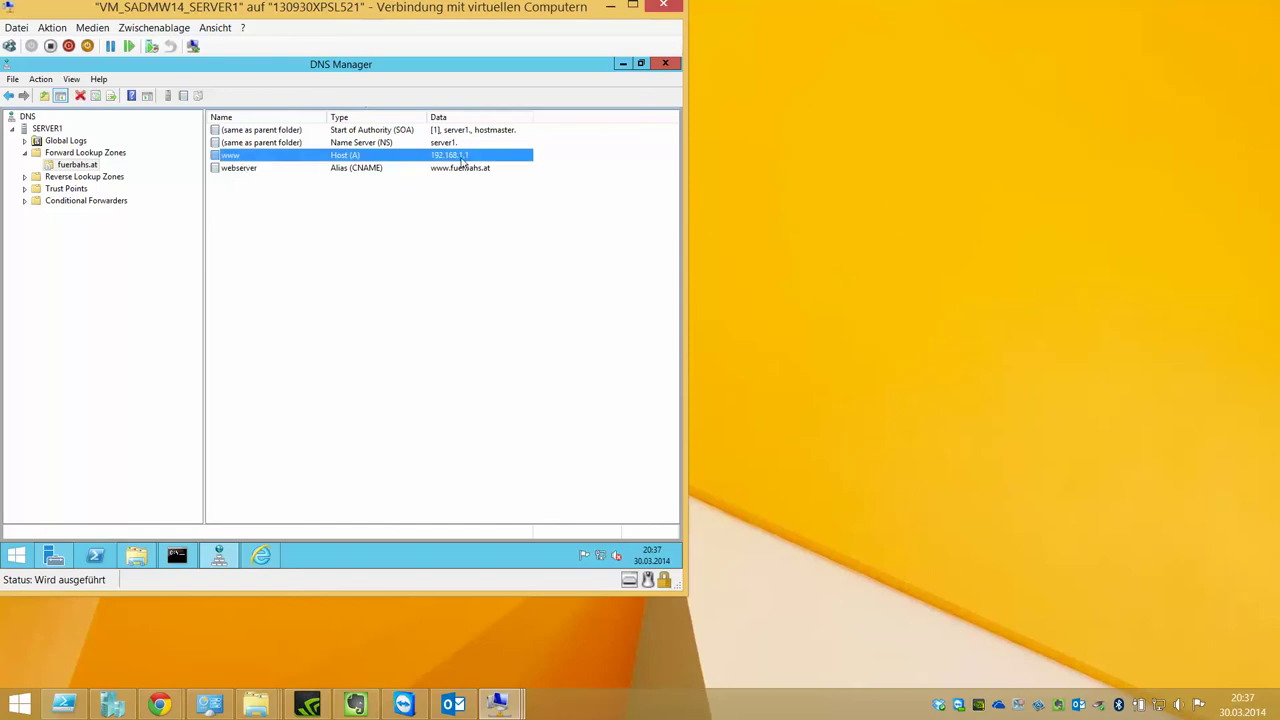
{"action": "left_click", "coordinate": [250, 172]}
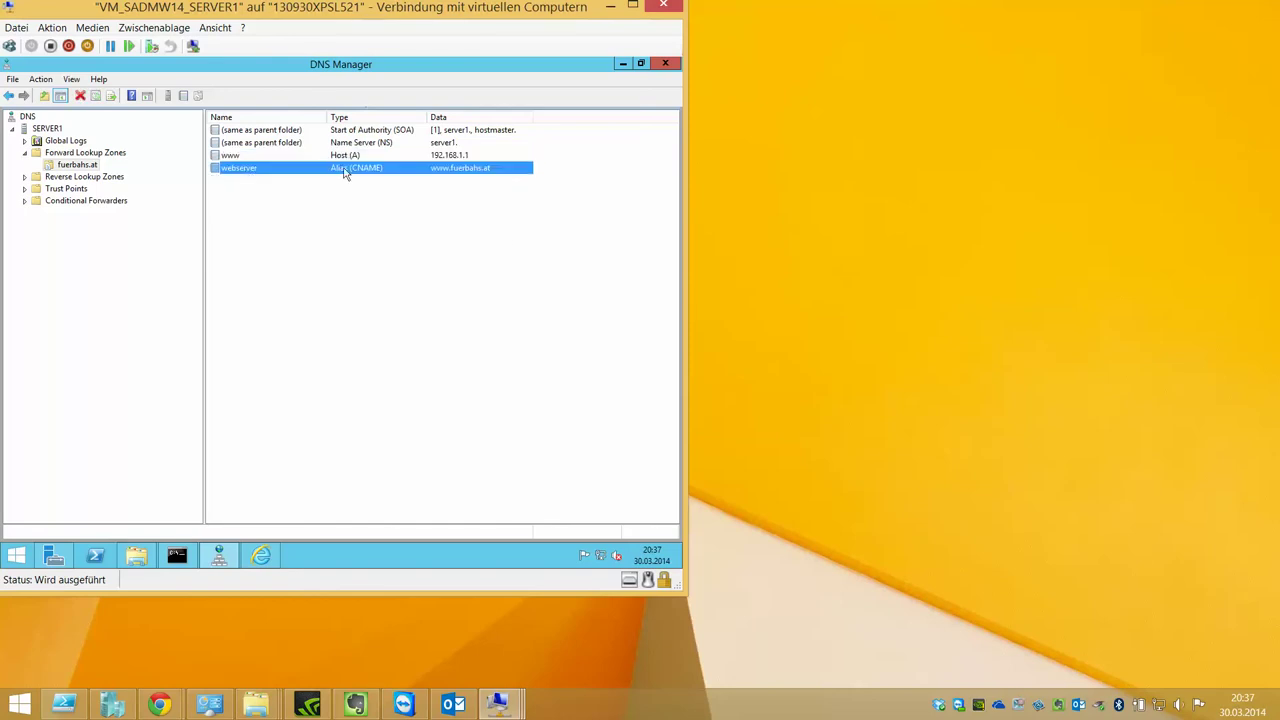
{"action": "left_click", "coordinate": [433, 192]}
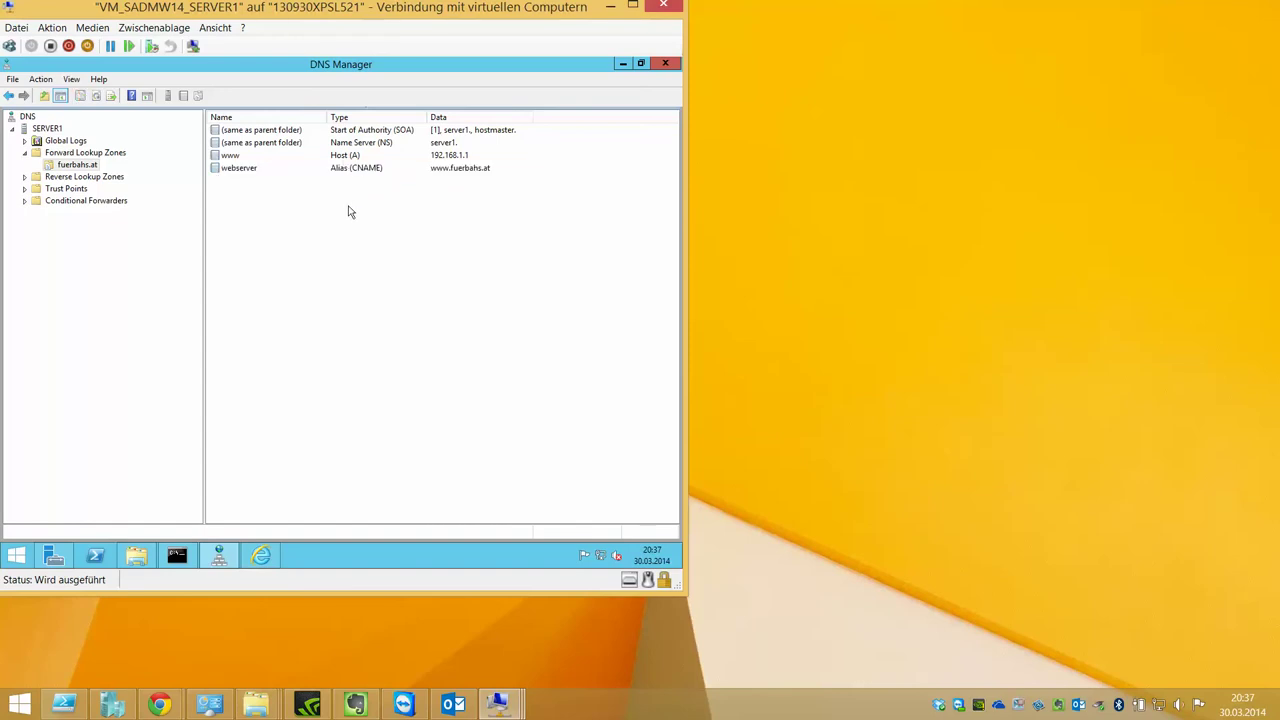
{"action": "left_click", "coordinate": [464, 157]}
{"action": "left_click", "coordinate": [466, 169]}
{"action": "left_click", "coordinate": [505, 231]}
{"action": "left_click", "coordinate": [245, 170]}
{"action": "key", "text": "Up"}
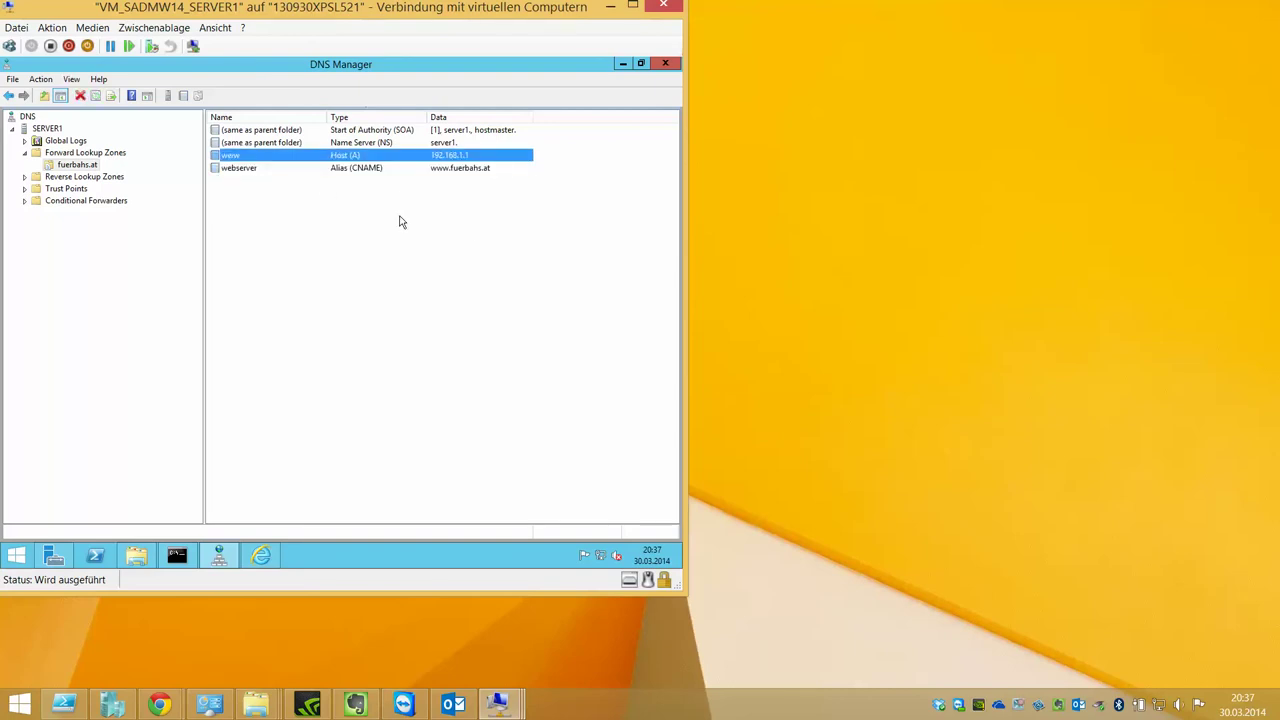
{"action": "left_click", "coordinate": [399, 222]}
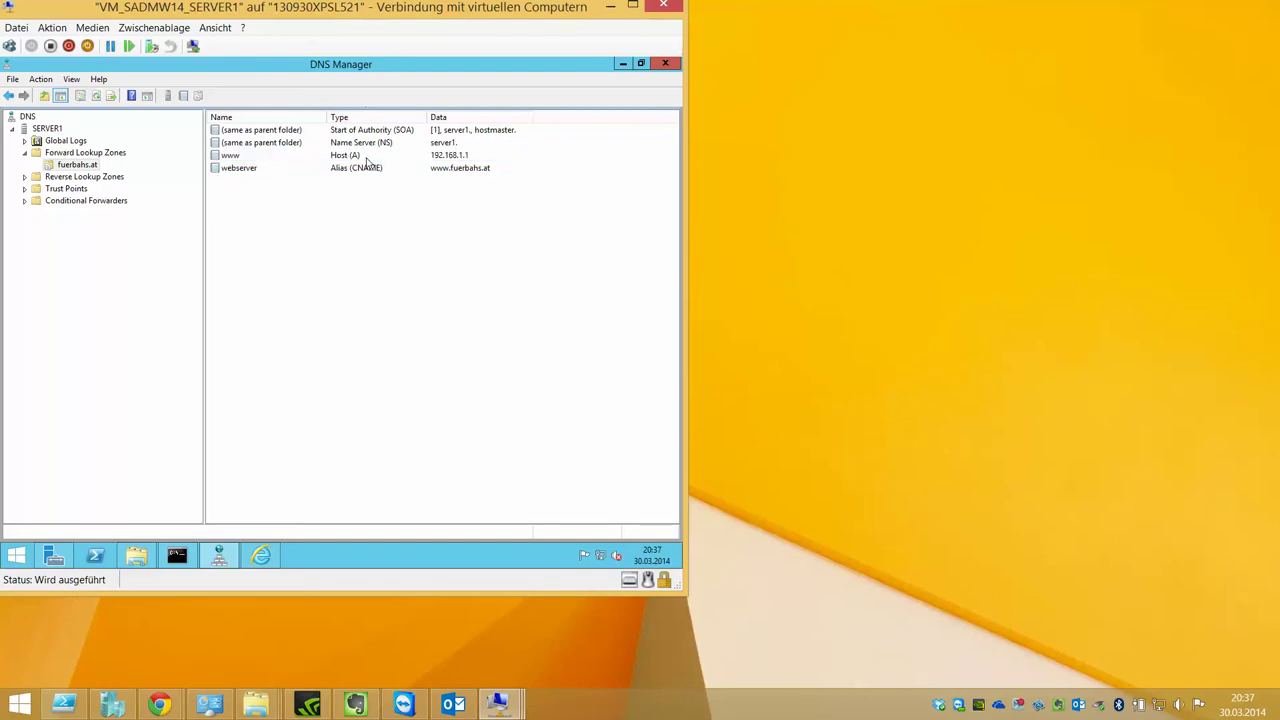
{"action": "left_click", "coordinate": [461, 160]}
{"action": "left_click", "coordinate": [335, 238]}
Return to Internet Explorer and try the undefined host name wwwsddd.fuerbahs.at
{"action": "left_click", "coordinate": [261, 556]}
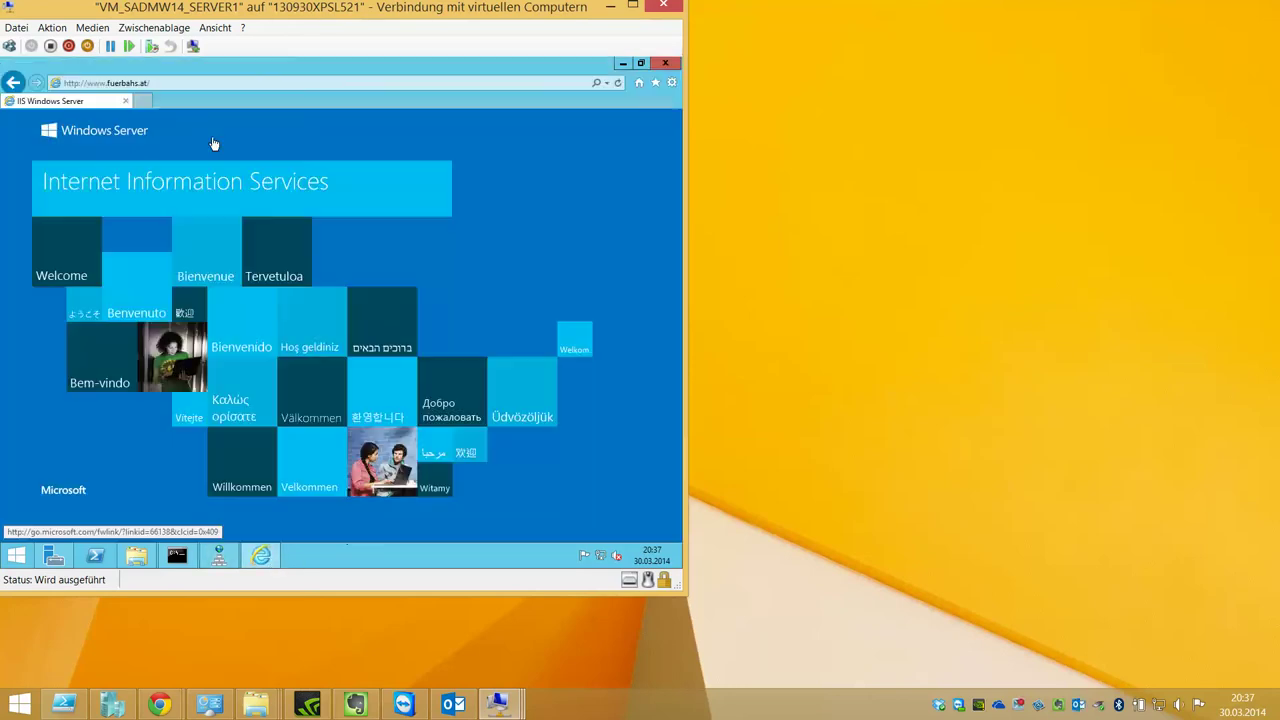
{"action": "left_click", "coordinate": [188, 84]}
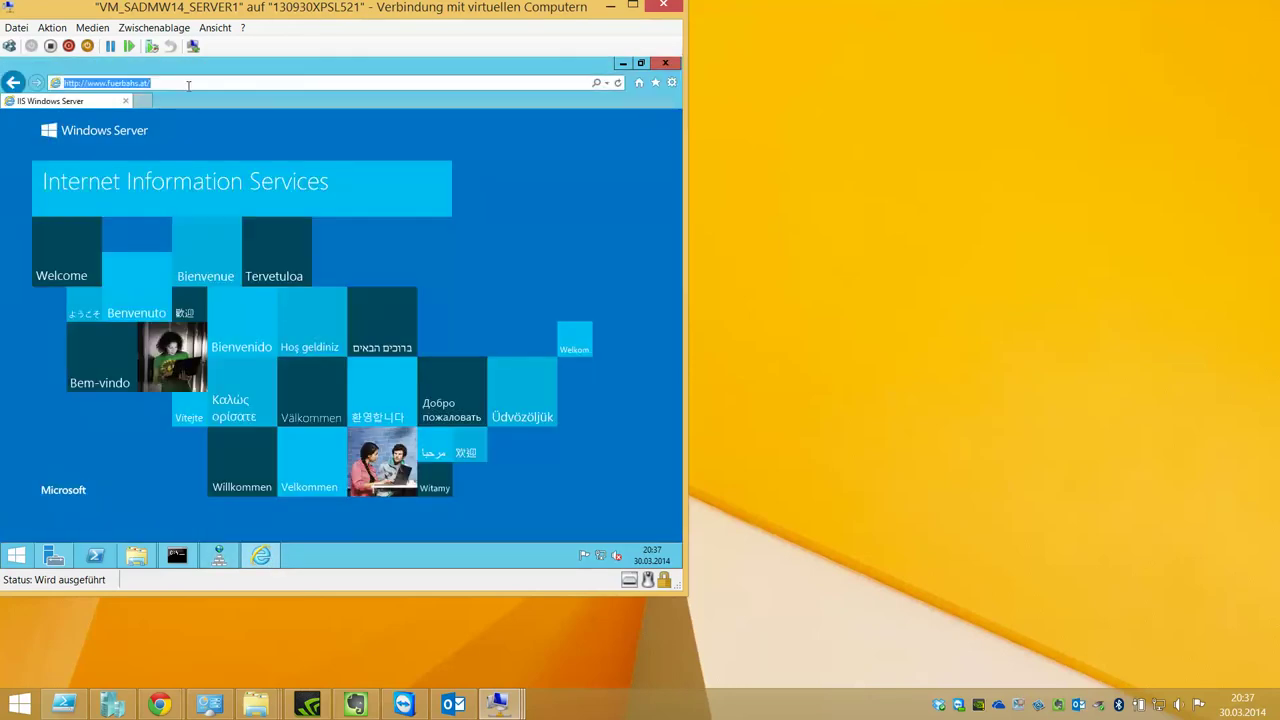
{"action": "type", "text": "www.fuerbah"}
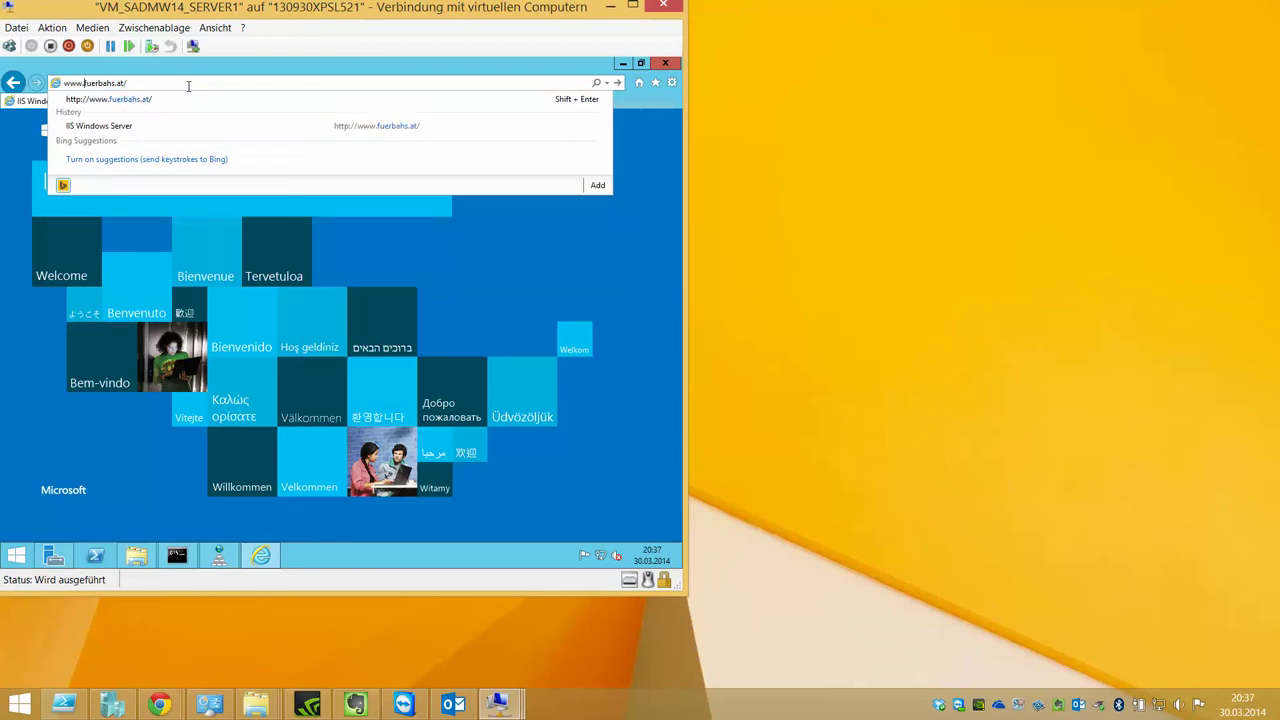
{"action": "type", "text": "sddd."}
{"action": "key", "text": "Return"}
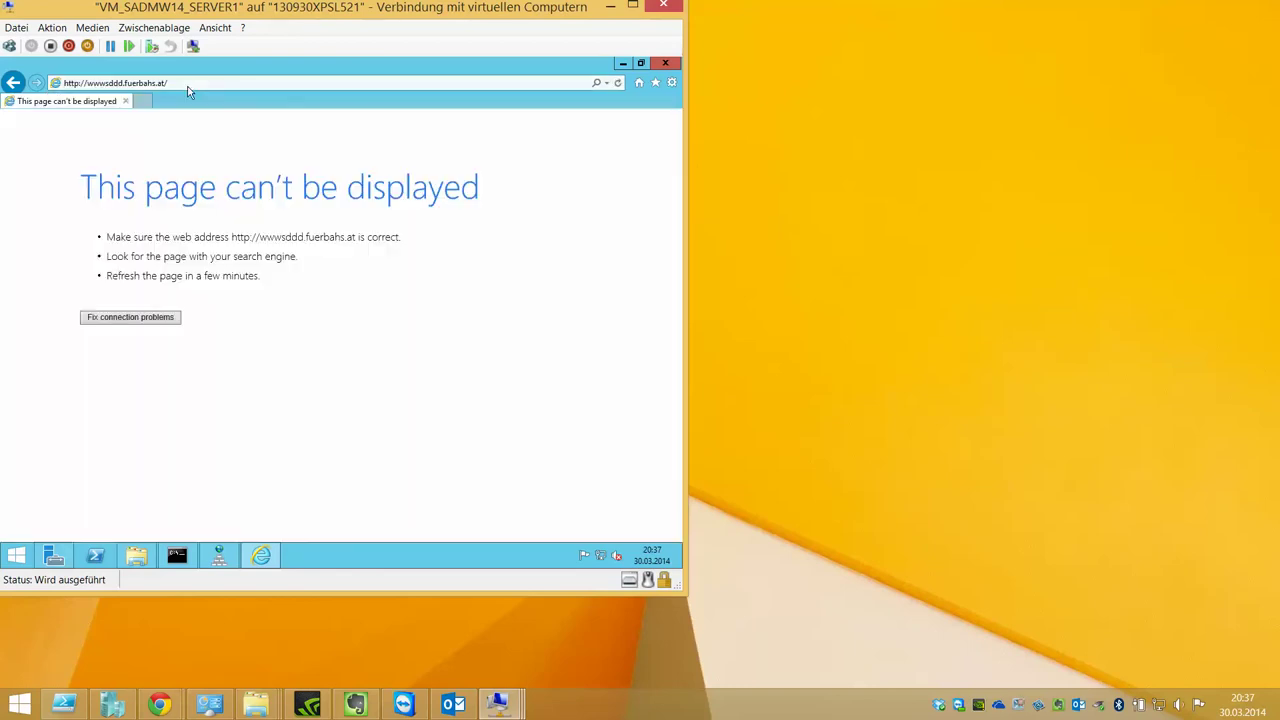
Browse to webserver.fuerbahs.at to test the alias, and minimize the browser
{"action": "left_click_drag", "start_coordinate": [122, 84], "coordinate": [86, 84]}
{"action": "type", "text": "webserver."}
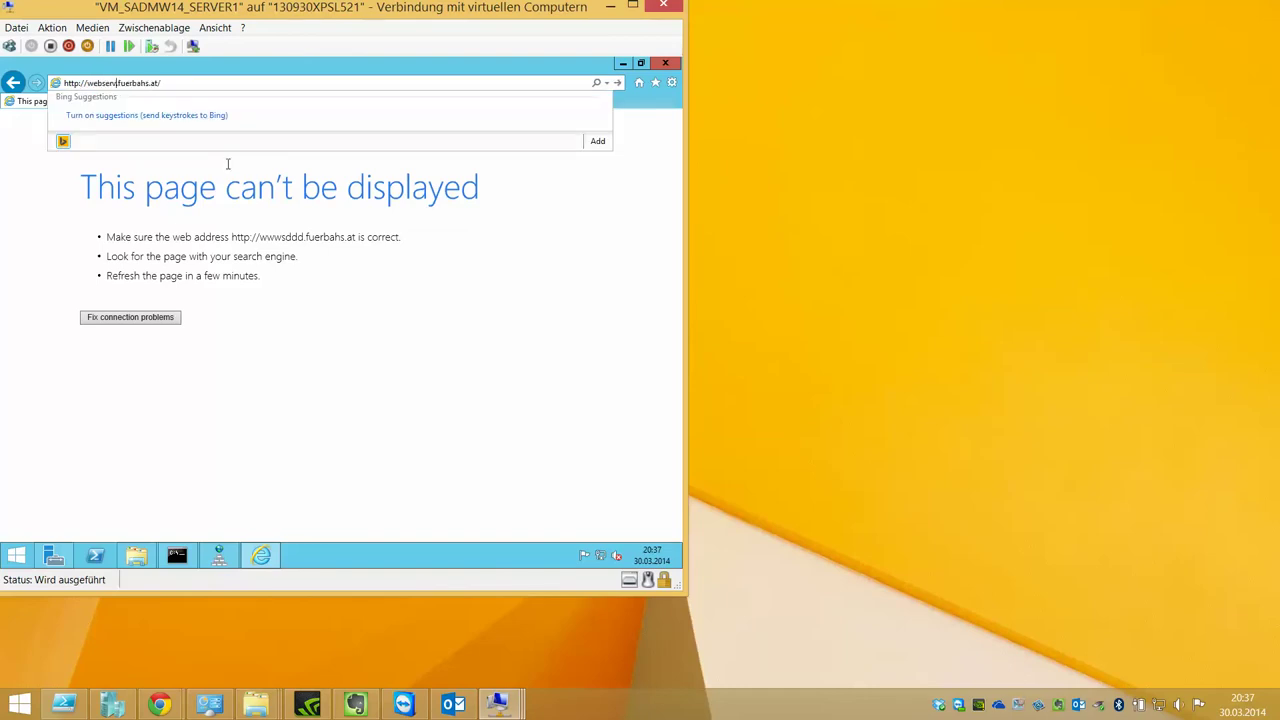
{"action": "key", "text": "Return"}
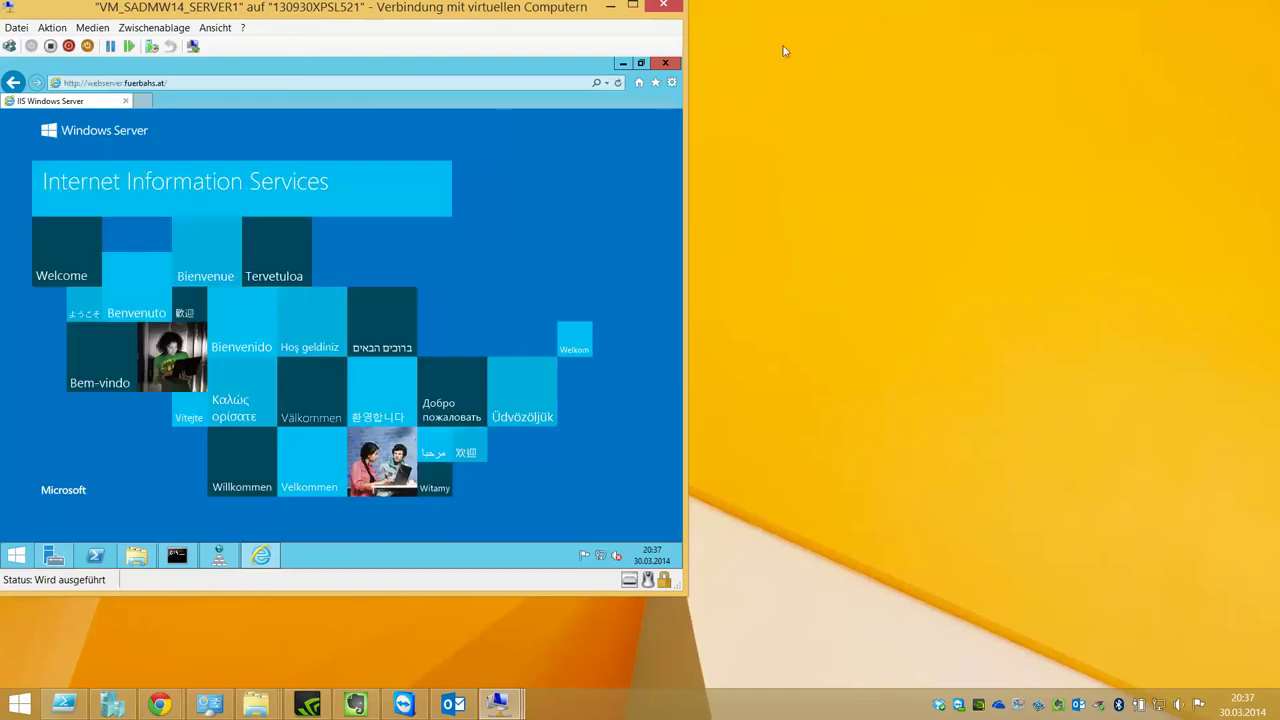
{"action": "left_click", "coordinate": [629, 64]}
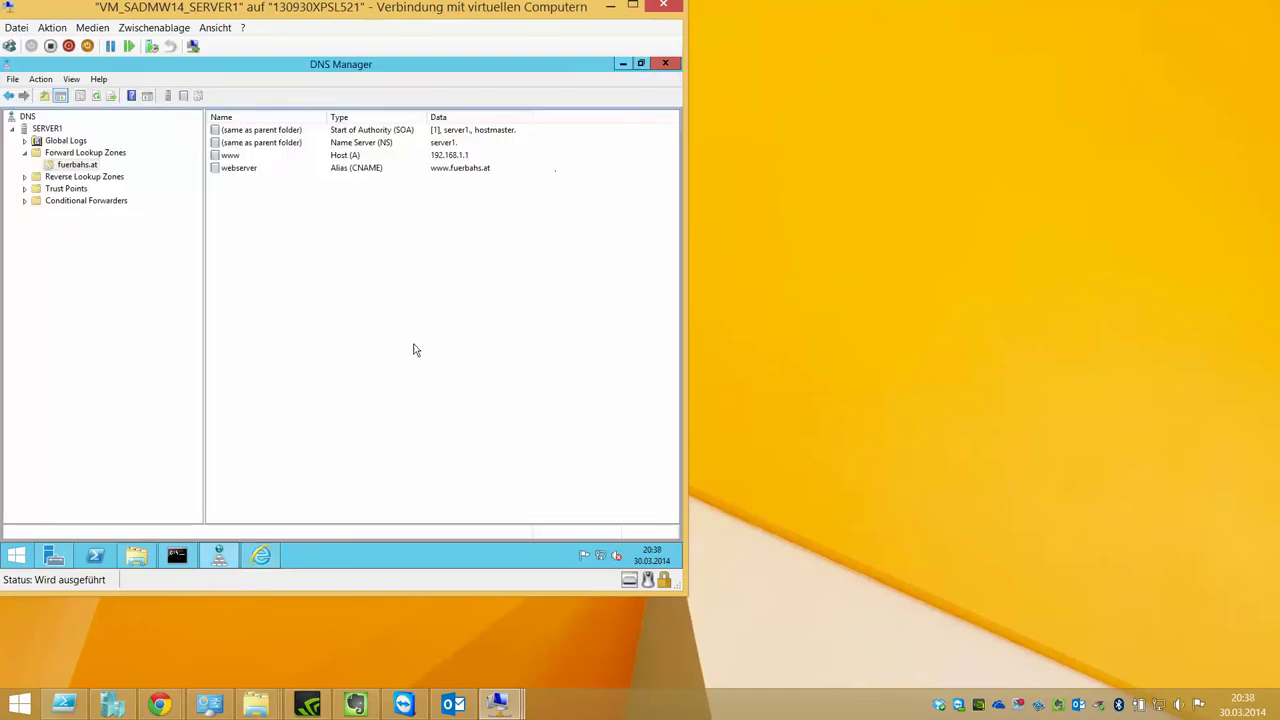
Switch to the Command Prompt and run nslookup for the undefined host wwkodkods.fuerbahs.at
{"action": "left_click", "coordinate": [180, 556]}
{"action": "type", "text": "nslookup www"}
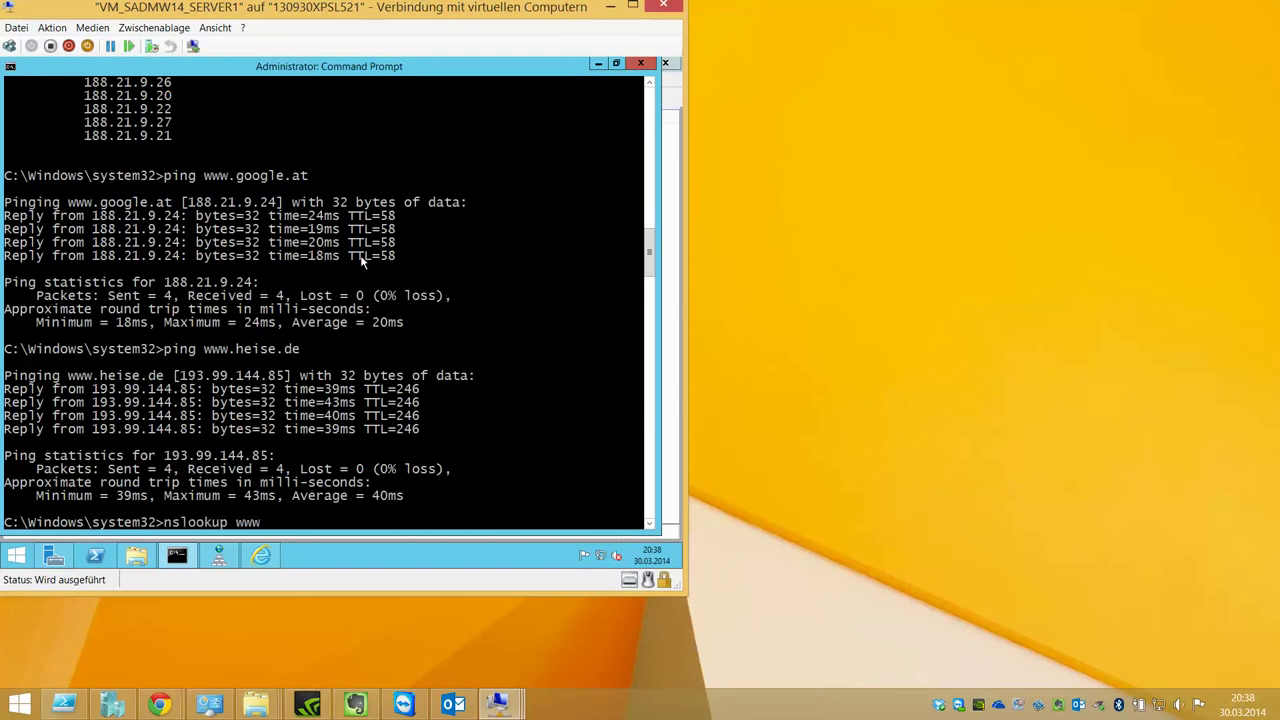
{"action": "key", "text": "BackSpace"}
{"action": "type", "text": "kodkods.fuerbs"}
{"action": "key", "text": "BackSpace"}
{"action": "type", "text": "ahs.at"}
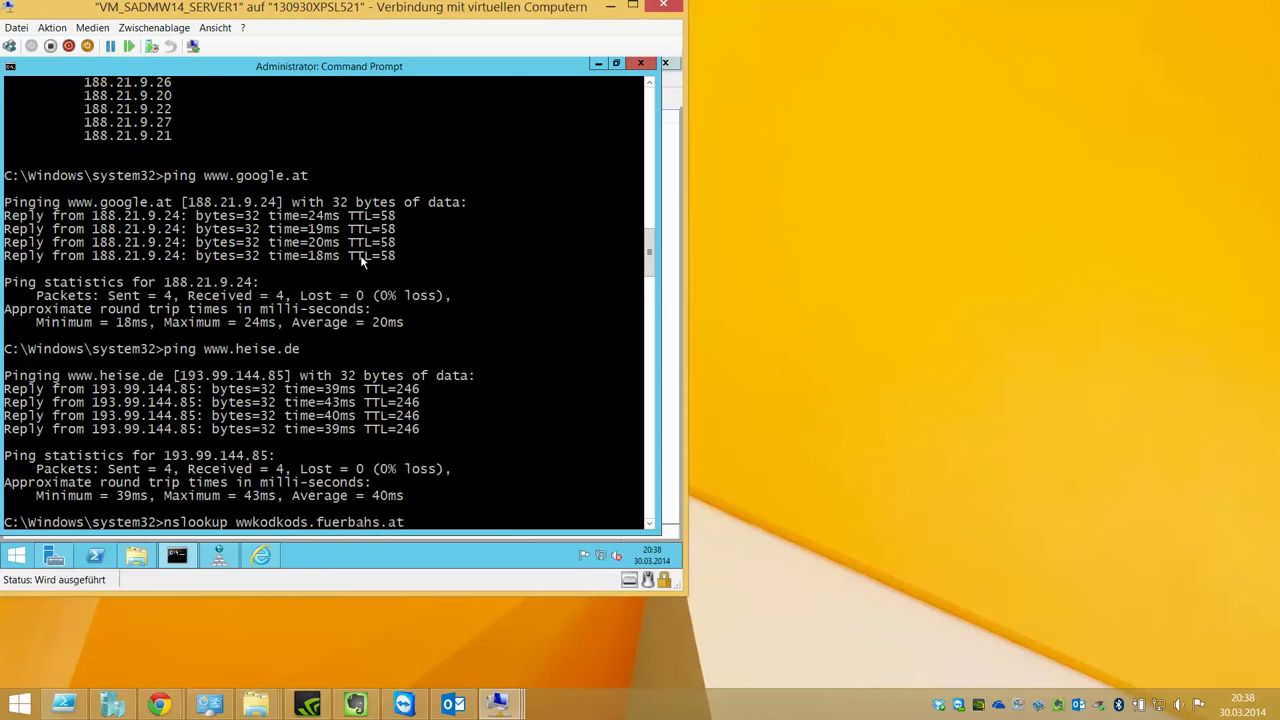
{"action": "key", "text": "Return"}
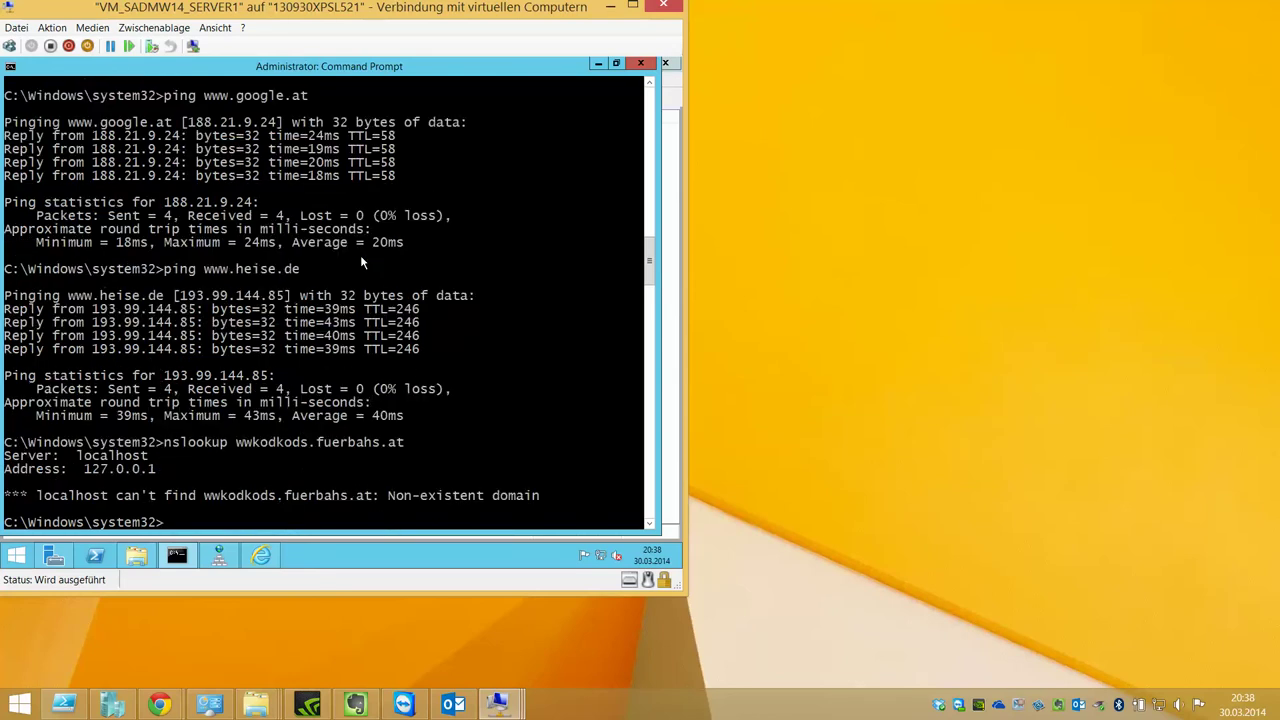
{"action": "key", "text": "Up"}
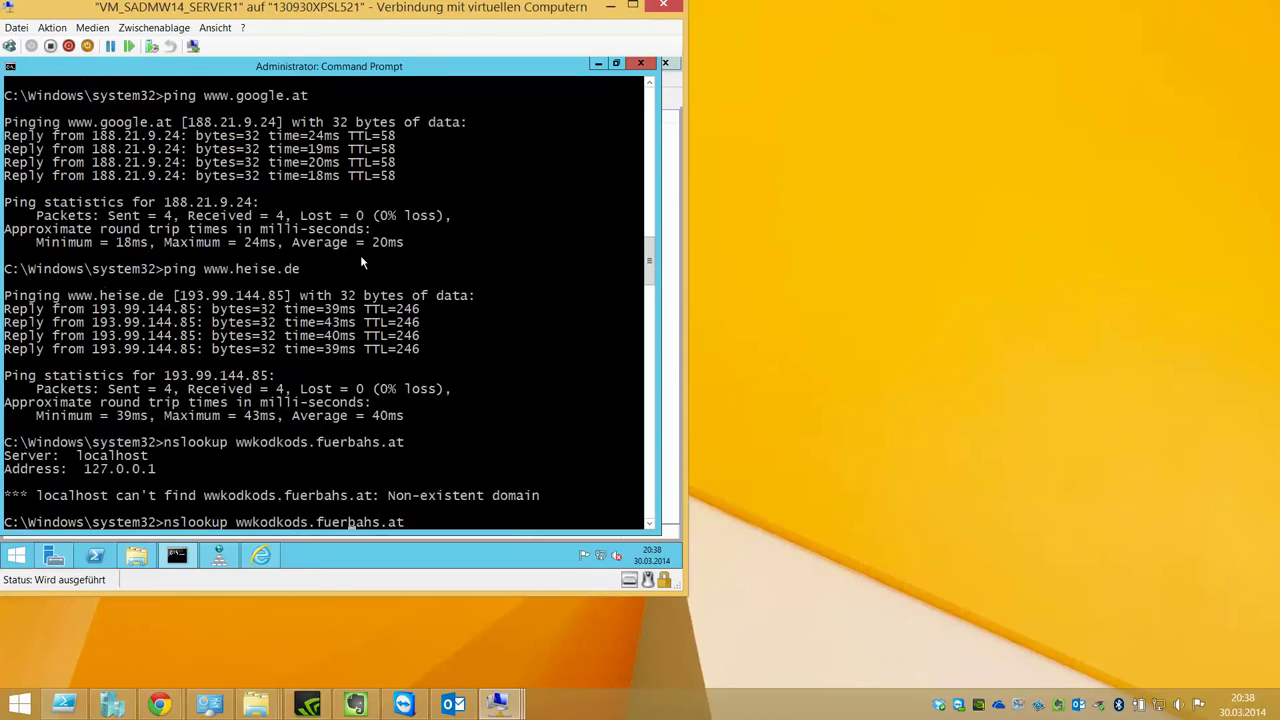
{"action": "key", "text": "BackSpace"}
{"action": "key", "text": "BackSpace"}
{"action": "key", "text": "BackSpace"}
{"action": "key", "text": "BackSpace"}
{"action": "key", "text": "BackSpace"}
{"action": "key", "text": "BackSpace"}
{"action": "key", "text": "BackSpace"}
{"action": "type", "text": "w"}
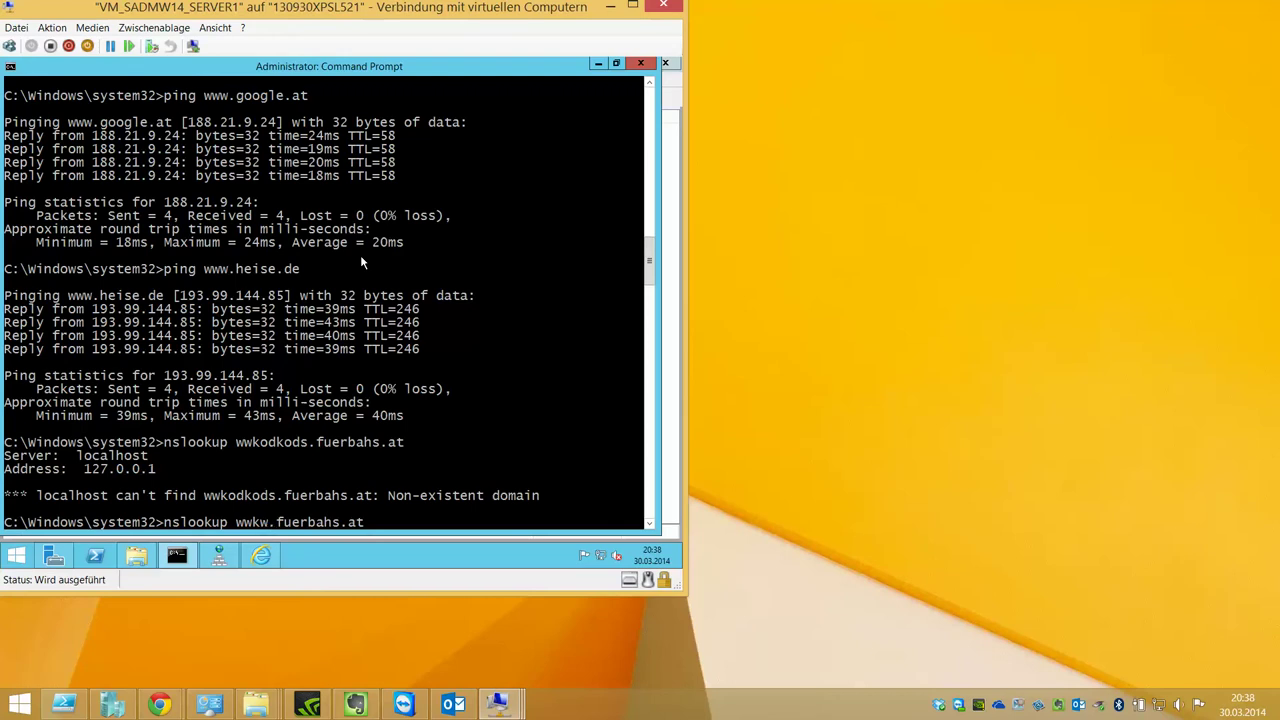
{"action": "key", "text": "Return"}
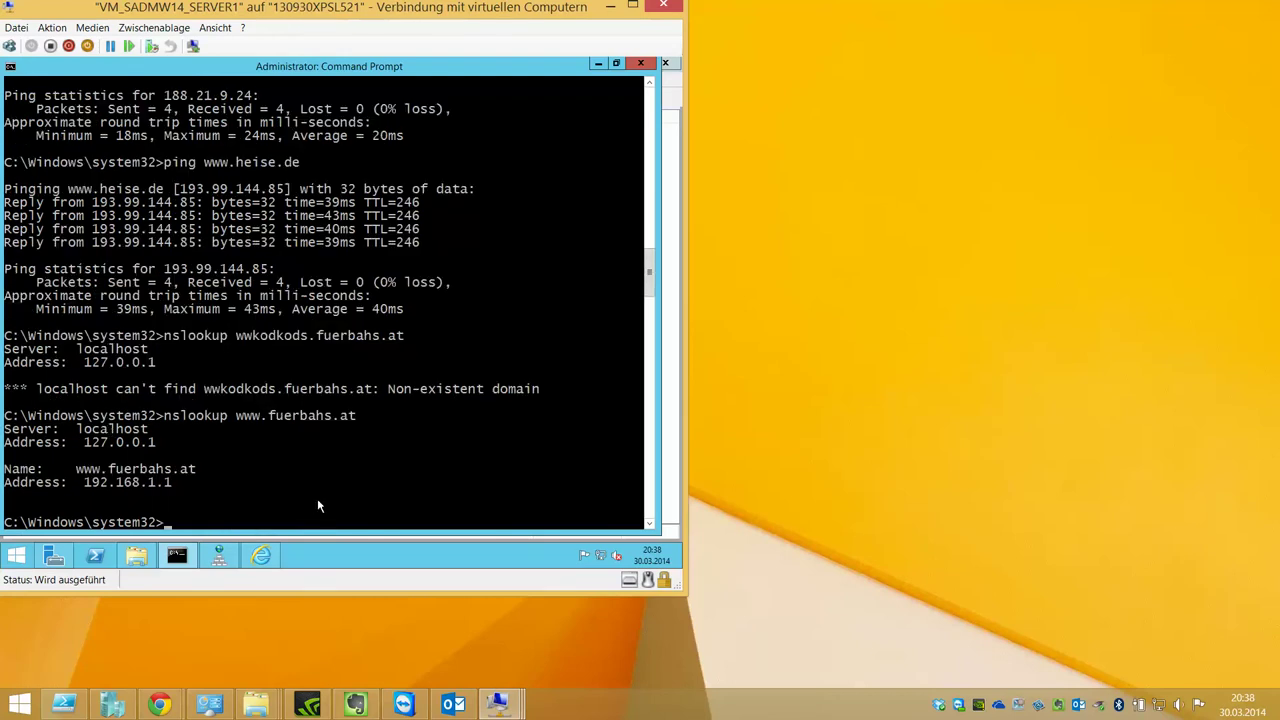
Change the previous nslookup command to query webserver.fuerbahs.at and run it
{"action": "key", "text": "Up"}
{"action": "key", "text": "Left"}
{"action": "key", "text": "Left"}
{"action": "key", "text": "Left"}
{"action": "key", "text": "Left"}
{"action": "key", "text": "Left"}
{"action": "key", "text": "Left"}
{"action": "key", "text": "BackSpace"}
{"action": "key", "text": "BackSpace"}
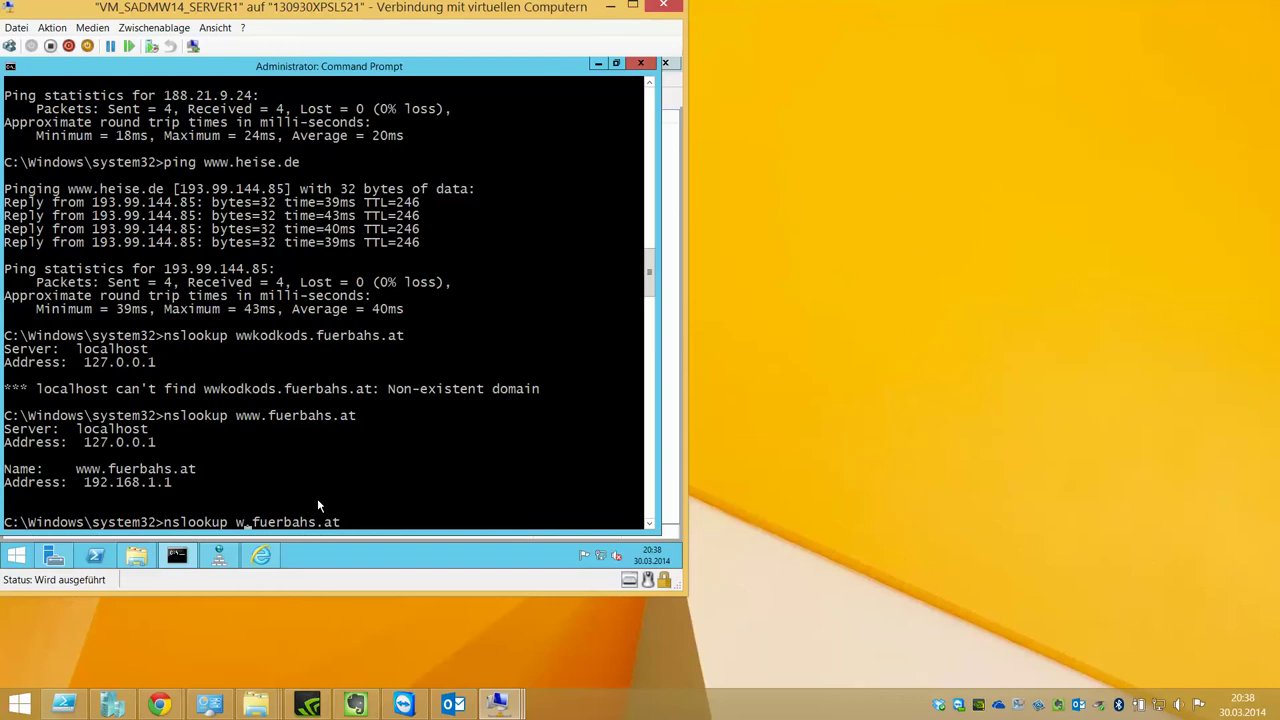
{"action": "type", "text": "eb"}
{"action": "type", "text": "server"}
{"action": "key", "text": "Return"}
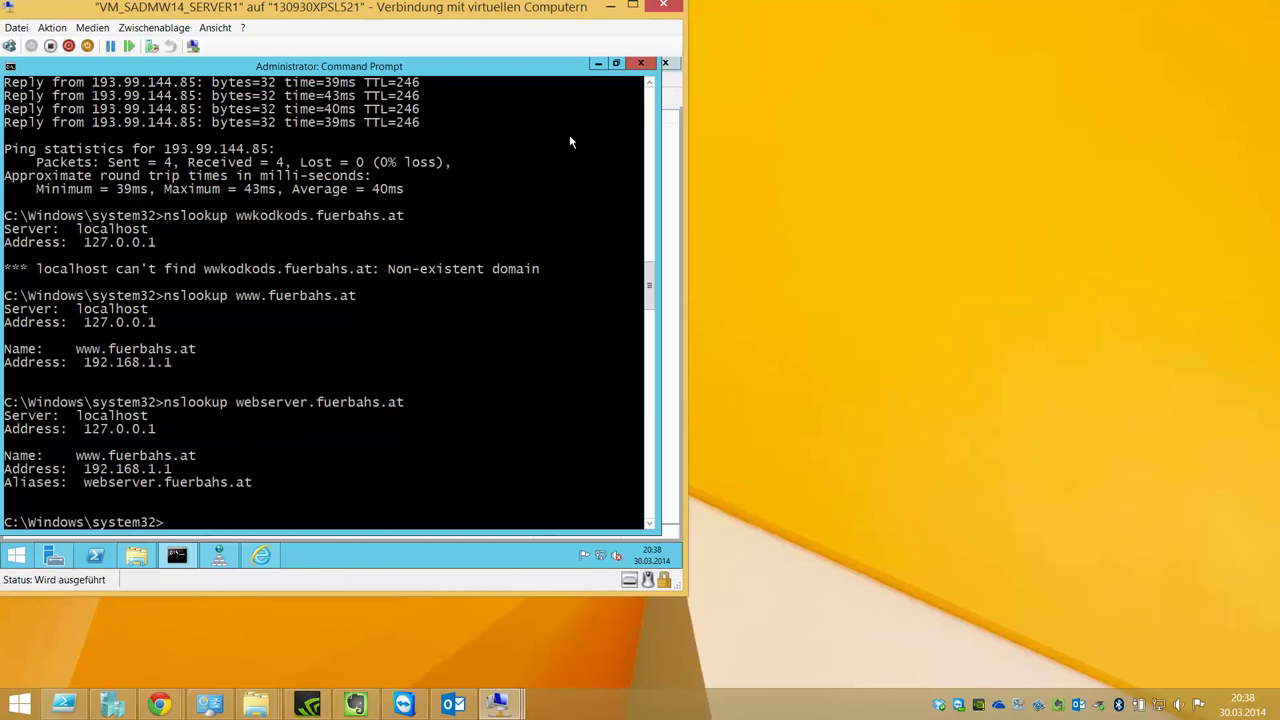
Turn the previous nslookup command into ping webserver.fuerbahs.at and run it
{"action": "key", "text": "Up"}
{"action": "key", "text": "Left"}
{"action": "key", "text": "Left"}
{"action": "key", "text": "Left"}
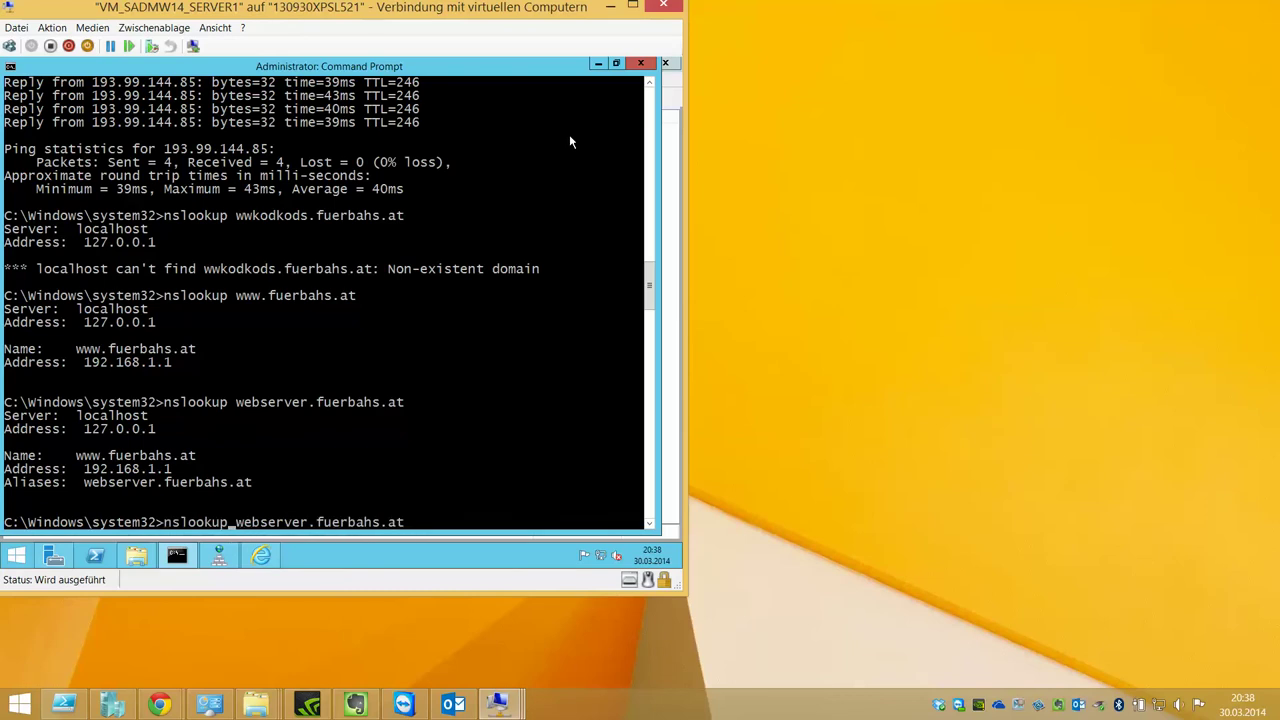
{"action": "key", "text": "BackSpace"}
{"action": "key", "text": "BackSpace"}
{"action": "key", "text": "BackSpace"}
{"action": "key", "text": "BackSpace"}
{"action": "key", "text": "BackSpace"}
{"action": "key", "text": "BackSpace"}
{"action": "key", "text": "BackSpace"}
{"action": "key", "text": "BackSpace"}
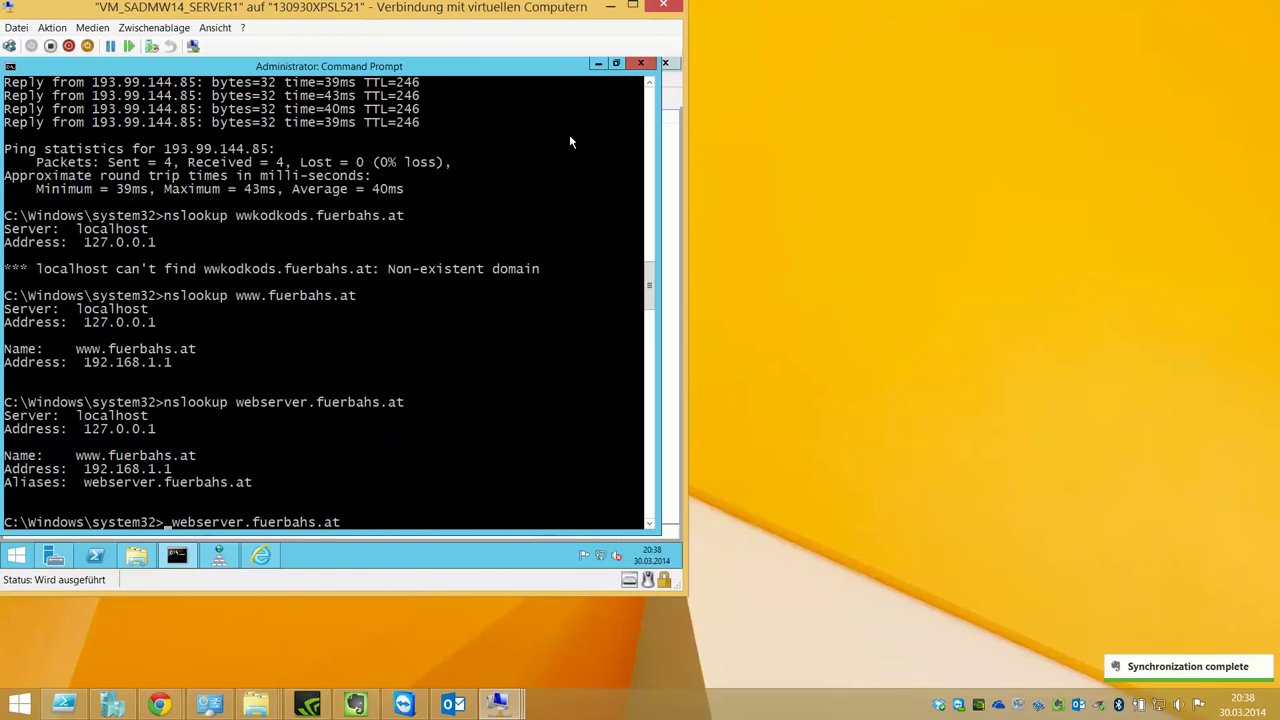
{"action": "type", "text": "ping"}
{"action": "key", "text": "Return"}
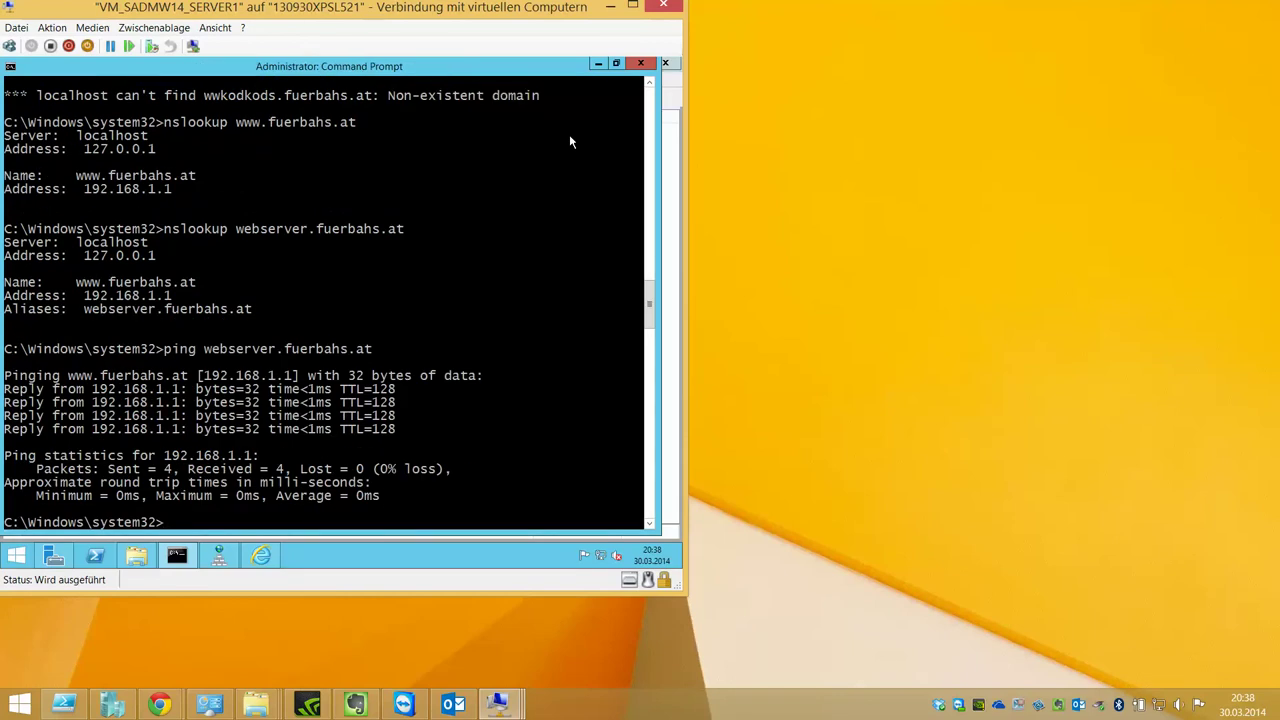
Return to DNS Manager and view the new Mail Exchanger (MX) record form for fuerbahs.at without creating a record
{"action": "left_click", "coordinate": [598, 63]}
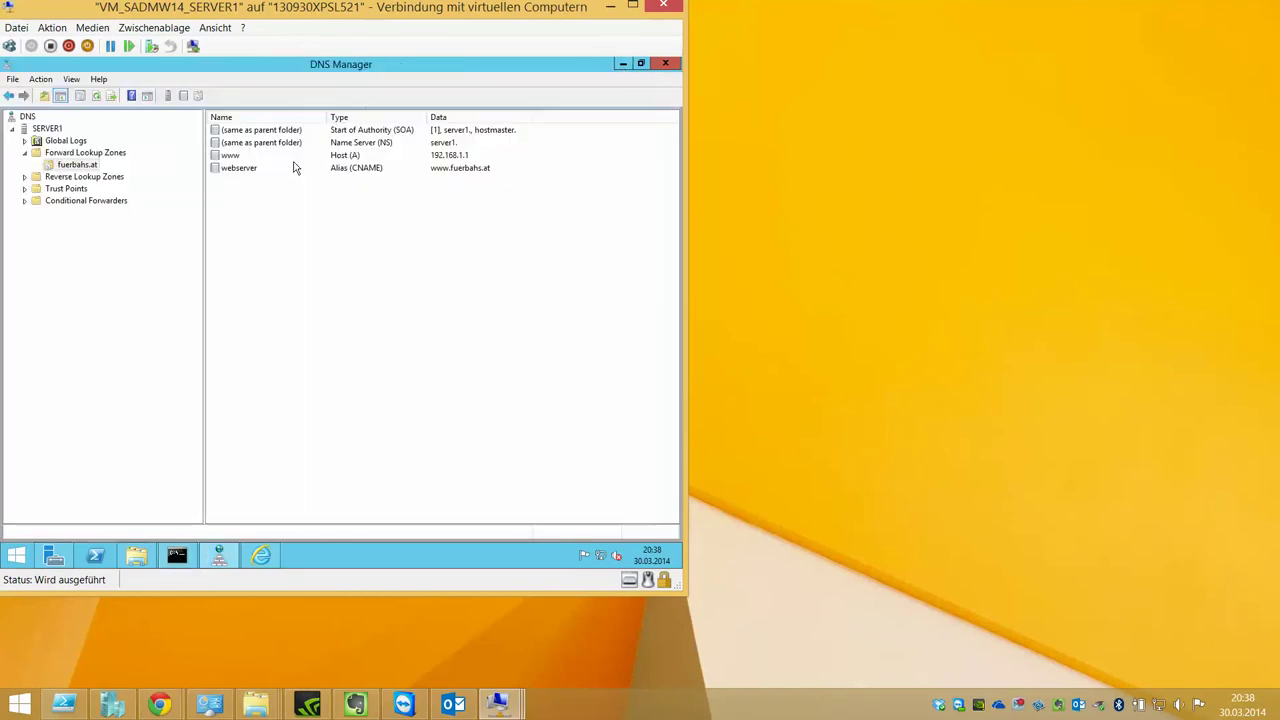
{"action": "right_click", "coordinate": [238, 181]}
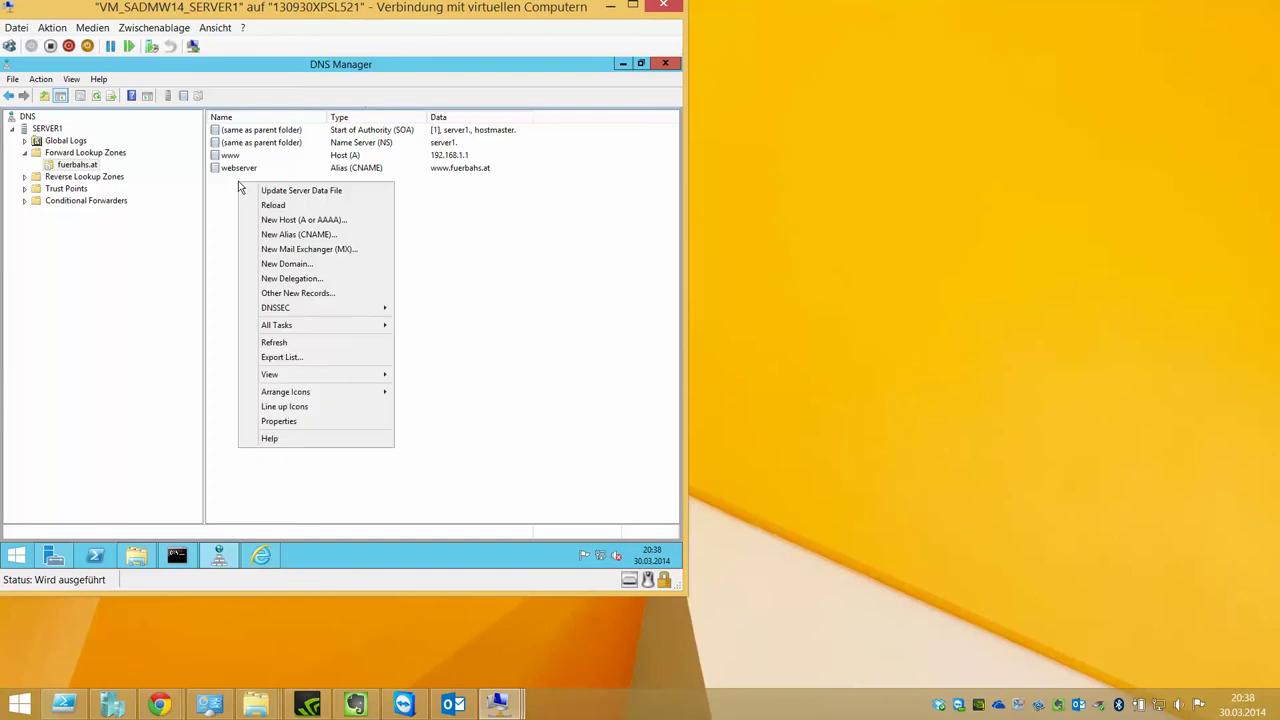
{"action": "left_click", "coordinate": [341, 257]}
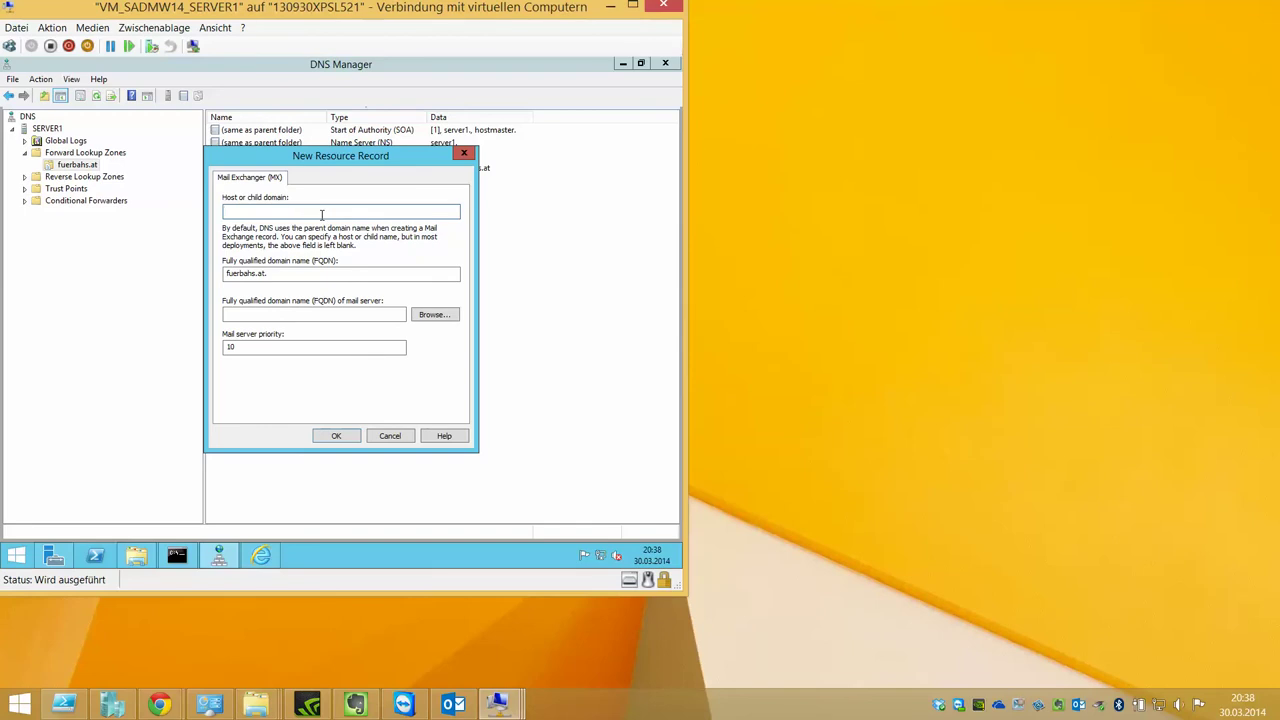
{"action": "left_click", "coordinate": [393, 438]}
{"action": "right_click", "coordinate": [290, 248]}
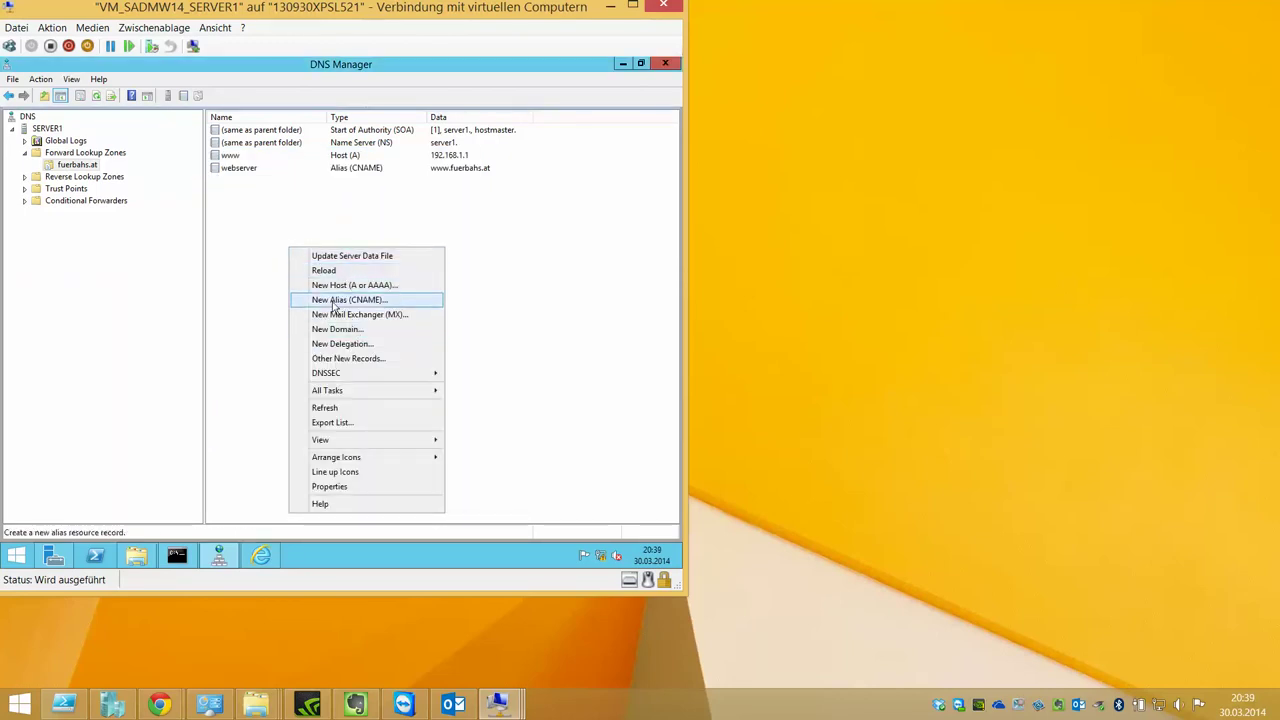
Show the Reverse Lookup Zones, and switch to the Command Prompt to run nslookup for 192.168.1.1
{"action": "left_click", "coordinate": [98, 184]}
{"action": "left_click", "coordinate": [97, 180]}
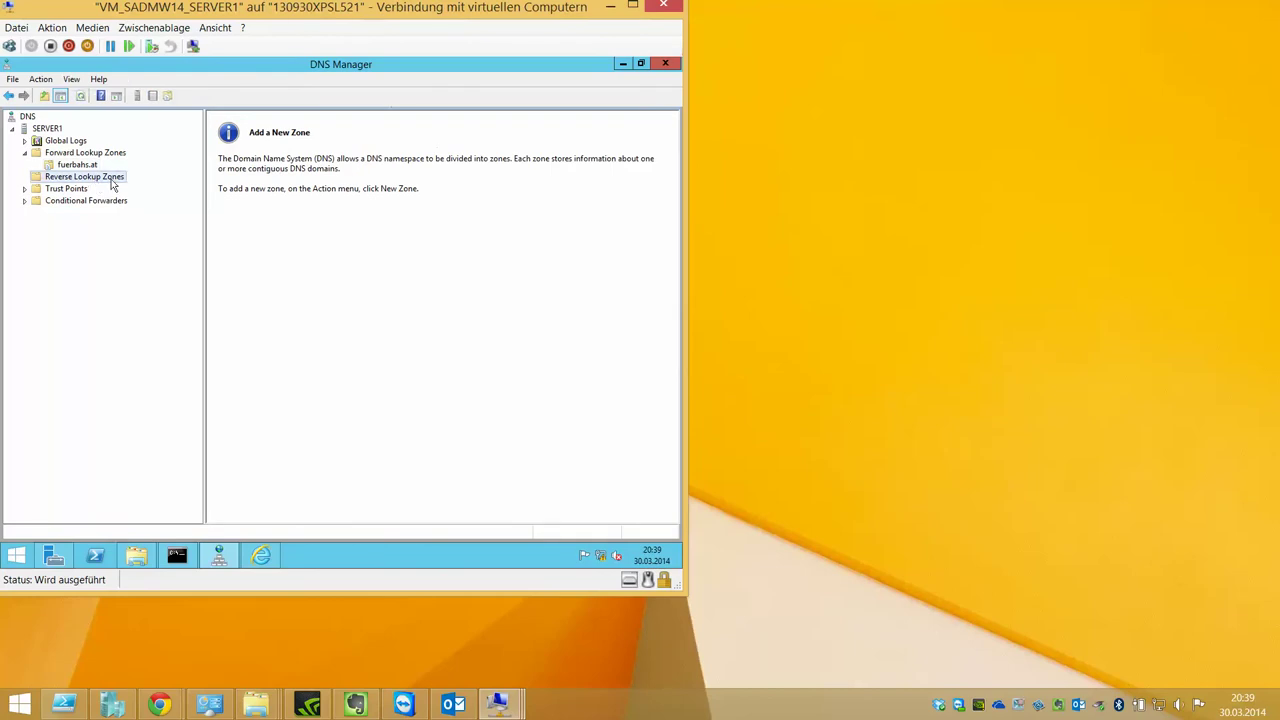
{"action": "left_click", "coordinate": [175, 551]}
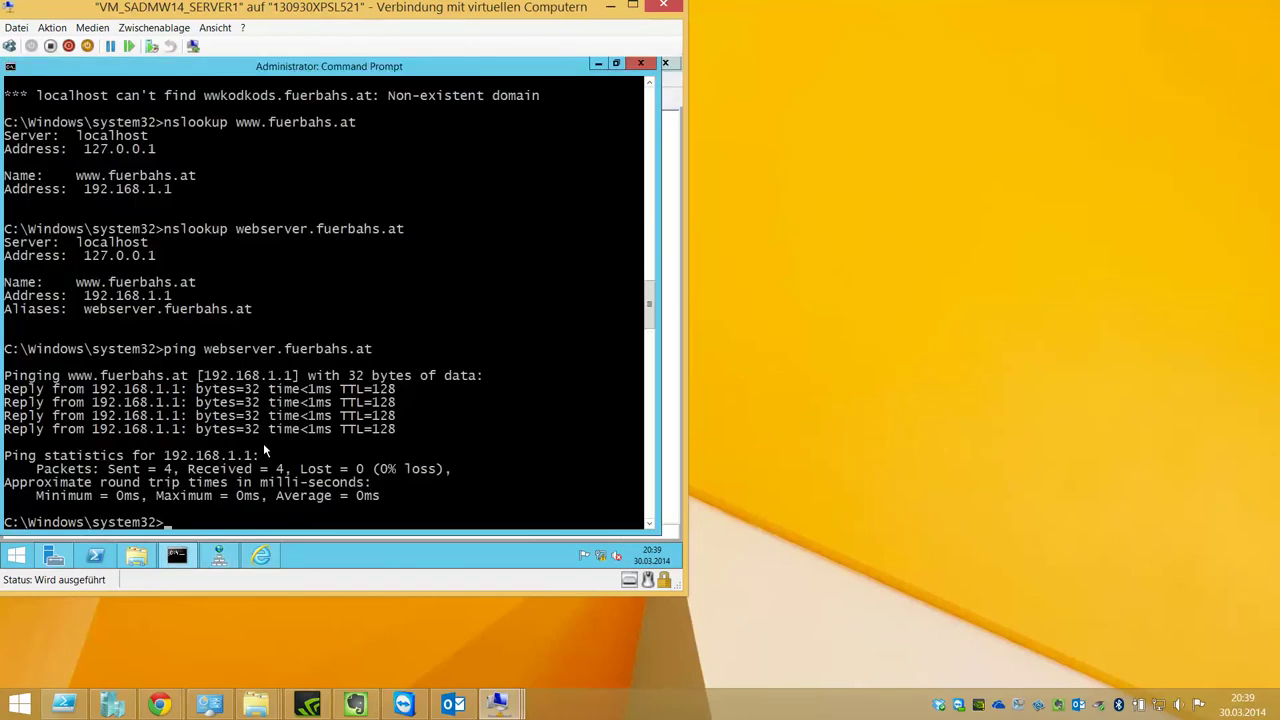
{"action": "key", "text": "Up"}
{"action": "key", "text": "Up"}
{"action": "key", "text": "Up"}
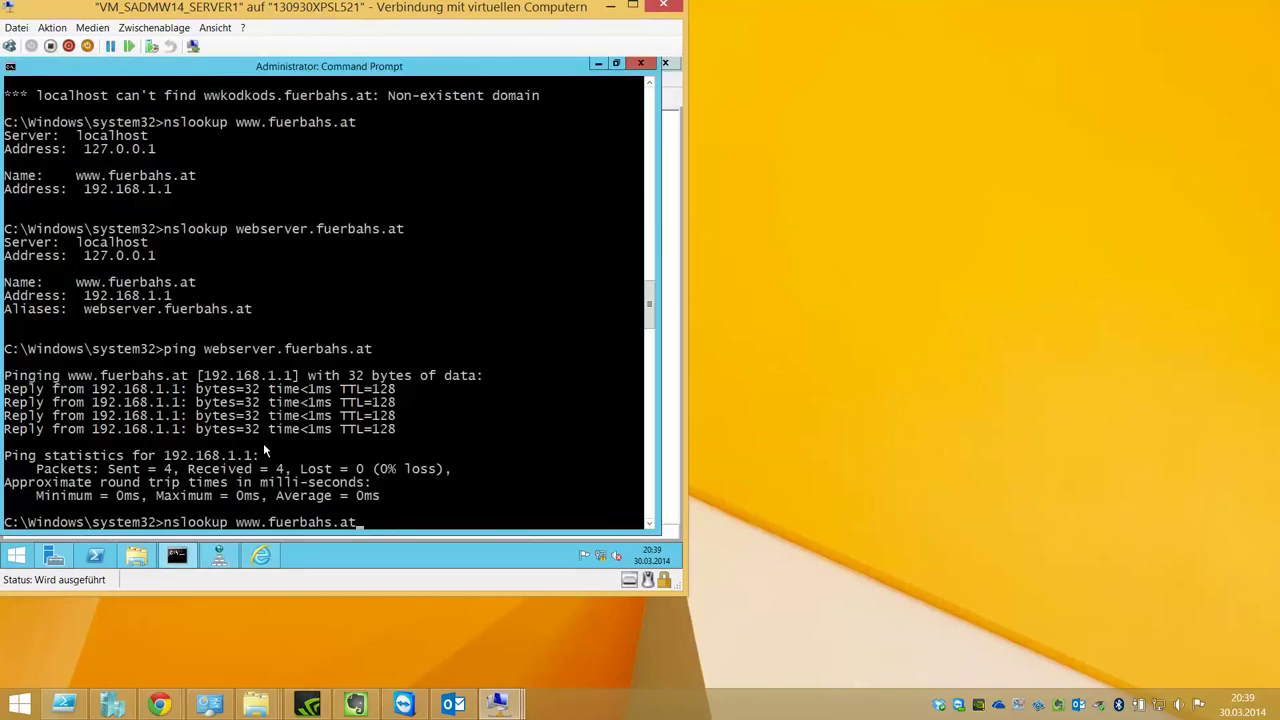
{"action": "key", "text": "BackSpace"}
{"action": "key", "text": "BackSpace"}
{"action": "key", "text": "BackSpace"}
{"action": "key", "text": "BackSpace"}
{"action": "key", "text": "BackSpace"}
{"action": "key", "text": "BackSpace"}
{"action": "key", "text": "BackSpace"}
{"action": "key", "text": "BackSpace"}
{"action": "key", "text": "BackSpace"}
{"action": "key", "text": "BackSpace"}
{"action": "key", "text": "BackSpace"}
{"action": "key", "text": "BackSpace"}
{"action": "key", "text": "BackSpace"}
{"action": "key", "text": "BackSpace"}
{"action": "key", "text": "BackSpace"}
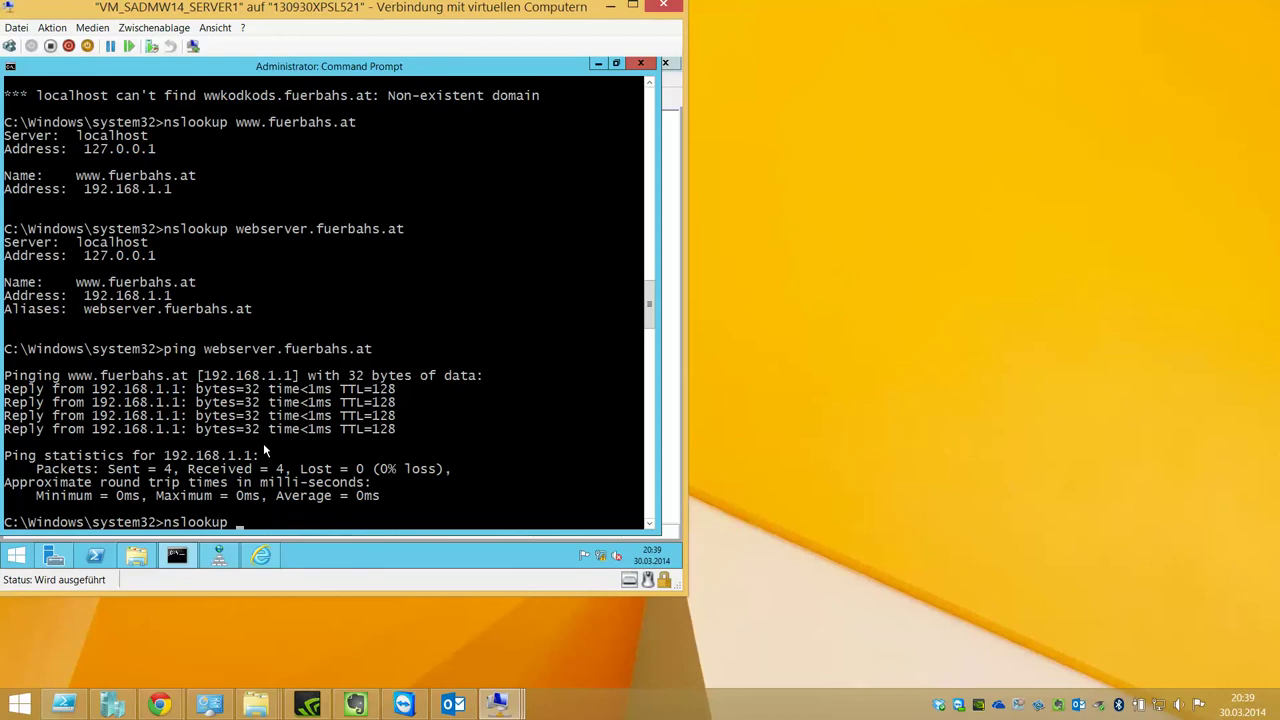
{"action": "type", "text": "192.168.1.1"}
{"action": "key", "text": "Return"}
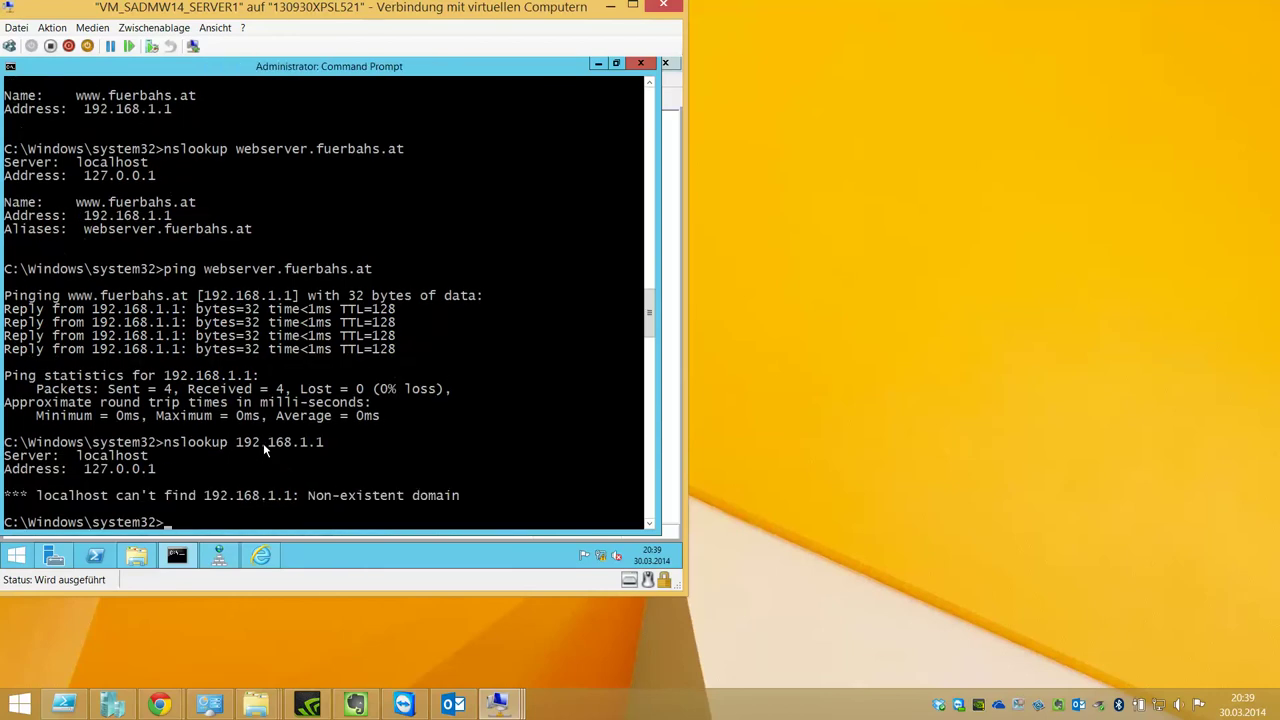
Return to DNS Manager and start a new primary zone for IPv4 reverse lookup
{"action": "left_click", "coordinate": [598, 63]}
{"action": "right_click", "coordinate": [104, 177]}
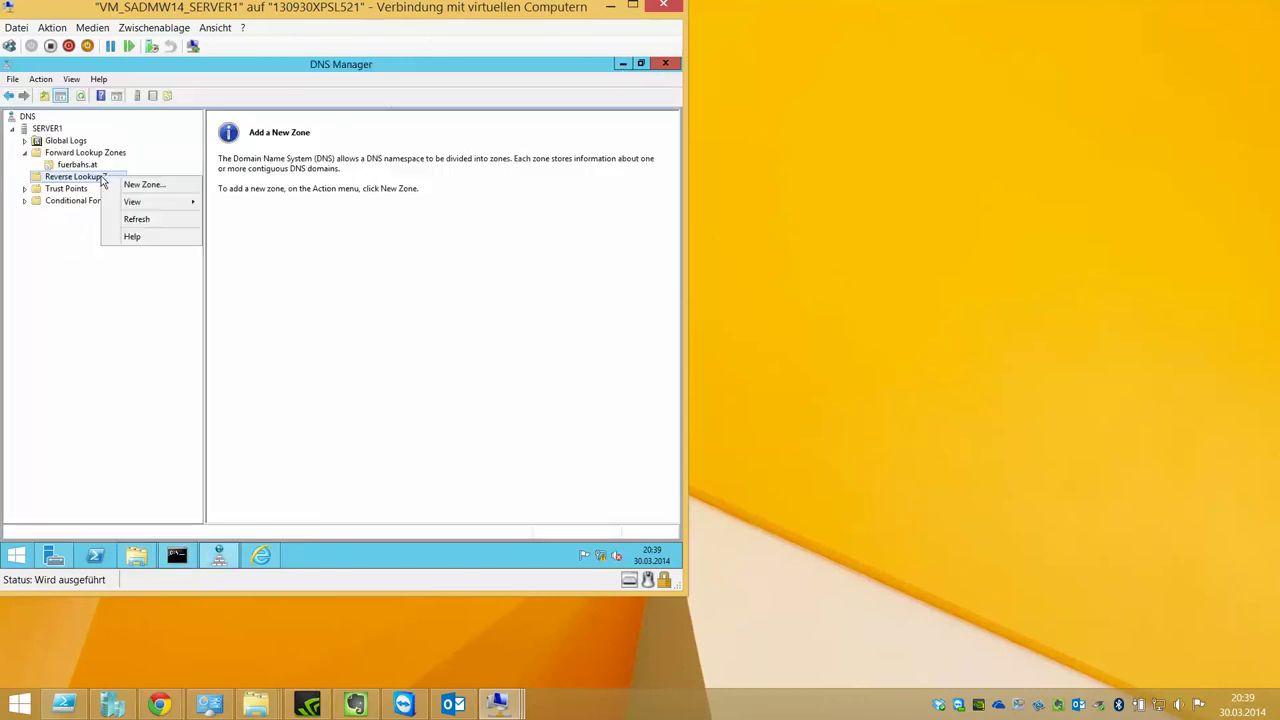
{"action": "left_click", "coordinate": [118, 187]}
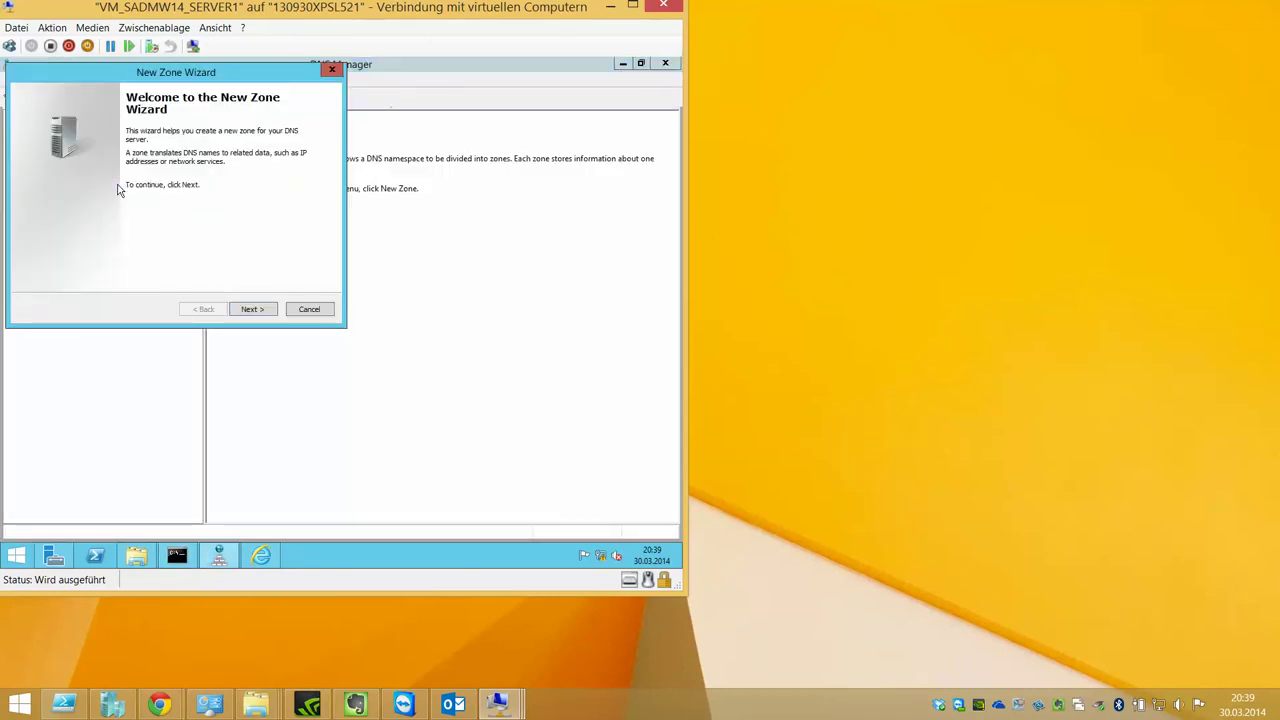
{"action": "key", "text": "Return"}
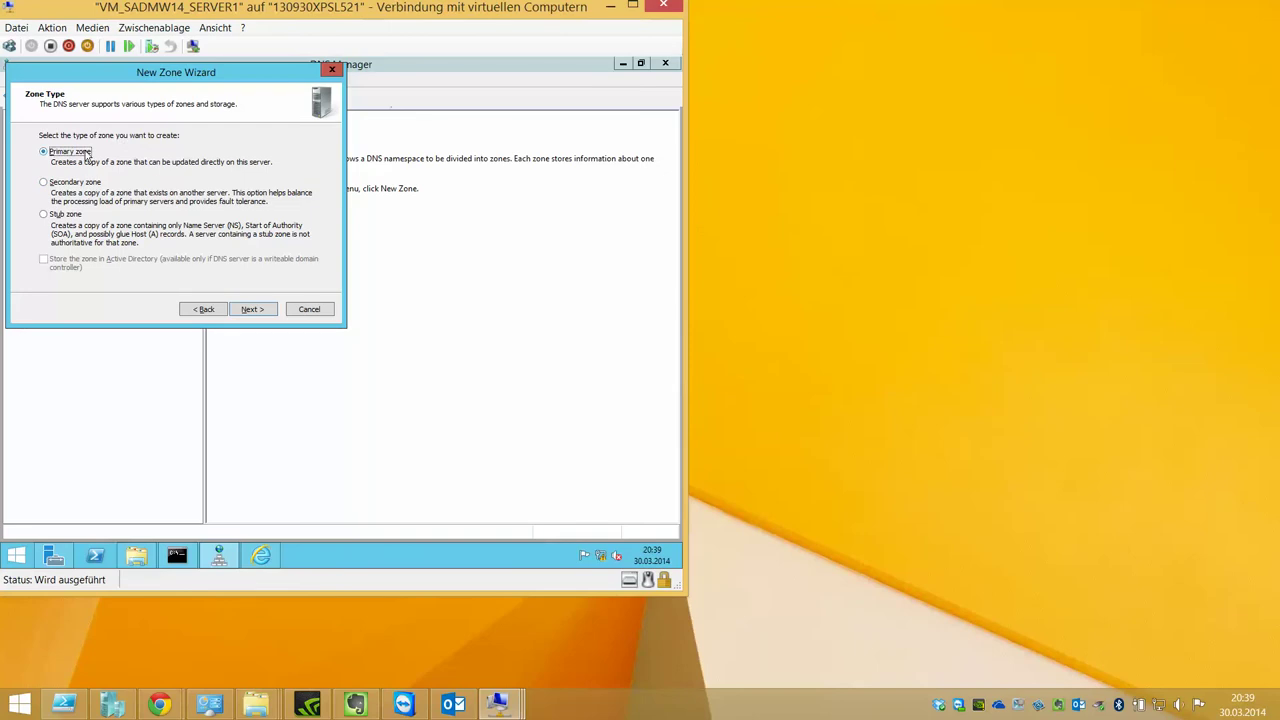
{"action": "key", "text": "Return"}
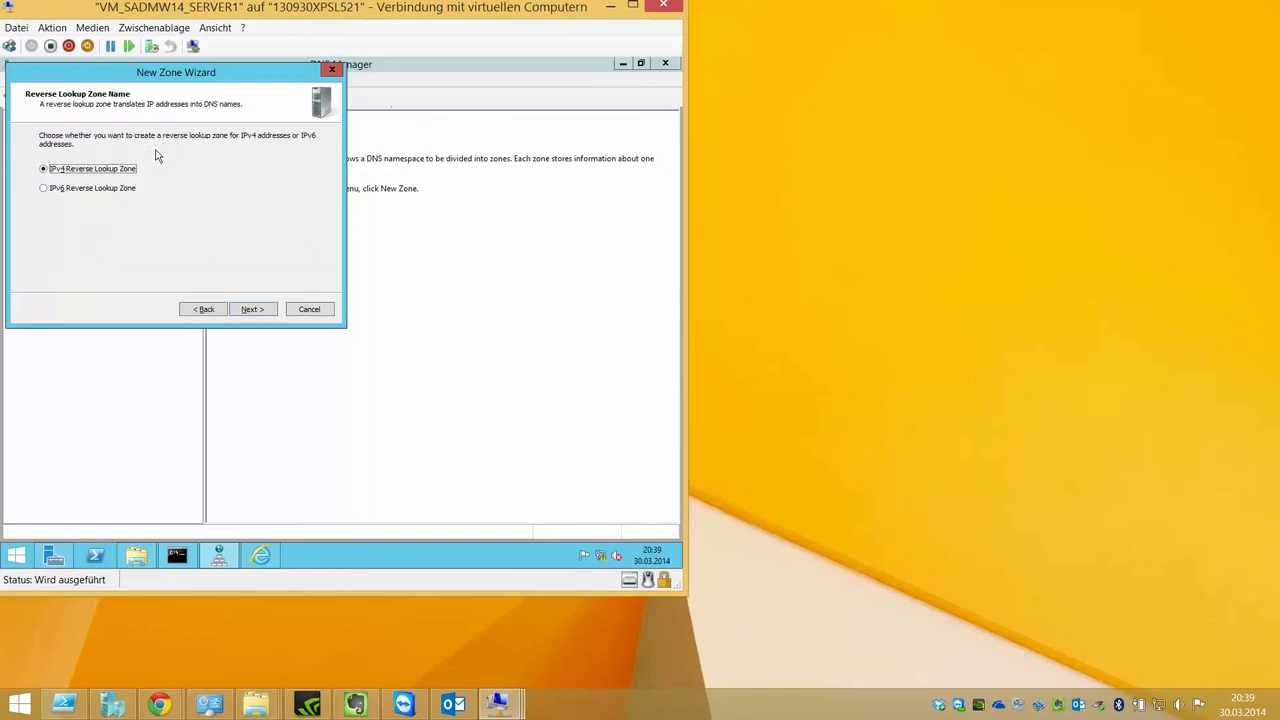
{"action": "key", "text": "Return"}
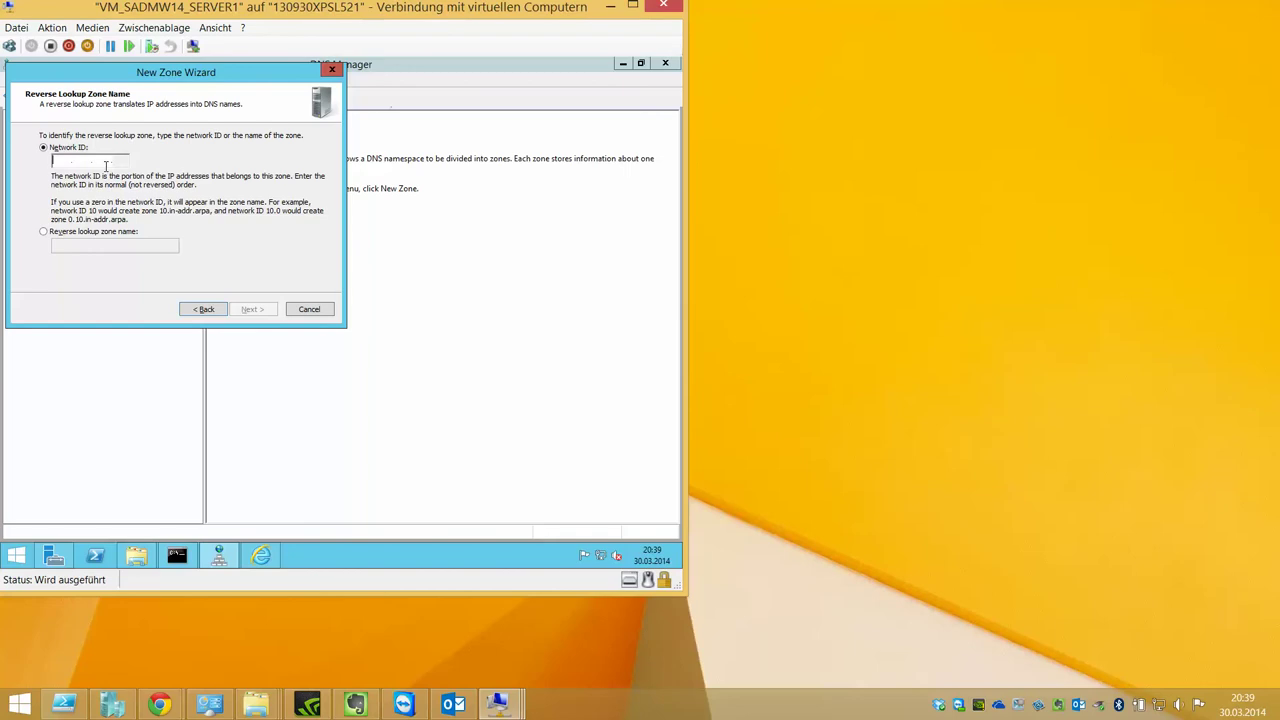
Check the server address in the Command Prompt, and set the reverse zone's network ID to 192.168.1
{"action": "left_click", "coordinate": [177, 556]}
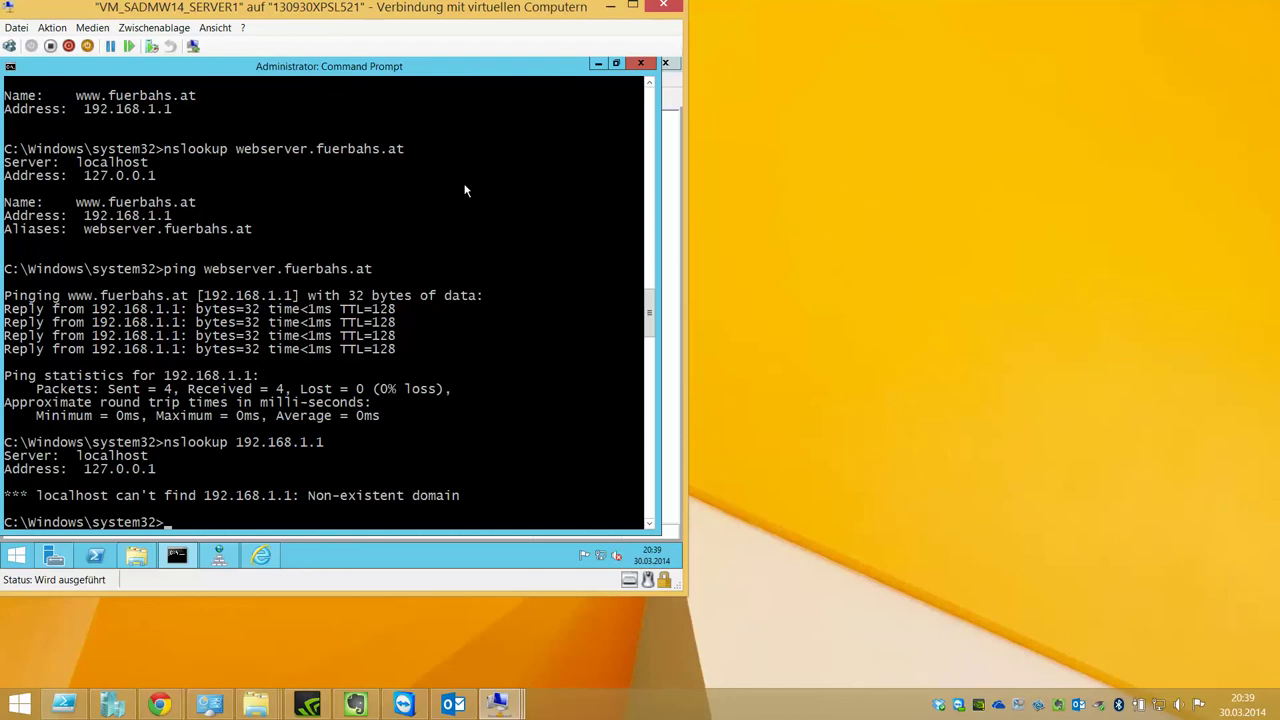
{"action": "left_click", "coordinate": [597, 64]}
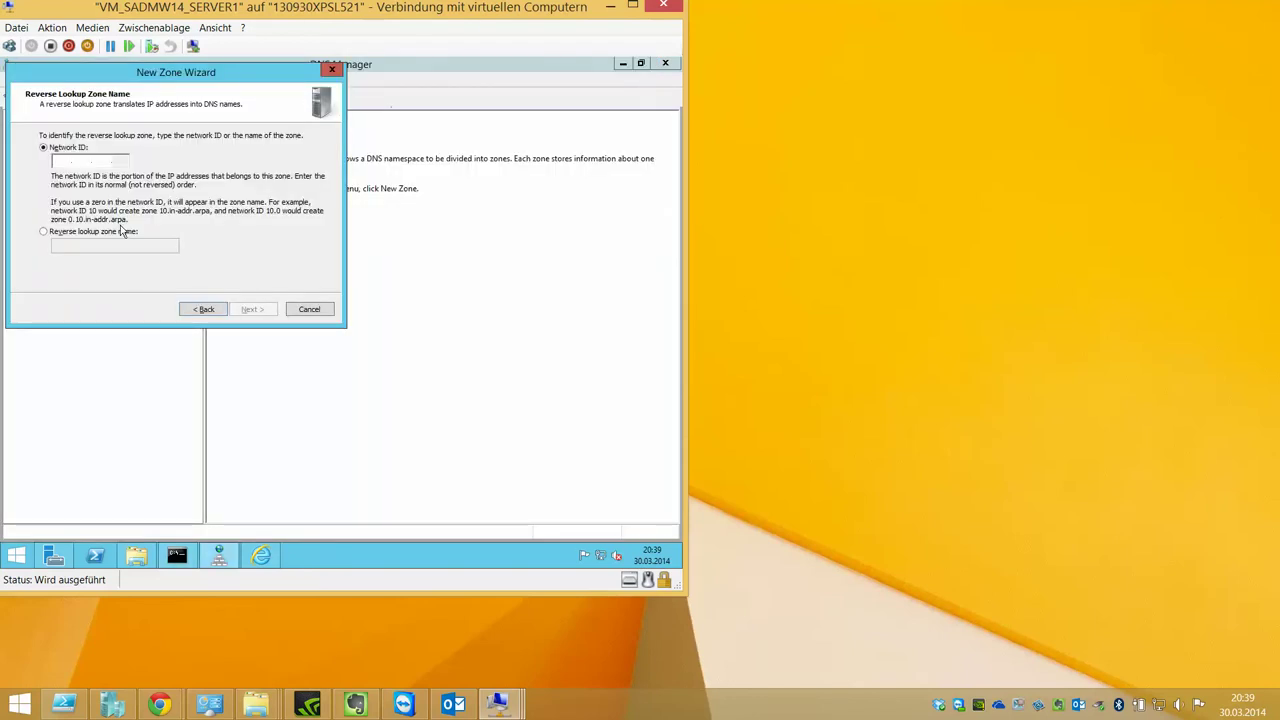
{"action": "type", "text": "192.168.1."}
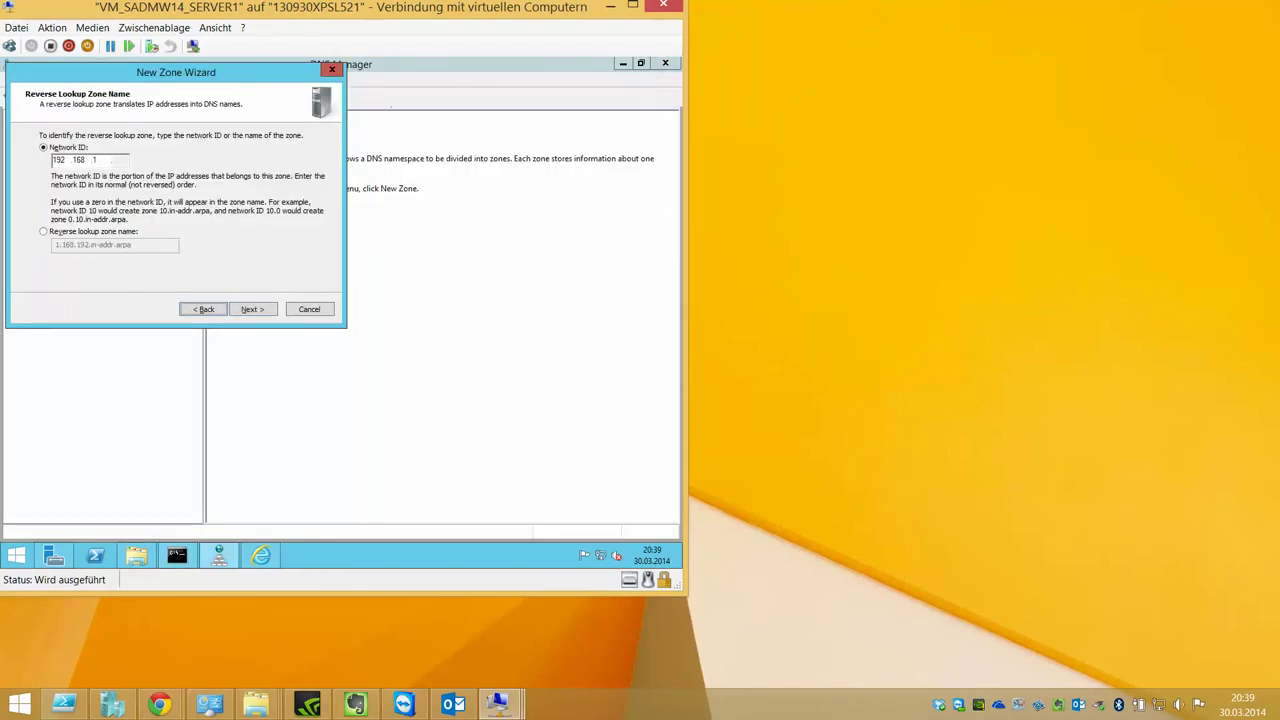
{"action": "left_click", "coordinate": [210, 159]}
{"action": "key", "text": "Return"}
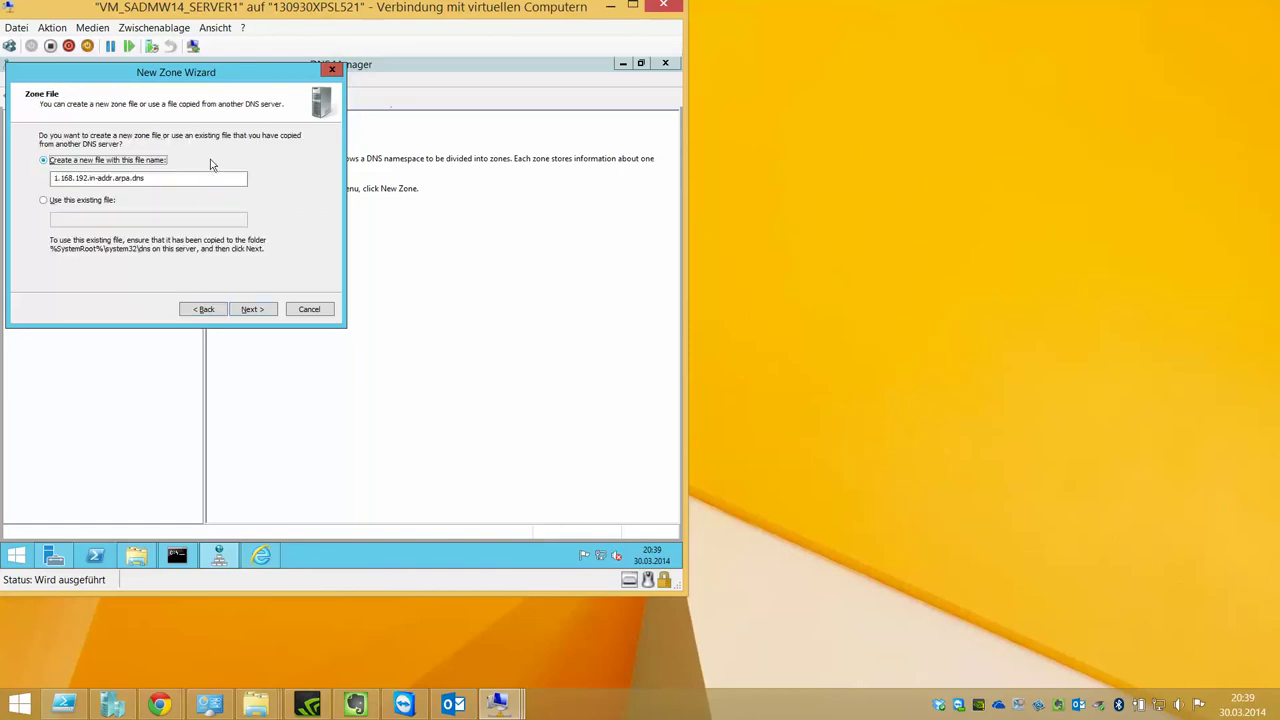
Accept the zone file 1.168.192.in-addr.arpa.dns and finish the reverse zone with both nonsecure and secure dynamic updates allowed
{"action": "key", "text": "Return"}
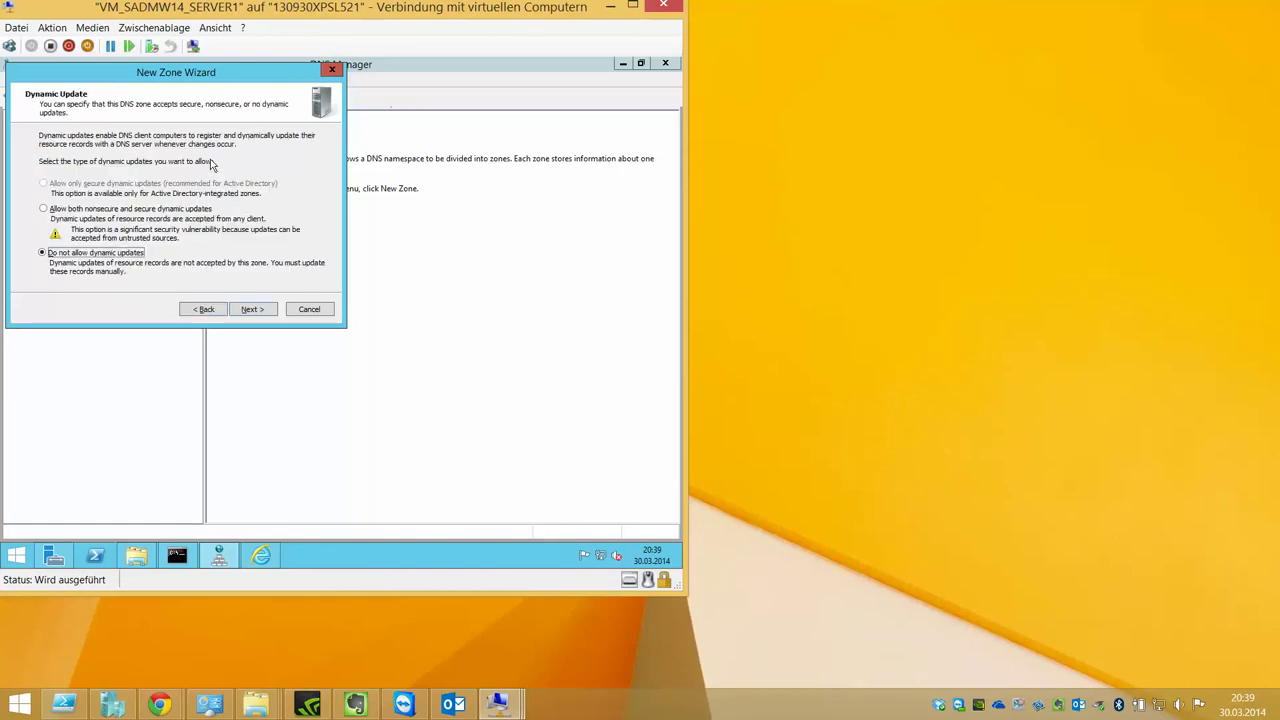
{"action": "left_click", "coordinate": [121, 212]}
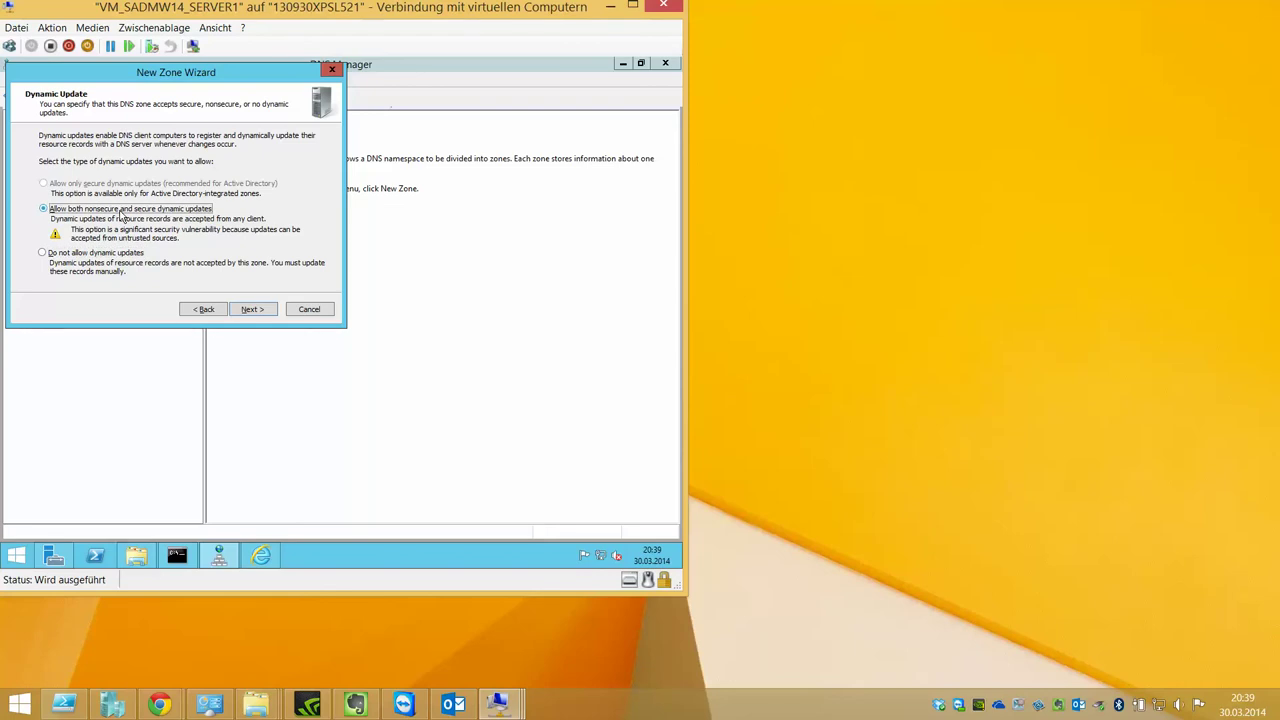
{"action": "key", "text": "Return"}
{"action": "key", "text": "Return"}
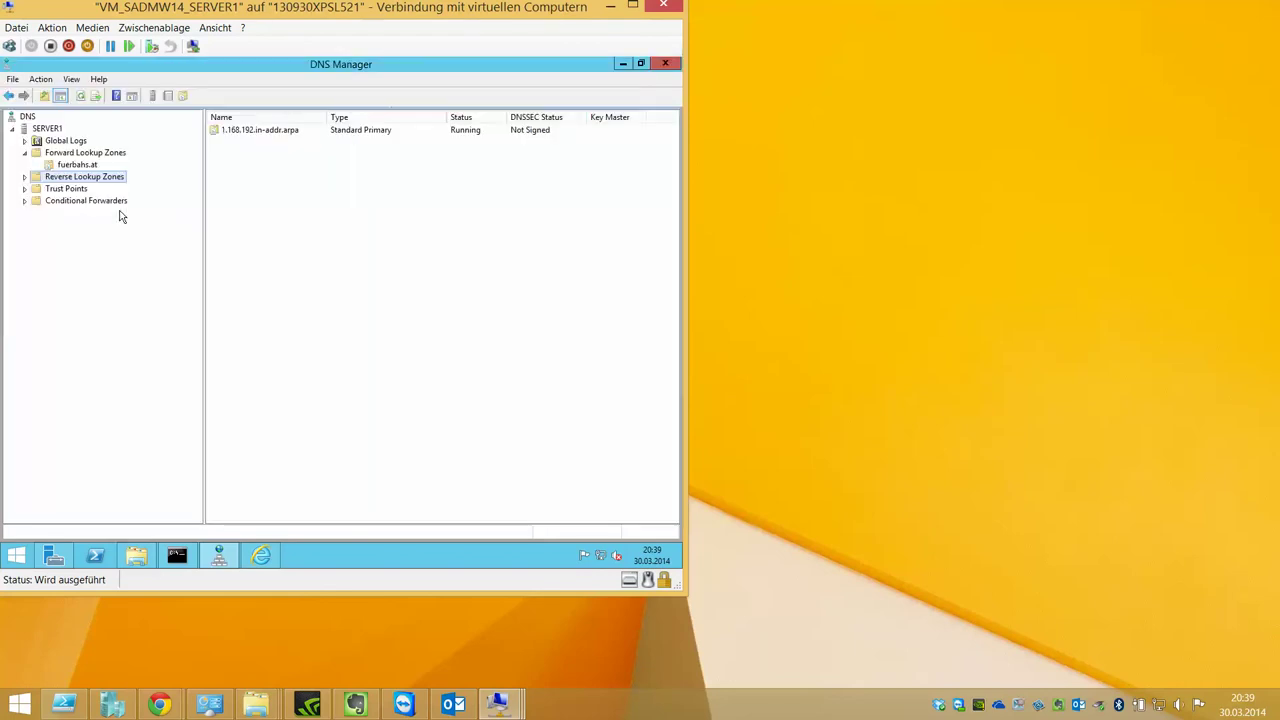
Open the 1.168.192.in-addr.arpa zone and start a new pointer (PTR) record with host IP address 192.168.1.1
{"action": "double_click", "coordinate": [116, 180]}
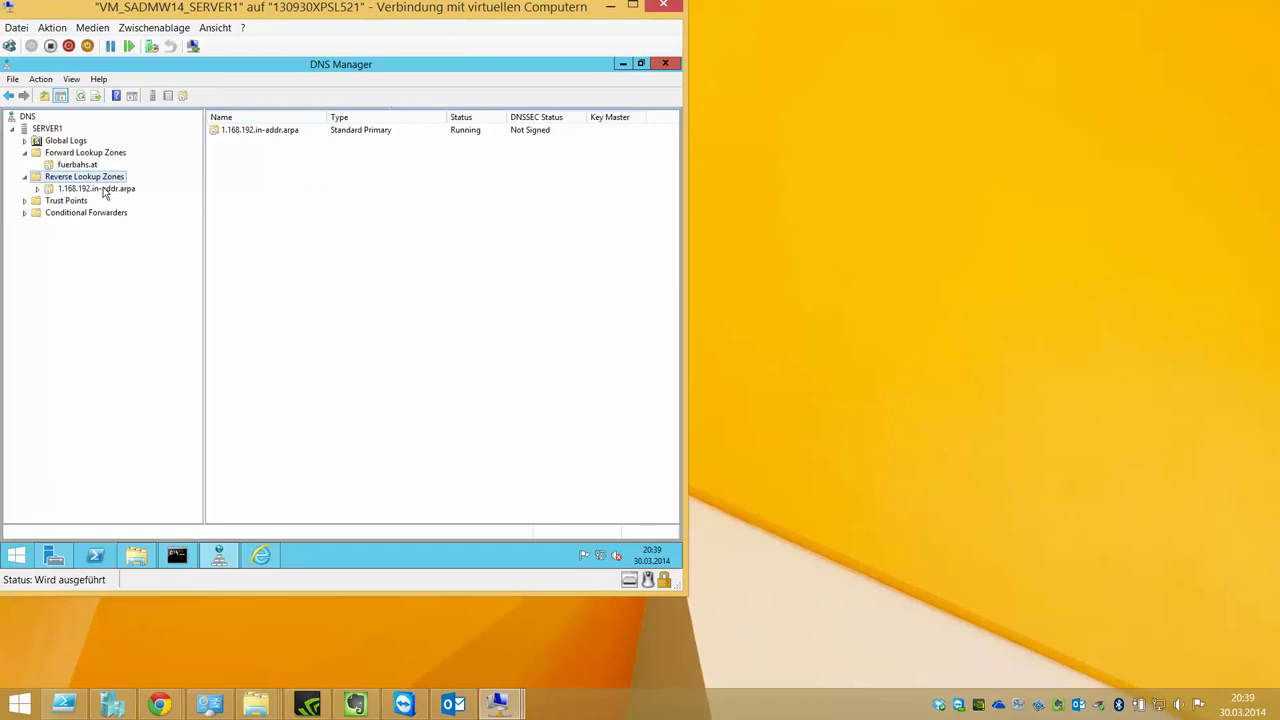
{"action": "left_click", "coordinate": [104, 191]}
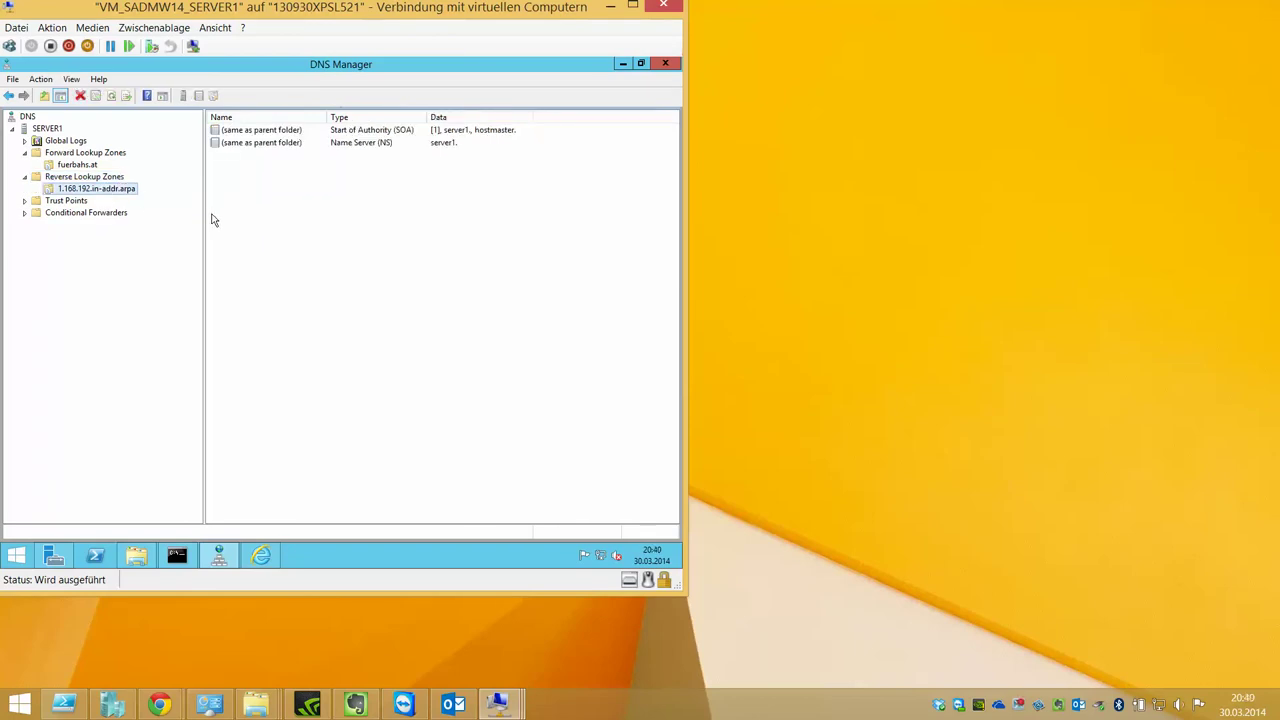
{"action": "left_click", "coordinate": [94, 165]}
{"action": "left_click", "coordinate": [88, 189]}
{"action": "right_click", "coordinate": [268, 190]}
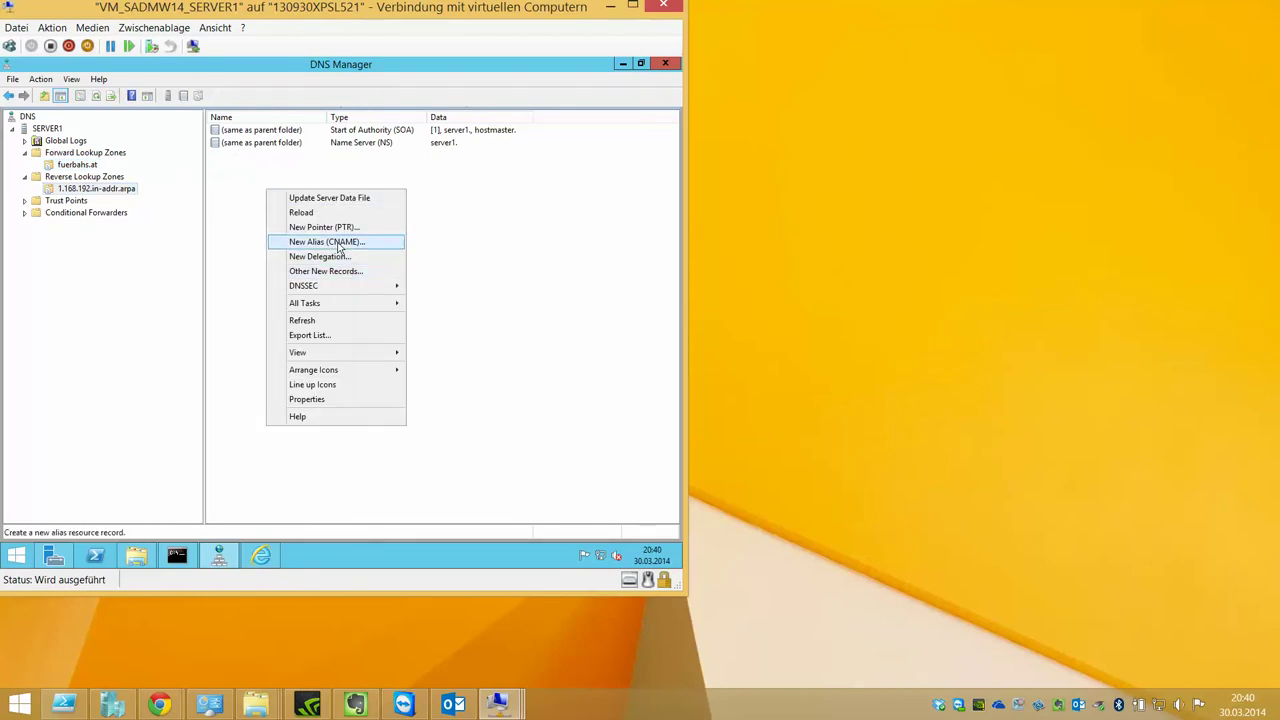
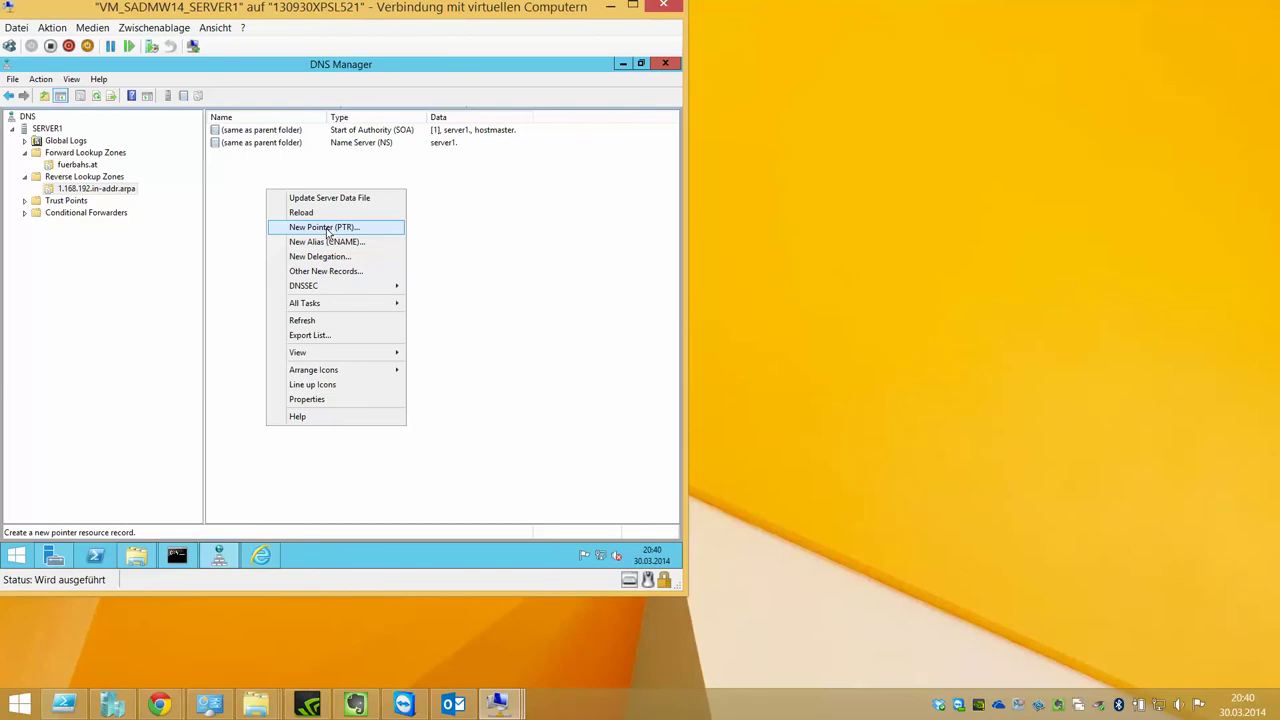
{"action": "left_click", "coordinate": [326, 228]}
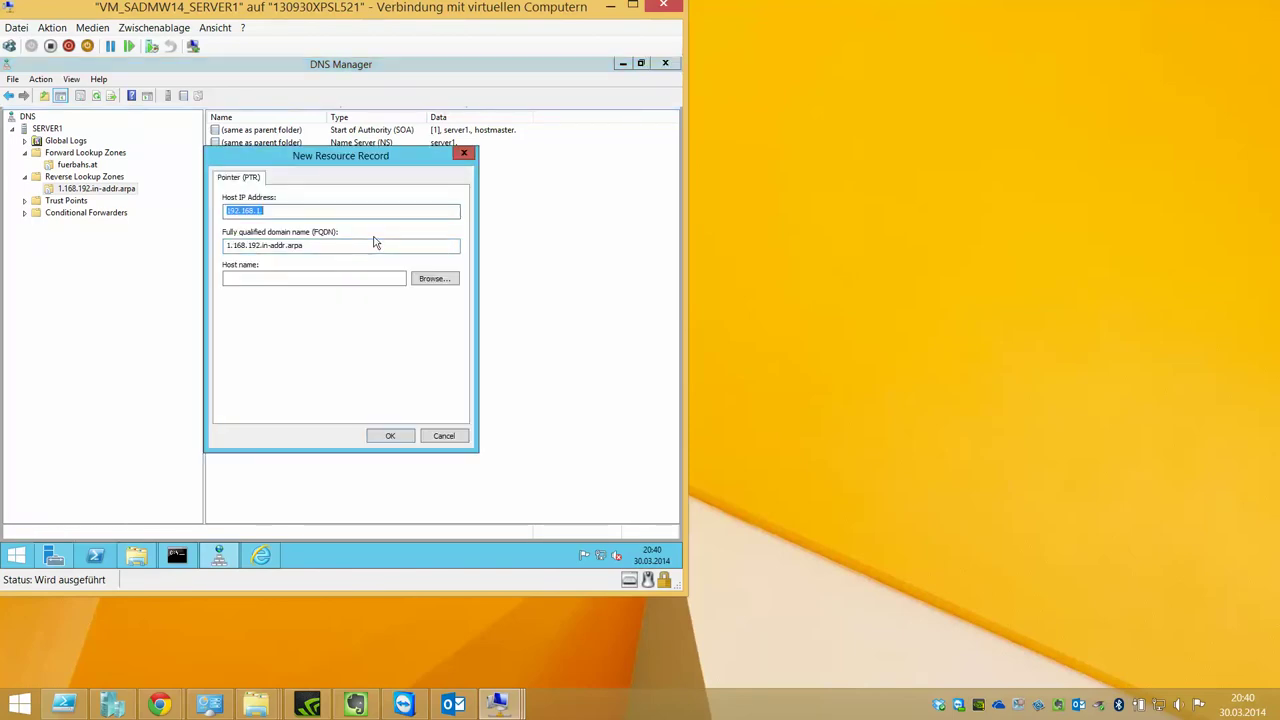
{"action": "key", "text": "End"}
{"action": "type", "text": "1"}
{"action": "key", "text": "Tab"}
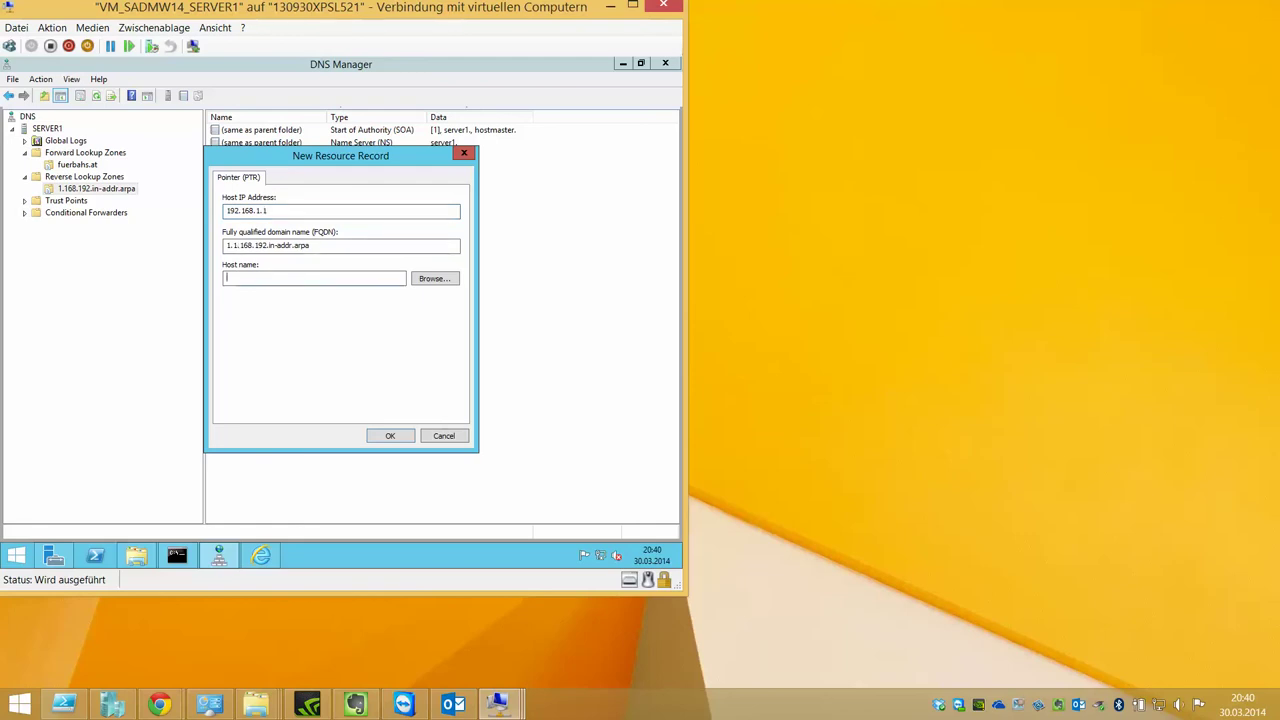
Set the pointer record's host name by browsing SERVER1 to the www host record in the fuerbahs.at forward zone
{"action": "left_click", "coordinate": [430, 280]}
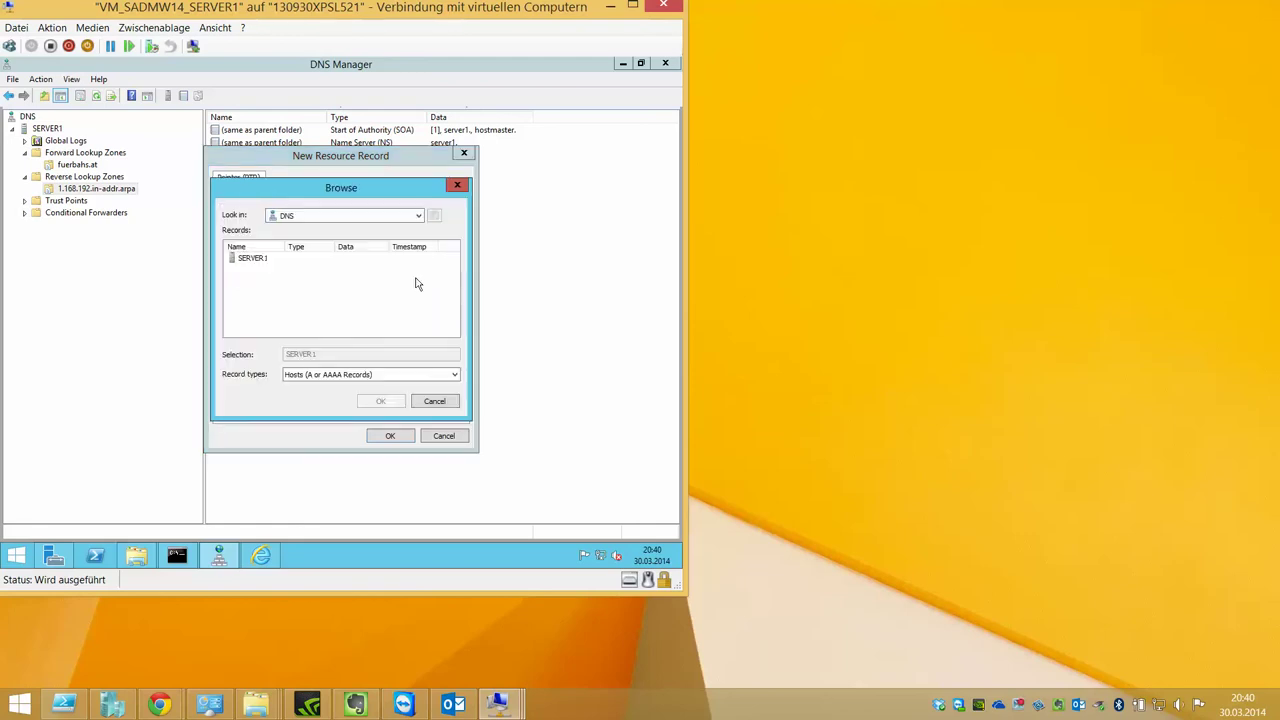
{"action": "double_click", "coordinate": [268, 260]}
{"action": "double_click", "coordinate": [272, 262]}
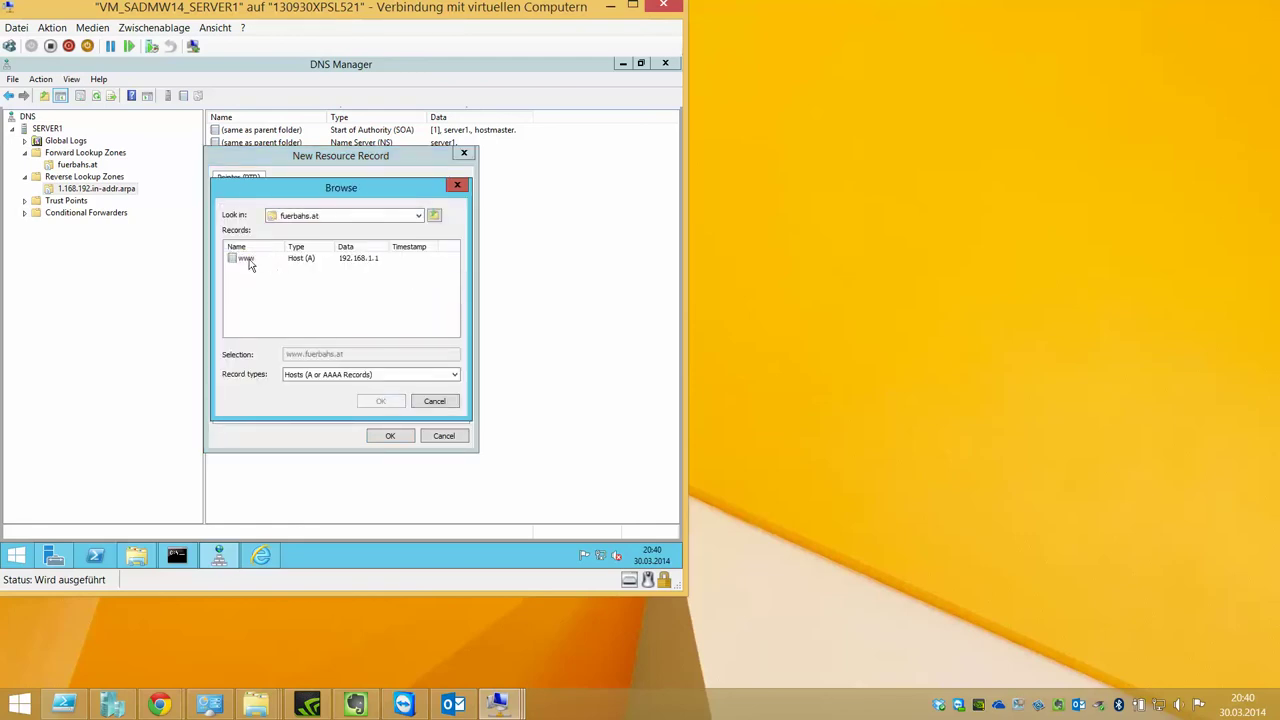
{"action": "double_click", "coordinate": [250, 262]}
{"action": "left_click_drag", "start_coordinate": [320, 279], "coordinate": [226, 278]}
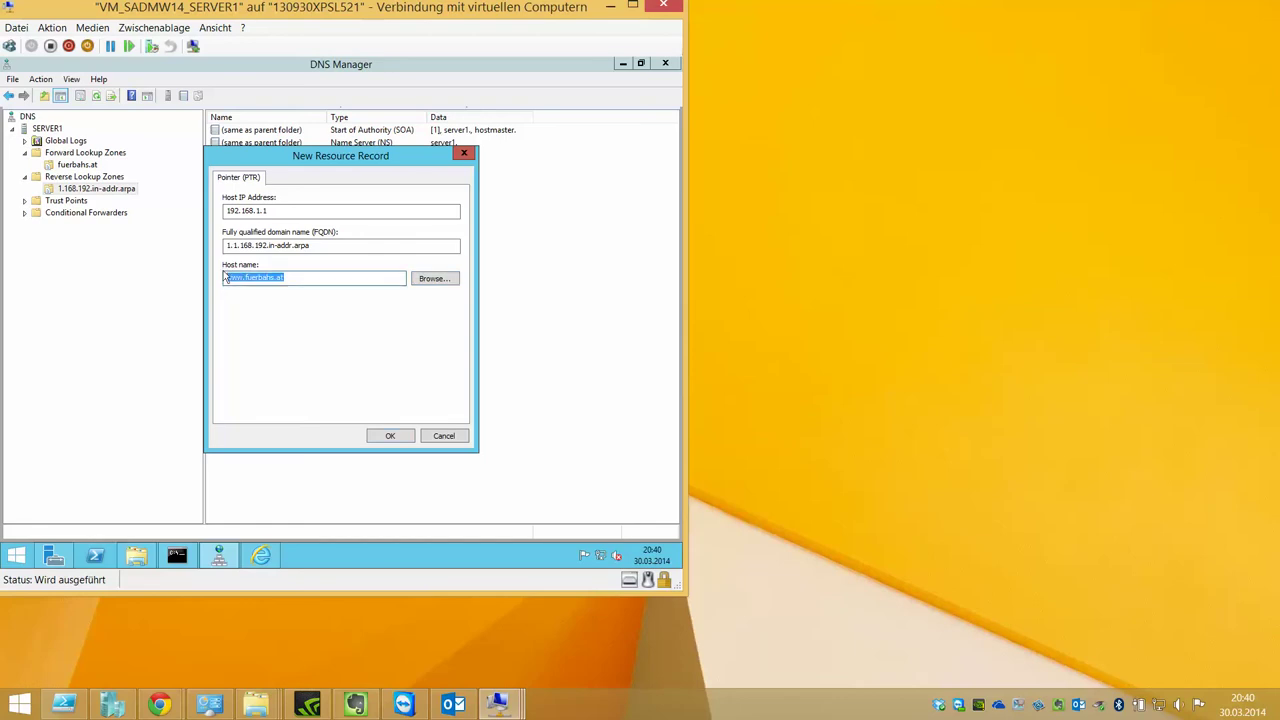
{"action": "left_click", "coordinate": [322, 280]}
{"action": "left_click", "coordinate": [407, 439]}
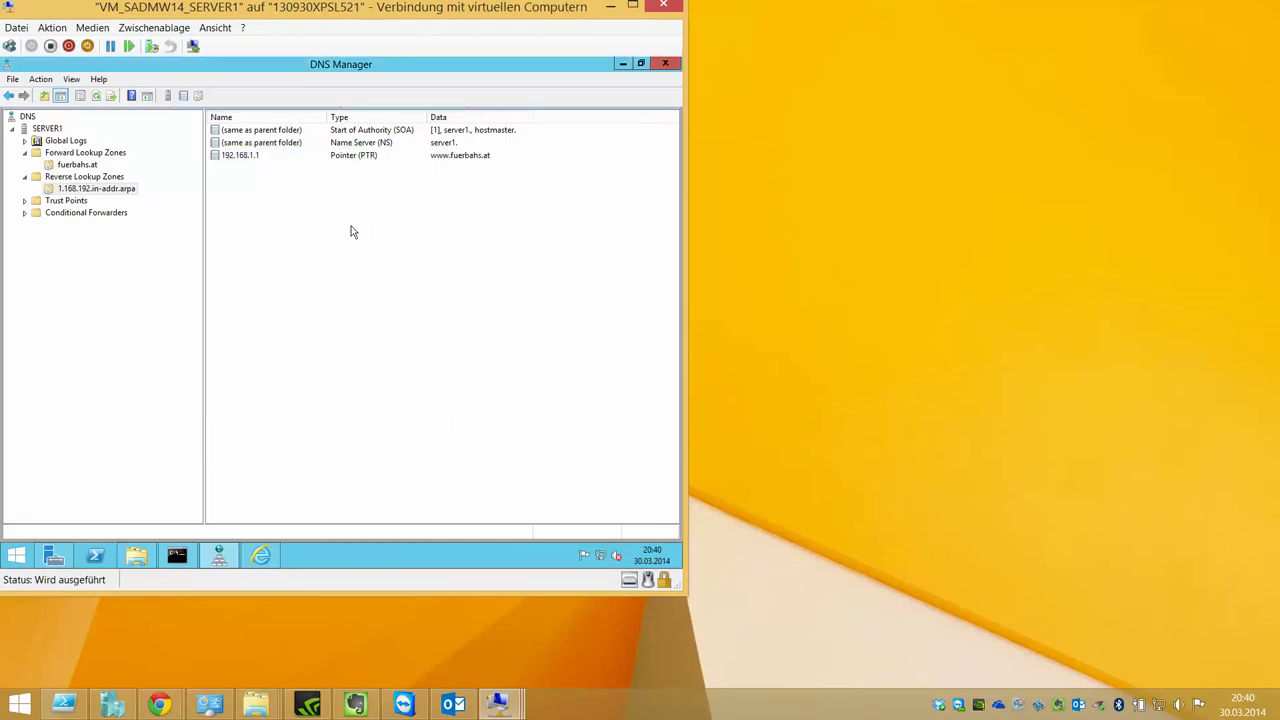
{"action": "left_click", "coordinate": [177, 555]}
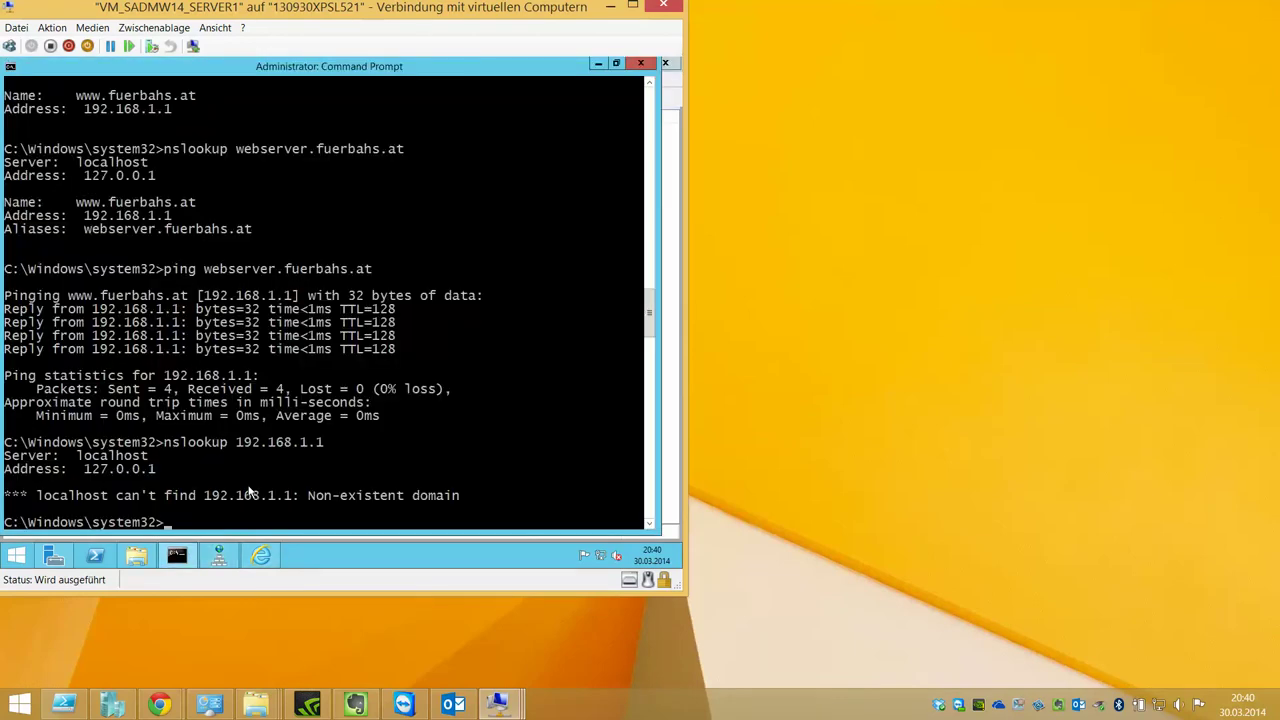
{"action": "key", "text": "Up"}
{"action": "key", "text": "Return"}
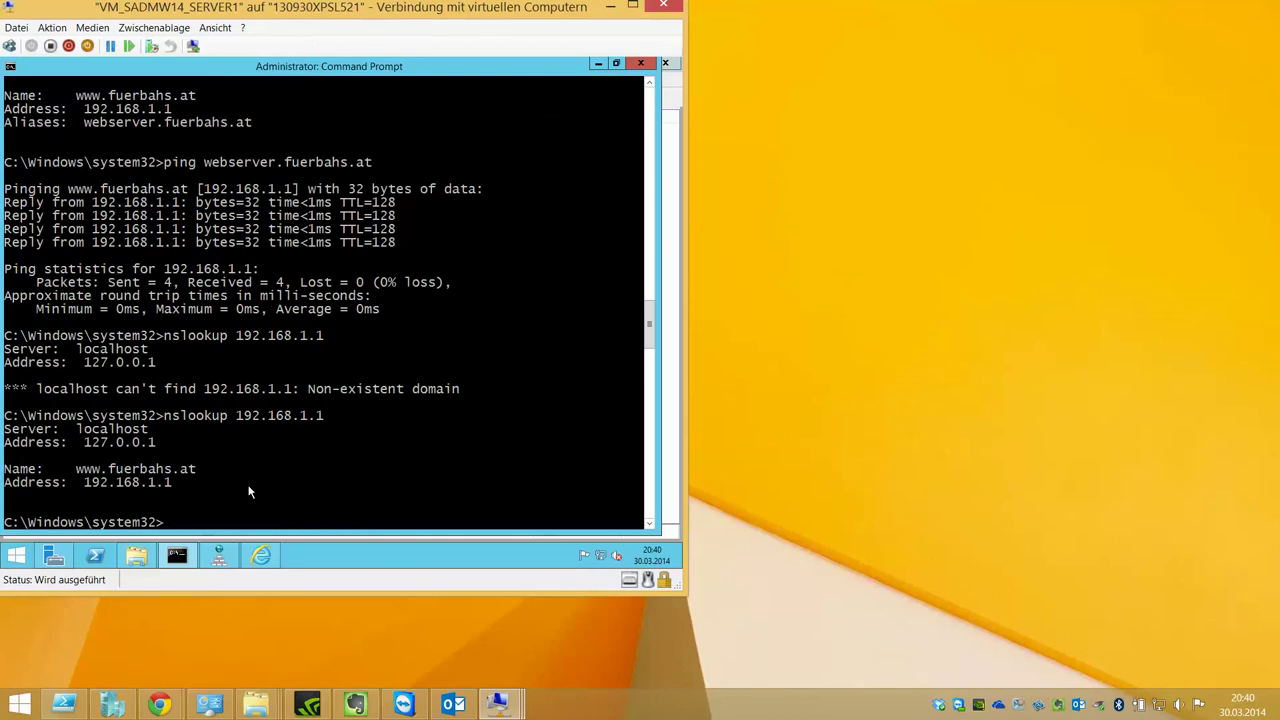
{"action": "left_click", "coordinate": [597, 63]}
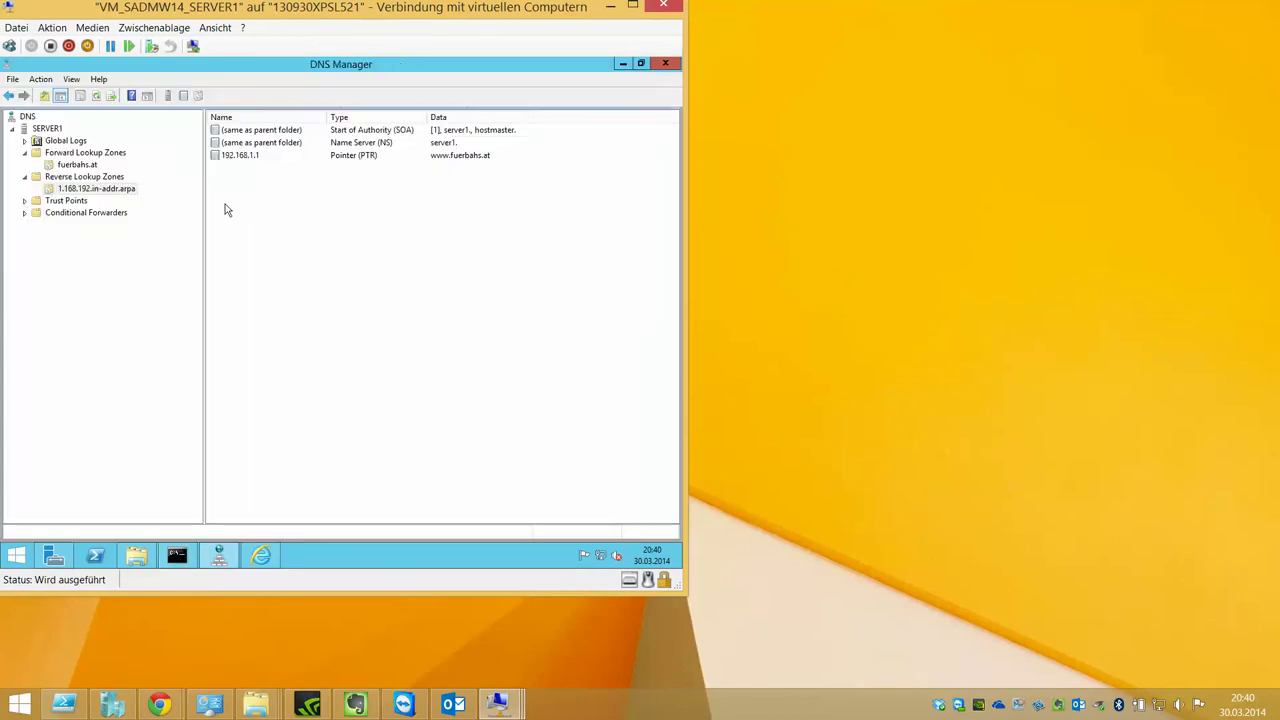
Add a host record webserver2 with IP address 192.168.1.1 to the fuerbahs.at forward zone, including an associated pointer (PTR) record
{"action": "left_click", "coordinate": [78, 166]}
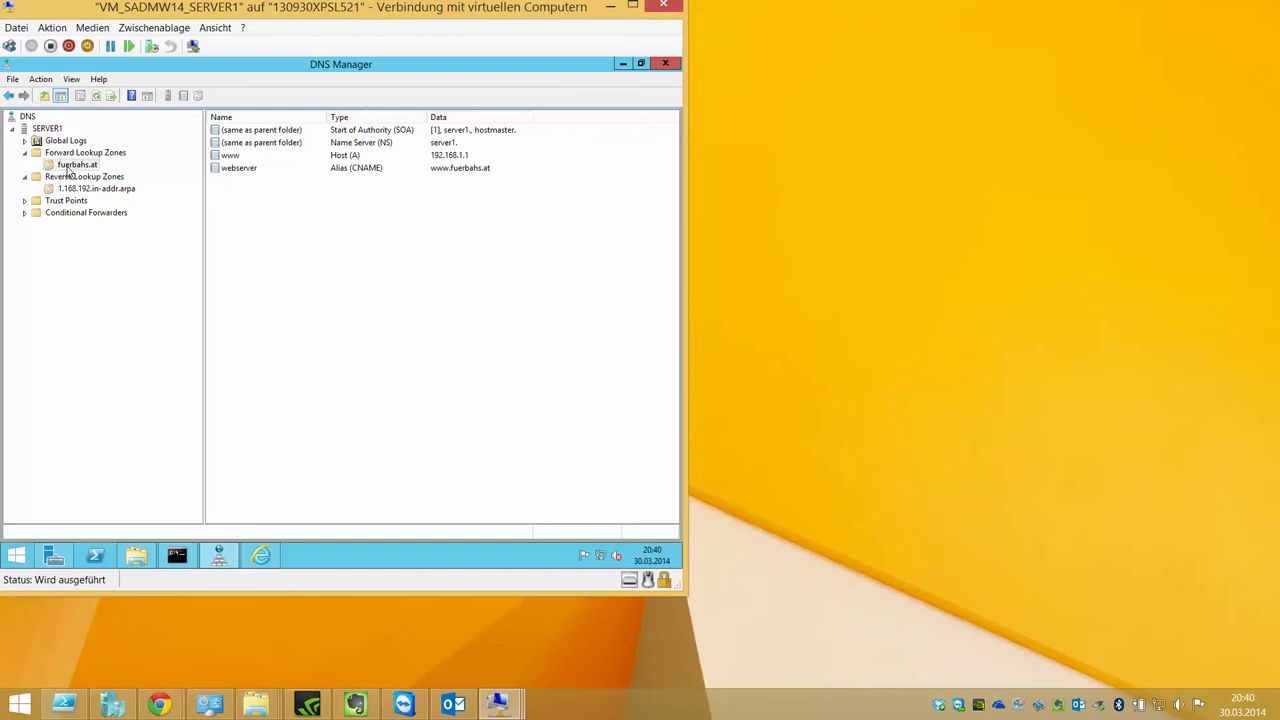
{"action": "right_click", "coordinate": [229, 201]}
{"action": "left_click", "coordinate": [141, 180]}
{"action": "right_click", "coordinate": [243, 211]}
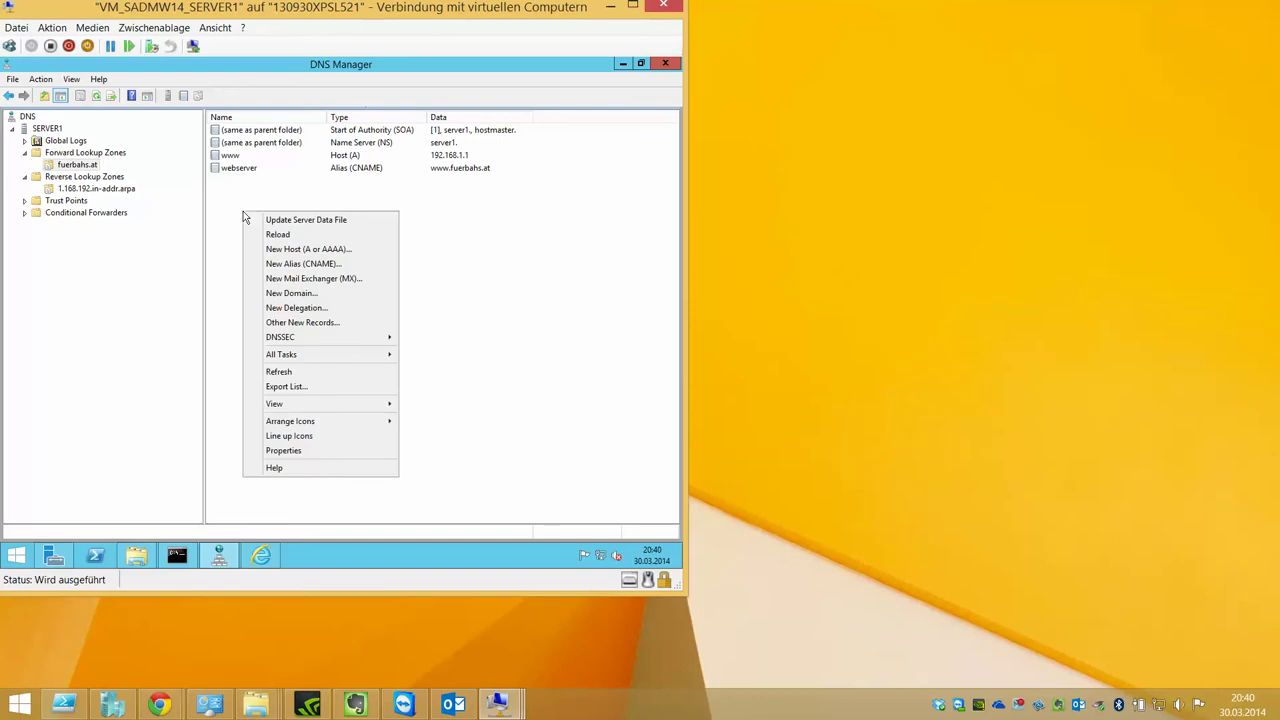
{"action": "left_click", "coordinate": [295, 249]}
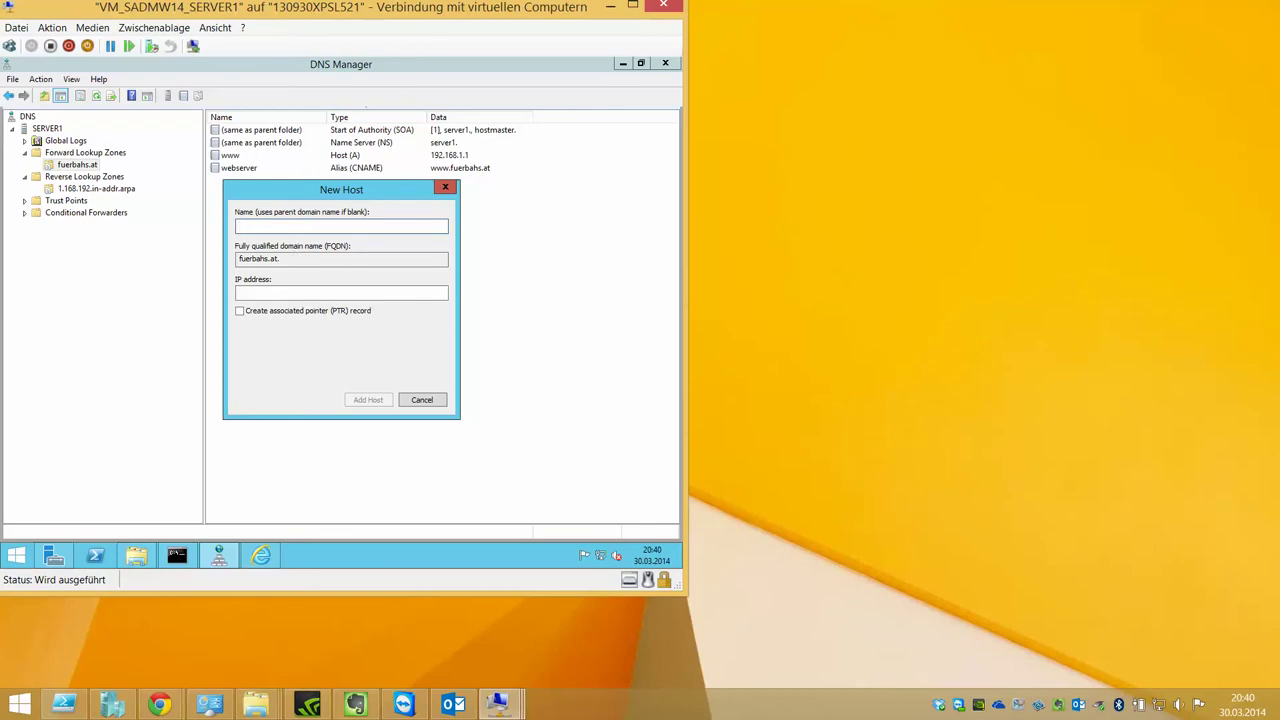
{"action": "type", "text": "webserver2"}
{"action": "key", "text": "Tab"}
{"action": "type", "text": "192.1"}
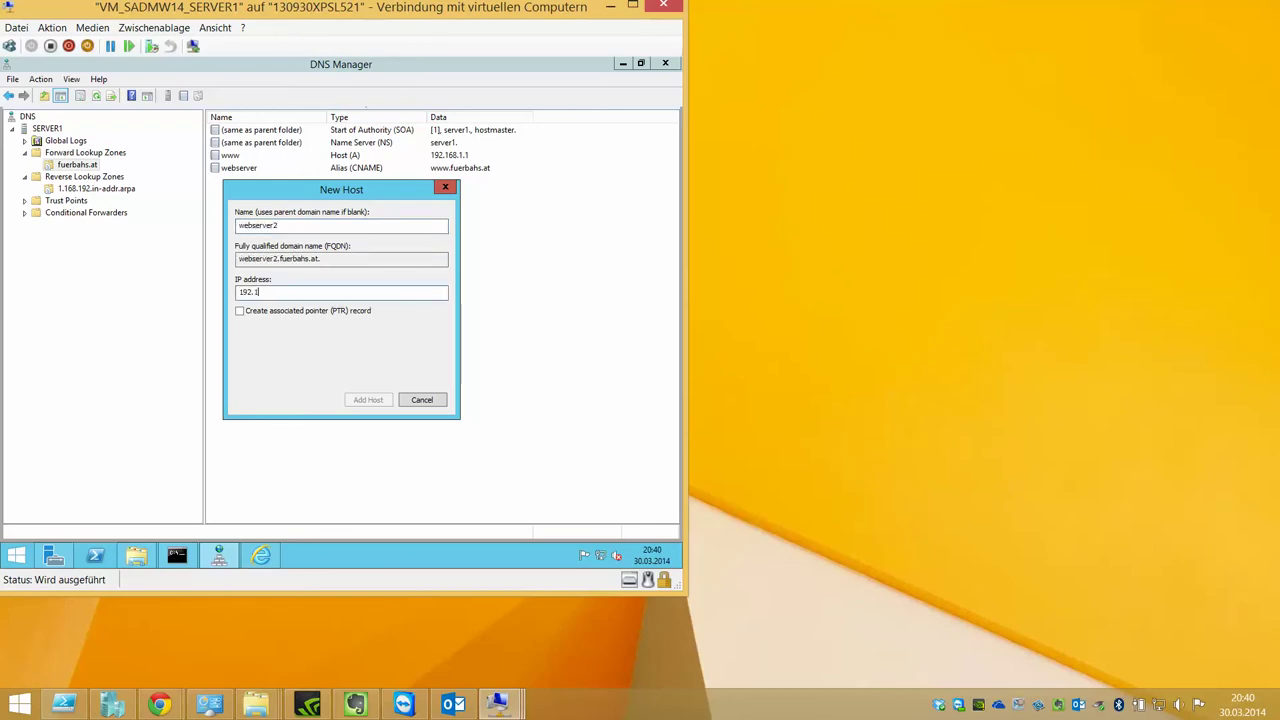
{"action": "type", "text": "68.1.1"}
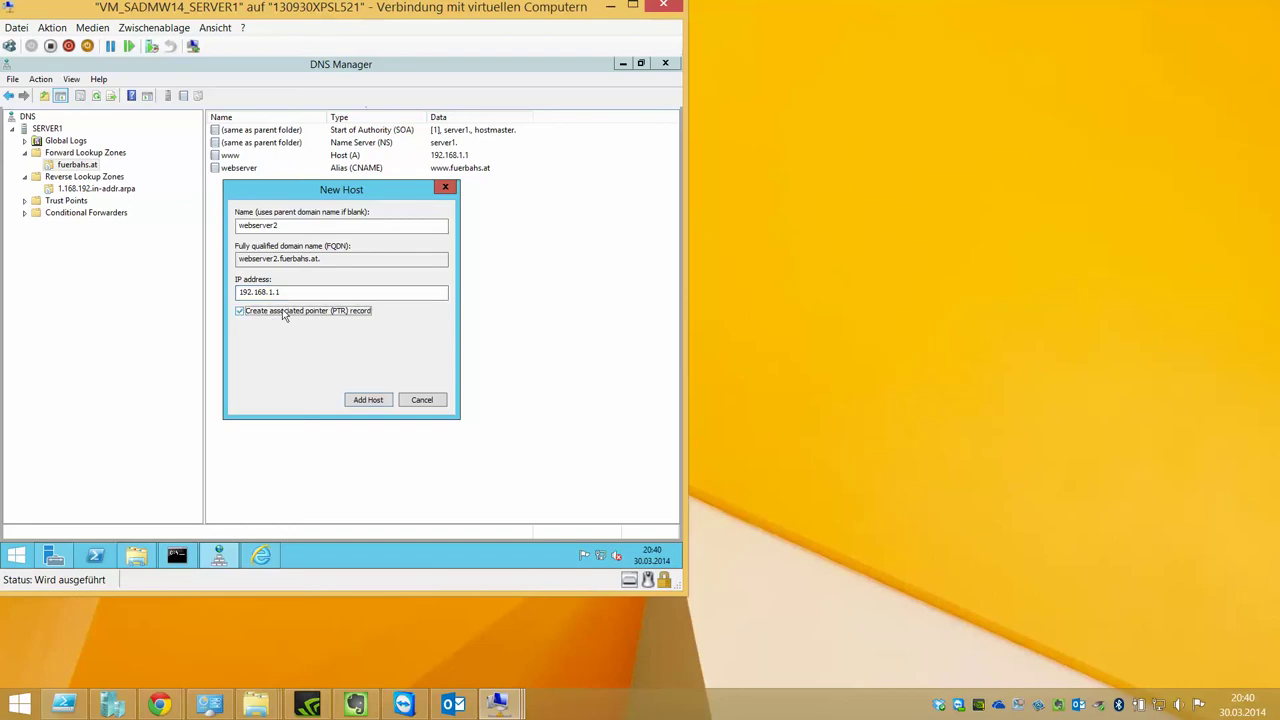
{"action": "left_click", "coordinate": [368, 400]}
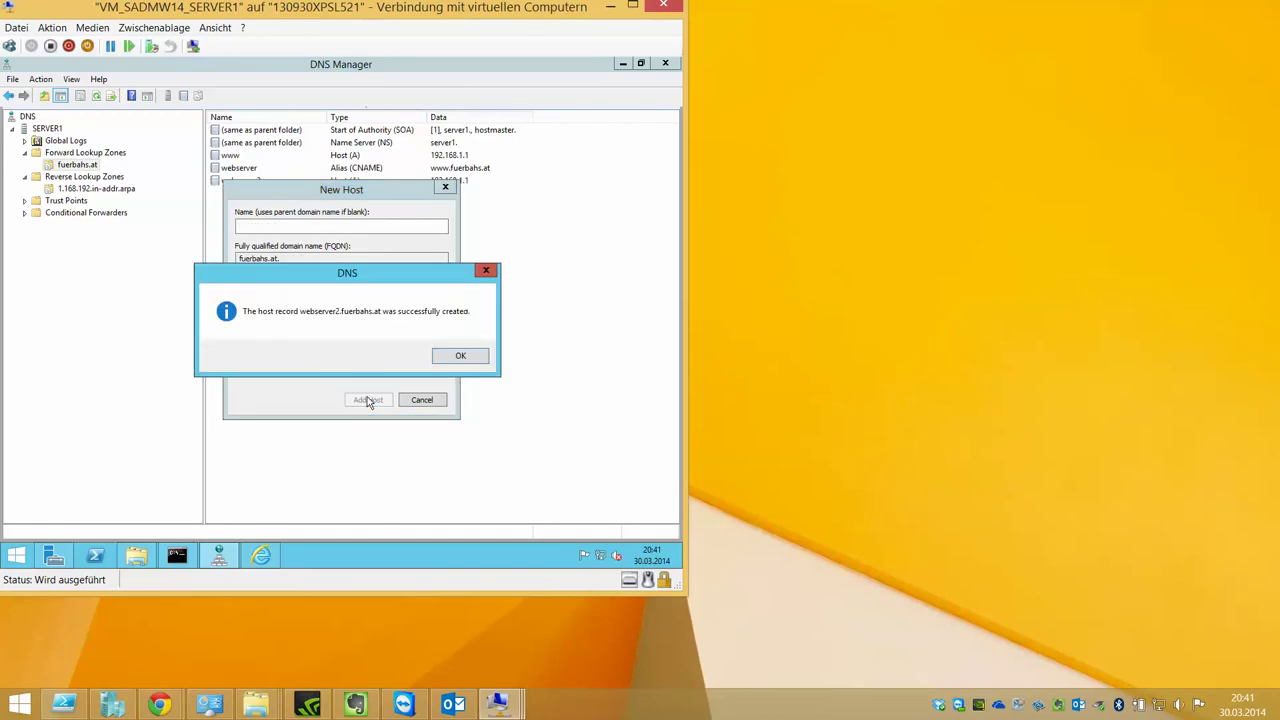
{"action": "key", "text": "Return"}
{"action": "left_click", "coordinate": [421, 400]}
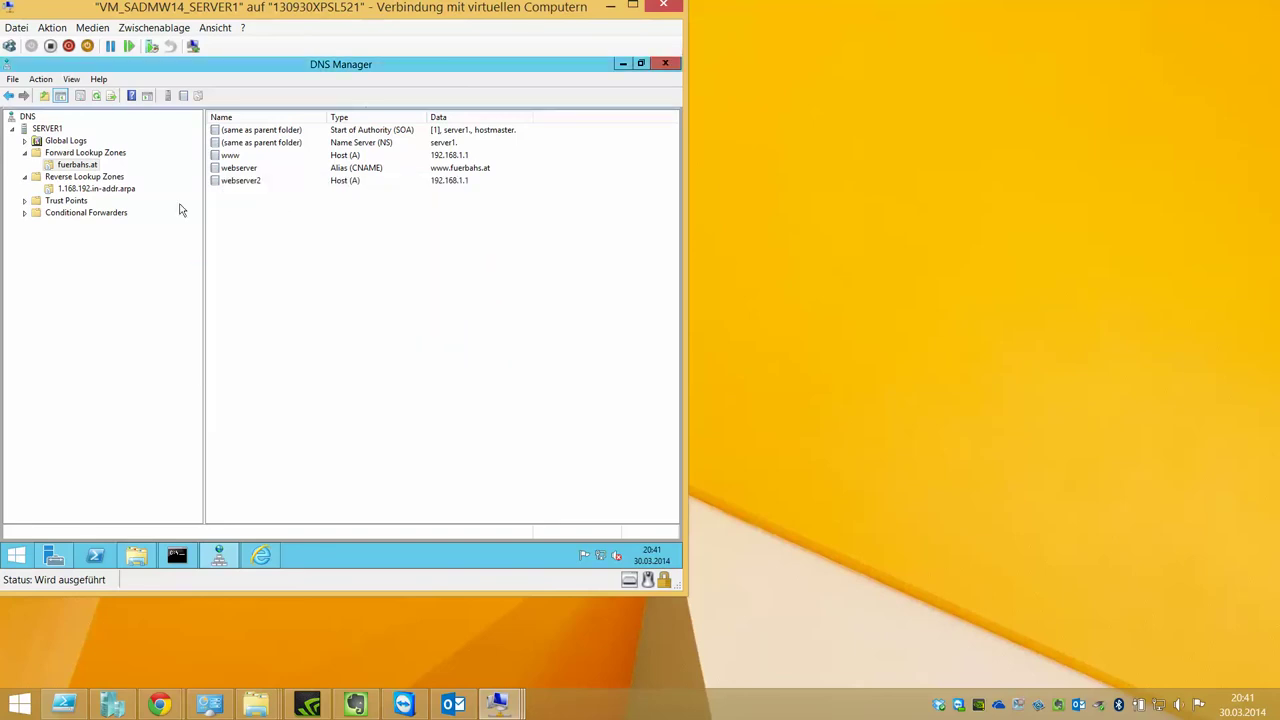
Refresh the 1.168.192.in-addr.arpa zone and inspect the properties of the webserver2.fuerbahs.at pointer record
{"action": "left_click", "coordinate": [110, 189]}
{"action": "left_click", "coordinate": [295, 158]}
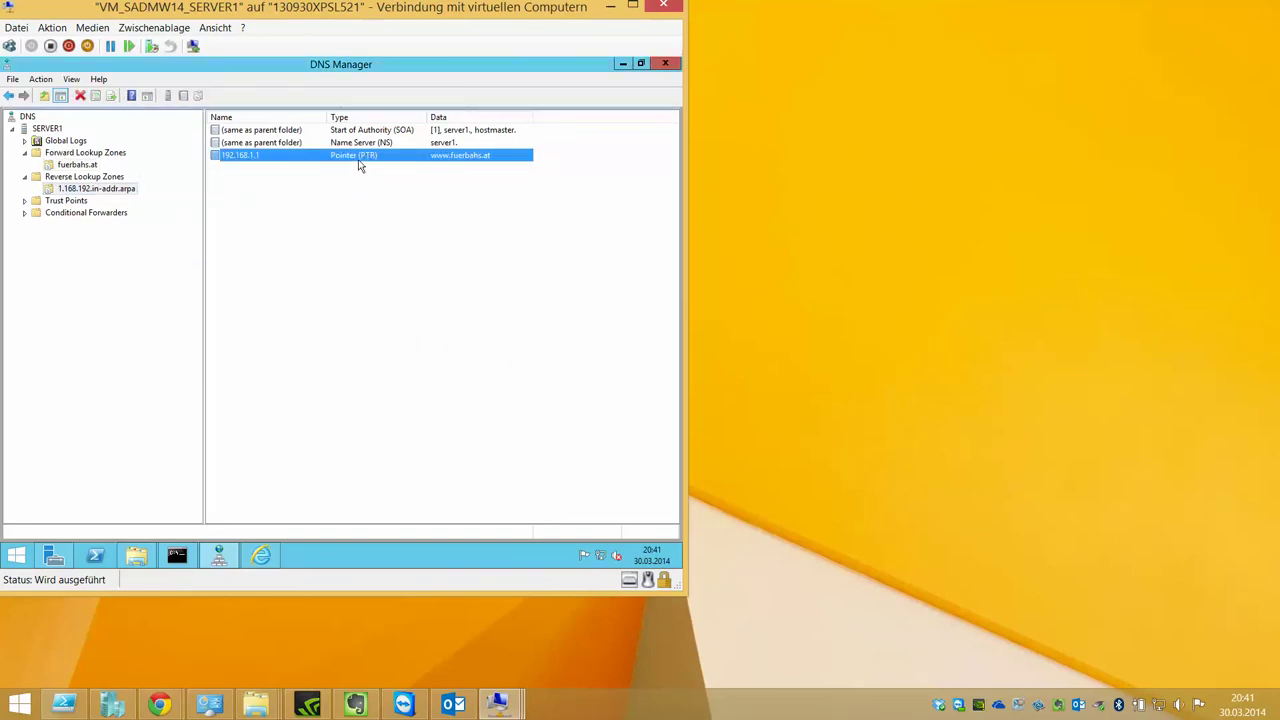
{"action": "left_click", "coordinate": [335, 182]}
{"action": "right_click", "coordinate": [272, 190]}
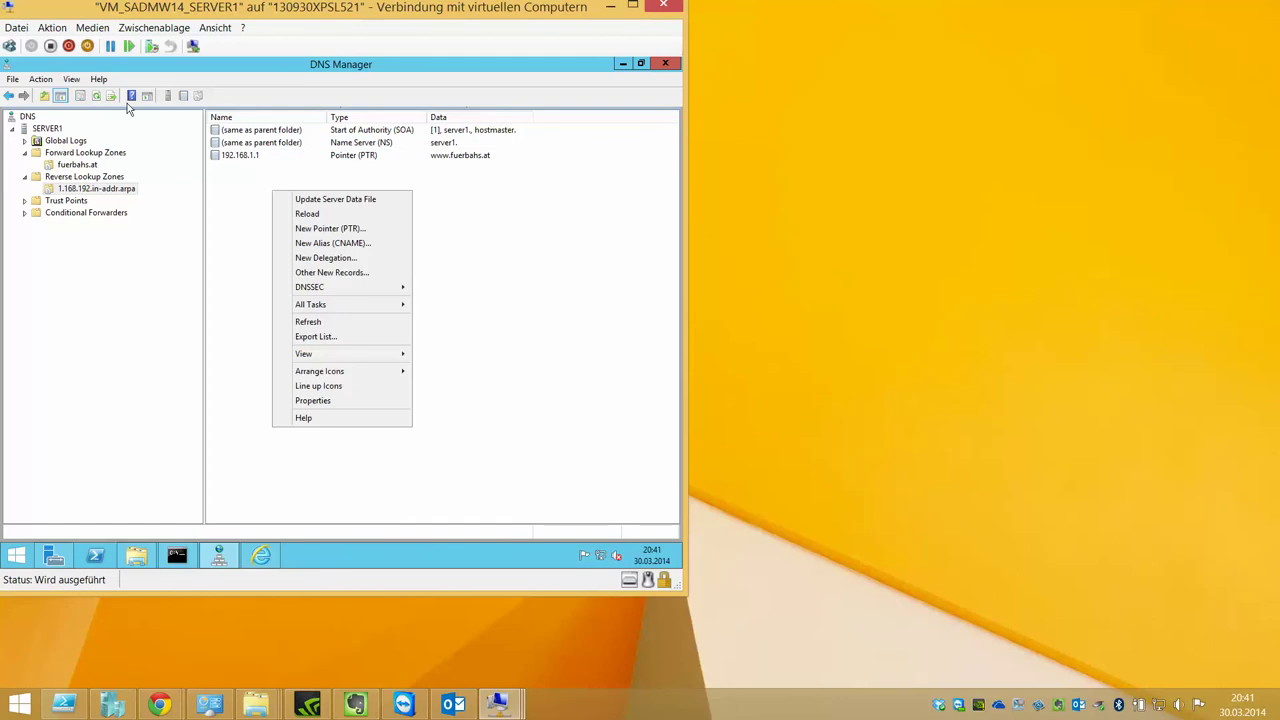
{"action": "left_click", "coordinate": [97, 96]}
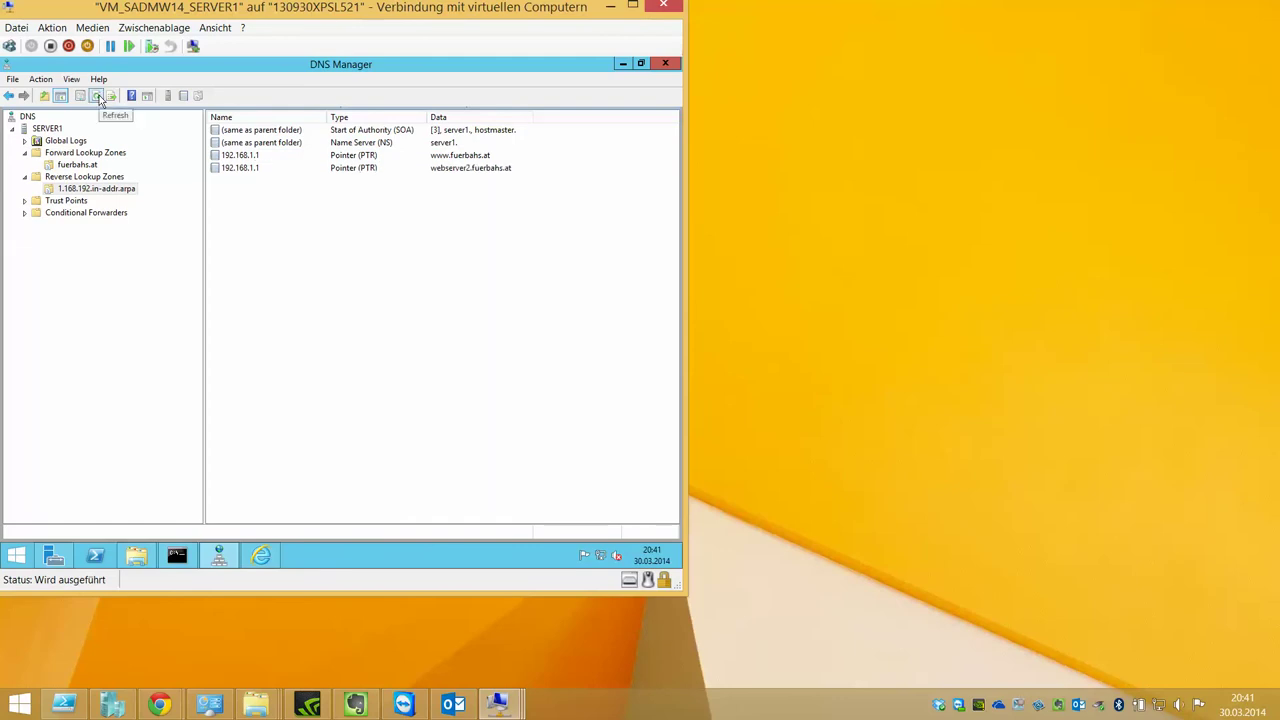
{"action": "left_click", "coordinate": [398, 172]}
{"action": "double_click", "coordinate": [398, 172]}
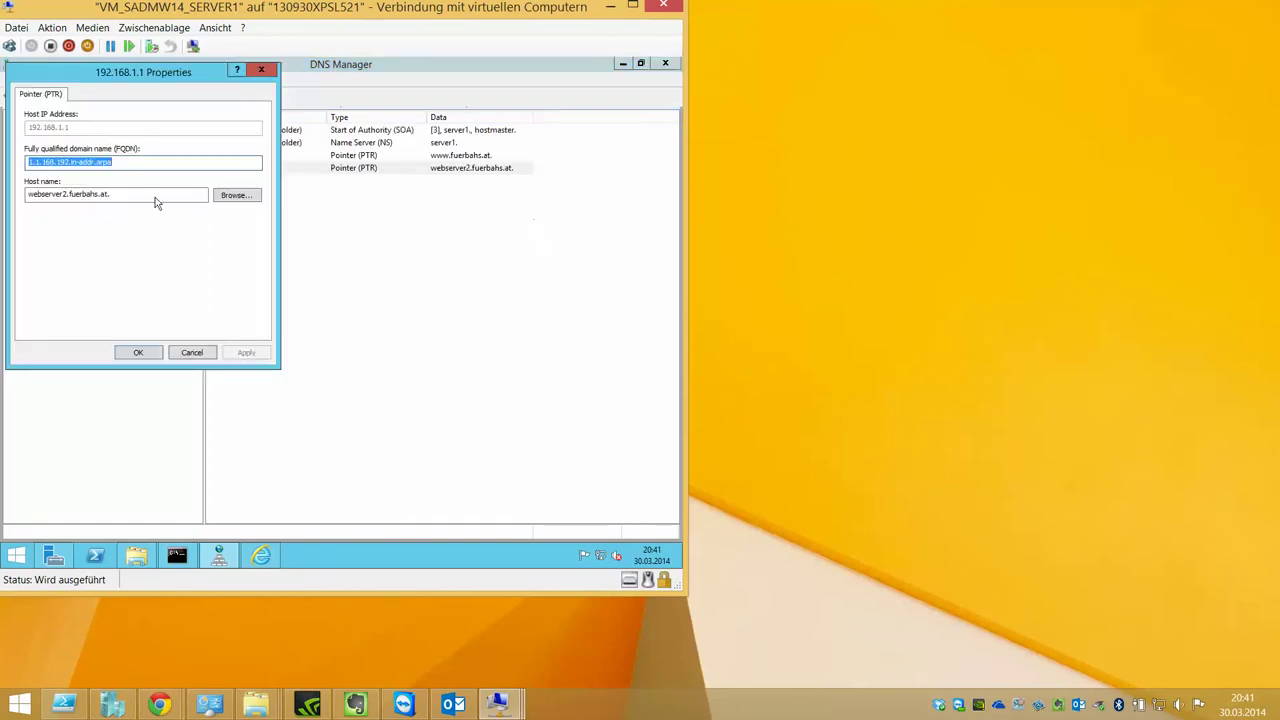
{"action": "left_click", "coordinate": [204, 351]}
Test forward resolution of the new host in the Command Prompt with nslookup webserver2.fuerbahs.at
{"action": "key", "text": "alt+Tab"}
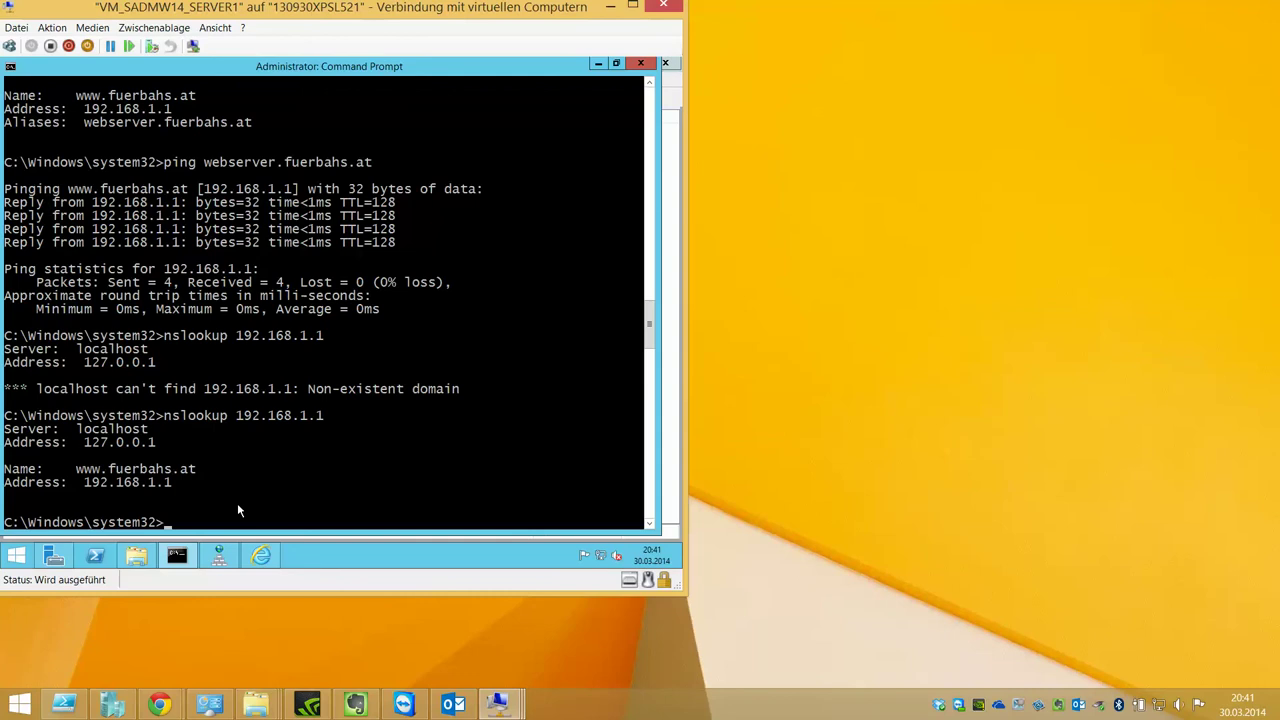
{"action": "type", "text": "nslook"}
{"action": "type", "text": "up www"}
{"action": "key", "text": "BackSpace"}
{"action": "key", "text": "BackSpace"}
{"action": "key", "text": "BackSpace"}
{"action": "type", "text": "webserver2.fuerbahs.a"}
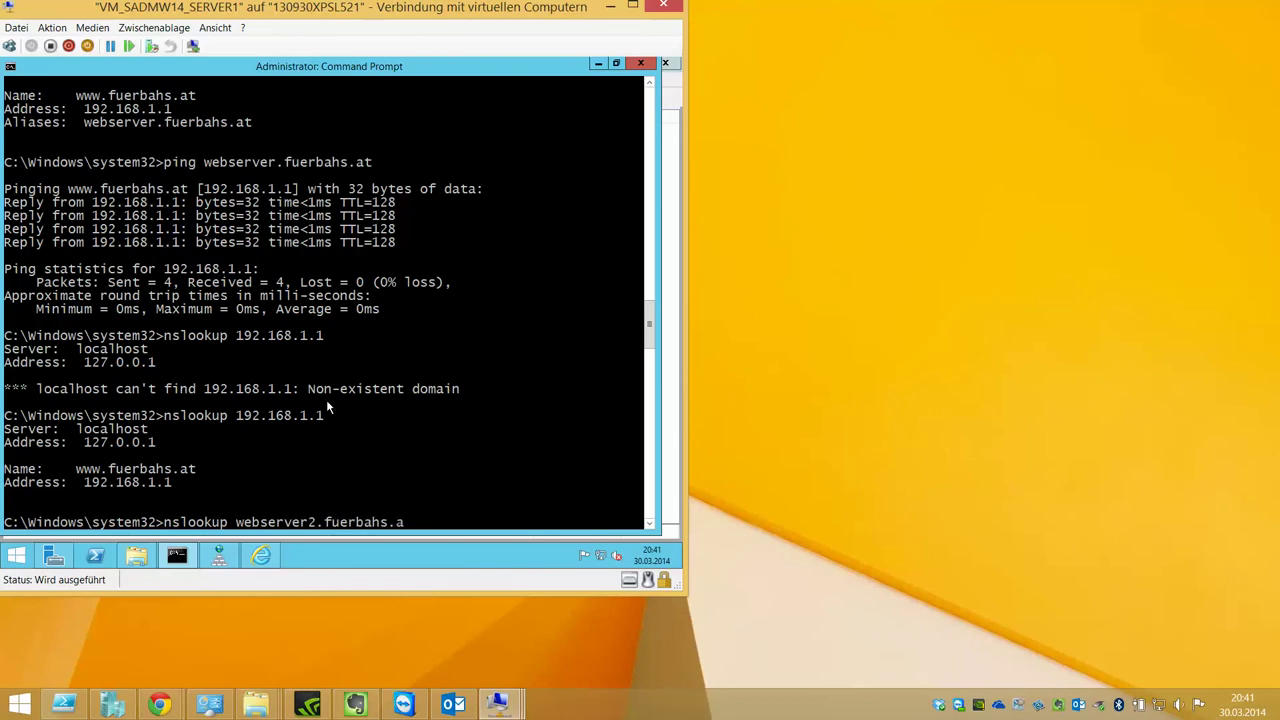
{"action": "type", "text": "t"}
{"action": "key", "text": "Return"}
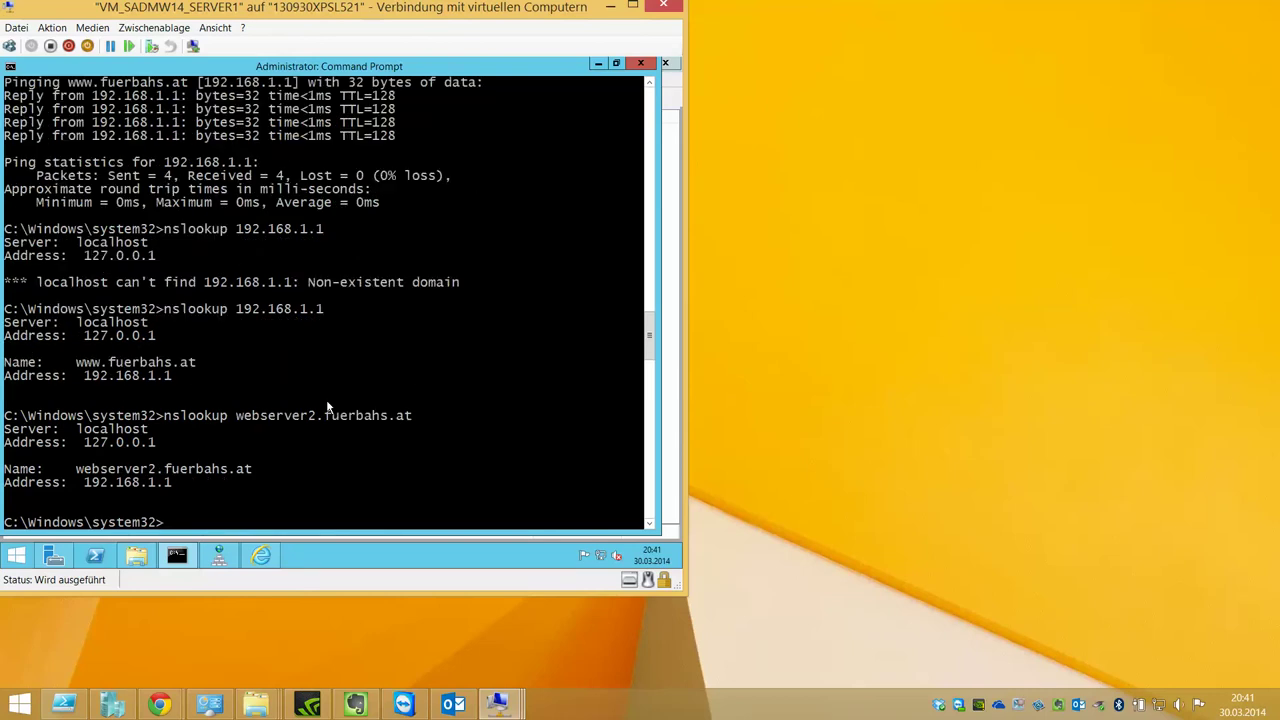
Run nslookup 192.168.1.1 to check the reverse lookup with both pointer records present, and return to DNS Manager
{"action": "key", "text": "Up"}
{"action": "key", "text": "BackSpace"}
{"action": "key", "text": "BackSpace"}
{"action": "key", "text": "BackSpace"}
{"action": "key", "text": "BackSpace"}
{"action": "key", "text": "BackSpace"}
{"action": "key", "text": "BackSpace"}
{"action": "key", "text": "BackSpace"}
{"action": "key", "text": "BackSpace"}
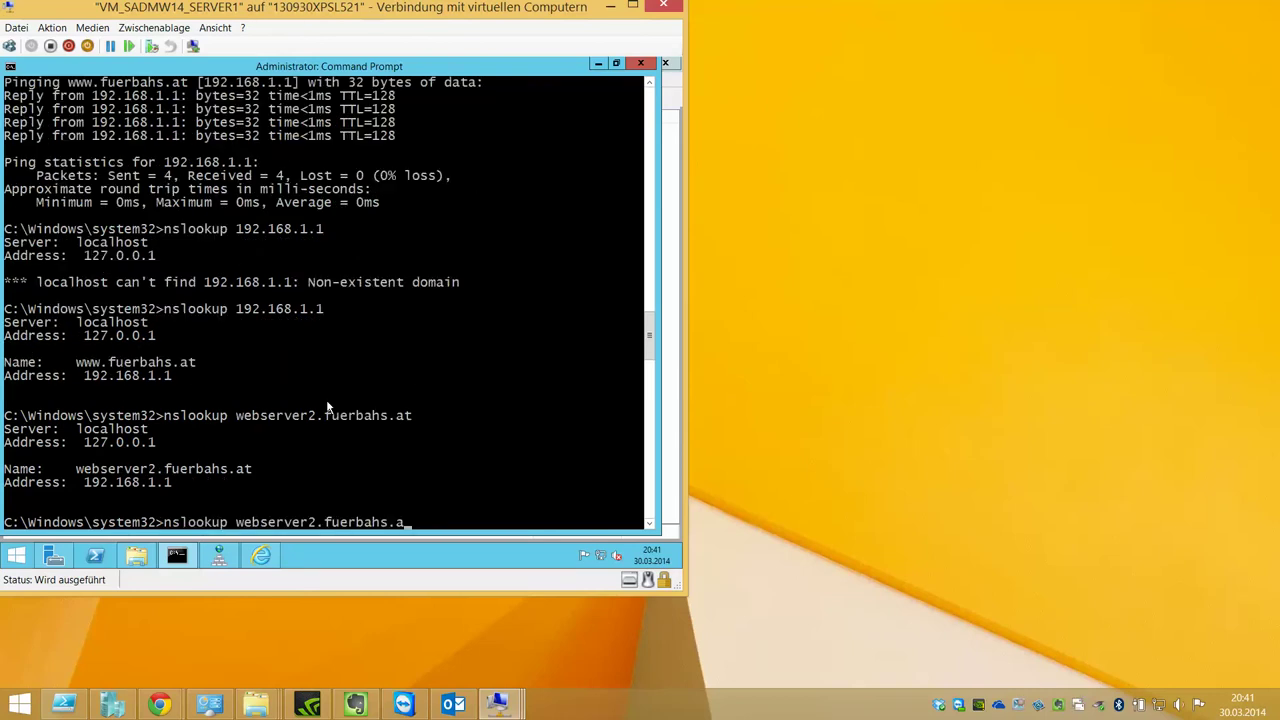
{"action": "key", "text": "BackSpace"}
{"action": "key", "text": "BackSpace"}
{"action": "key", "text": "BackSpace"}
{"action": "key", "text": "BackSpace"}
{"action": "key", "text": "BackSpace"}
{"action": "key", "text": "BackSpace"}
{"action": "key", "text": "BackSpace"}
{"action": "key", "text": "BackSpace"}
{"action": "key", "text": "BackSpace"}
{"action": "key", "text": "BackSpace"}
{"action": "key", "text": "BackSpace"}
{"action": "key", "text": "BackSpace"}
{"action": "key", "text": "BackSpace"}
{"action": "key", "text": "BackSpace"}
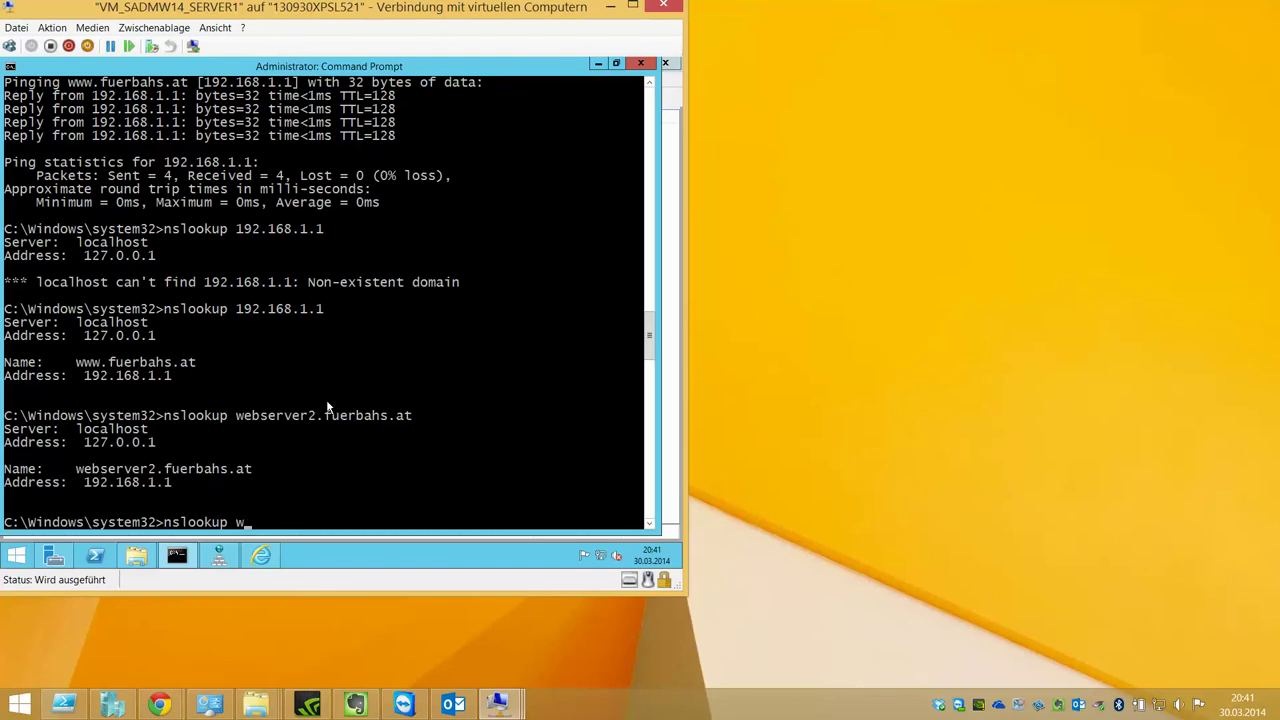
{"action": "type", "text": "129.168"}
{"action": "key", "text": "BackSpace"}
{"action": "key", "text": "BackSpace"}
{"action": "key", "text": "BackSpace"}
{"action": "key", "text": "BackSpace"}
{"action": "key", "text": "BackSpace"}
{"action": "key", "text": "BackSpace"}
{"action": "key", "text": "BackSpace"}
{"action": "key", "text": "BackSpace"}
{"action": "type", "text": "92.168.1.1"}
{"action": "key", "text": "Return"}
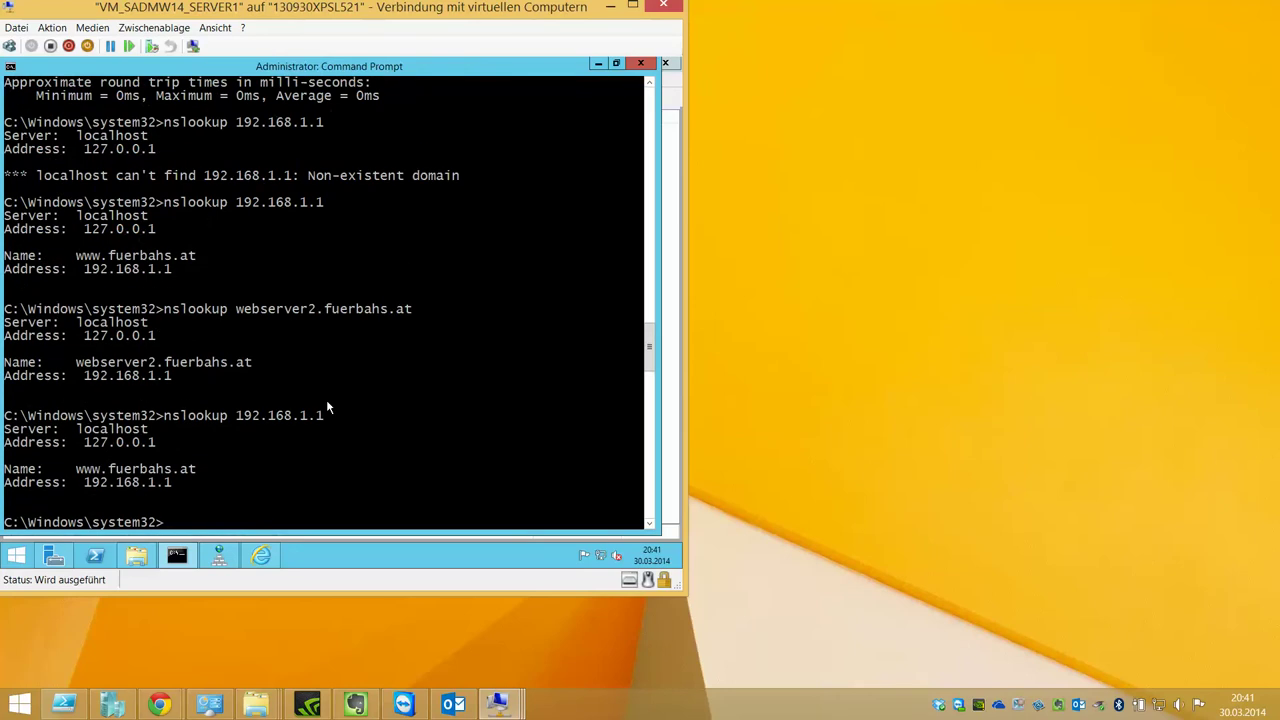
{"action": "left_click", "coordinate": [597, 65]}
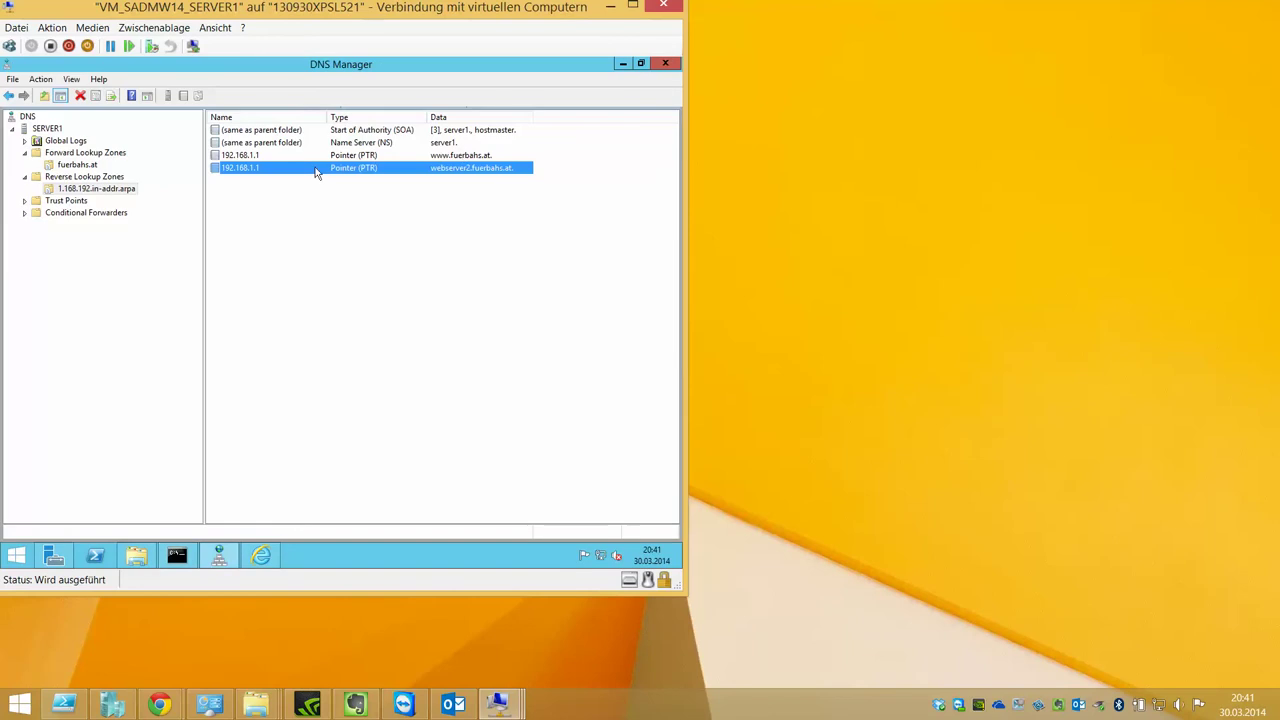
{"action": "left_click", "coordinate": [320, 156]}
{"action": "left_click", "coordinate": [386, 168]}
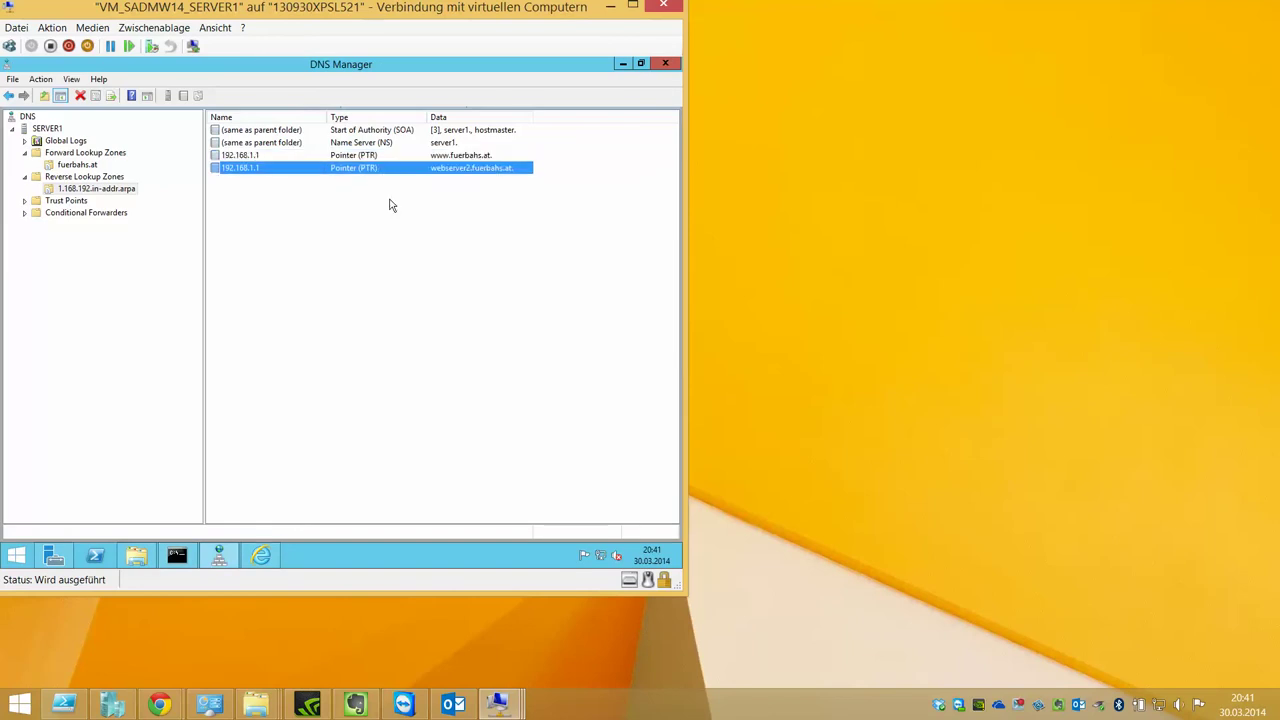
{"action": "right_click", "coordinate": [342, 142]}
{"action": "right_click", "coordinate": [305, 156]}
{"action": "left_click", "coordinate": [318, 165]}
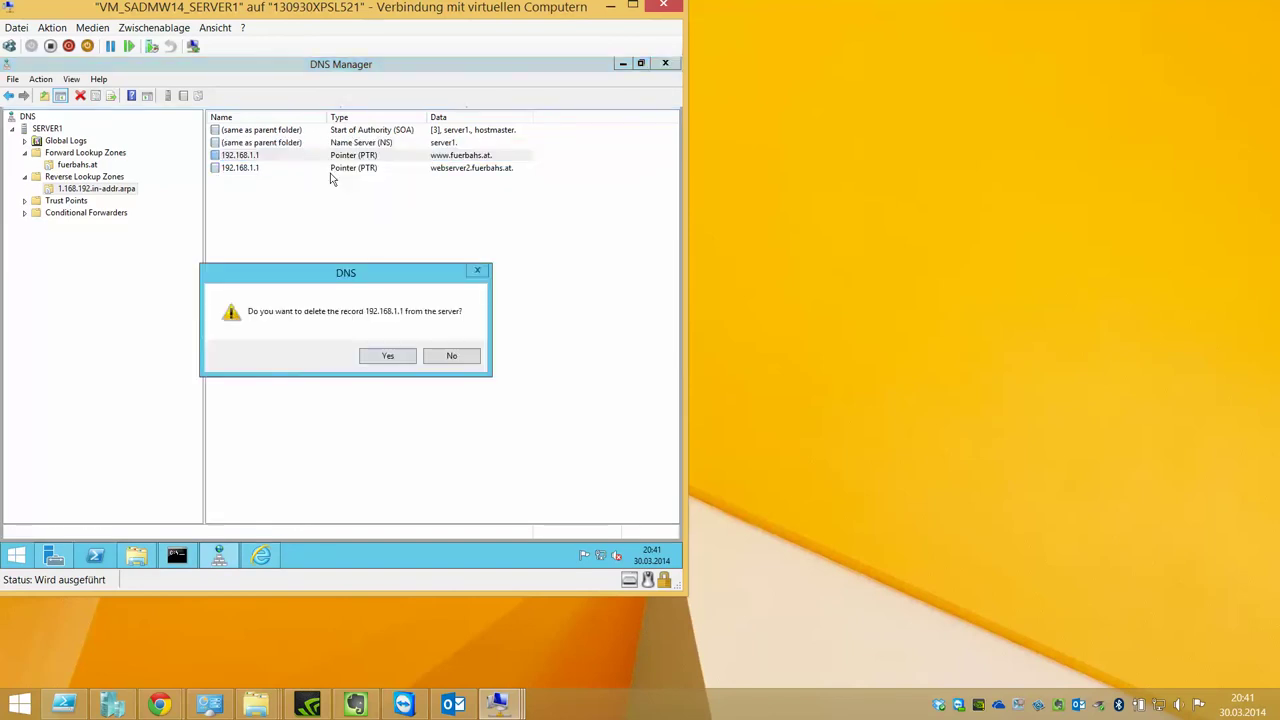
{"action": "left_click", "coordinate": [381, 356]}
Repeat nslookup 192.168.1.1 twice in the Command Prompt to recheck the reverse lookup, and return to DNS Manager
{"action": "left_click", "coordinate": [176, 556]}
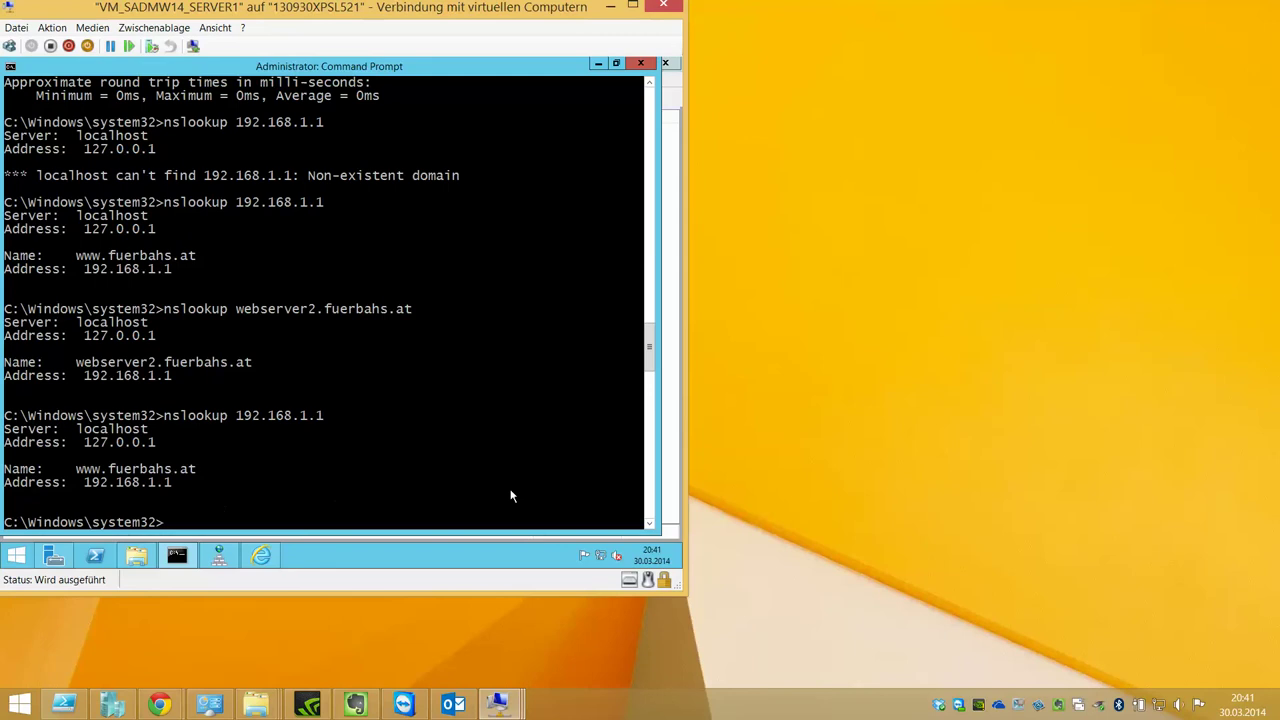
{"action": "key", "text": "Up"}
{"action": "key", "text": "Return"}
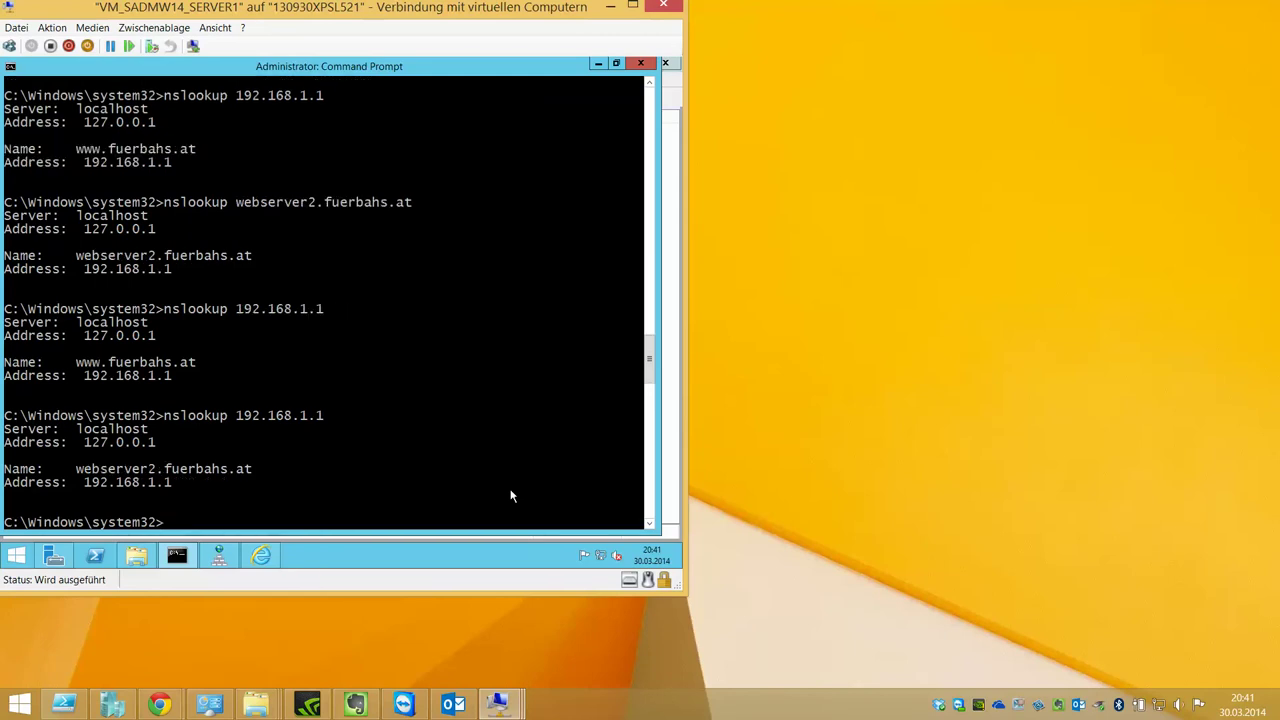
{"action": "key", "text": "Up"}
{"action": "key", "text": "Return"}
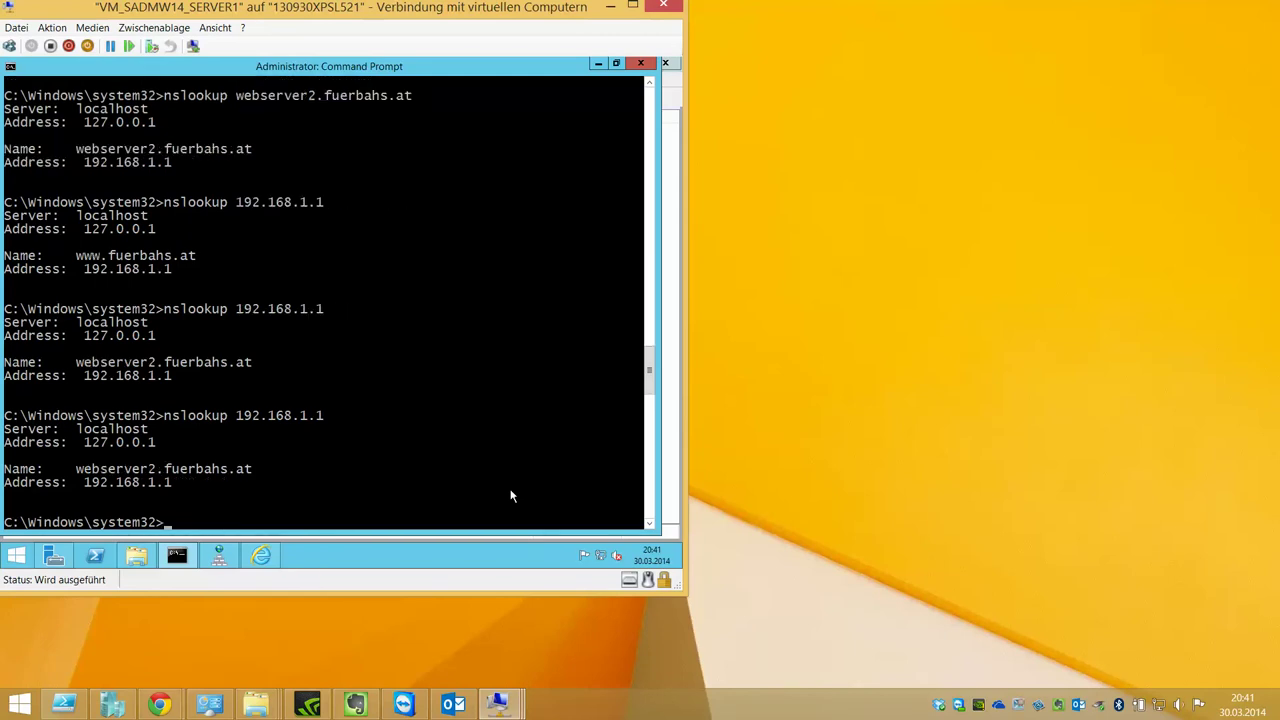
{"action": "left_click", "coordinate": [598, 63]}
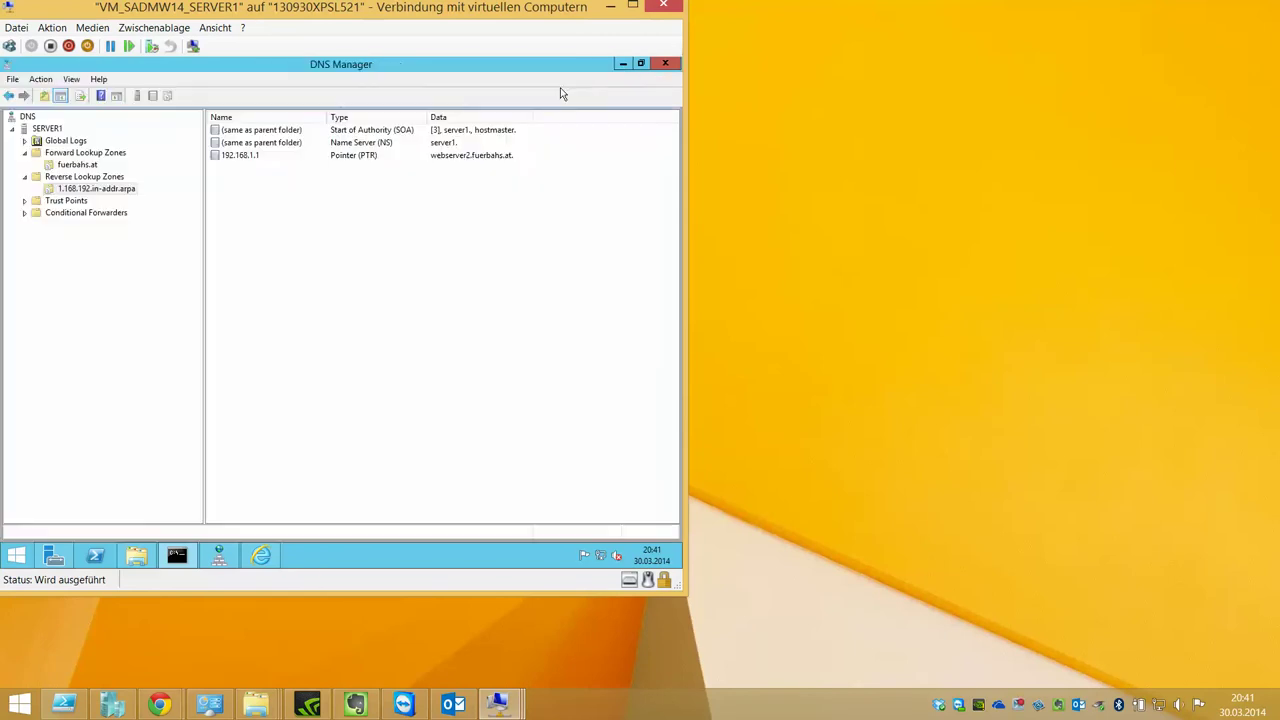
{"action": "left_click", "coordinate": [272, 156]}
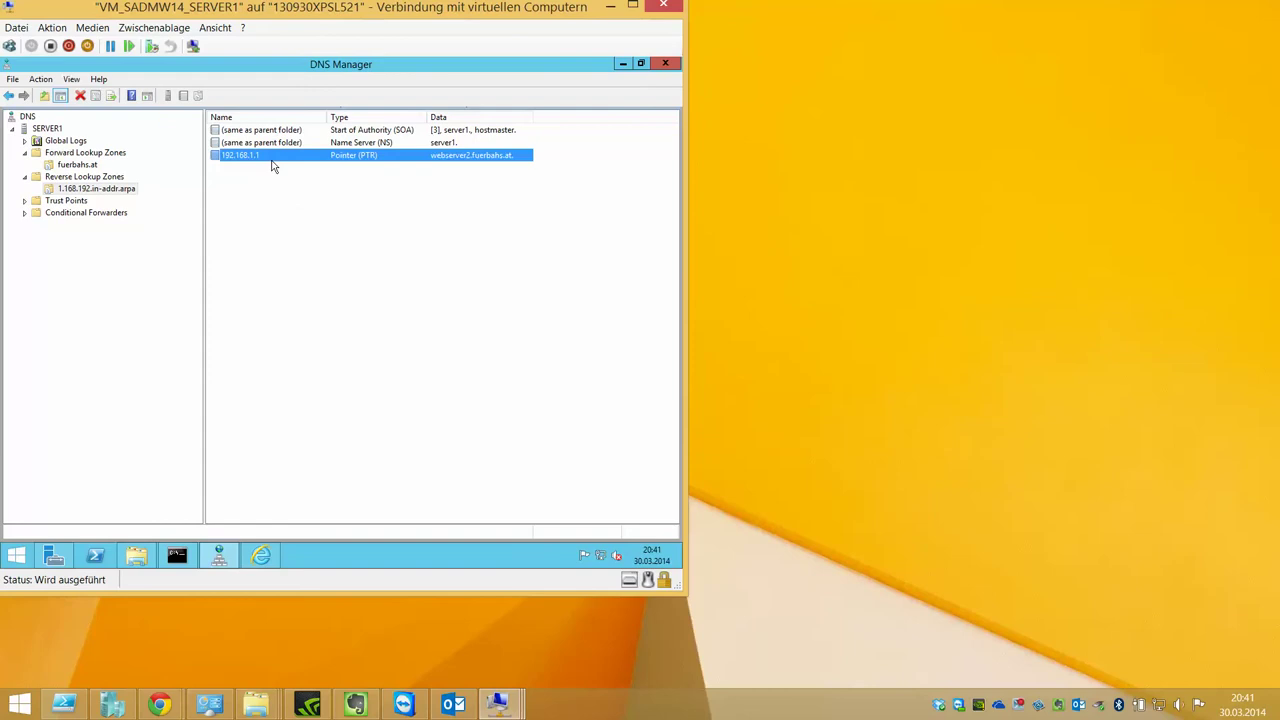
{"action": "left_click", "coordinate": [345, 172]}
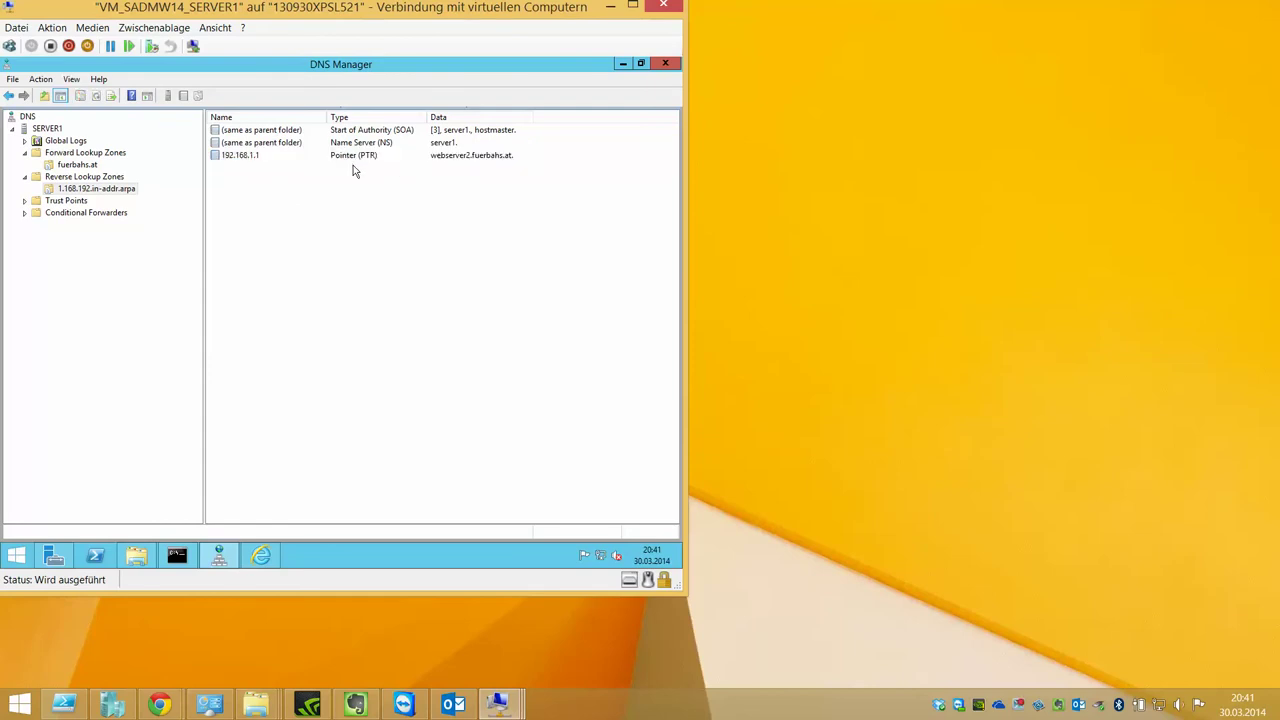
Create a new DNS domain named projekt under the fuerbahs.at forward lookup zone
{"action": "left_click", "coordinate": [58, 166]}
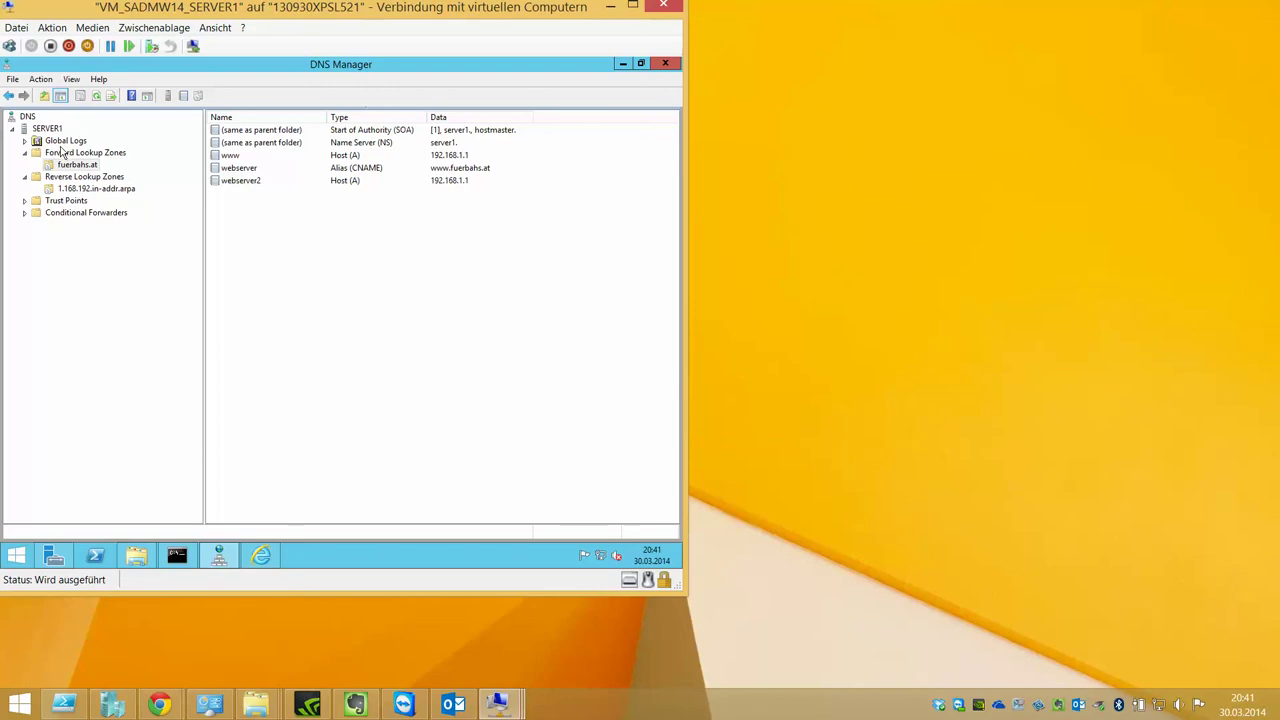
{"action": "left_click", "coordinate": [66, 153]}
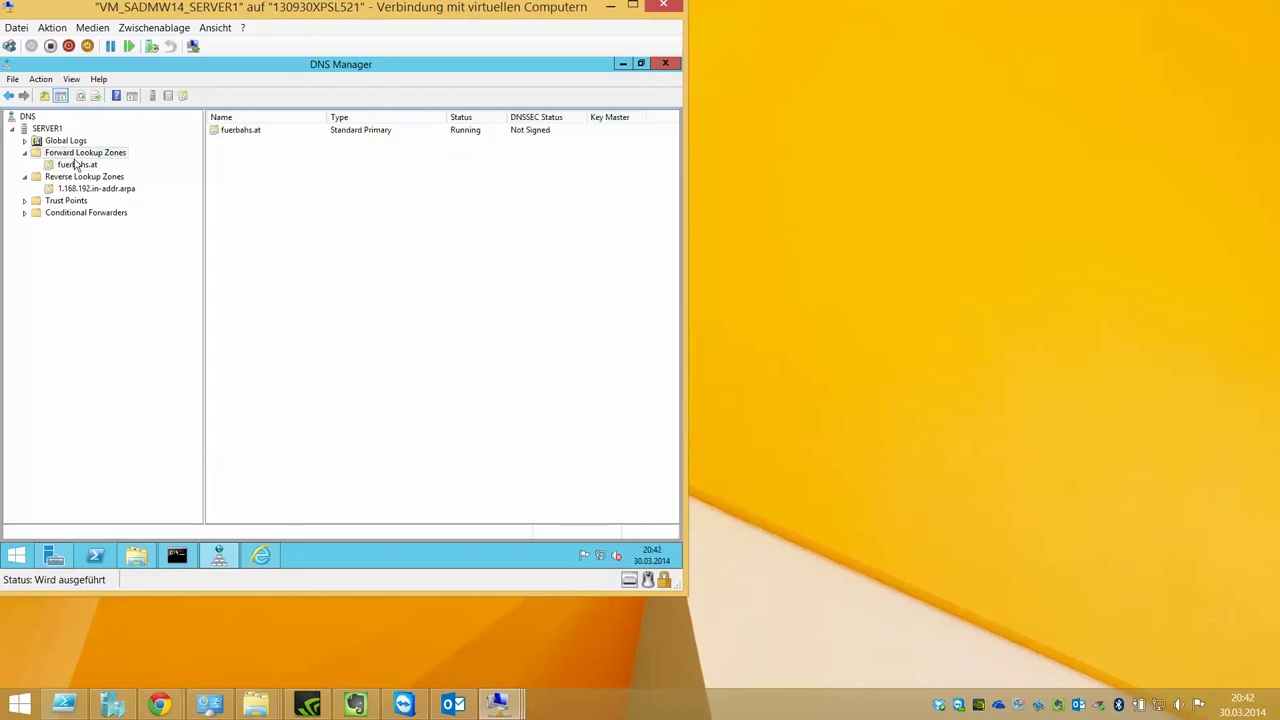
{"action": "left_click", "coordinate": [76, 166]}
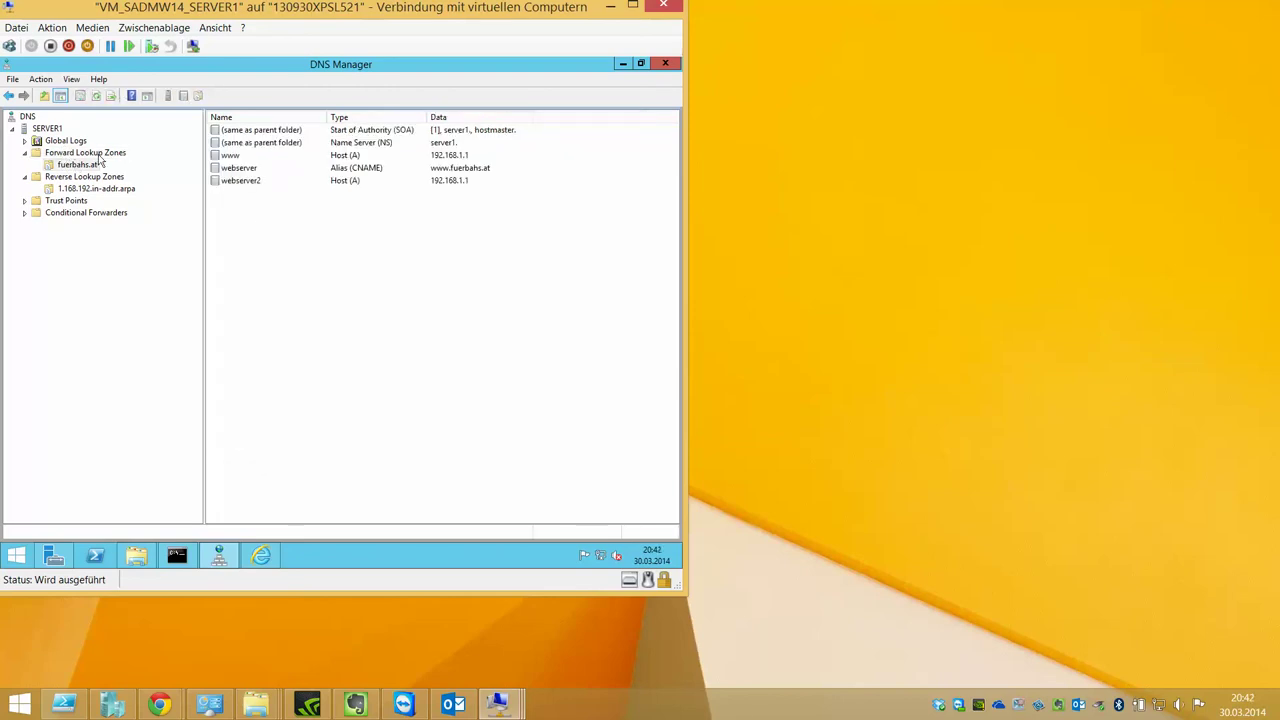
{"action": "right_click", "coordinate": [251, 221]}
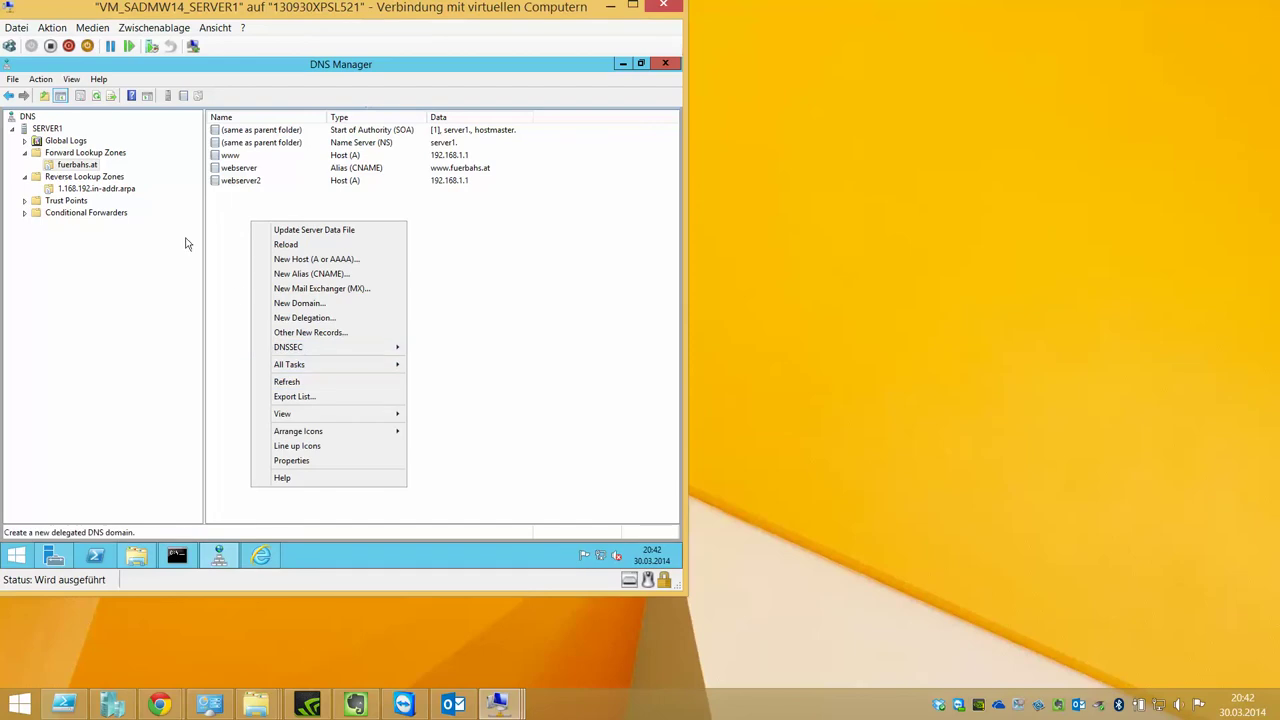
{"action": "right_click", "coordinate": [94, 163]}
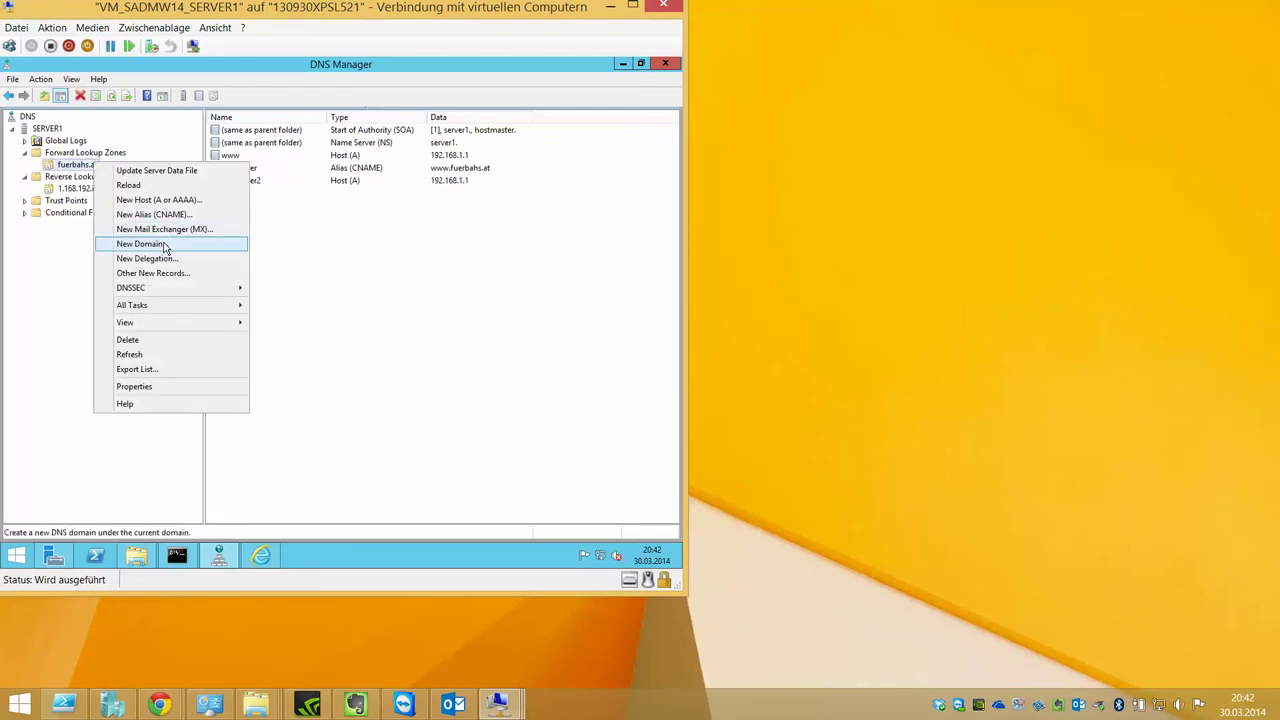
{"action": "left_click", "coordinate": [165, 245]}
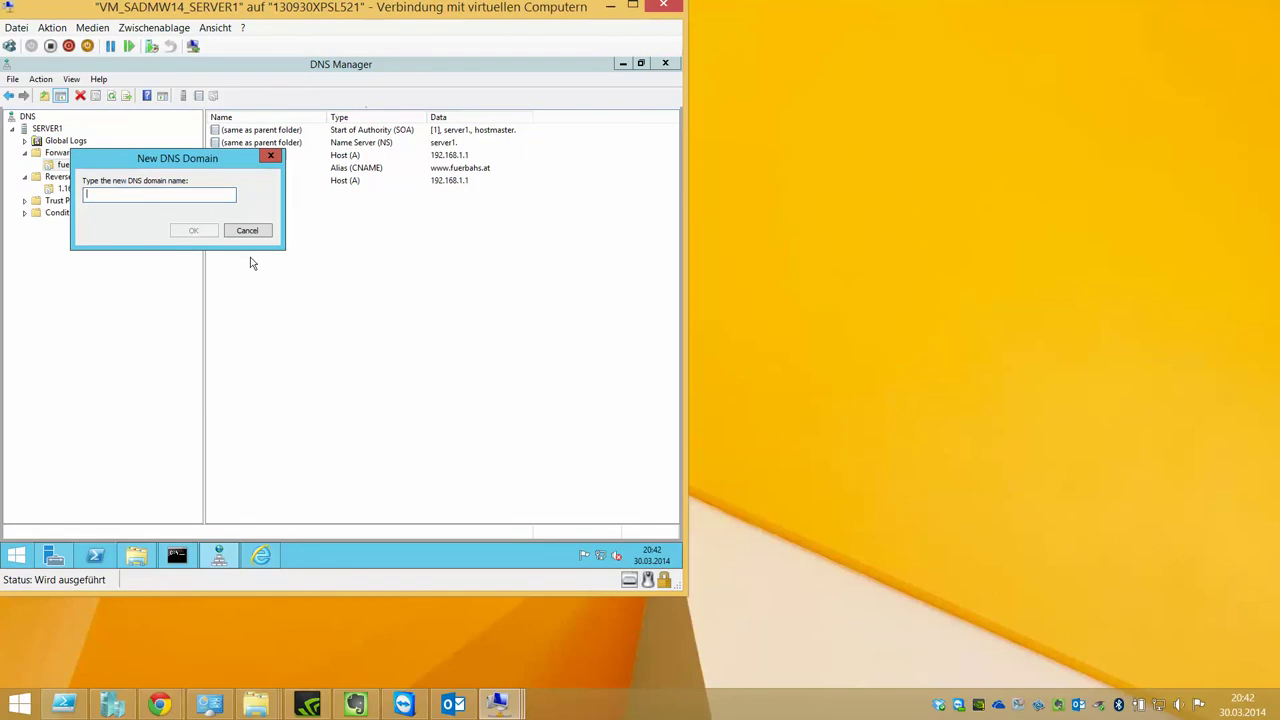
{"action": "type", "text": "projekt"}
{"action": "left_click", "coordinate": [193, 230]}
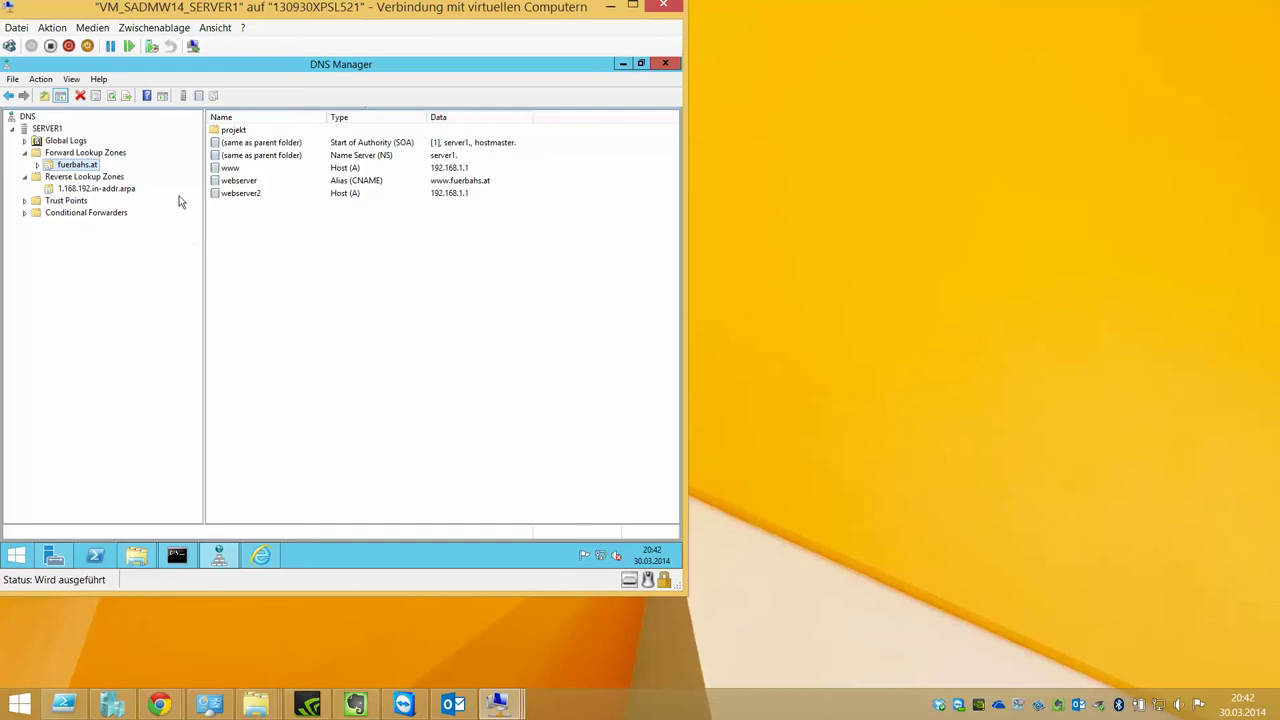
{"action": "double_click", "coordinate": [85, 166]}
{"action": "left_click", "coordinate": [84, 177]}
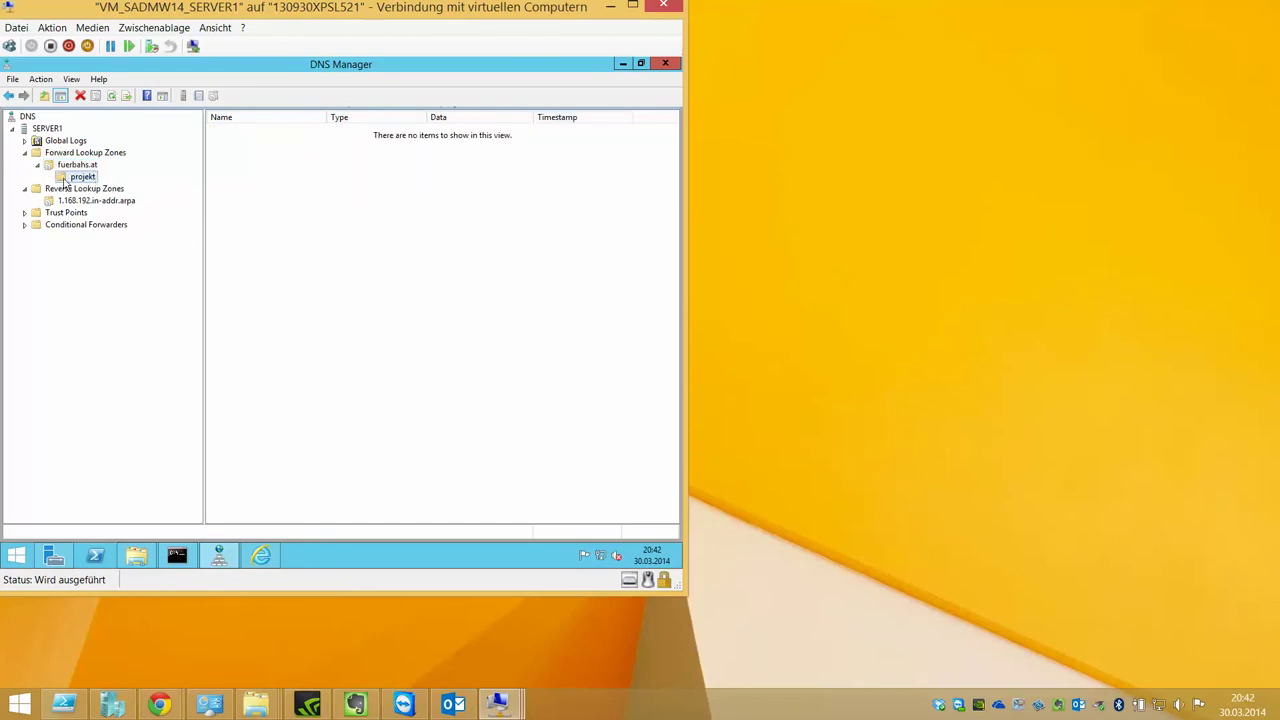
{"action": "right_click", "coordinate": [345, 176]}
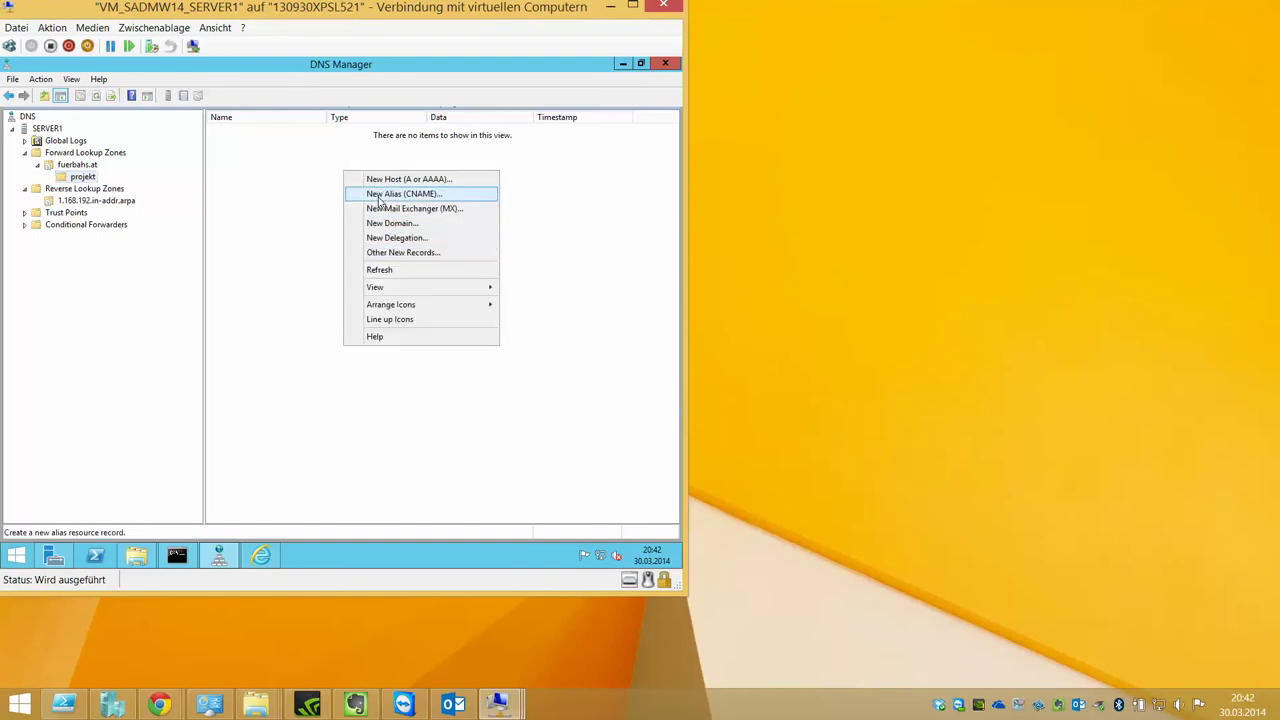
{"action": "left_click", "coordinate": [386, 181]}
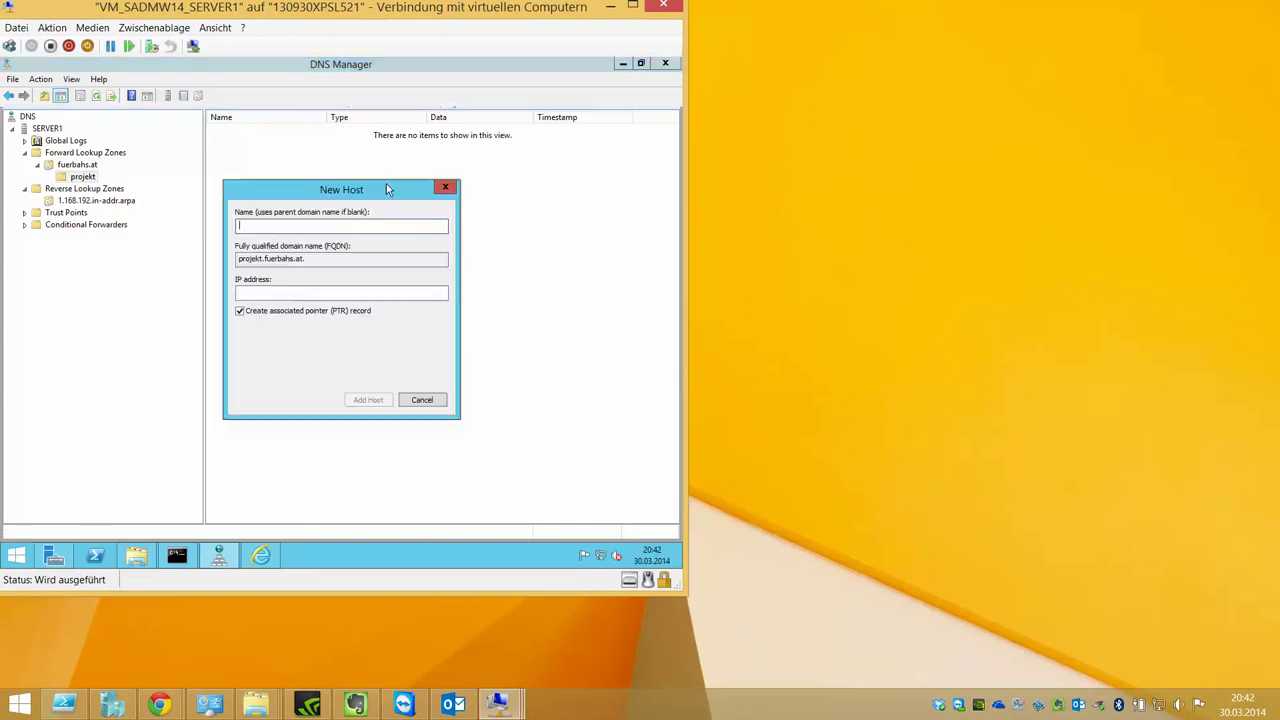
{"action": "type", "text": "projekt"}
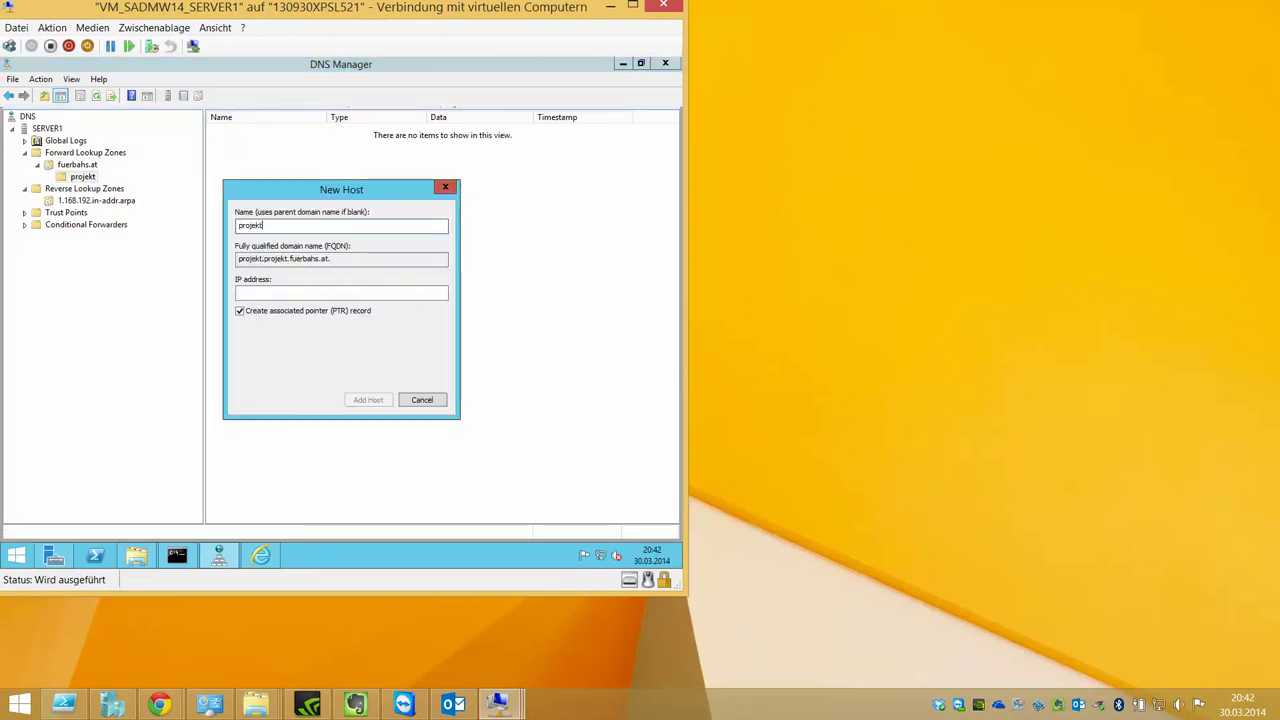
{"action": "key", "text": "BackSpace"}
{"action": "key", "text": "BackSpace"}
{"action": "key", "text": "BackSpace"}
{"action": "key", "text": "BackSpace"}
{"action": "key", "text": "BackSpace"}
{"action": "key", "text": "BackSpace"}
{"action": "key", "text": "BackSpace"}
{"action": "type", "text": "www"}
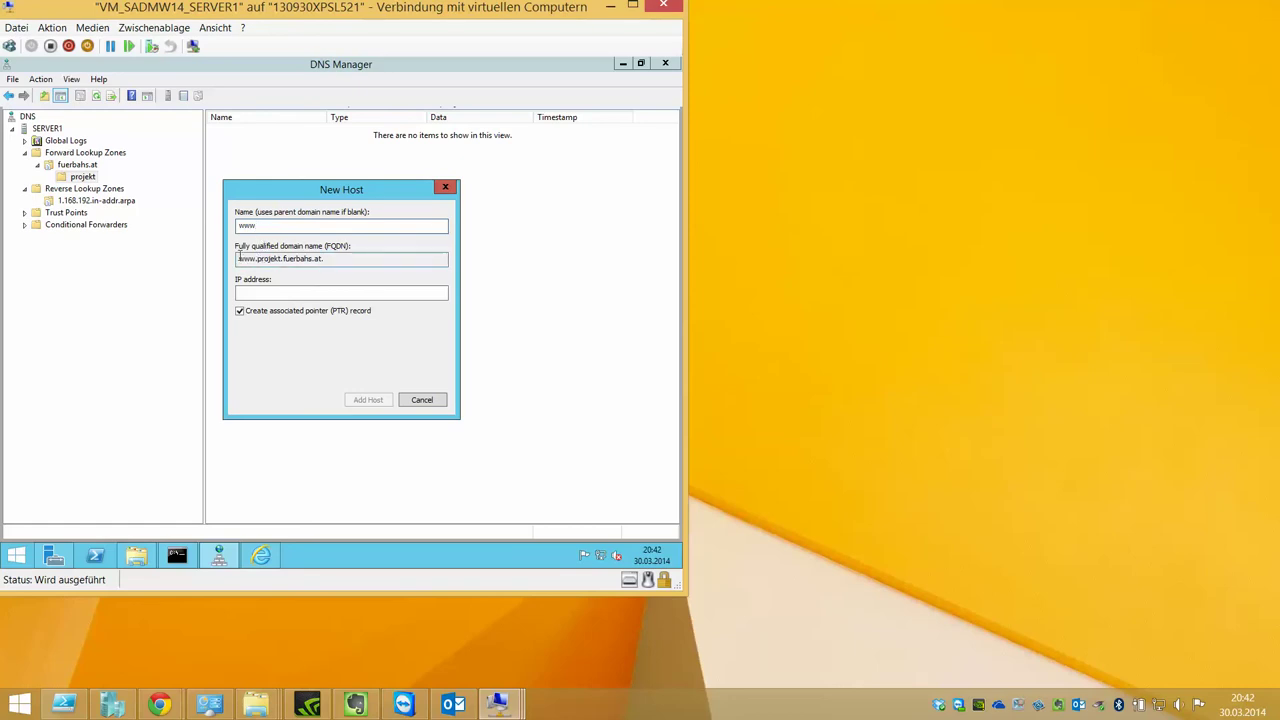
Give the www host the IP address 192.168.1.1 and add it with an associated pointer record
{"action": "left_click_drag", "start_coordinate": [241, 259], "coordinate": [338, 257]}
{"action": "key", "text": "Tab"}
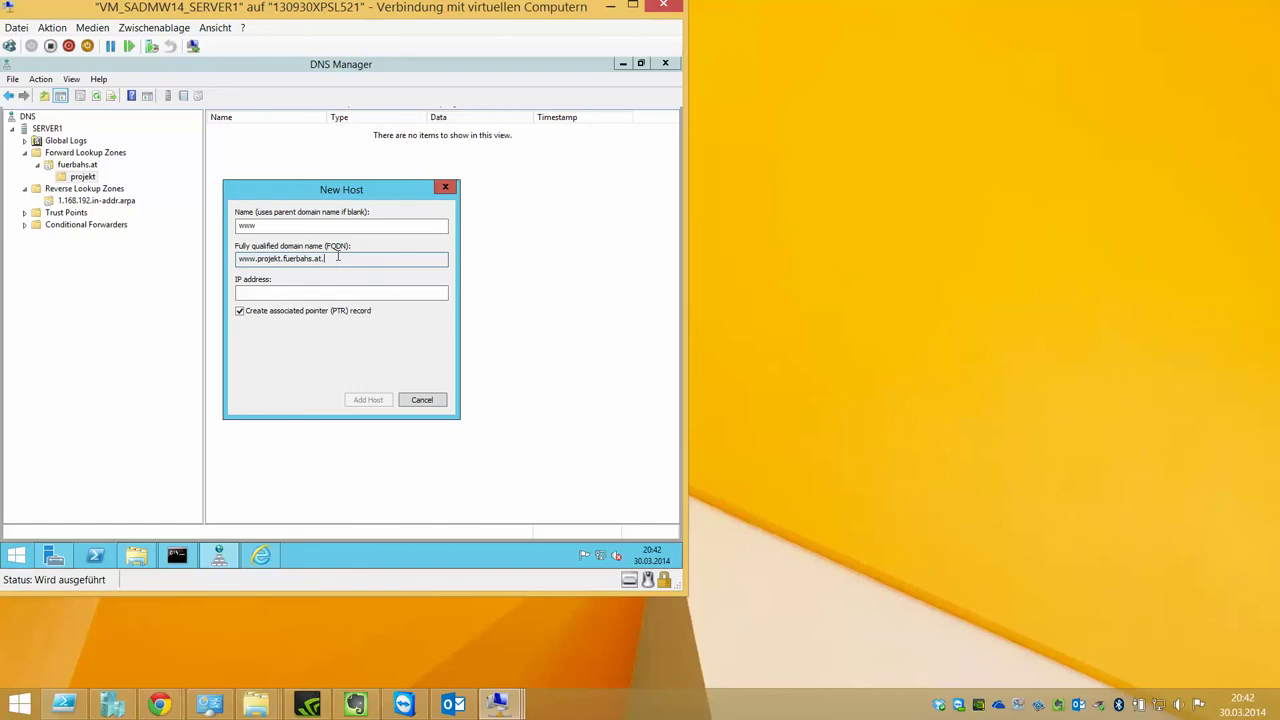
{"action": "type", "text": "192.168.1.1"}
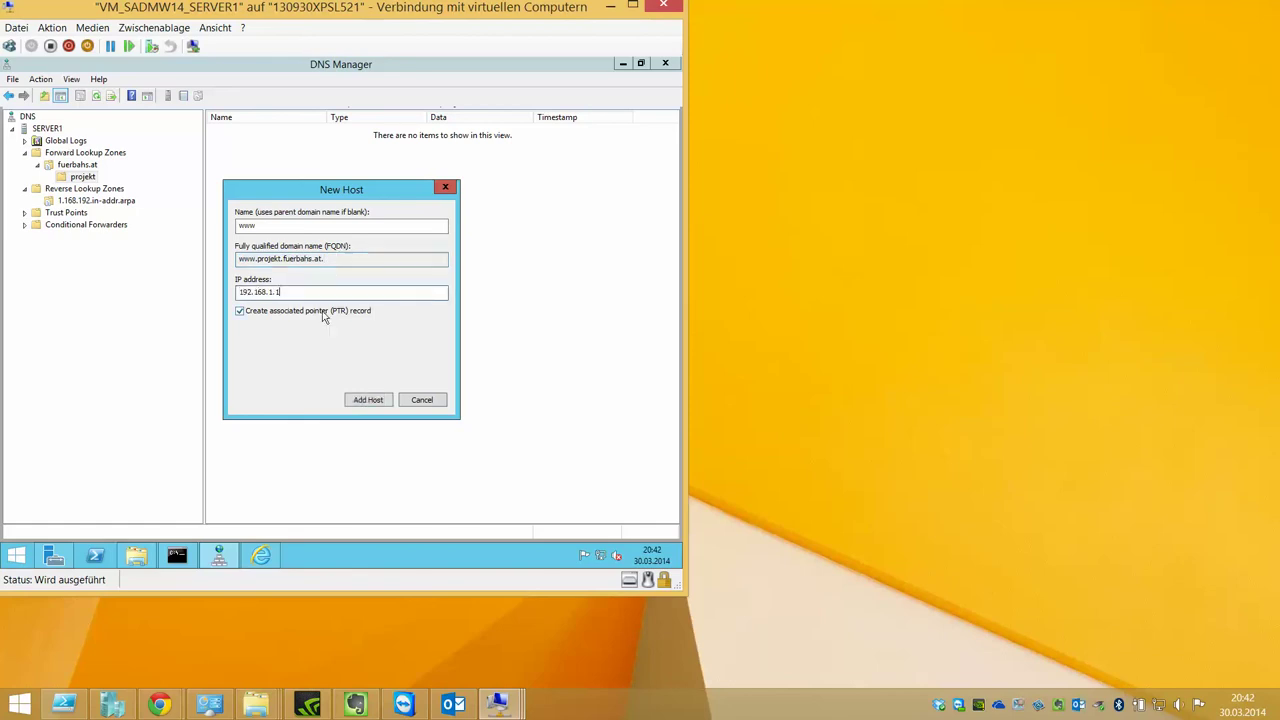
{"action": "left_click", "coordinate": [368, 400]}
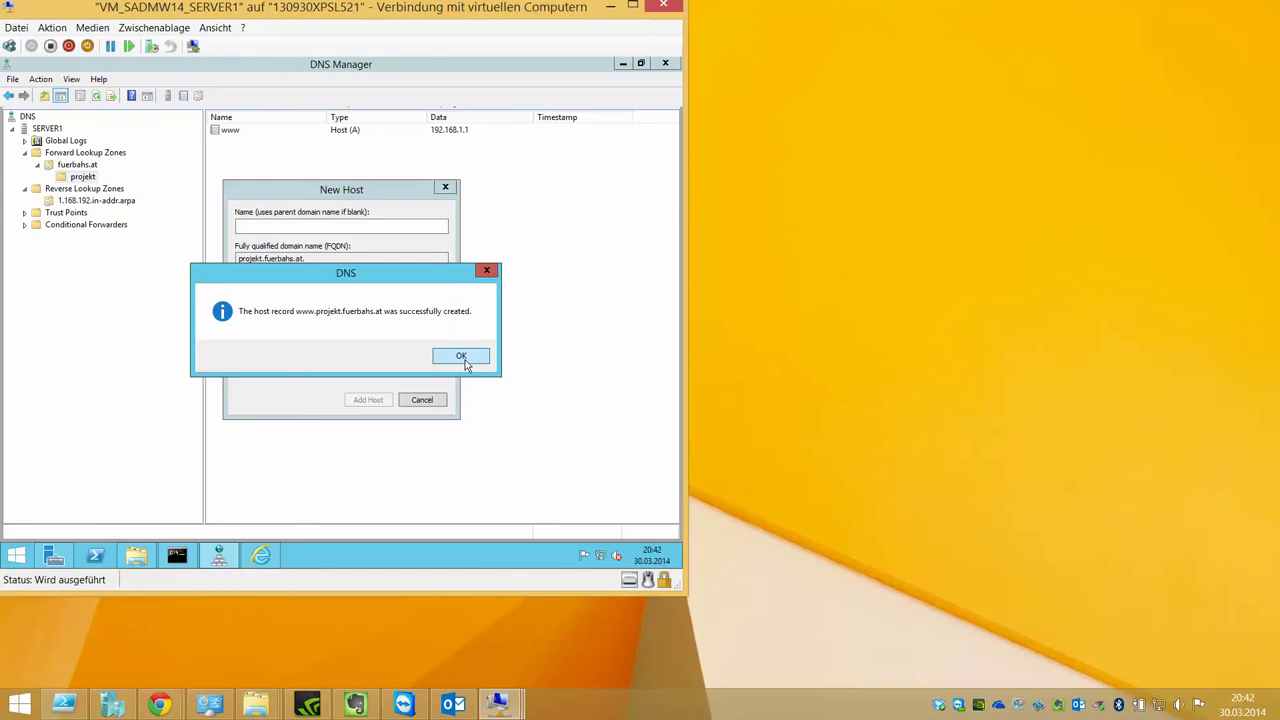
{"action": "left_click", "coordinate": [463, 357]}
{"action": "left_click", "coordinate": [423, 398]}
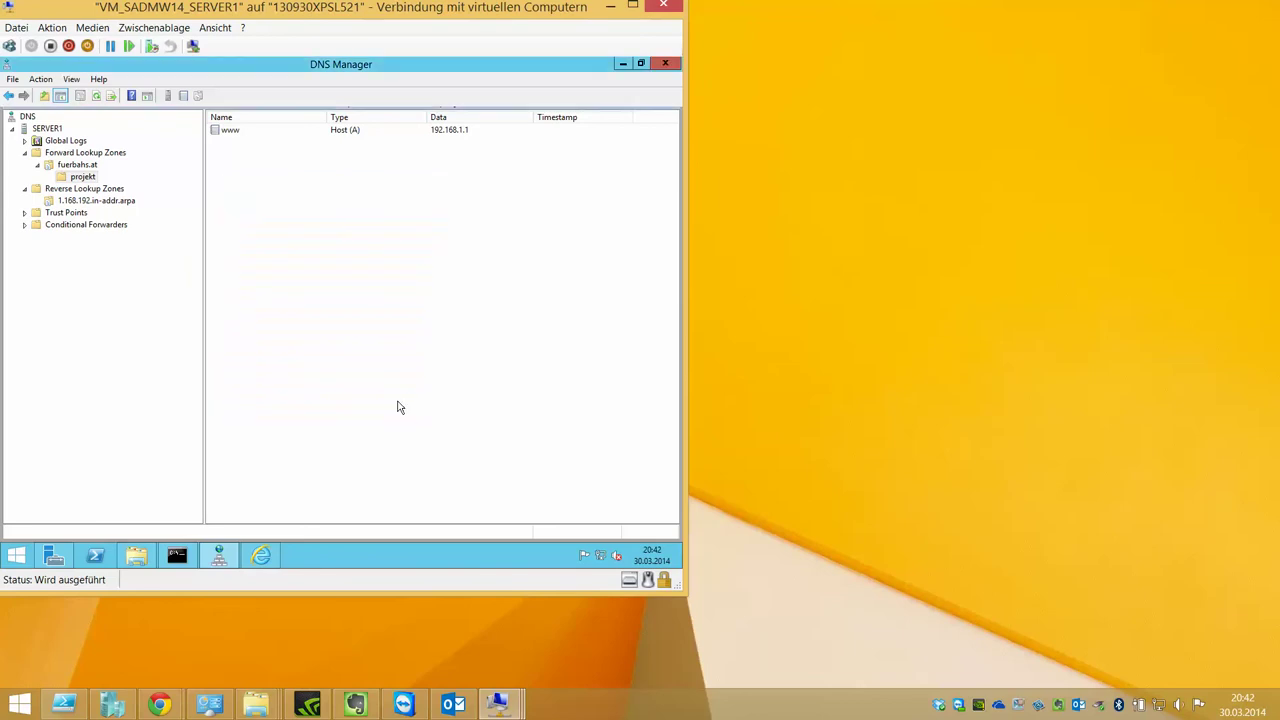
{"action": "left_click", "coordinate": [177, 555]}
{"action": "type", "text": "ping www."}
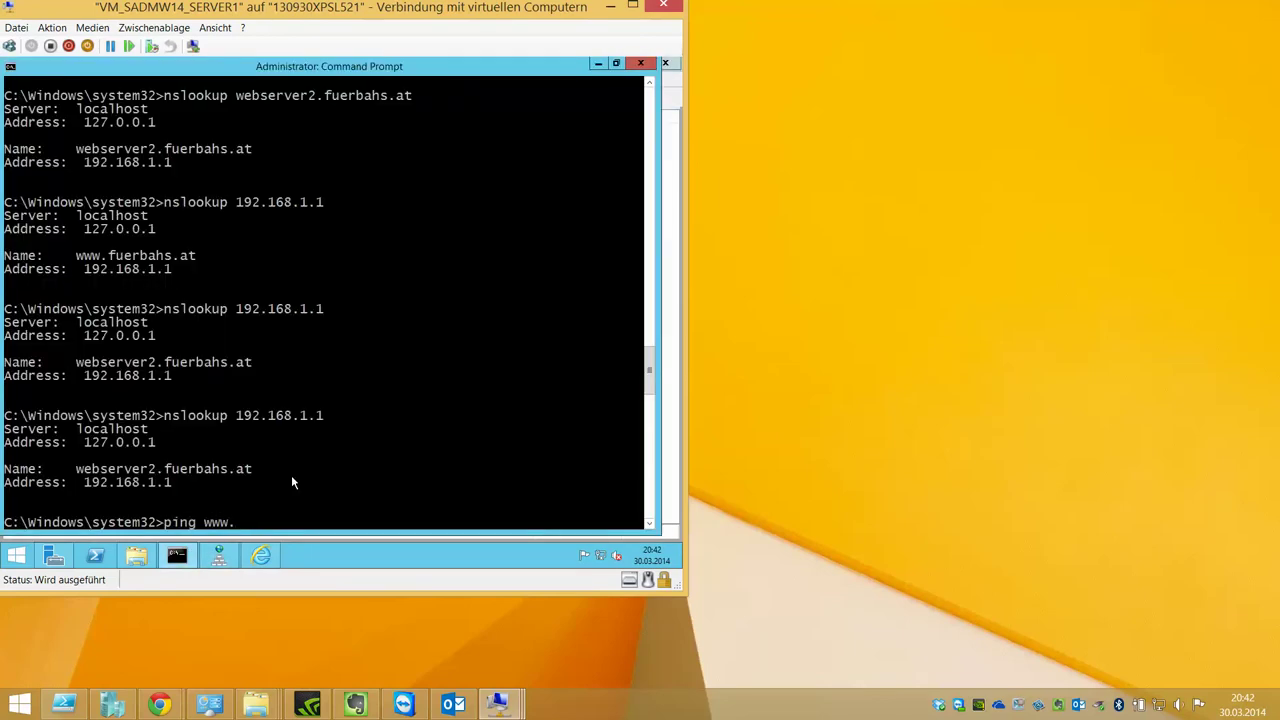
{"action": "type", "text": "projekt.fuerbahs.at"}
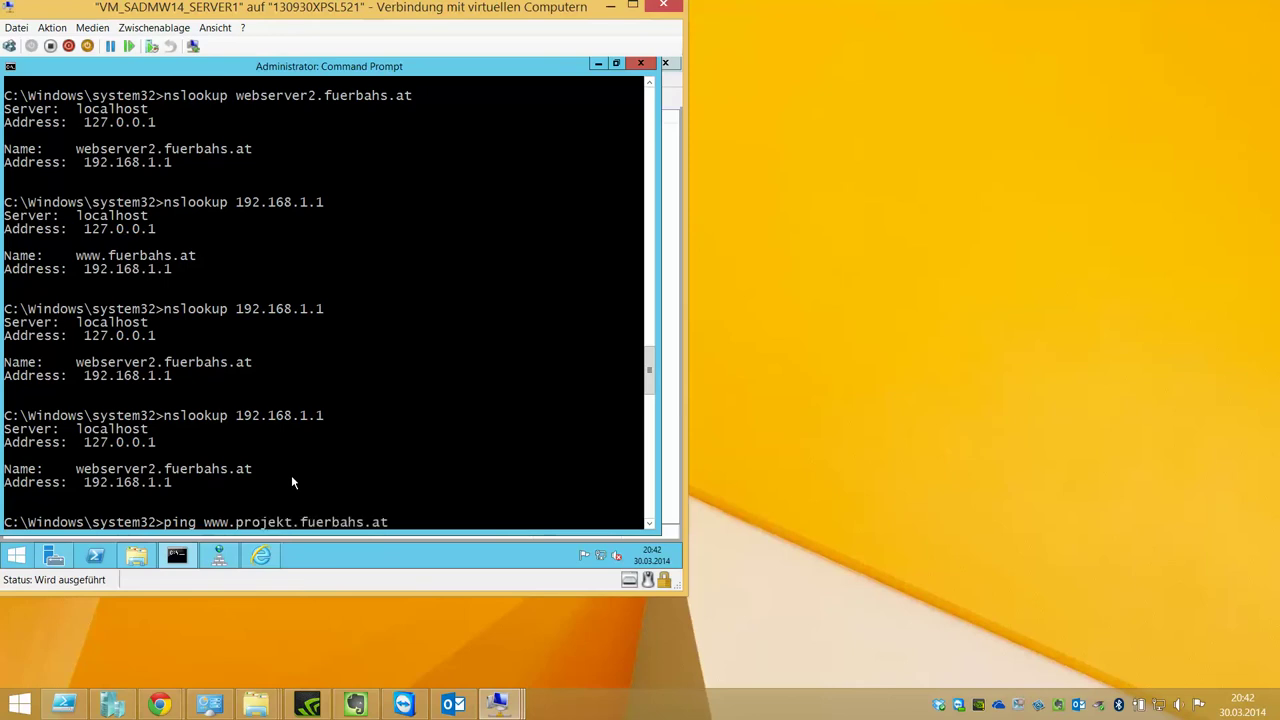
{"action": "key", "text": "Return"}
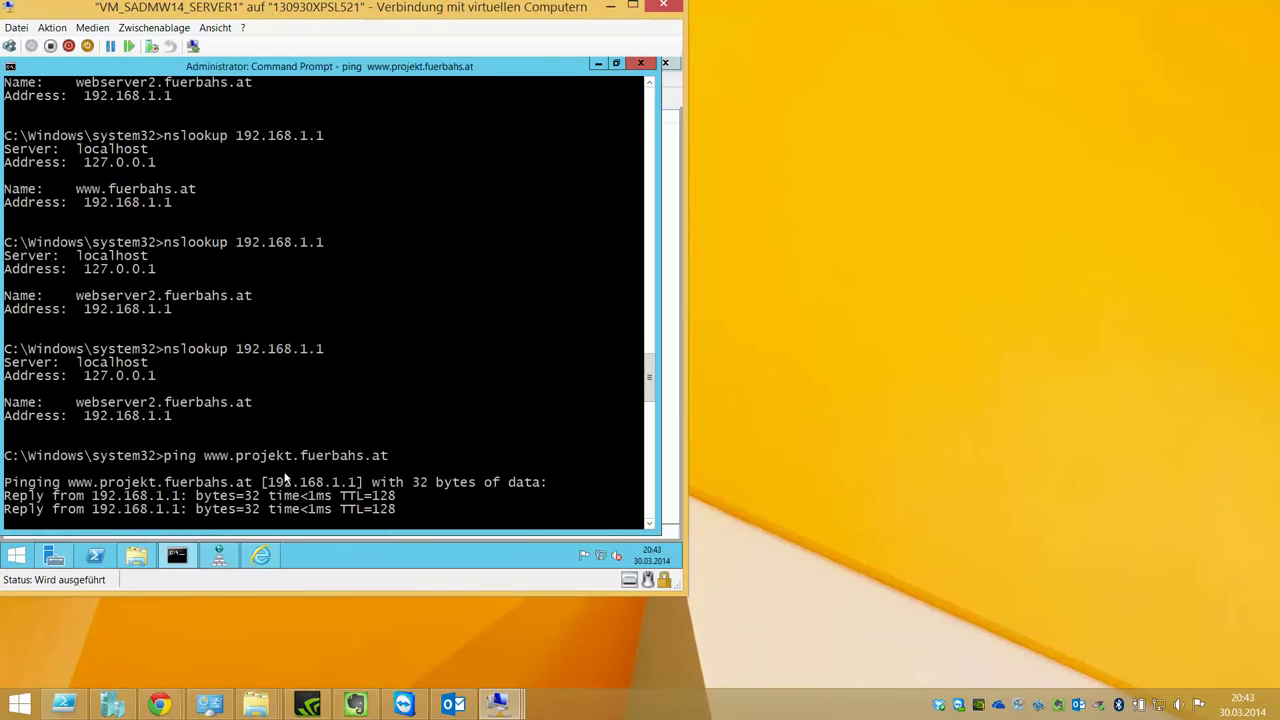
{"action": "left_click", "coordinate": [598, 63]}
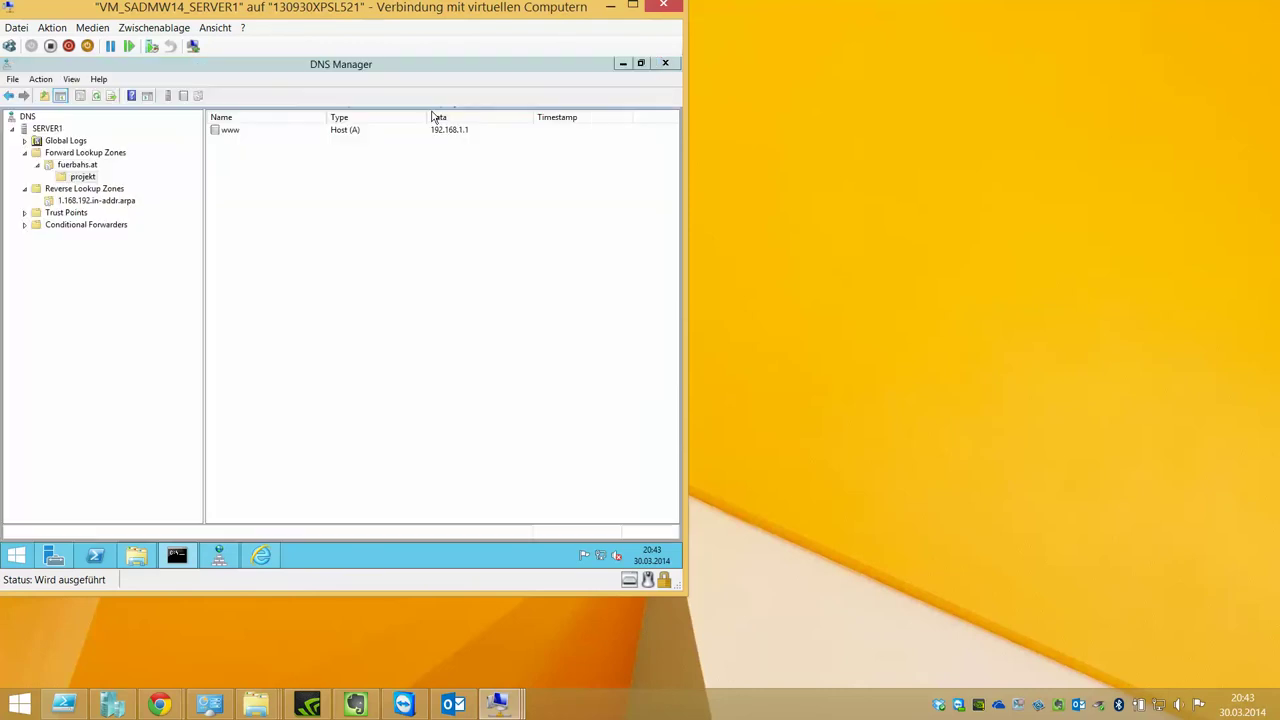
Start a new alias (CNAME) record in the projekt domain and name it sport
{"action": "left_click", "coordinate": [88, 178]}
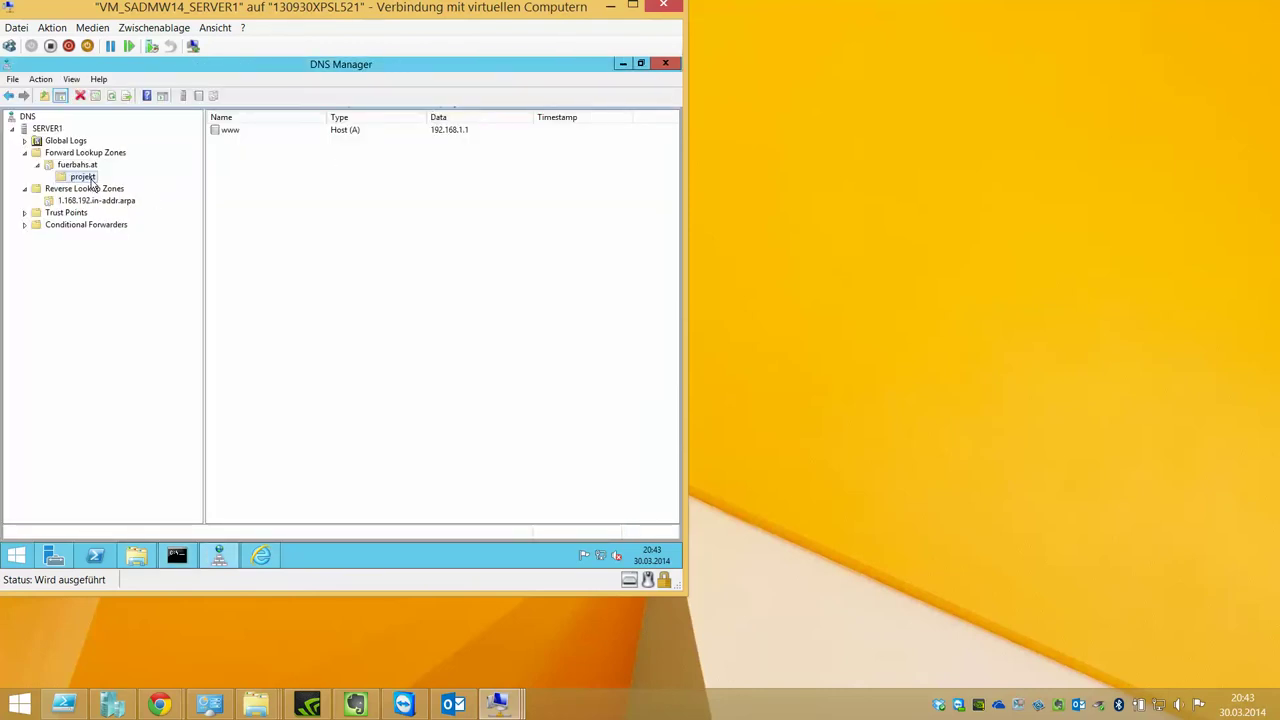
{"action": "left_click", "coordinate": [266, 136]}
{"action": "left_click", "coordinate": [258, 164]}
{"action": "right_click", "coordinate": [258, 168]}
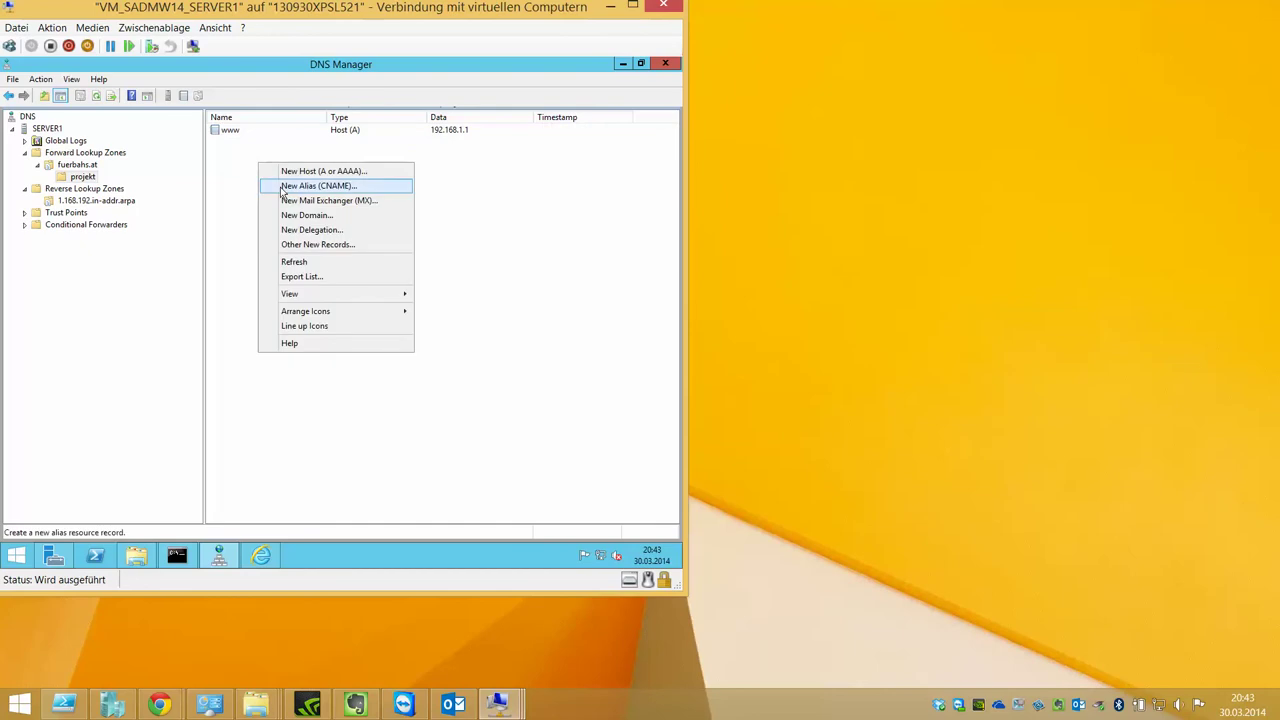
{"action": "left_click", "coordinate": [283, 188]}
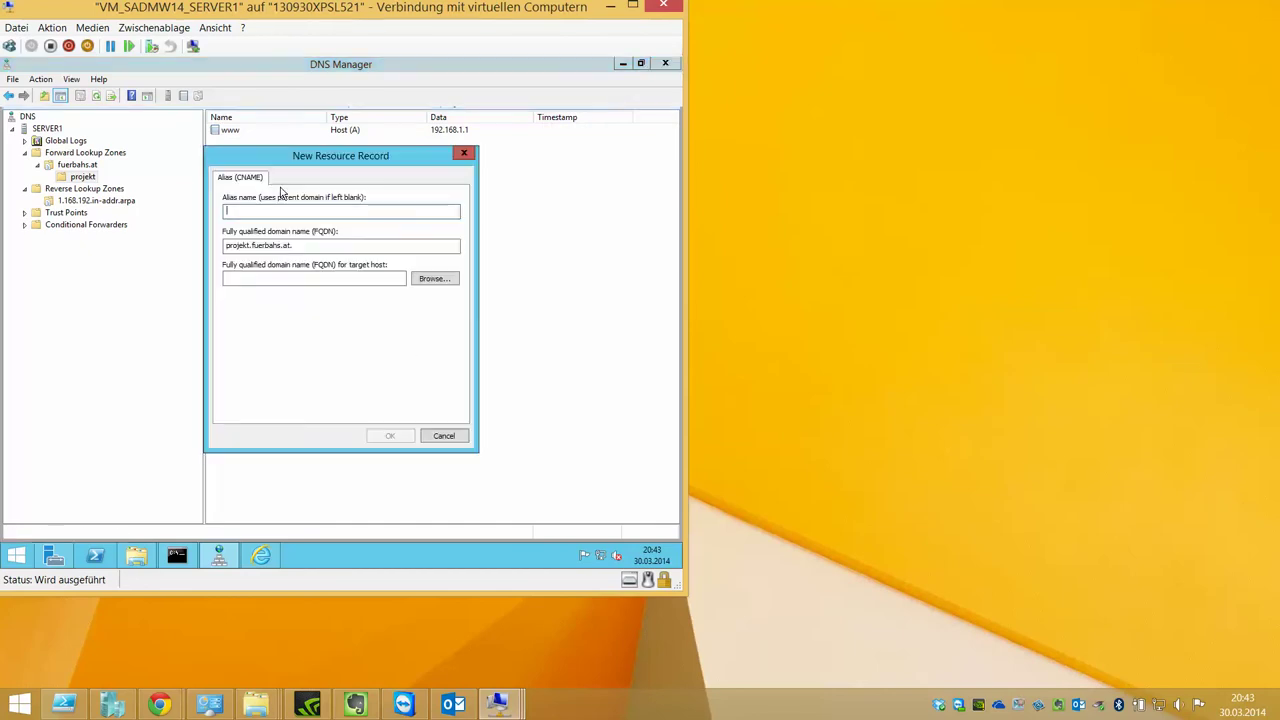
{"action": "type", "text": "sport"}
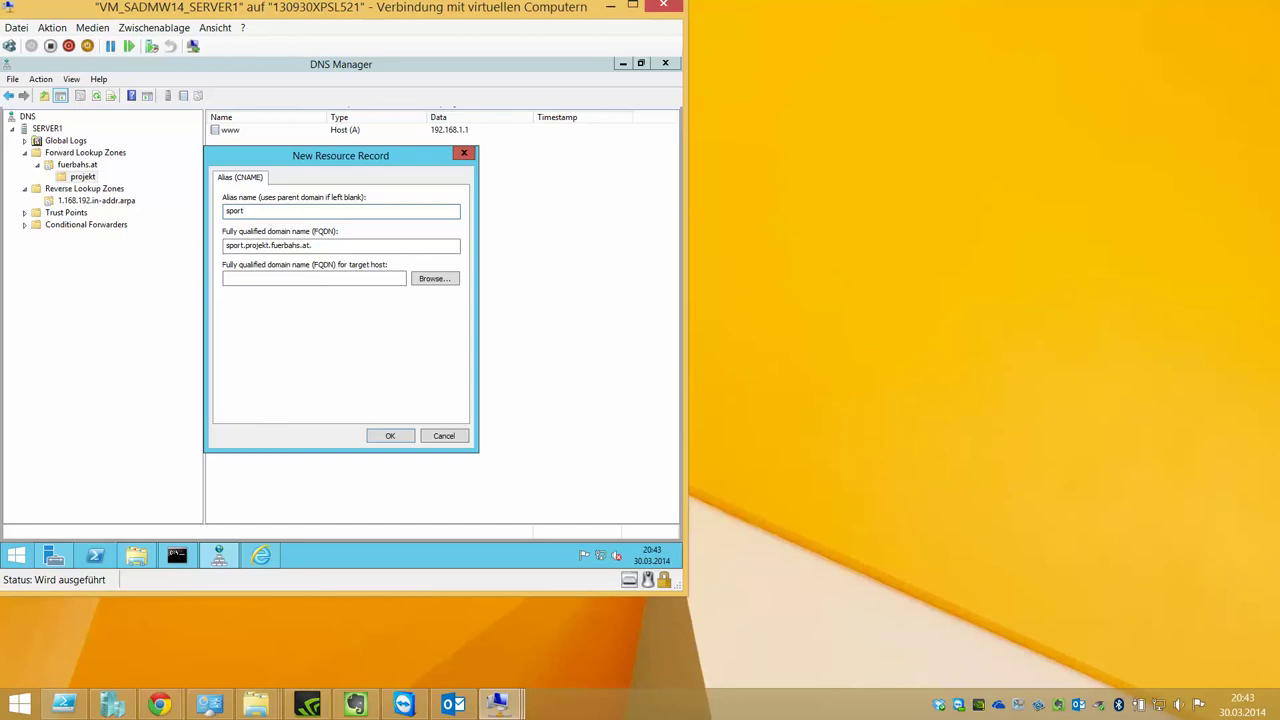
{"action": "left_click", "coordinate": [431, 278]}
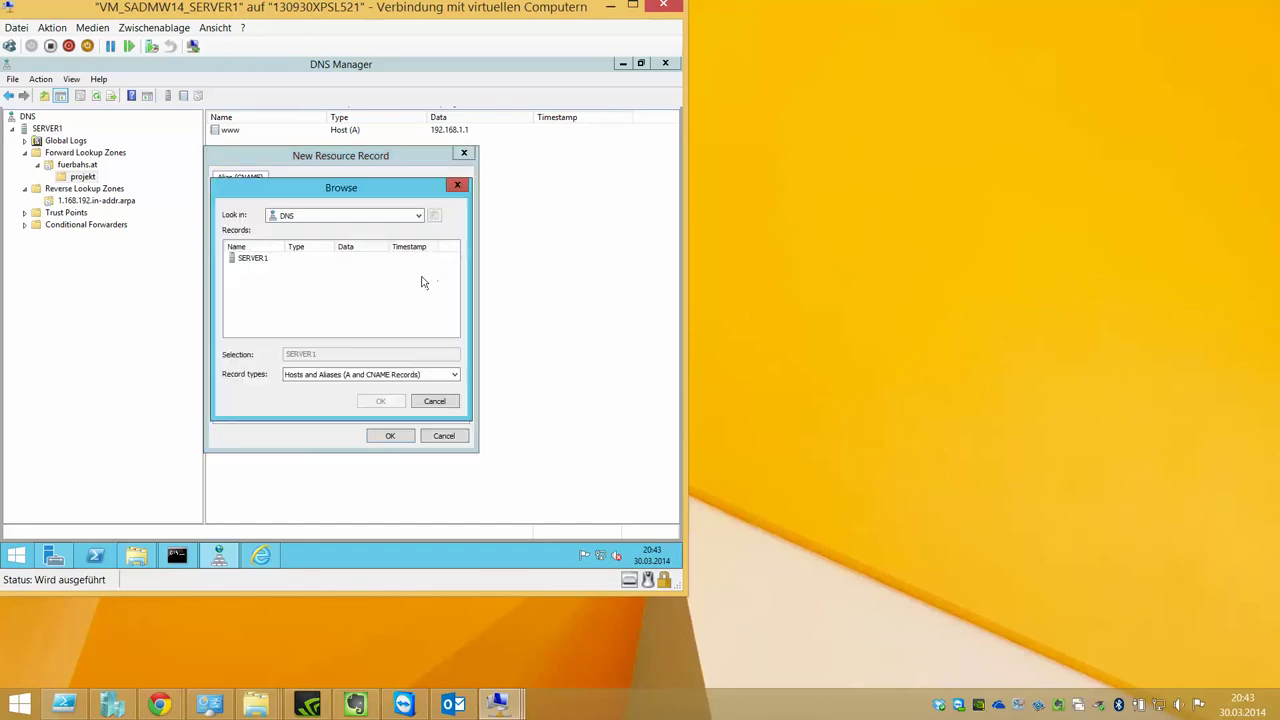
{"action": "double_click", "coordinate": [272, 260]}
{"action": "double_click", "coordinate": [272, 260]}
{"action": "double_click", "coordinate": [272, 260]}
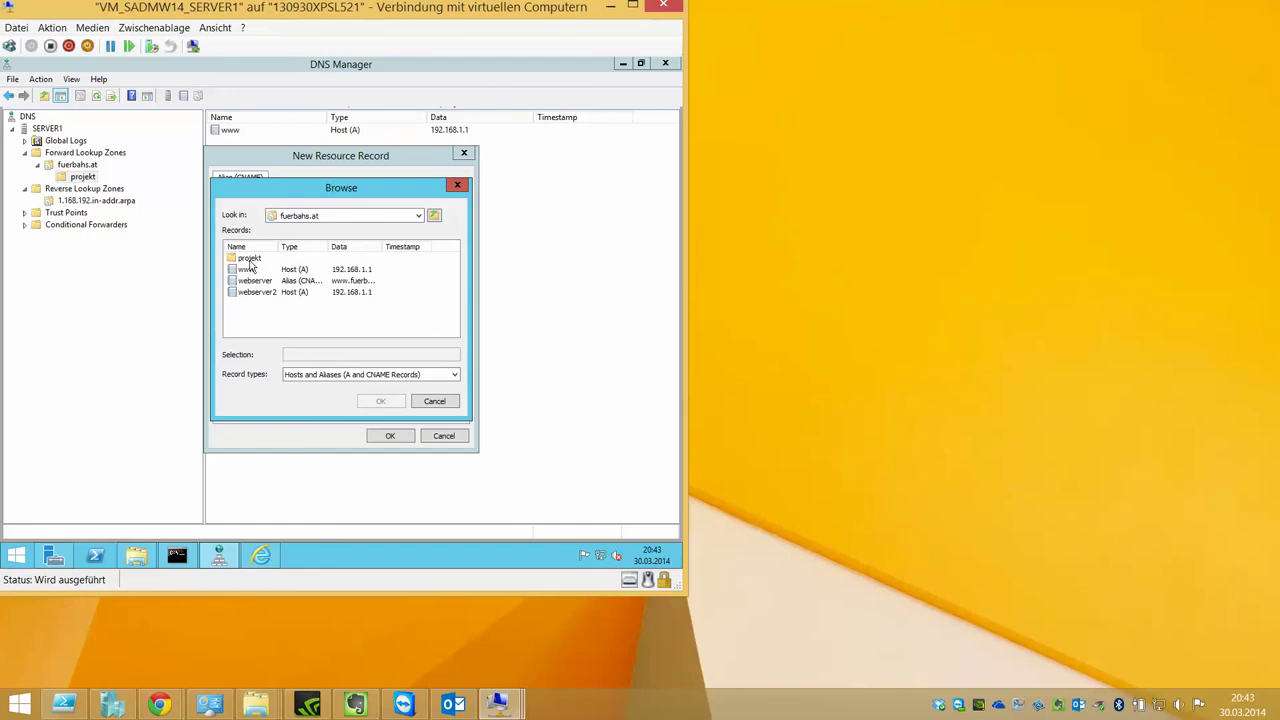
{"action": "double_click", "coordinate": [249, 259]}
{"action": "double_click", "coordinate": [252, 260]}
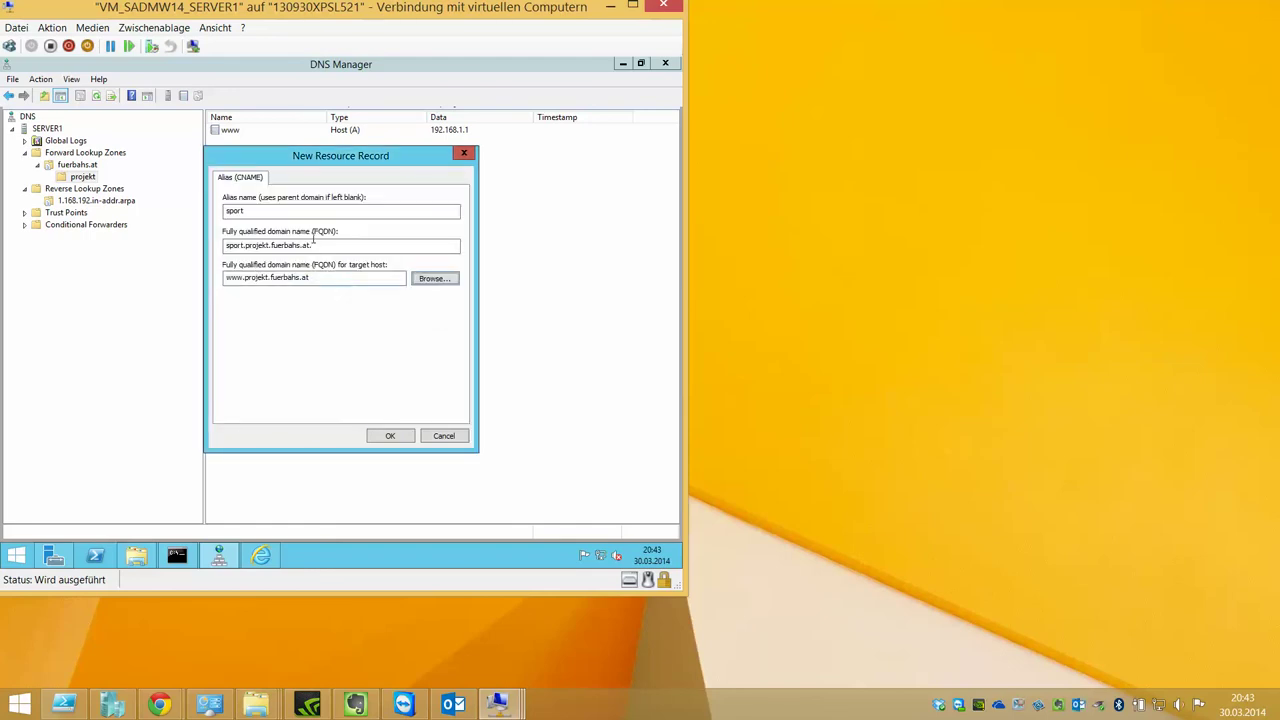
{"action": "left_click", "coordinate": [390, 436]}
{"action": "left_click", "coordinate": [177, 556]}
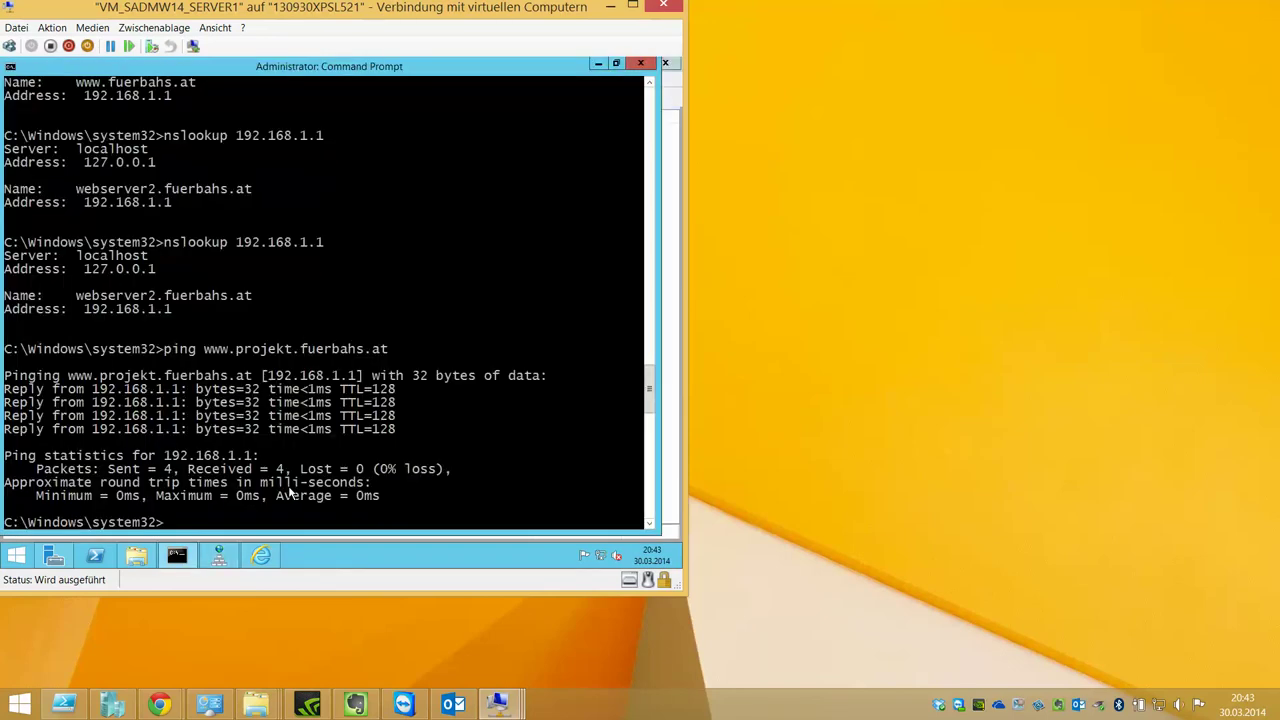
{"action": "type", "text": "nslookup"}
{"action": "key", "text": "Up"}
{"action": "key", "text": "Home"}
{"action": "key", "text": "Delete"}
{"action": "key", "text": "Delete"}
{"action": "key", "text": "Delete"}
{"action": "key", "text": "Delete"}
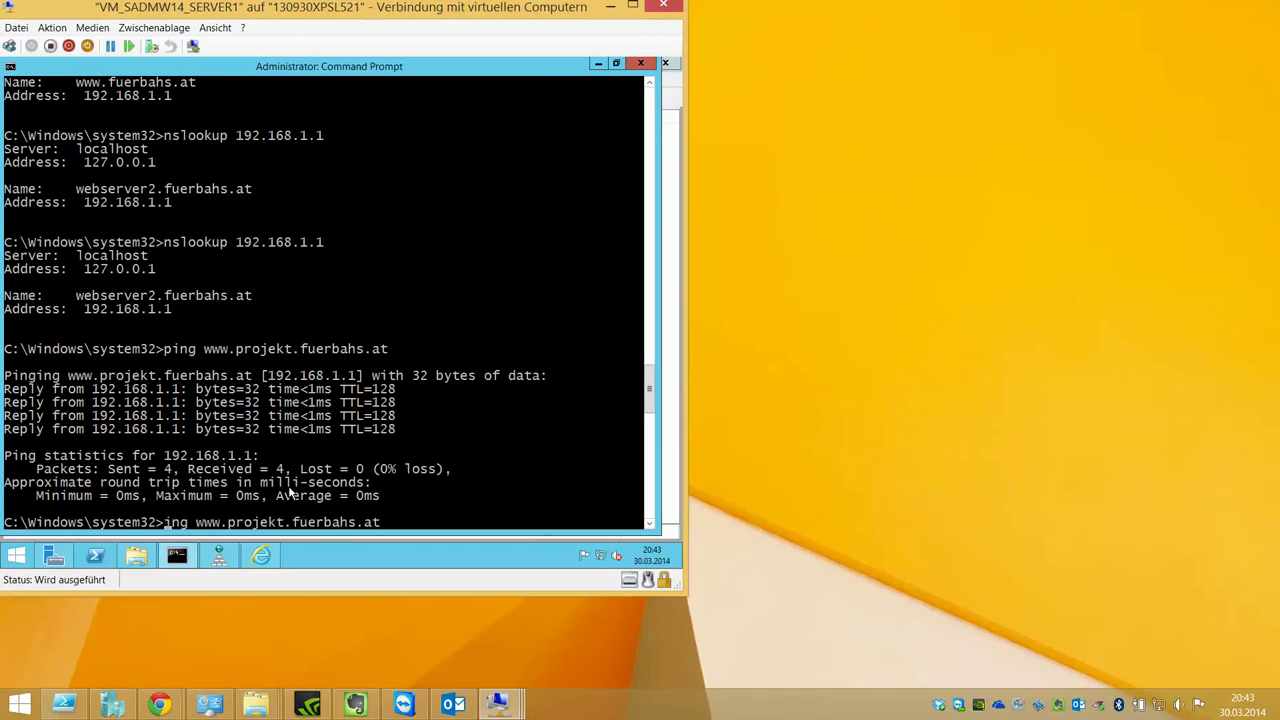
{"action": "type", "text": "nslookup"}
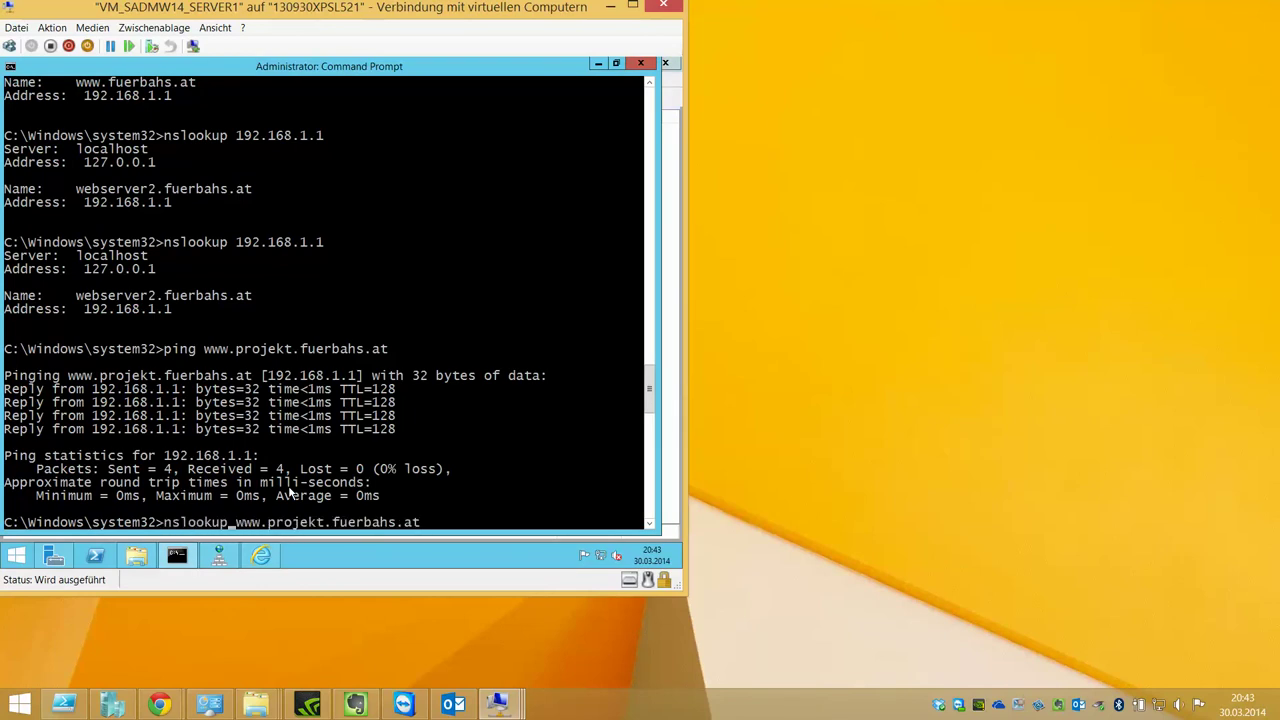
{"action": "key", "text": "Return"}
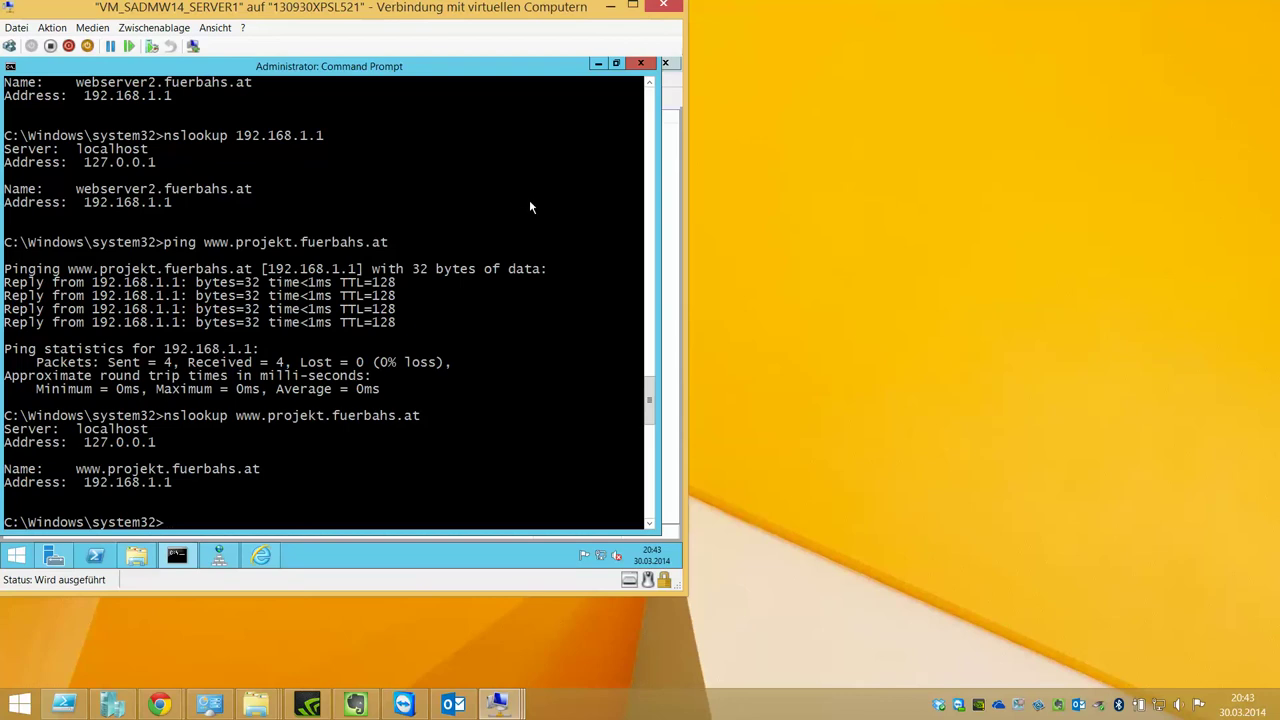
Run nslookup sport.projekt.fuerbahs.at in the Command Prompt to check the alias's resolution, and return to DNS Manager
{"action": "key", "text": "Up"}
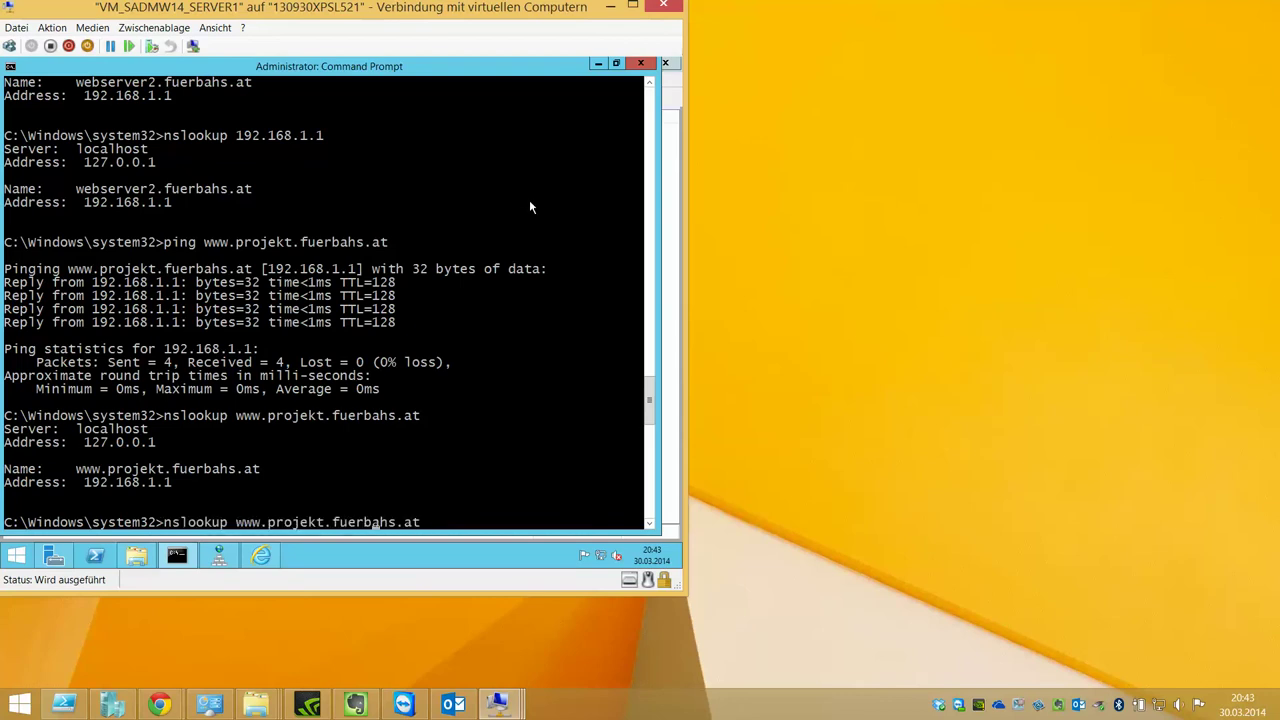
{"action": "key", "text": "BackSpace"}
{"action": "key", "text": "BackSpace"}
{"action": "key", "text": "BackSpace"}
{"action": "type", "text": "sport"}
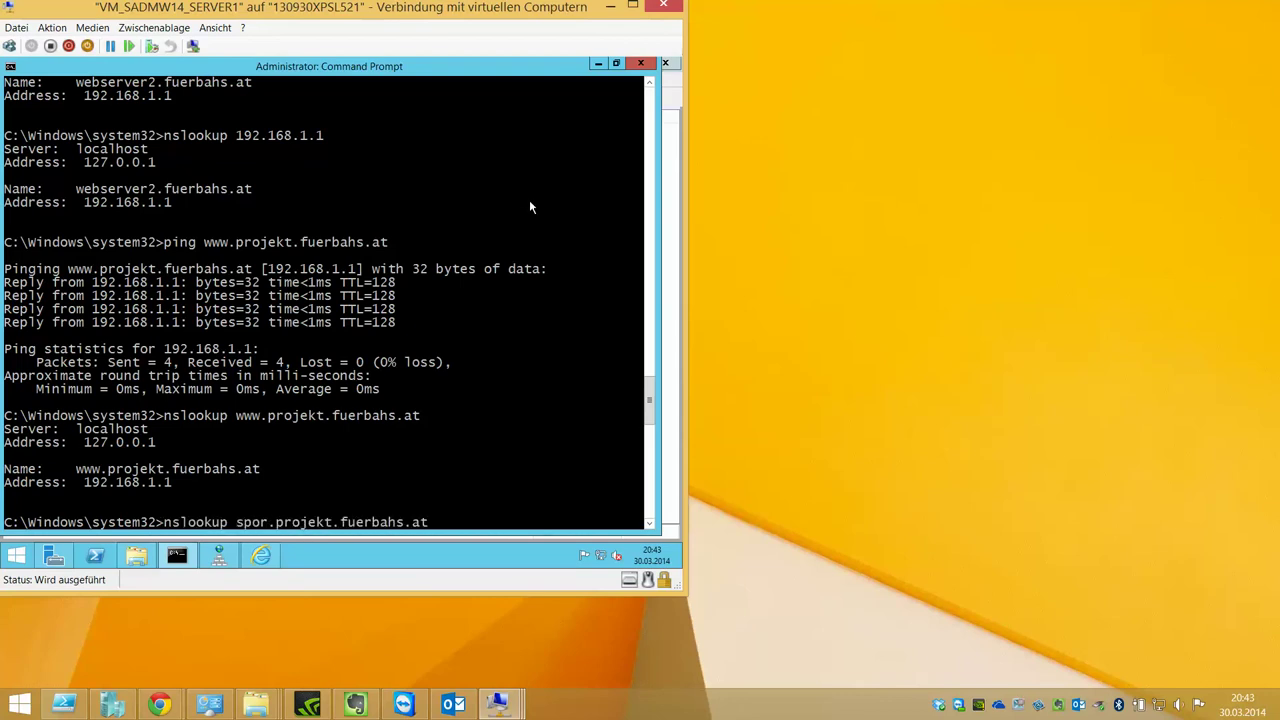
{"action": "key", "text": "Return"}
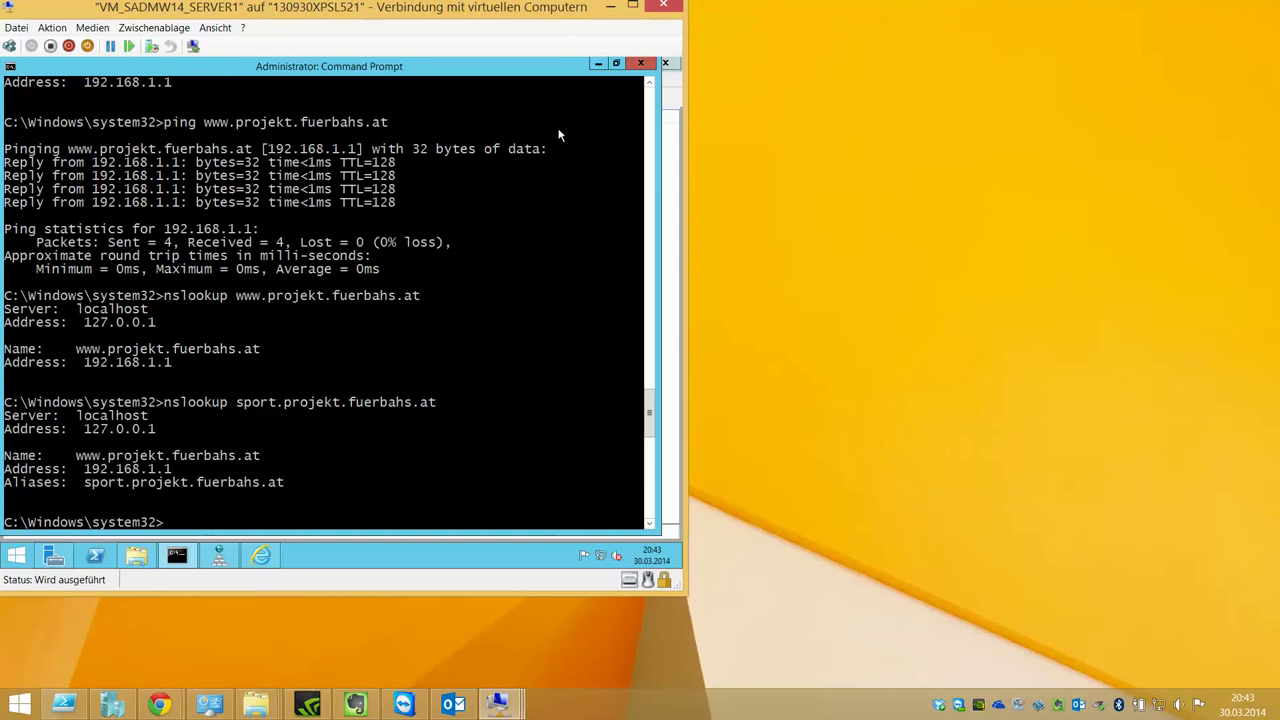
{"action": "left_click", "coordinate": [598, 63]}
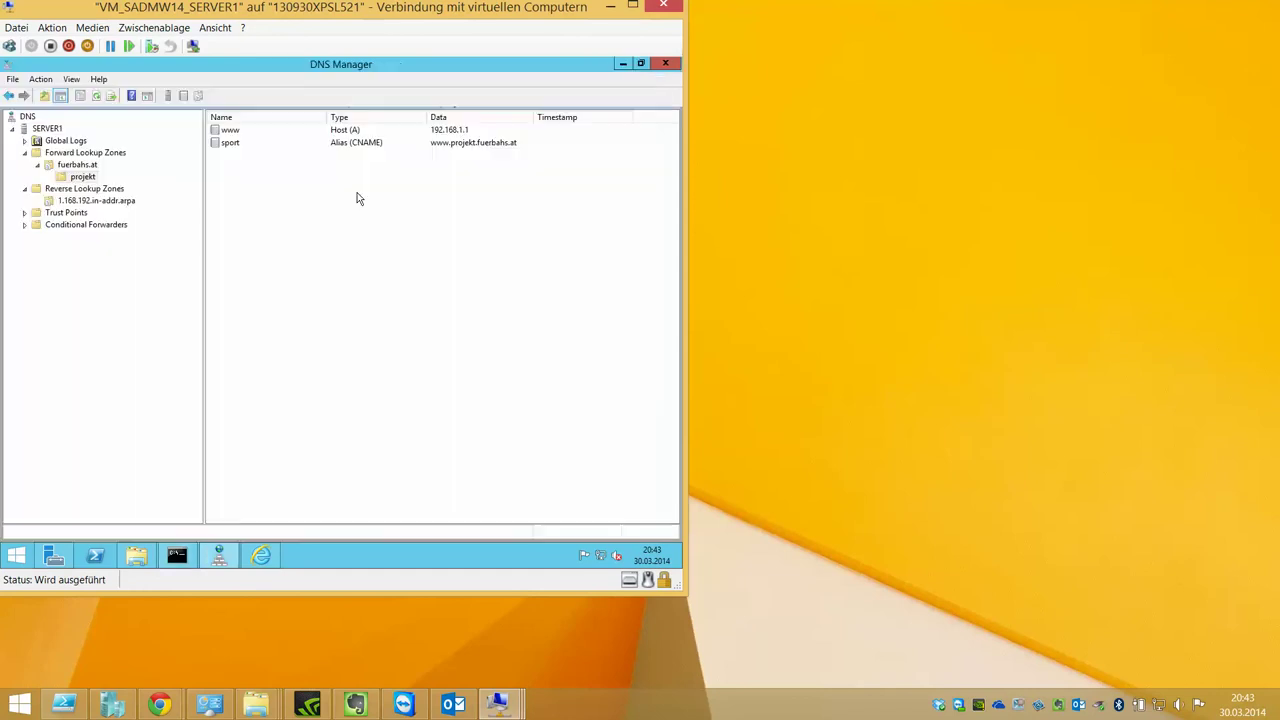
Start a new delegation in the fuerbahs.at zone and name the delegated domain marketing
{"action": "right_click", "coordinate": [78, 165]}
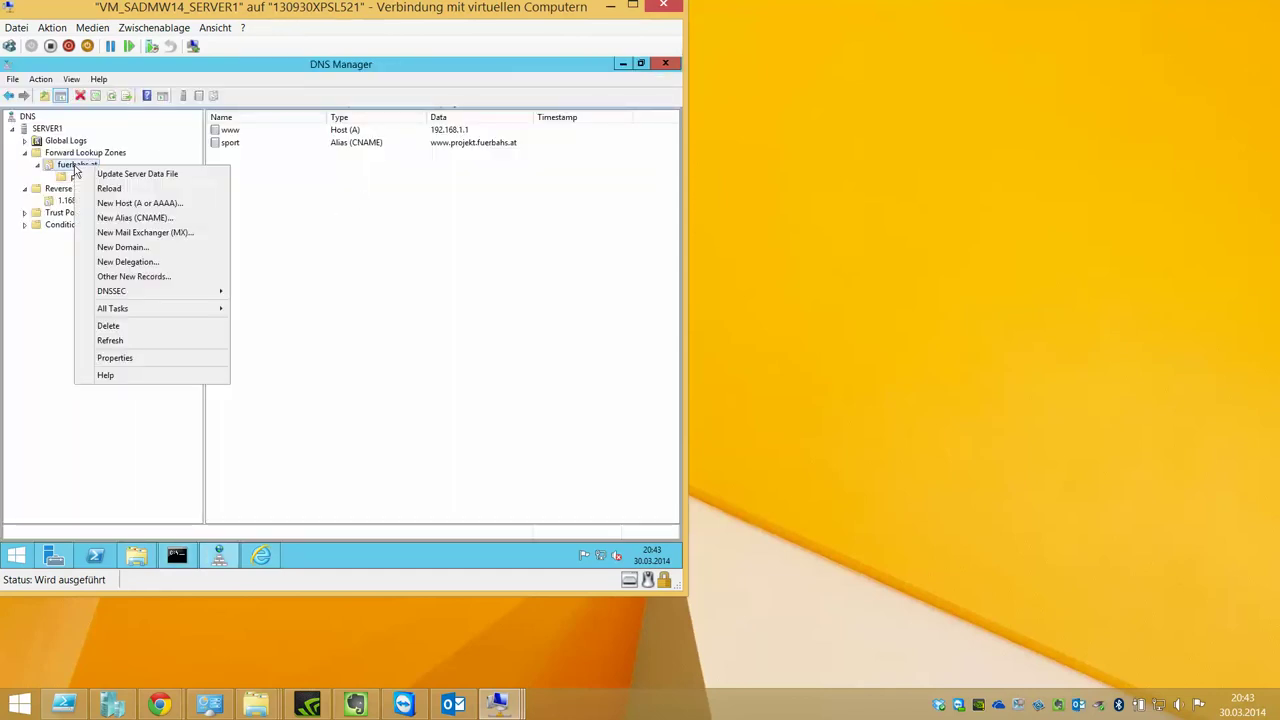
{"action": "left_click", "coordinate": [142, 268]}
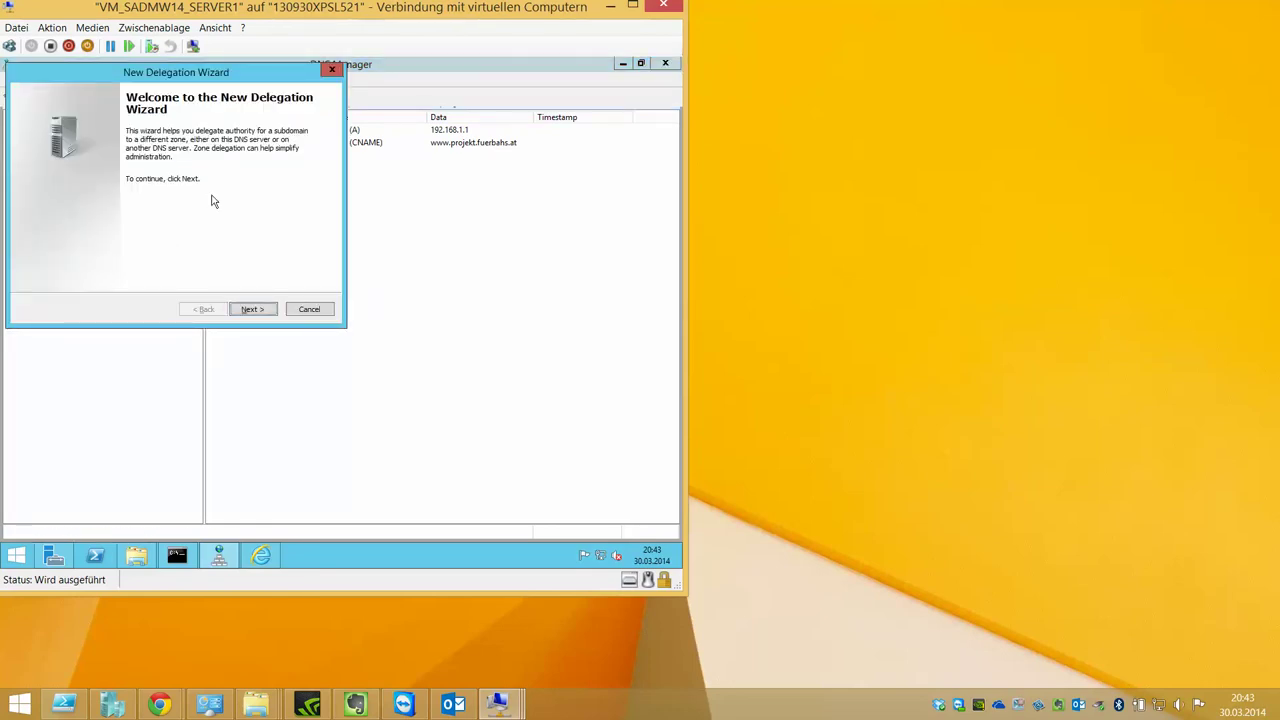
{"action": "key", "text": "Return"}
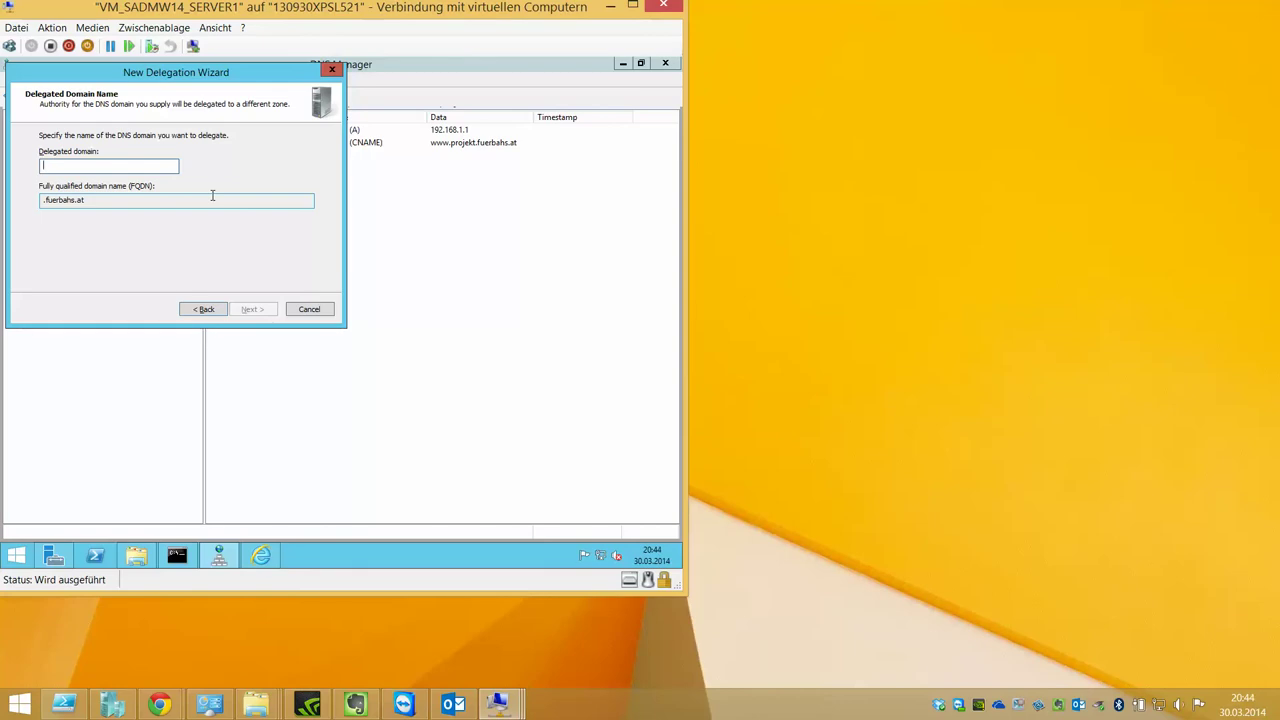
{"action": "type", "text": "marketing"}
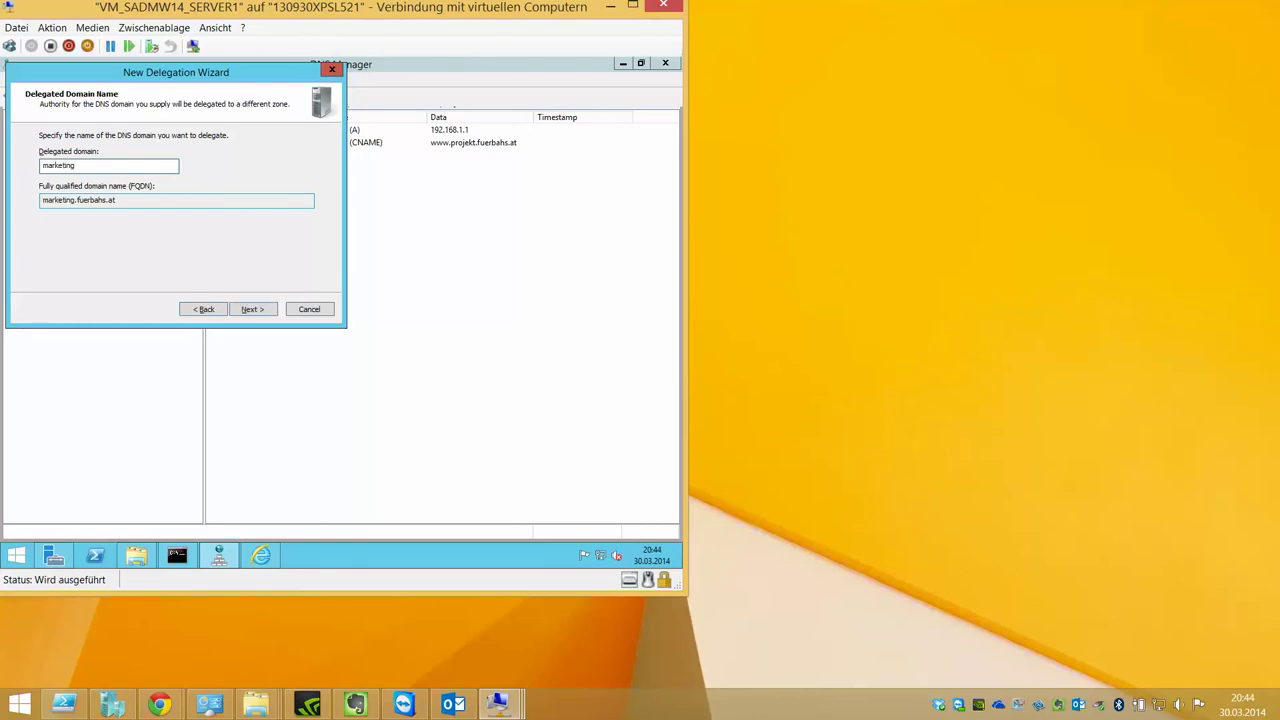
{"action": "key", "text": "Return"}
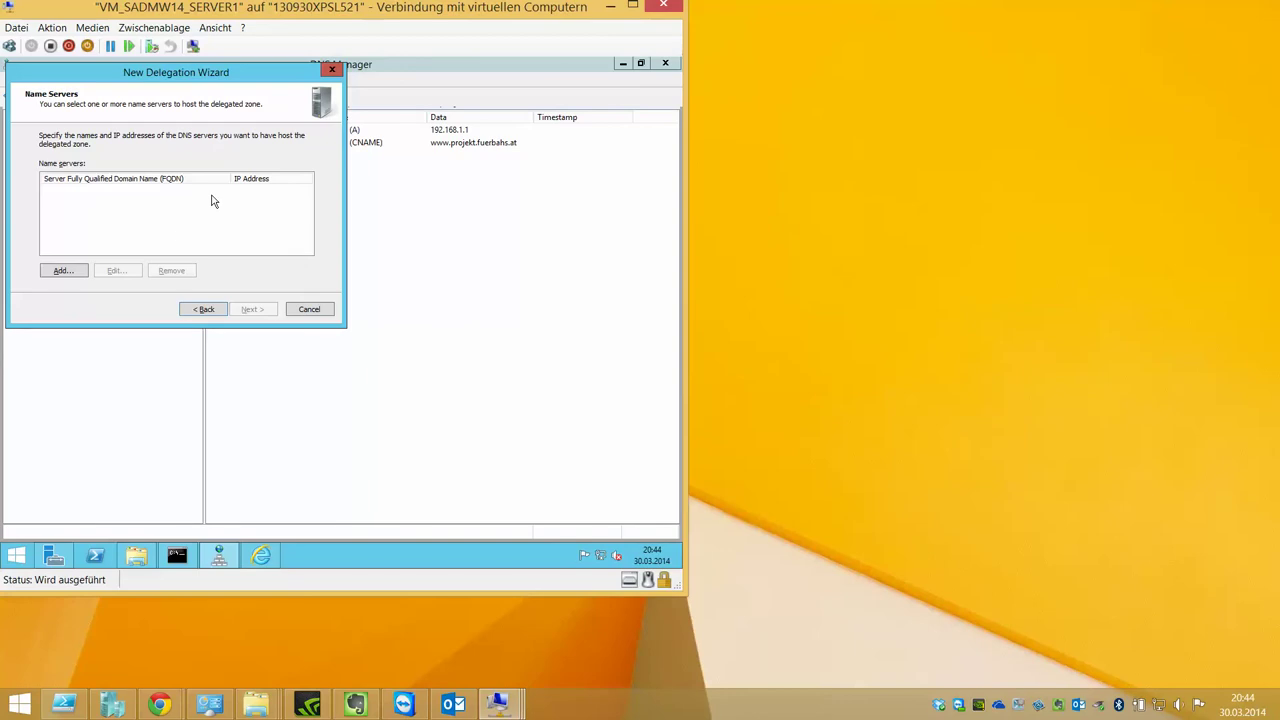
Add 192.168.1.2 as the name server for the marketing delegation and complete the wizard
{"action": "left_click", "coordinate": [90, 269]}
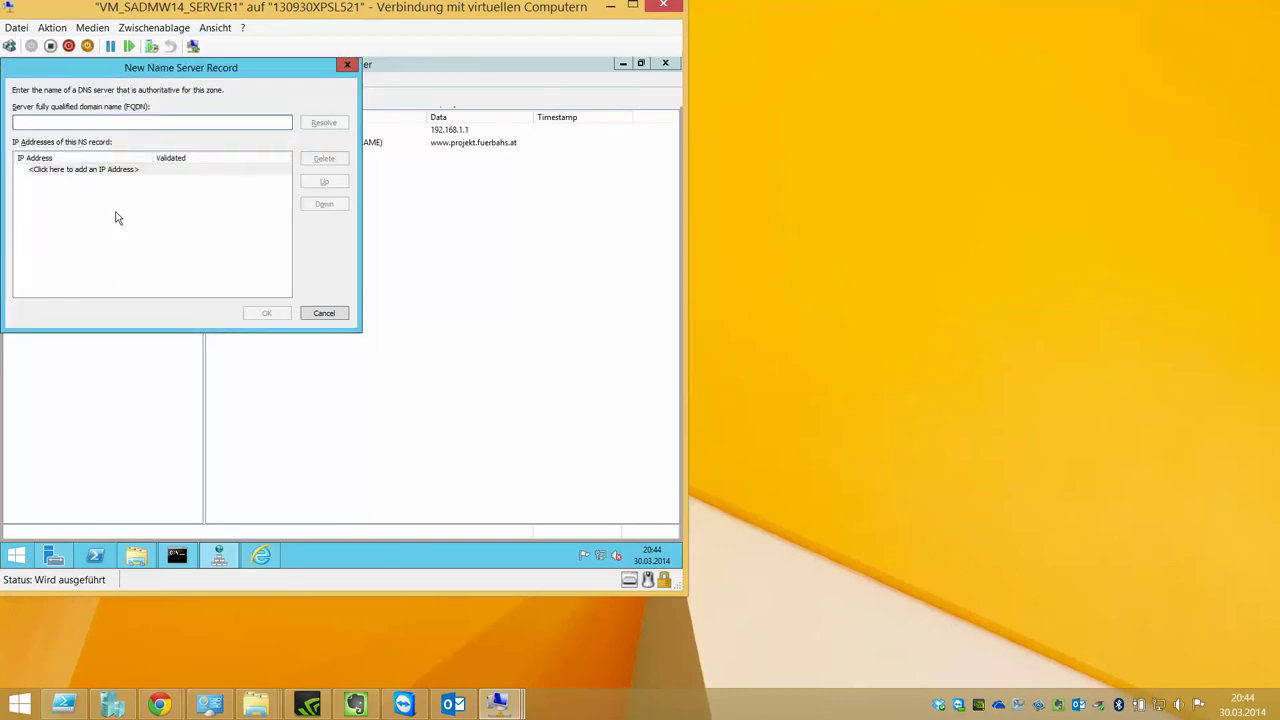
{"action": "type", "text": "192.168."}
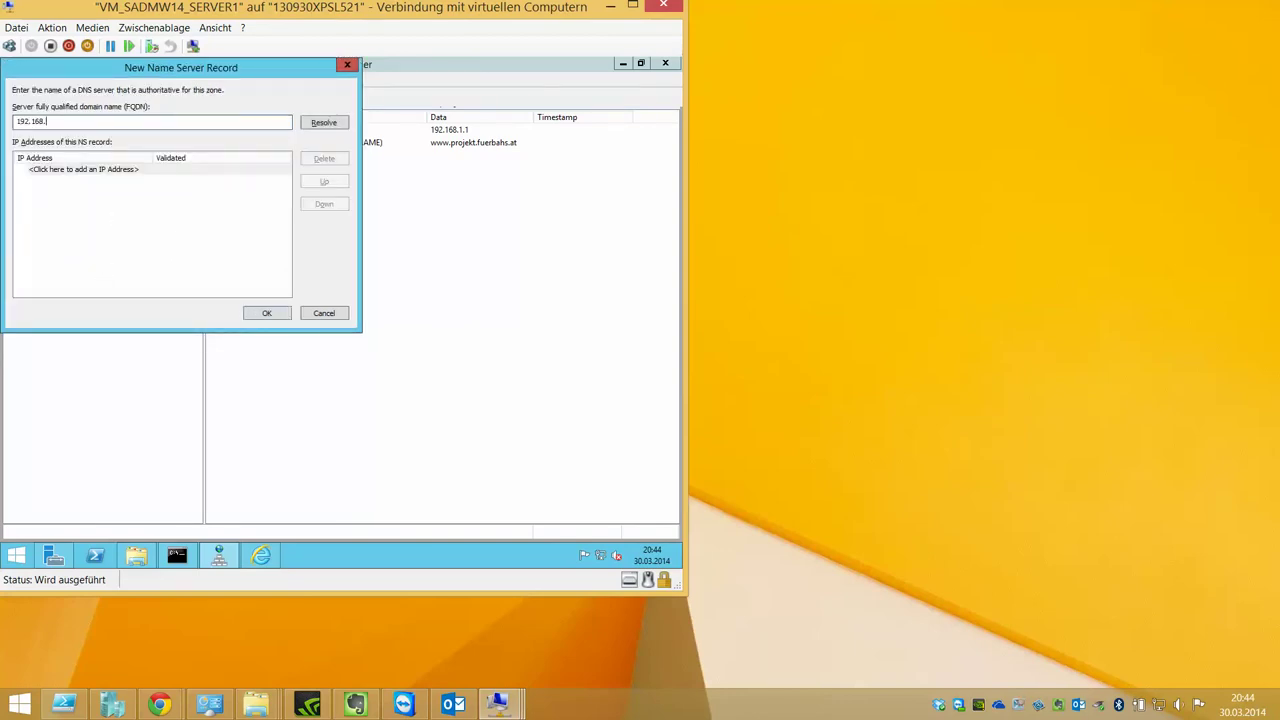
{"action": "type", "text": "1.2"}
{"action": "left_click", "coordinate": [114, 169]}
{"action": "left_click", "coordinate": [116, 125]}
{"action": "double_click", "coordinate": [145, 126]}
{"action": "key", "text": "Return"}
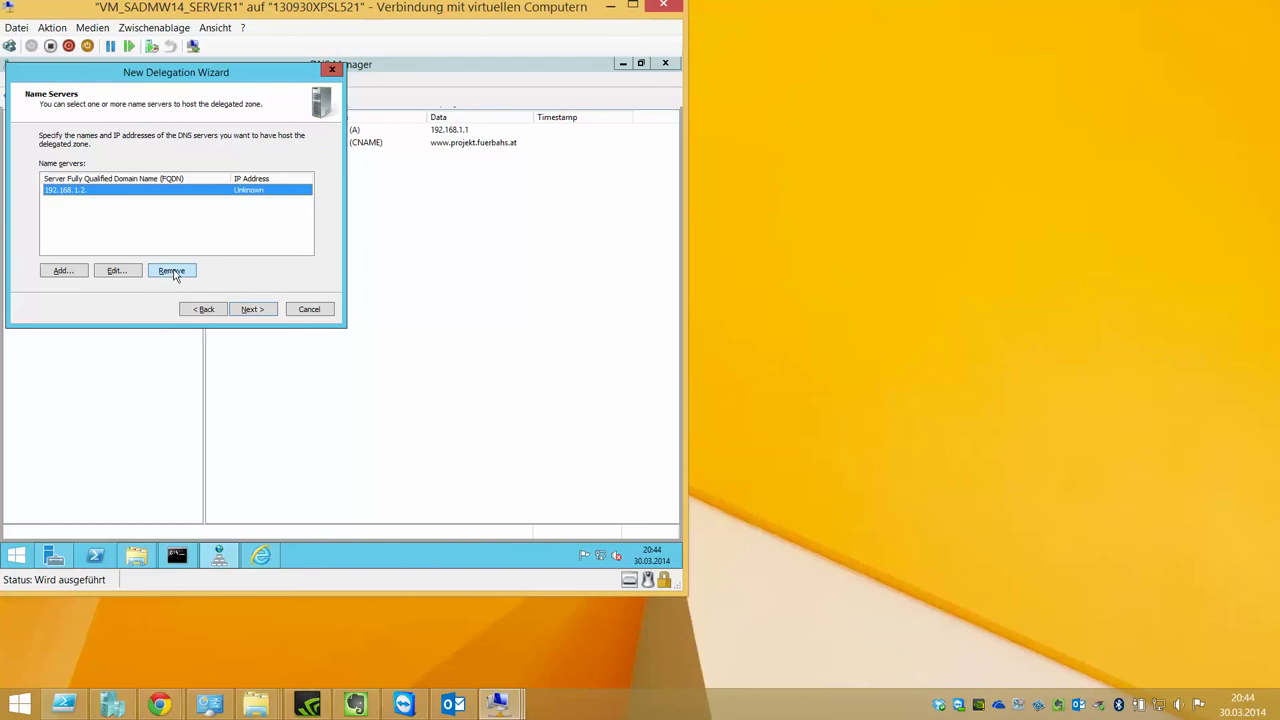
{"action": "left_click", "coordinate": [252, 309]}
{"action": "left_click", "coordinate": [252, 309]}
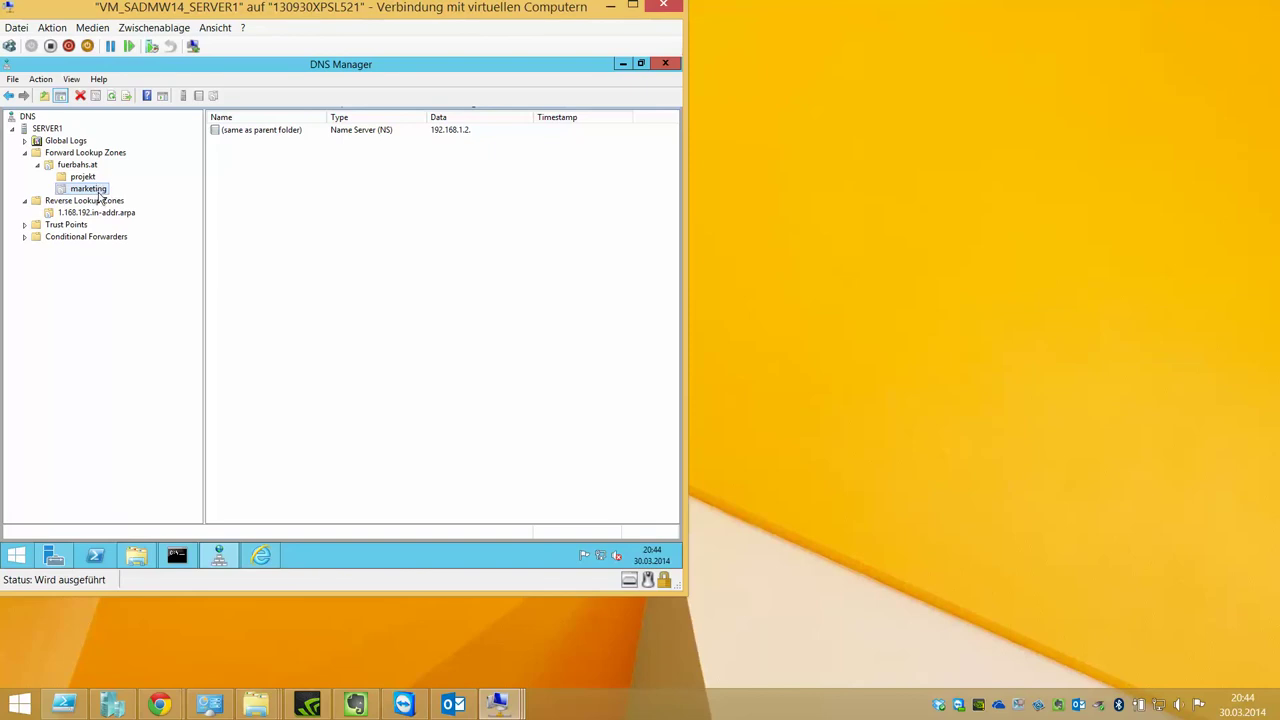
Open the name server record of the marketing delegation to examine its properties
{"action": "double_click", "coordinate": [236, 132]}
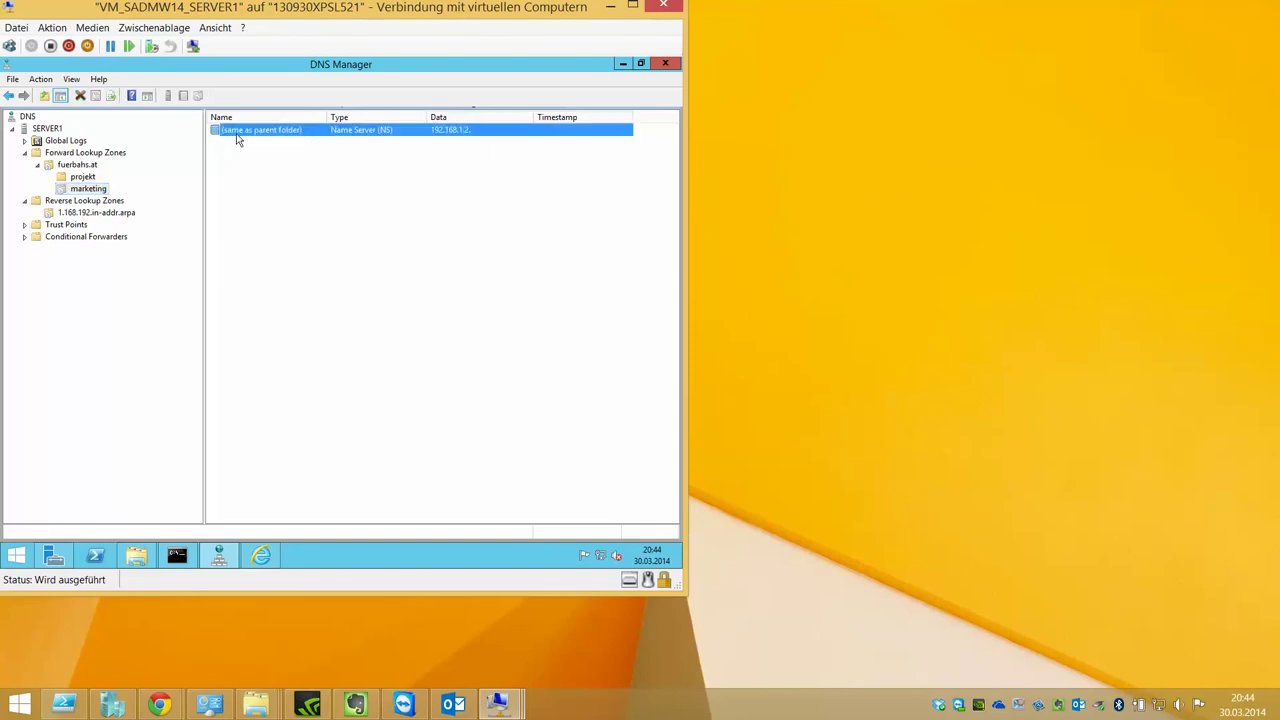
{"action": "left_click", "coordinate": [70, 177]}
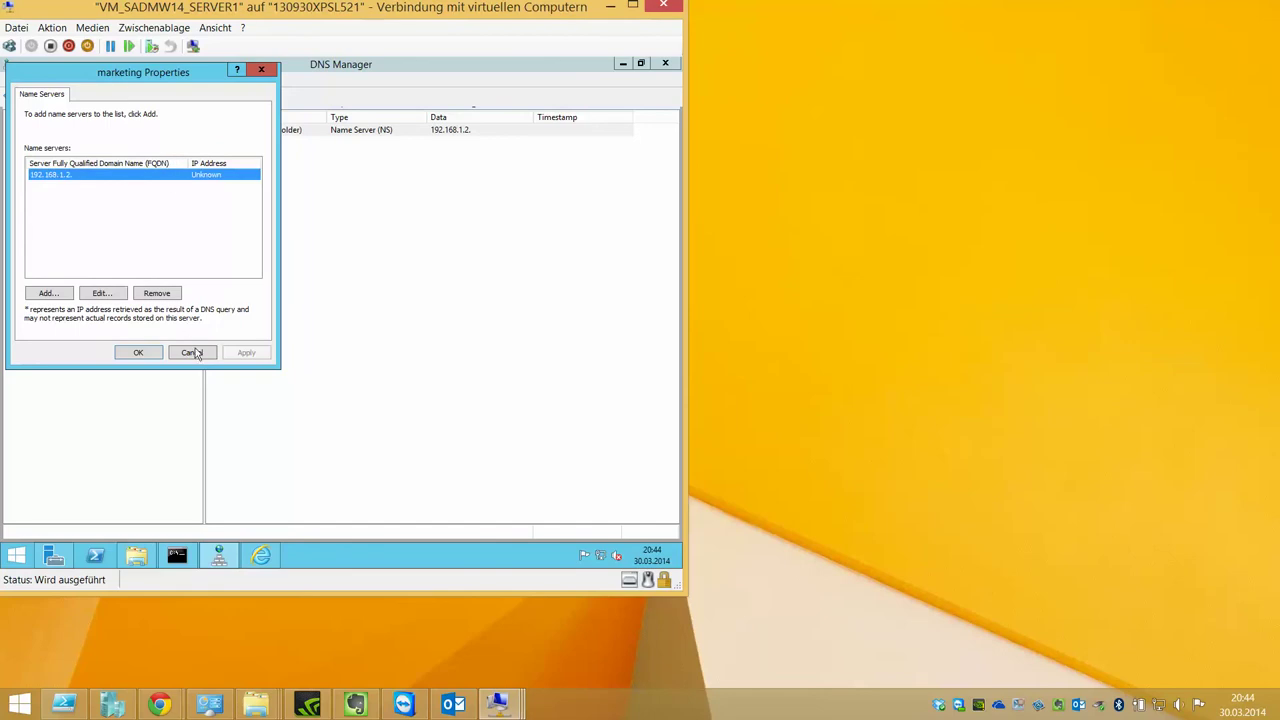
Close the marketing delegation's properties, connect to VM_SADMW14_SERVER2 and start adding roles and features there
{"action": "left_click", "coordinate": [194, 352]}
{"action": "left_click", "coordinate": [90, 189]}
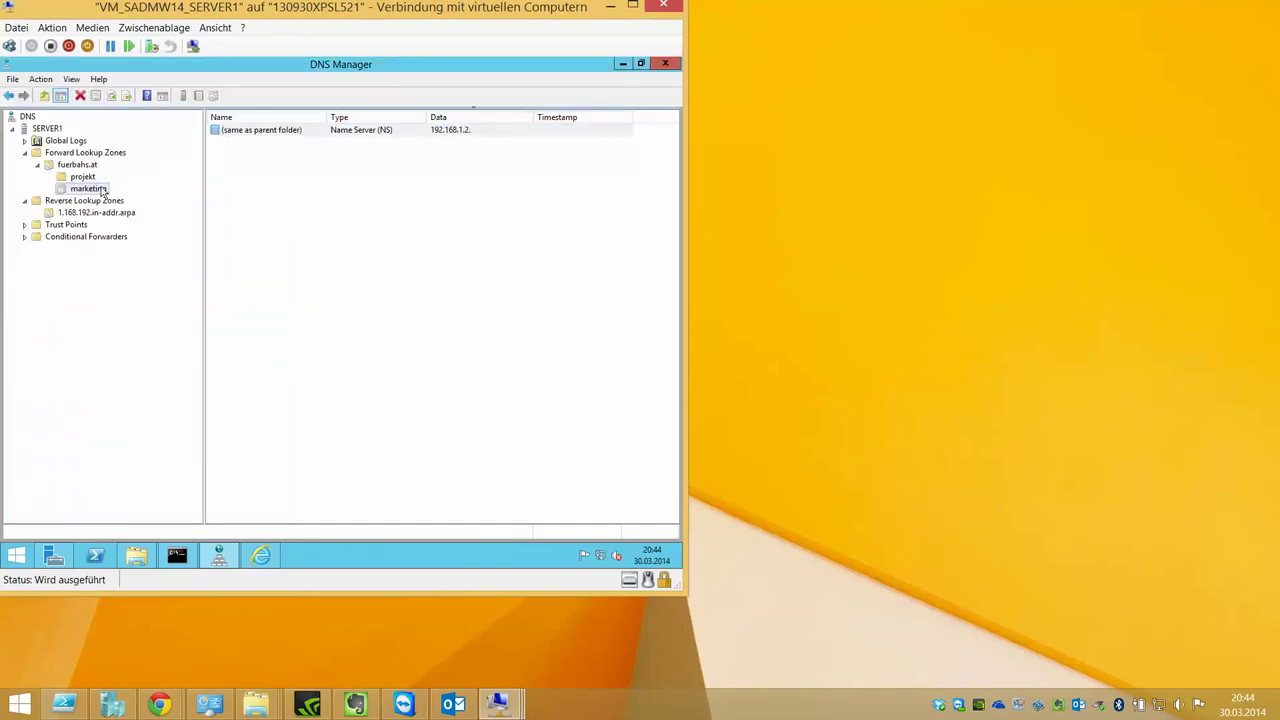
{"action": "left_click", "coordinate": [112, 705]}
{"action": "double_click", "coordinate": [240, 154]}
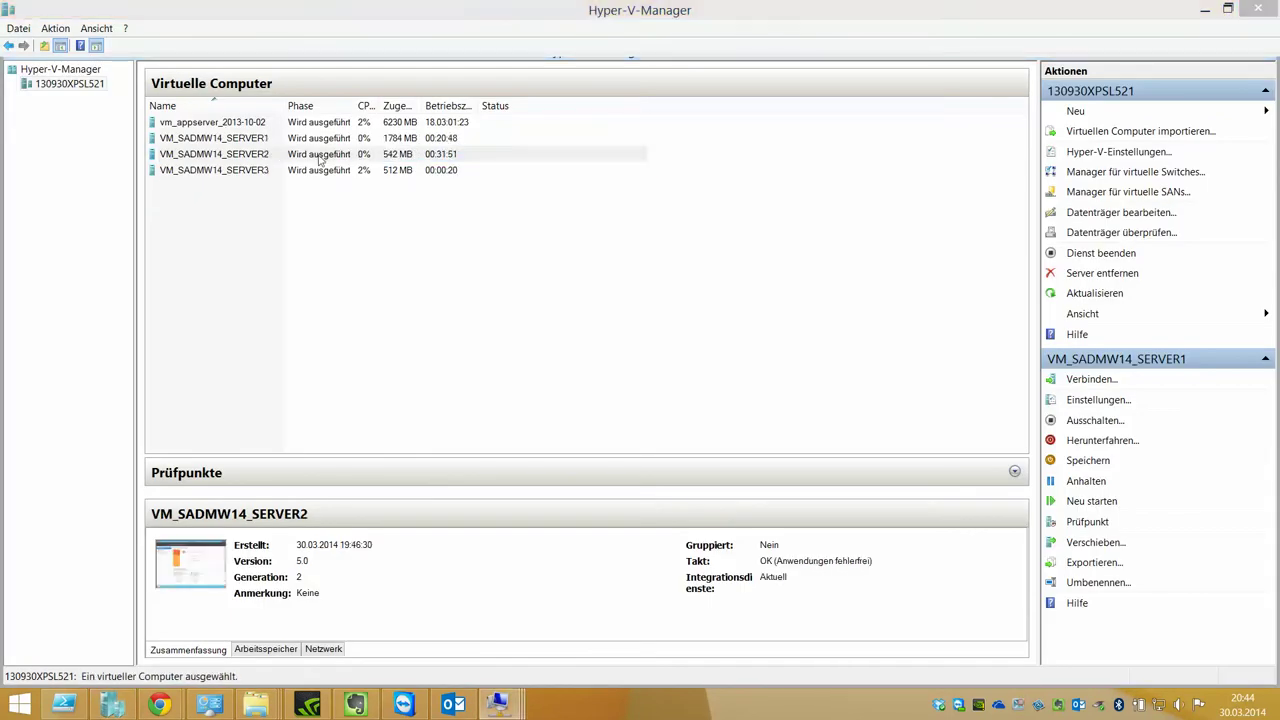
{"action": "left_click", "coordinate": [1028, 115]}
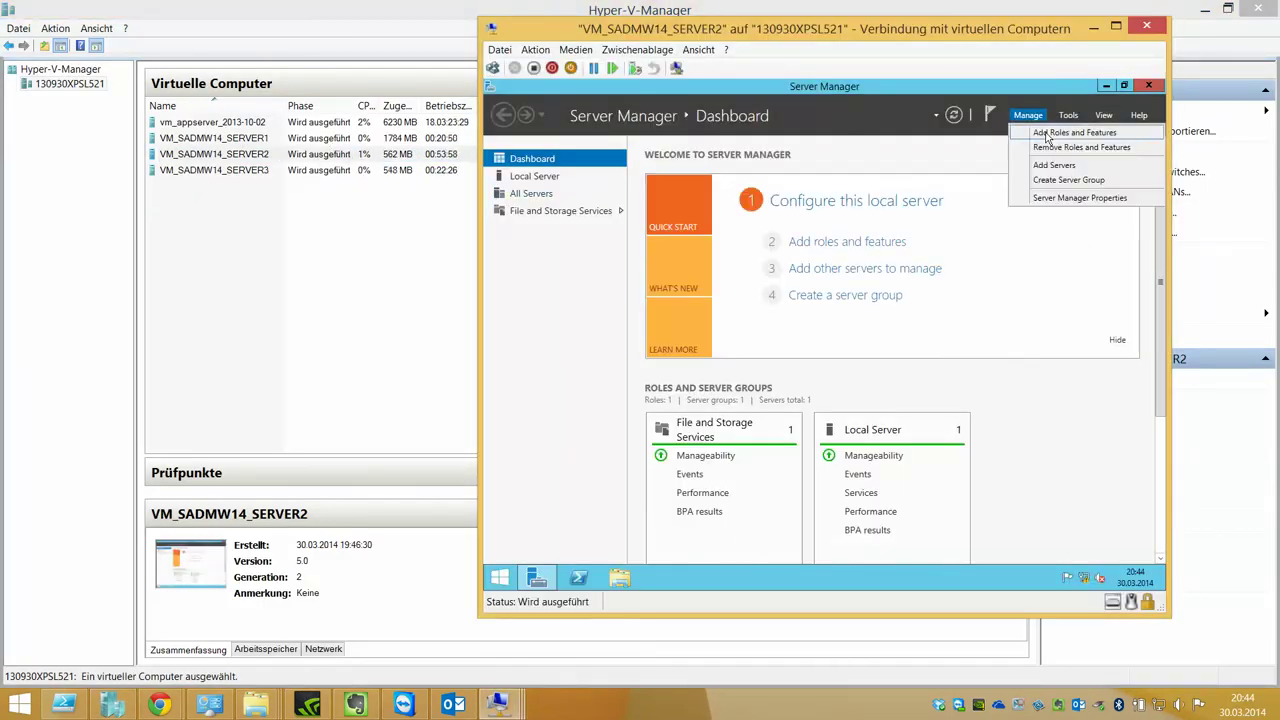
{"action": "left_click", "coordinate": [1203, 12]}
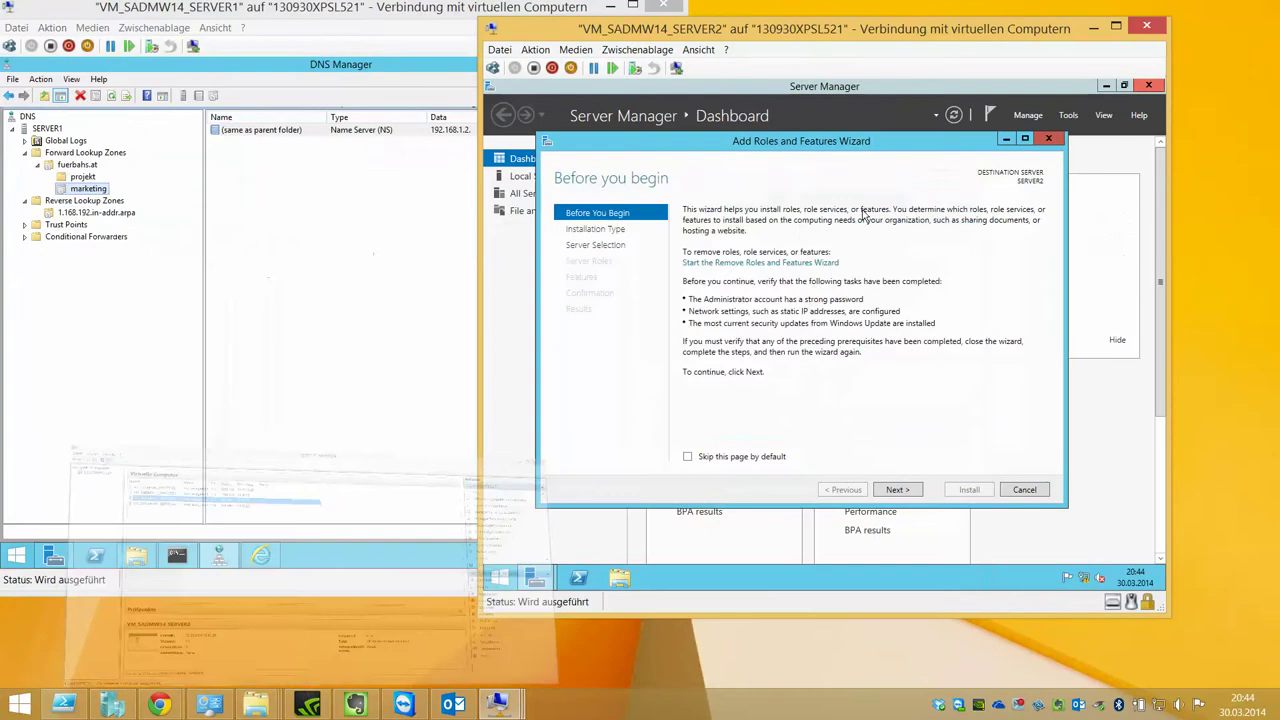
Select the DHCP Server, DNS Server and Web Server (IIS) roles with their required features for SERVER2
{"action": "left_click", "coordinate": [905, 490]}
{"action": "left_click", "coordinate": [905, 490]}
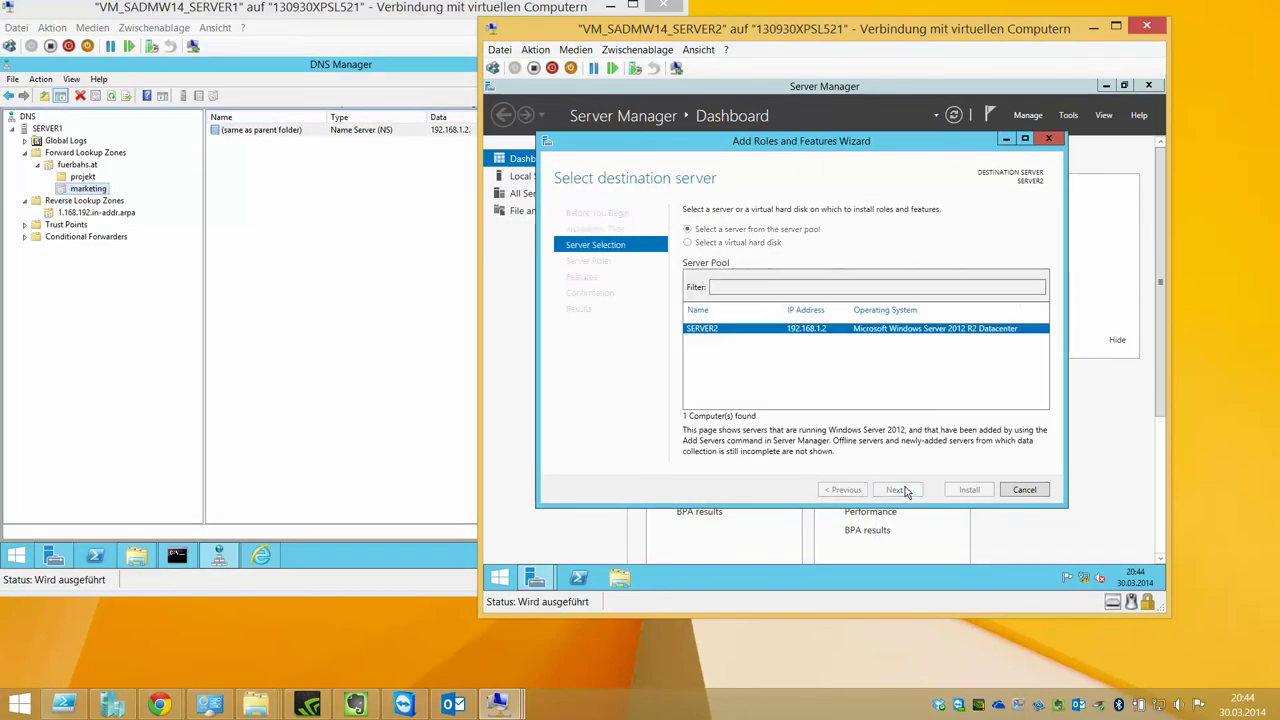
{"action": "left_click", "coordinate": [898, 490]}
{"action": "left_click", "coordinate": [703, 337]}
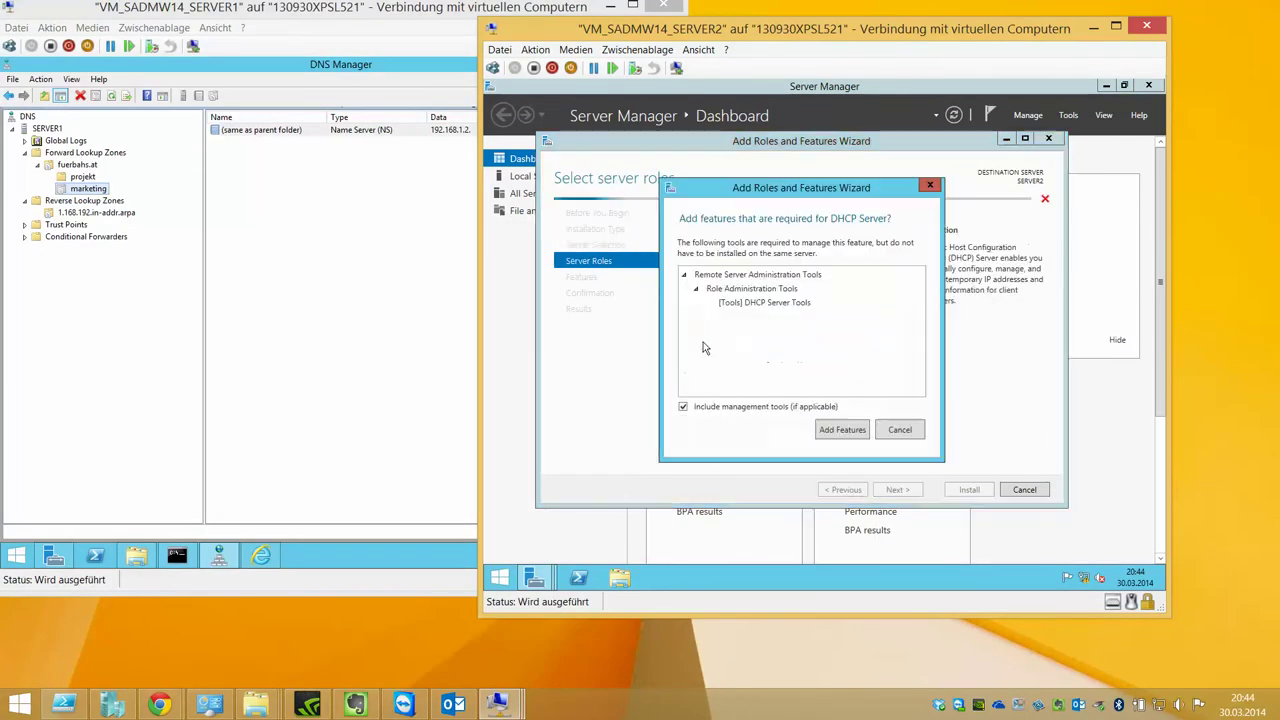
{"action": "key", "text": "Return"}
{"action": "left_click", "coordinate": [703, 351]}
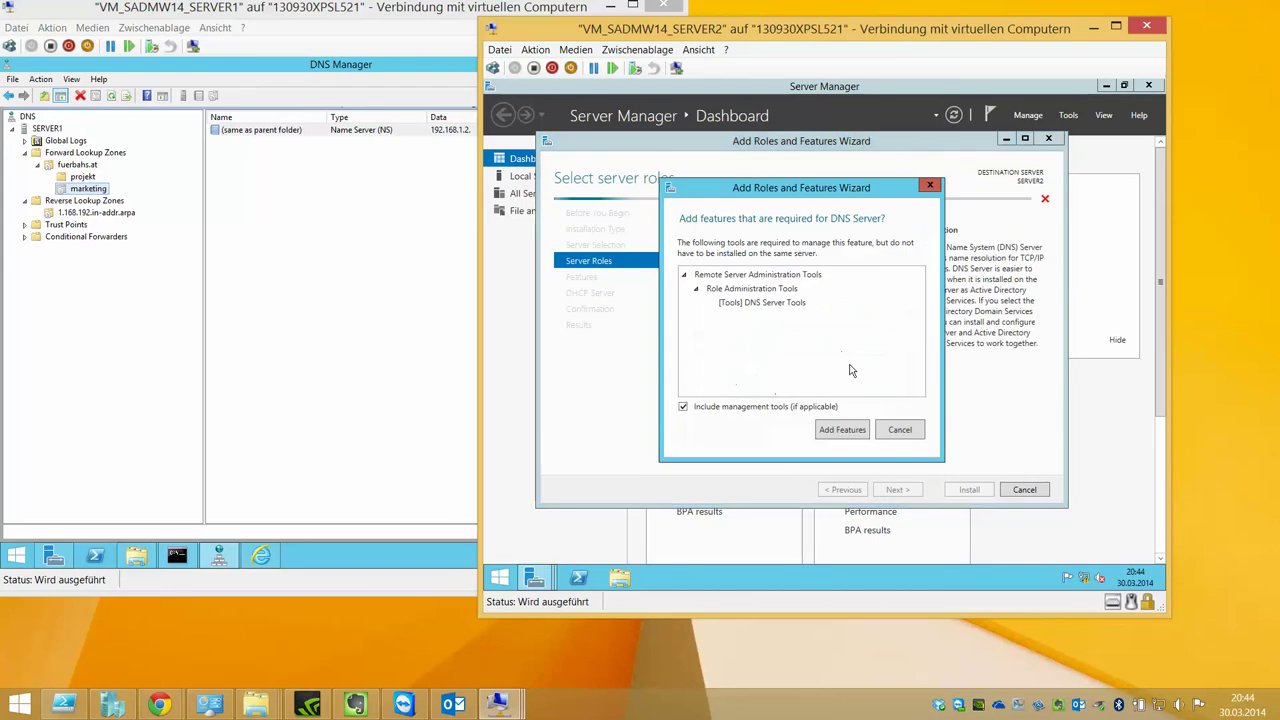
{"action": "left_click", "coordinate": [843, 430]}
{"action": "scroll", "coordinate": [898, 355], "scroll_direction": "down", "scroll_amount": 2}
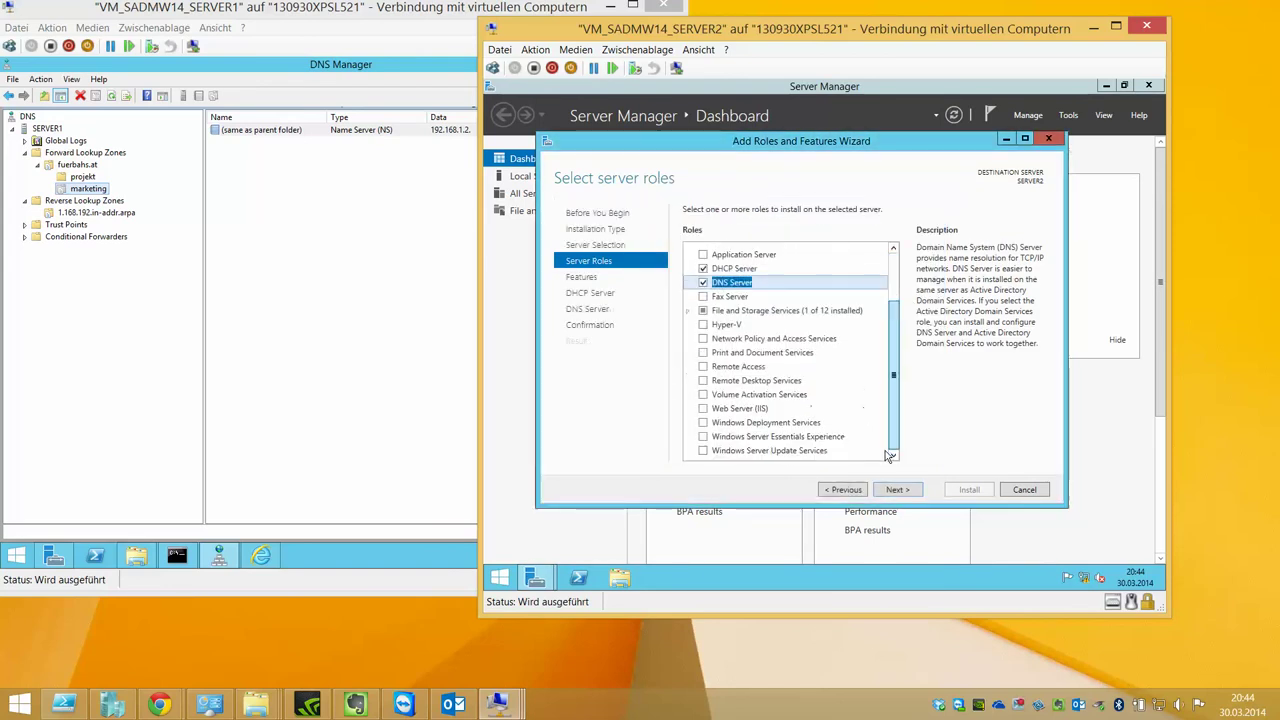
{"action": "left_click", "coordinate": [708, 416]}
{"action": "left_click", "coordinate": [838, 430]}
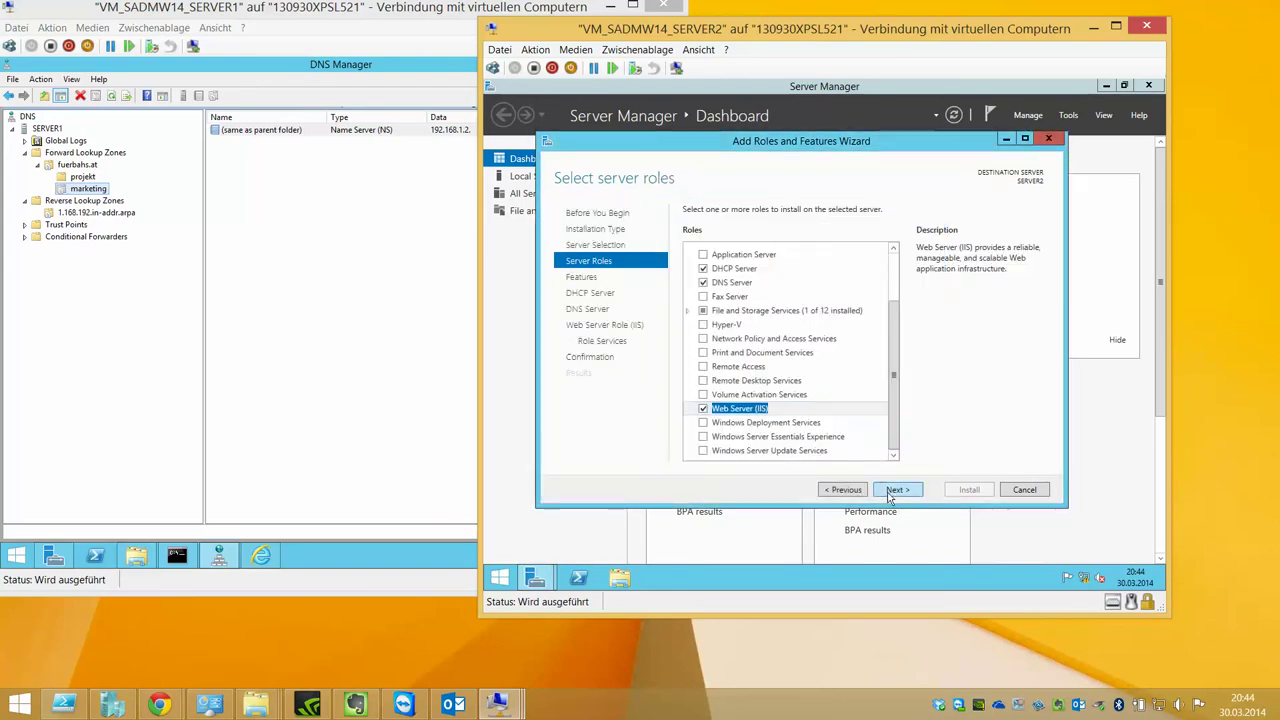
Accept the default features and role services and install the selected roles on SERVER2
{"action": "left_click", "coordinate": [895, 489]}
{"action": "left_click", "coordinate": [895, 489]}
{"action": "left_click", "coordinate": [895, 489]}
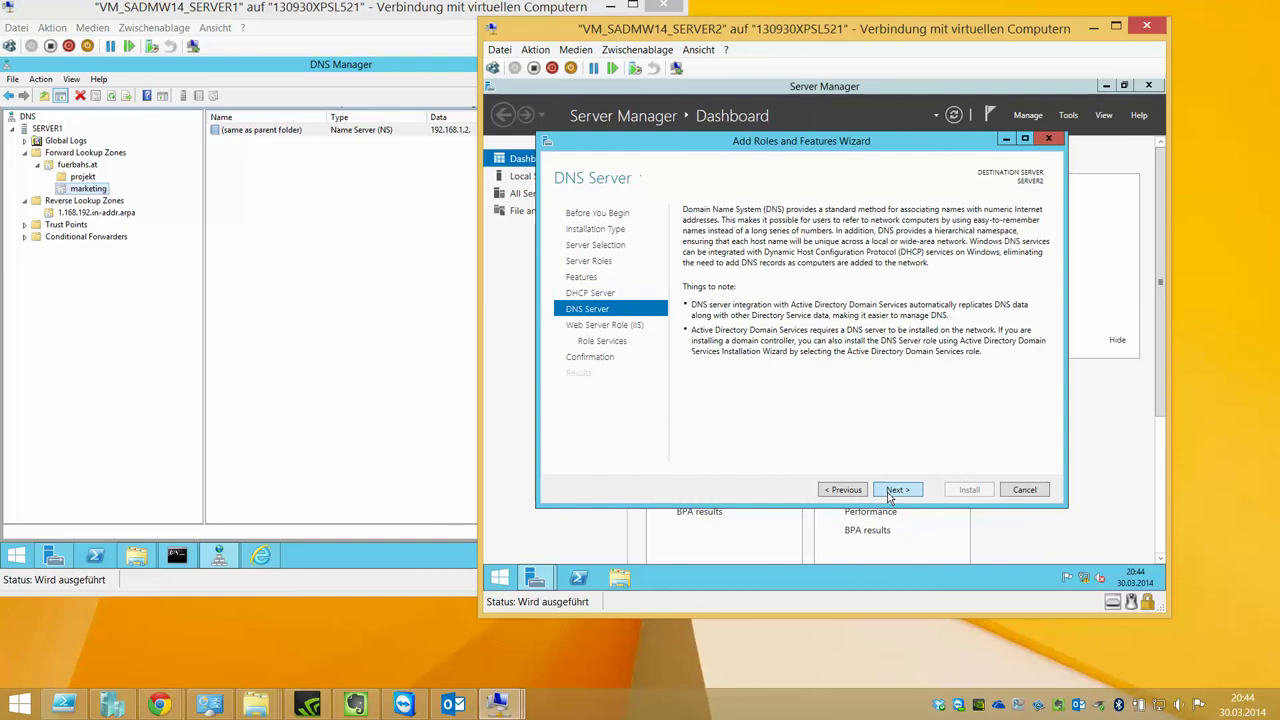
{"action": "left_click", "coordinate": [895, 489]}
{"action": "left_click", "coordinate": [895, 489]}
{"action": "left_click", "coordinate": [895, 489]}
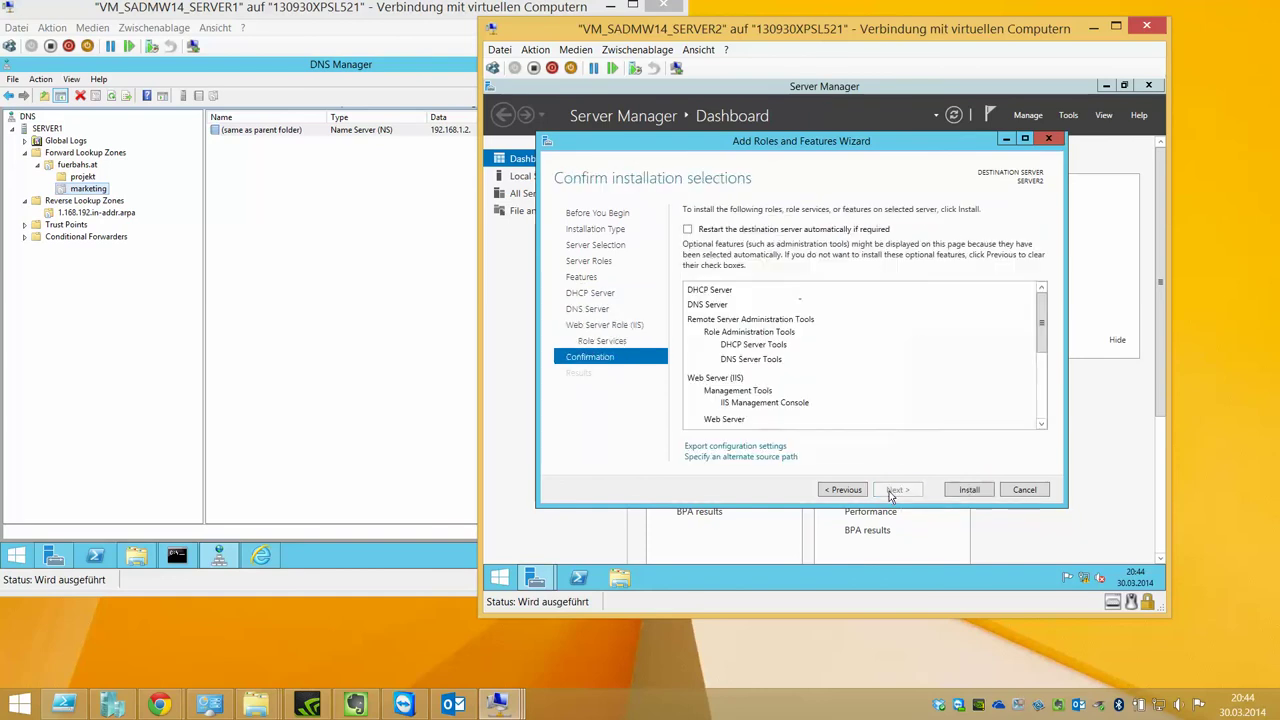
{"action": "left_click", "coordinate": [969, 489]}
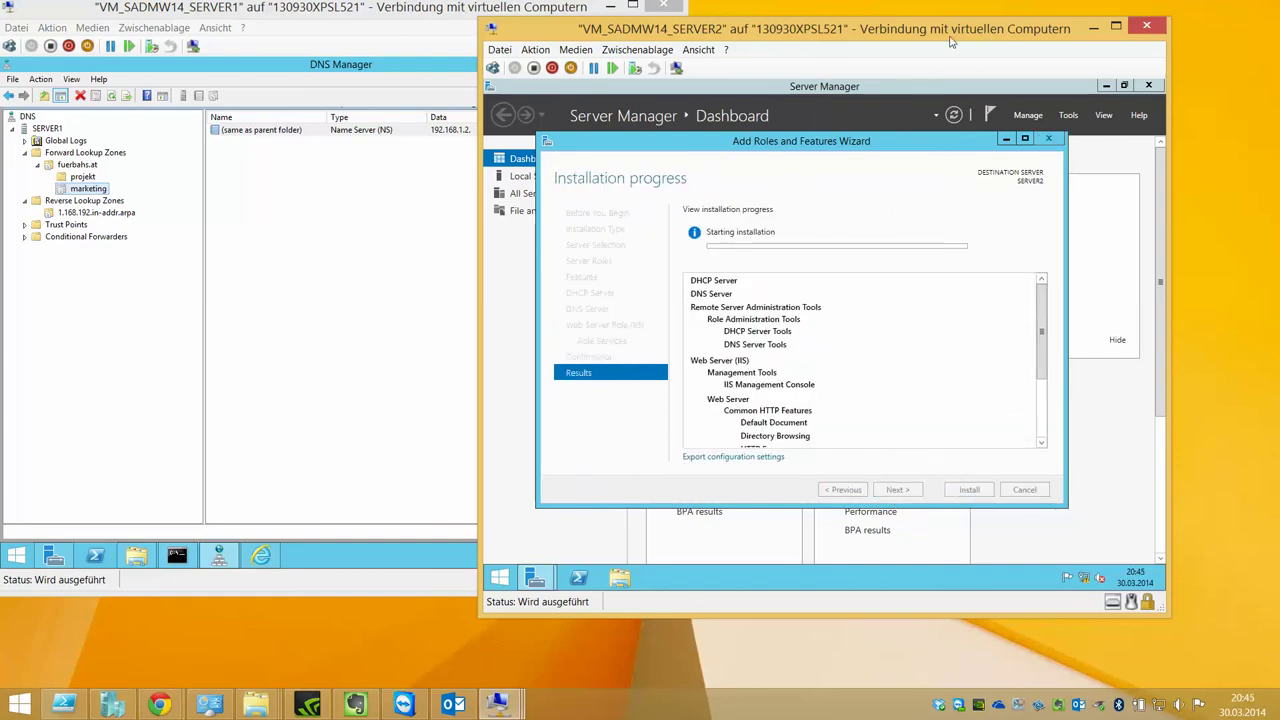
Arrange the SERVER1 and SERVER2 virtual machine windows next to each other and close the wizard once the role installation finishes
{"action": "left_click_drag", "start_coordinate": [886, 28], "coordinate": [1126, 28]}
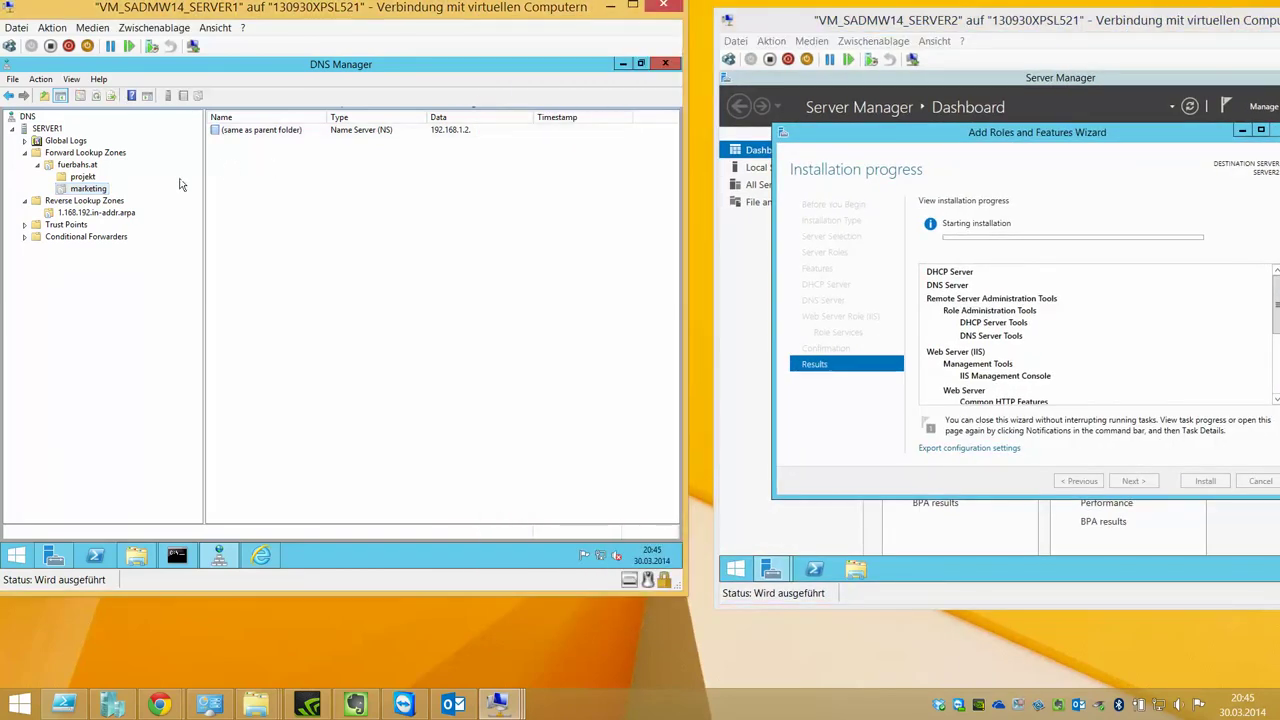
{"action": "left_click", "coordinate": [101, 189]}
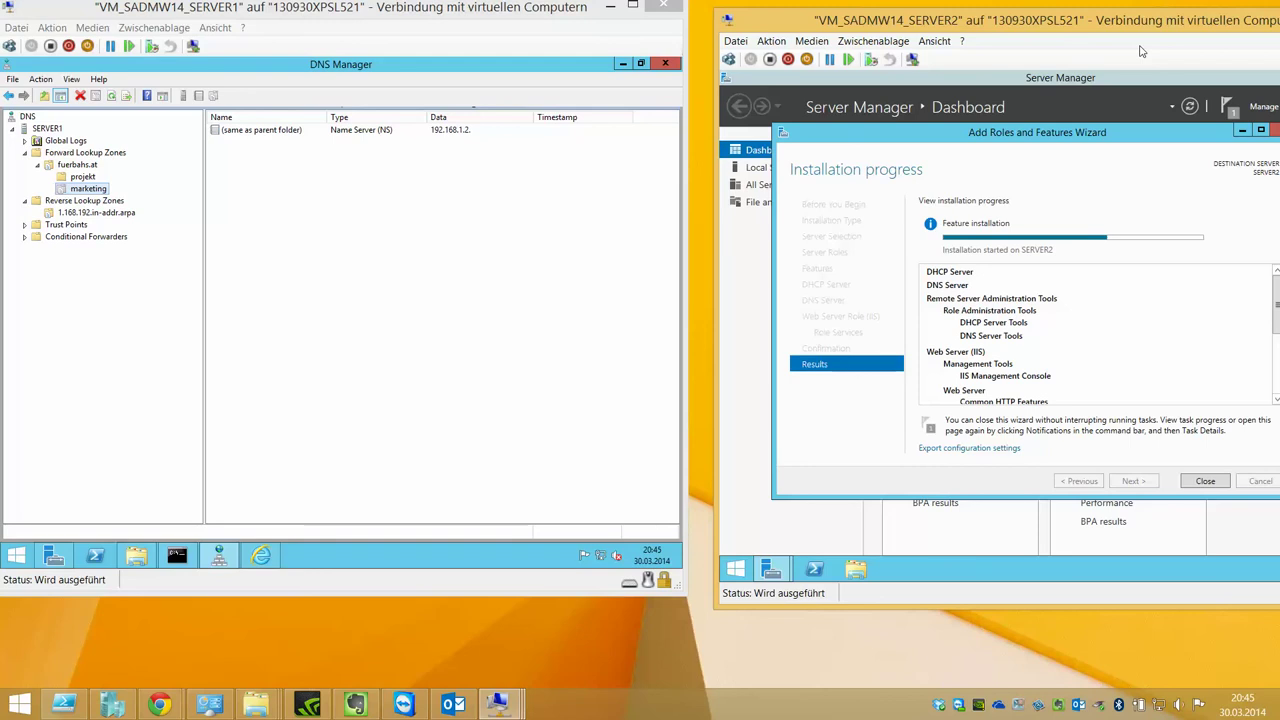
{"action": "left_click_drag", "start_coordinate": [318, 4], "coordinate": [318, 10]}
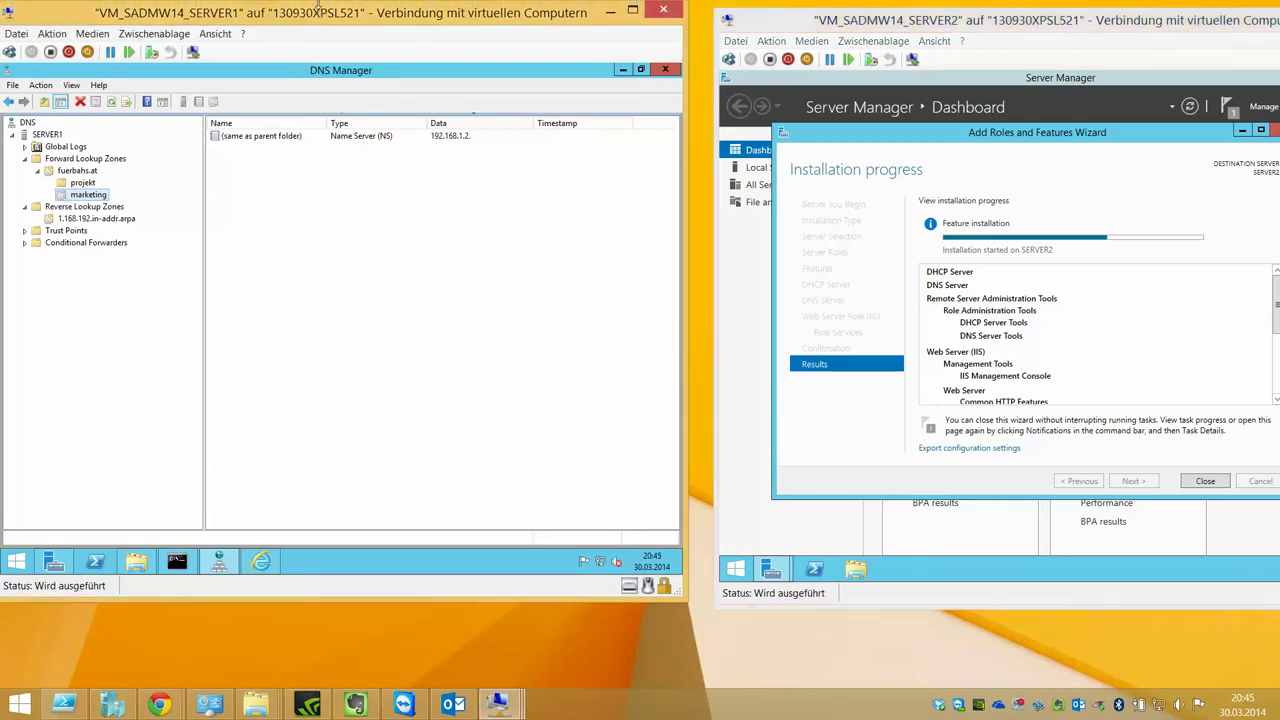
{"action": "left_click", "coordinate": [702, 66]}
{"action": "mouse_move", "coordinate": [702, 66]}
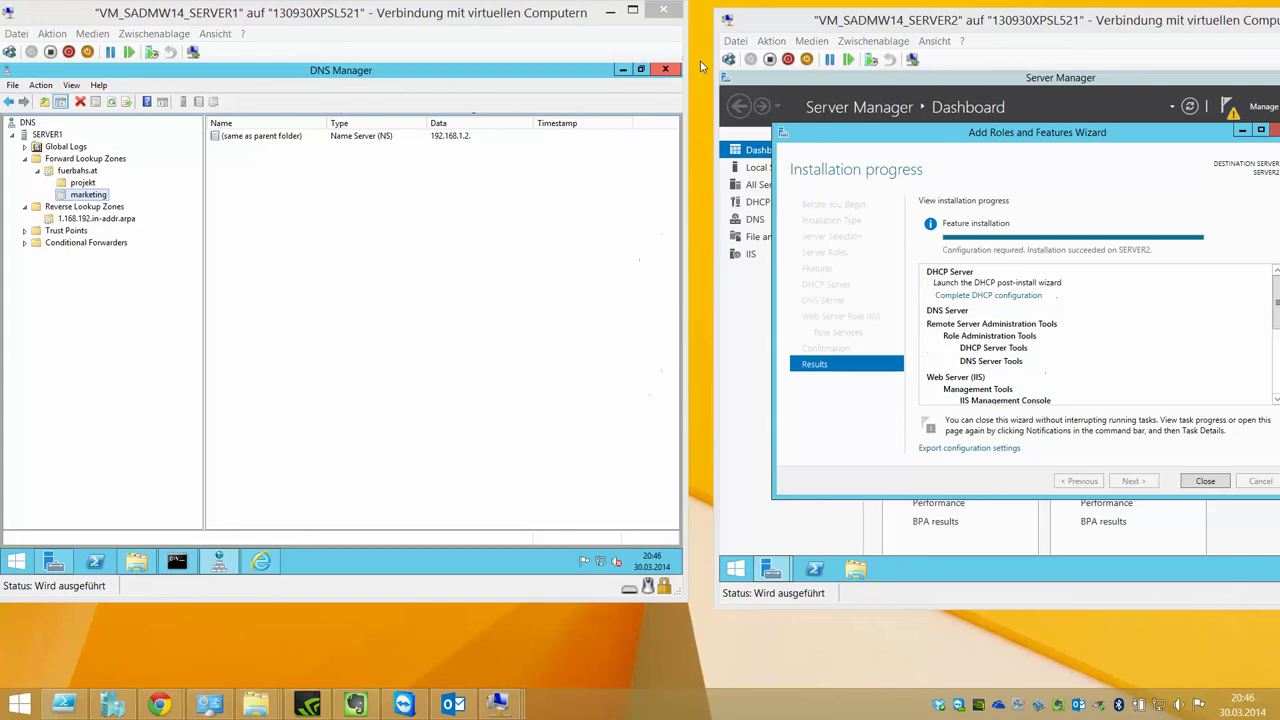
{"action": "left_click_drag", "start_coordinate": [858, 22], "coordinate": [697, 28]}
{"action": "left_click", "coordinate": [1040, 487]}
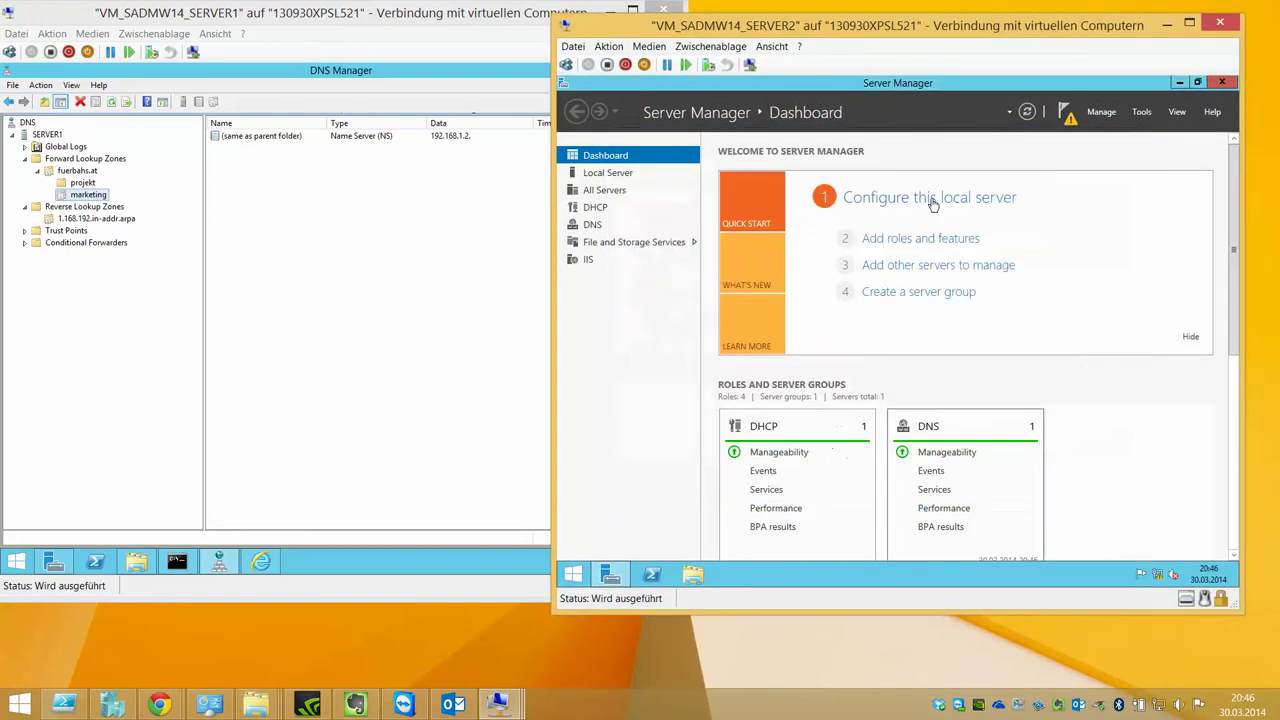
Open DNS Manager on SERVER2, expand the SERVER2 node and maximize the console
{"action": "left_click", "coordinate": [1141, 111]}
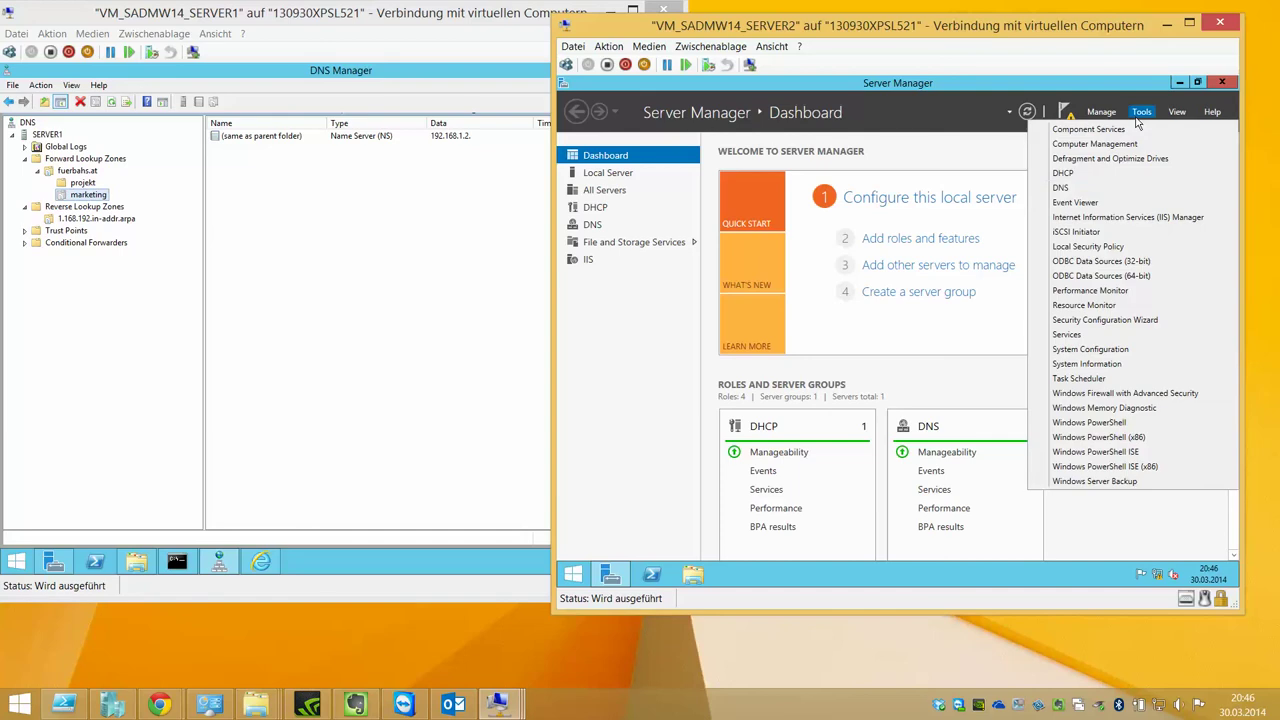
{"action": "left_click", "coordinate": [1100, 189]}
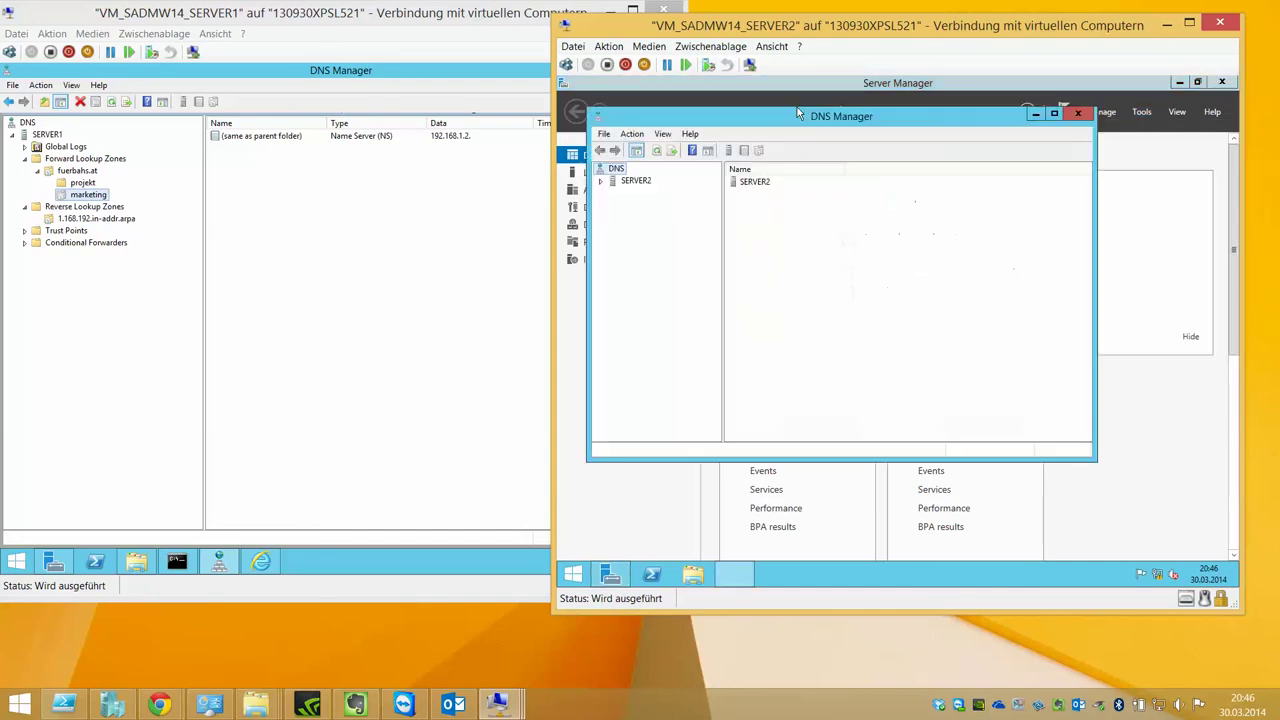
{"action": "left_click", "coordinate": [636, 180]}
{"action": "double_click", "coordinate": [688, 116]}
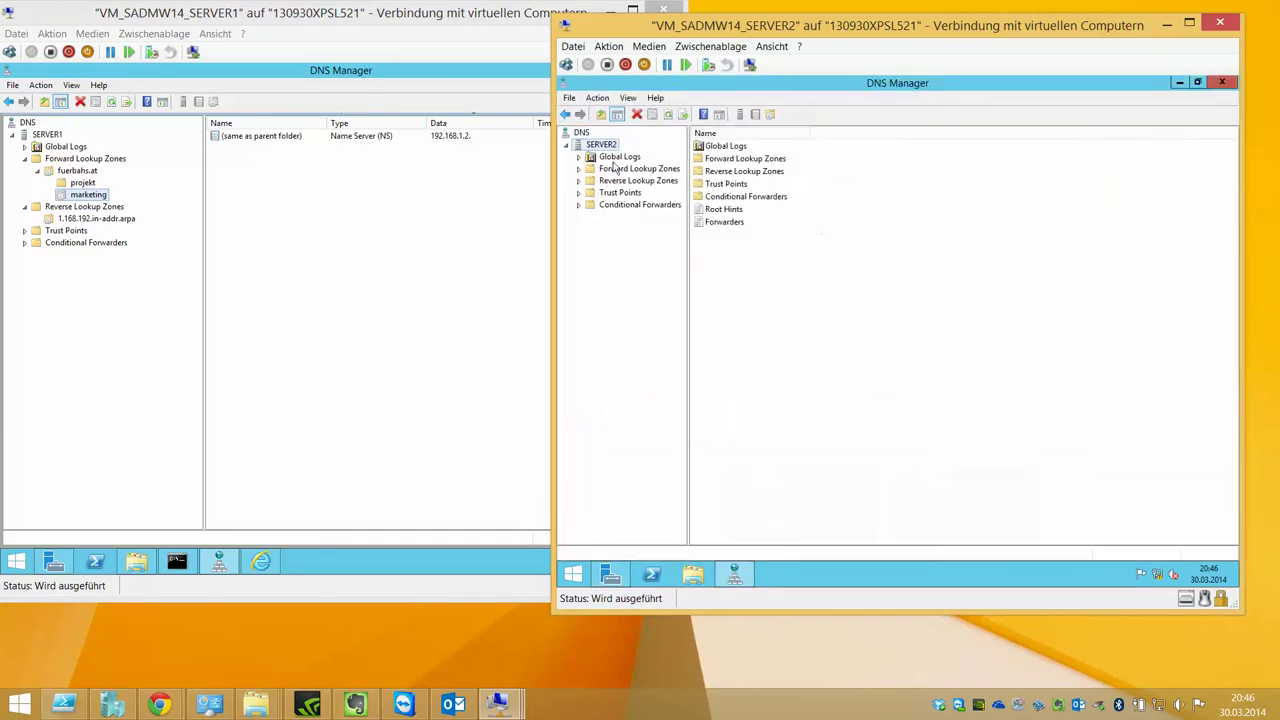
Create the primary forward lookup zone marketing.fuerbahs.at on SERVER2, allowing both nonsecure and secure dynamic updates, and expand the forward lookup zones
{"action": "left_click", "coordinate": [614, 170]}
{"action": "right_click", "coordinate": [613, 168]}
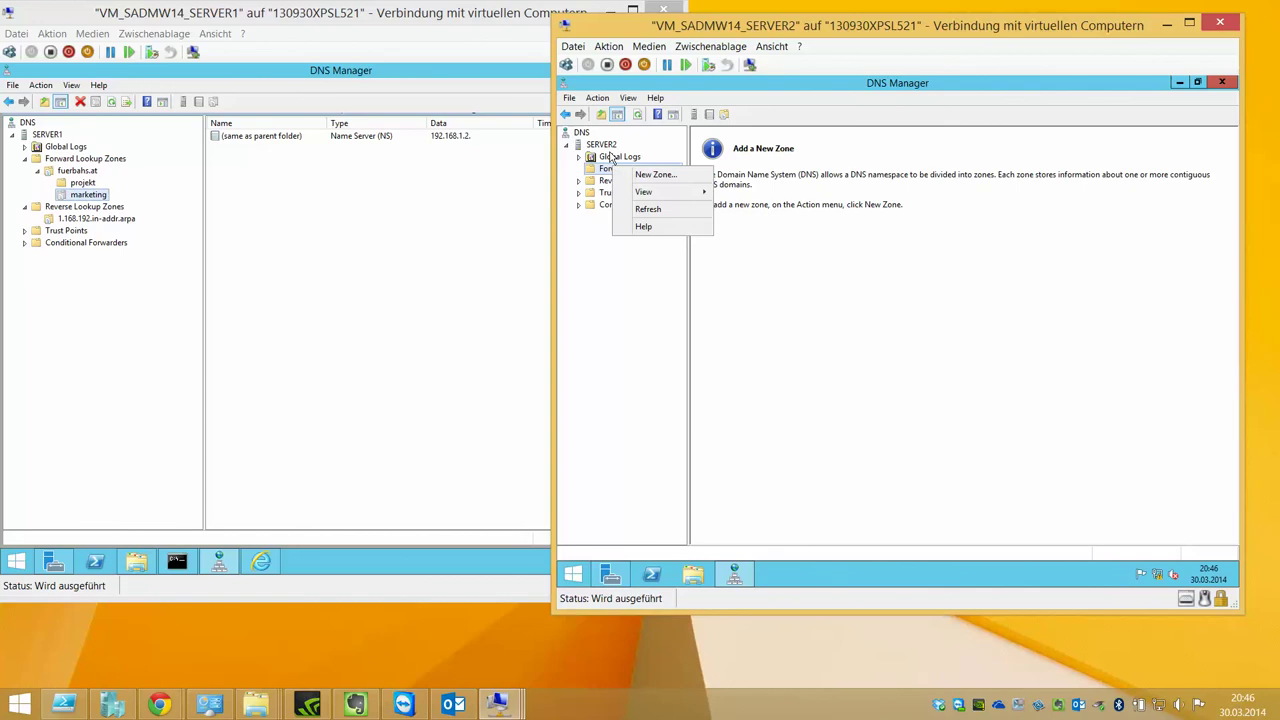
{"action": "left_click", "coordinate": [655, 175]}
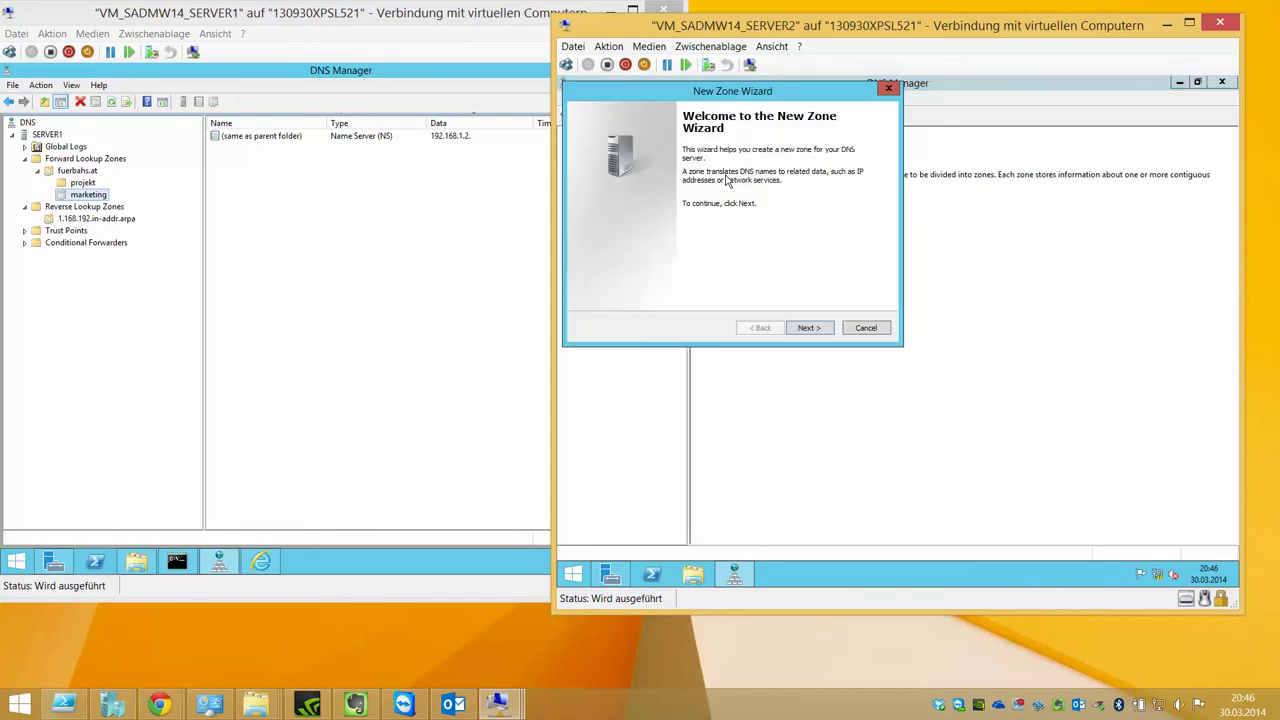
{"action": "left_click", "coordinate": [804, 333]}
{"action": "left_click", "coordinate": [803, 333]}
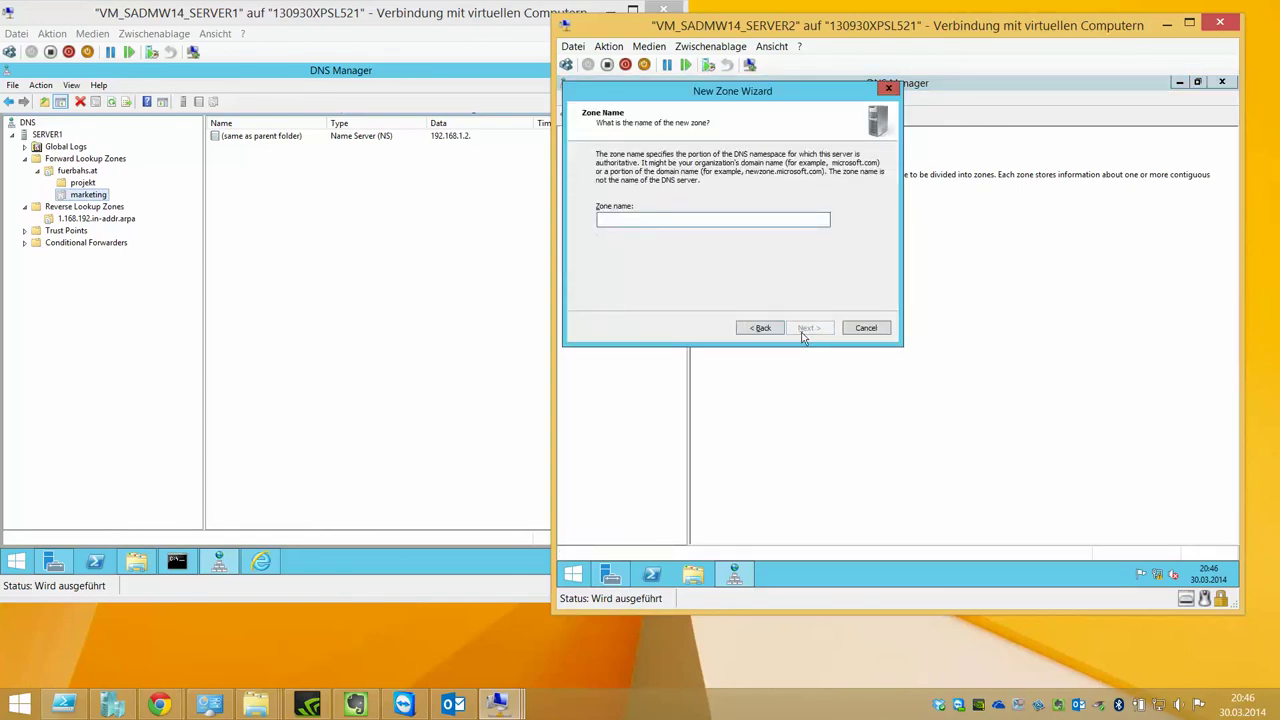
{"action": "type", "text": "marketing.fuerbahs.at"}
{"action": "left_click", "coordinate": [802, 333]}
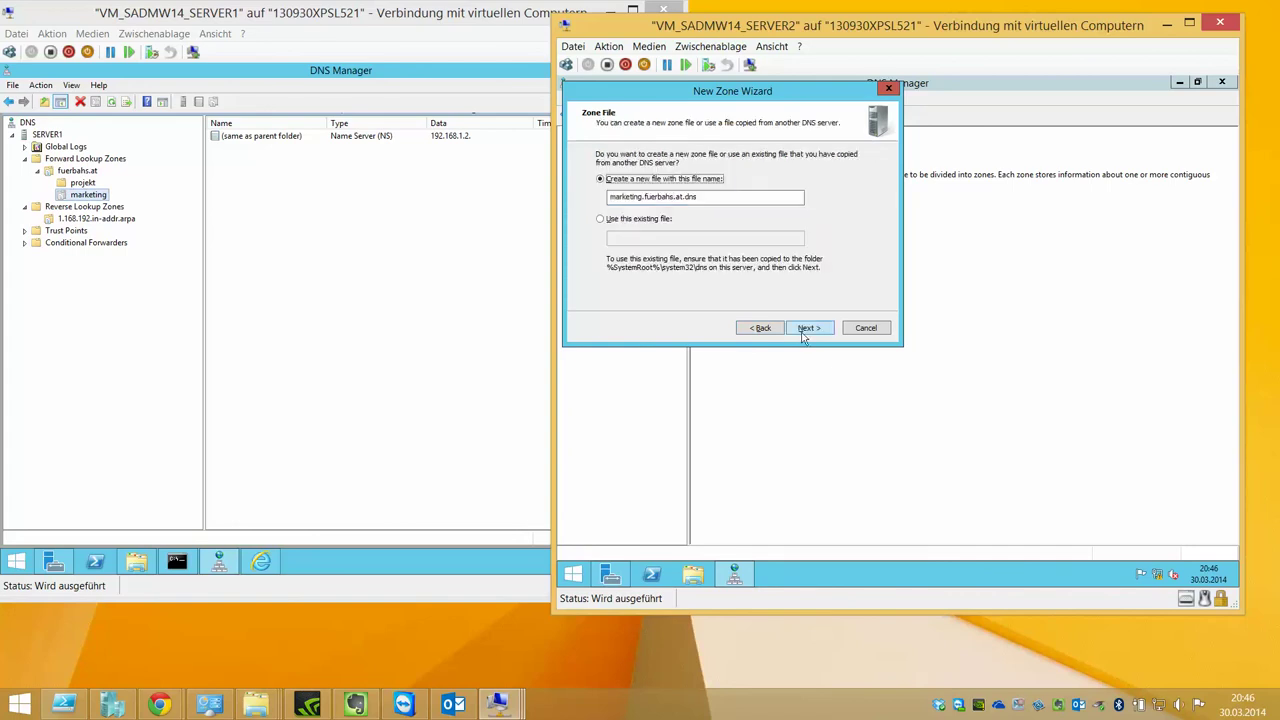
{"action": "left_click", "coordinate": [806, 330]}
{"action": "key", "text": "Up"}
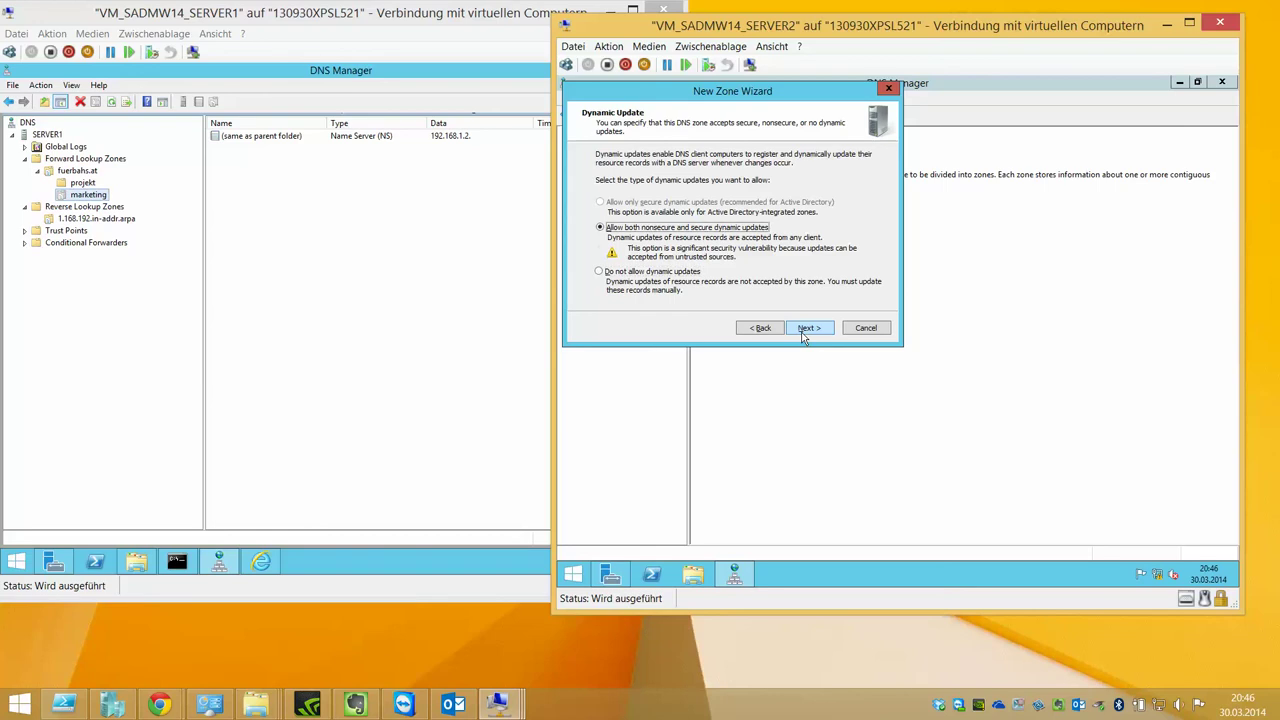
{"action": "left_click", "coordinate": [805, 331]}
{"action": "left_click", "coordinate": [805, 331]}
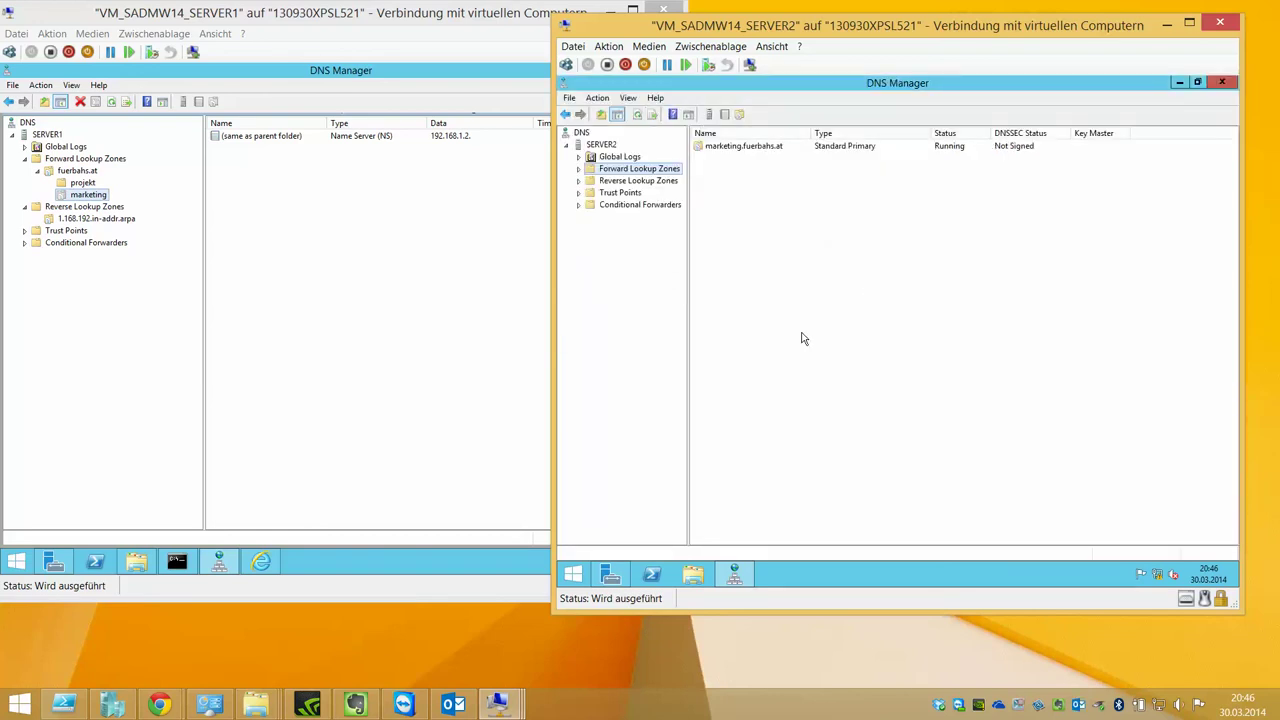
{"action": "double_click", "coordinate": [670, 170]}
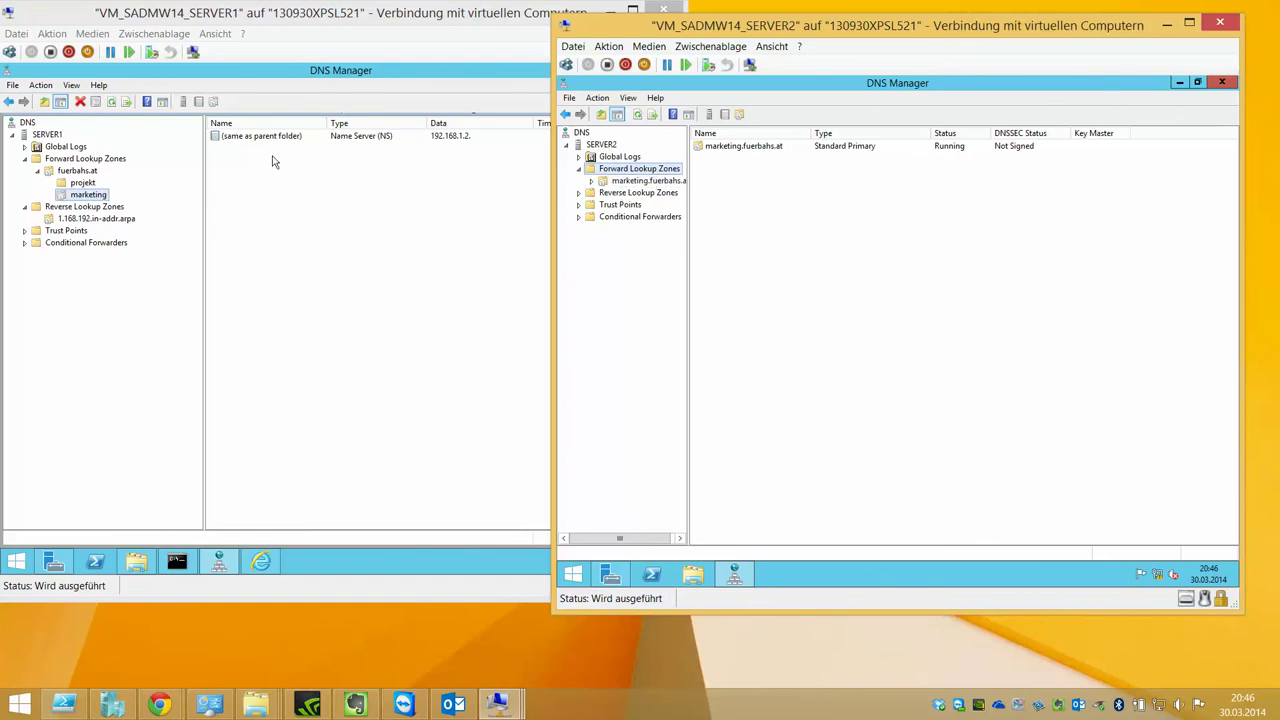
Open the marketing delegation's name server record on SERVER1 for editing
{"action": "double_click", "coordinate": [335, 140]}
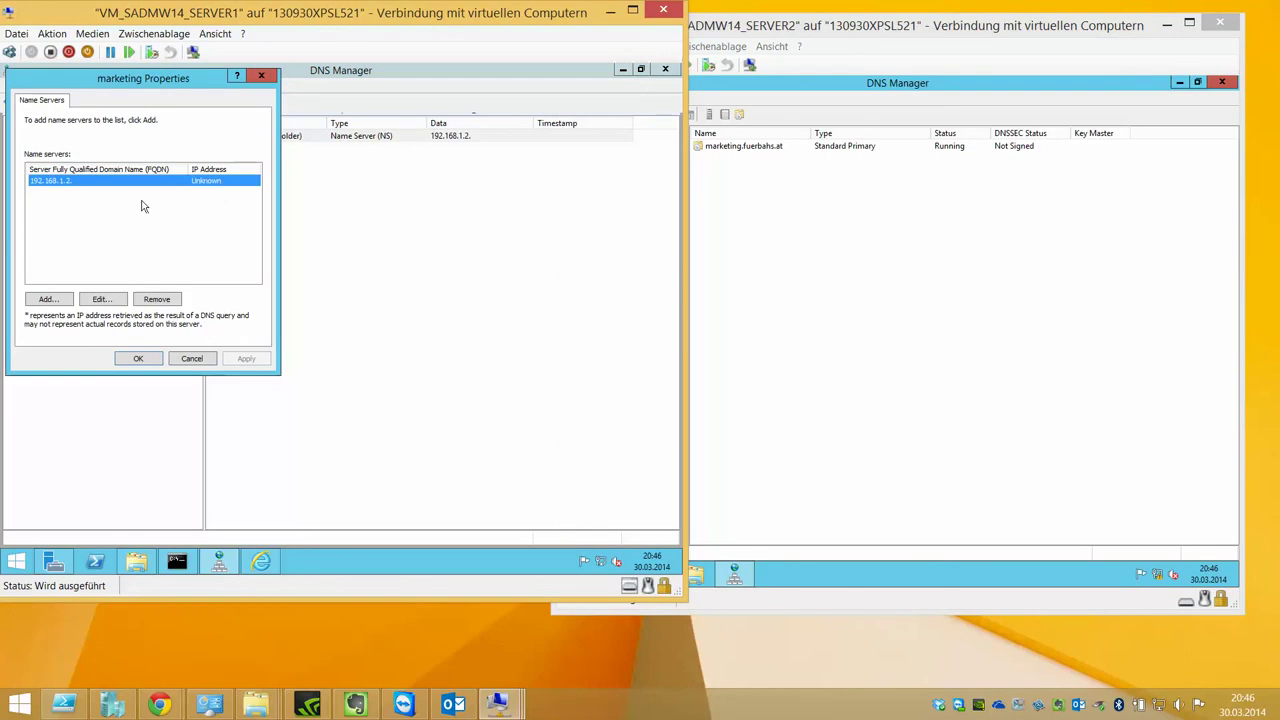
{"action": "left_click", "coordinate": [117, 299]}
Examine the start of authority, name server, WINS and zone transfer settings of the marketing.fuerbahs.at zone on SERVER2
{"action": "left_click", "coordinate": [913, 270]}
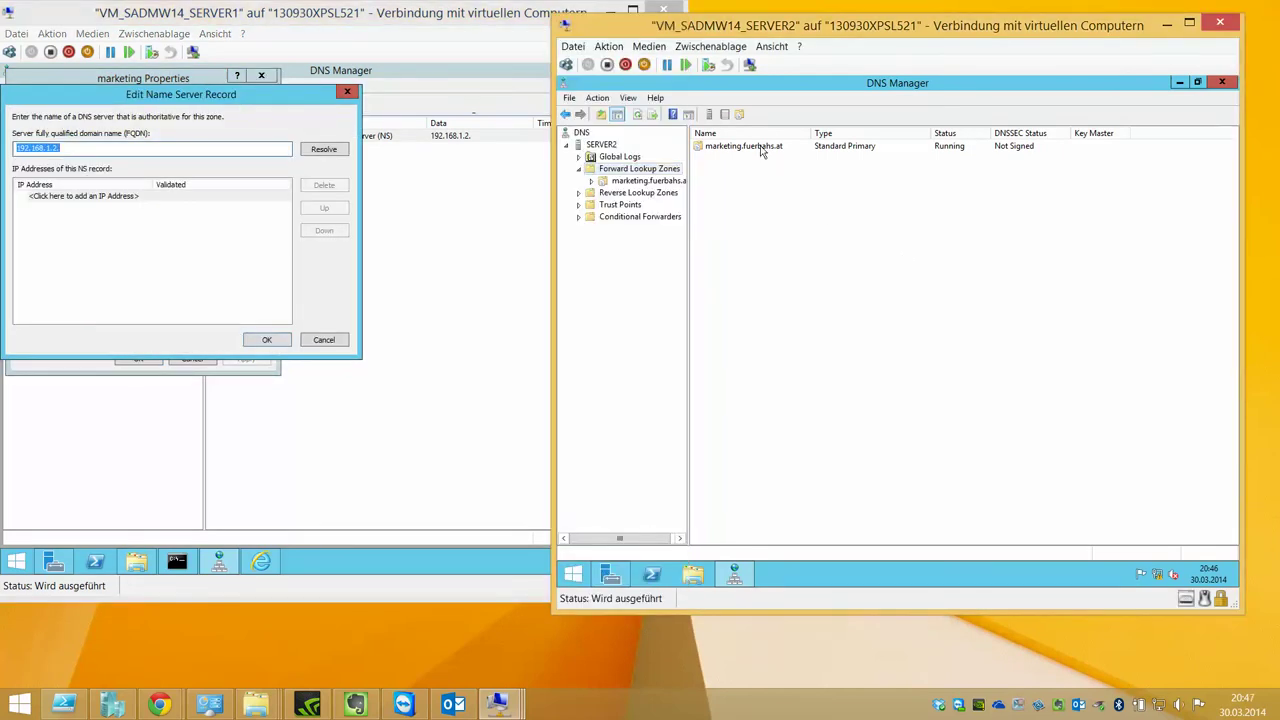
{"action": "double_click", "coordinate": [730, 150]}
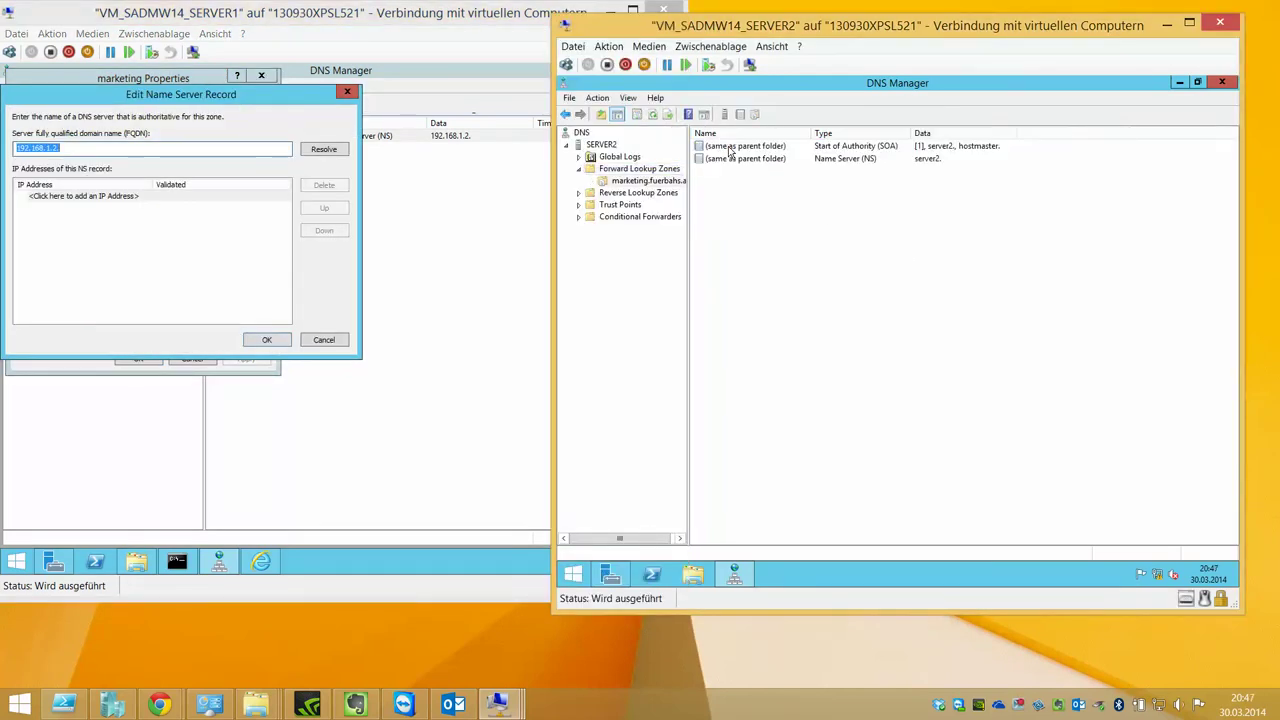
{"action": "right_click", "coordinate": [630, 180]}
{"action": "left_click", "coordinate": [669, 404]}
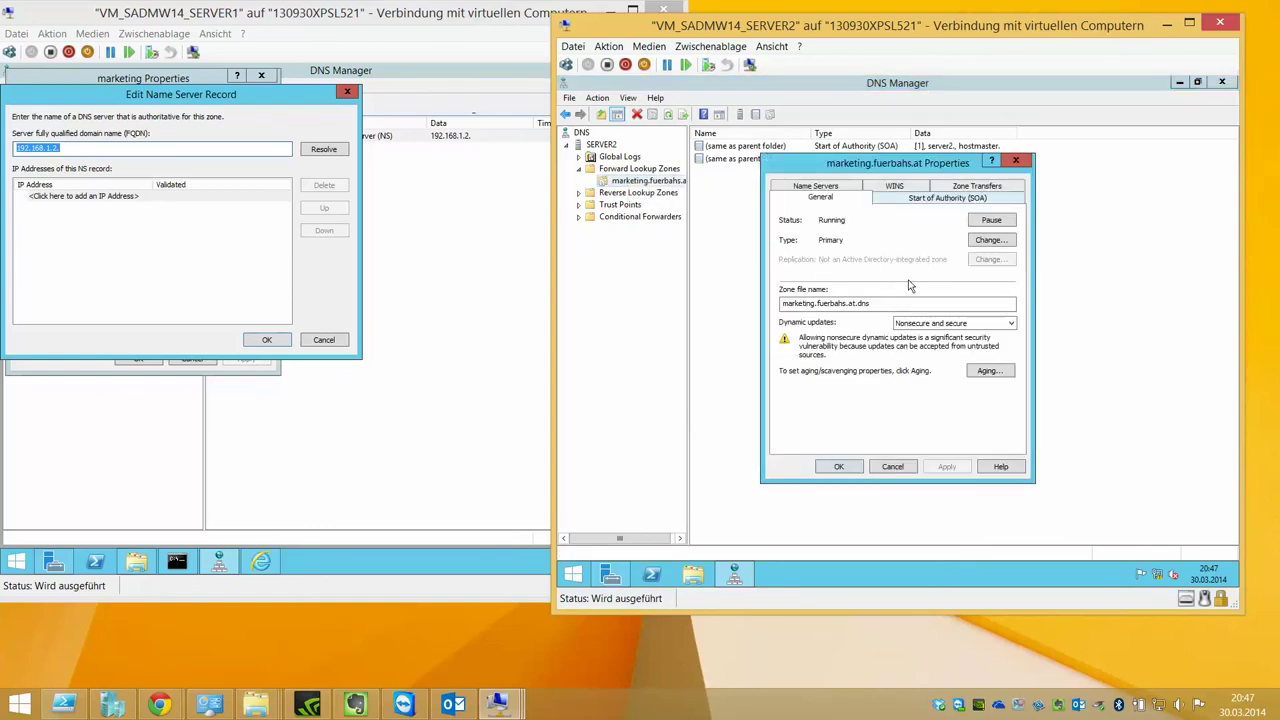
{"action": "left_click", "coordinate": [893, 199]}
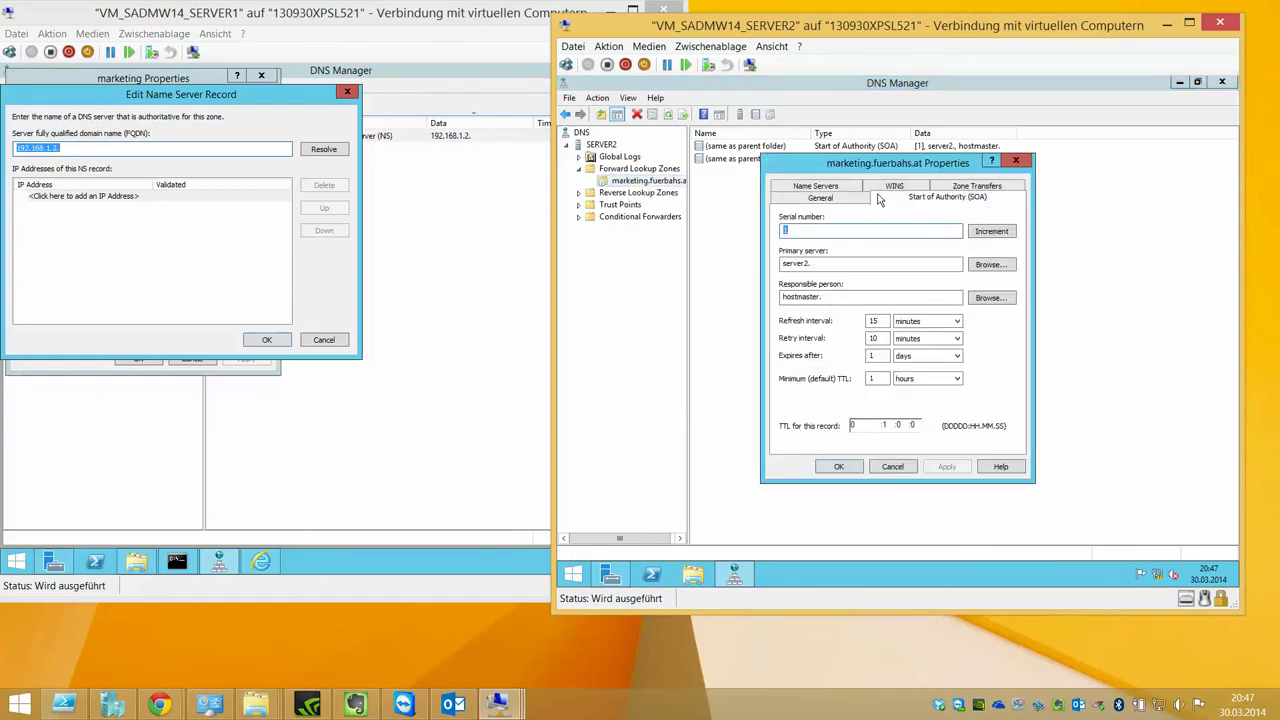
{"action": "left_click_drag", "start_coordinate": [835, 263], "coordinate": [768, 260]}
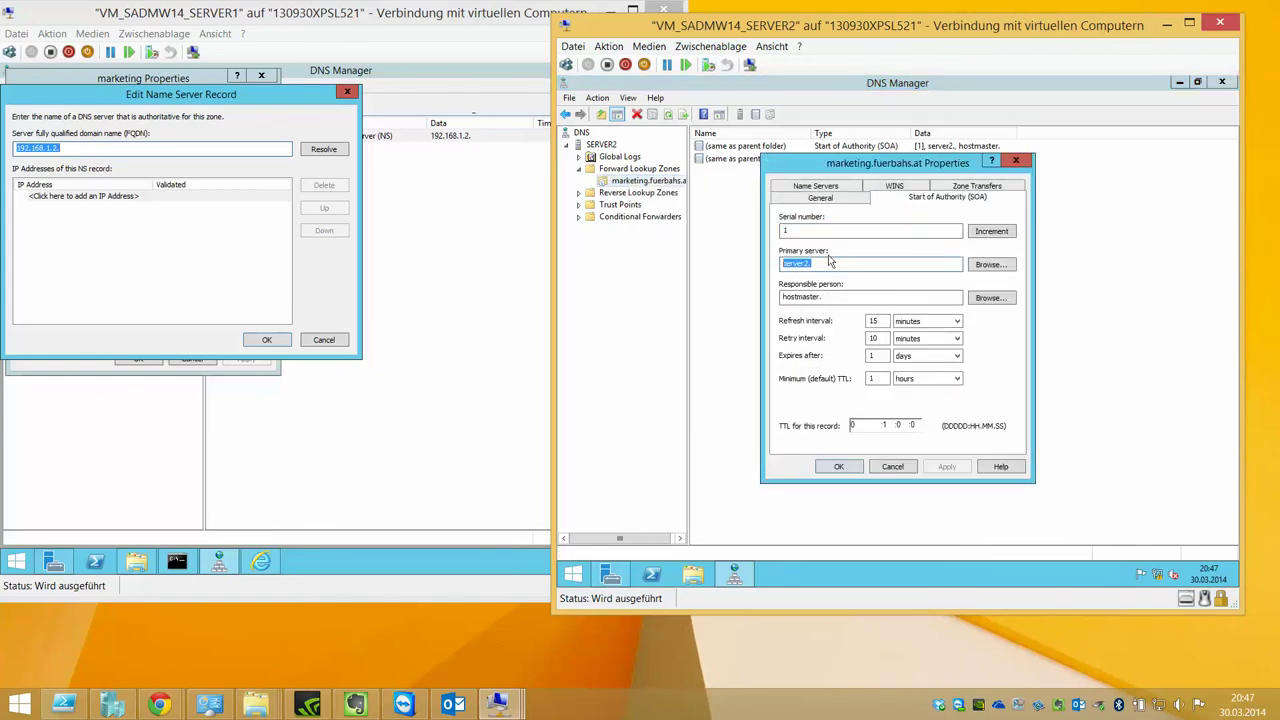
{"action": "left_click", "coordinate": [817, 188]}
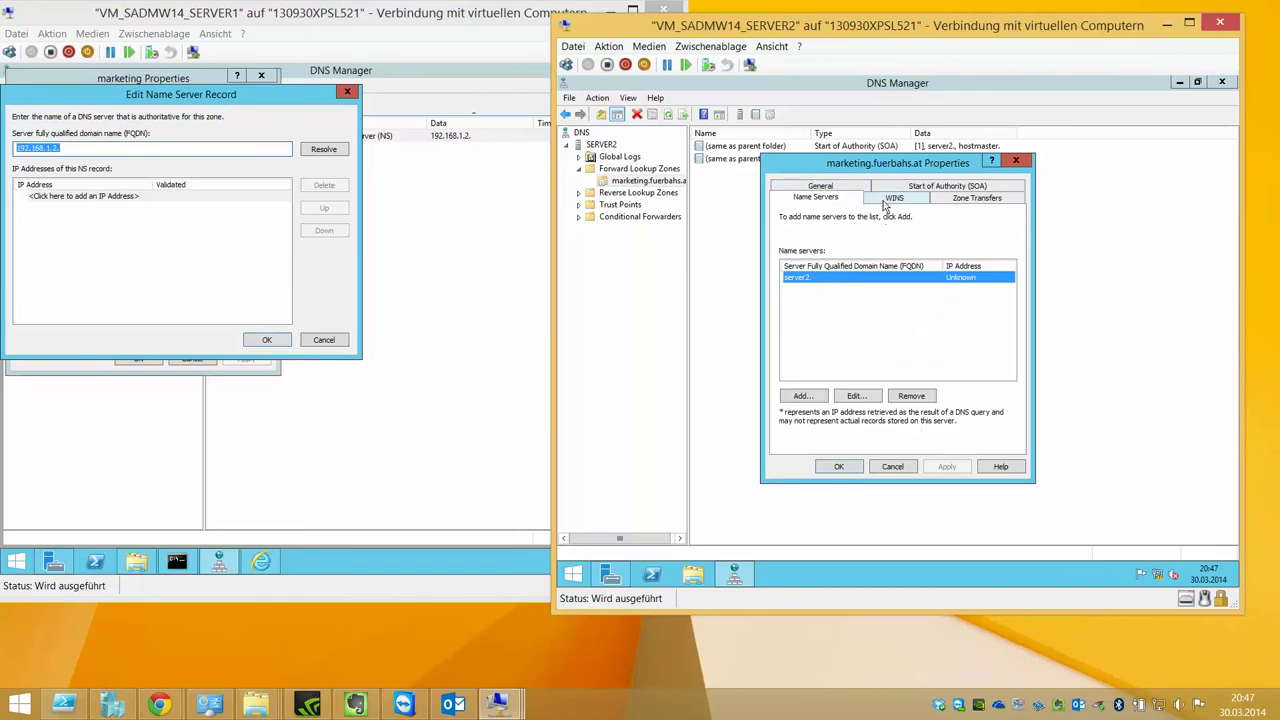
{"action": "left_click", "coordinate": [886, 200]}
{"action": "left_click", "coordinate": [963, 200]}
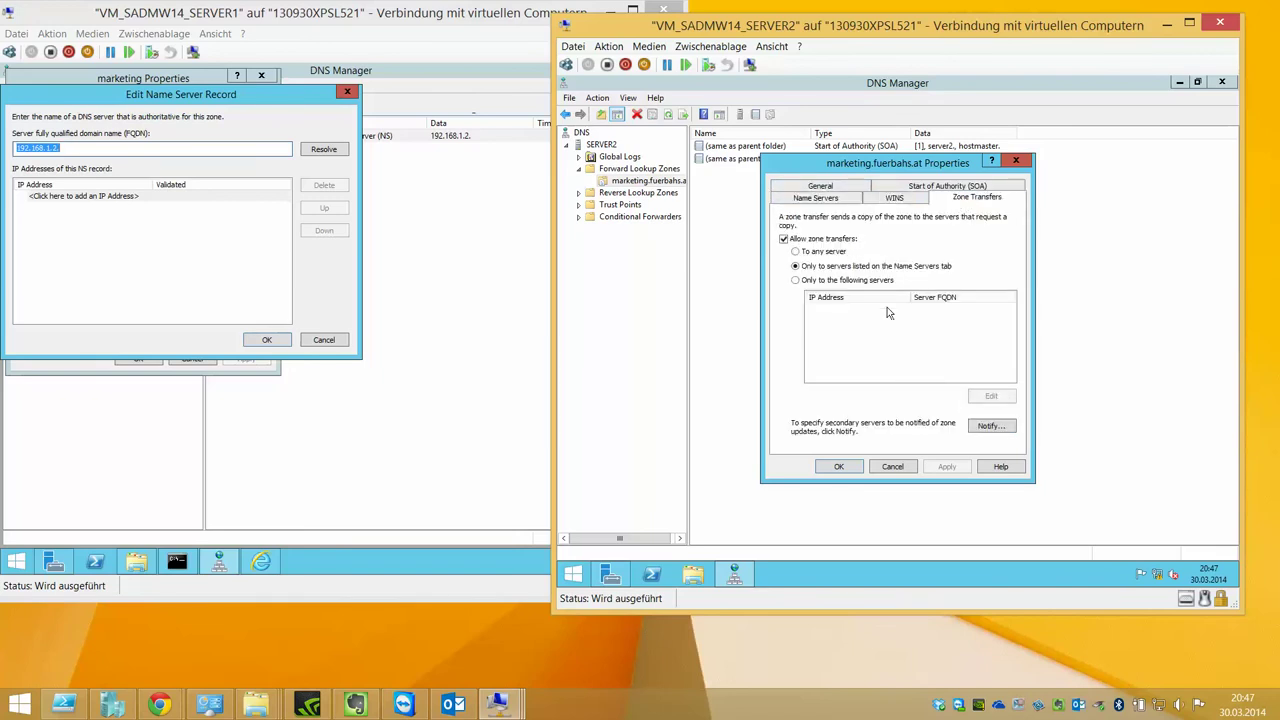
Close the marketing.fuerbahs.at zone properties on SERVER2 and the marketing delegation's dialogs on SERVER1
{"action": "left_click", "coordinate": [839, 467]}
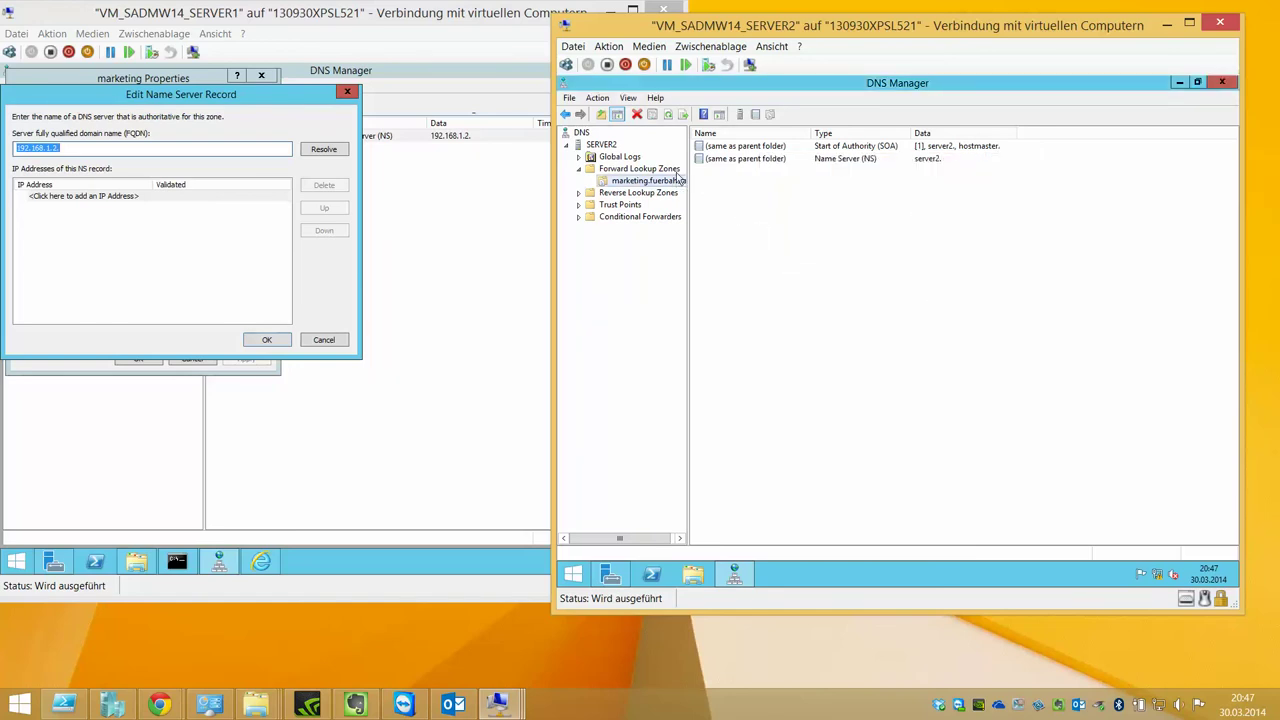
{"action": "left_click", "coordinate": [283, 339]}
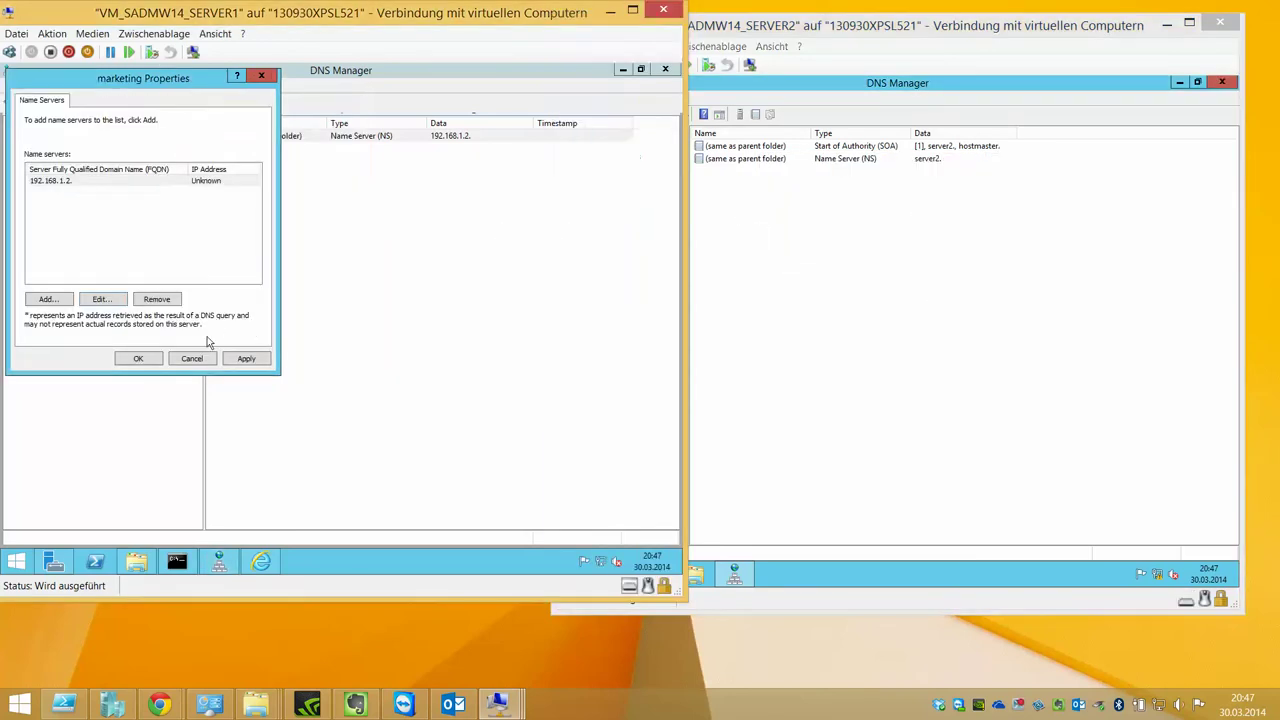
{"action": "left_click", "coordinate": [155, 362]}
{"action": "left_click", "coordinate": [791, 208]}
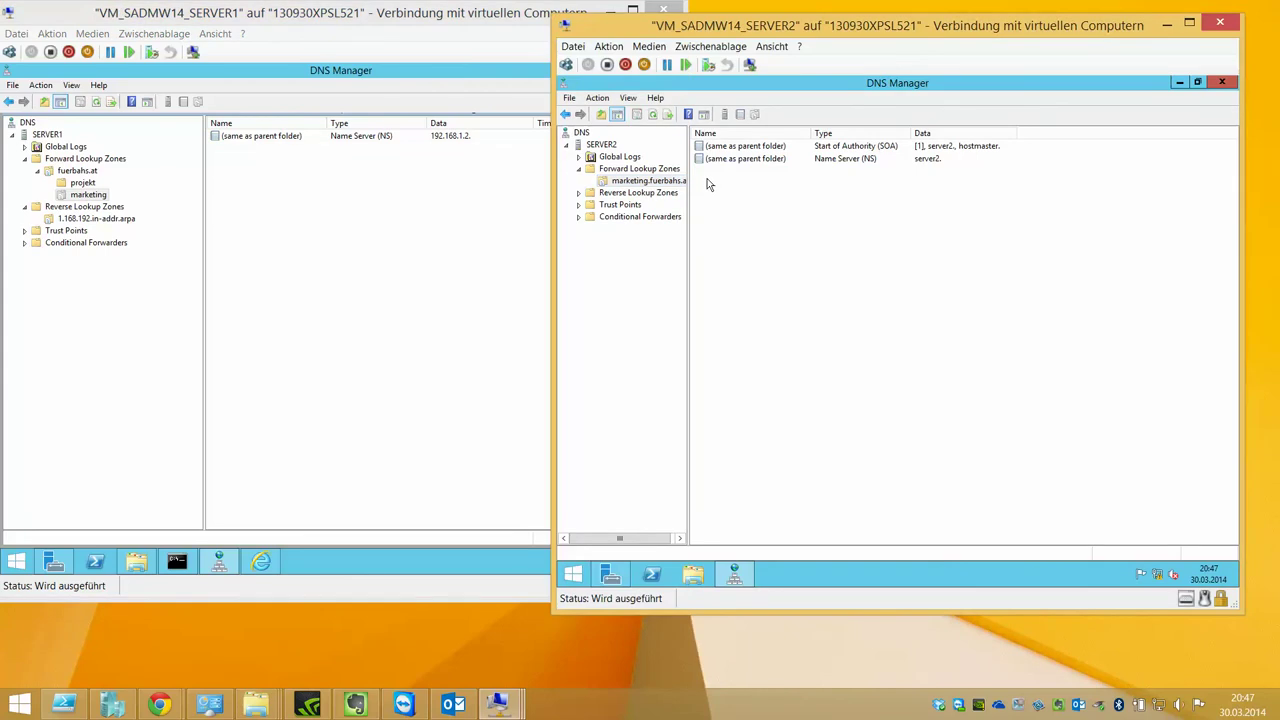
Add a host record named www with IP address 192.168.1.2 to the marketing.fuerbahs.at zone on SERVER2
{"action": "right_click", "coordinate": [708, 184]}
{"action": "left_click", "coordinate": [750, 218]}
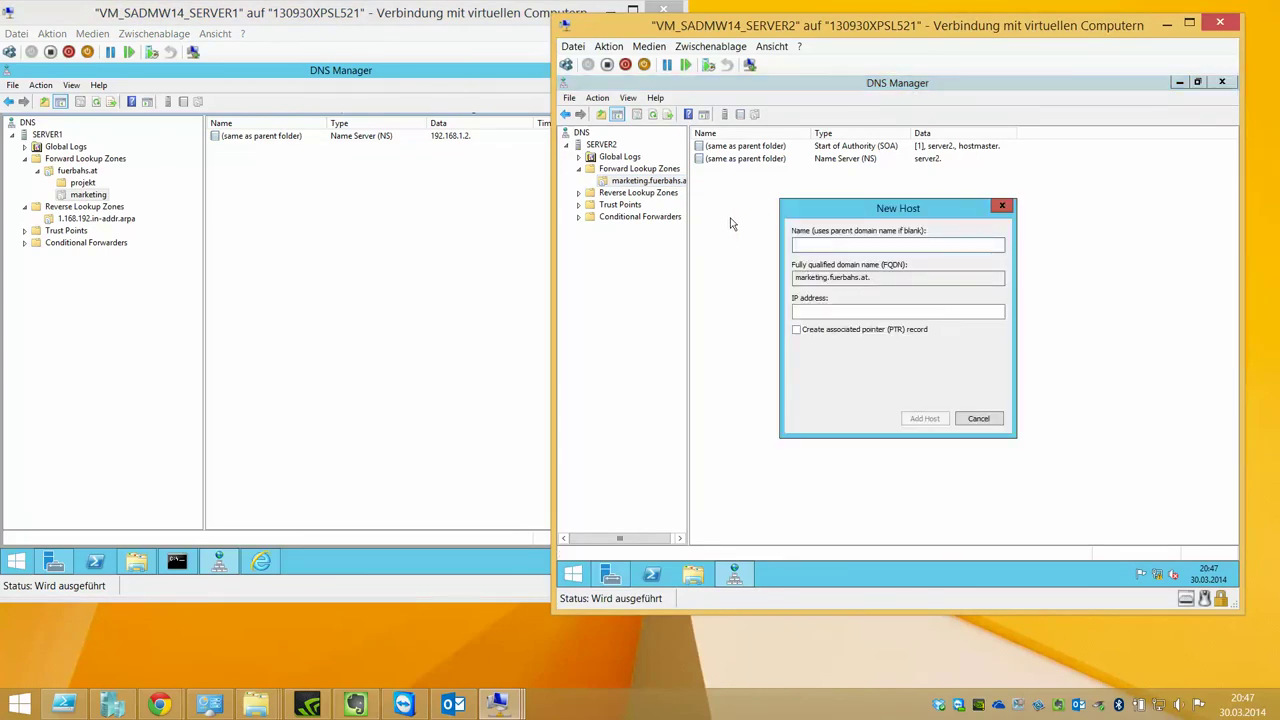
{"action": "type", "text": "www"}
{"action": "key", "text": "Tab"}
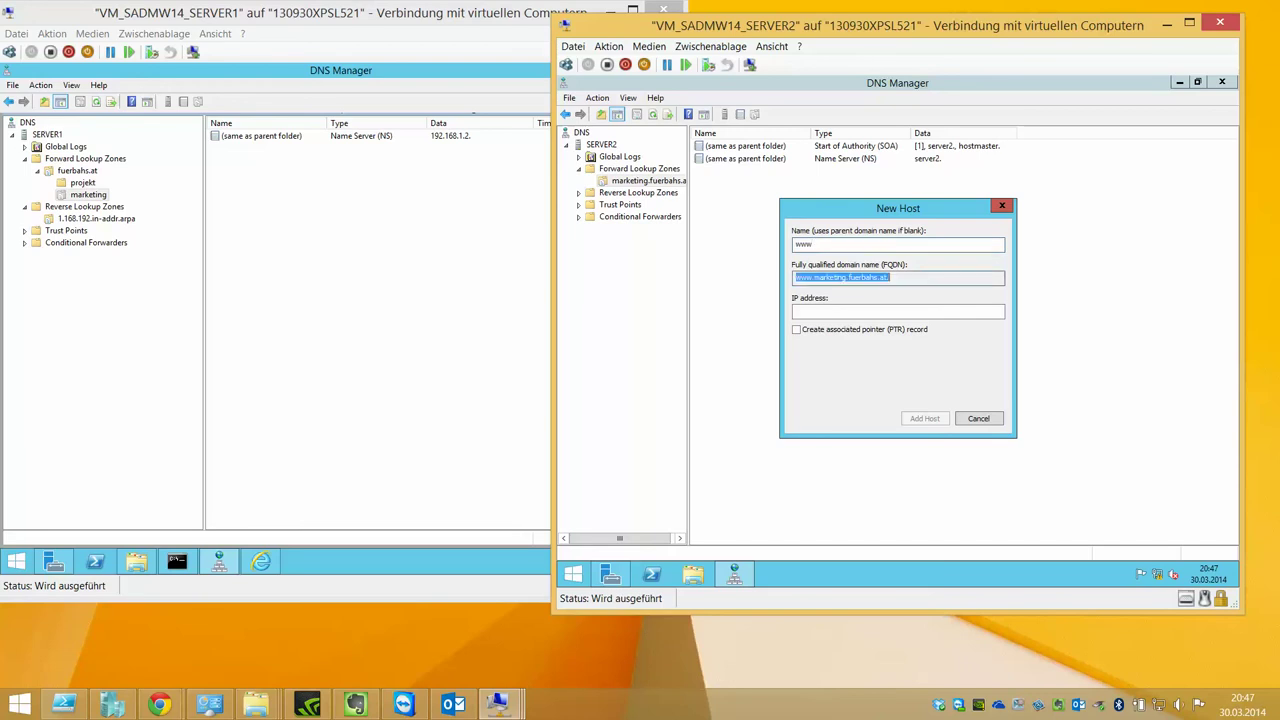
{"action": "key", "text": "Tab"}
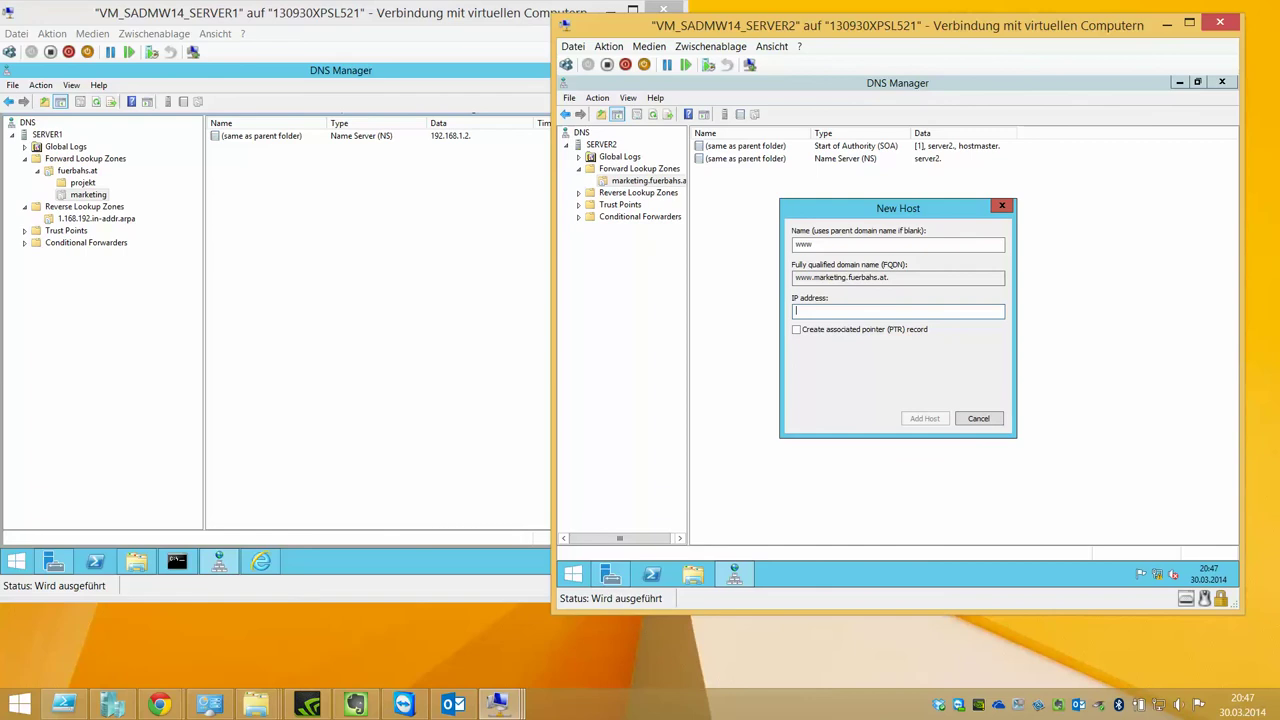
{"action": "type", "text": "192.168.1.2"}
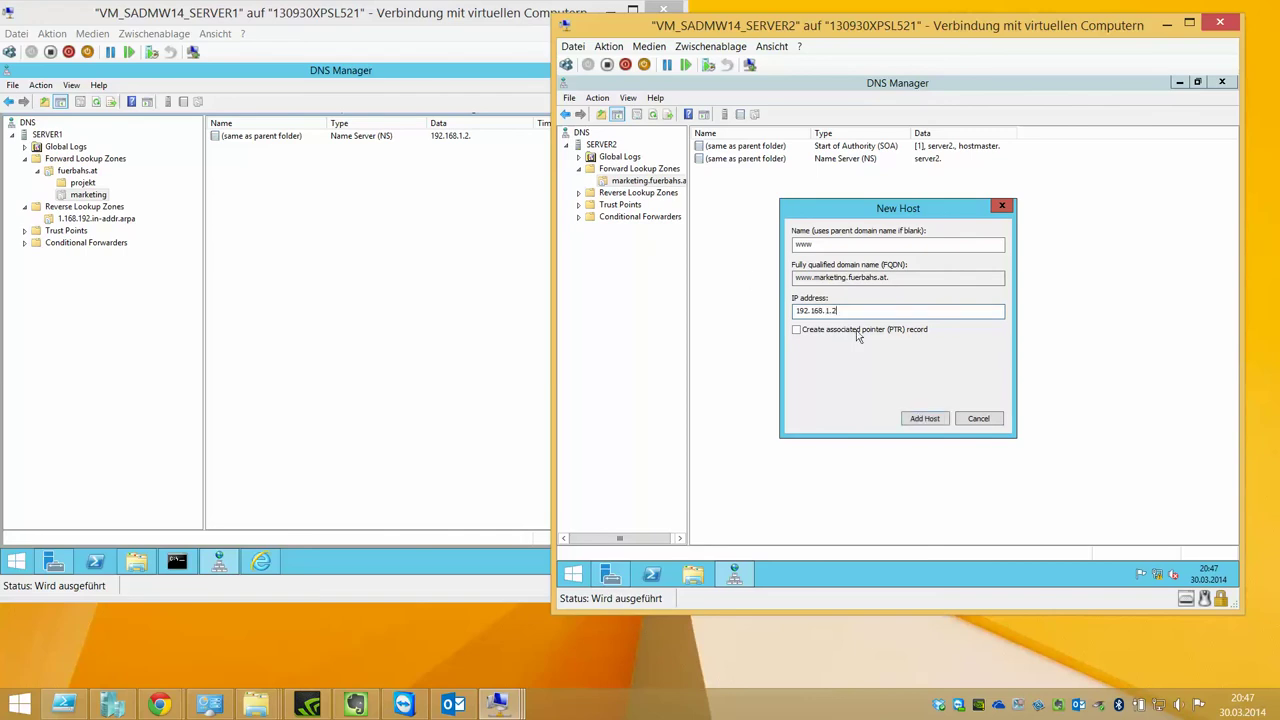
{"action": "left_click", "coordinate": [917, 418]}
{"action": "left_click", "coordinate": [1021, 382]}
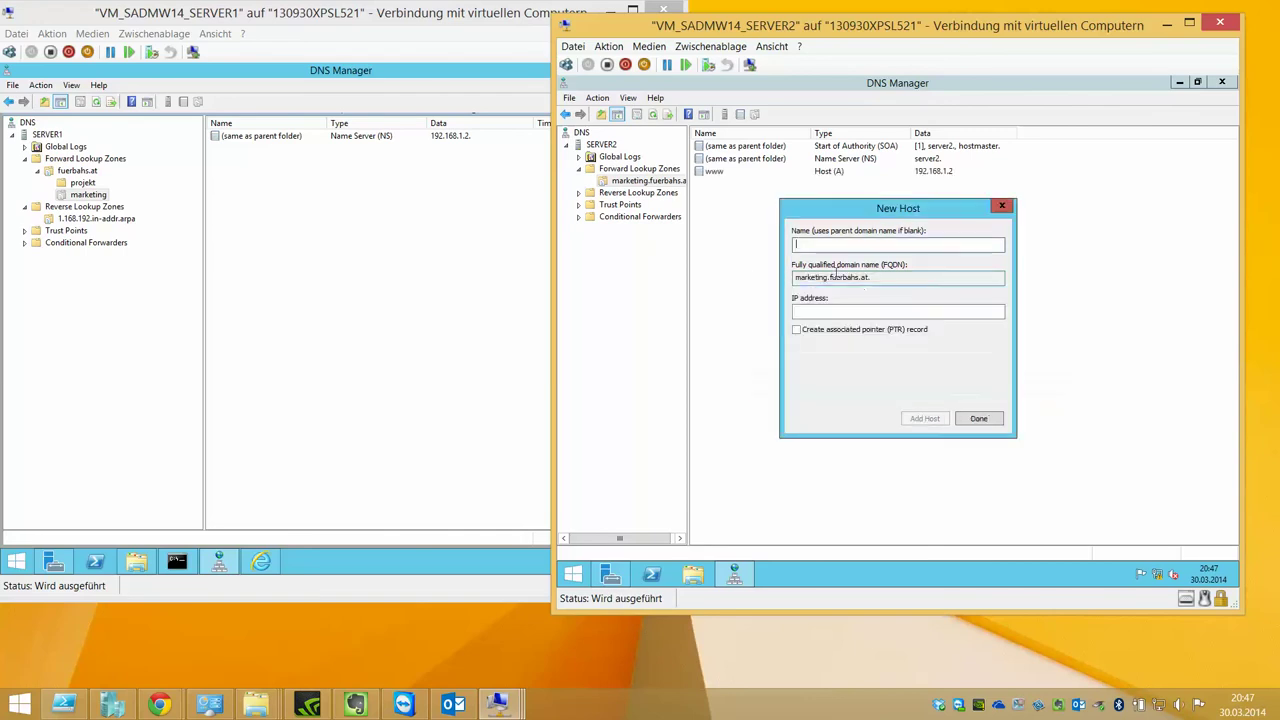
{"action": "left_click", "coordinate": [978, 420]}
Create a primary IPv4 reverse lookup zone for network ID 192.168.1 on SERVER2, allowing both nonsecure and secure dynamic updates
{"action": "left_click", "coordinate": [627, 193]}
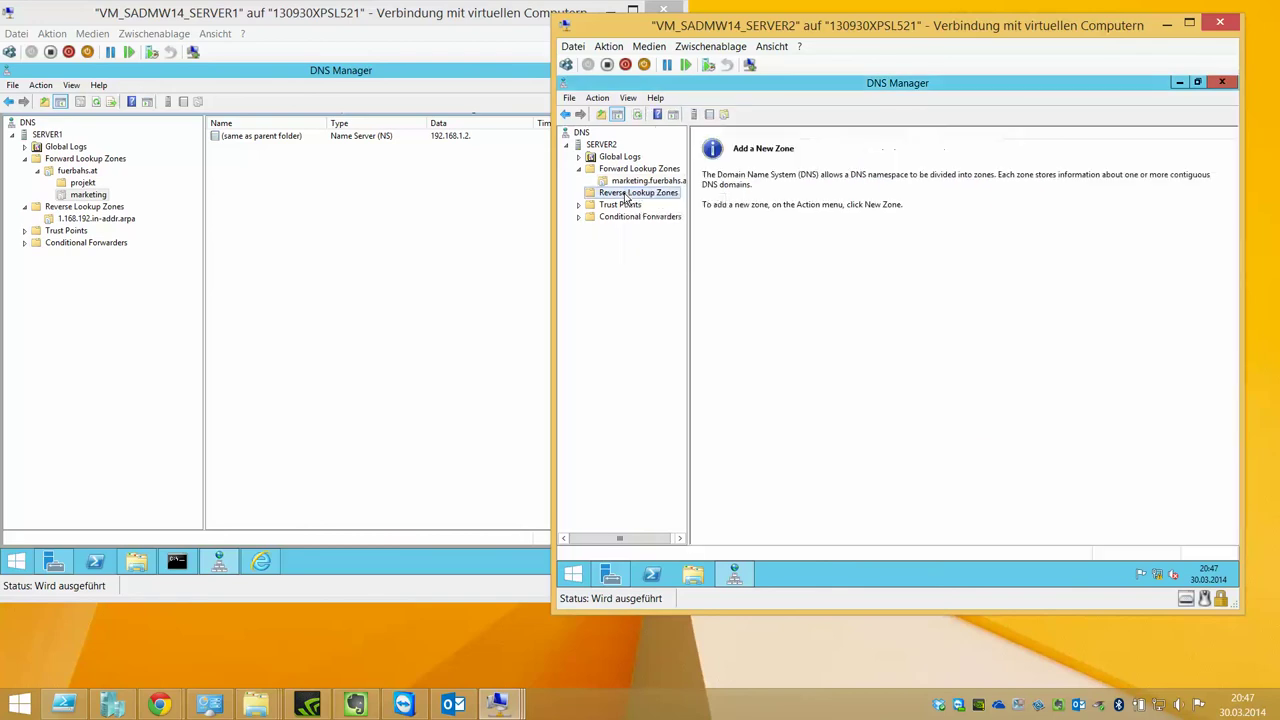
{"action": "right_click", "coordinate": [628, 194]}
{"action": "left_click", "coordinate": [634, 199]}
{"action": "key", "text": "Return"}
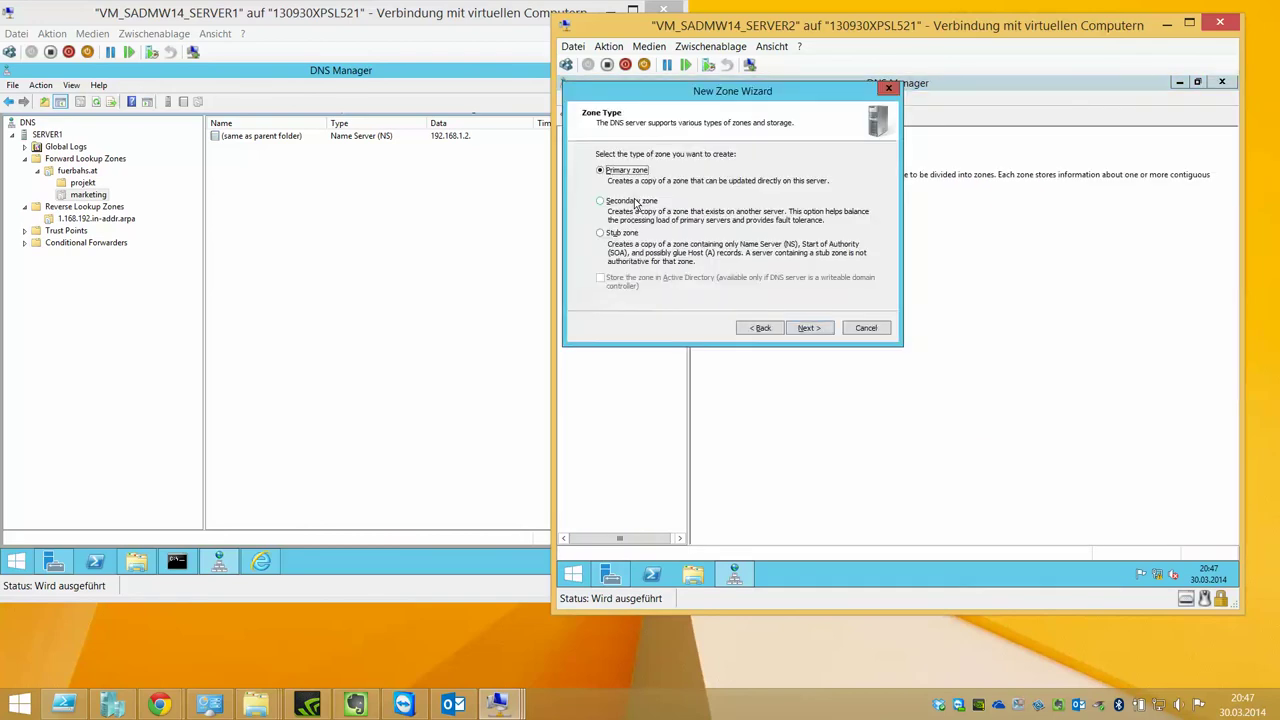
{"action": "key", "text": "Return"}
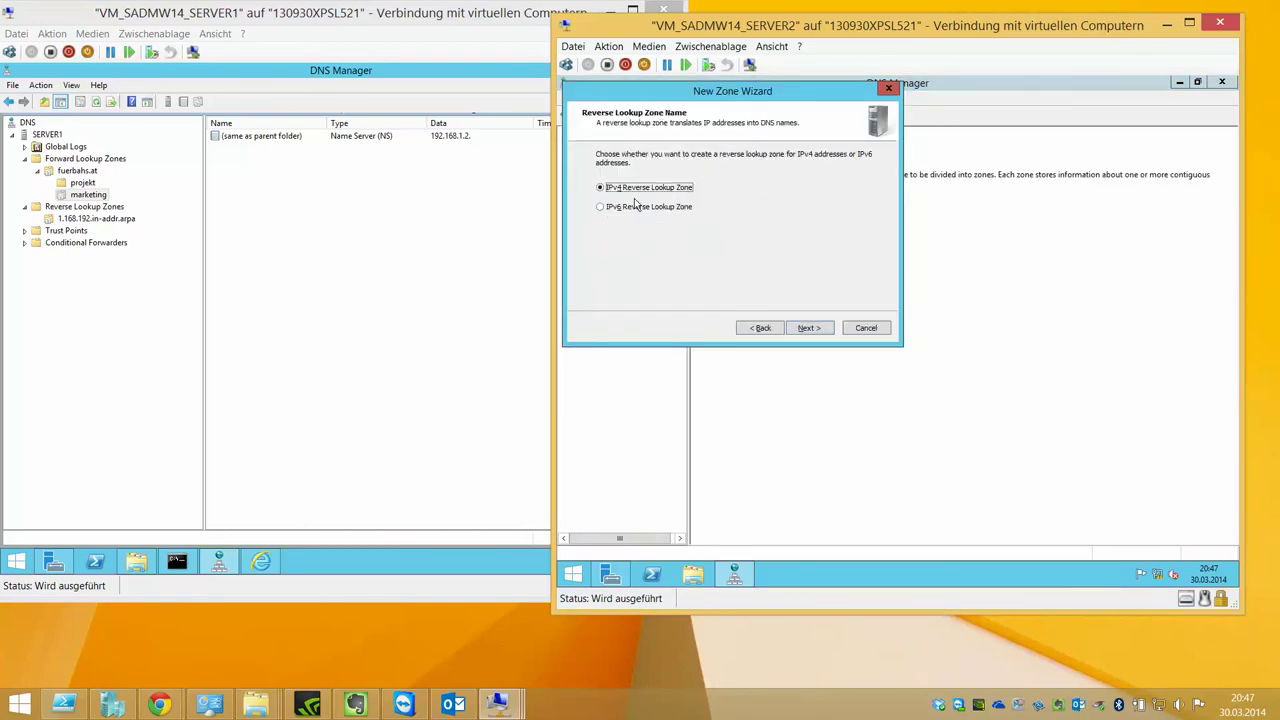
{"action": "key", "text": "Return"}
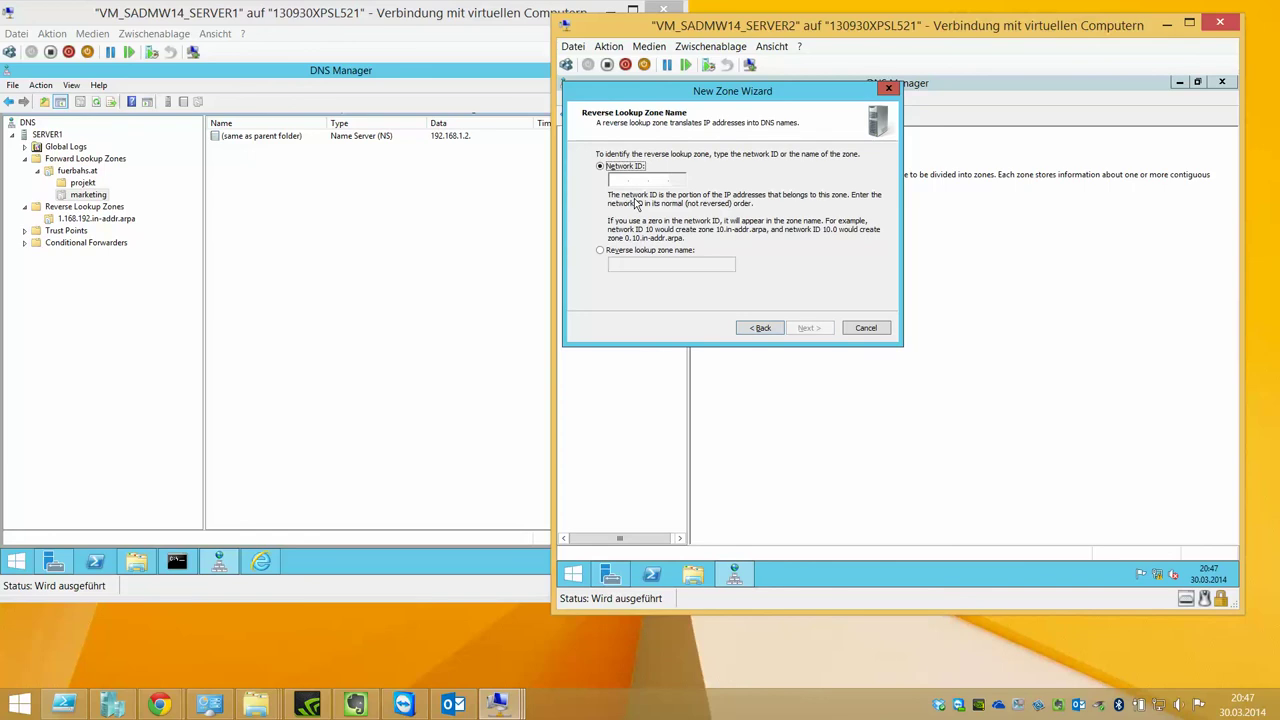
{"action": "key", "text": "Tab"}
{"action": "type", "text": "192.168."}
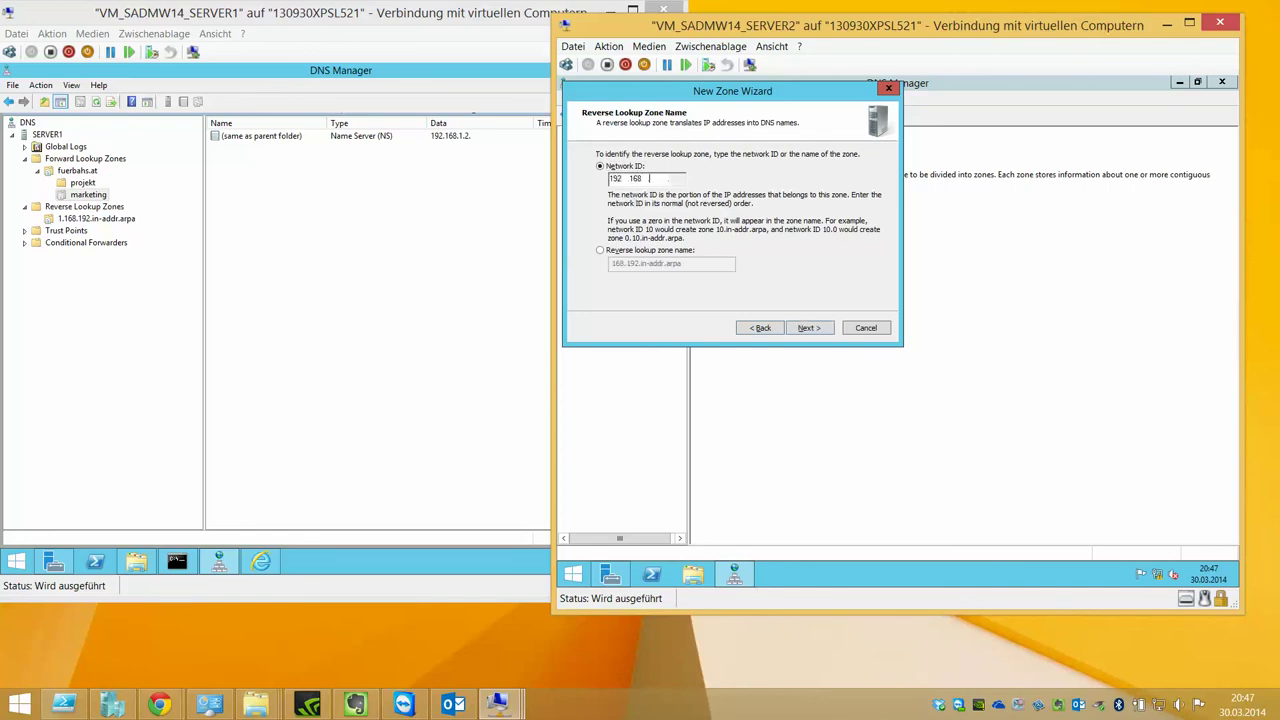
{"action": "type", "text": "1"}
{"action": "key", "text": "Return"}
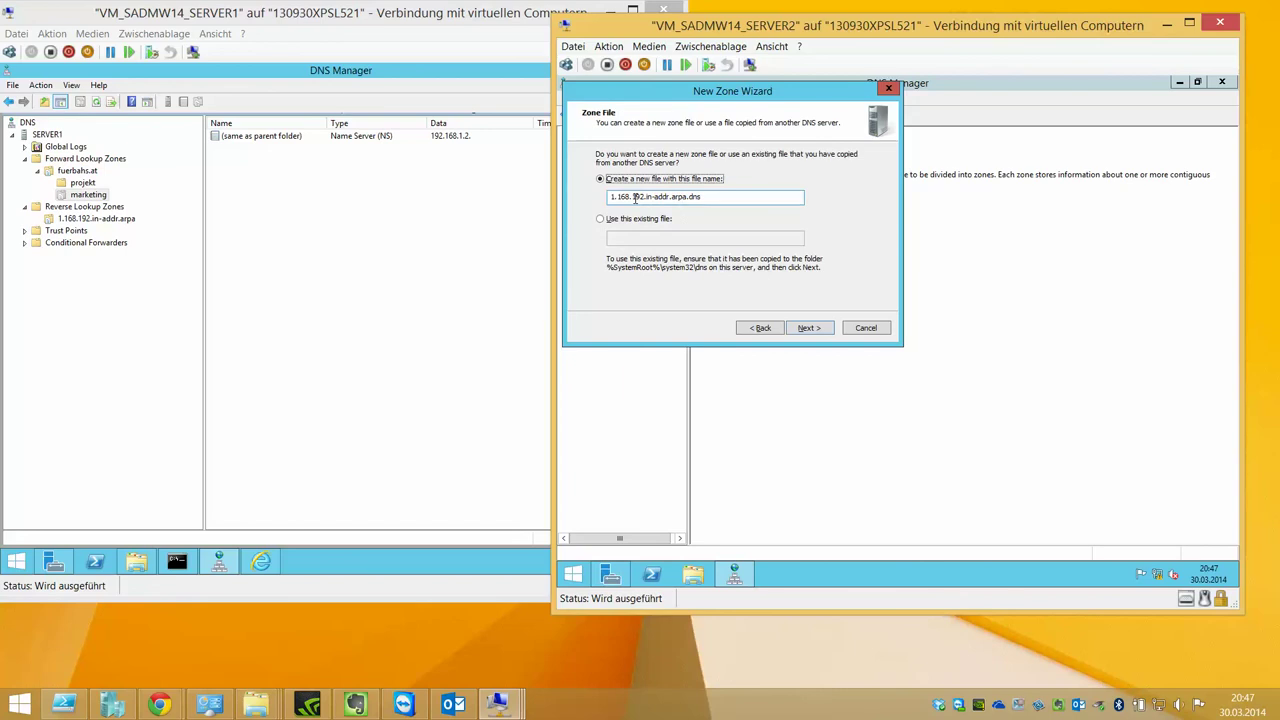
{"action": "key", "text": "Return"}
{"action": "key", "text": "Up"}
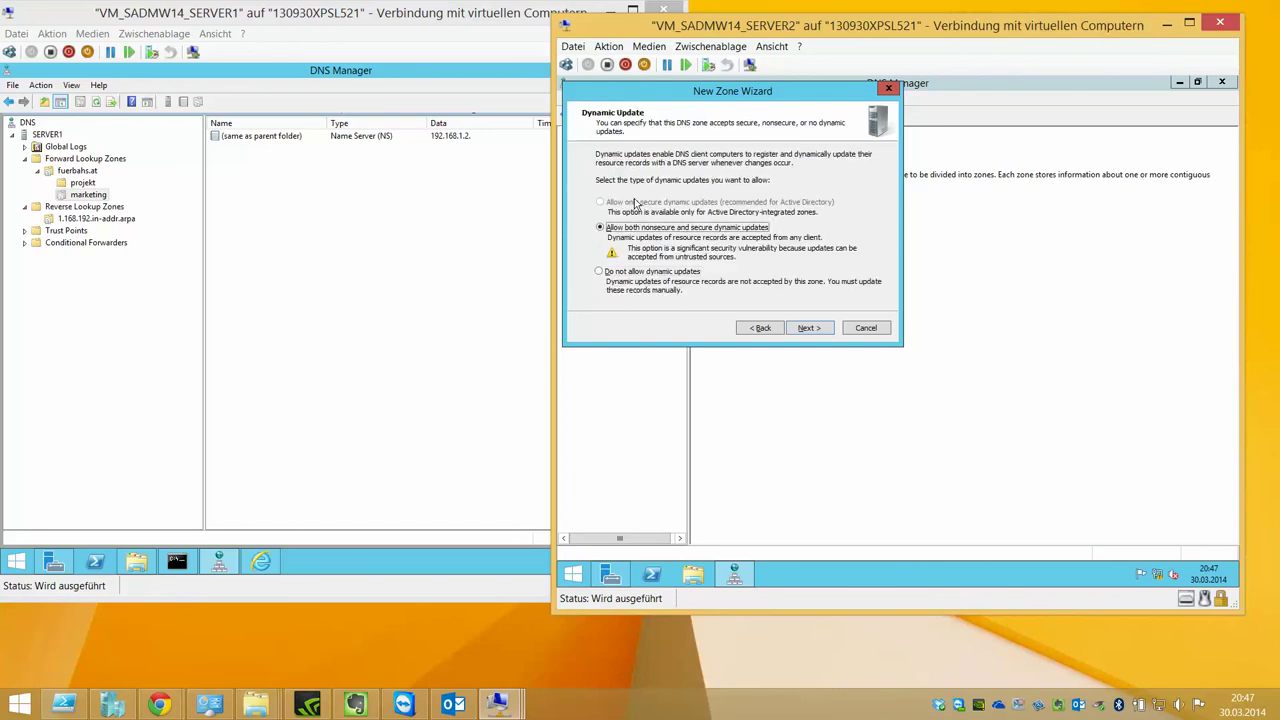
{"action": "key", "text": "Return"}
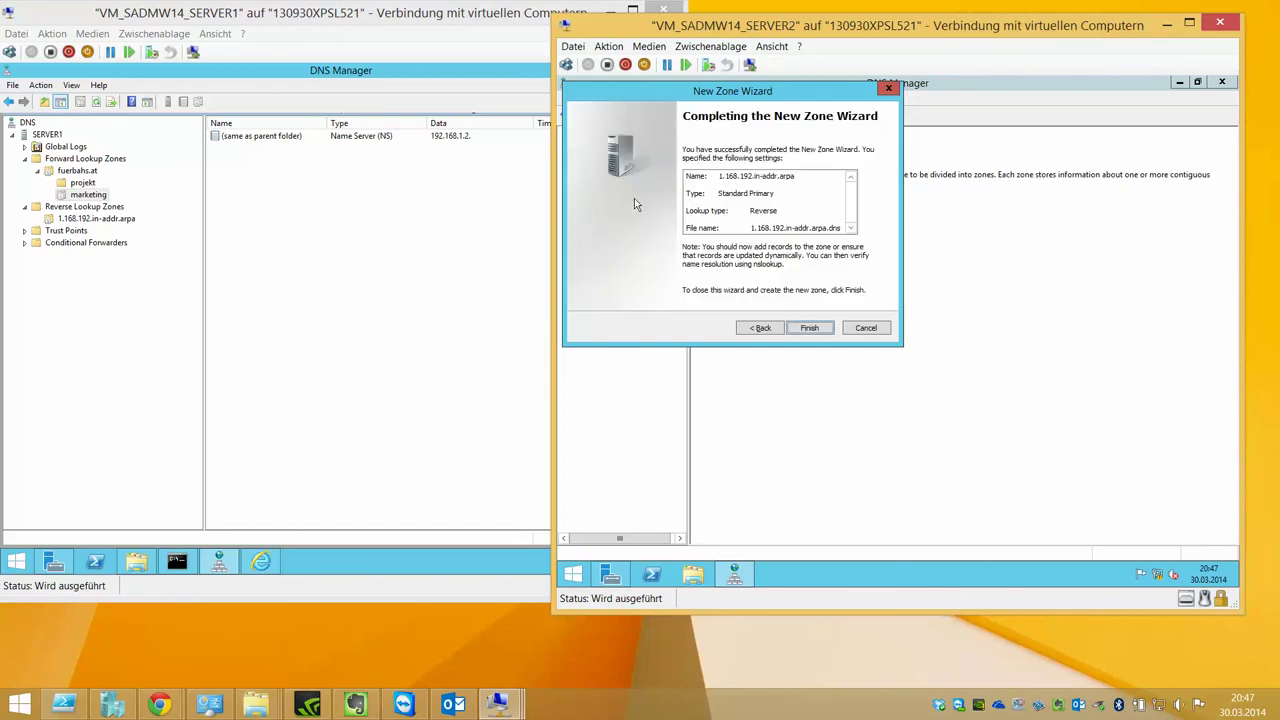
{"action": "key", "text": "Return"}
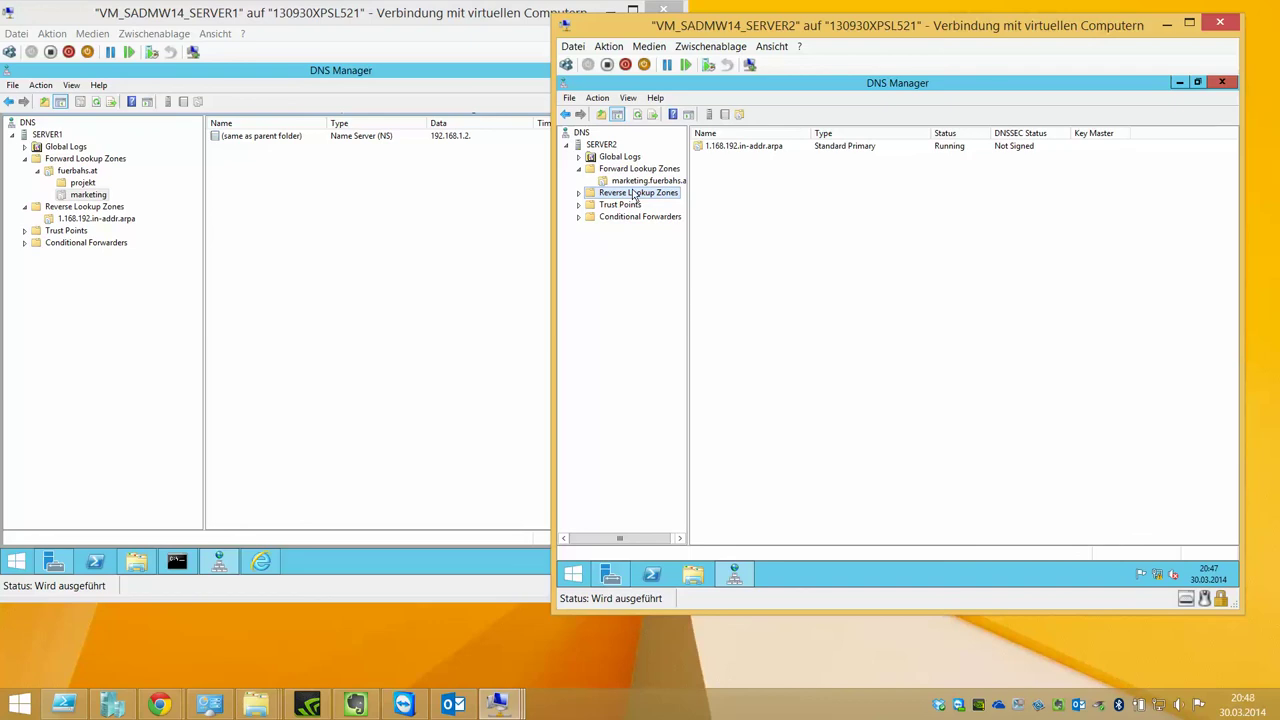
Enable updating the associated pointer (PTR) record for the www host in marketing.fuerbahs.at
{"action": "double_click", "coordinate": [636, 192]}
{"action": "left_click", "coordinate": [645, 204]}
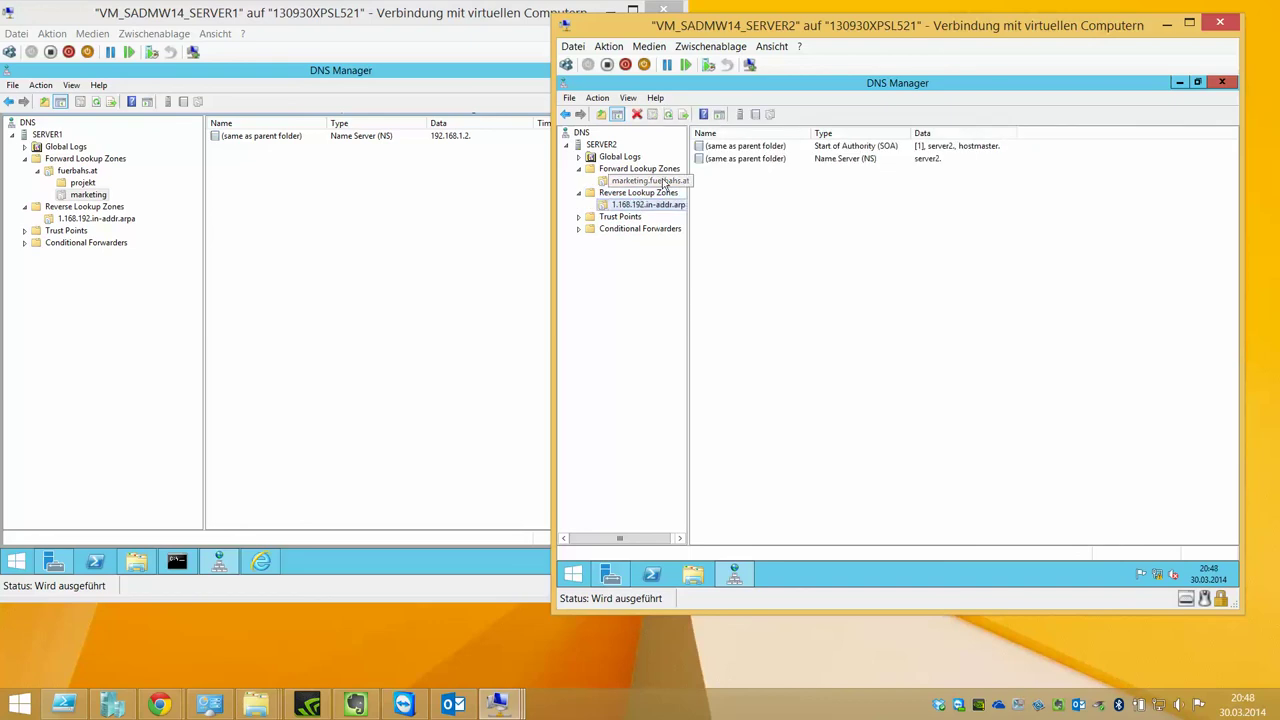
{"action": "left_click", "coordinate": [655, 181]}
{"action": "right_click", "coordinate": [755, 172]}
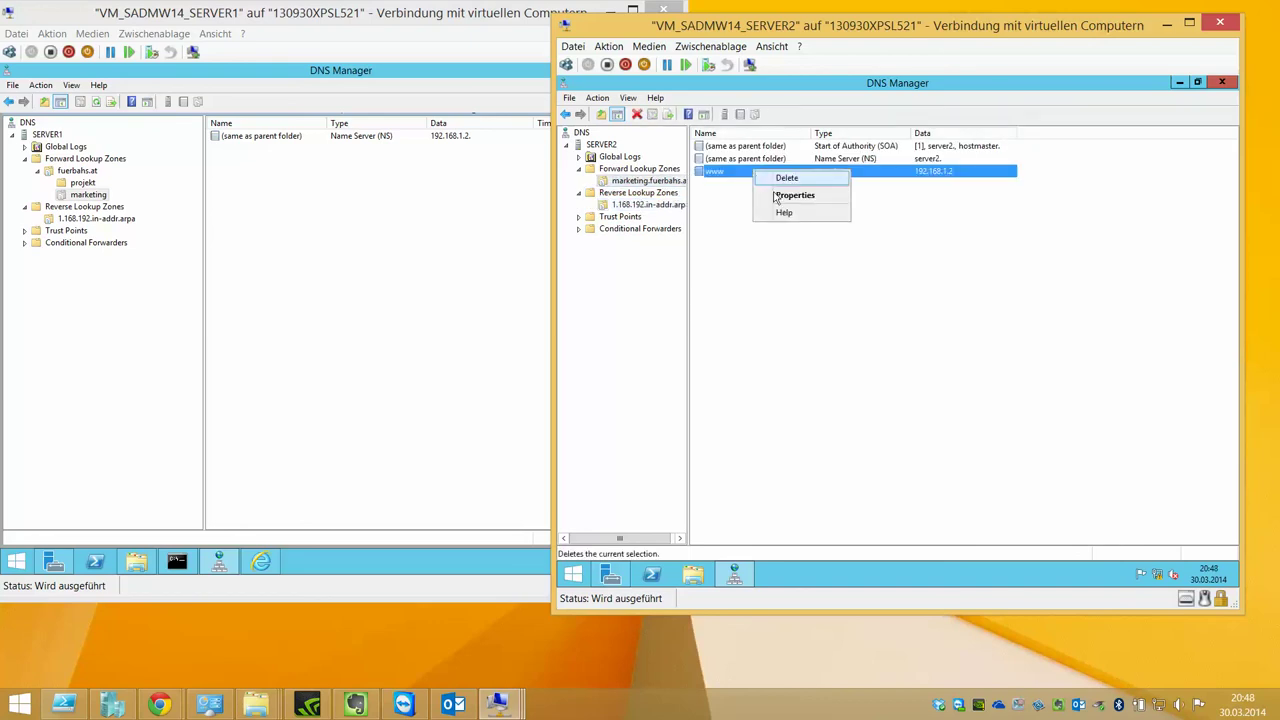
{"action": "left_click", "coordinate": [795, 195]}
{"action": "left_click", "coordinate": [690, 236]}
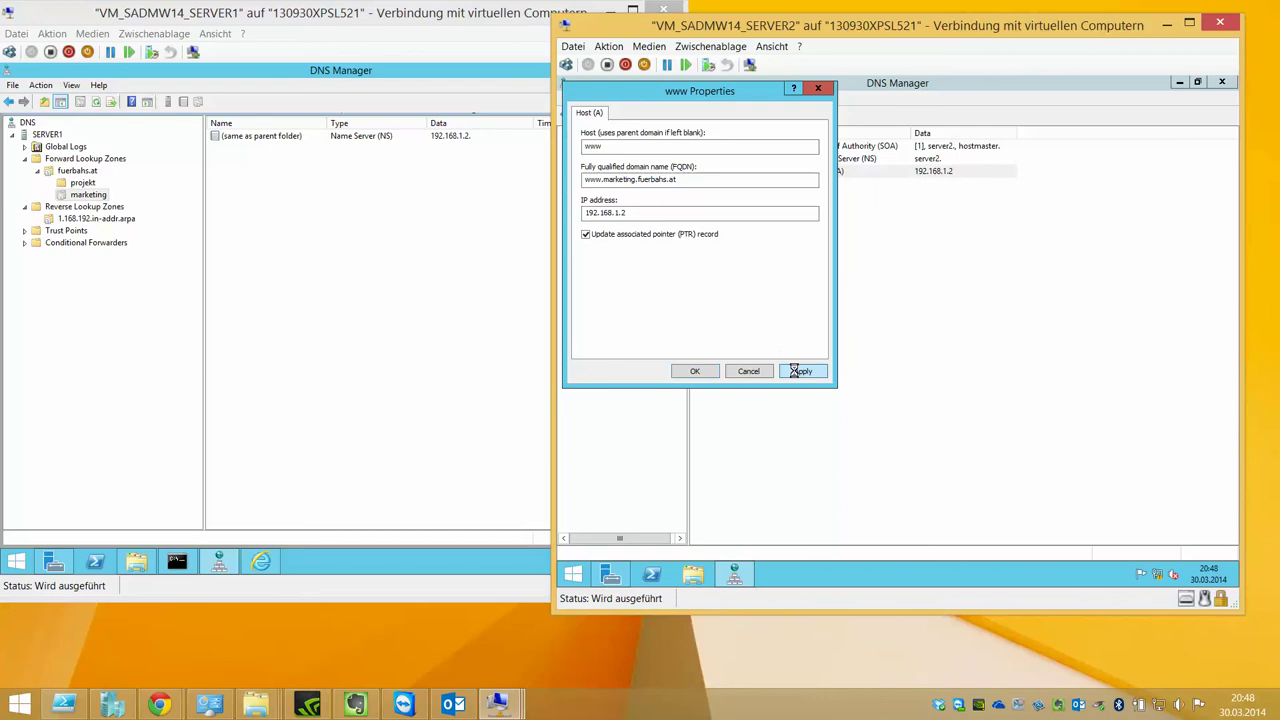
{"action": "left_click", "coordinate": [700, 372]}
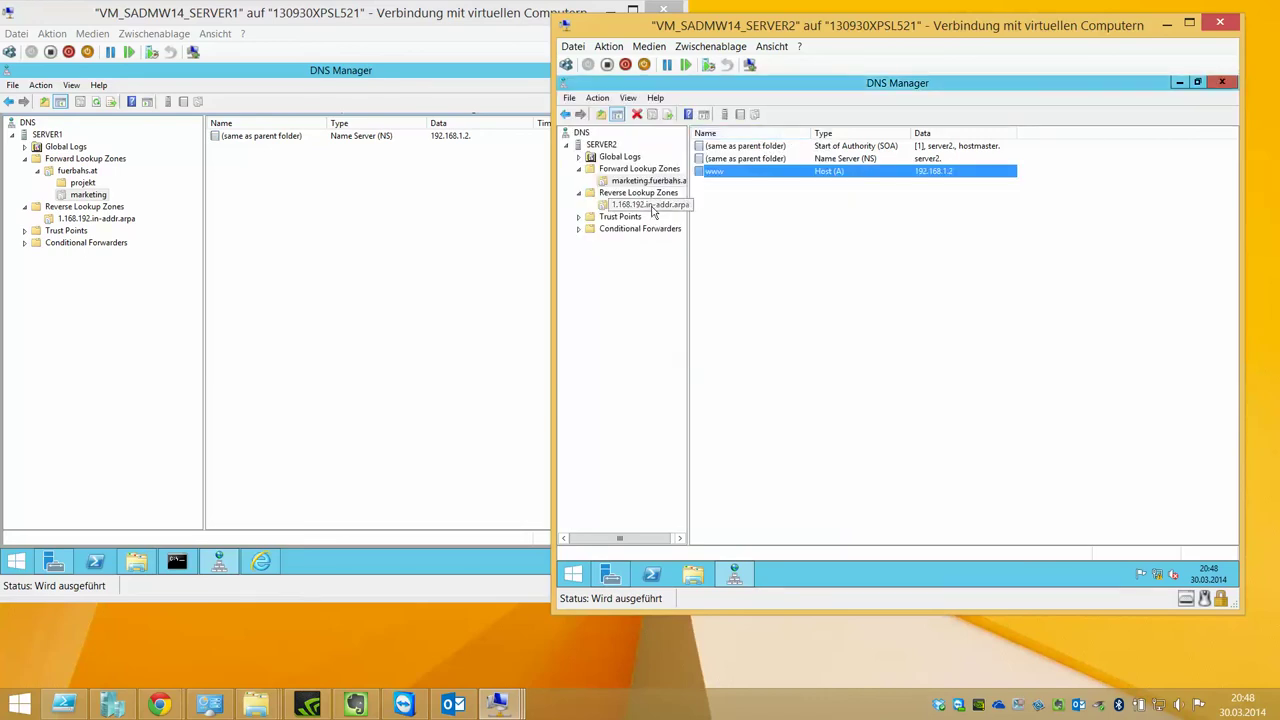
Refresh the 1.168.192.in-addr.arpa zone on SERVER2 and fit its Data column to the contents
{"action": "left_click", "coordinate": [648, 204]}
{"action": "left_click", "coordinate": [786, 159]}
{"action": "left_click", "coordinate": [752, 213]}
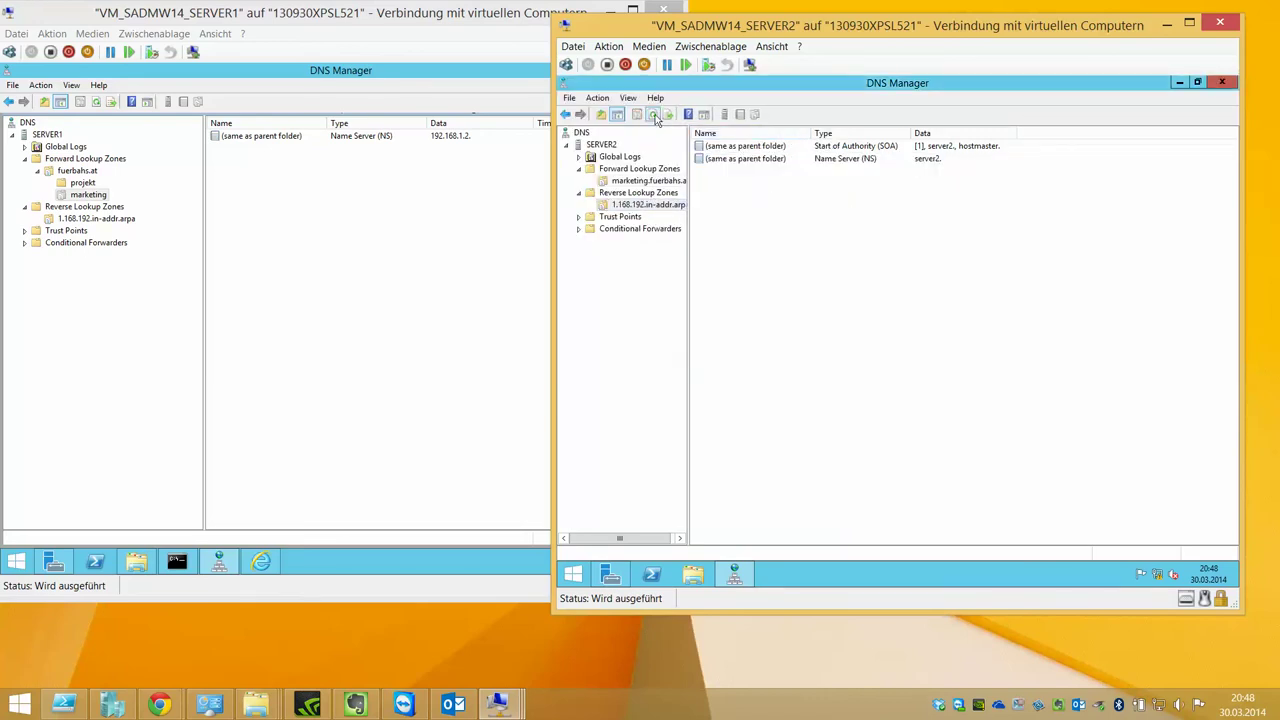
{"action": "key", "text": "F5"}
{"action": "double_click", "coordinate": [1017, 133]}
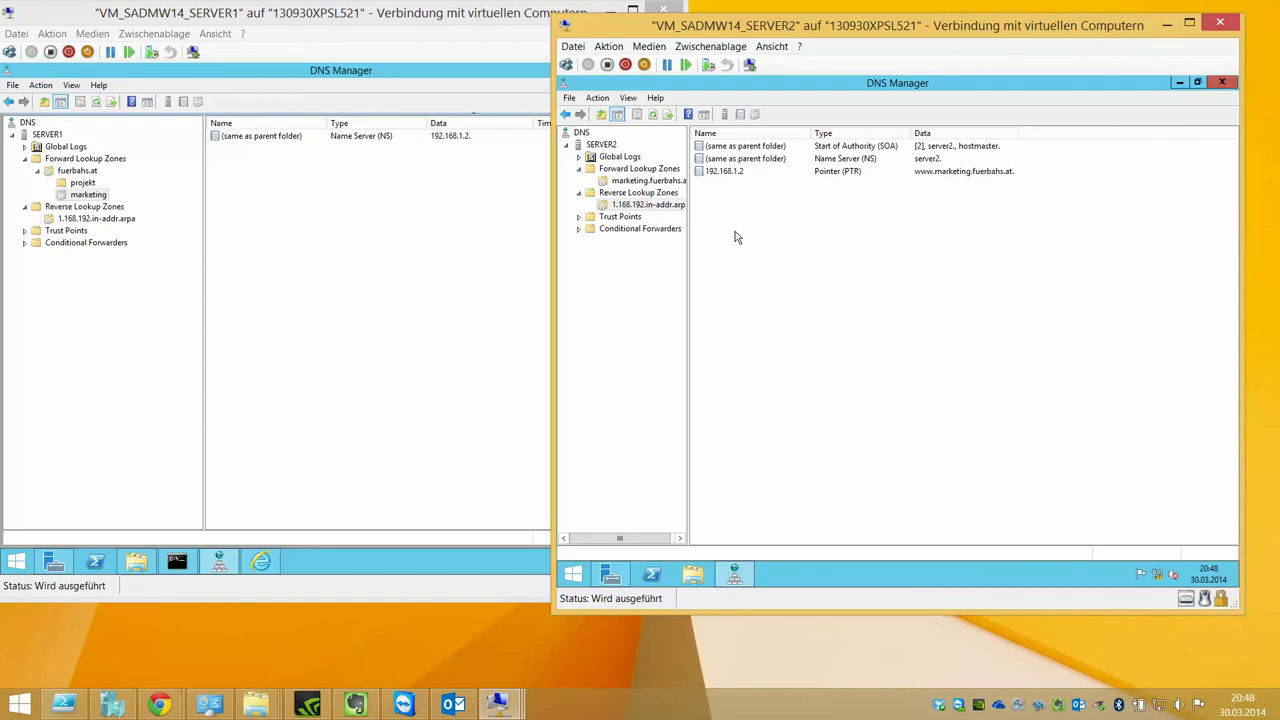
Set the preferred DNS server of SERVER2's PRIVATE network connection to 127.0.0.1 in its IPv4 properties
{"action": "right_click", "coordinate": [1158, 575]}
{"action": "left_click", "coordinate": [856, 267]}
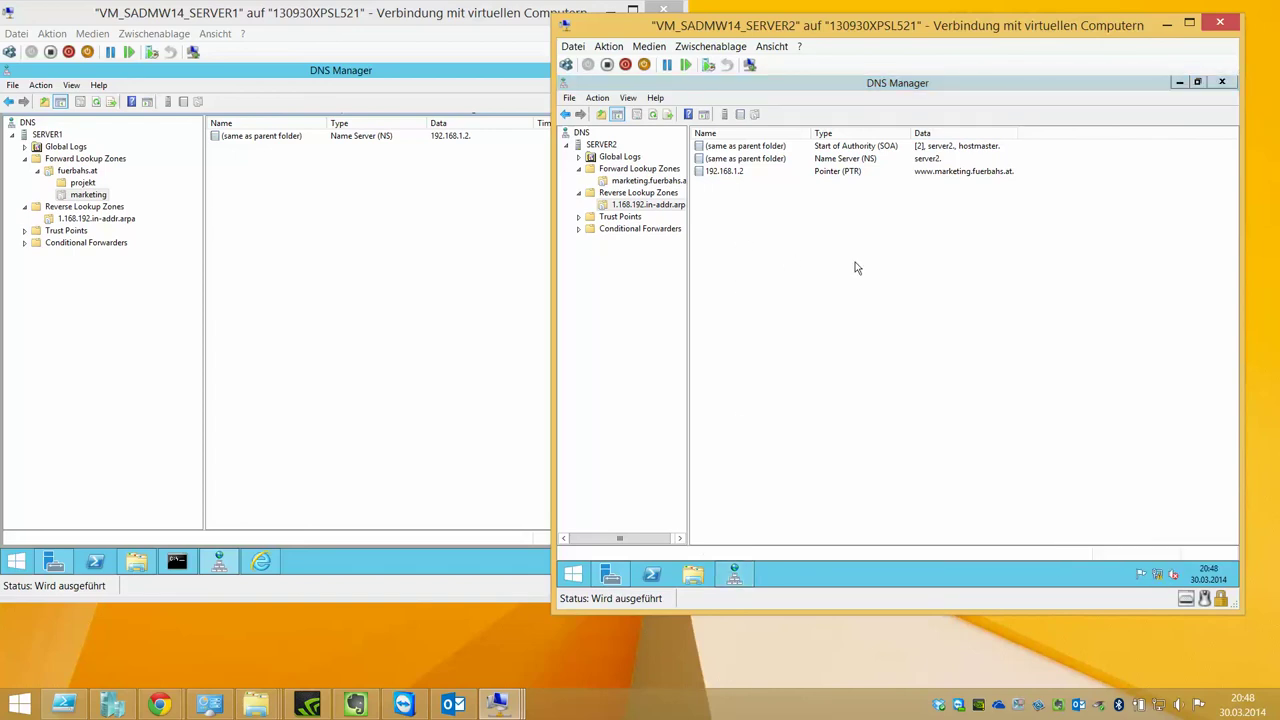
{"action": "left_click", "coordinate": [752, 233]}
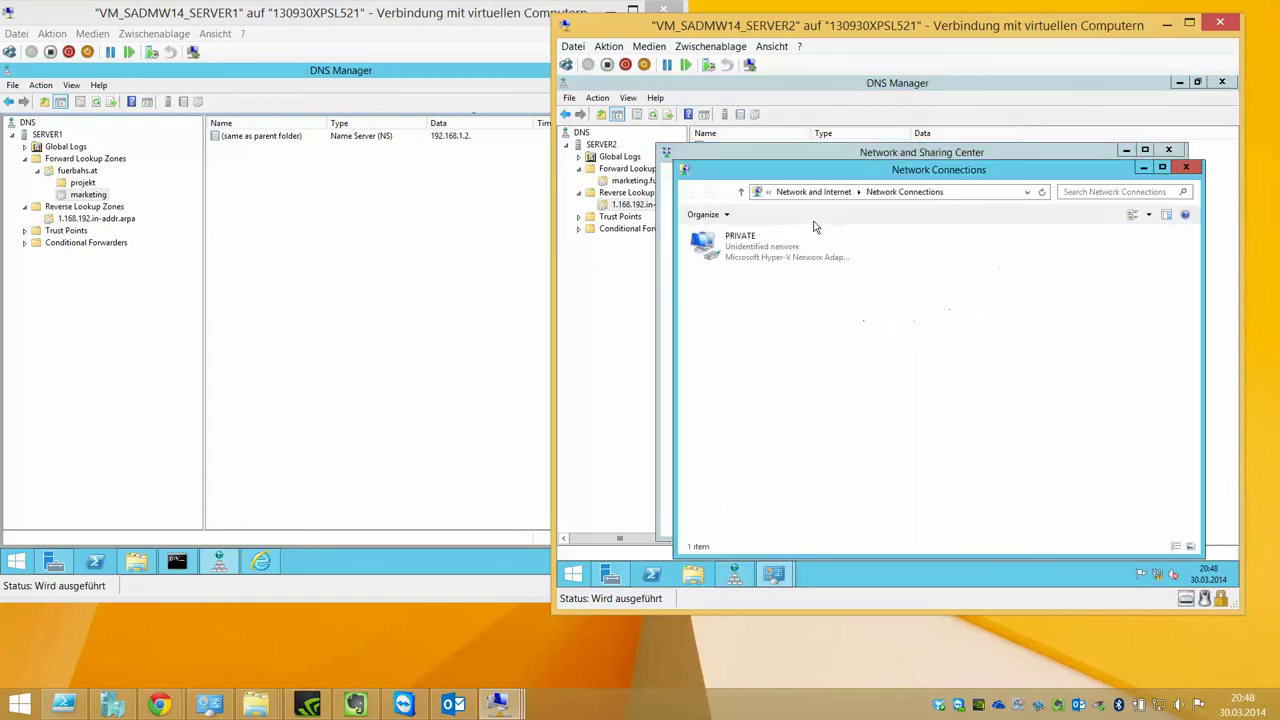
{"action": "left_click", "coordinate": [740, 246]}
{"action": "right_click", "coordinate": [740, 246]}
{"action": "left_click", "coordinate": [805, 368]}
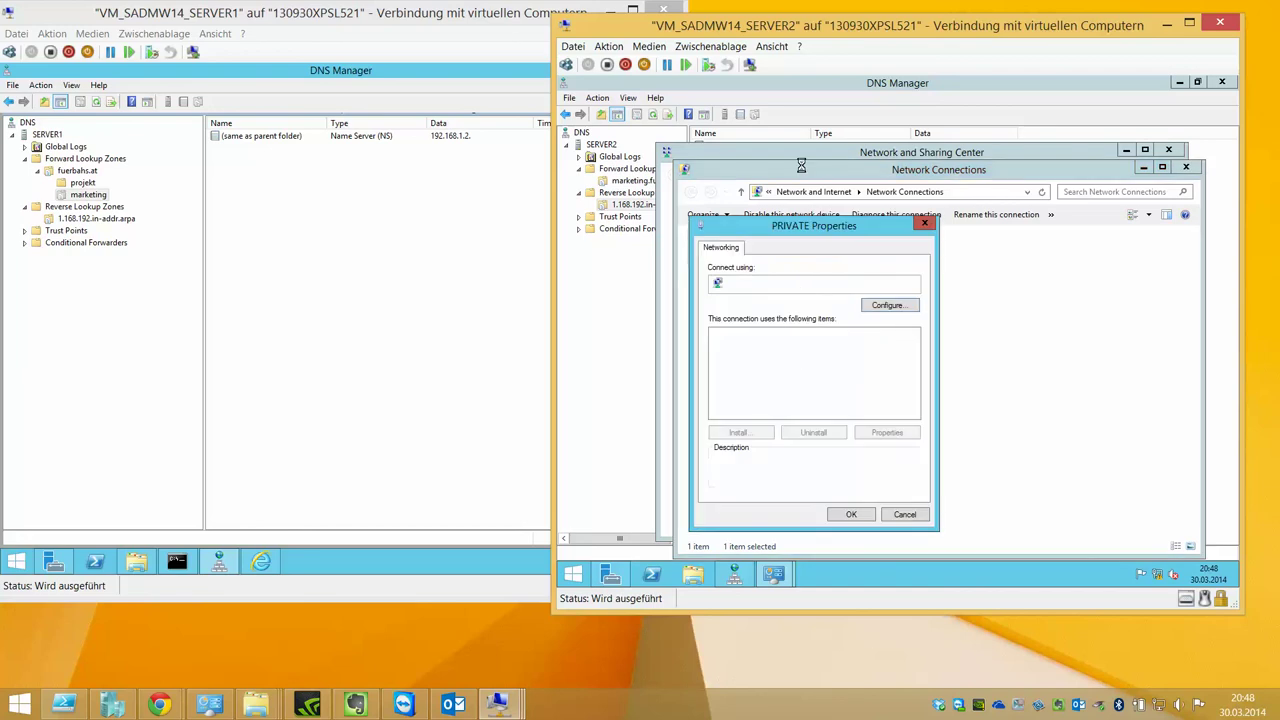
{"action": "double_click", "coordinate": [783, 404]}
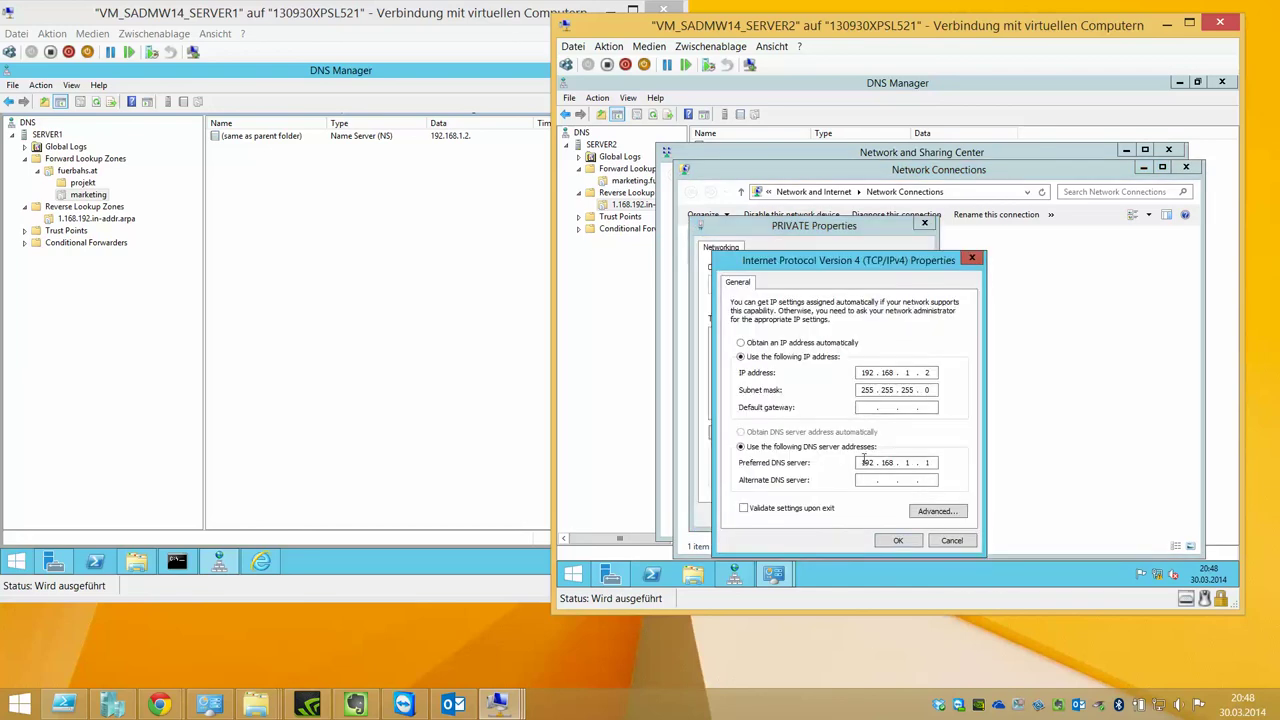
{"action": "double_click", "coordinate": [866, 462]}
{"action": "type", "text": "127 . 0 . 0 . 1"}
{"action": "key", "text": "Return"}
{"action": "left_click", "coordinate": [834, 482]}
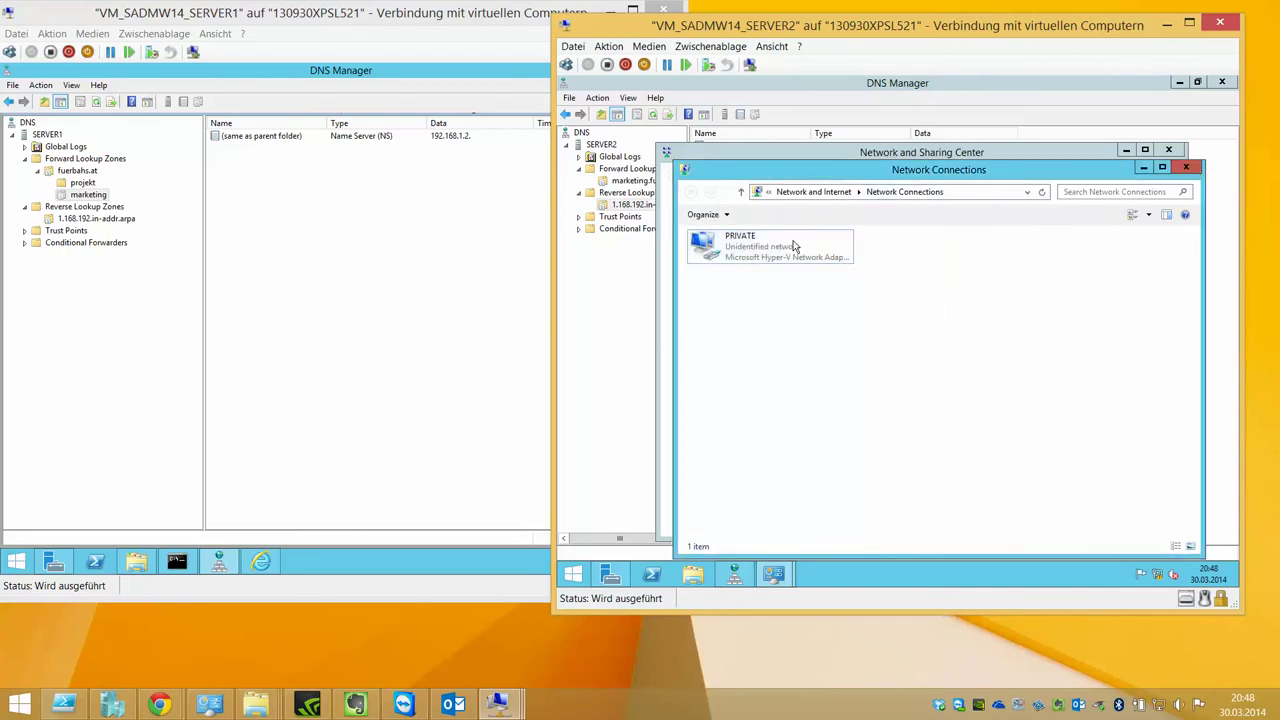
Set the PRIVATE connection's preferred DNS server to 192.168.1.1 and close its properties
{"action": "right_click", "coordinate": [767, 252]}
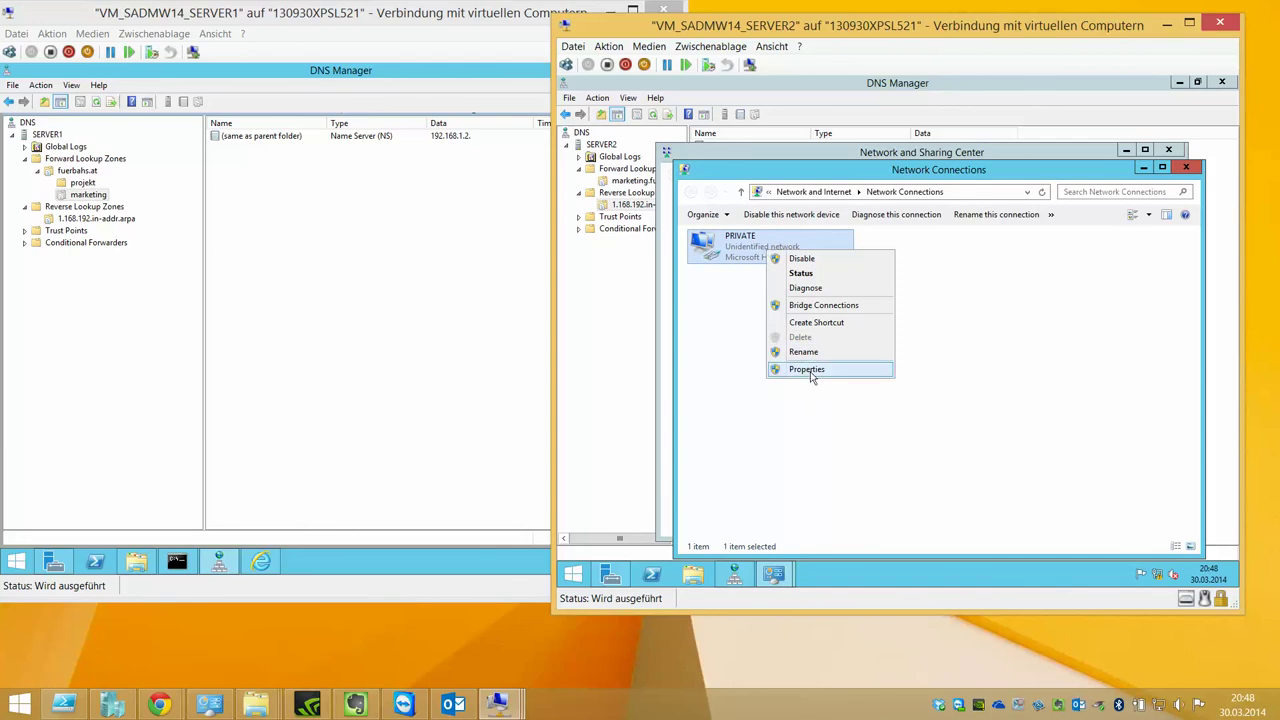
{"action": "left_click", "coordinate": [808, 370]}
{"action": "double_click", "coordinate": [785, 412]}
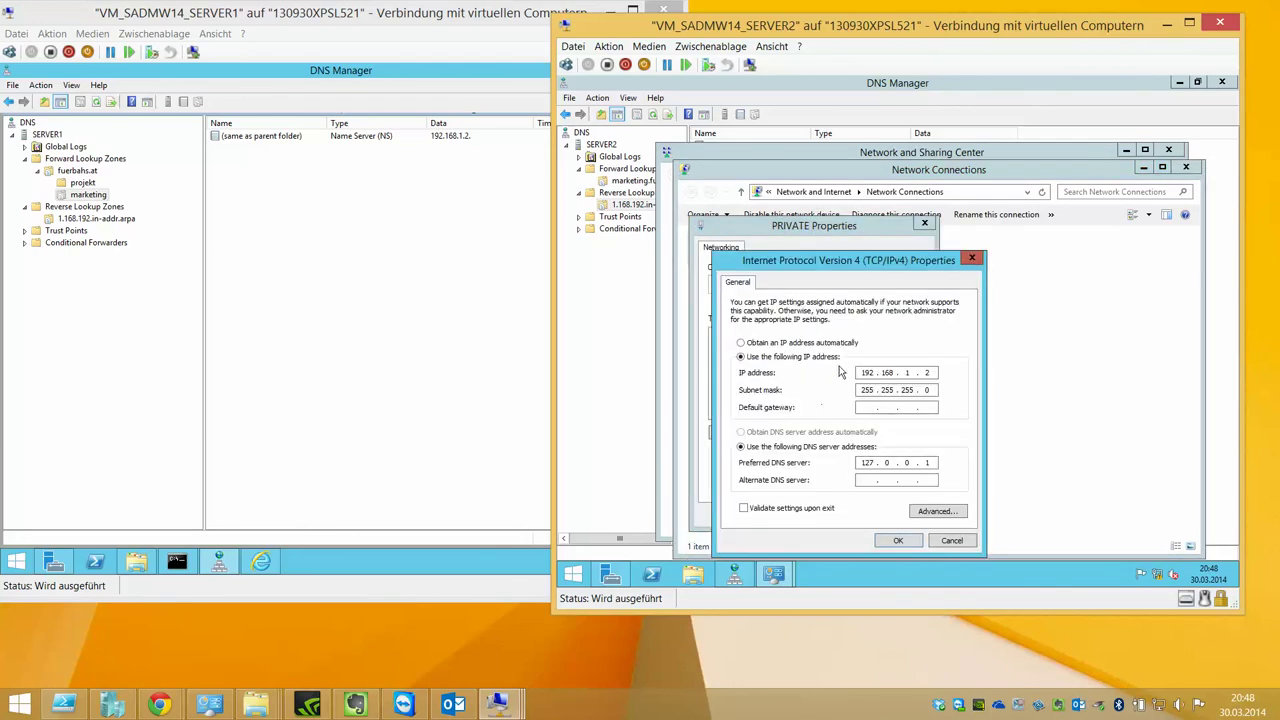
{"action": "double_click", "coordinate": [867, 462]}
{"action": "type", "text": "192 . 168 . 1 . 1"}
{"action": "left_click", "coordinate": [899, 540]}
{"action": "left_click", "coordinate": [851, 516]}
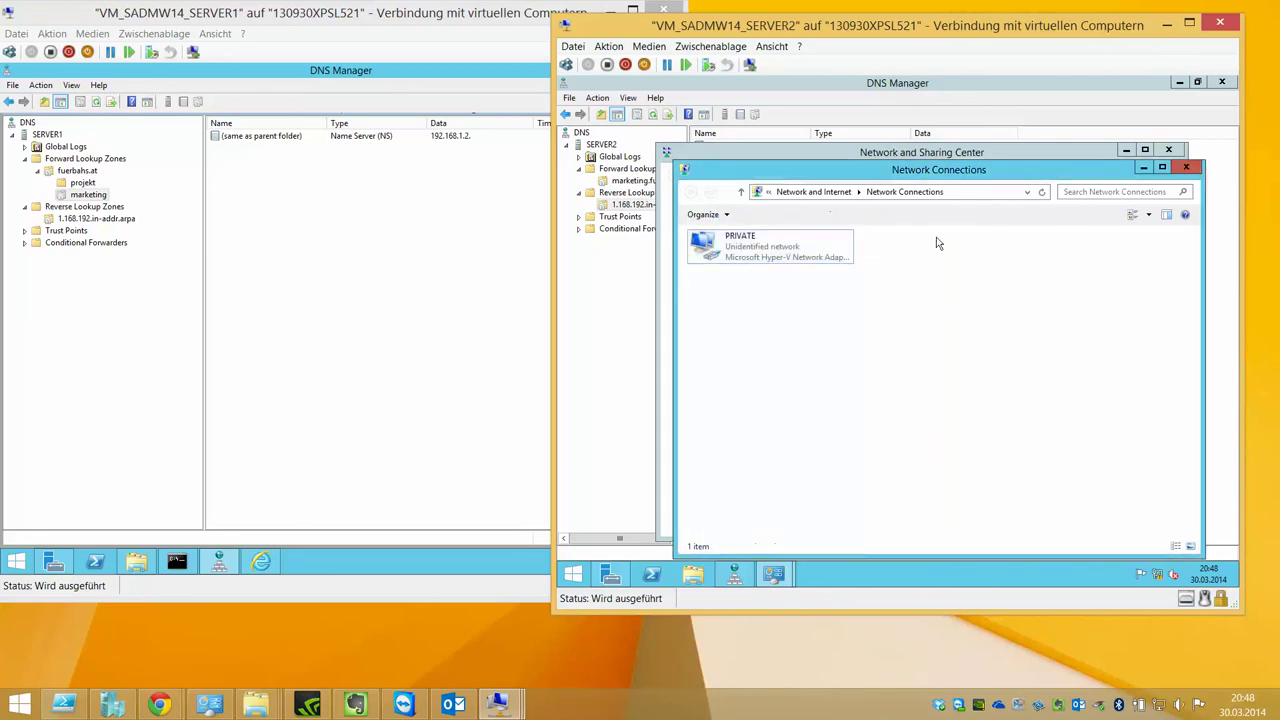
Check the IPv4 address and DNS server in the PRIVATE connection's network connection details
{"action": "right_click", "coordinate": [778, 246]}
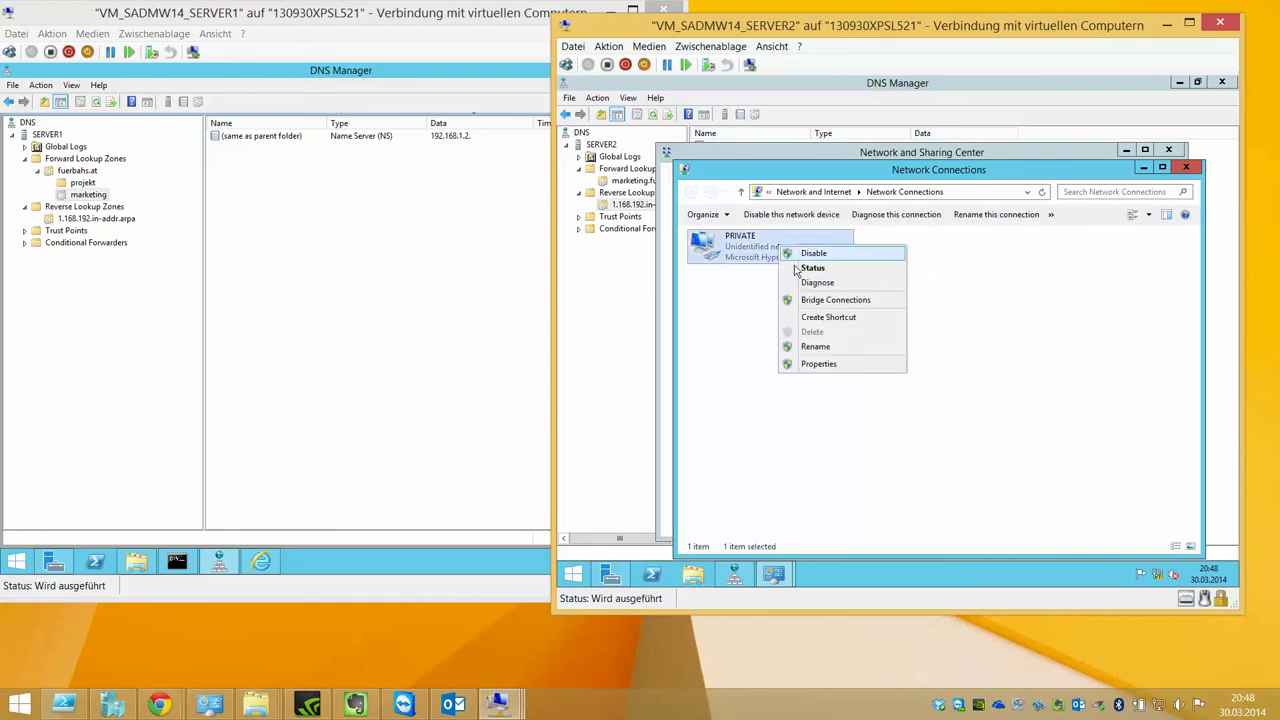
{"action": "left_click", "coordinate": [805, 266]}
{"action": "left_click", "coordinate": [813, 318]}
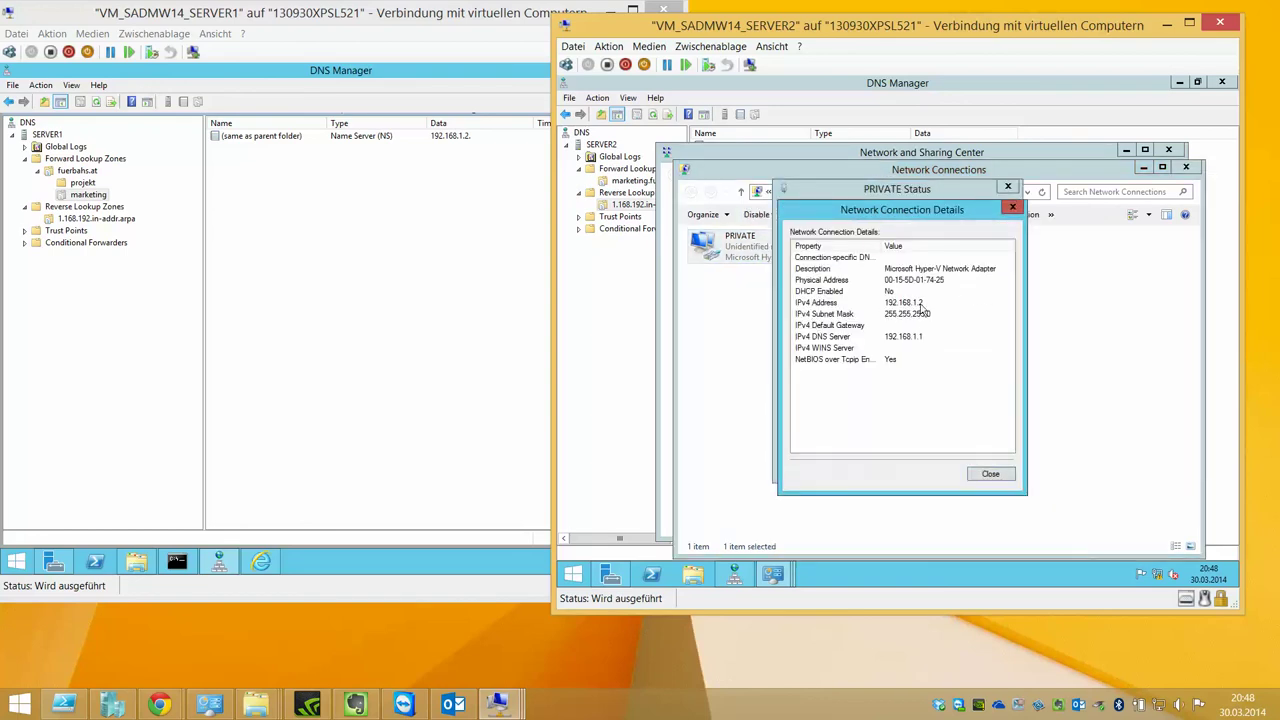
{"action": "left_click", "coordinate": [920, 304]}
{"action": "left_click", "coordinate": [921, 336]}
{"action": "left_click", "coordinate": [983, 474]}
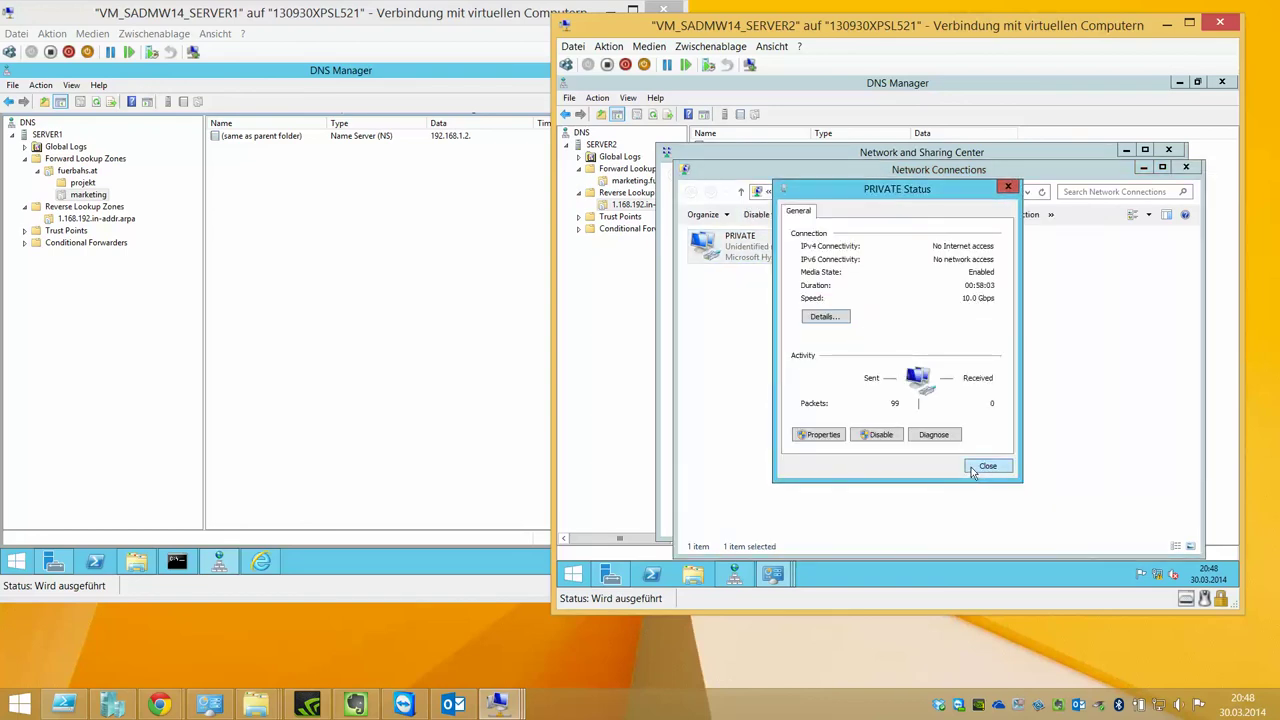
{"action": "left_click", "coordinate": [973, 470]}
{"action": "left_click", "coordinate": [213, 542]}
{"action": "left_click", "coordinate": [177, 561]}
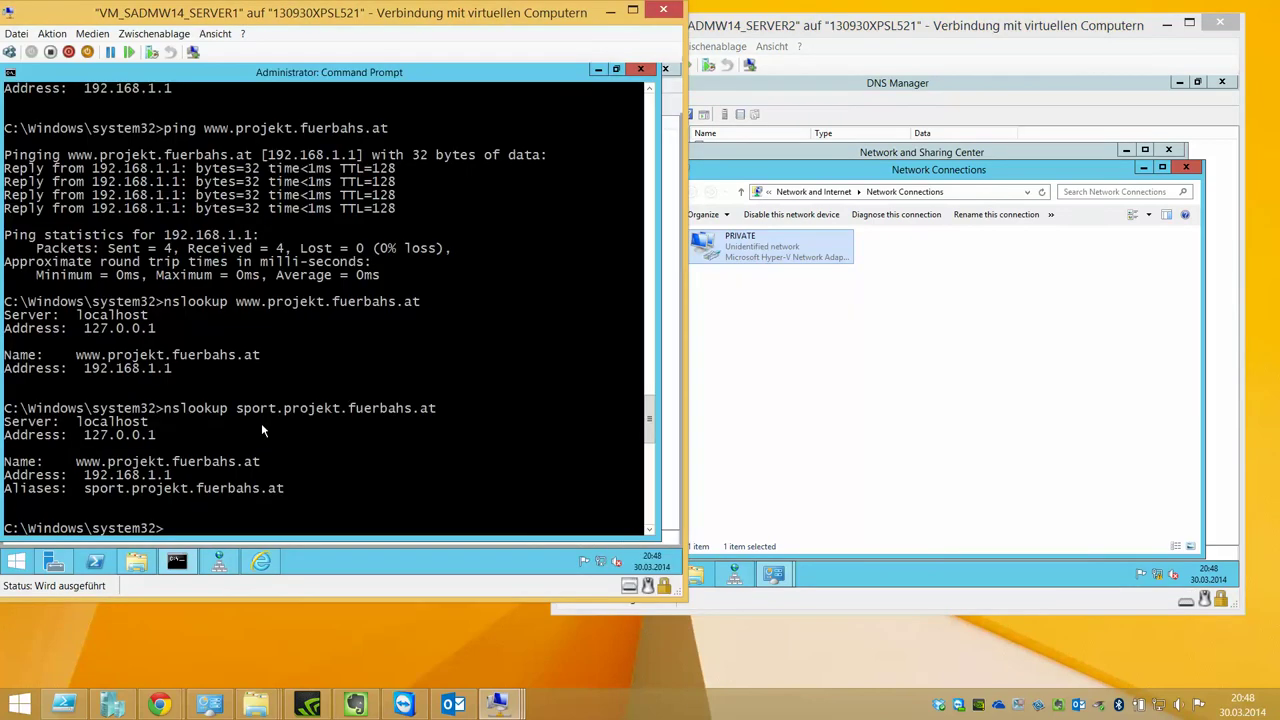
{"action": "type", "text": "ping www.marketing."}
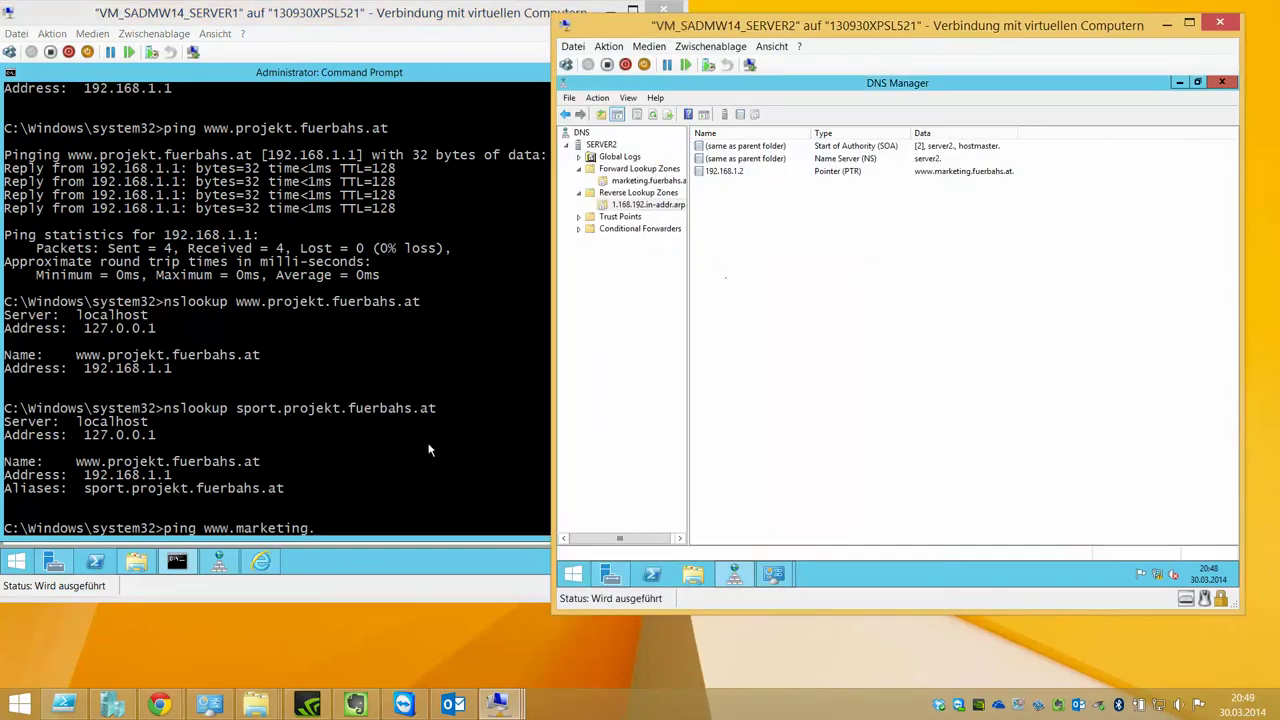
{"action": "left_click", "coordinate": [428, 450]}
{"action": "type", "text": "fuerbahs.at"}
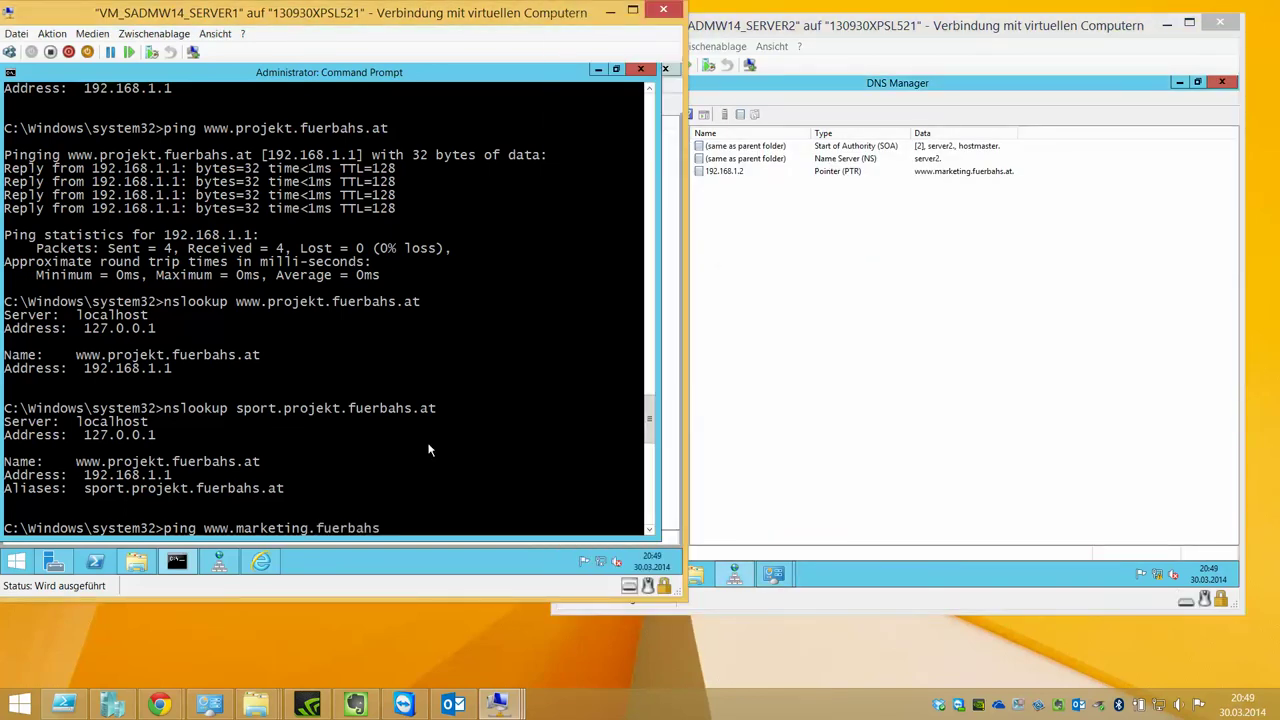
{"action": "key", "text": "Return"}
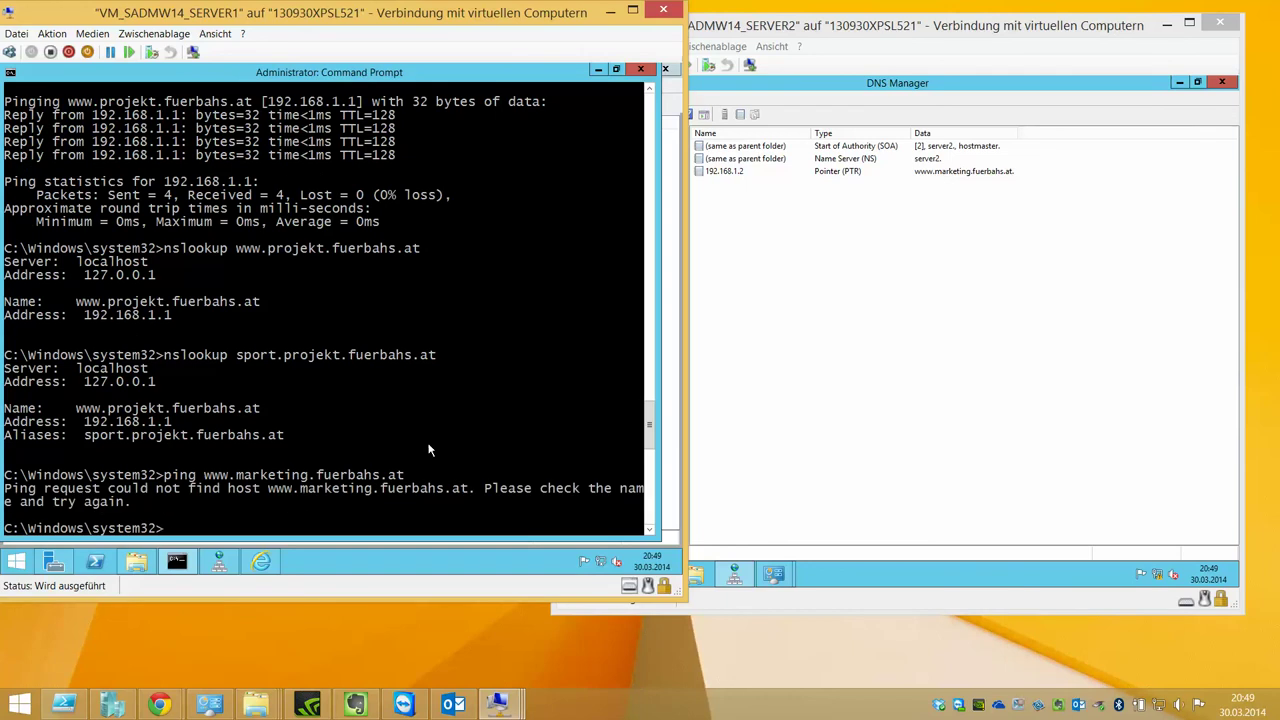
Display the records of the marketing.fuerbahs.at zone on SERVER2 and move its virtual machine window further clear of SERVER1's
{"action": "key", "text": "Up"}
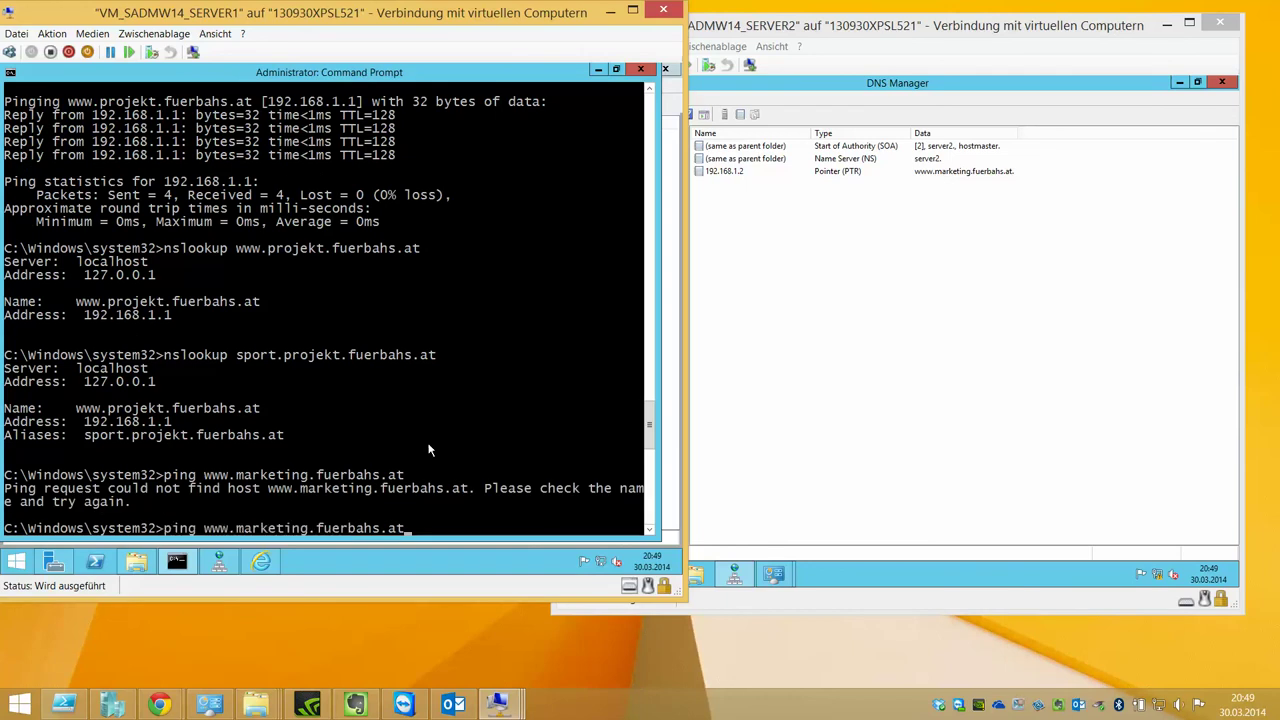
{"action": "left_click", "coordinate": [868, 388]}
{"action": "left_click", "coordinate": [604, 184]}
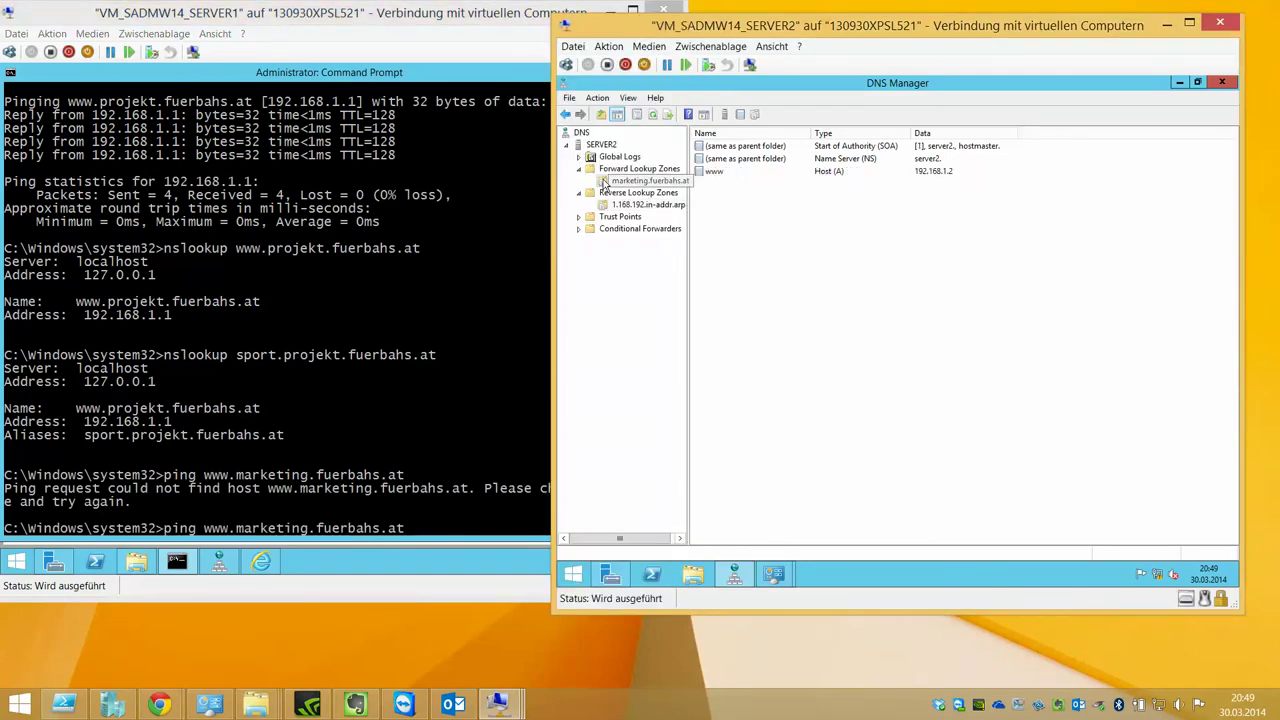
{"action": "left_click_drag", "start_coordinate": [752, 30], "coordinate": [830, 42]}
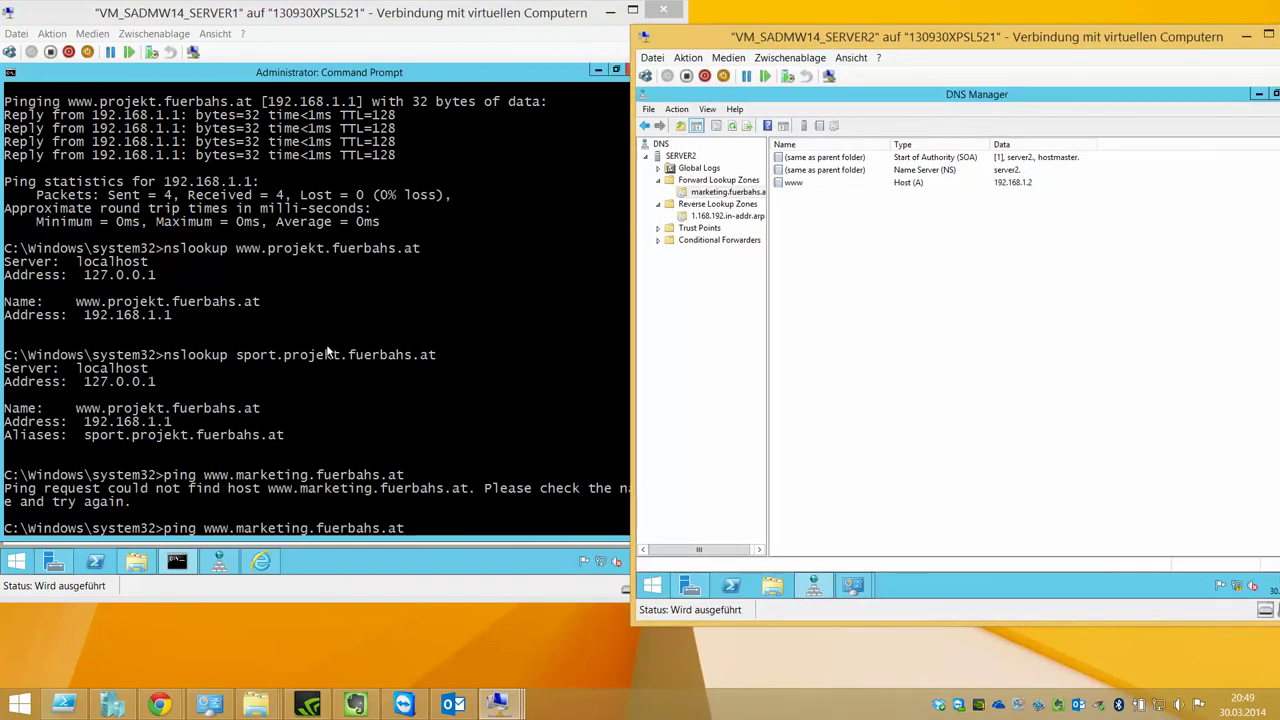
{"action": "left_click", "coordinate": [327, 350]}
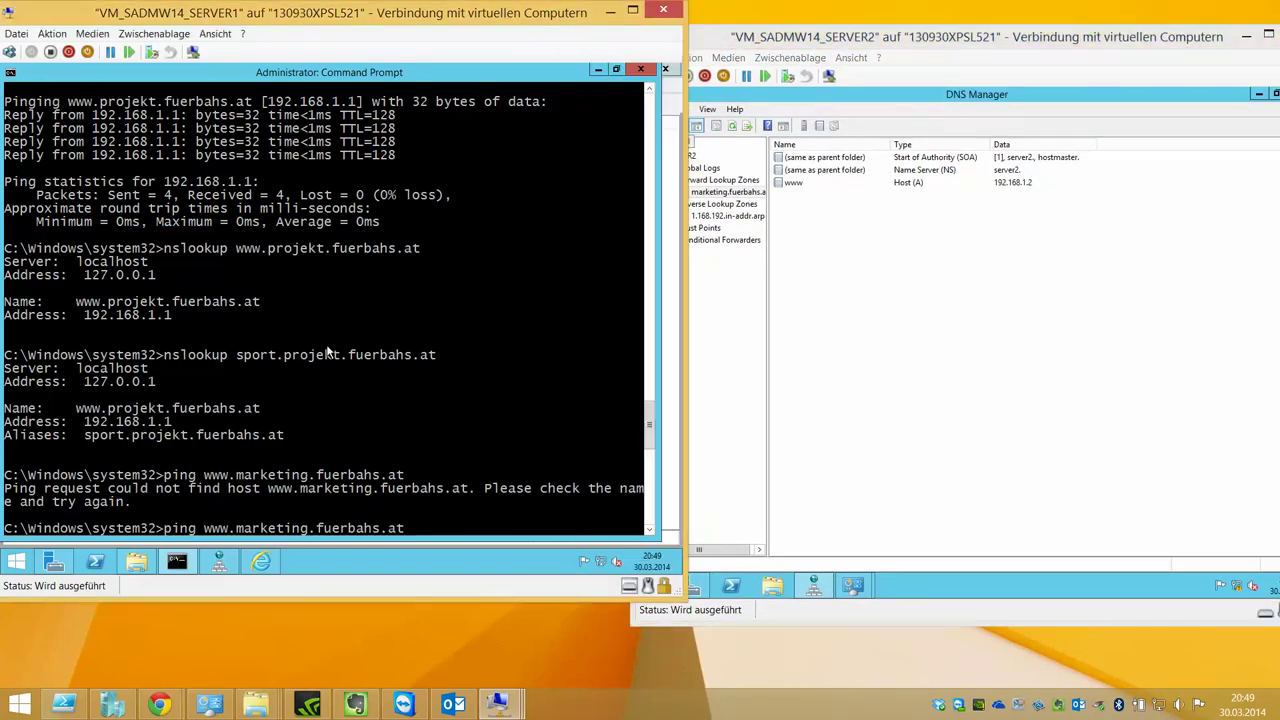
{"action": "key", "text": "Home"}
{"action": "key", "text": "Delete"}
{"action": "key", "text": "Delete"}
{"action": "key", "text": "Delete"}
{"action": "key", "text": "Delete"}
{"action": "type", "text": "nsloo"}
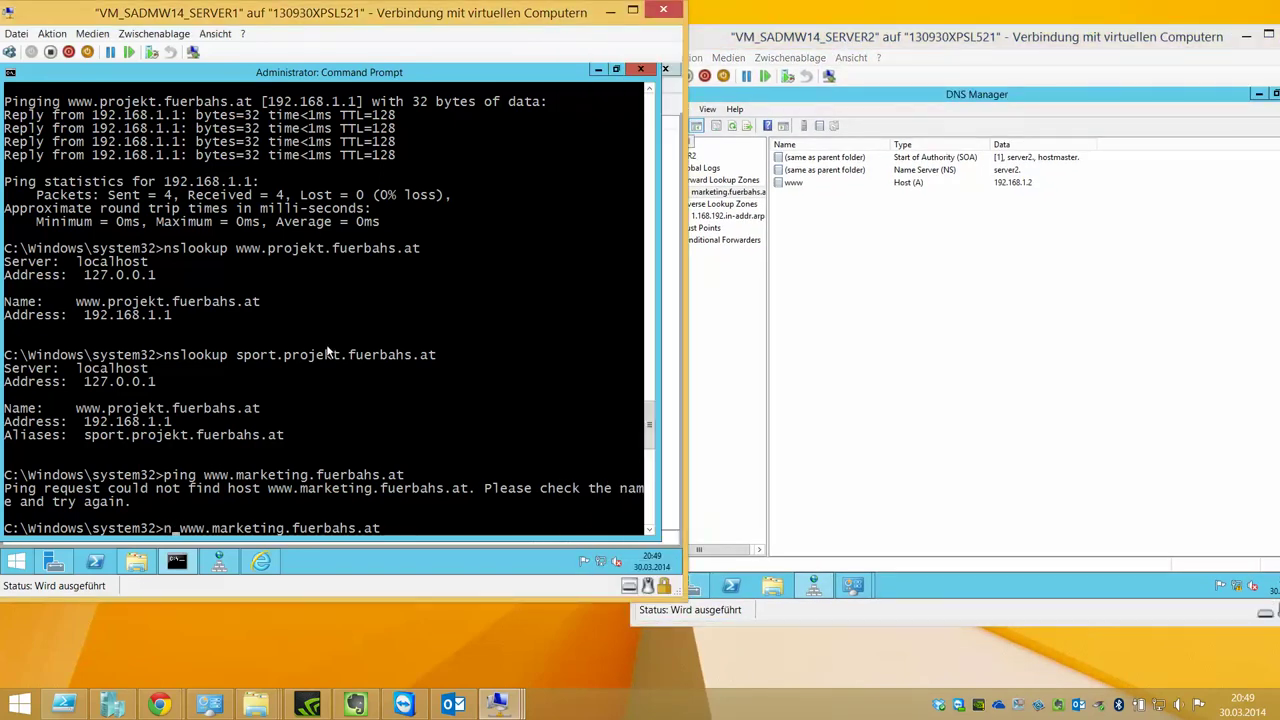
{"action": "type", "text": "kup"}
{"action": "key", "text": "Return"}
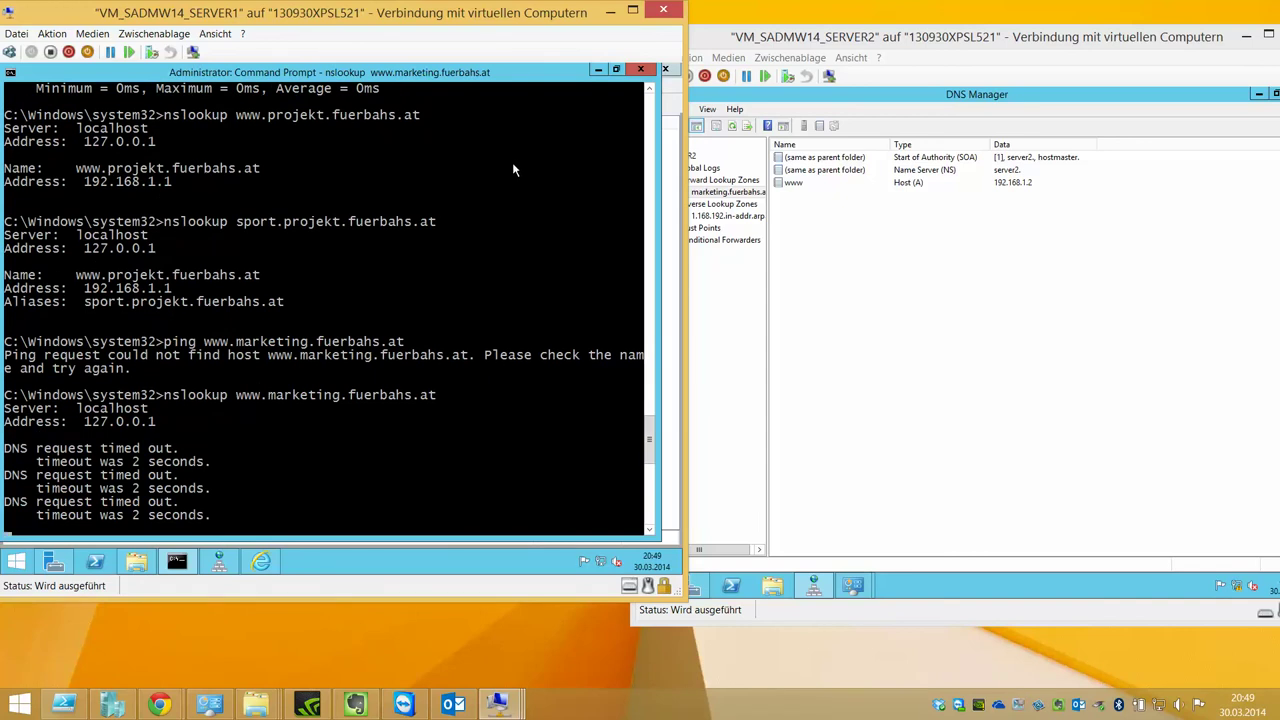
Check the name server entry of the marketing delegation in SERVER1's DNS Manager without changing it
{"action": "left_click", "coordinate": [222, 563]}
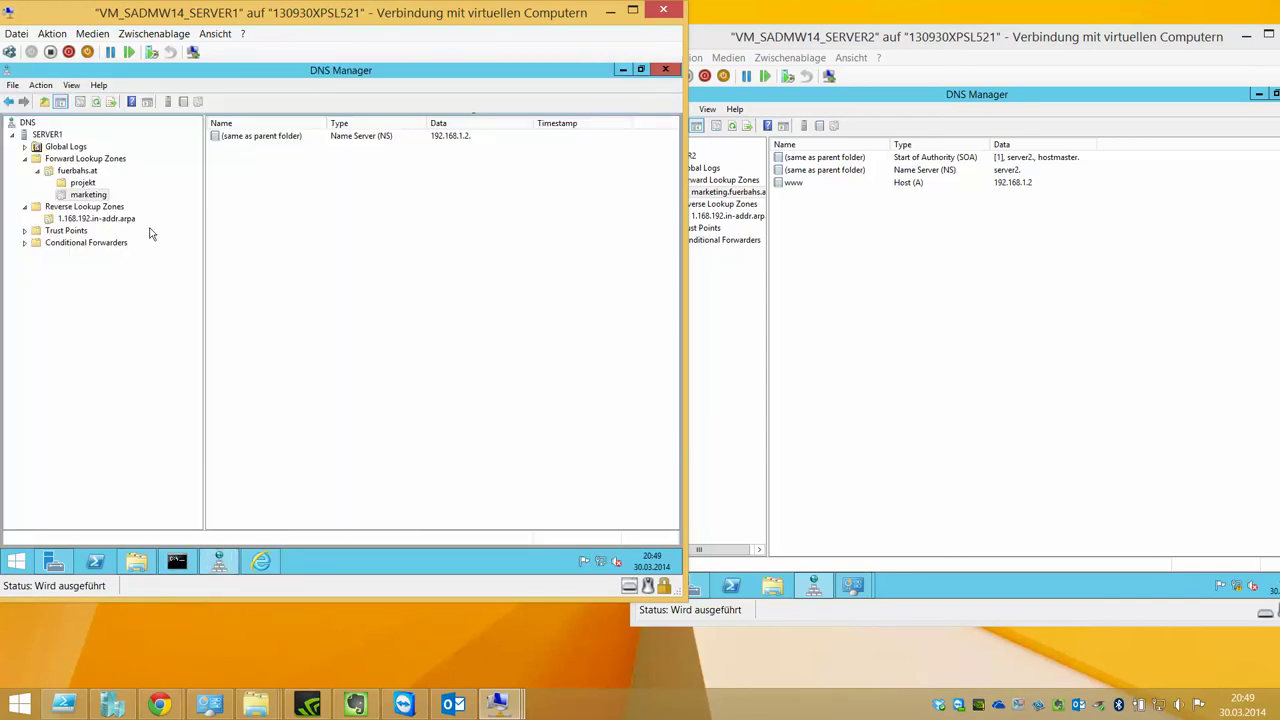
{"action": "left_click", "coordinate": [101, 196]}
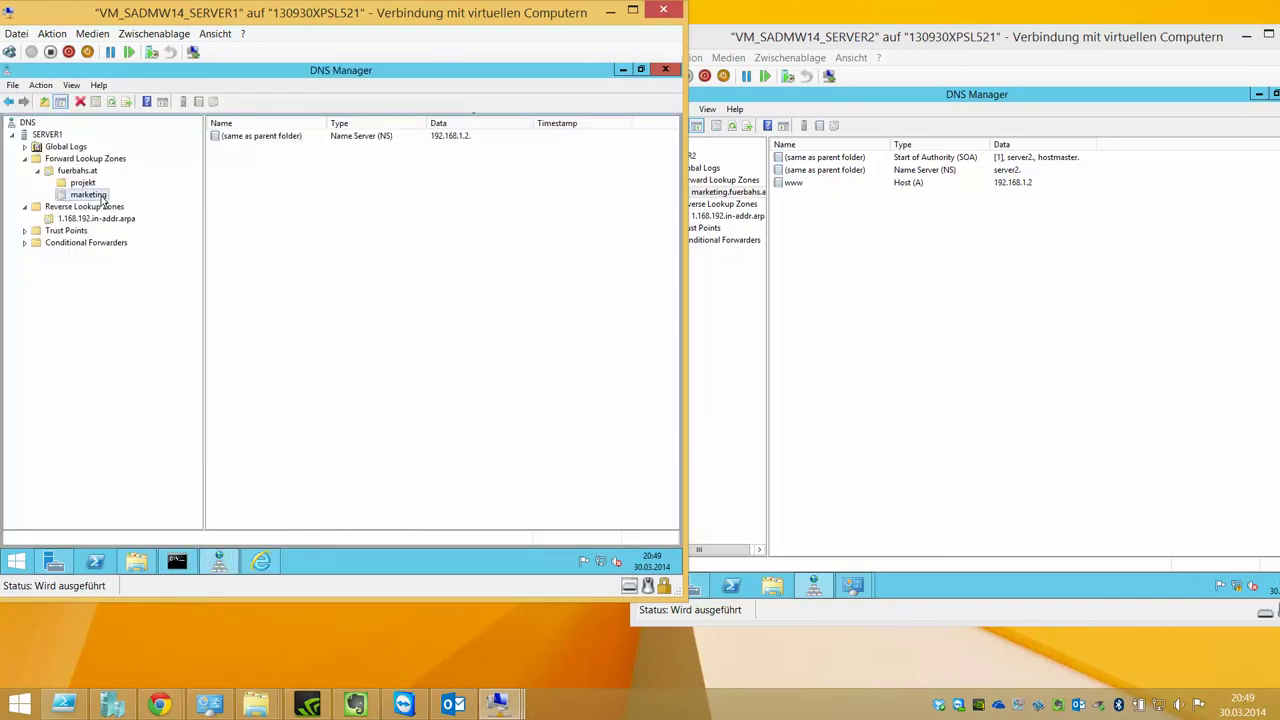
{"action": "left_click", "coordinate": [261, 142]}
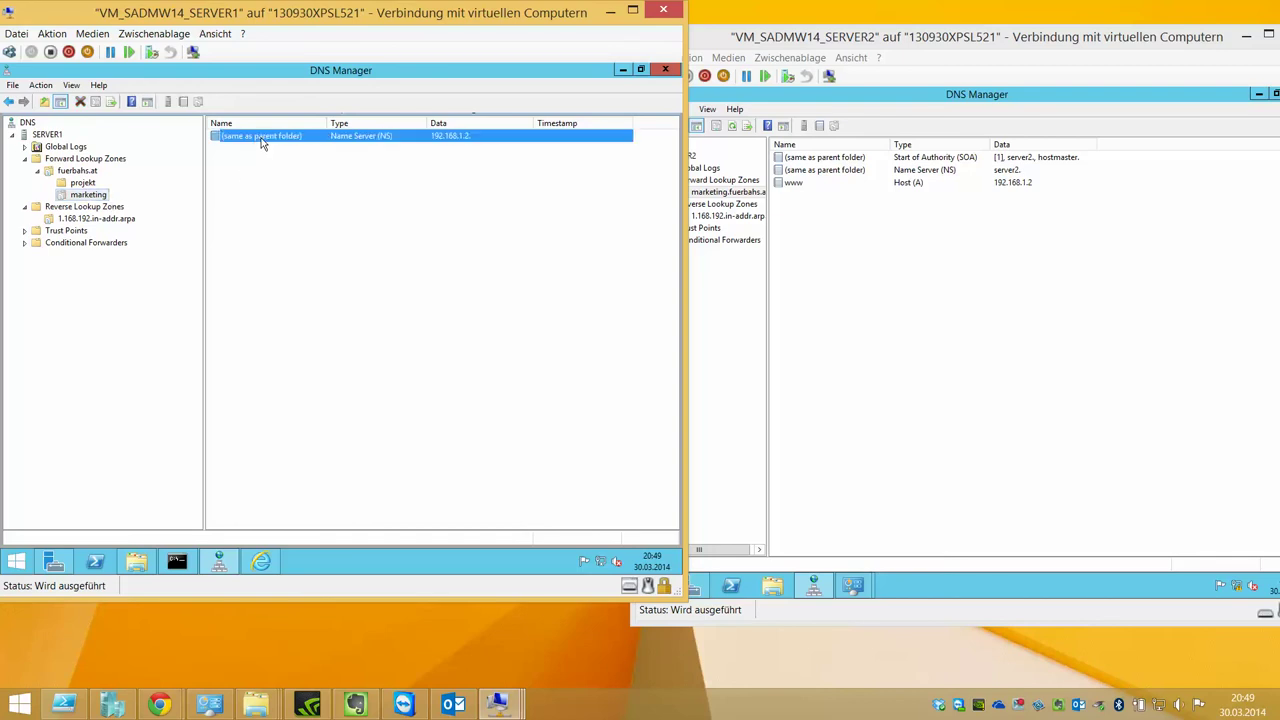
{"action": "double_click", "coordinate": [406, 140]}
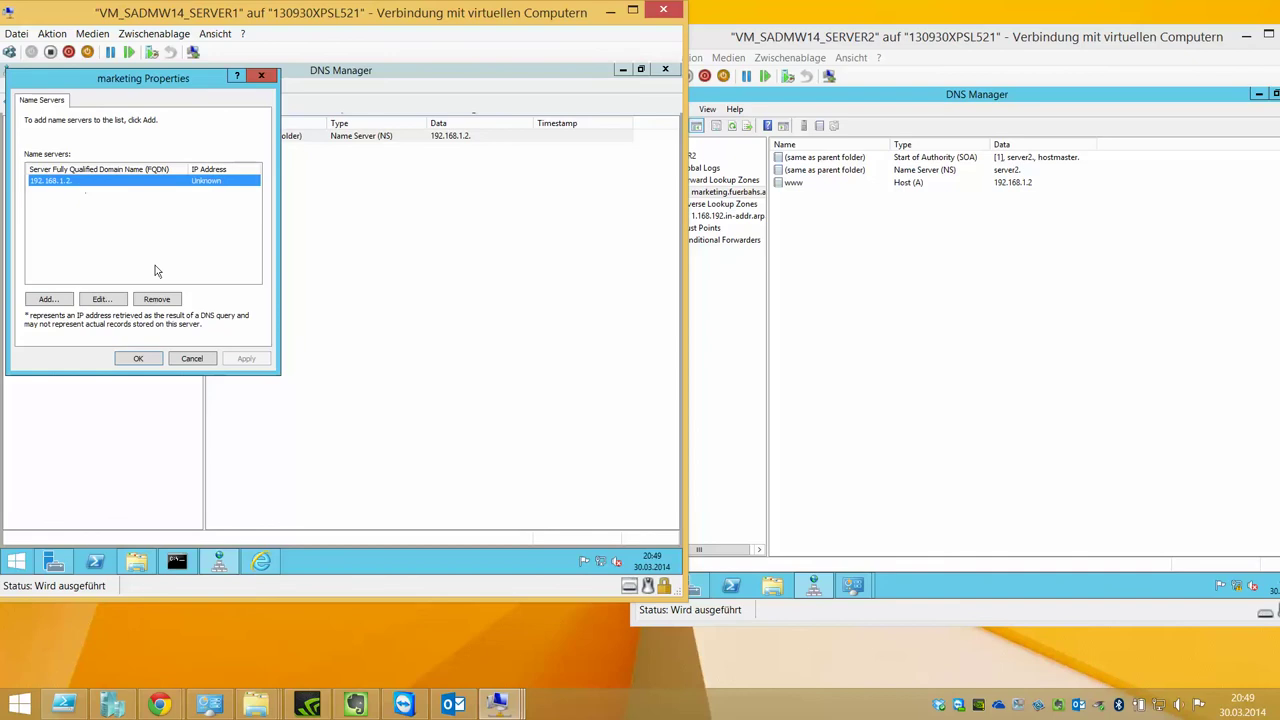
{"action": "left_click", "coordinate": [192, 358]}
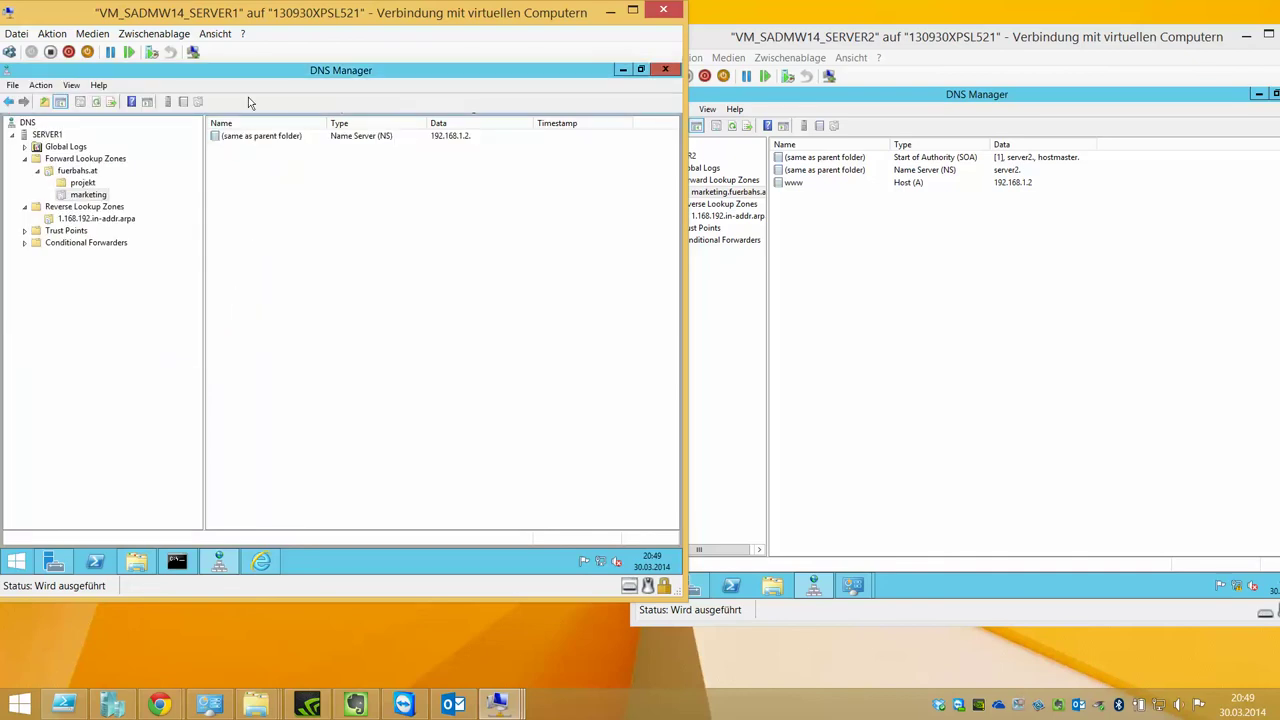
{"action": "right_click", "coordinate": [92, 172]}
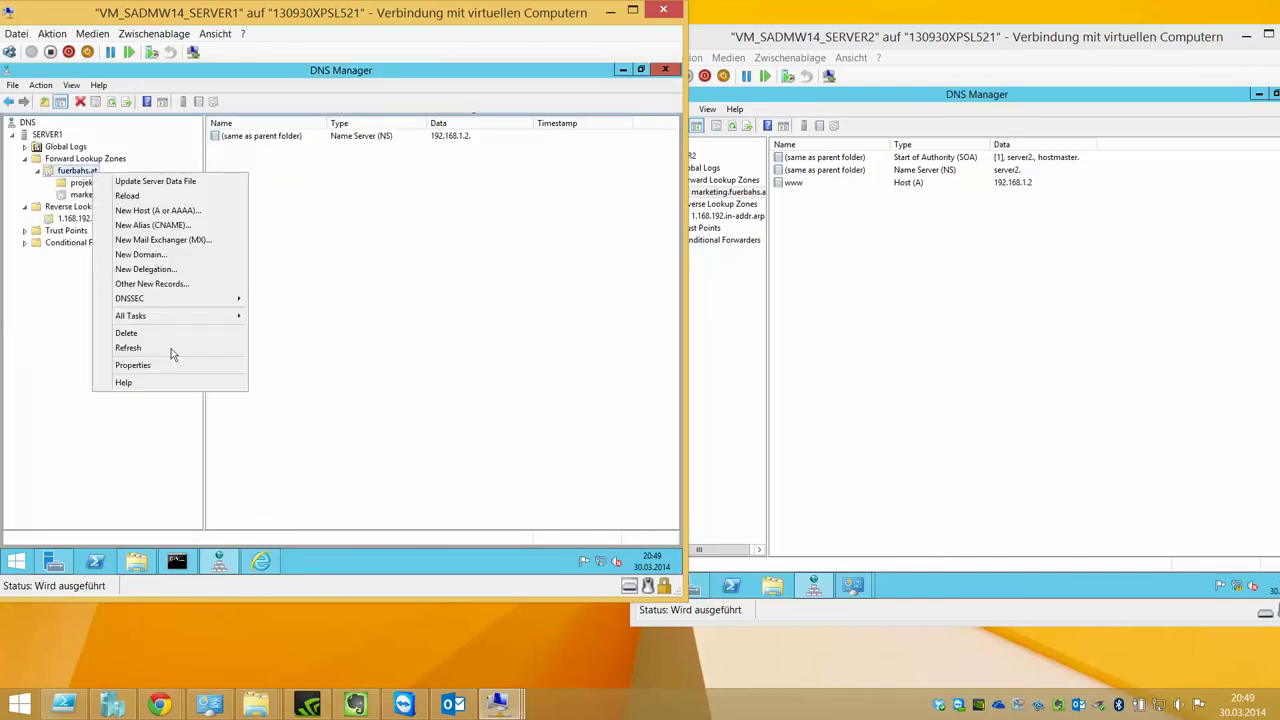
{"action": "left_click", "coordinate": [245, 170]}
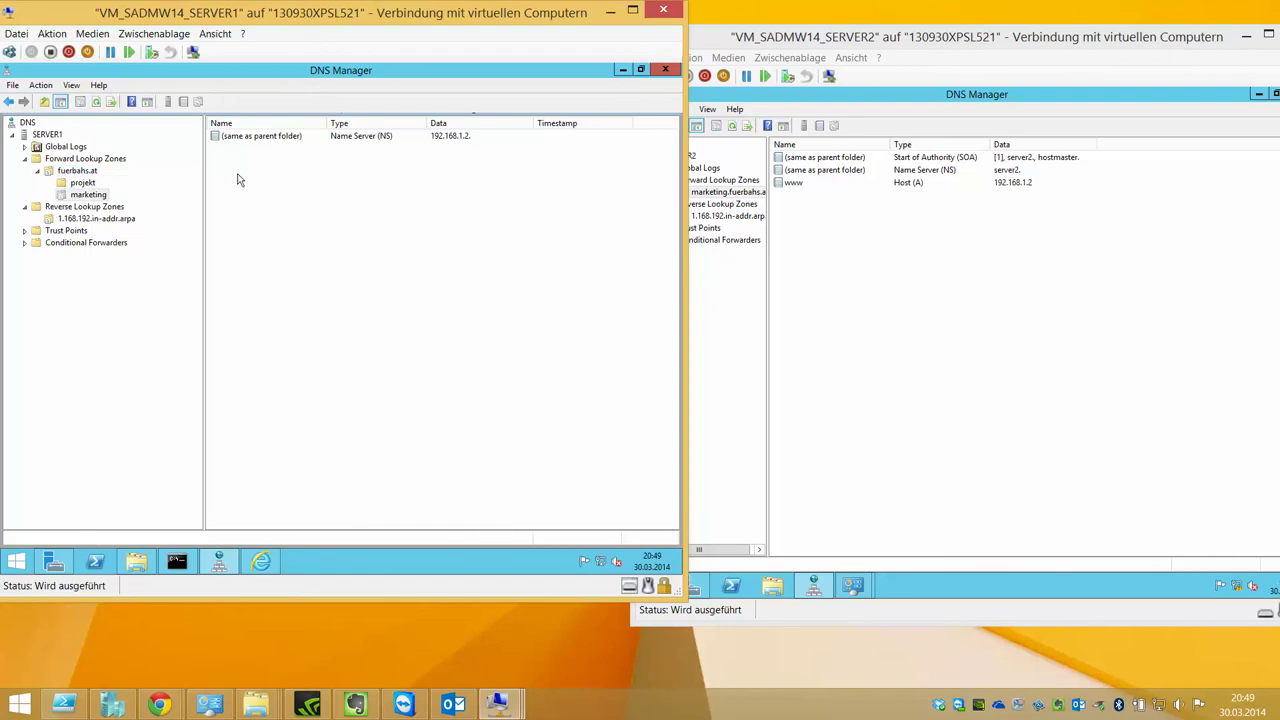
Start a new conditional forwarder on SERVER1 for the DNS domain marketing.fuerbahs.at
{"action": "left_click", "coordinate": [110, 246]}
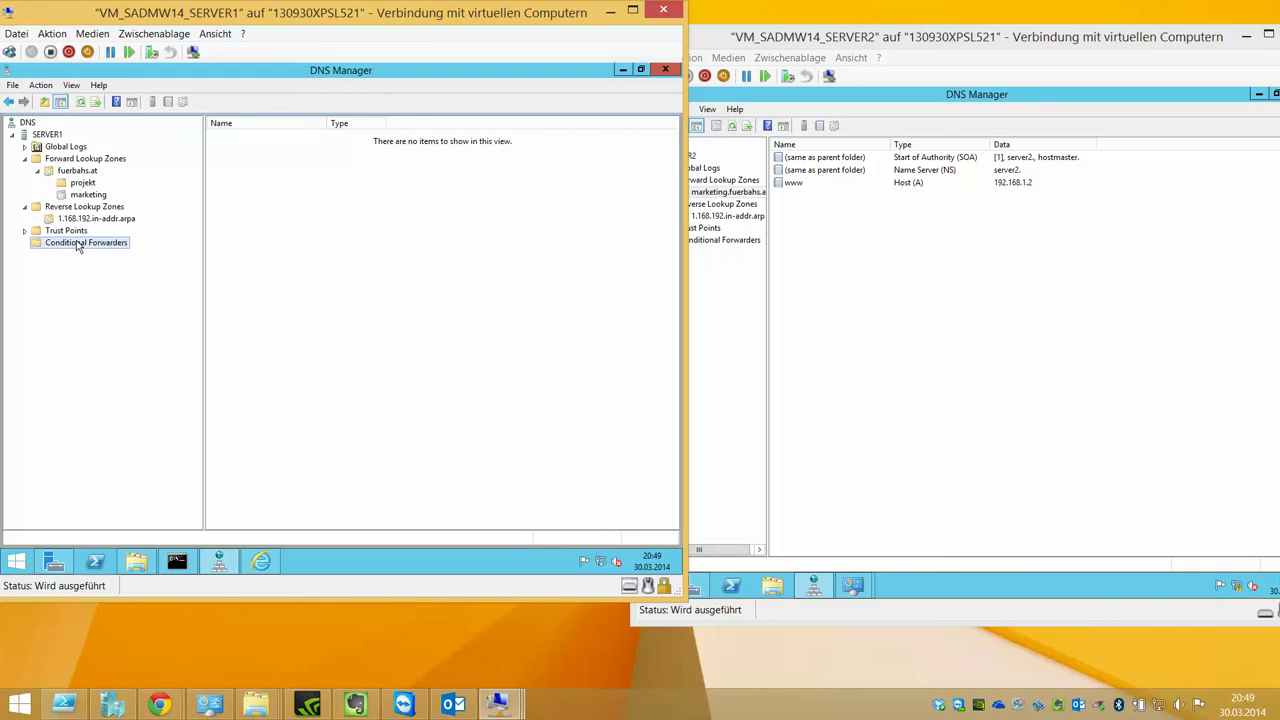
{"action": "right_click", "coordinate": [78, 247]}
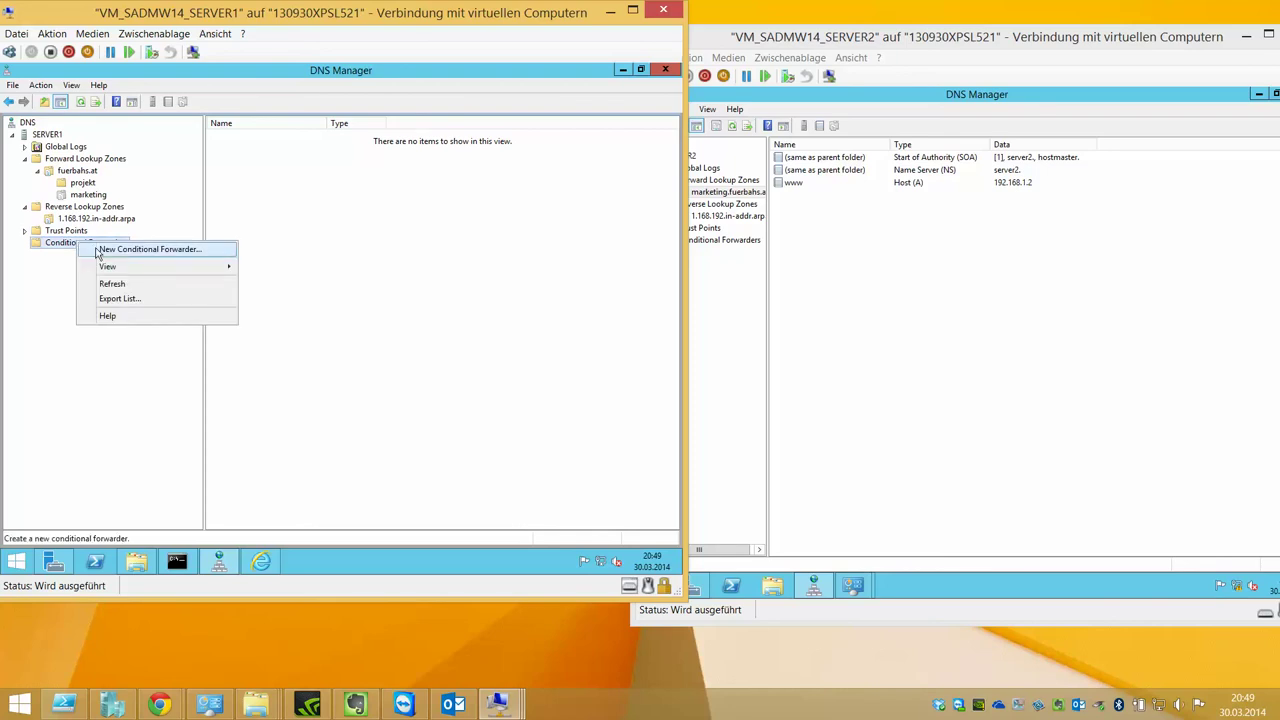
{"action": "left_click", "coordinate": [100, 250]}
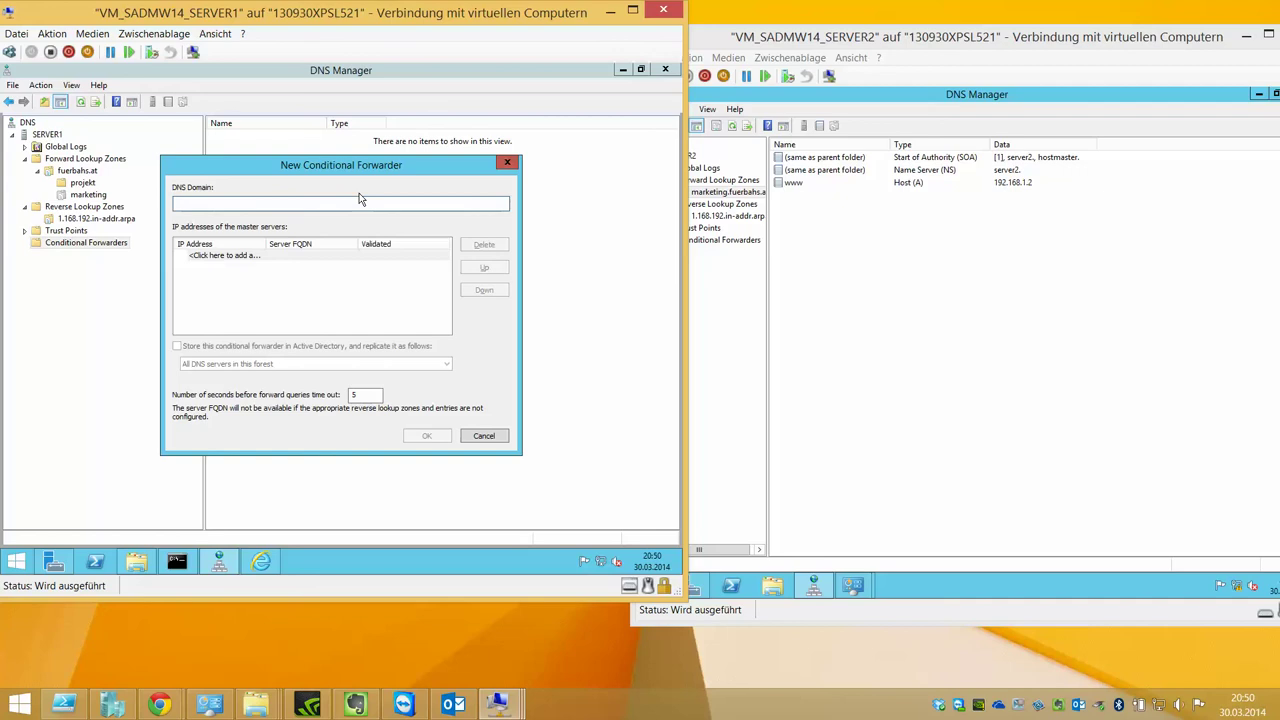
{"action": "type", "text": "marketing.fuerbahs.a"}
{"action": "key", "text": "Tab"}
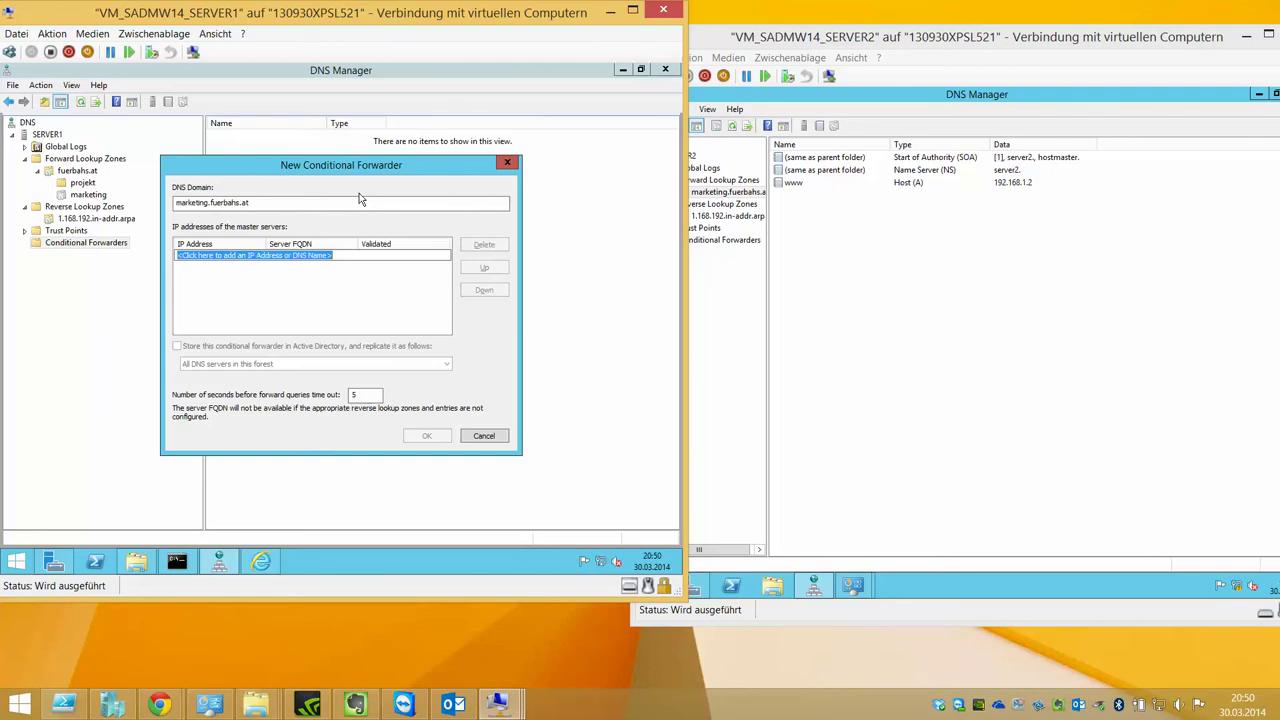
Try adding server2 by name as the forwarder's master server, and remove the resulting entries
{"action": "type", "text": "server"}
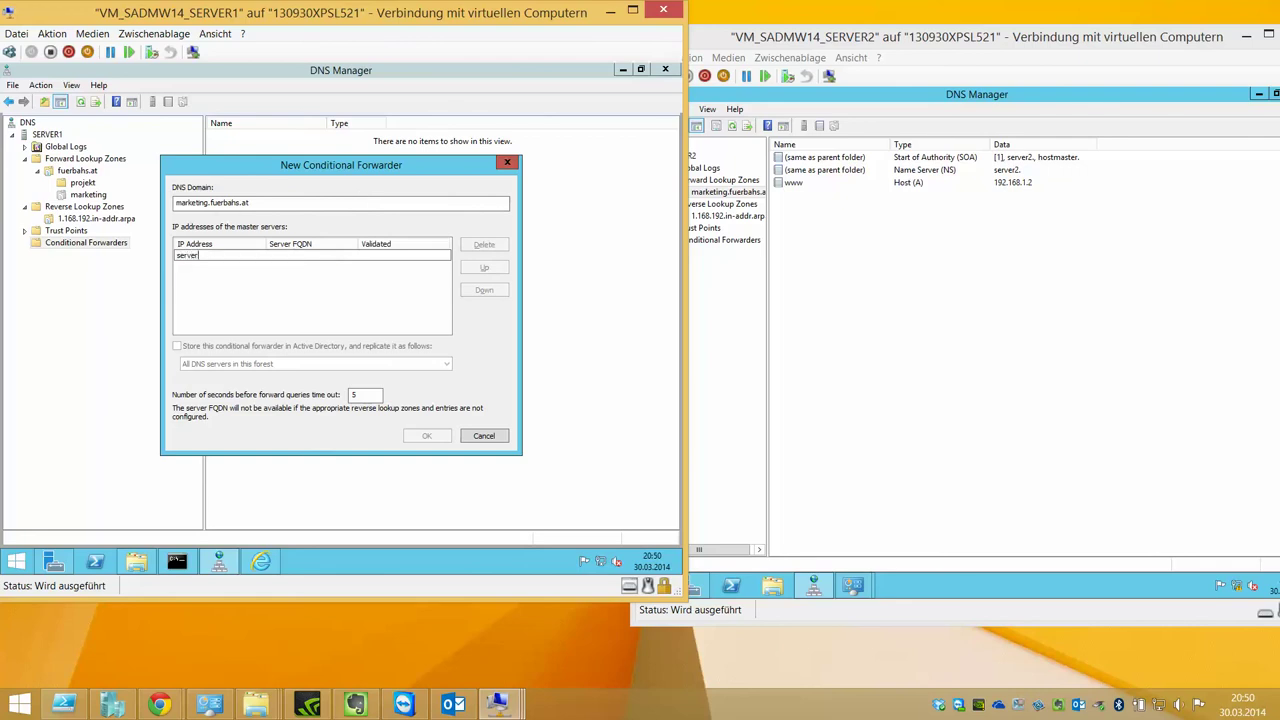
{"action": "type", "text": "2"}
{"action": "key", "text": "Tab"}
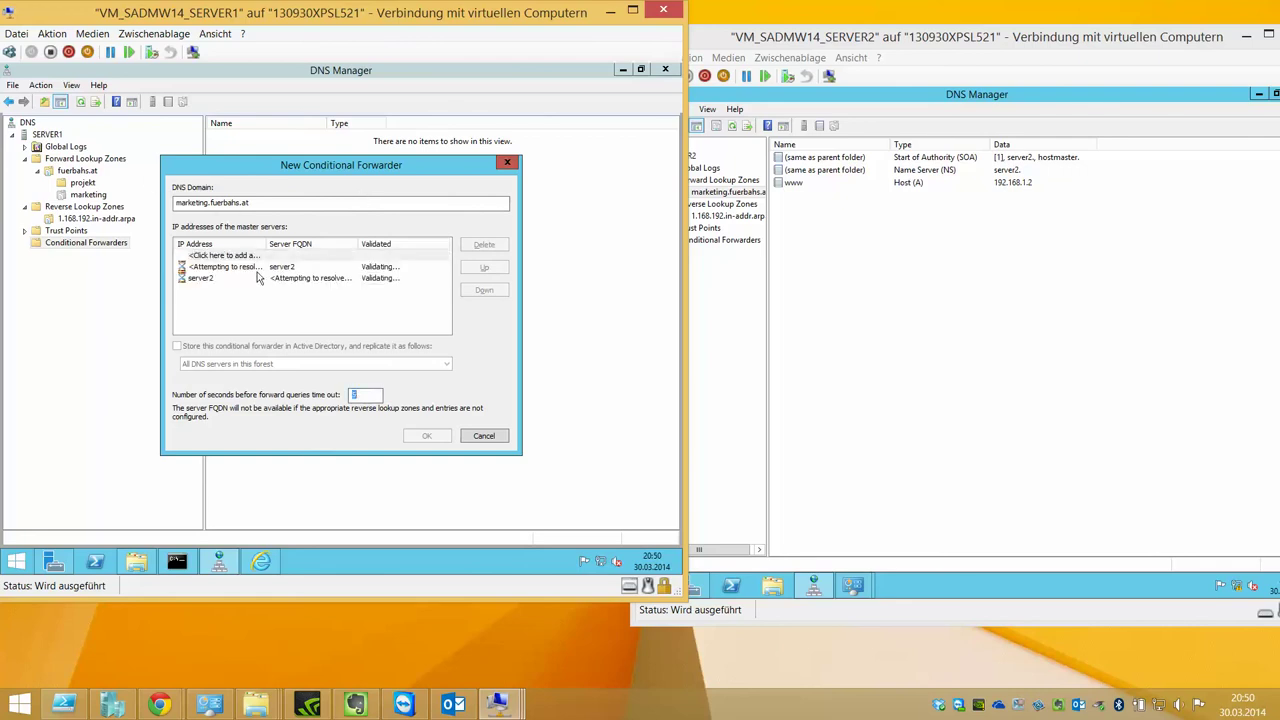
{"action": "left_click", "coordinate": [377, 267]}
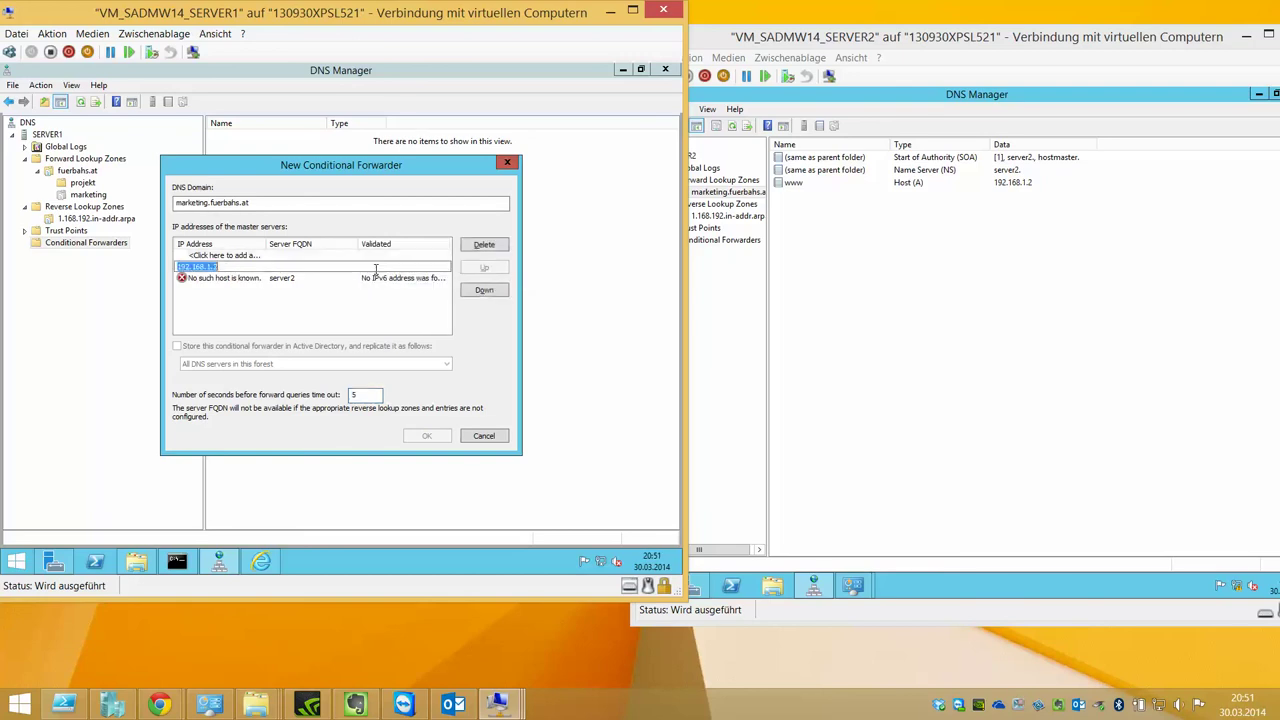
{"action": "left_click", "coordinate": [490, 247]}
{"action": "left_click", "coordinate": [488, 247]}
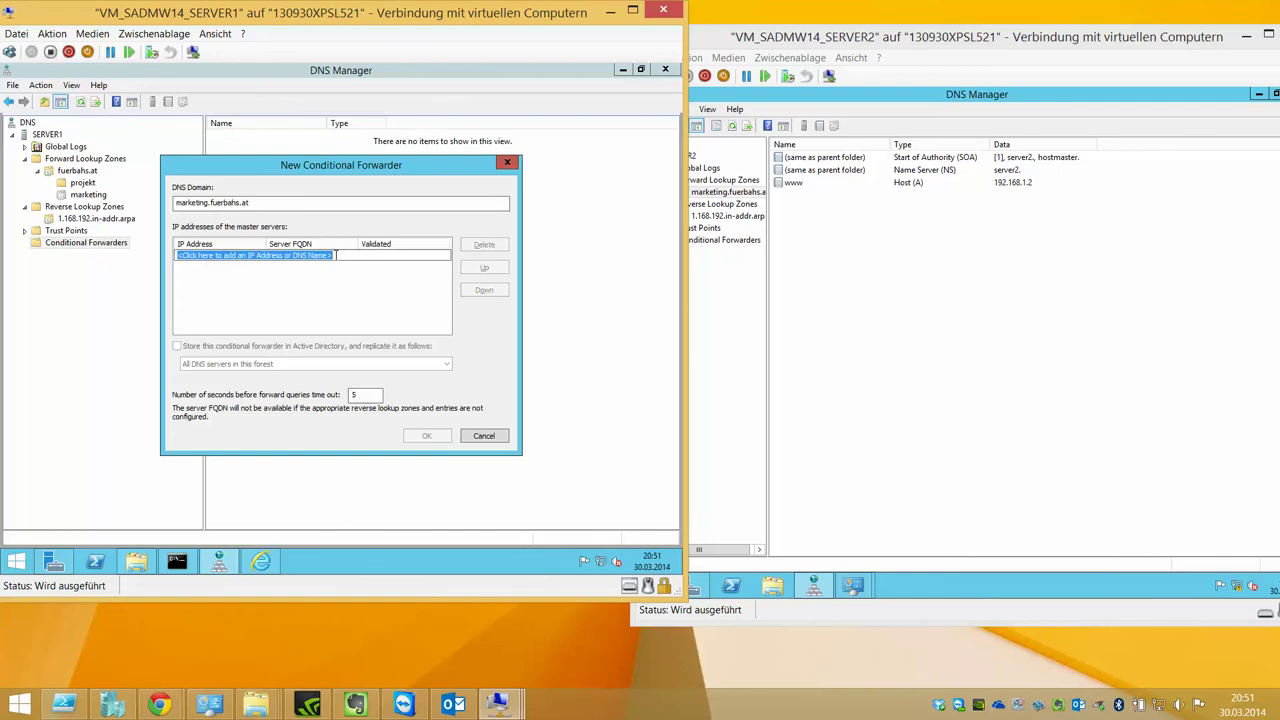
Add 192.168.1.2 as the forwarder's master server and create the conditional forwarder
{"action": "type", "text": "192.168.1.2"}
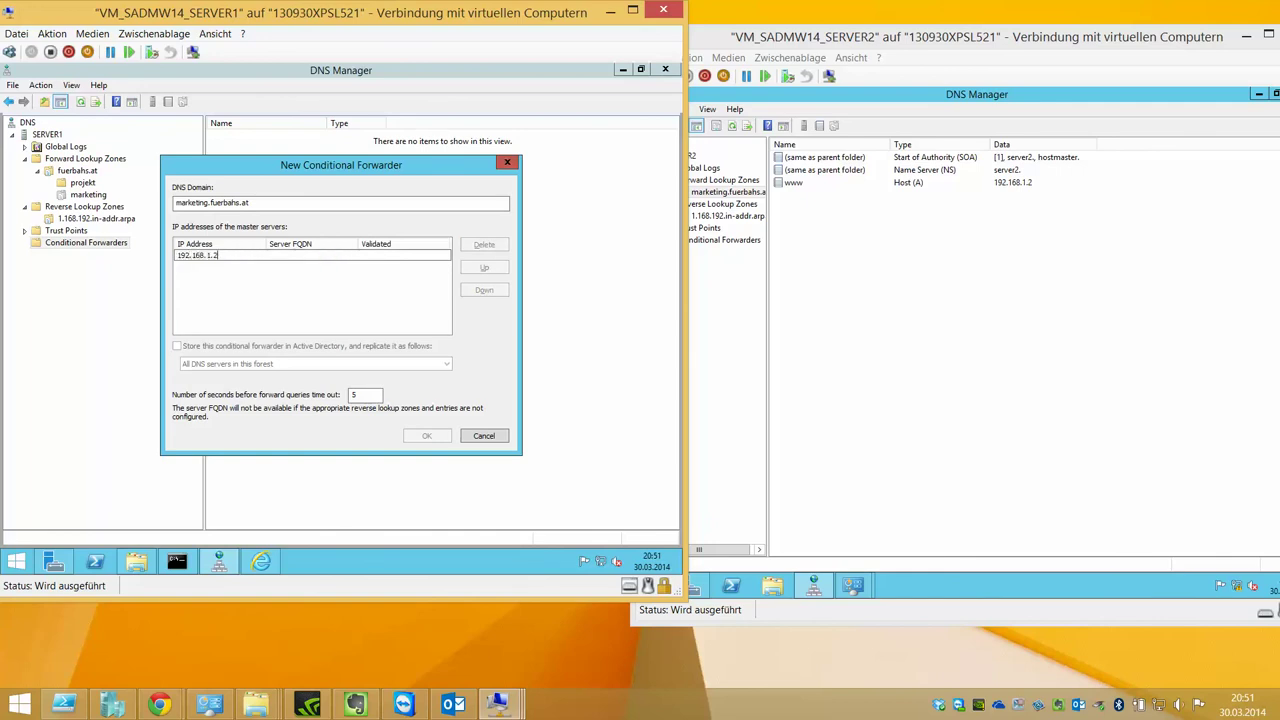
{"action": "key", "text": "Tab"}
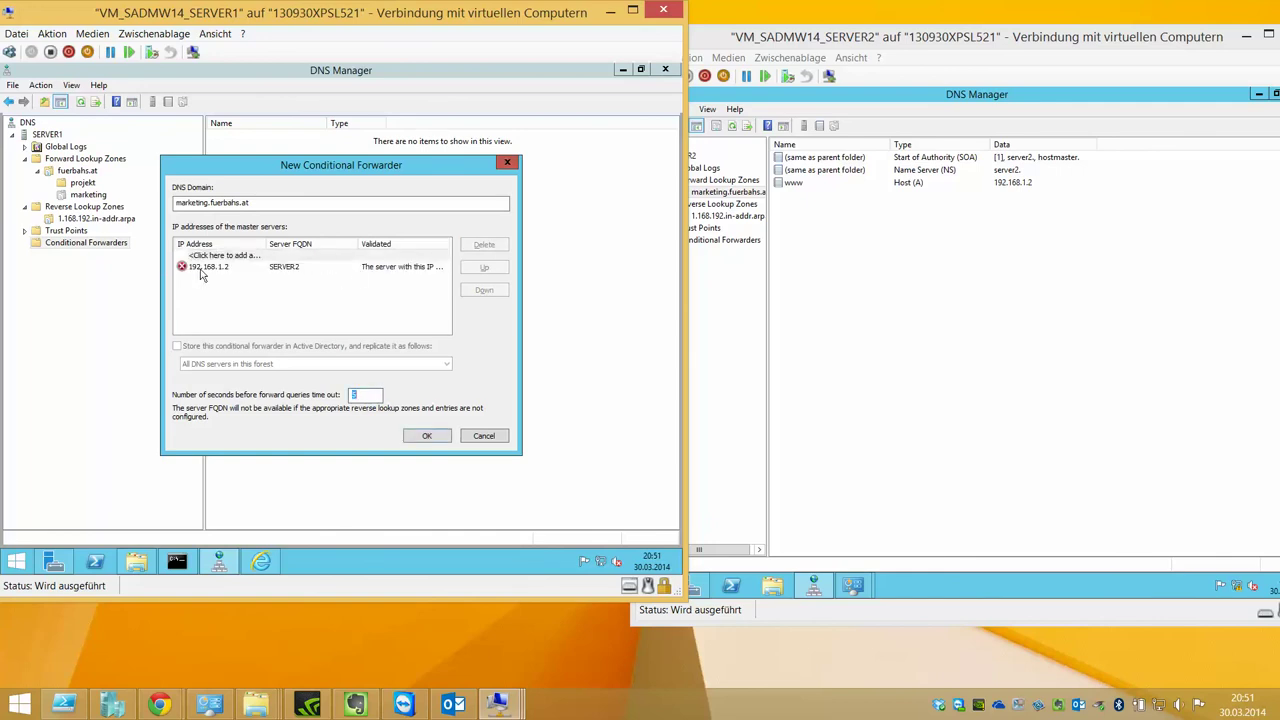
{"action": "key", "text": "Return"}
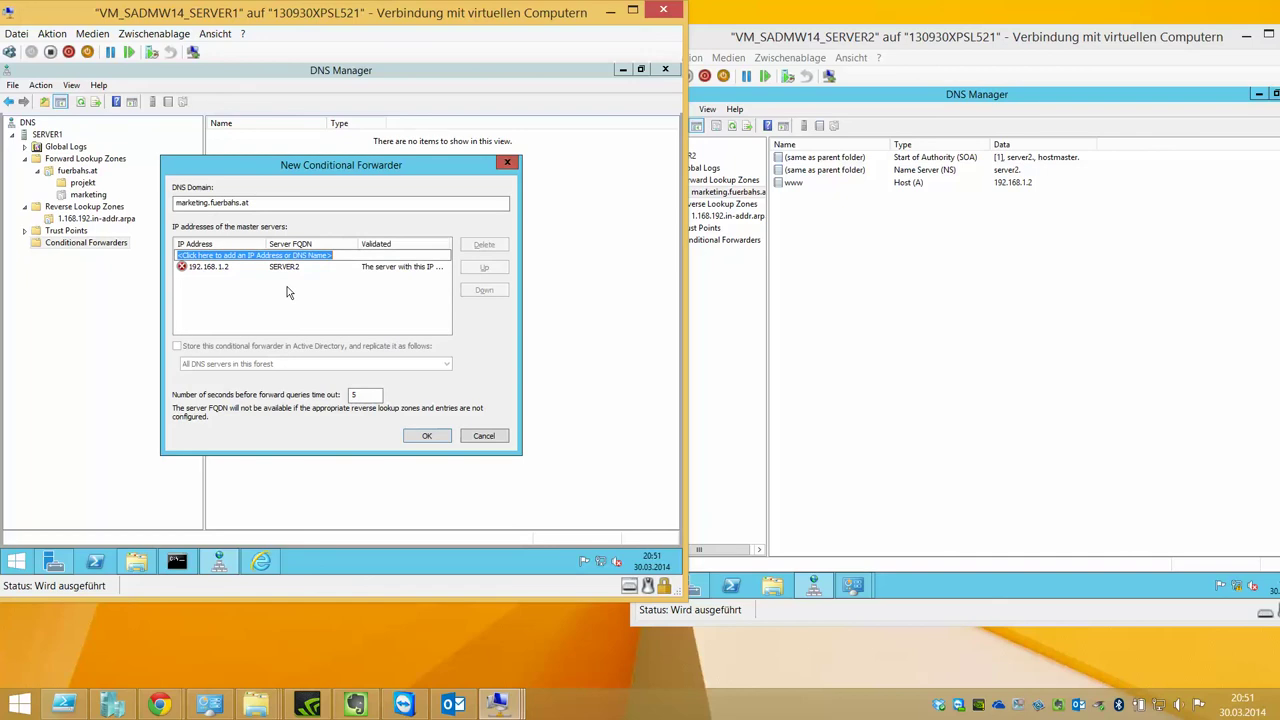
{"action": "left_click", "coordinate": [443, 436]}
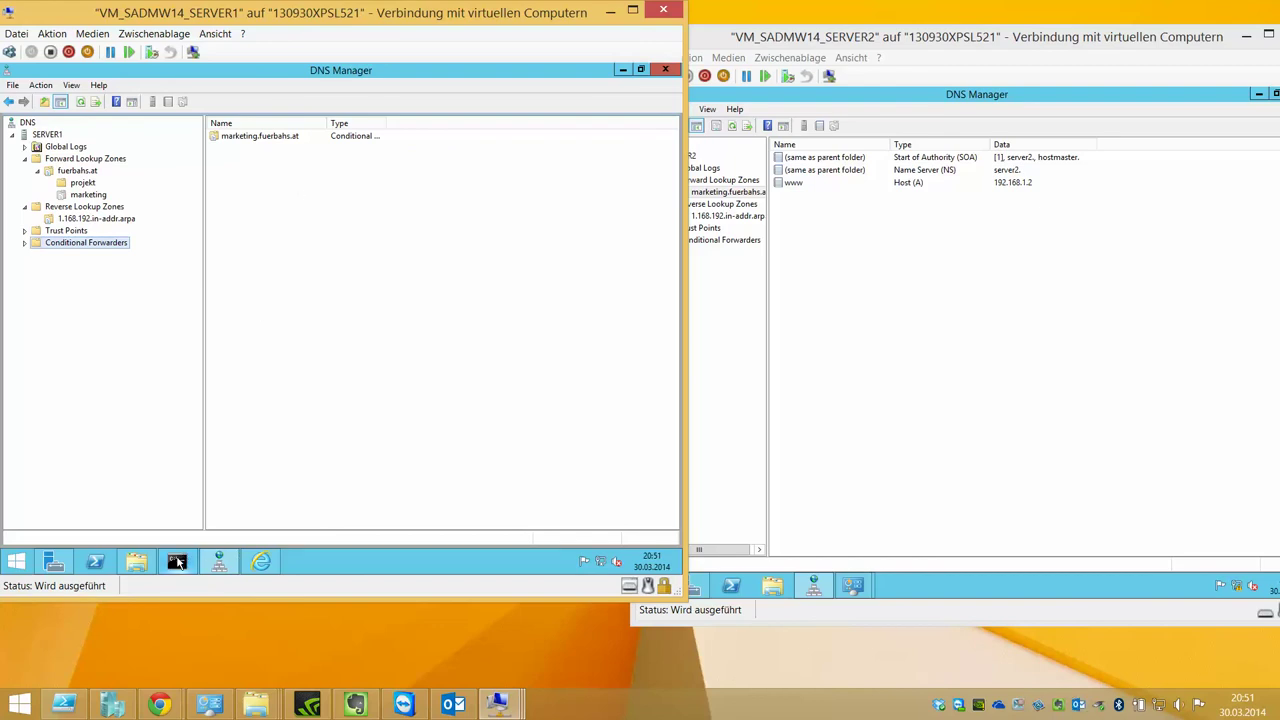
{"action": "mouse_move", "coordinate": [176, 561]}
{"action": "left_click", "coordinate": [177, 477]}
{"action": "key", "text": "Up"}
{"action": "key", "text": "Return"}
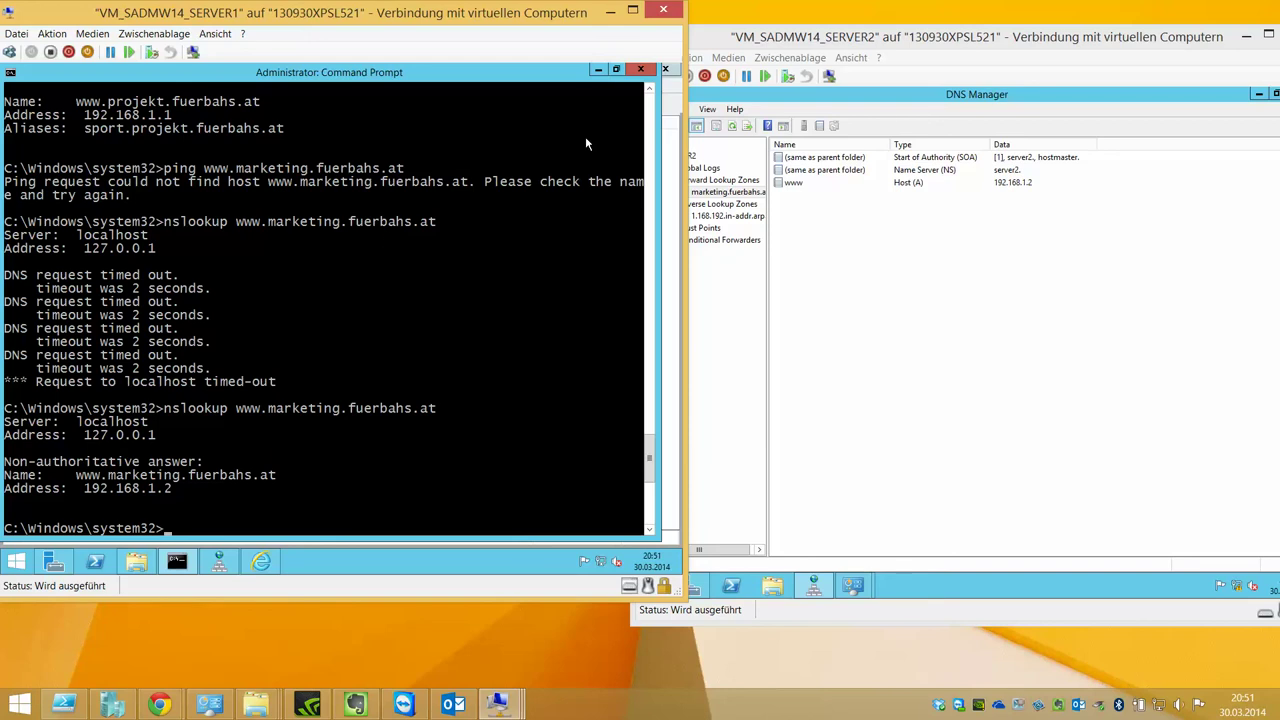
{"action": "key", "text": "Up"}
{"action": "key", "text": "Up"}
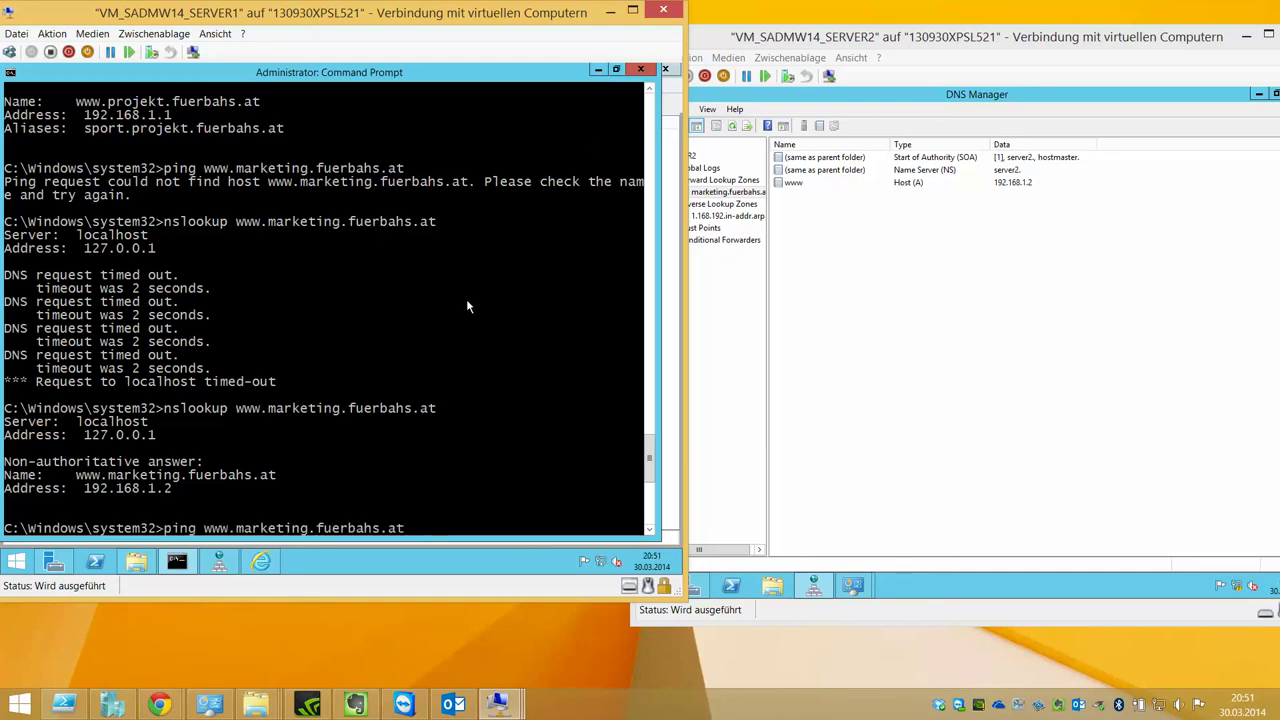
{"action": "key", "text": "Return"}
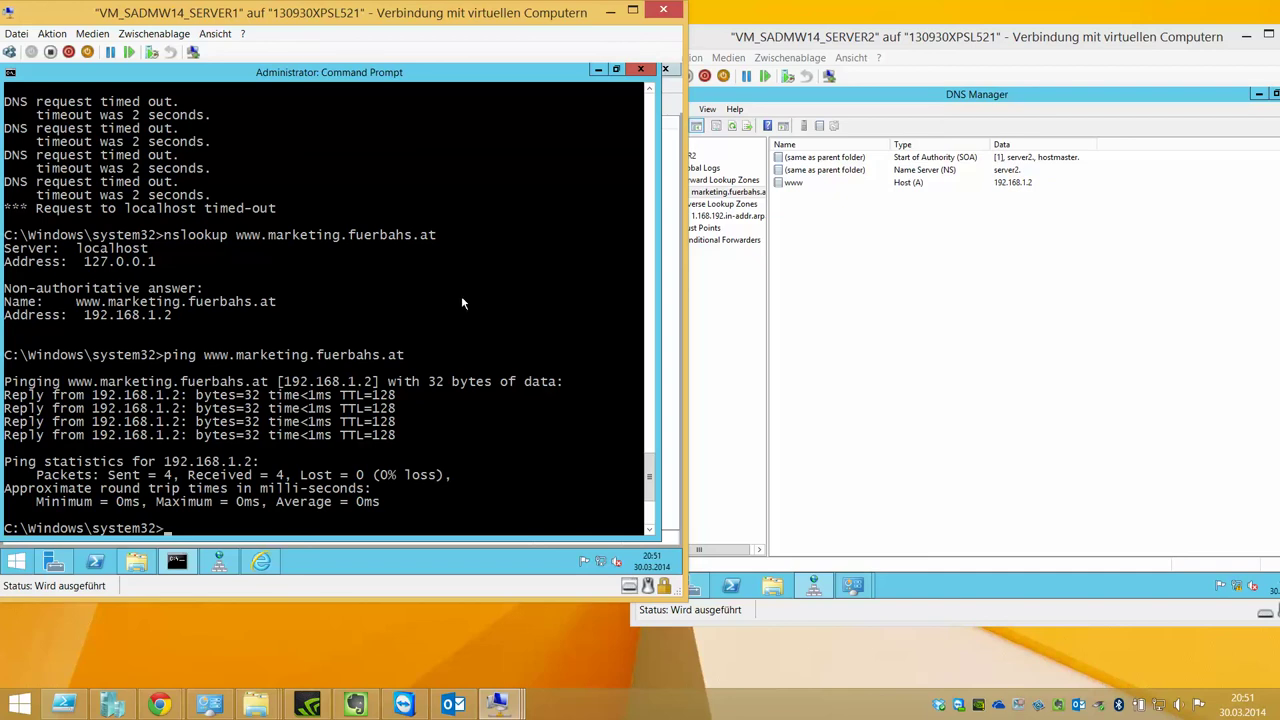
{"action": "left_click", "coordinate": [598, 70]}
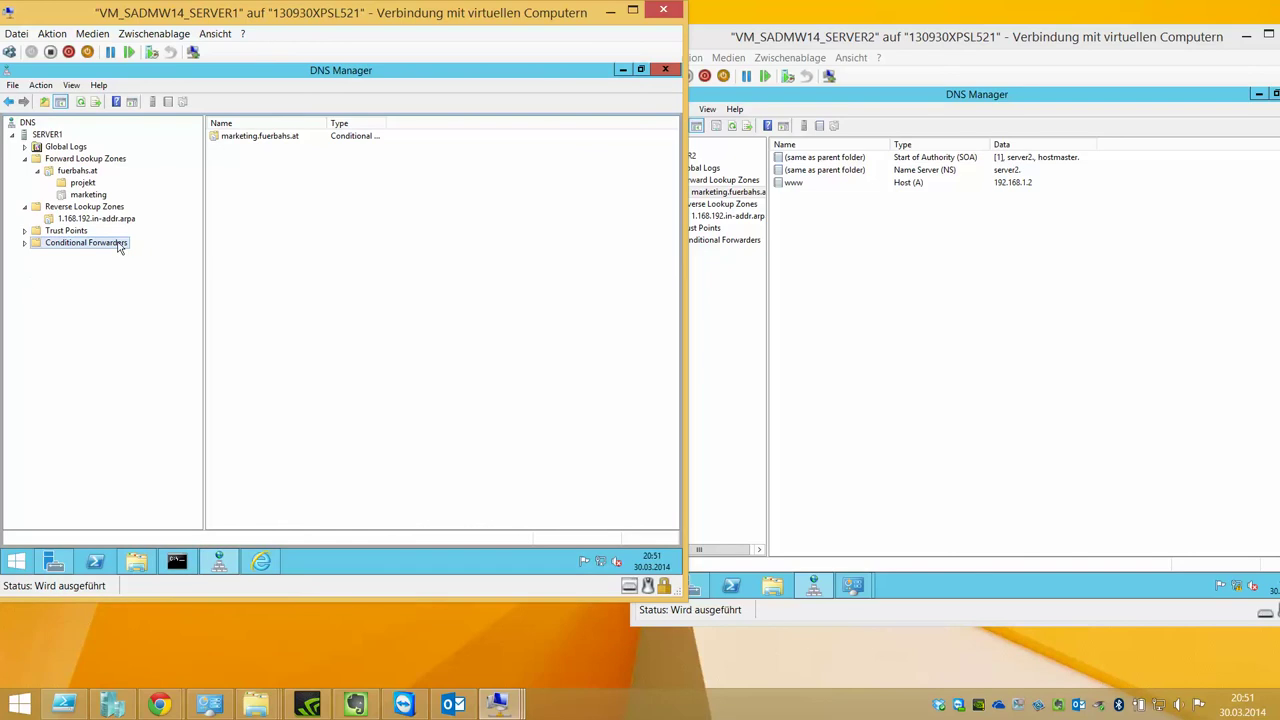
Examine the master server listed in the properties of SERVER1's marketing.fuerbahs.at conditional forwarder
{"action": "left_click", "coordinate": [84, 258]}
{"action": "right_click", "coordinate": [84, 258]}
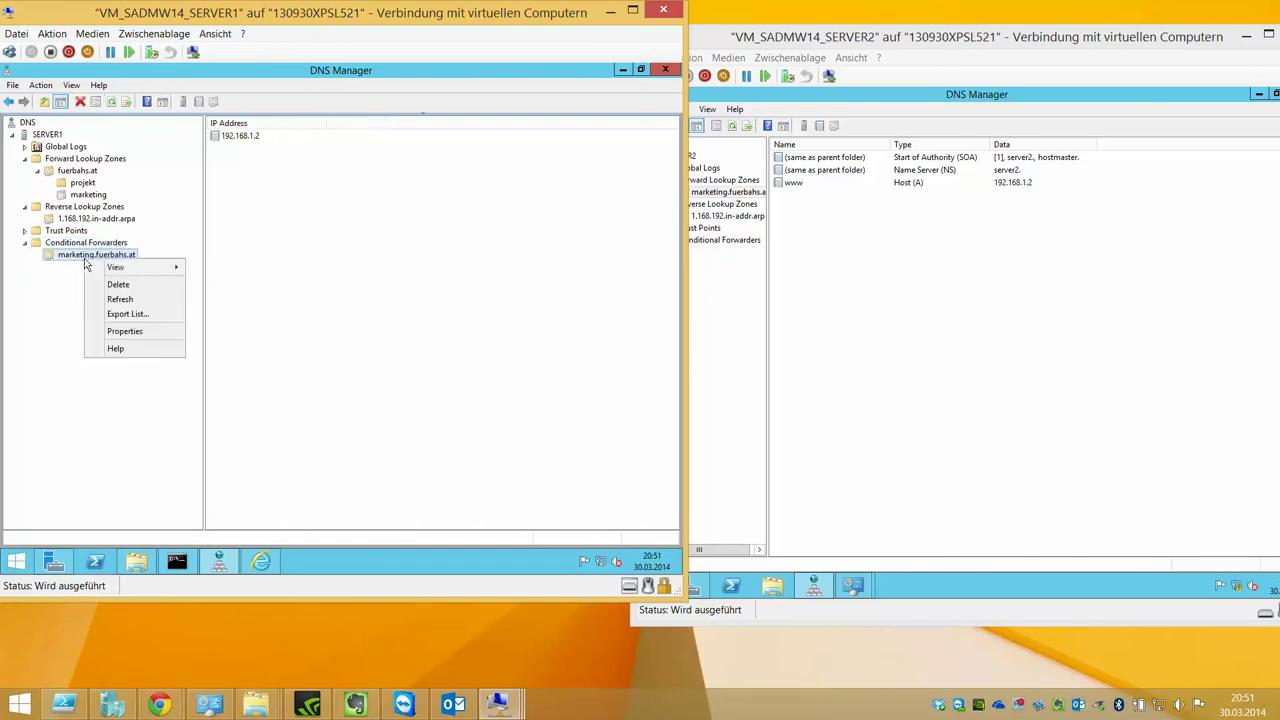
{"action": "left_click", "coordinate": [140, 337]}
{"action": "left_click", "coordinate": [198, 250]}
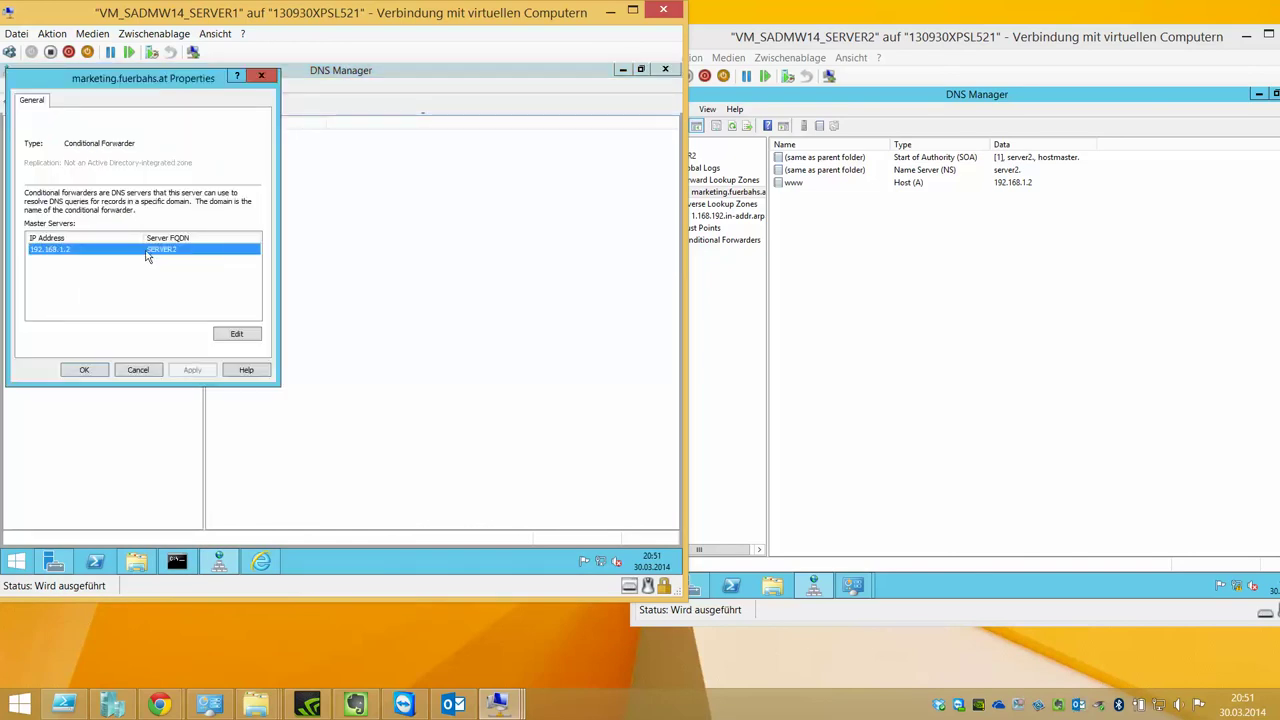
Check the listed master server, close the forwarder's properties without changes, and select its 192.168.1.2 entry
{"action": "left_click", "coordinate": [105, 268]}
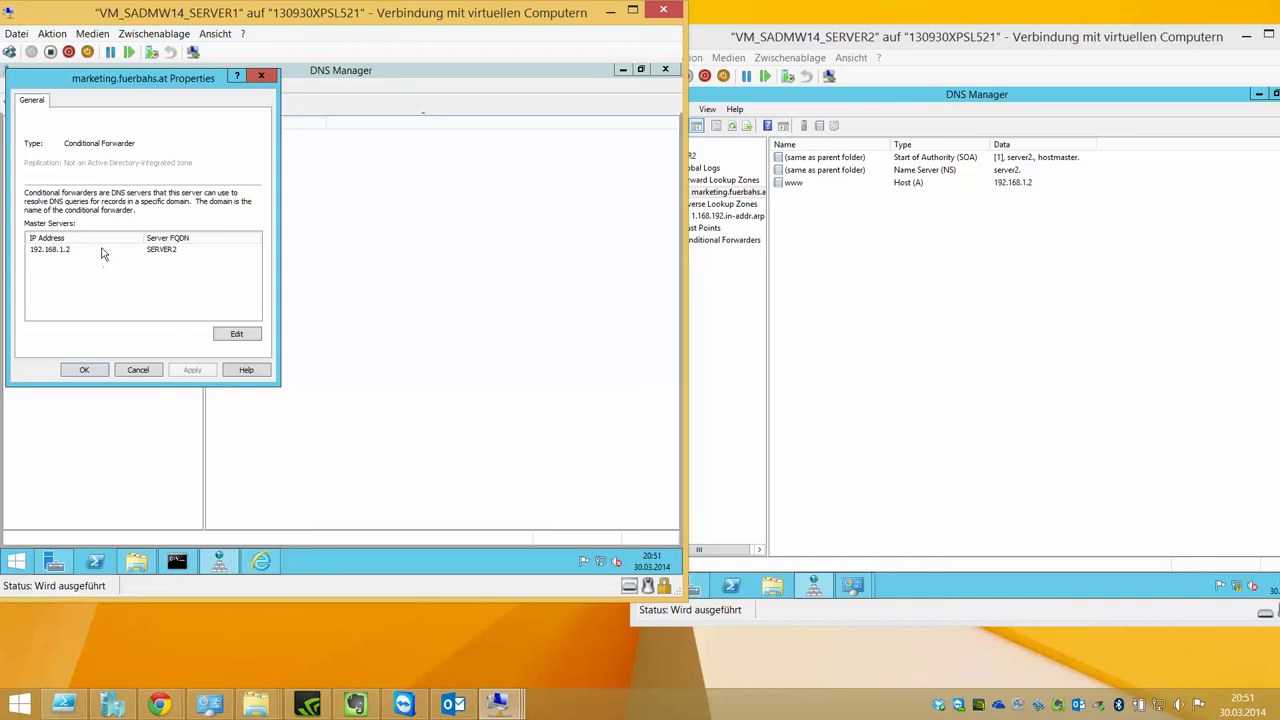
{"action": "left_click", "coordinate": [100, 251]}
{"action": "left_click", "coordinate": [140, 370]}
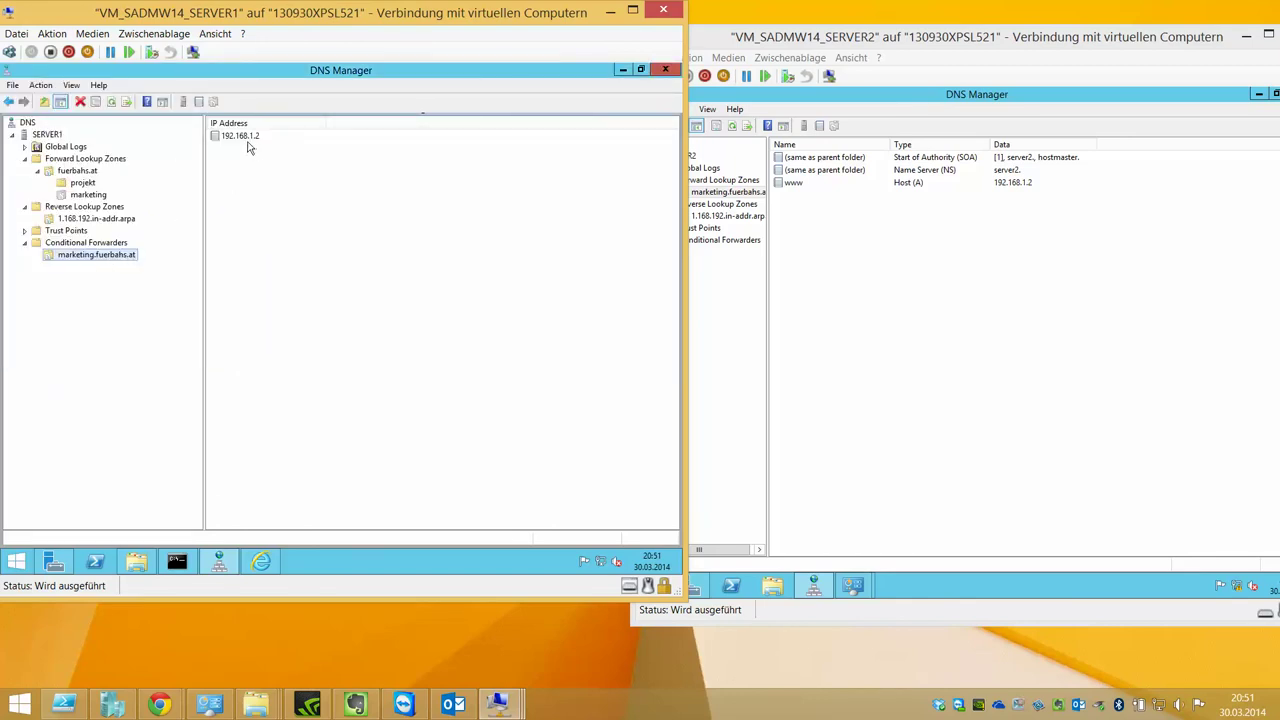
{"action": "left_click", "coordinate": [248, 139]}
Edit SERVER1's marketing.fuerbahs.at conditional forwarder, replacing its 192.168.1.2 master server entry with the name server2
{"action": "right_click", "coordinate": [122, 256]}
{"action": "left_click", "coordinate": [176, 331]}
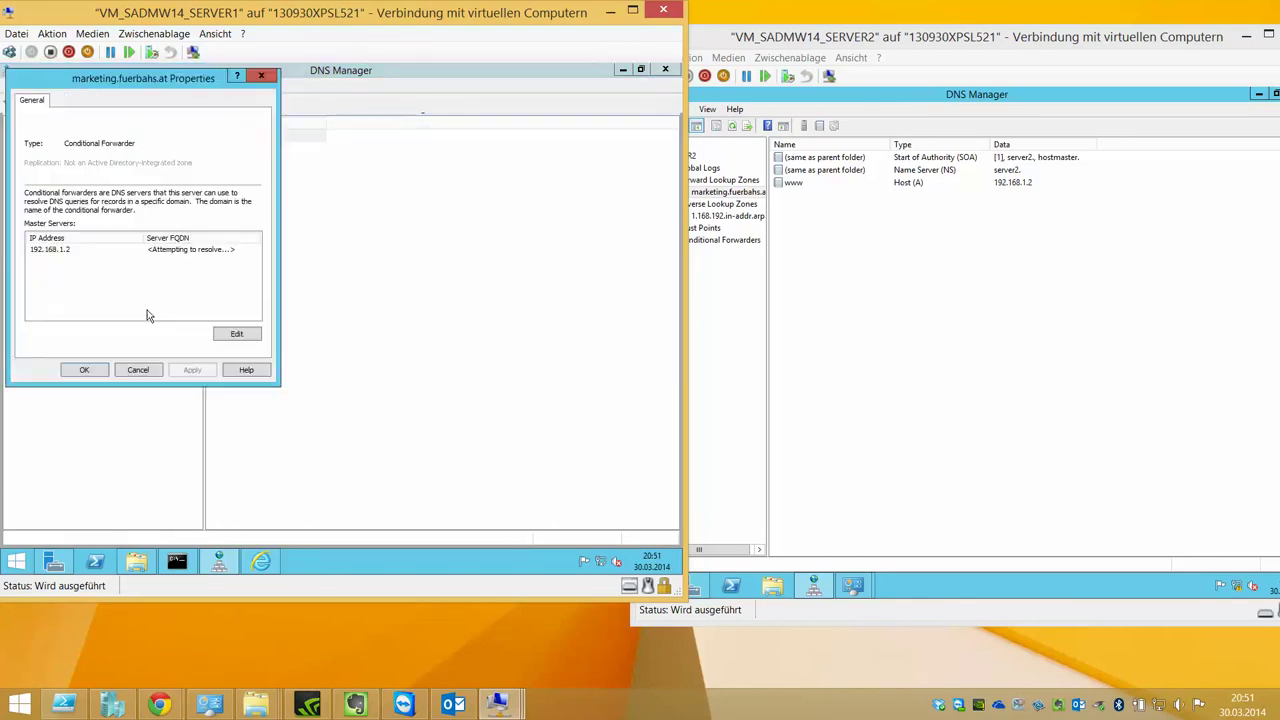
{"action": "left_click", "coordinate": [97, 260]}
{"action": "left_click", "coordinate": [237, 334]}
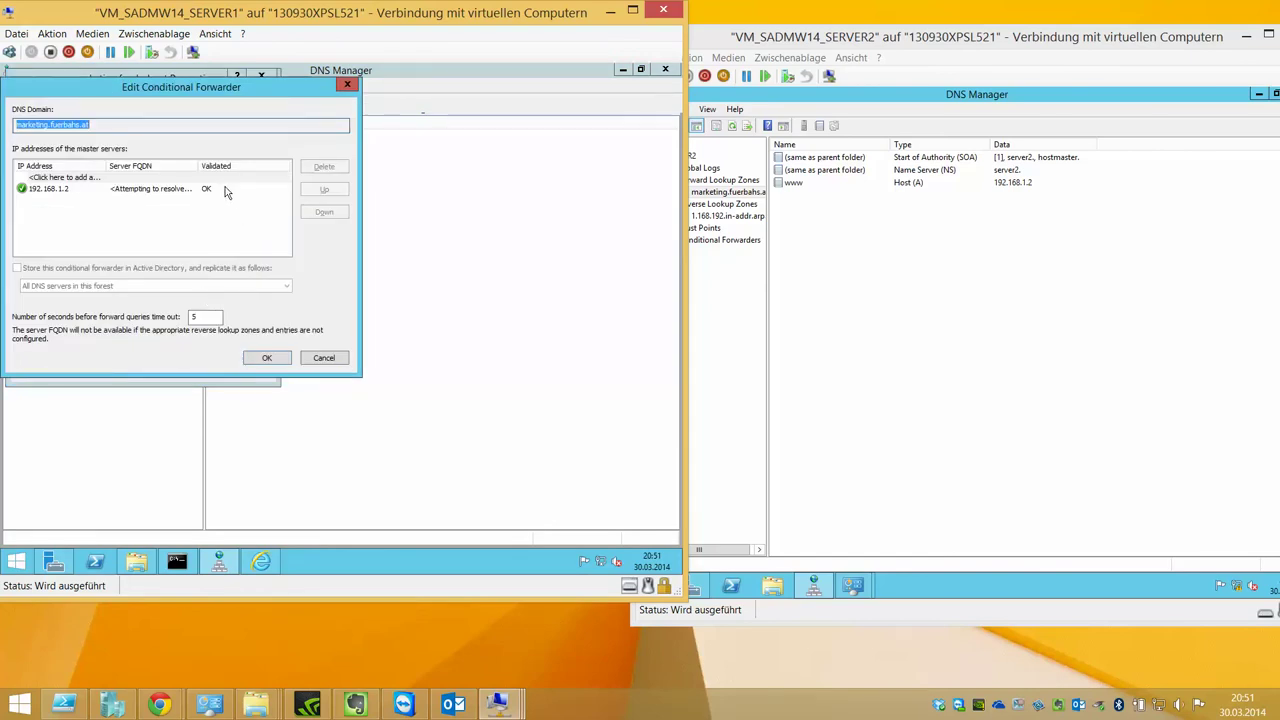
{"action": "left_click", "coordinate": [80, 193]}
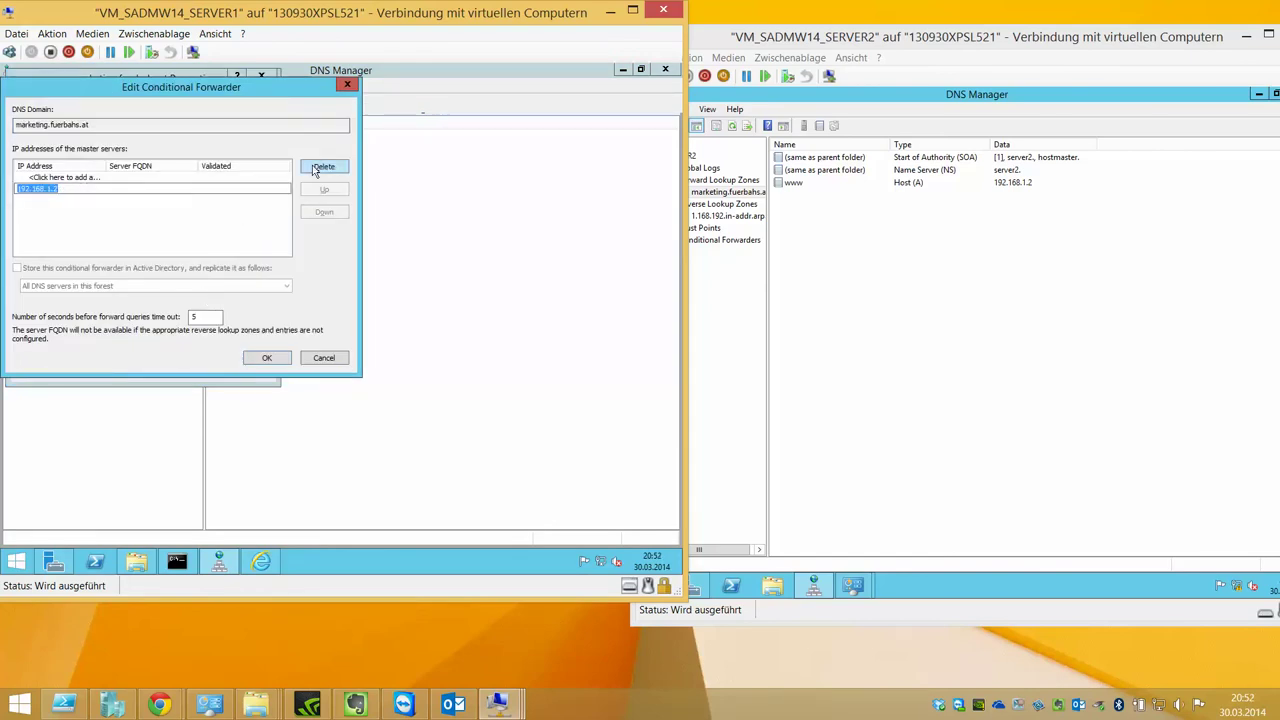
{"action": "key", "text": "Delete"}
{"action": "type", "text": "192.168.1.2"}
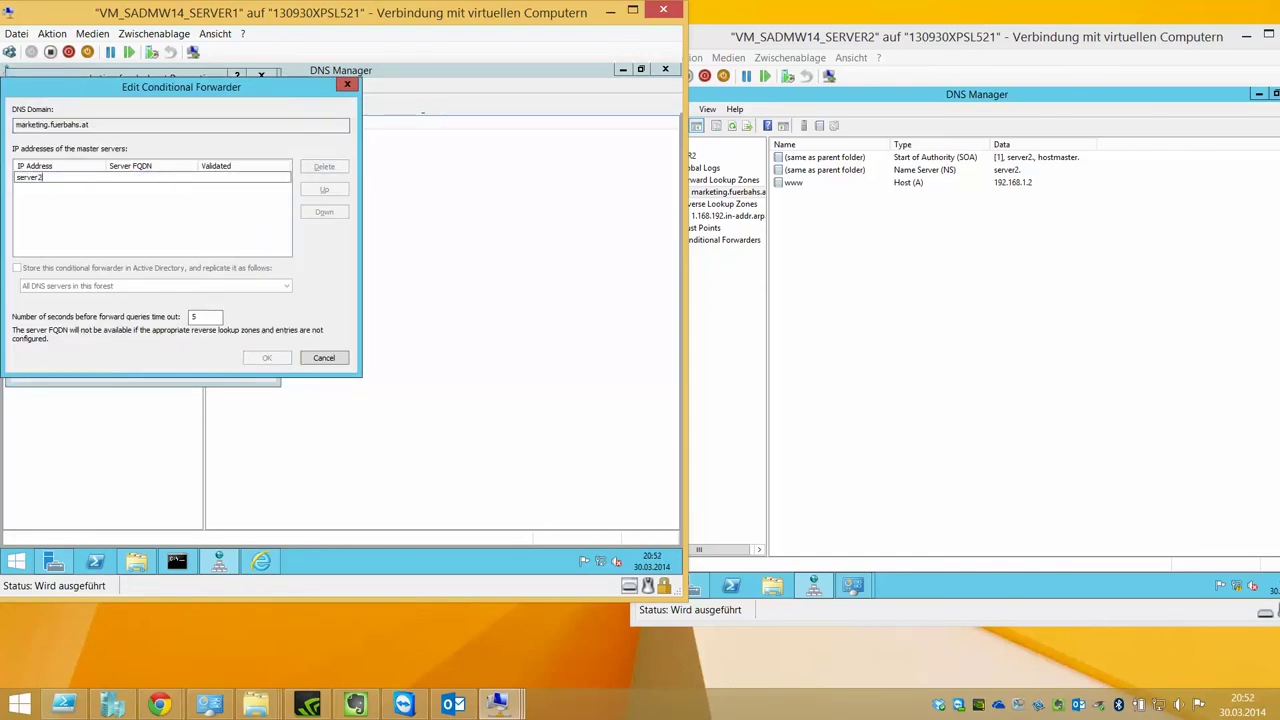
{"action": "key", "text": "Tab"}
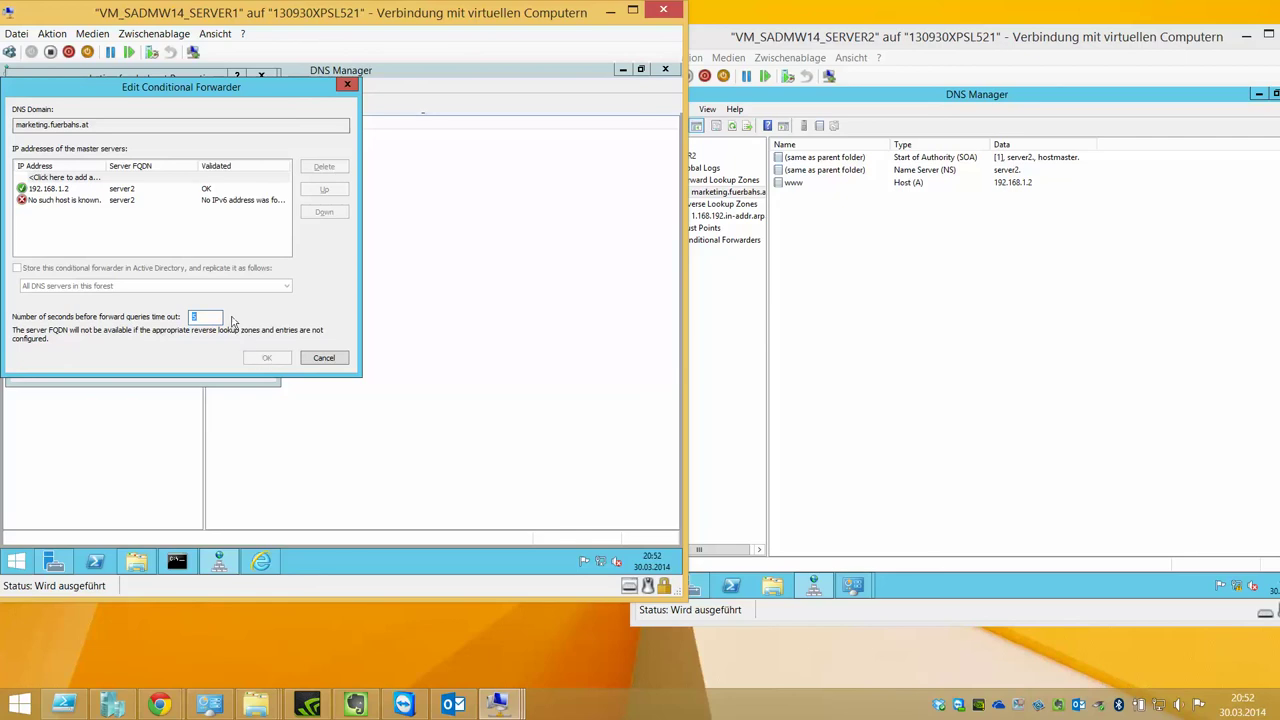
Delete the invalid IPv6 entry from the master server list and save the conditional forwarder's changes
{"action": "left_click", "coordinate": [160, 200]}
{"action": "left_click", "coordinate": [324, 166]}
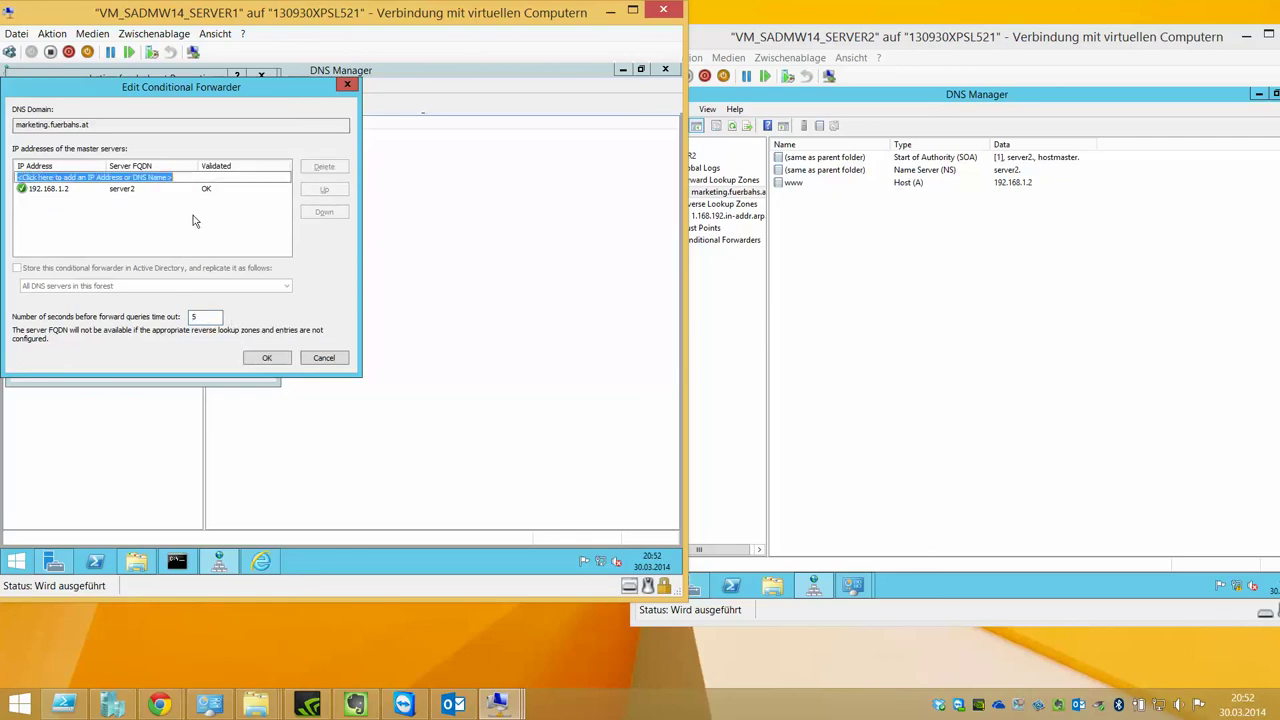
{"action": "left_click", "coordinate": [272, 360]}
{"action": "left_click", "coordinate": [163, 250]}
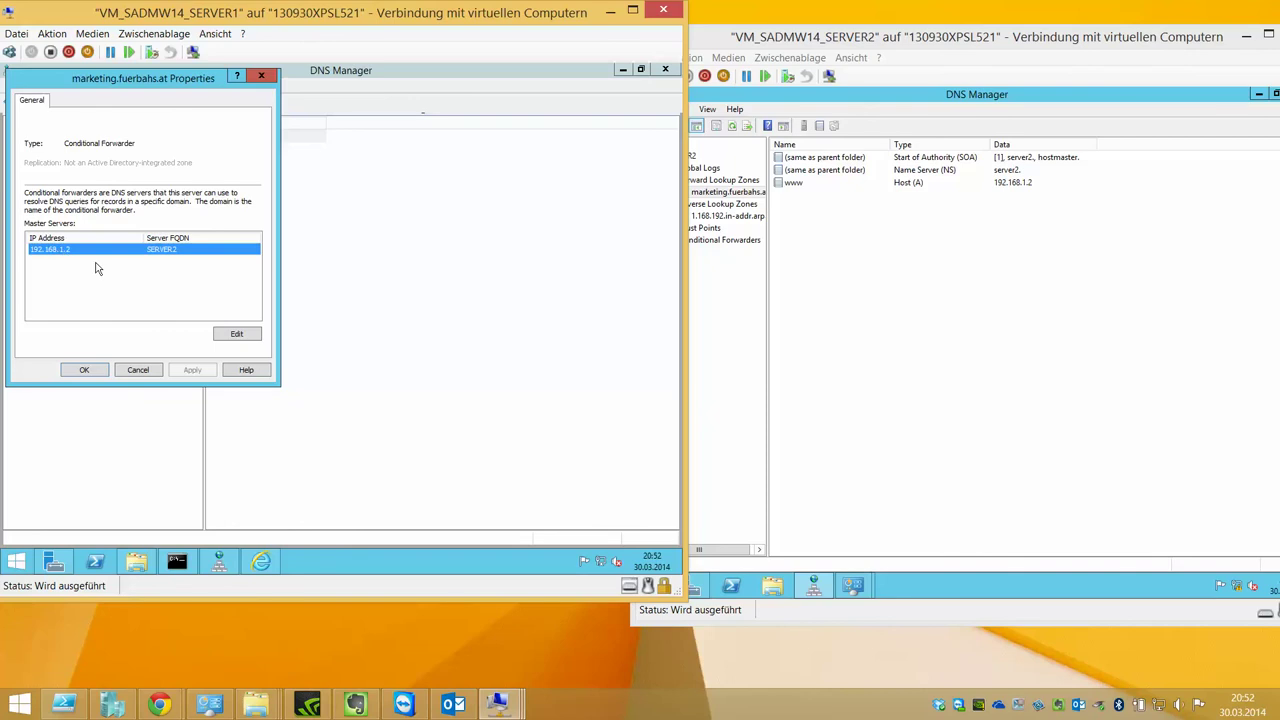
{"action": "left_click", "coordinate": [98, 369]}
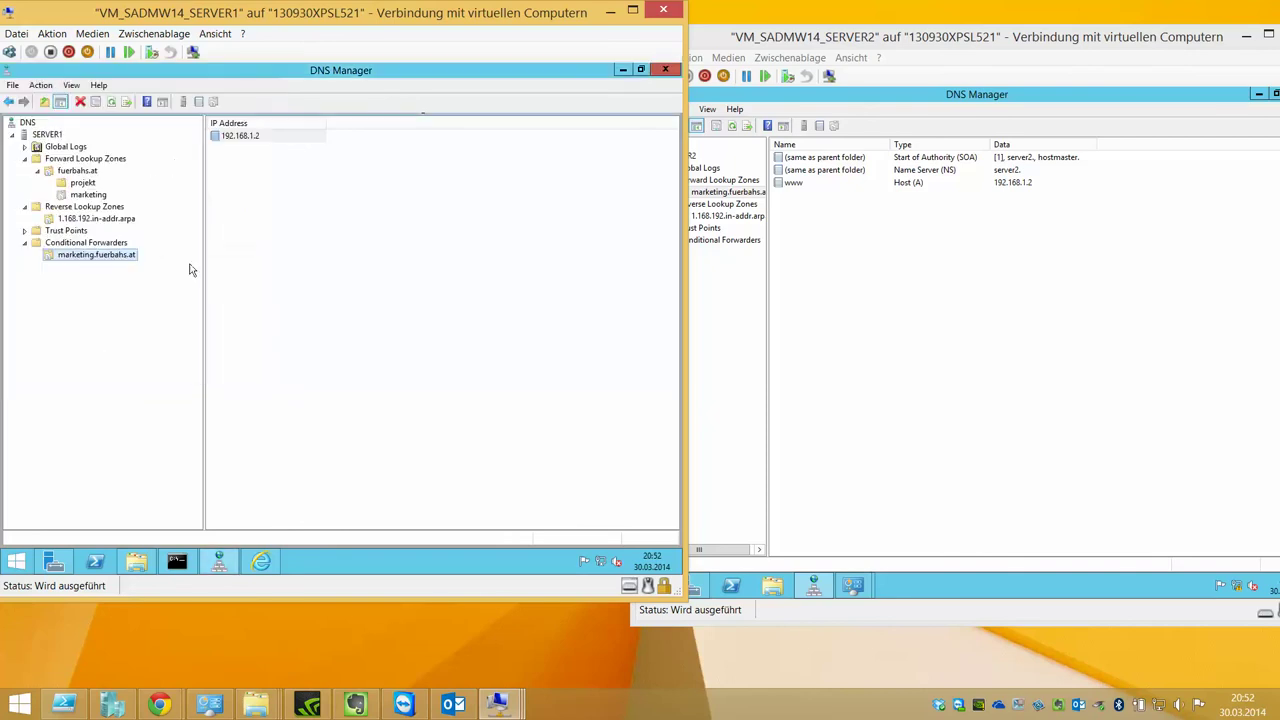
{"action": "left_click", "coordinate": [176, 561]}
{"action": "key", "text": "Up"}
{"action": "key", "text": "Return"}
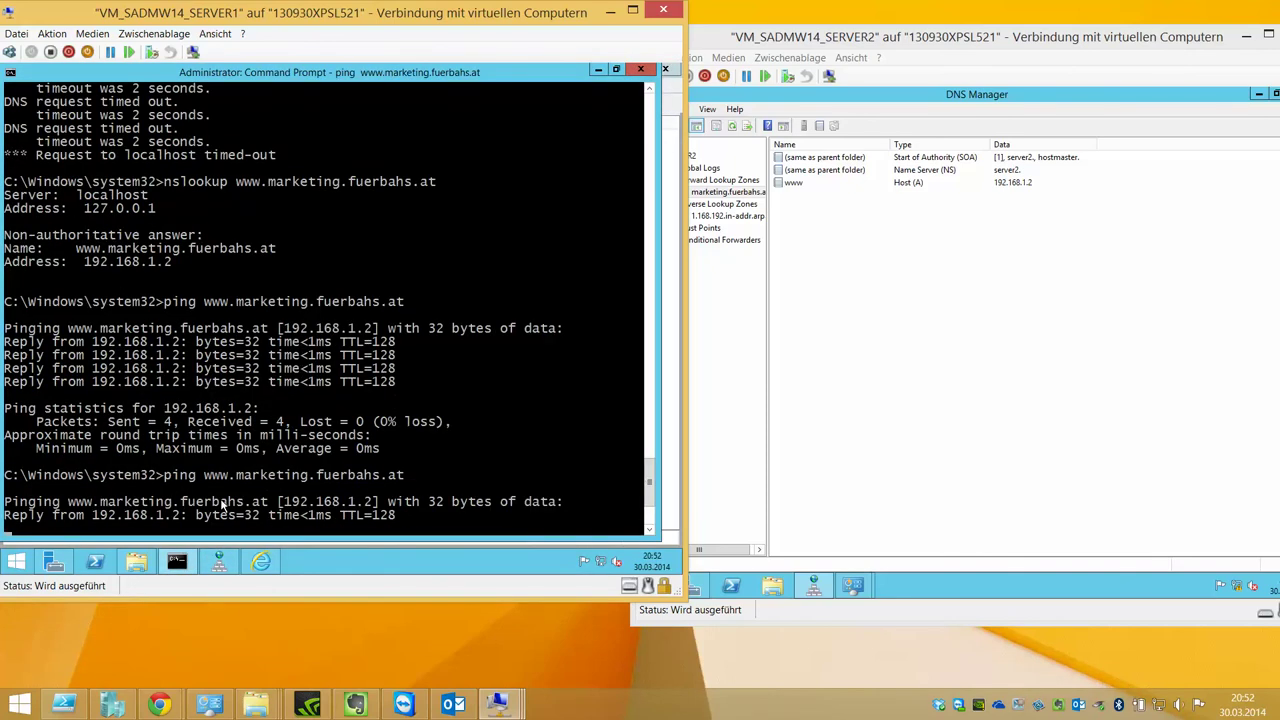
{"action": "right_click", "coordinate": [842, 232]}
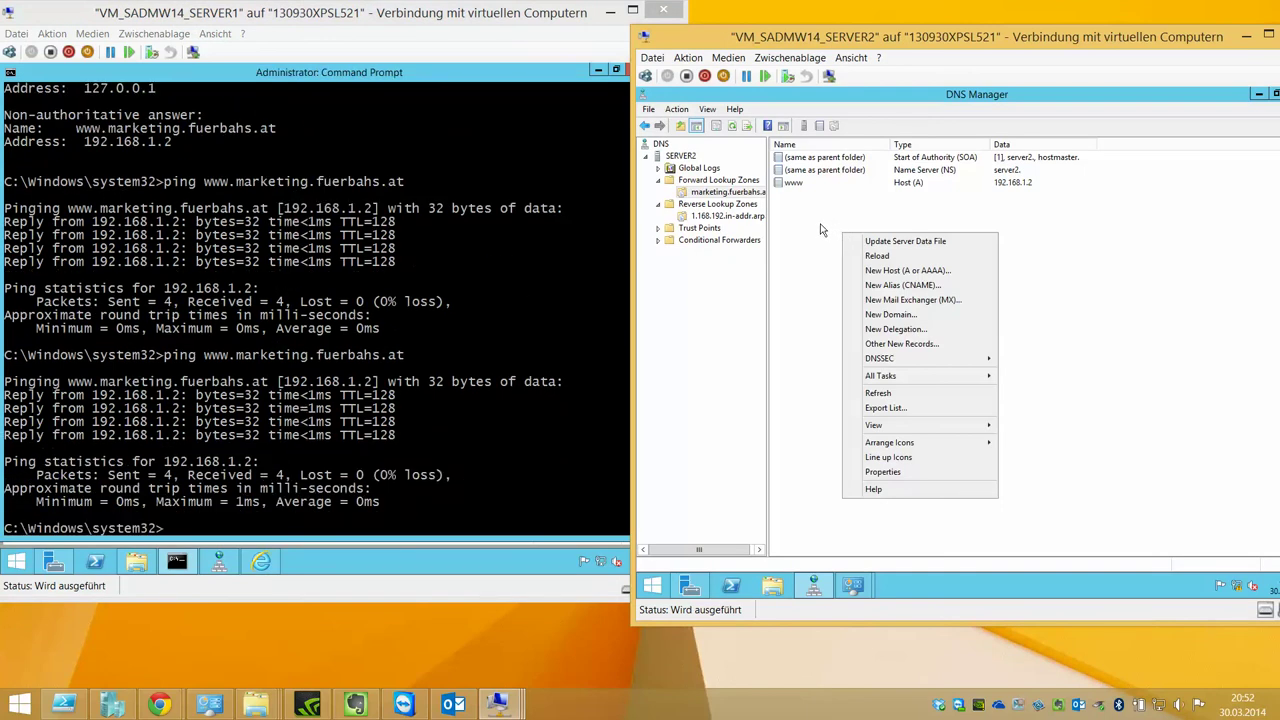
{"action": "left_click", "coordinate": [905, 286]}
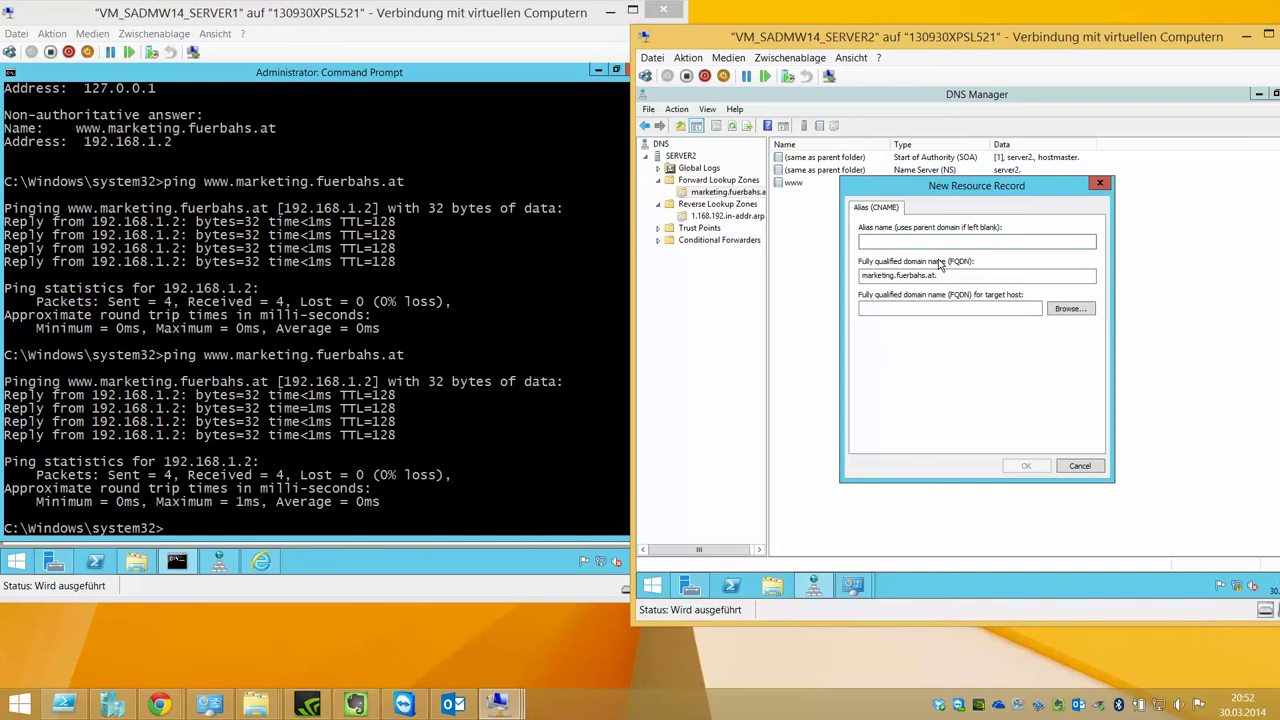
{"action": "type", "text": "sport"}
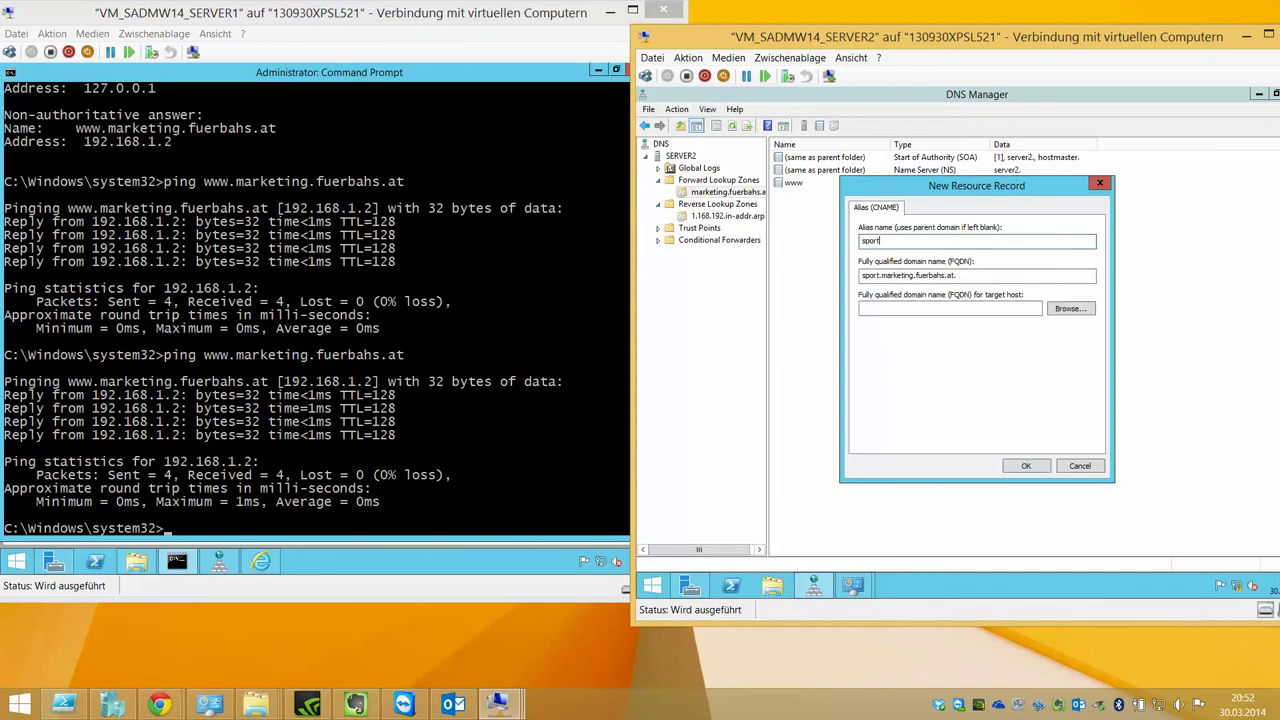
{"action": "left_click", "coordinate": [950, 308]}
{"action": "left_click", "coordinate": [1068, 309]}
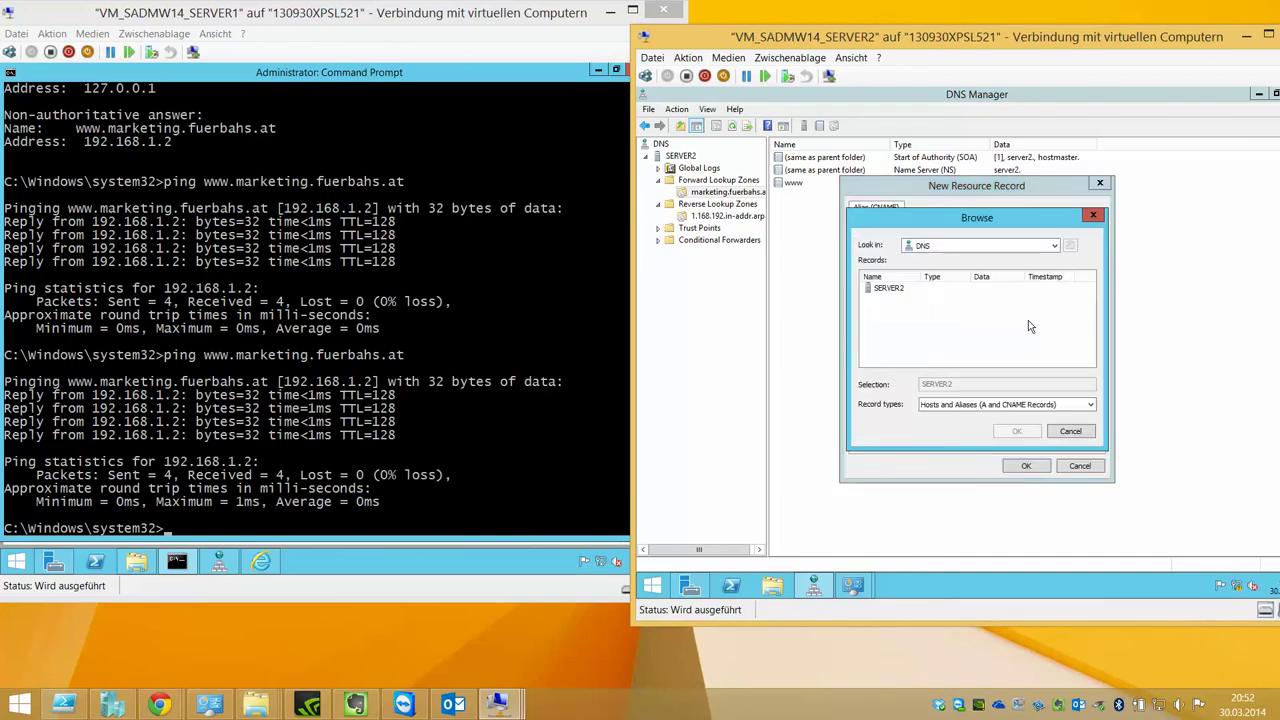
{"action": "double_click", "coordinate": [886, 289]}
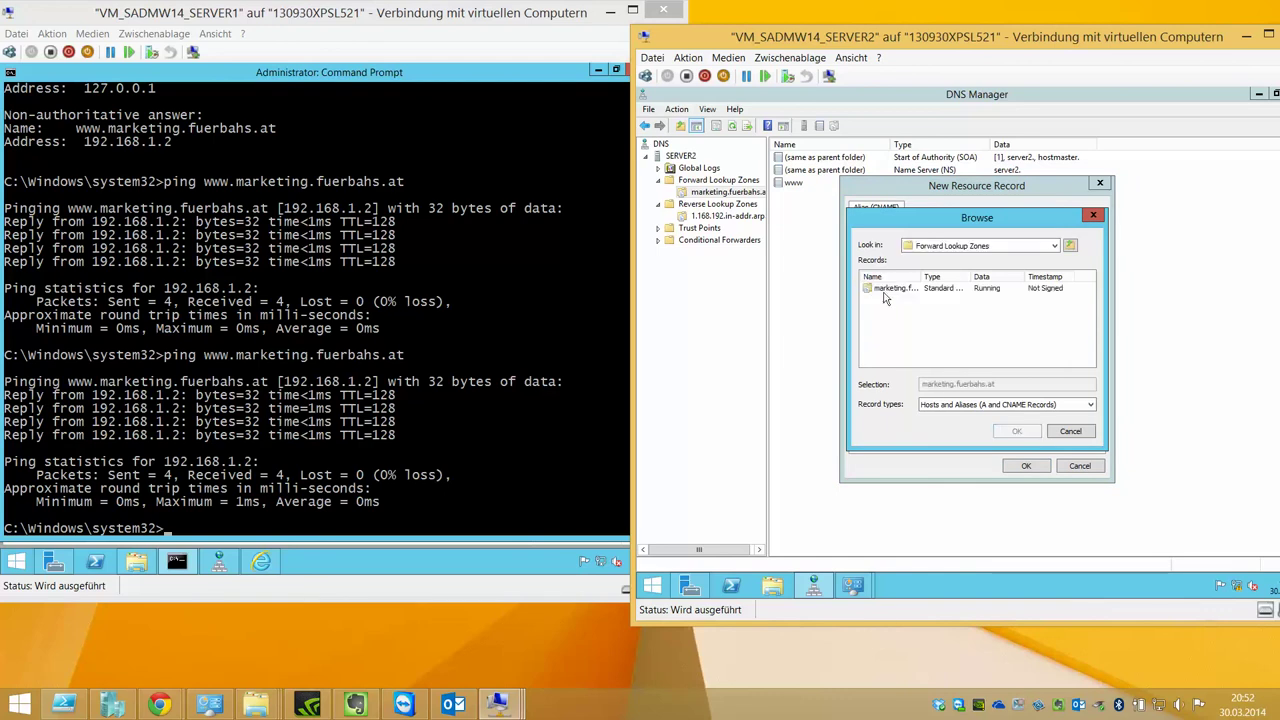
{"action": "double_click", "coordinate": [886, 289]}
{"action": "key", "text": "Escape"}
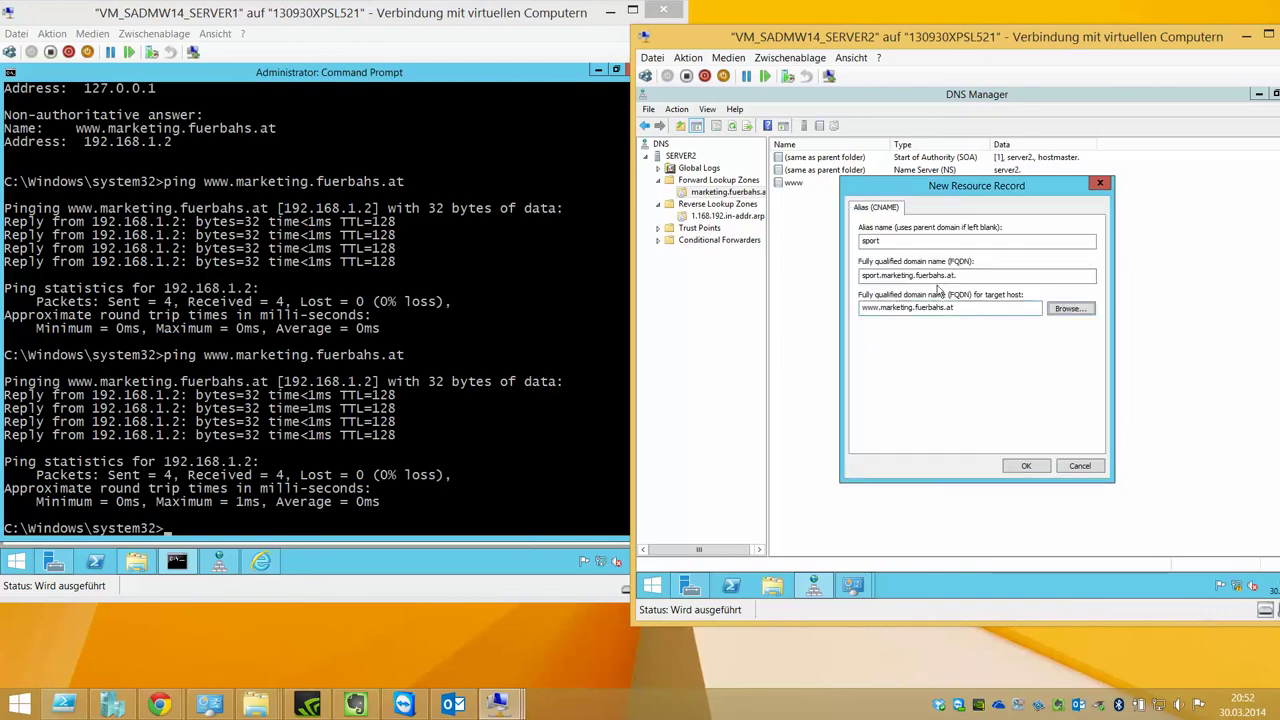
{"action": "left_click", "coordinate": [1026, 465]}
{"action": "left_click", "coordinate": [533, 220]}
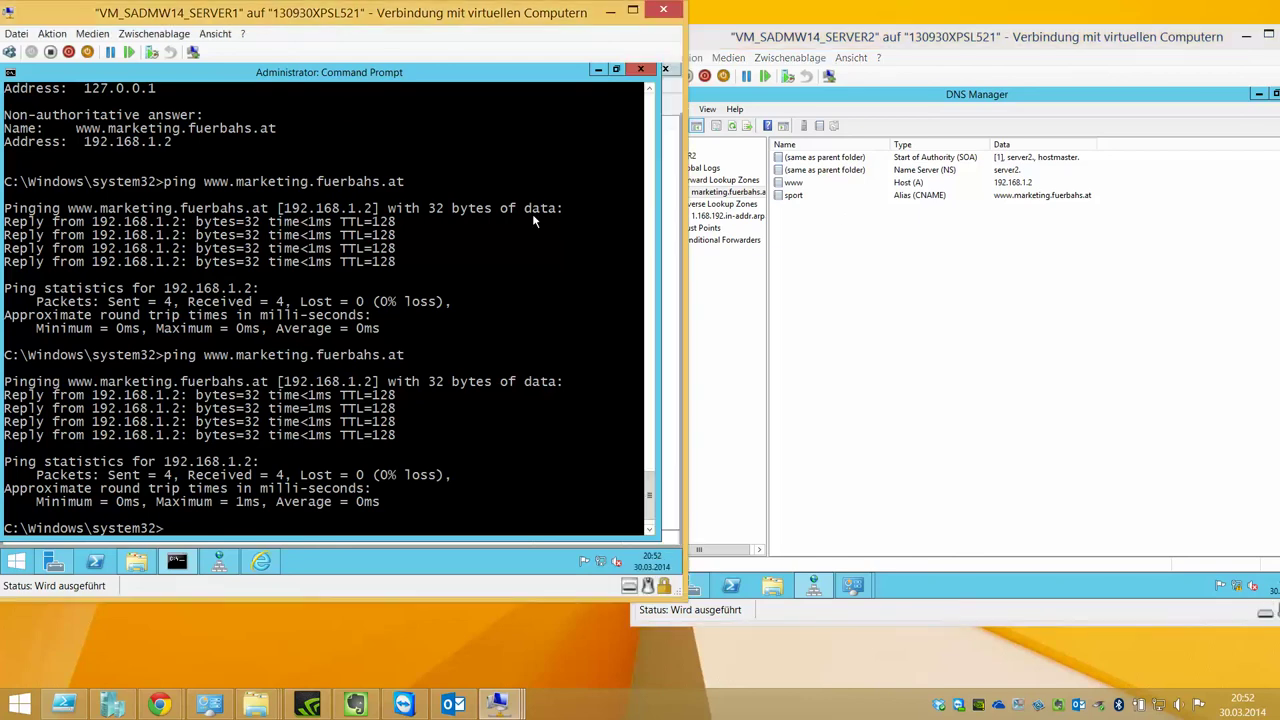
{"action": "key", "text": "Up"}
{"action": "key", "text": "BackSpace"}
{"action": "key", "text": "BackSpace"}
{"action": "key", "text": "BackSpace"}
{"action": "key", "text": "BackSpace"}
{"action": "key", "text": "BackSpace"}
{"action": "key", "text": "BackSpace"}
{"action": "key", "text": "BackSpace"}
{"action": "key", "text": "BackSpace"}
{"action": "key", "text": "BackSpace"}
{"action": "key", "text": "BackSpace"}
{"action": "key", "text": "BackSpace"}
{"action": "key", "text": "BackSpace"}
{"action": "key", "text": "BackSpace"}
{"action": "key", "text": "BackSpace"}
{"action": "key", "text": "BackSpace"}
{"action": "key", "text": "BackSpace"}
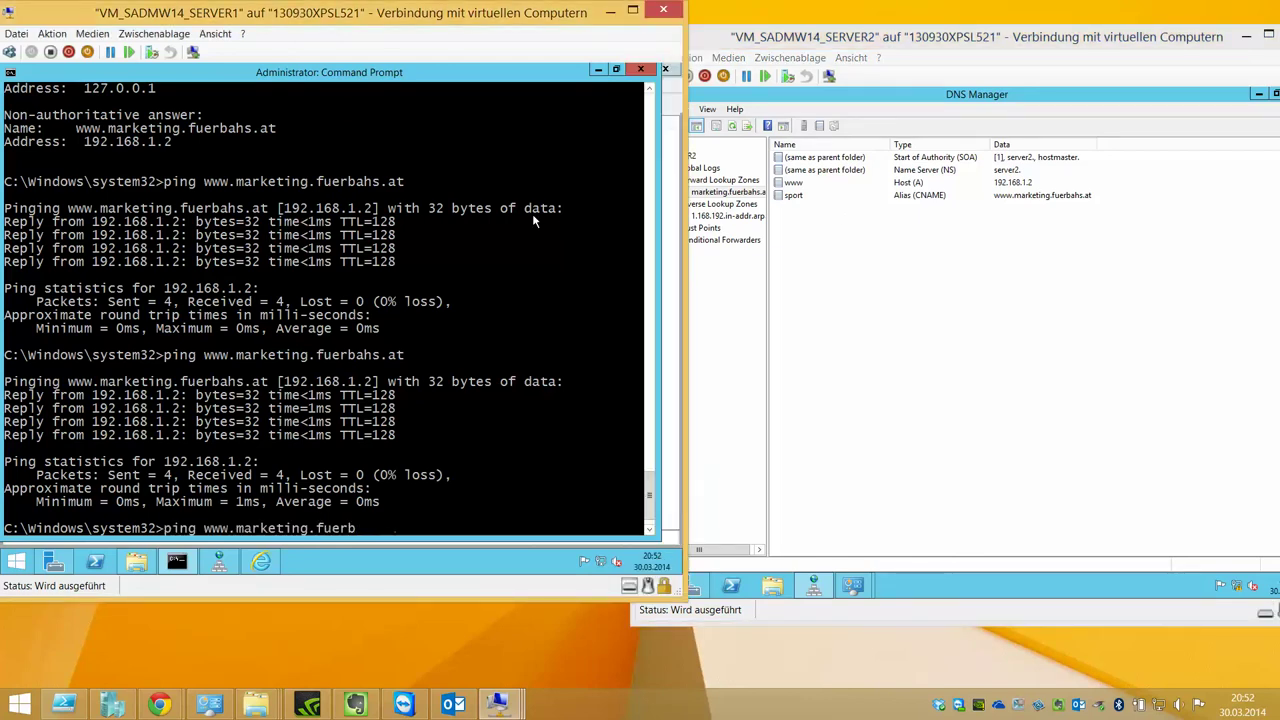
Recall the earlier nslookup of sport.projekt.fuerbahs.at and run it for sport.marketing.fuerbahs.at instead
{"action": "key", "text": "Up"}
{"action": "key", "text": "Up"}
{"action": "key", "text": "Down"}
{"action": "key", "text": "Up"}
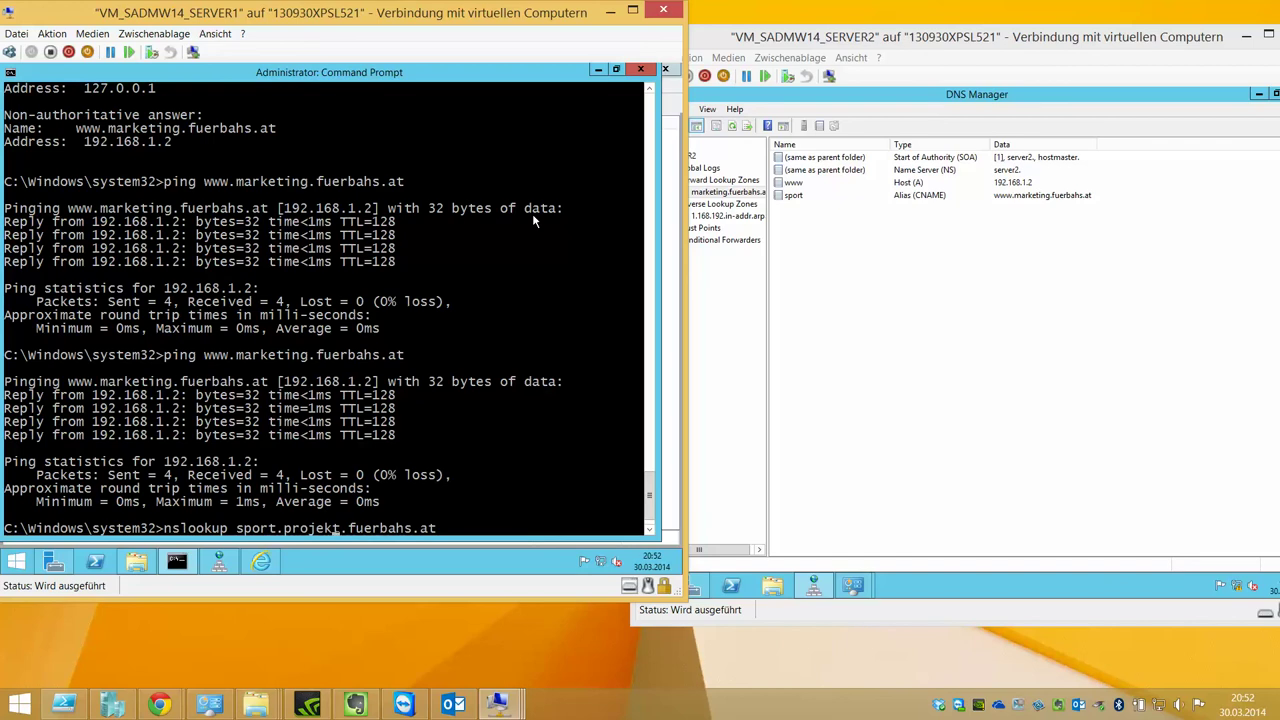
{"action": "key", "text": "Left"}
{"action": "key", "text": "Left"}
{"action": "key", "text": "Delete"}
{"action": "key", "text": "Delete"}
{"action": "key", "text": "Delete"}
{"action": "key", "text": "Delete"}
{"action": "key", "text": "Delete"}
{"action": "key", "text": "Delete"}
{"action": "key", "text": "Delete"}
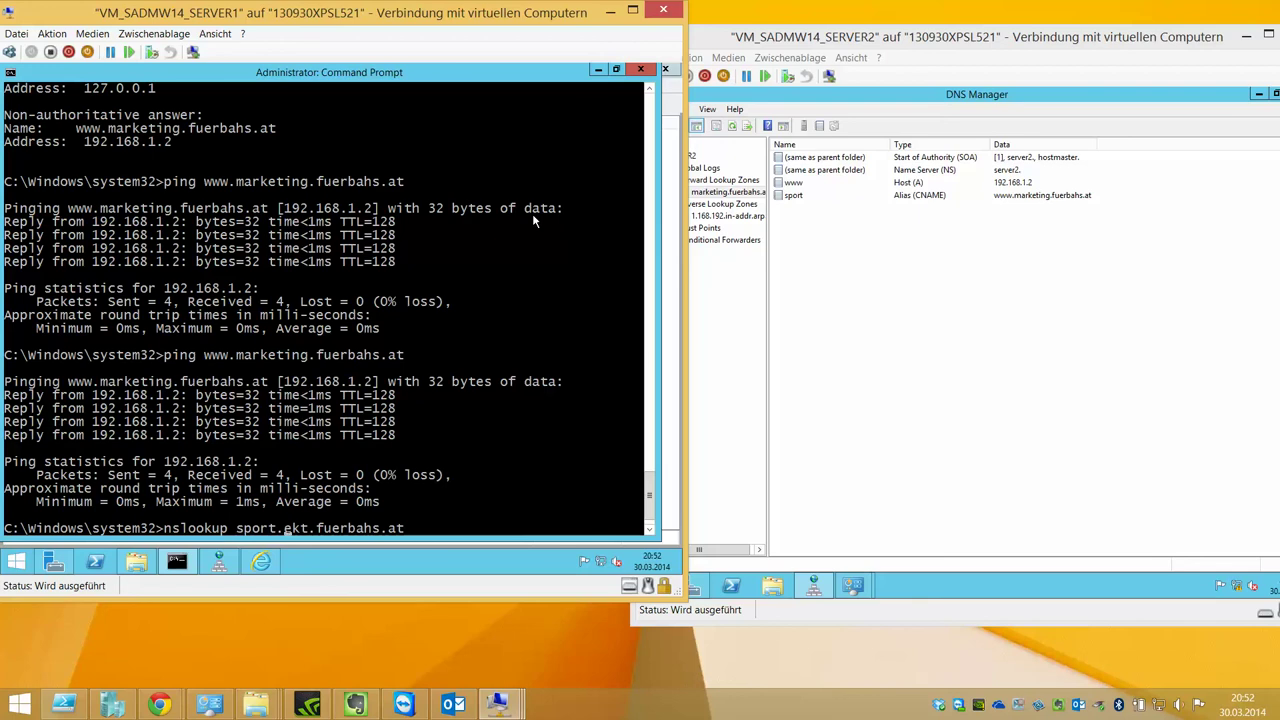
{"action": "type", "text": "marketing"}
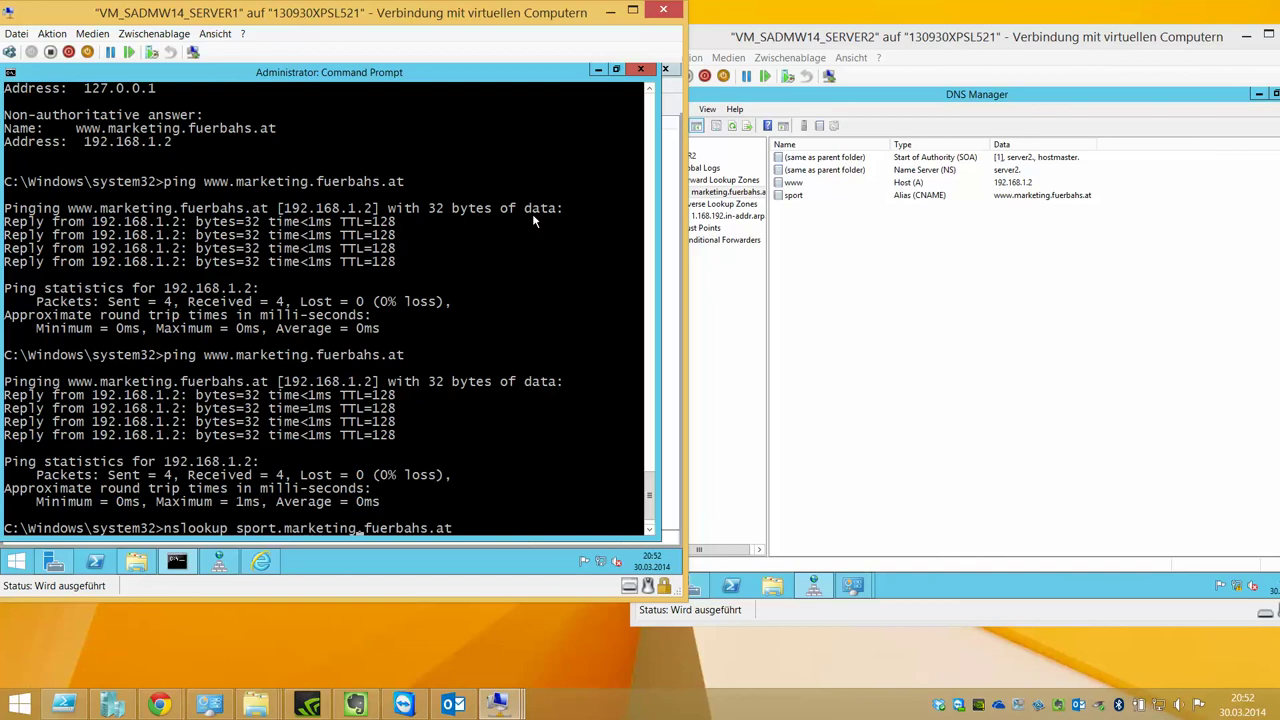
{"action": "key", "text": "Return"}
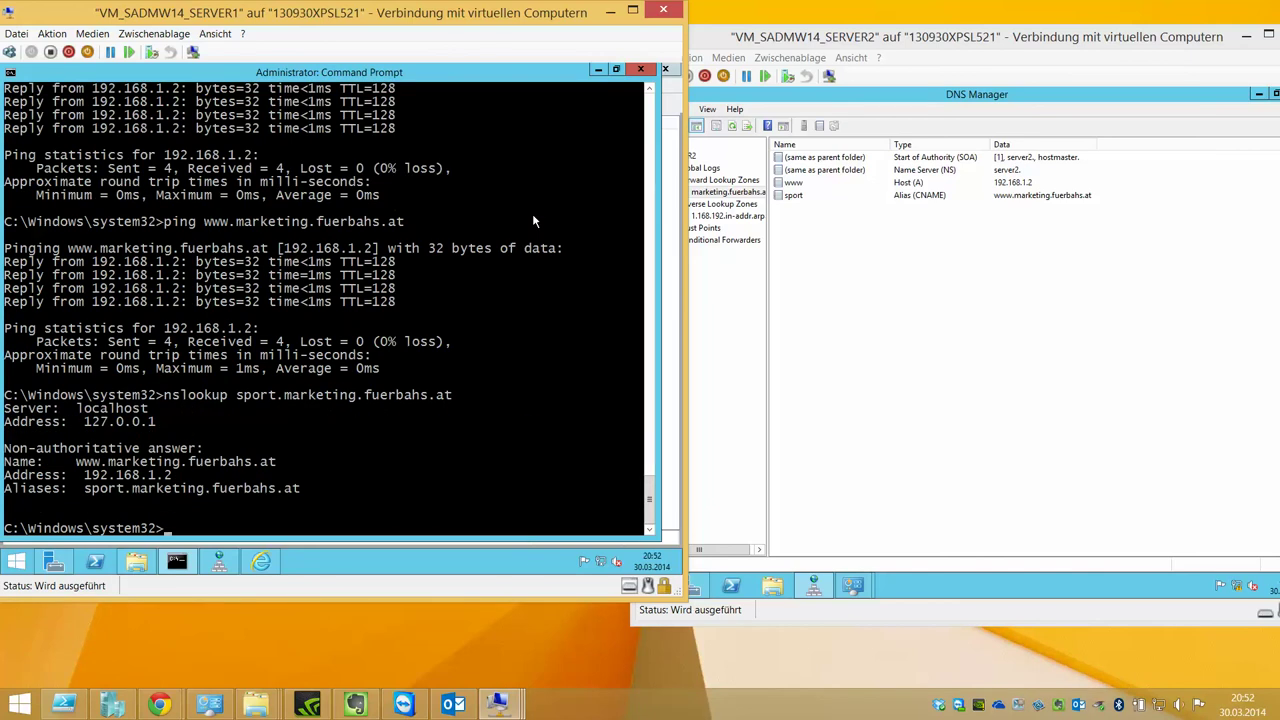
View the sport alias record in SERVER2's marketing.fuerbahs.at zone
{"action": "left_click", "coordinate": [815, 196]}
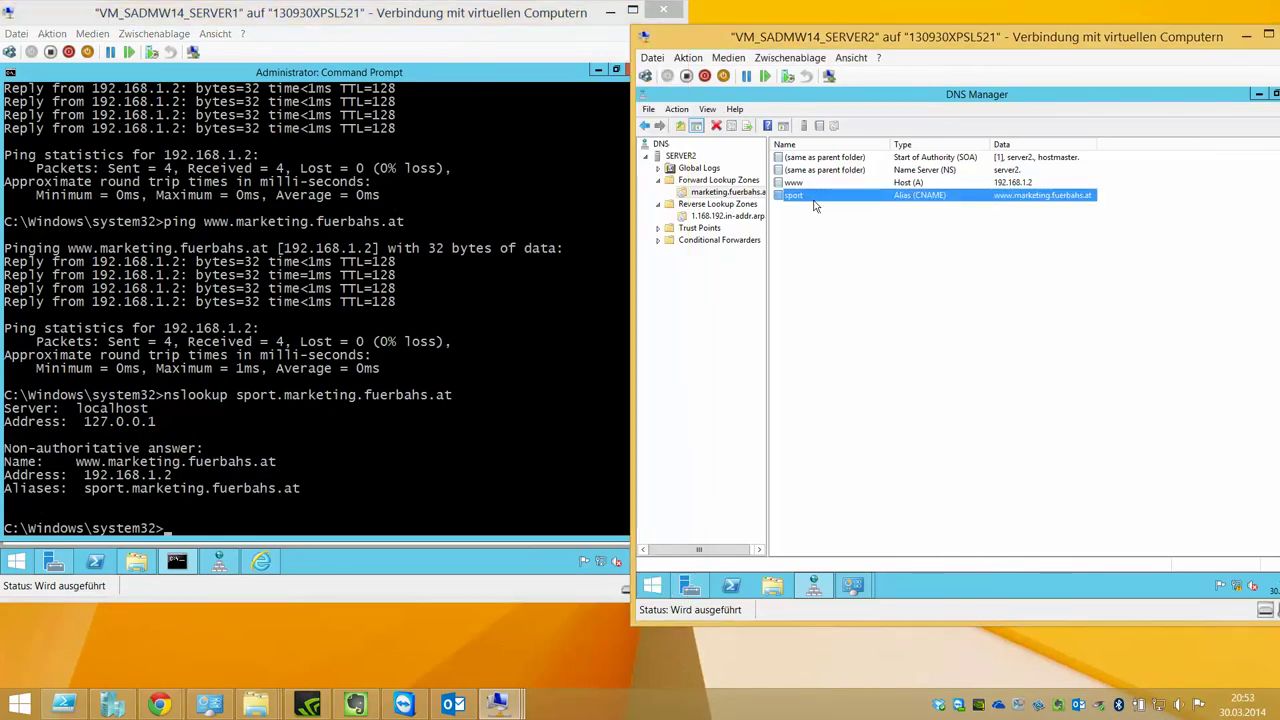
{"action": "right_click", "coordinate": [798, 221]}
{"action": "key", "text": "Escape"}
Turn the recalled nslookup command into a ping and run it for sport.marketing.fuerbahs.at on SERVER1
{"action": "left_click", "coordinate": [383, 407]}
{"action": "key", "text": "Up"}
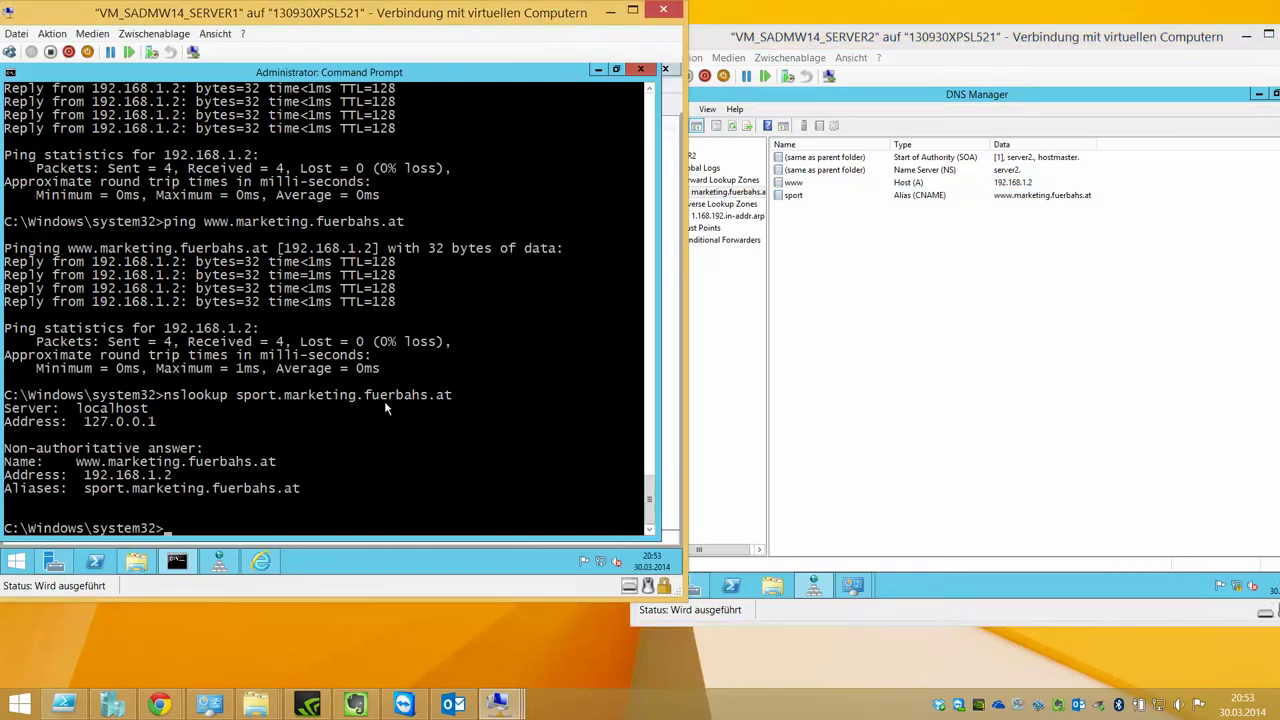
{"action": "key", "text": "Up"}
{"action": "key", "text": "Down"}
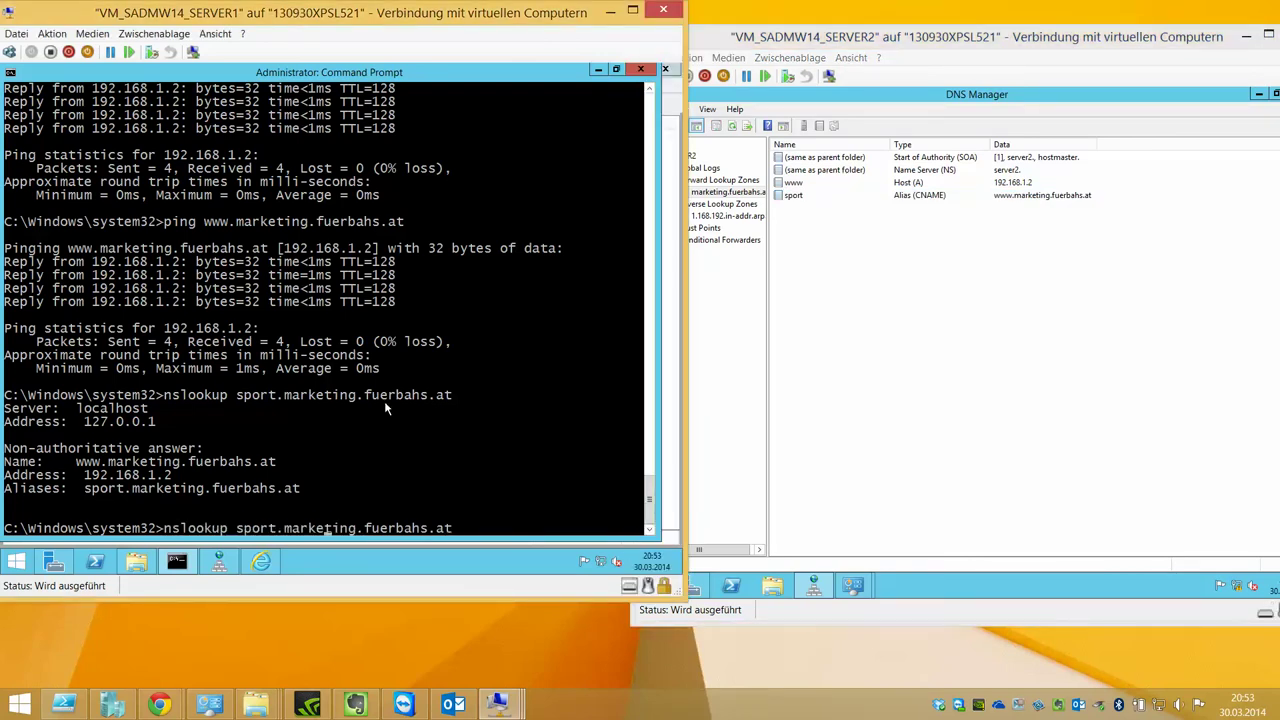
{"action": "key", "text": "Left"}
{"action": "key", "text": "Left"}
{"action": "key", "text": "Left"}
{"action": "key", "text": "Left"}
{"action": "key", "text": "Left"}
{"action": "key", "text": "Left"}
{"action": "key", "text": "Left"}
{"action": "key", "text": "Left"}
{"action": "key", "text": "Left"}
{"action": "key", "text": "Left"}
{"action": "key", "text": "Left"}
{"action": "key", "text": "Left"}
{"action": "key", "text": "Left"}
{"action": "key", "text": "Left"}
{"action": "key", "text": "Left"}
{"action": "key", "text": "Left"}
{"action": "key", "text": "Left"}
{"action": "key", "text": "Left"}
{"action": "key", "text": "Left"}
{"action": "key", "text": "Left"}
{"action": "key", "text": "BackSpace"}
{"action": "key", "text": "BackSpace"}
{"action": "key", "text": "BackSpace"}
{"action": "key", "text": "BackSpace"}
{"action": "key", "text": "BackSpace"}
{"action": "key", "text": "BackSpace"}
{"action": "key", "text": "BackSpace"}
{"action": "key", "text": "BackSpace"}
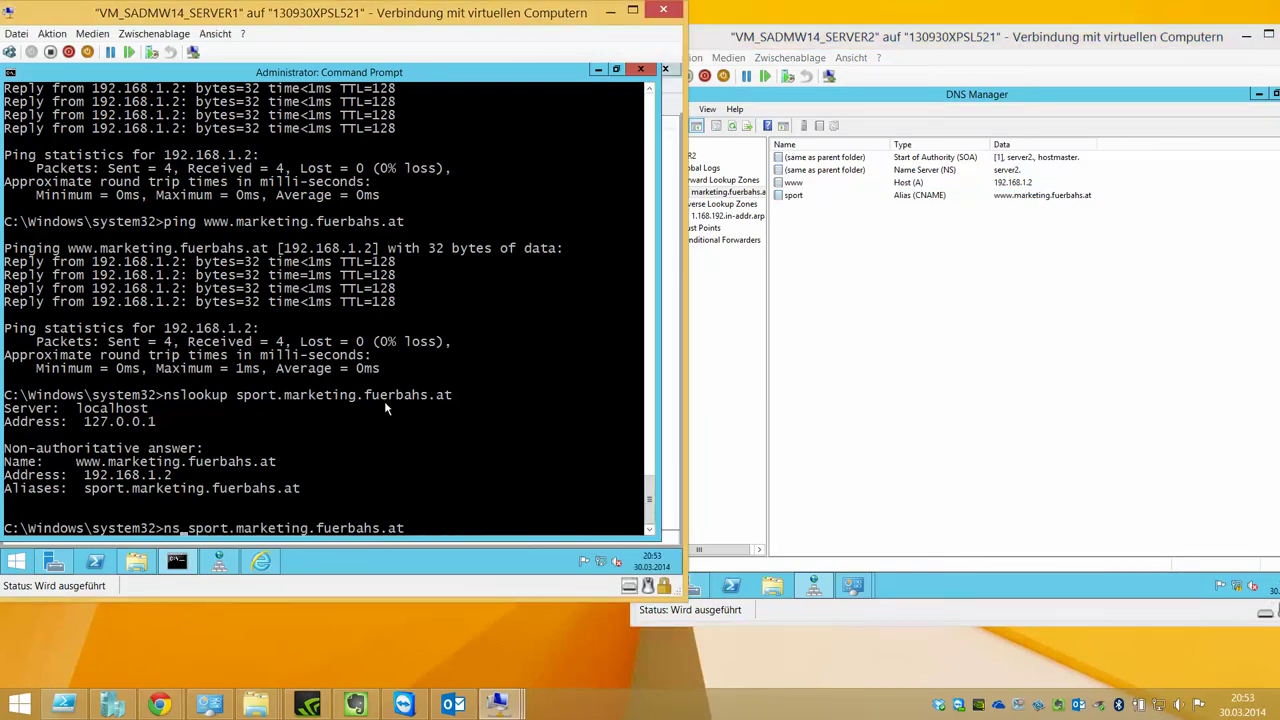
{"action": "type", "text": "ping"}
{"action": "key", "text": "Return"}
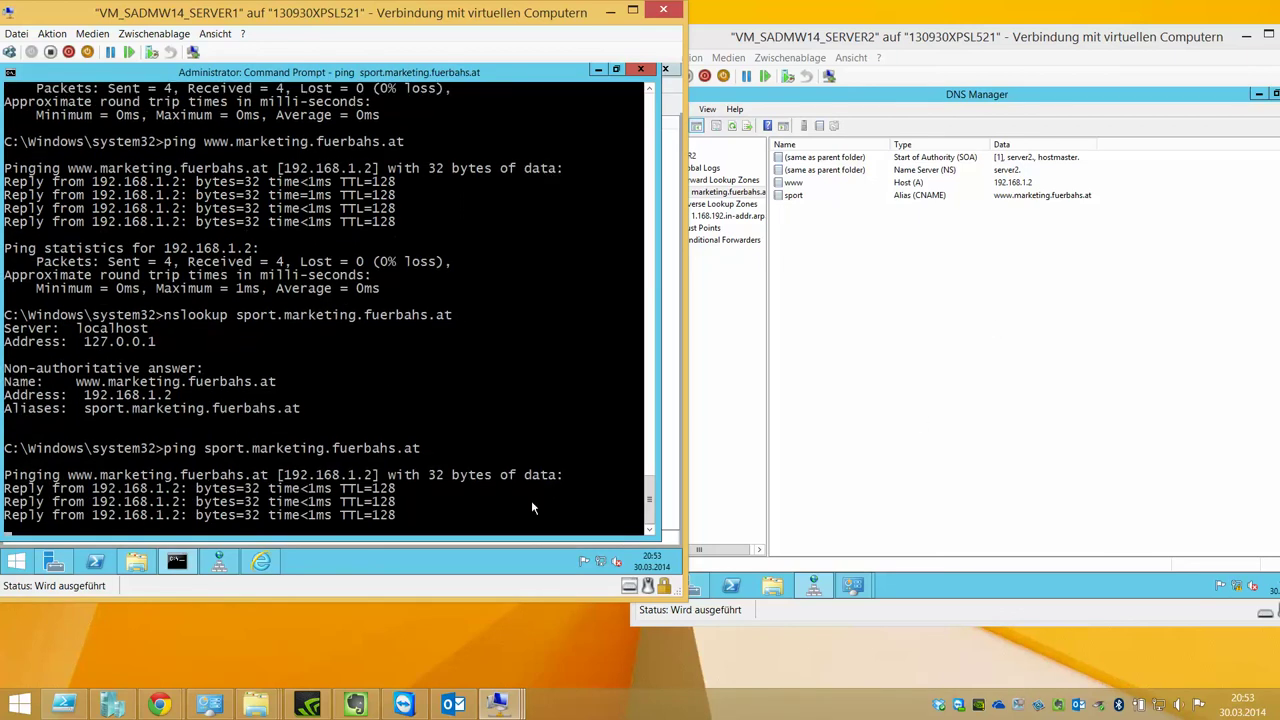
Switch to Hyper-V Manager, connect to VM_SADMW14_SERVER3, and open that server's network connections
{"action": "left_click", "coordinate": [112, 704]}
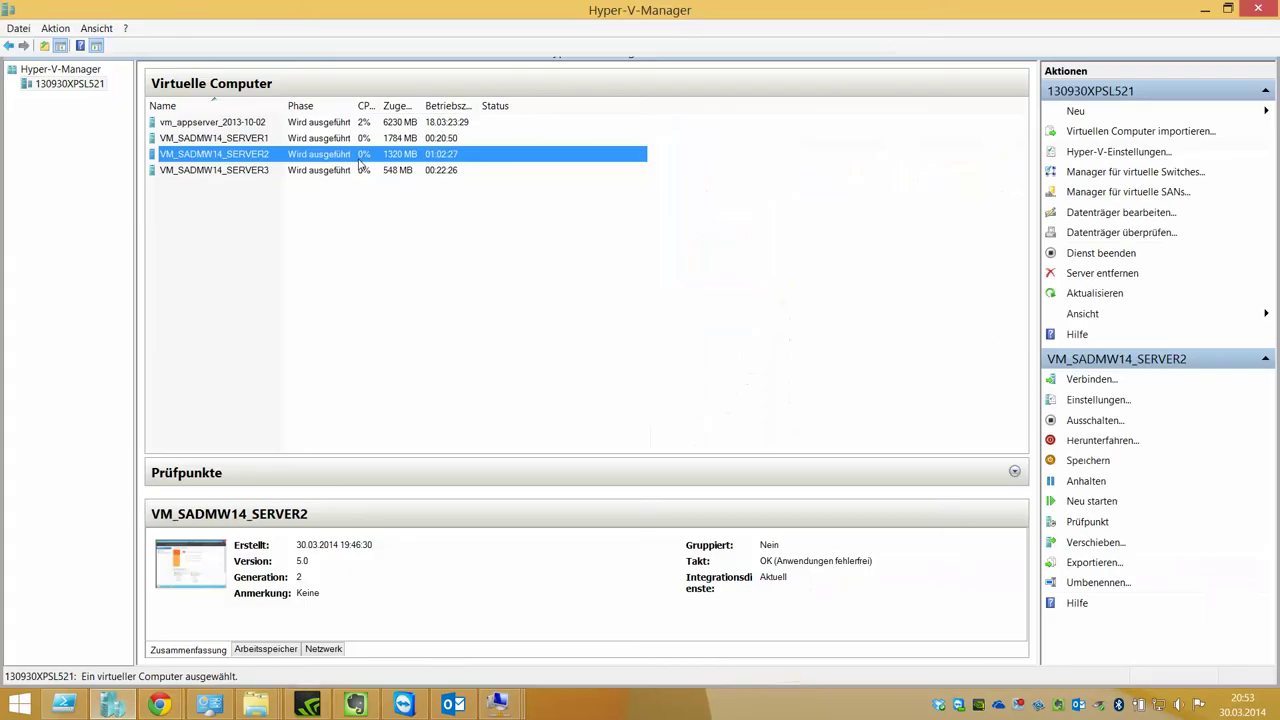
{"action": "double_click", "coordinate": [265, 172]}
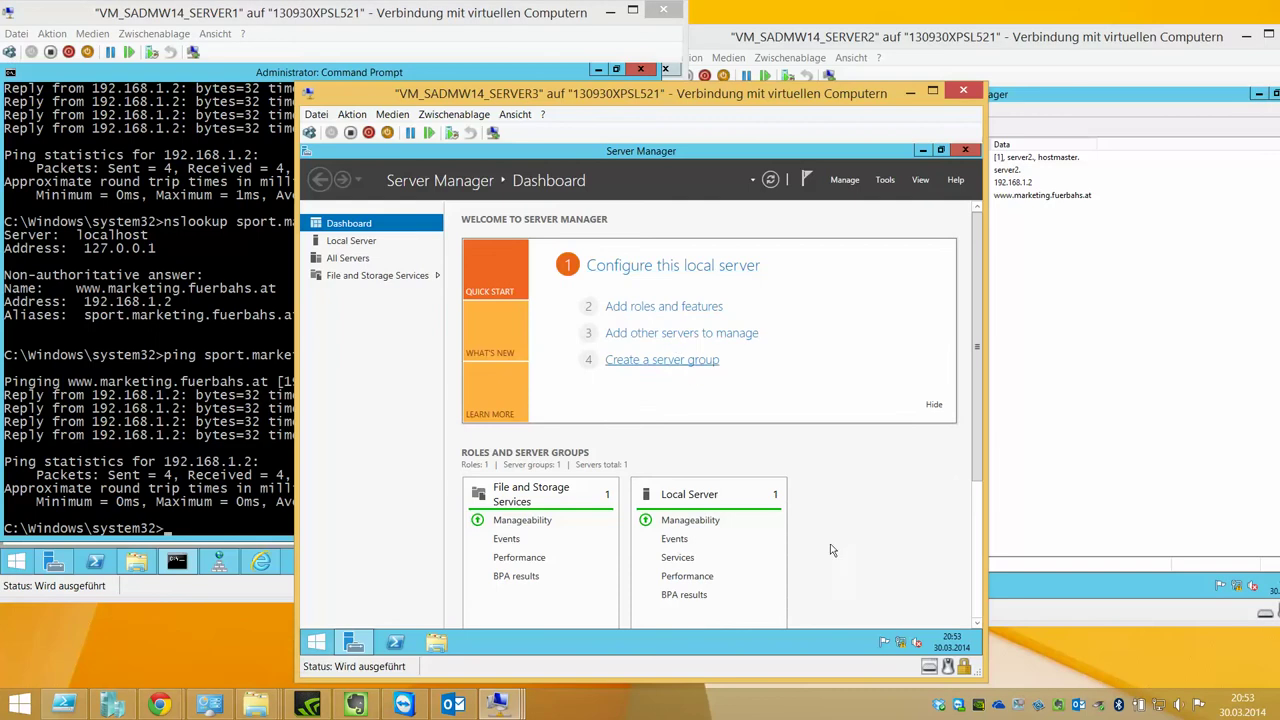
{"action": "right_click", "coordinate": [901, 642]}
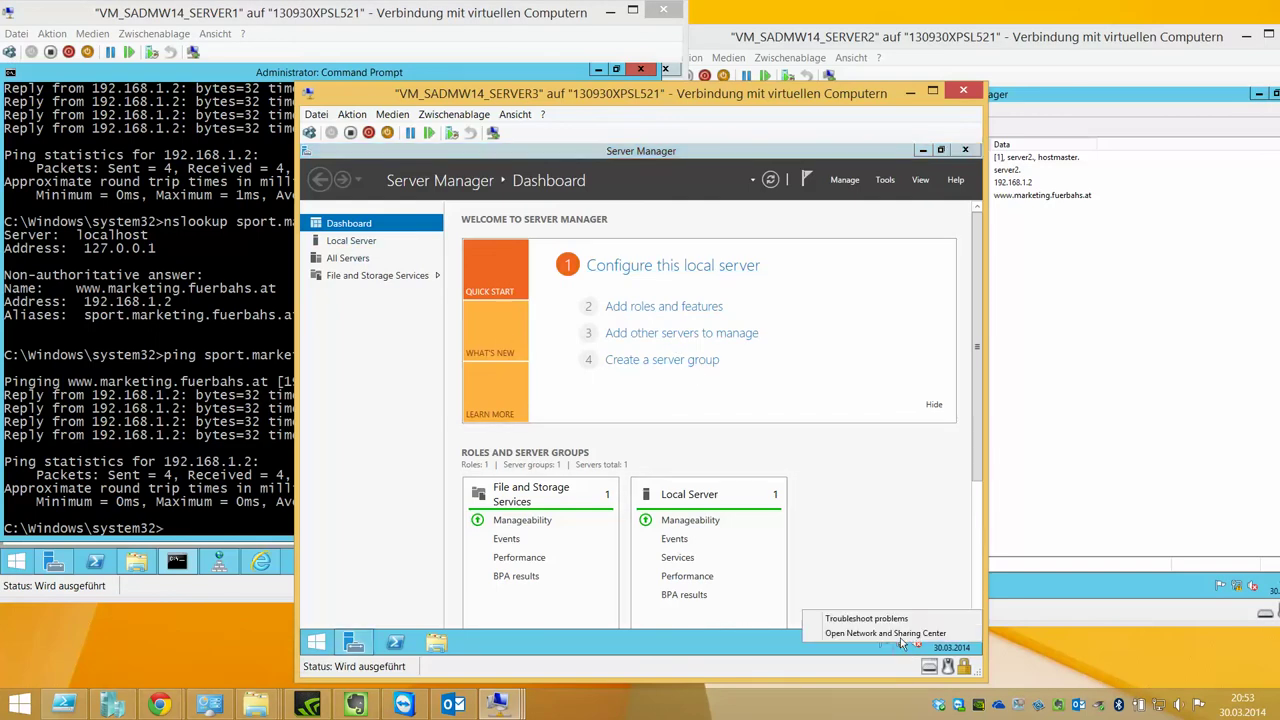
{"action": "left_click", "coordinate": [899, 634]}
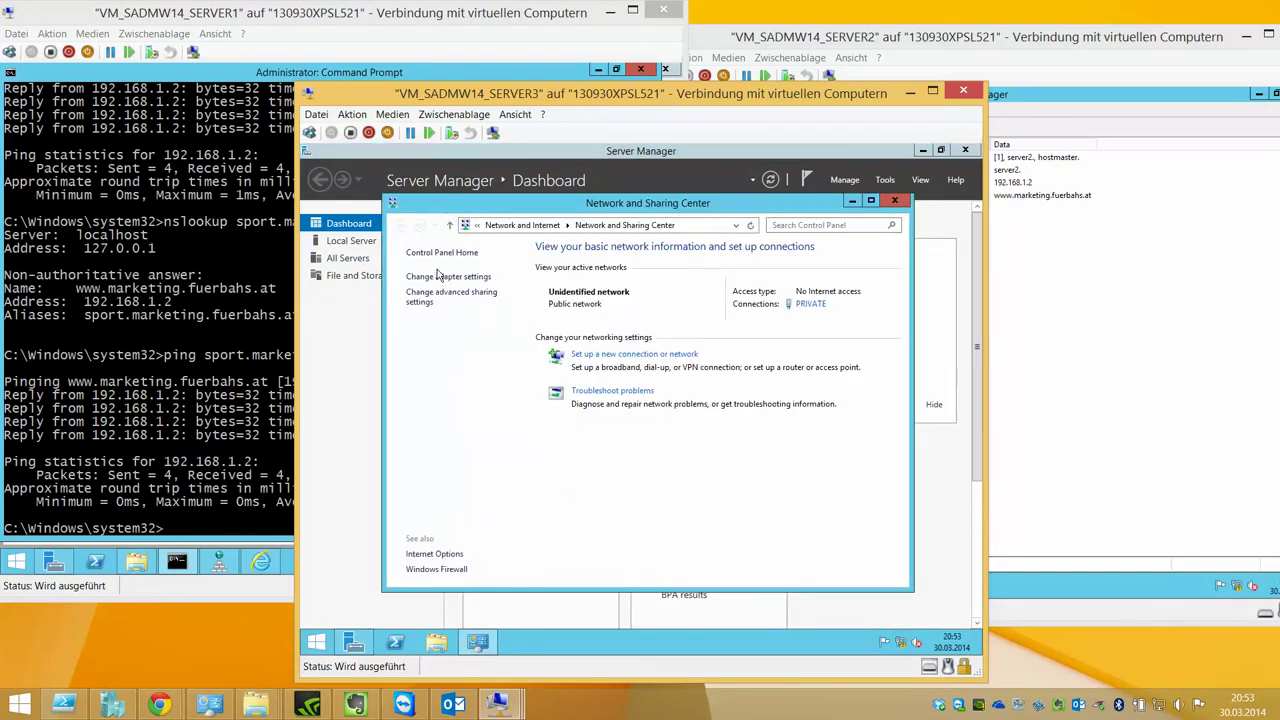
{"action": "left_click", "coordinate": [437, 276]}
Examine the IPv4 address and DNS server settings of SERVER3's PRIVATE connection, and close them without changes
{"action": "right_click", "coordinate": [492, 295]}
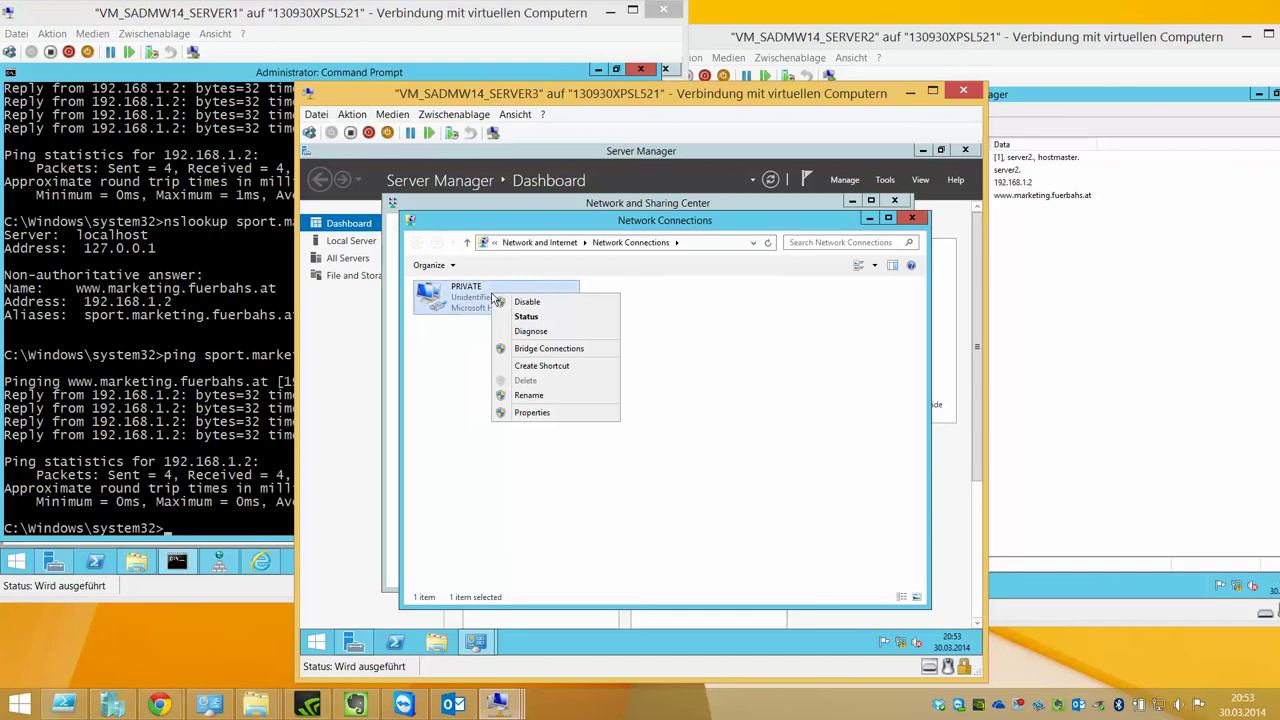
{"action": "left_click", "coordinate": [532, 412]}
{"action": "double_click", "coordinate": [622, 518]}
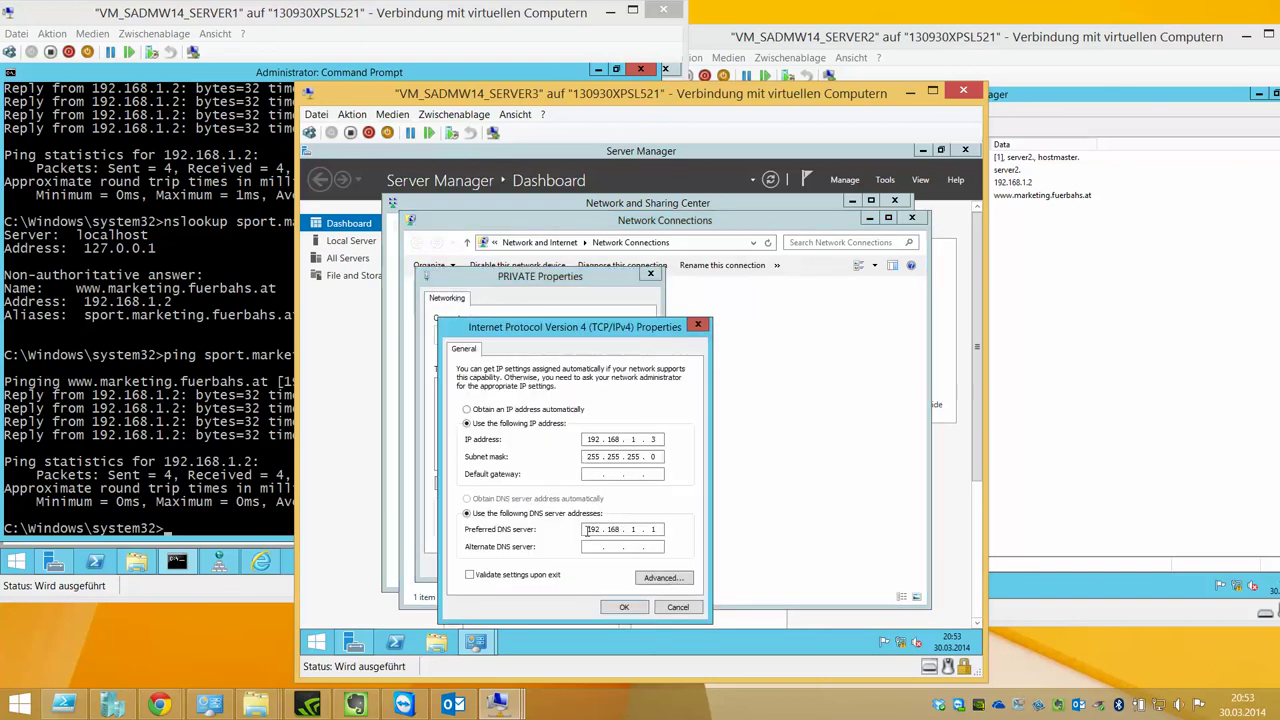
{"action": "left_click", "coordinate": [678, 607]}
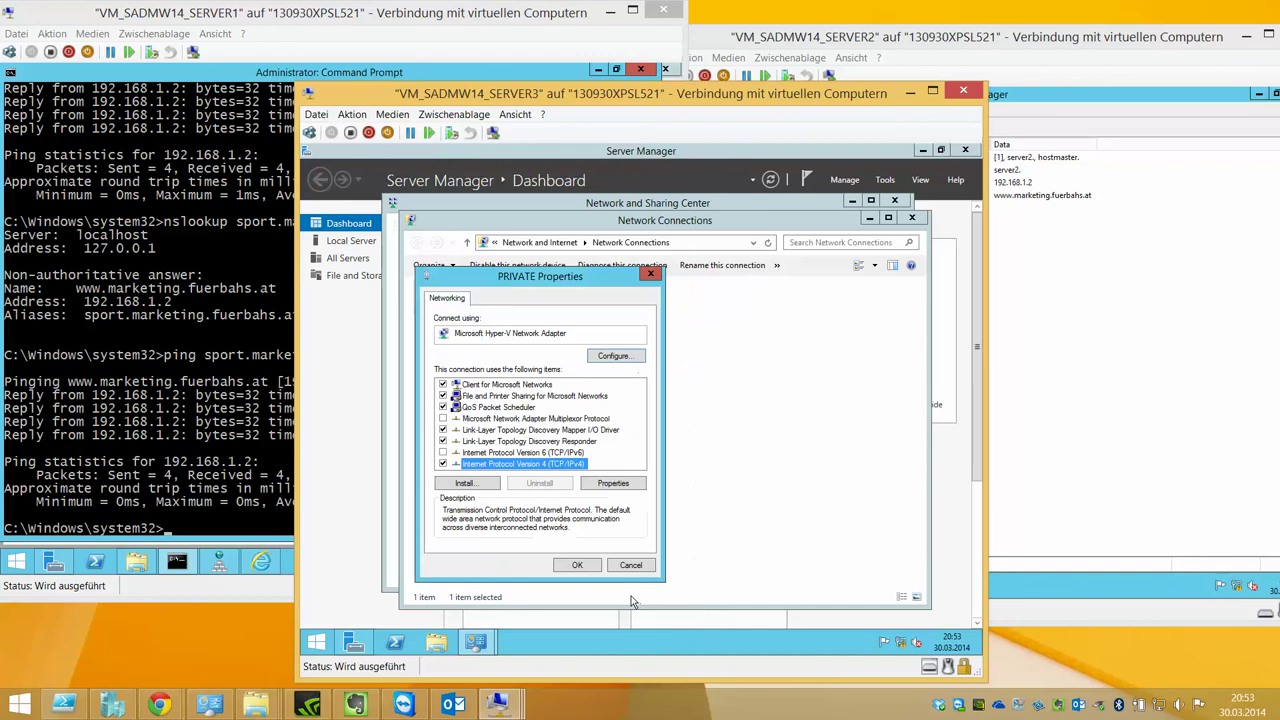
Close SERVER3's connection properties and add host werbung with IP 192.168.1.3 and a PTR record to SERVER2's marketing.fuerbahs.at zone
{"action": "left_click", "coordinate": [632, 580]}
{"action": "left_click", "coordinate": [911, 93]}
{"action": "right_click", "coordinate": [830, 222]}
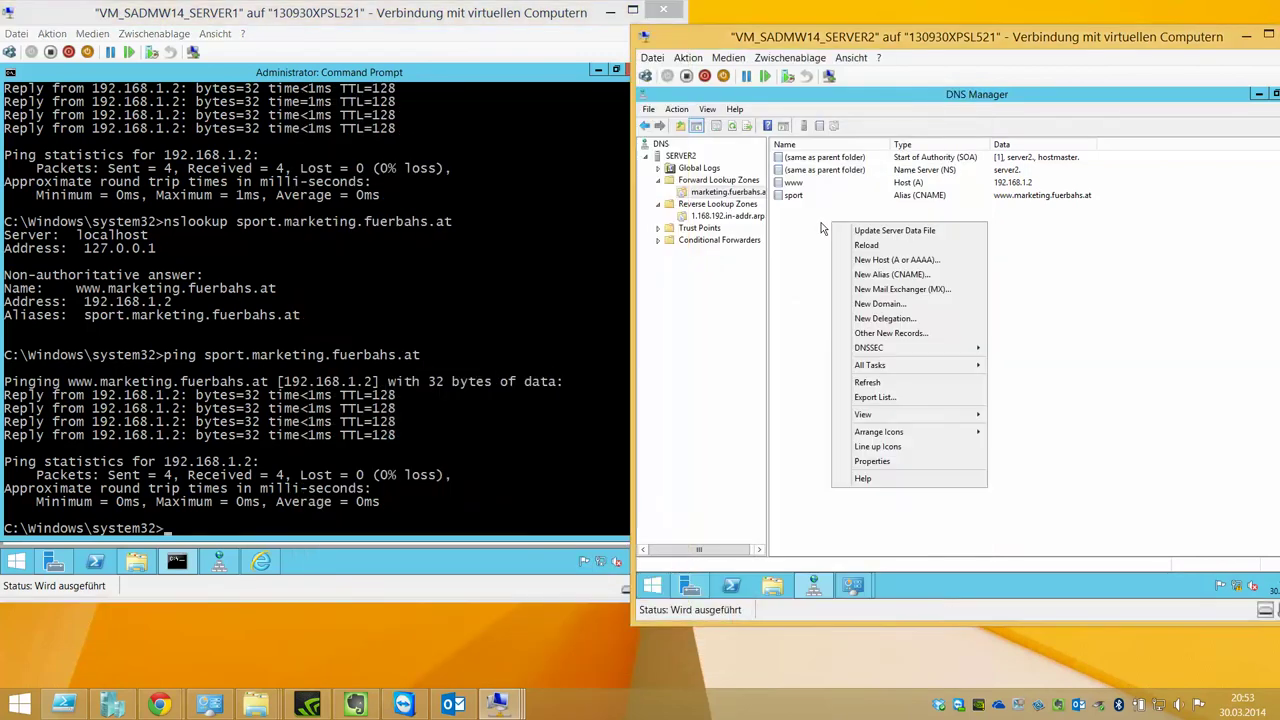
{"action": "left_click", "coordinate": [880, 259]}
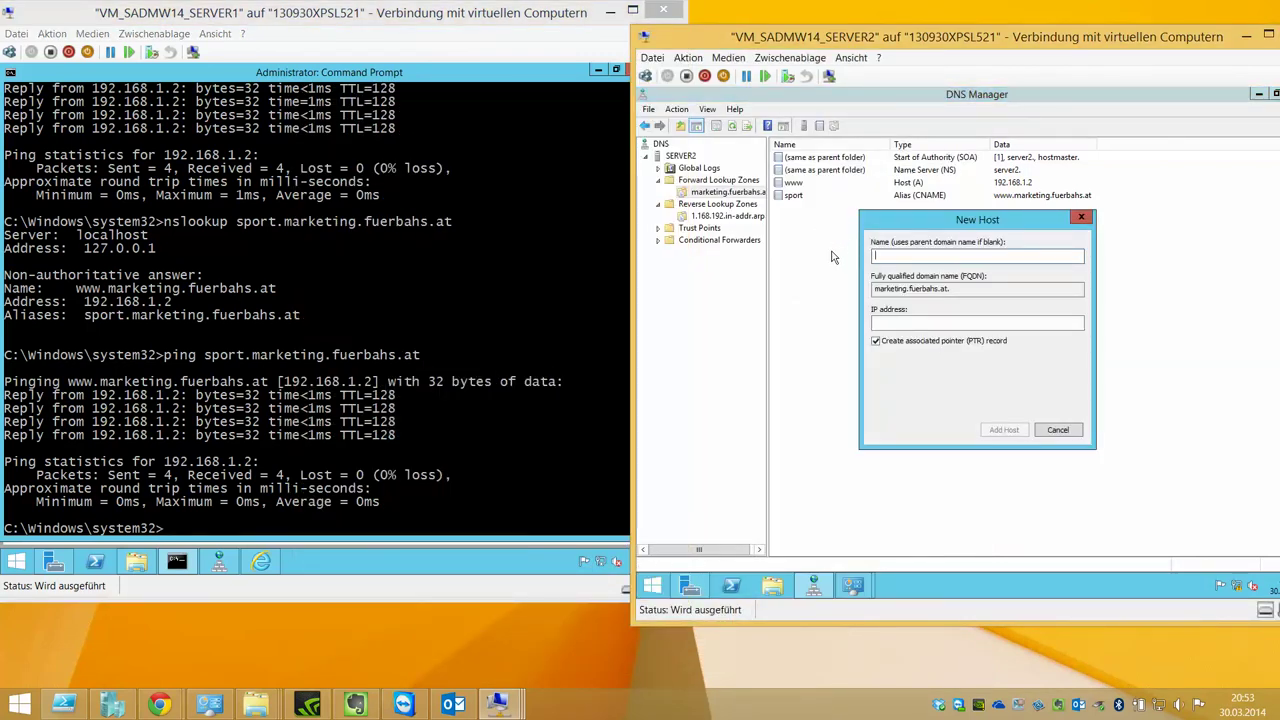
{"action": "type", "text": "we"}
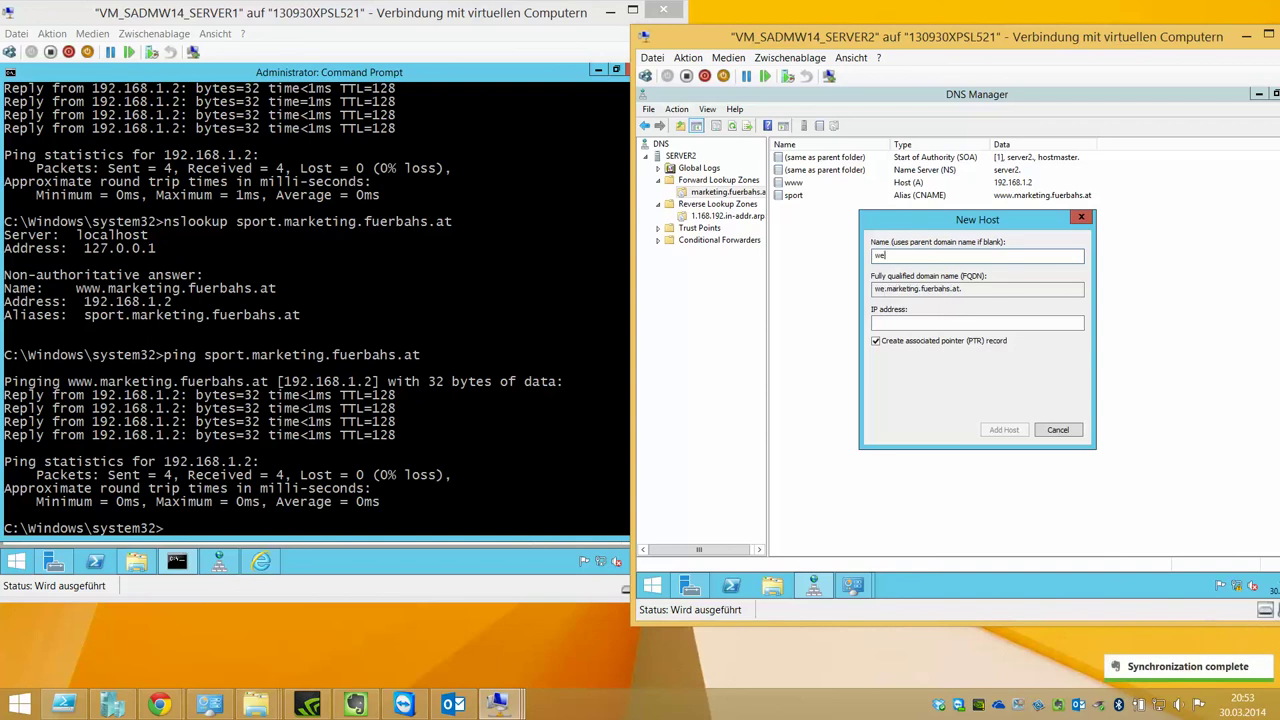
{"action": "type", "text": "rbung"}
{"action": "key", "text": "Tab"}
{"action": "key", "text": "Tab"}
{"action": "type", "text": "192.168."}
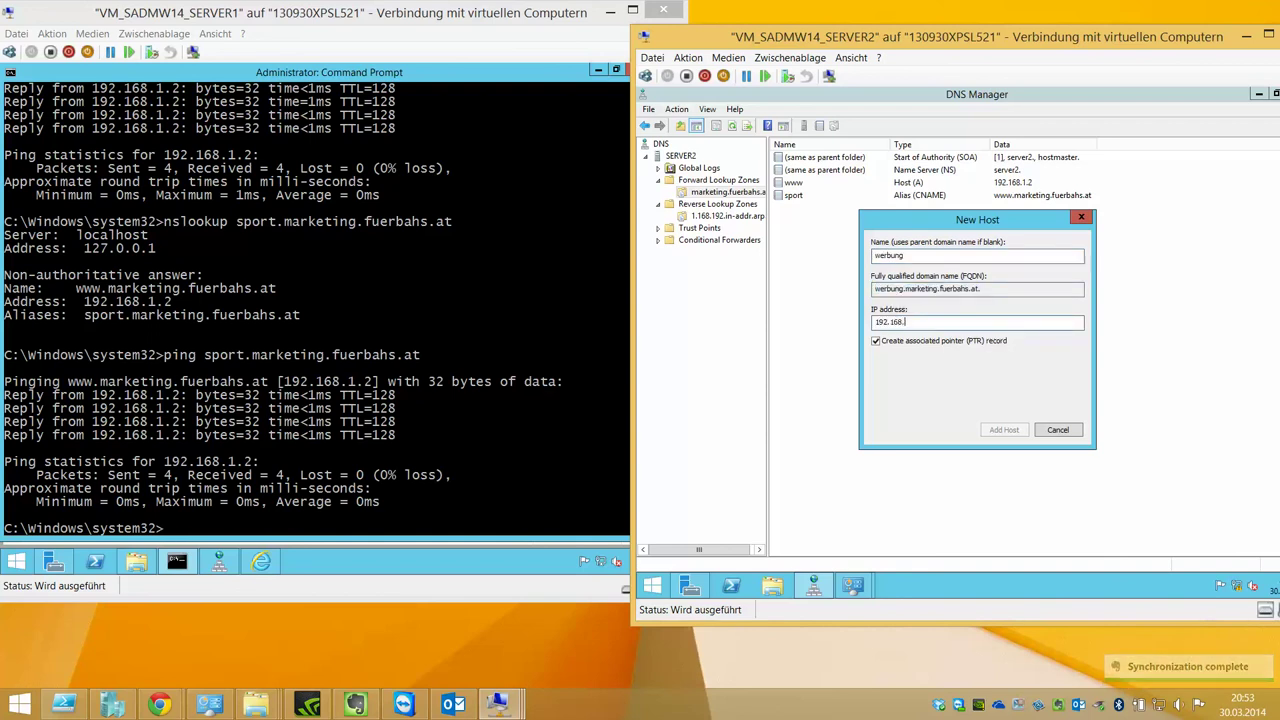
{"action": "type", "text": "1.3"}
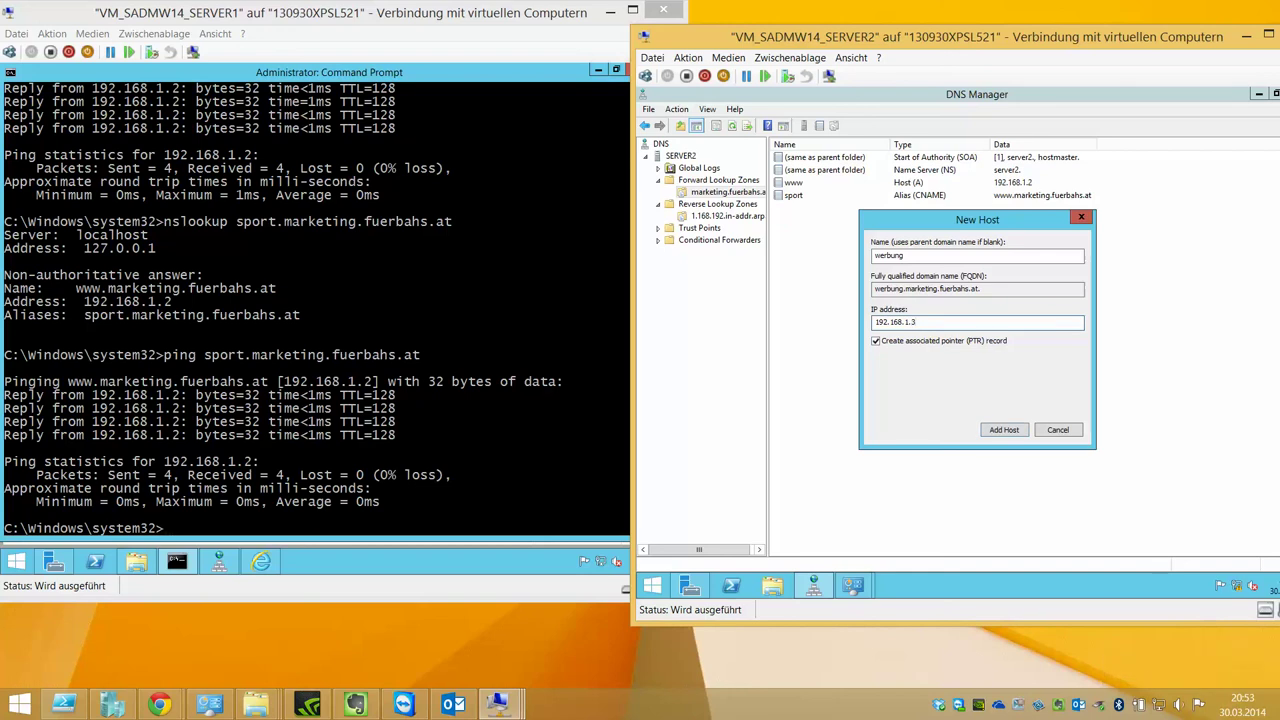
{"action": "left_click", "coordinate": [1002, 431]}
{"action": "left_click", "coordinate": [1087, 396]}
{"action": "left_click", "coordinate": [1058, 430]}
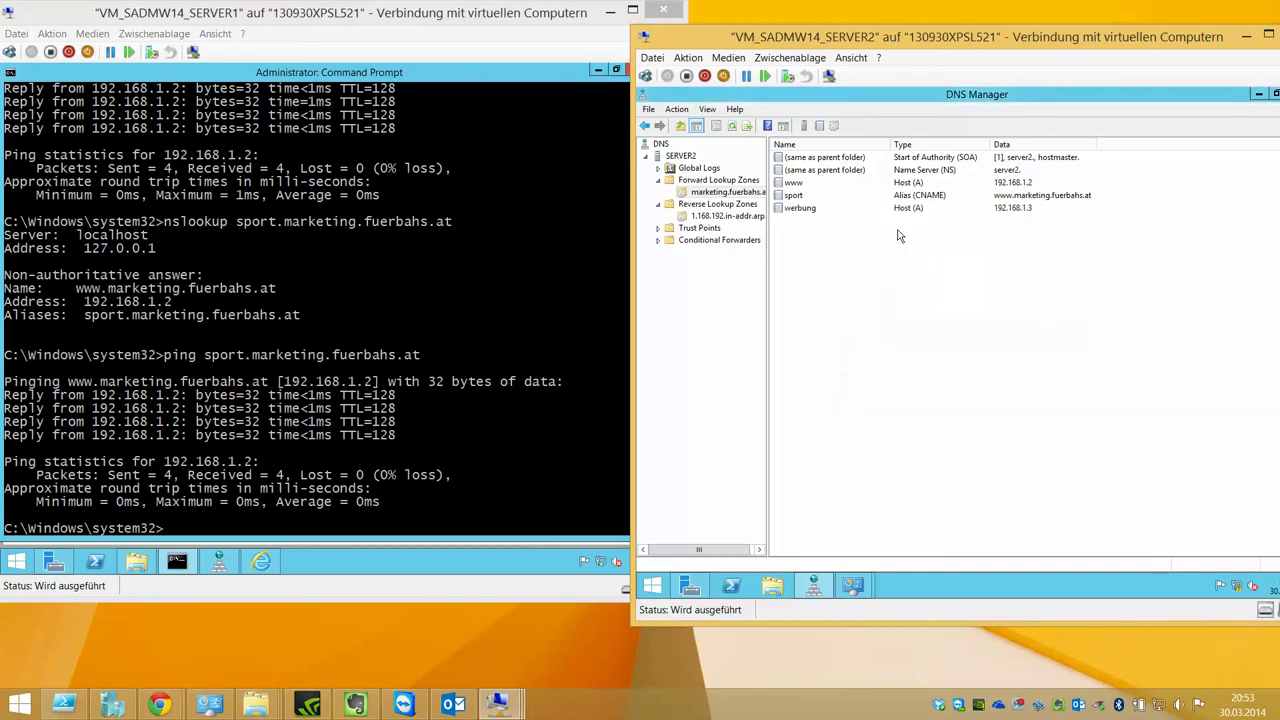
Ping werbung.marketing.fuerbahs.at from the command prompt on SERVER1
{"action": "left_click", "coordinate": [404, 322]}
{"action": "type", "text": "ping"}
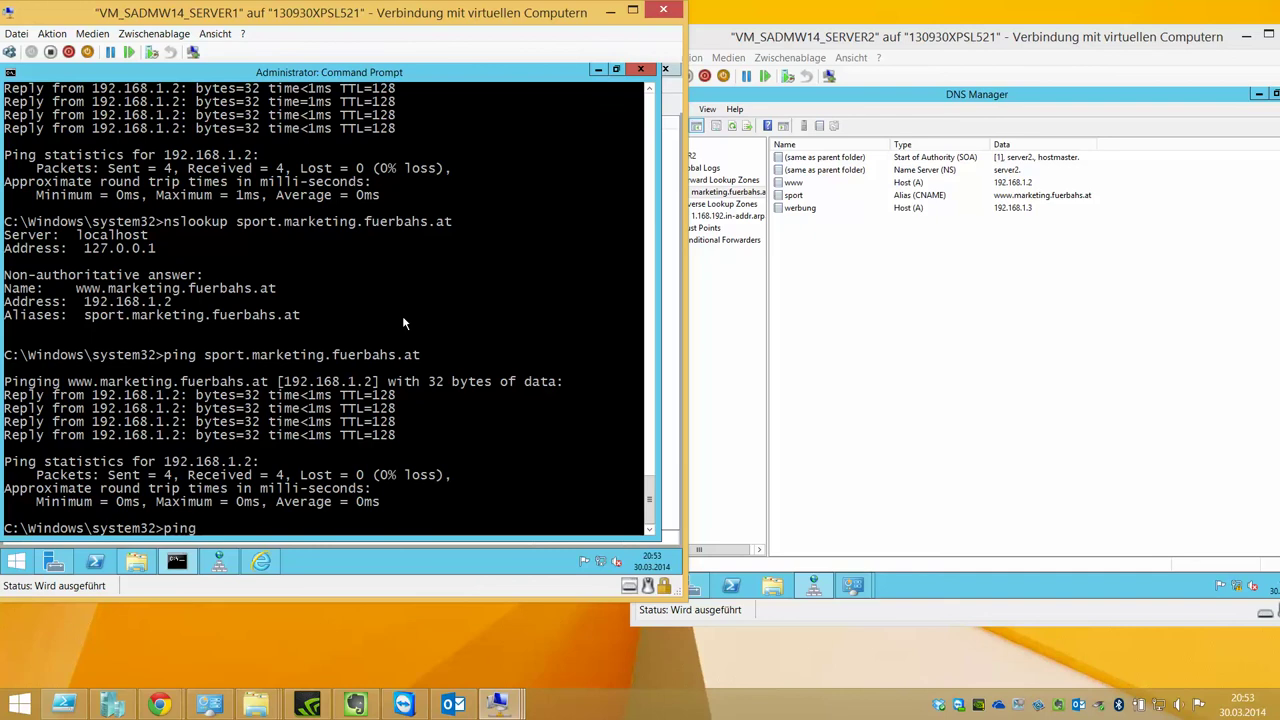
{"action": "type", "text": " werbung."}
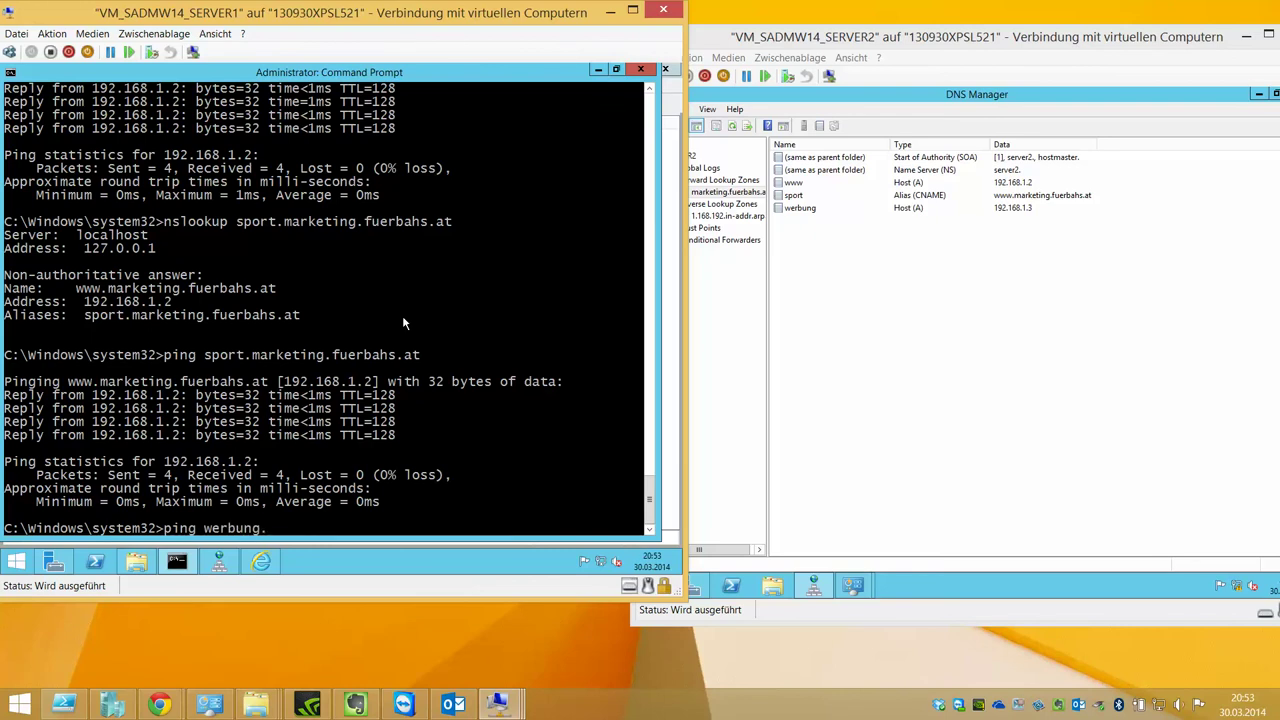
{"action": "type", "text": "mark"}
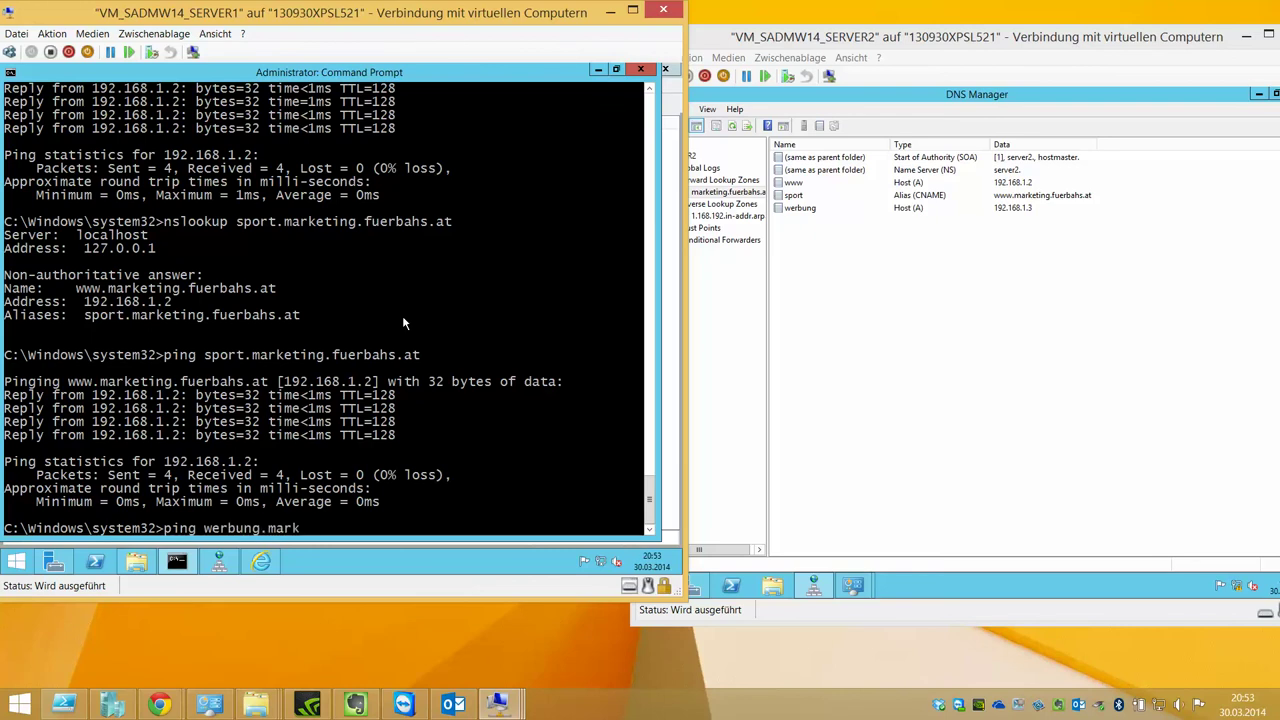
{"action": "type", "text": "eting.fuerbahs.at"}
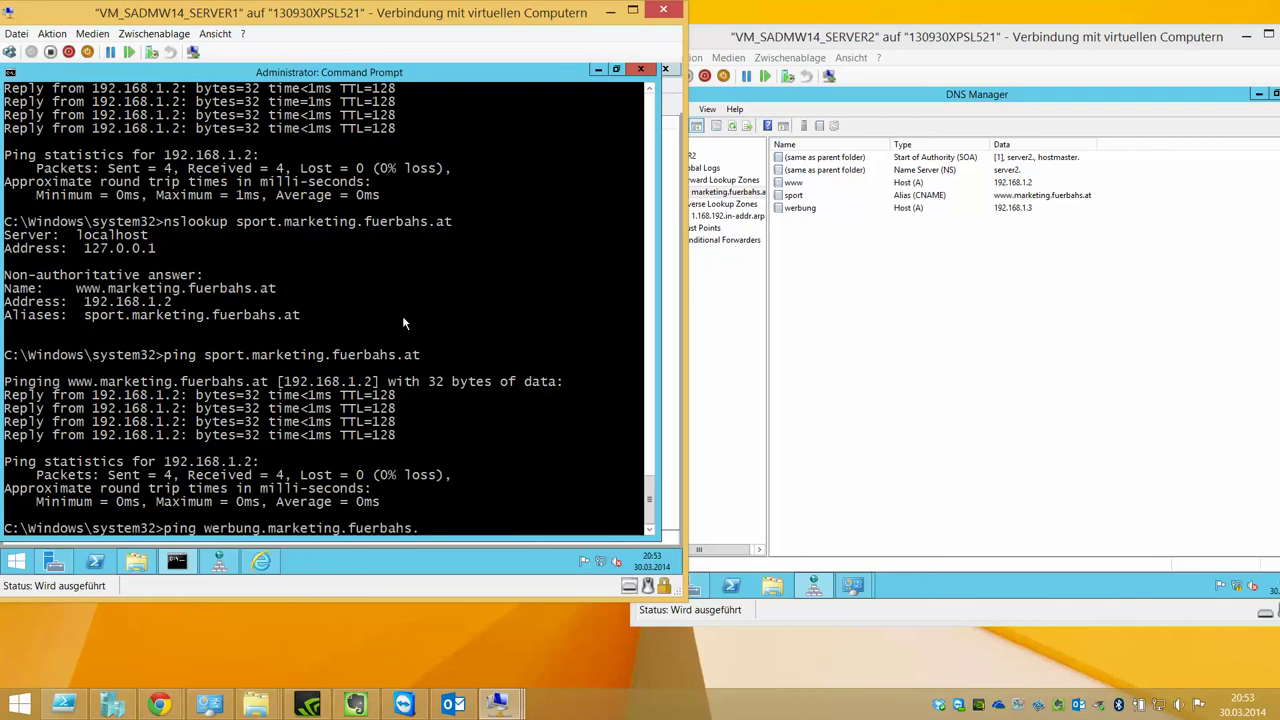
{"action": "key", "text": "Return"}
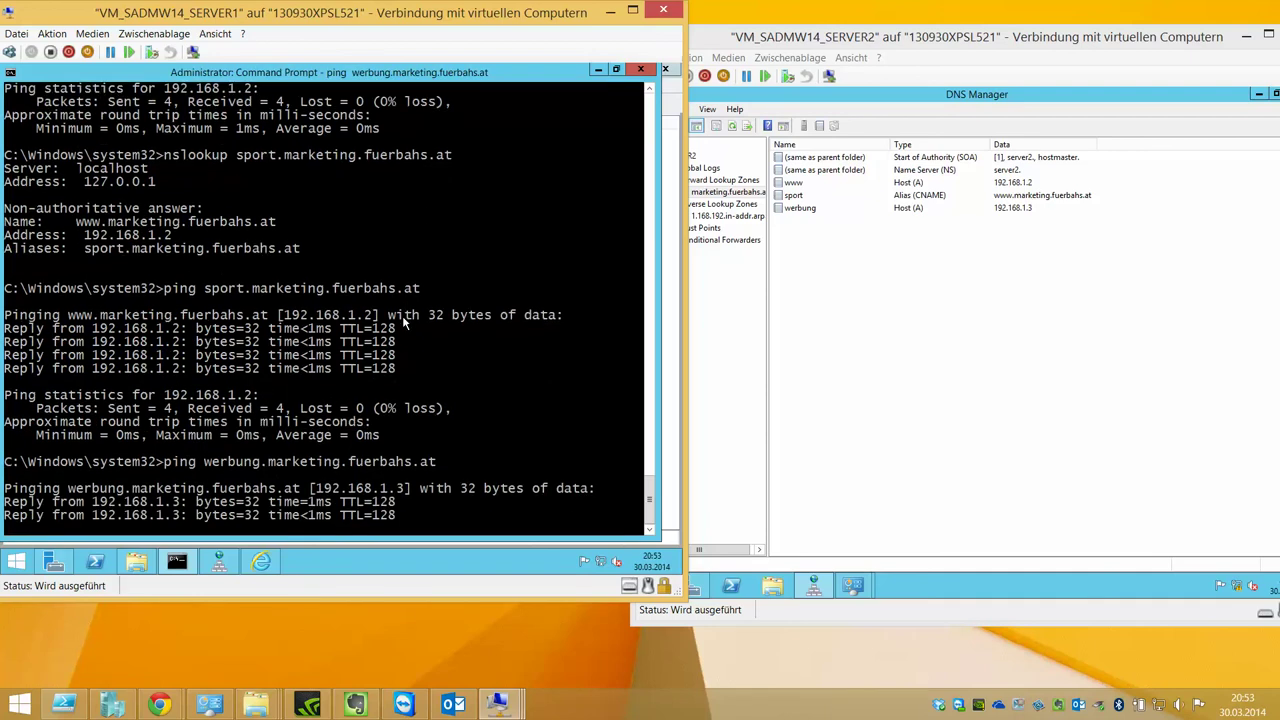
Turn the recalled ping command into an nslookup and run it for werbung.marketing.fuerbahs.at on SERVER1
{"action": "key", "text": "Up"}
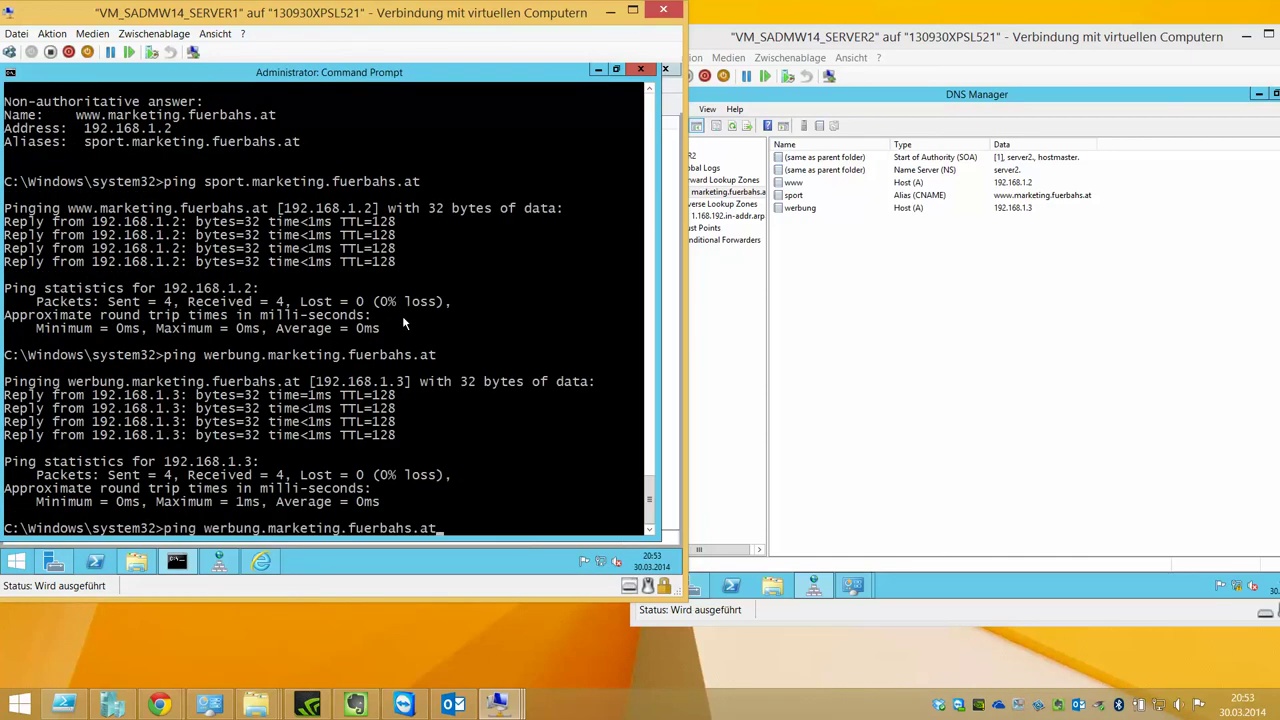
{"action": "key", "text": "Delete"}
{"action": "key", "text": "Delete"}
{"action": "key", "text": "Delete"}
{"action": "key", "text": "Delete"}
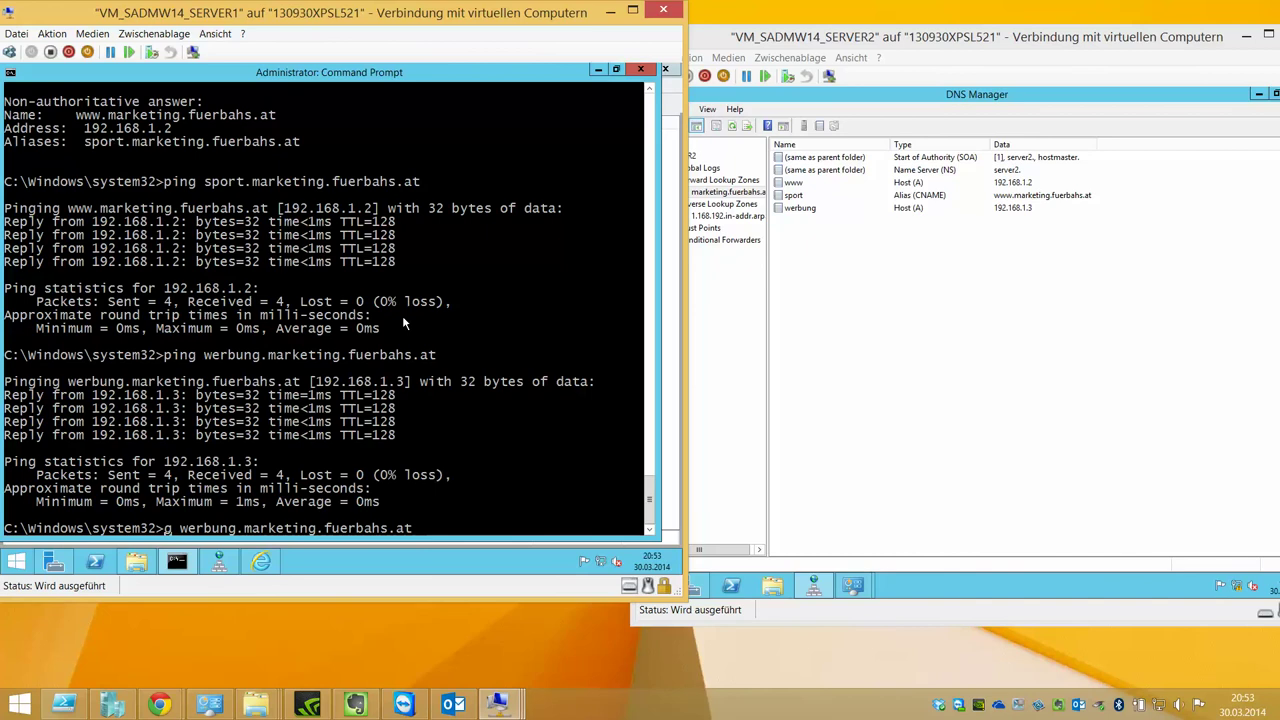
{"action": "type", "text": "nslookup"}
{"action": "key", "text": "Return"}
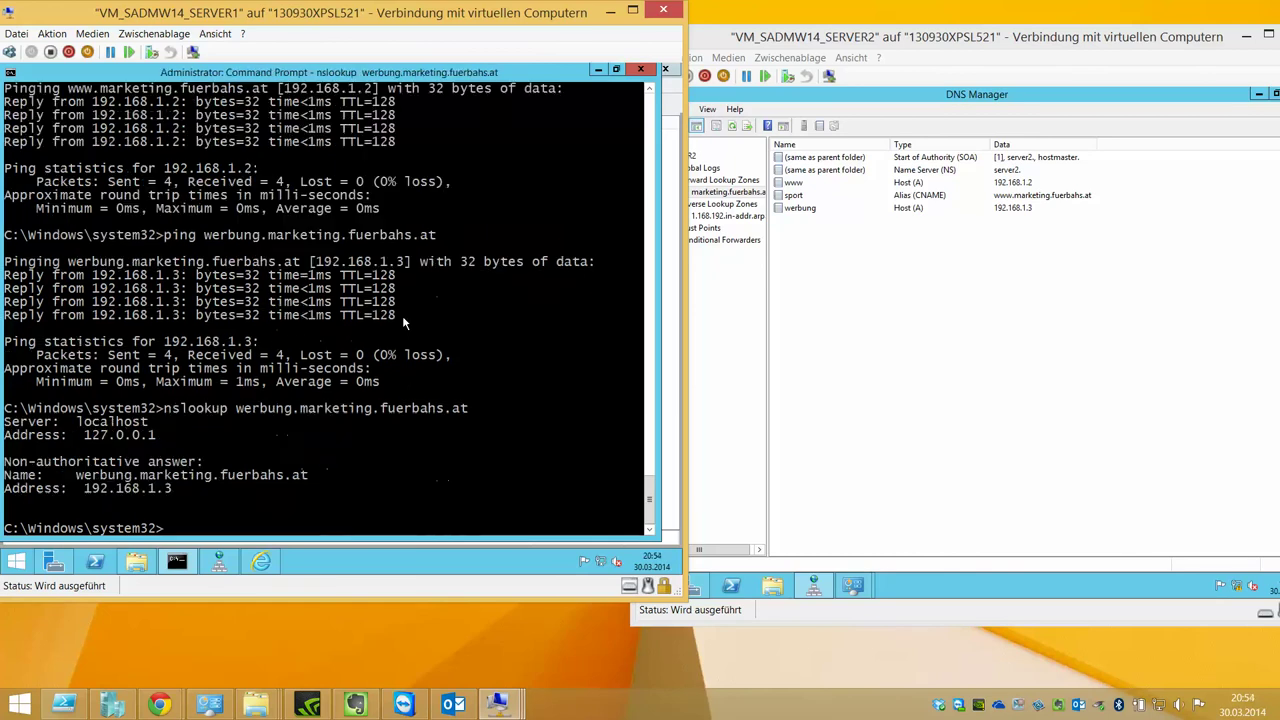
Discard the recalled command and run a reverse nslookup of 192.168.1.3 on SERVER1
{"action": "key", "text": "Up"}
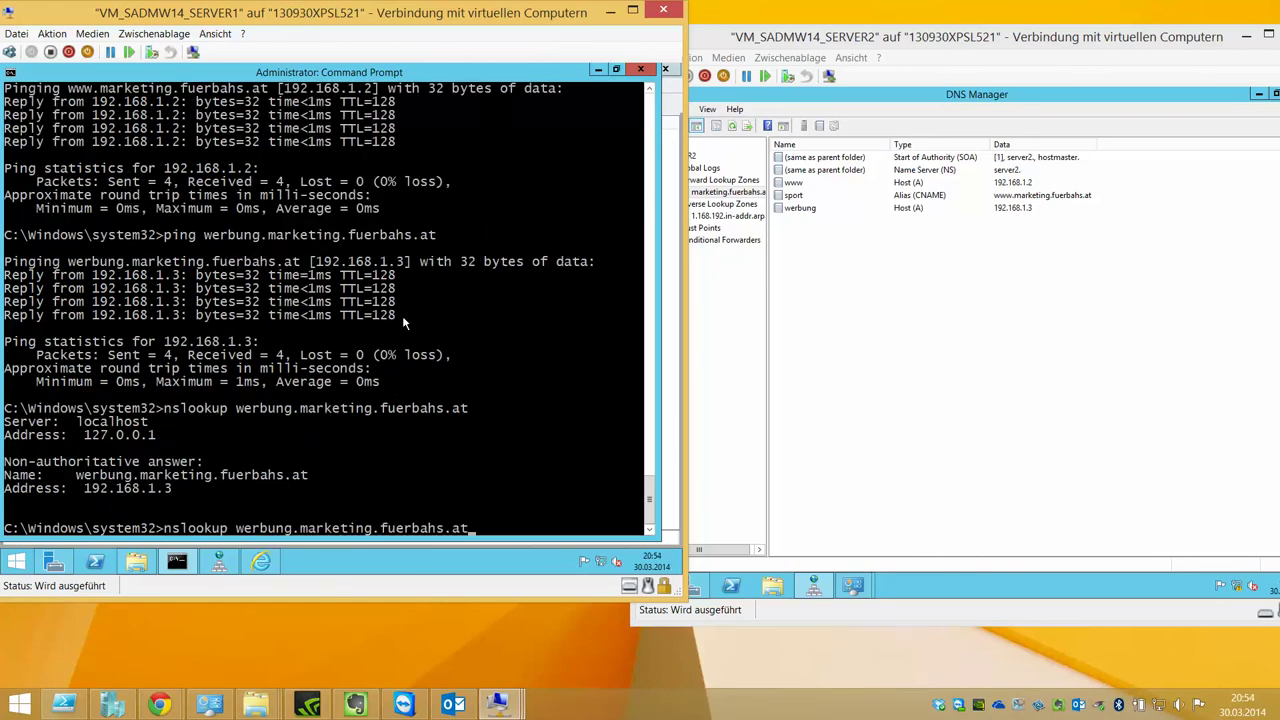
{"action": "key", "text": "Escape"}
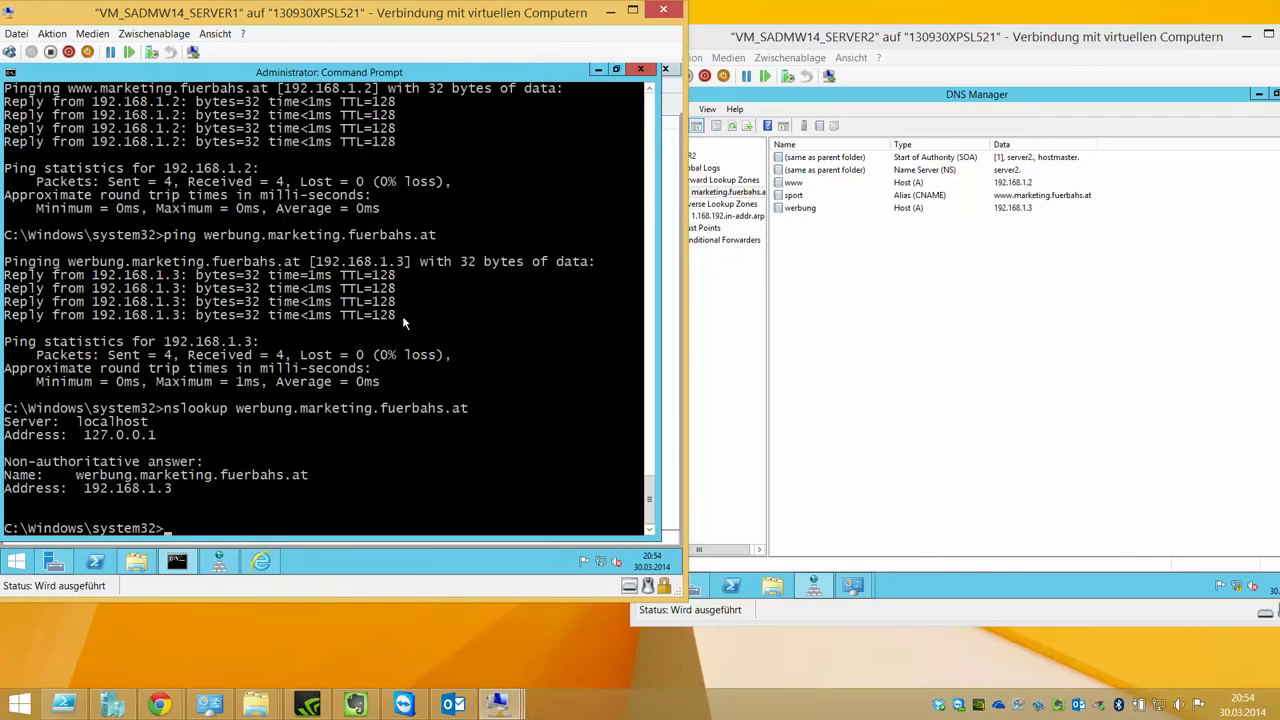
{"action": "type", "text": "nslookup 192.168"}
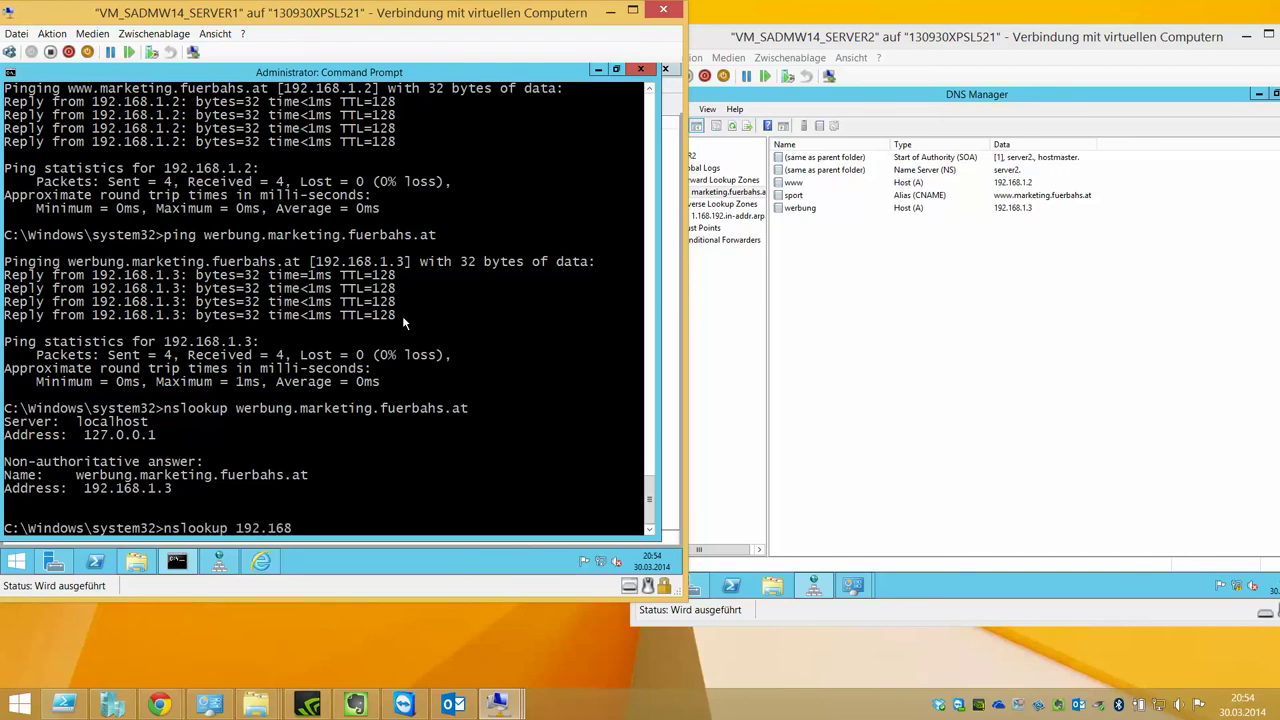
{"action": "type", "text": ".1.3"}
{"action": "key", "text": "Return"}
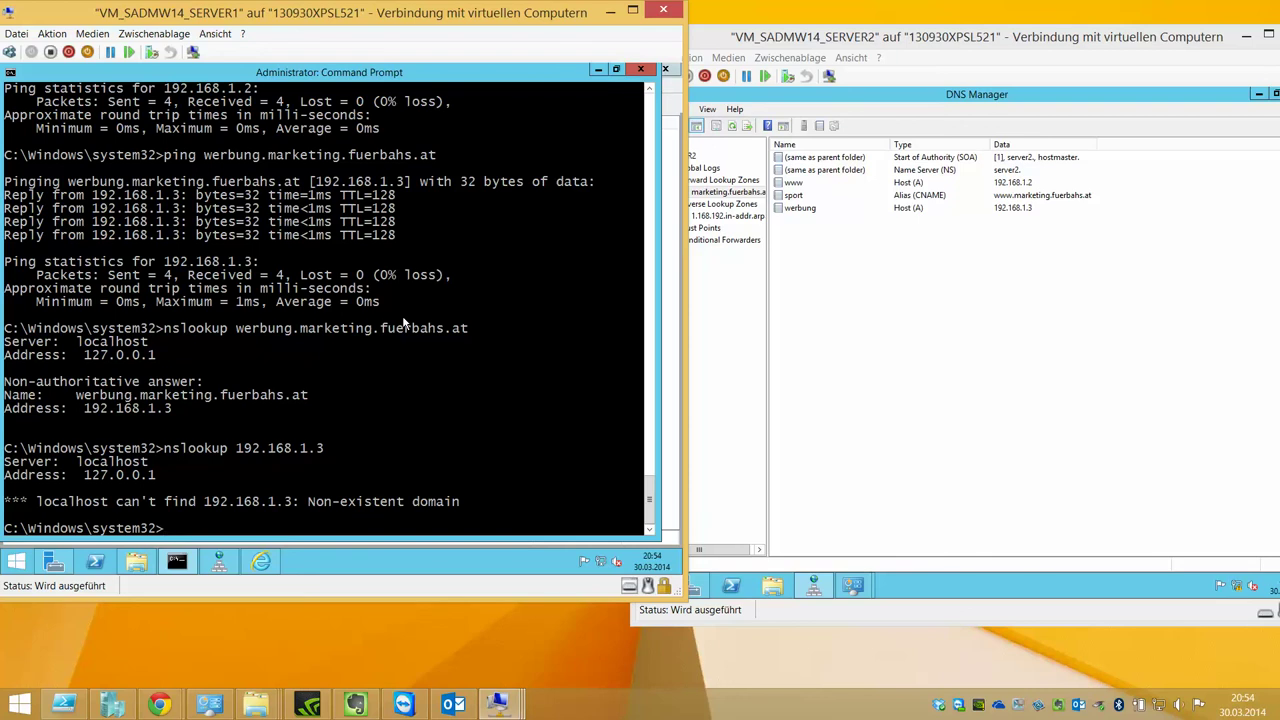
Check SERVER2's reverse lookup zone and the werbung host record's pointer update option, and close the record without changes
{"action": "left_click", "coordinate": [872, 289]}
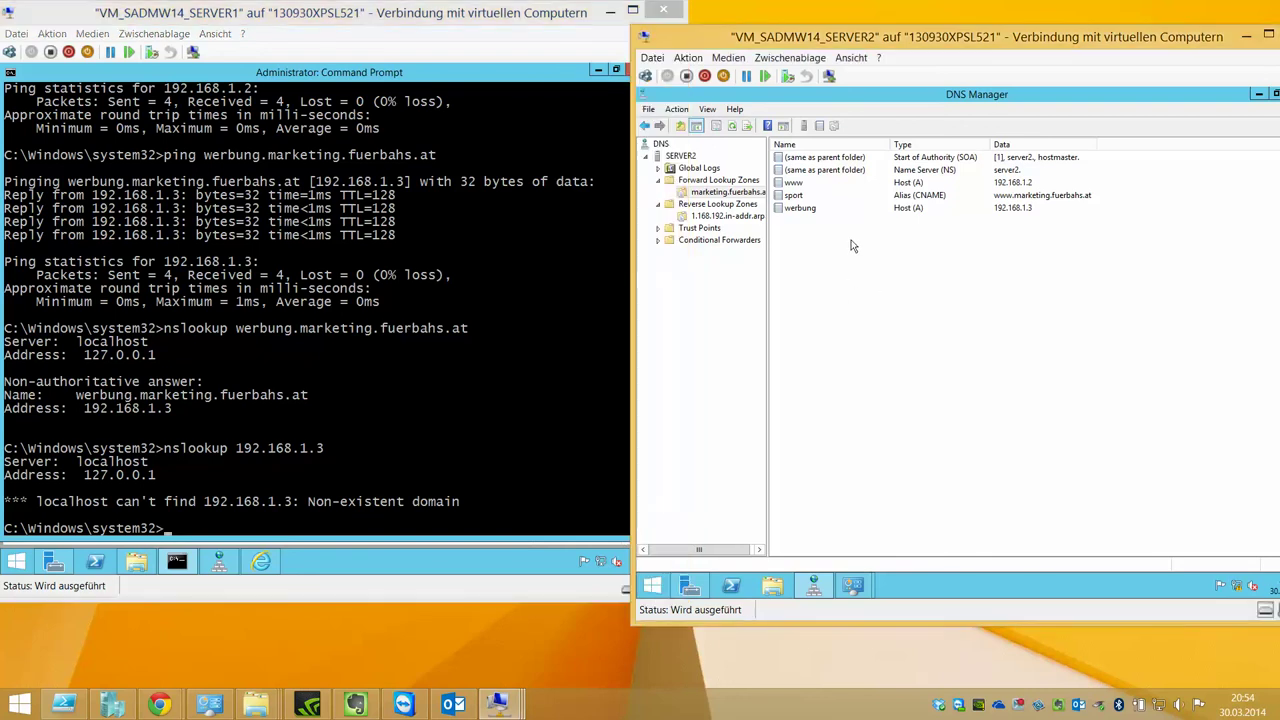
{"action": "left_click", "coordinate": [755, 222]}
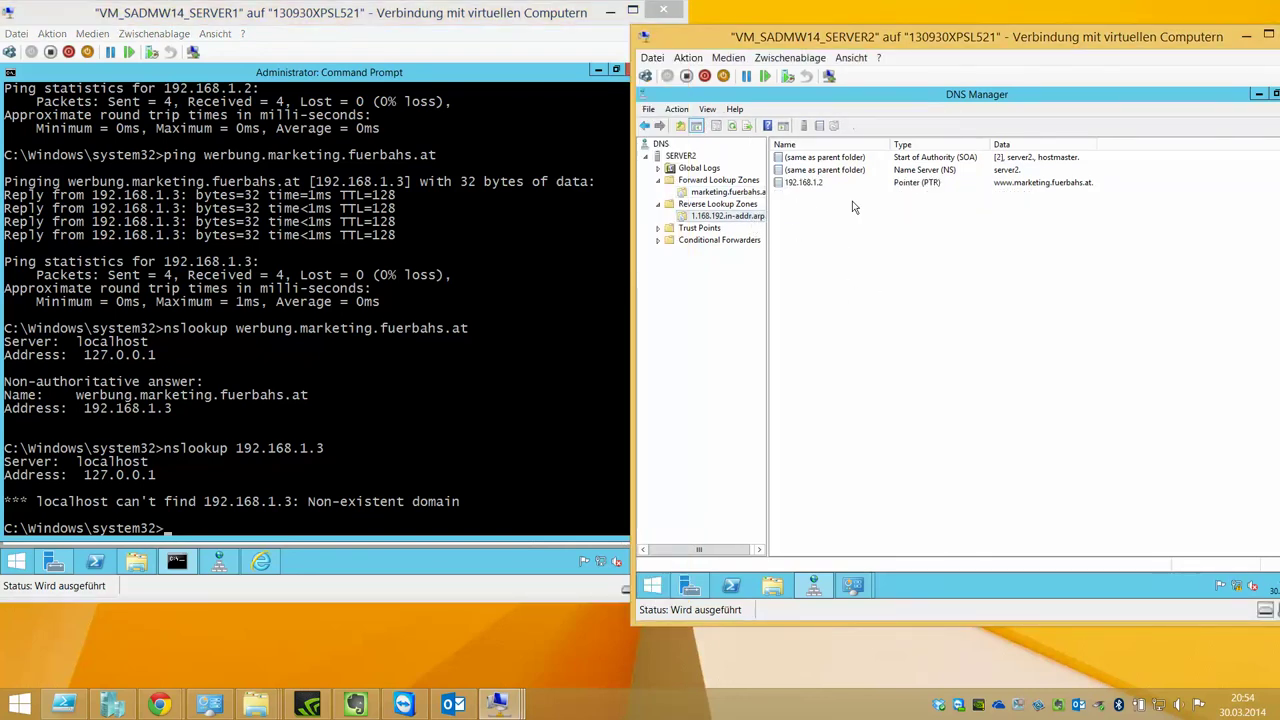
{"action": "right_click", "coordinate": [853, 201]}
{"action": "left_click", "coordinate": [729, 192]}
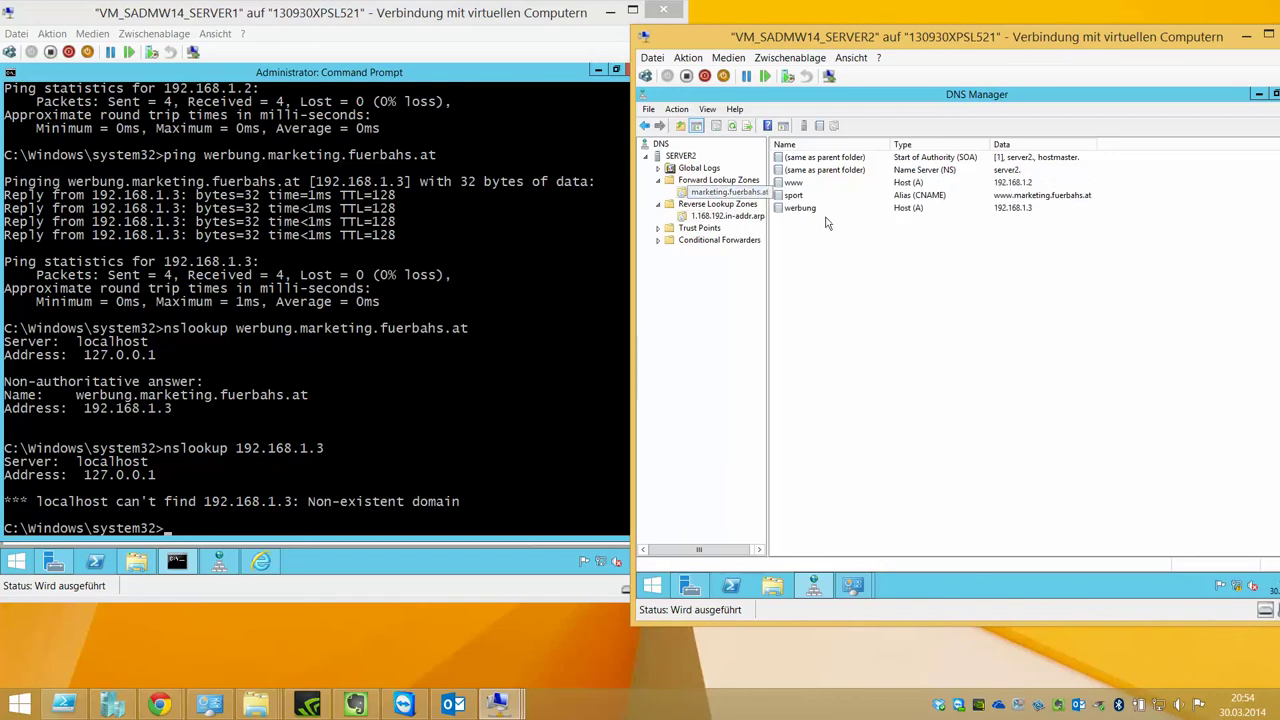
{"action": "double_click", "coordinate": [824, 210]}
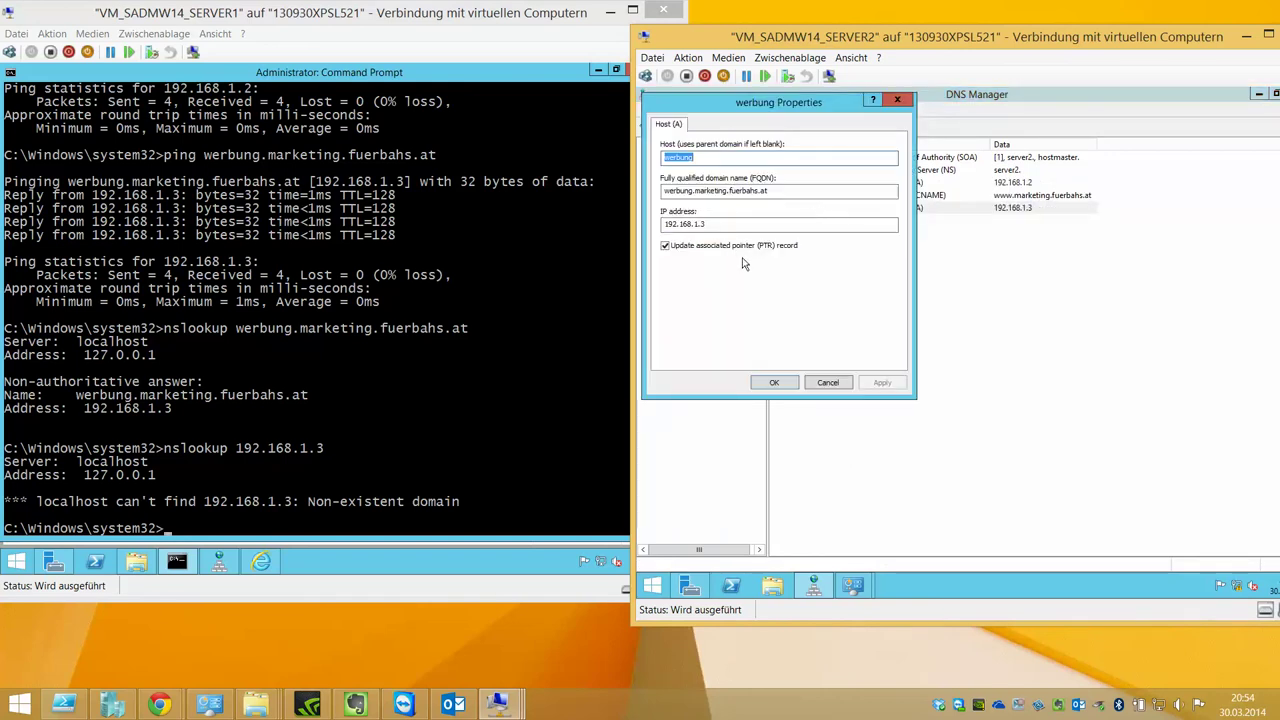
{"action": "left_click", "coordinate": [826, 382]}
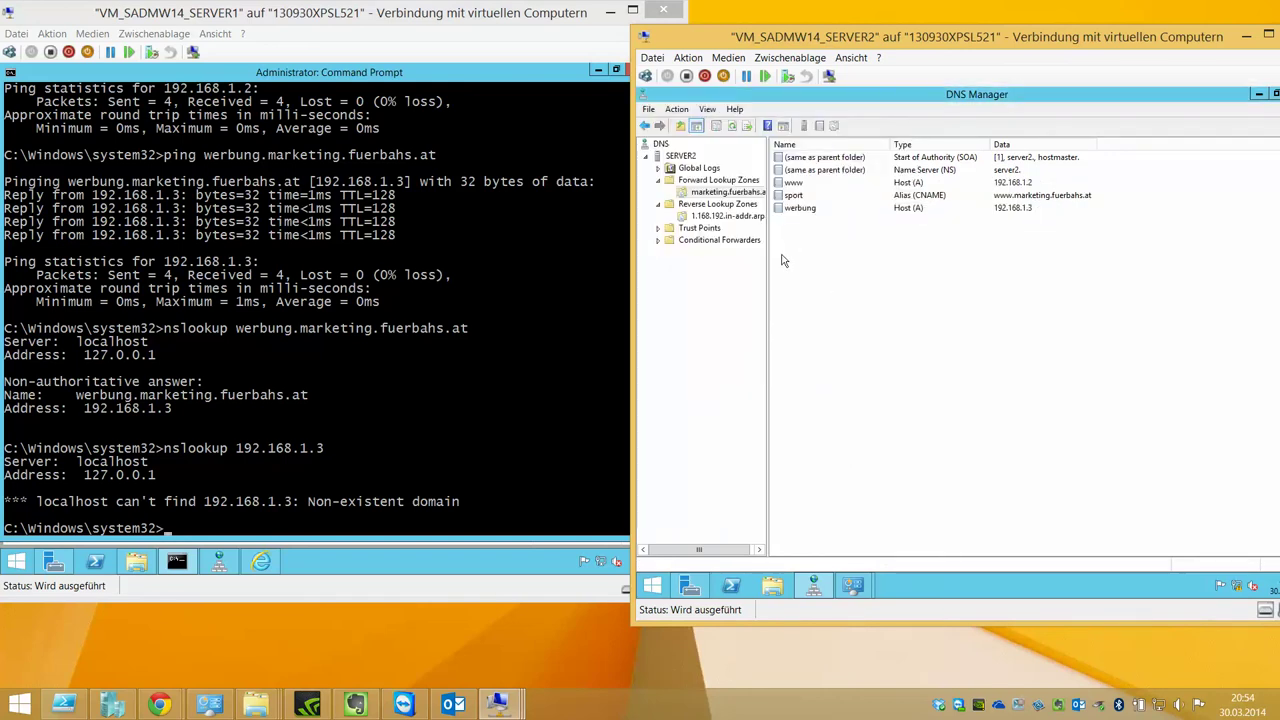
Refresh SERVER2's 1.168.192.in-addr.arpa zone, fit the Data column to its contents, and select the 192.168.1.3 pointer record
{"action": "left_click", "coordinate": [724, 216]}
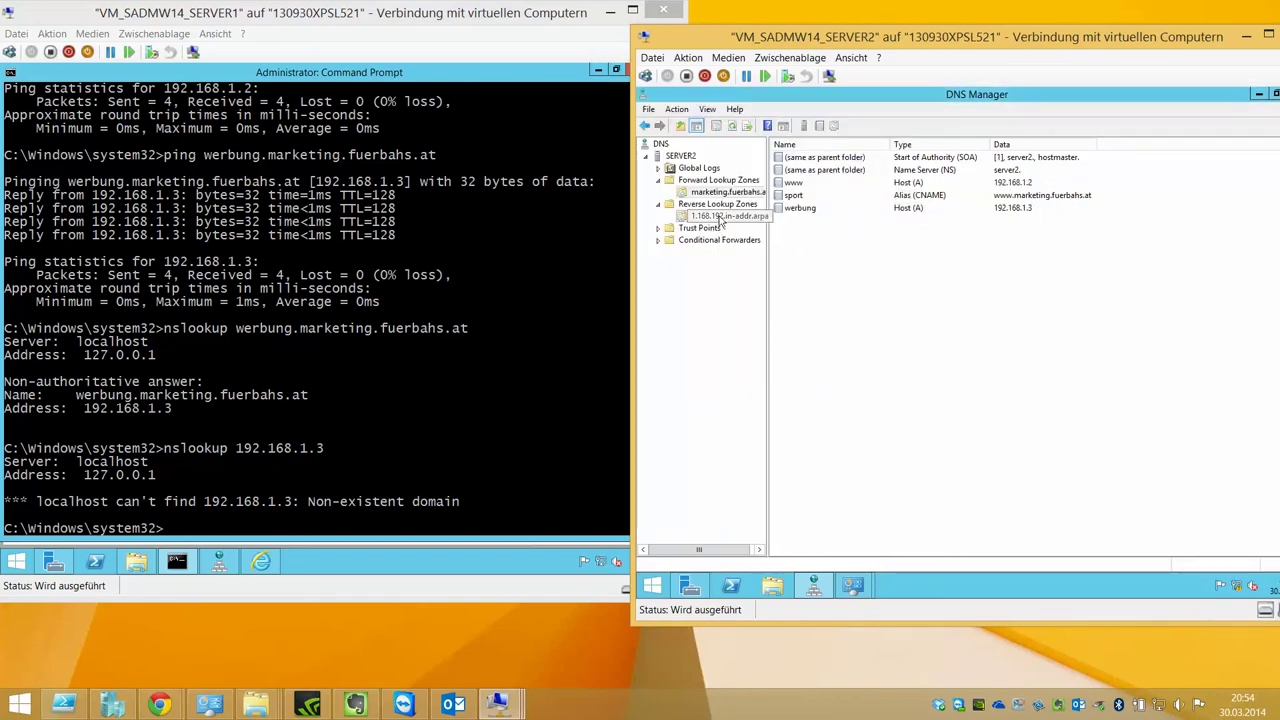
{"action": "left_click", "coordinate": [747, 127]}
{"action": "left_click", "coordinate": [747, 127]}
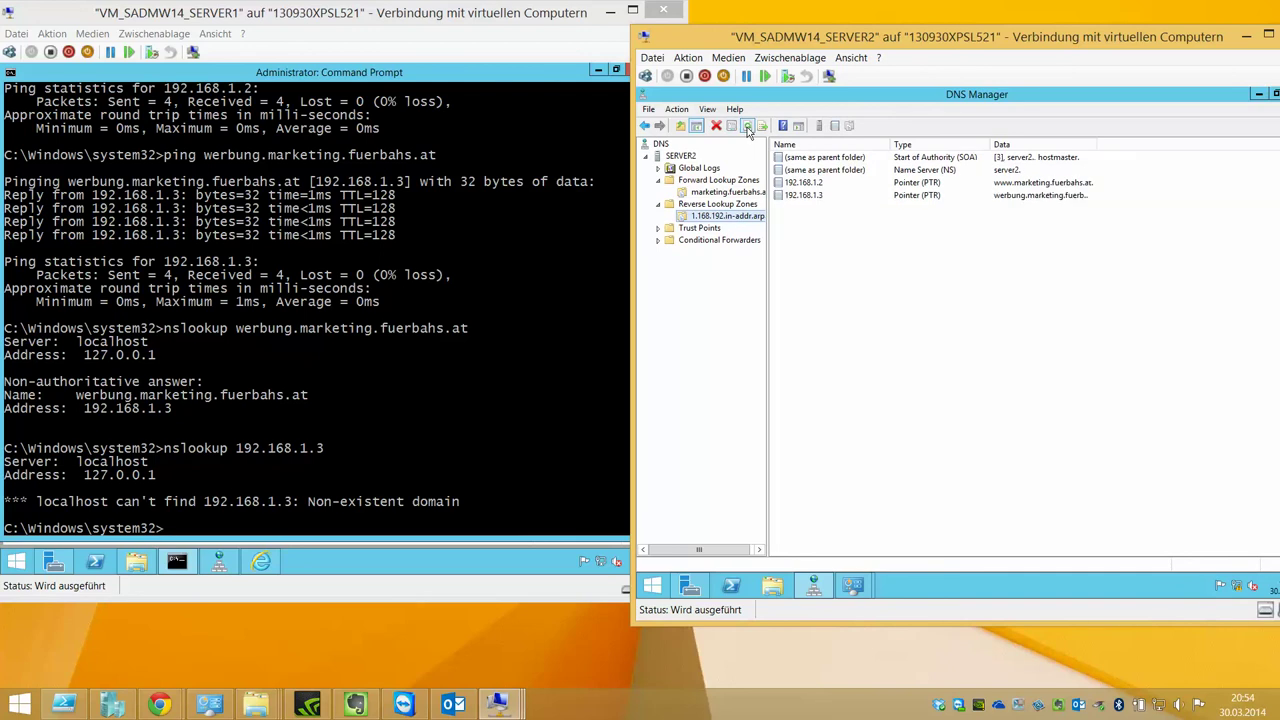
{"action": "double_click", "coordinate": [1097, 144]}
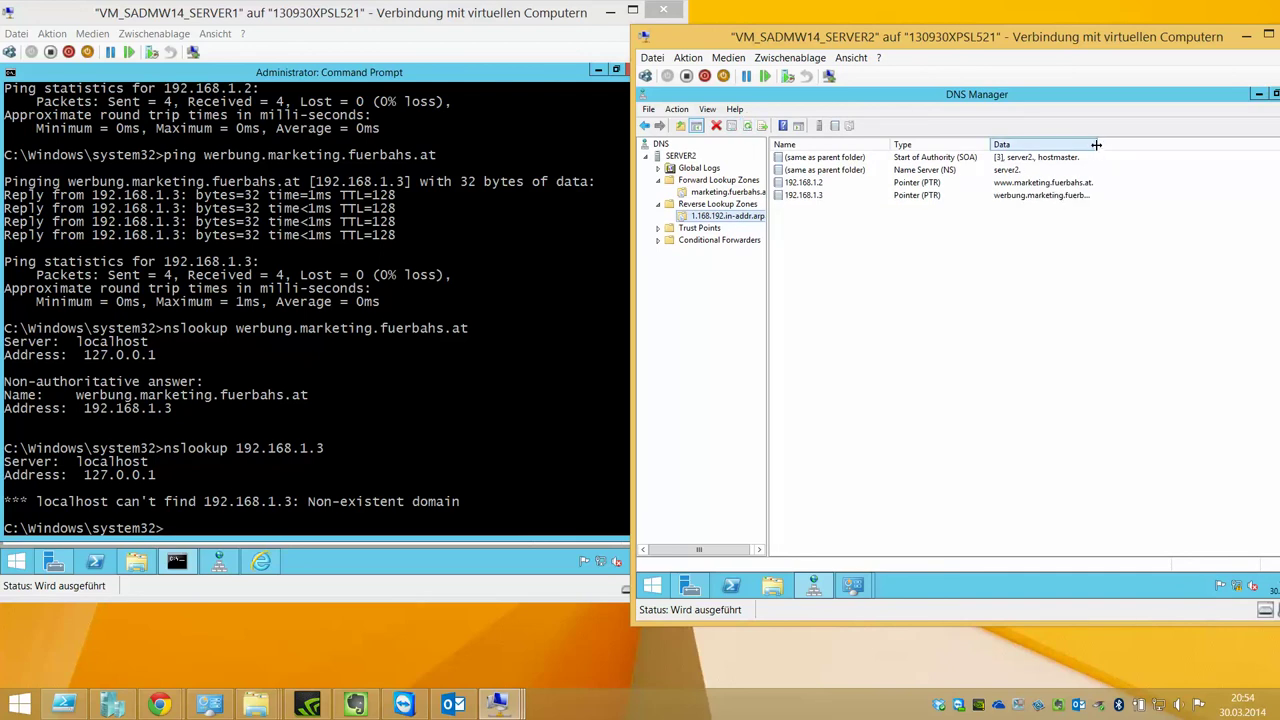
{"action": "left_click", "coordinate": [834, 196]}
Repeat the reverse nslookup of 192.168.1.3 twice on SERVER1
{"action": "left_click", "coordinate": [389, 285]}
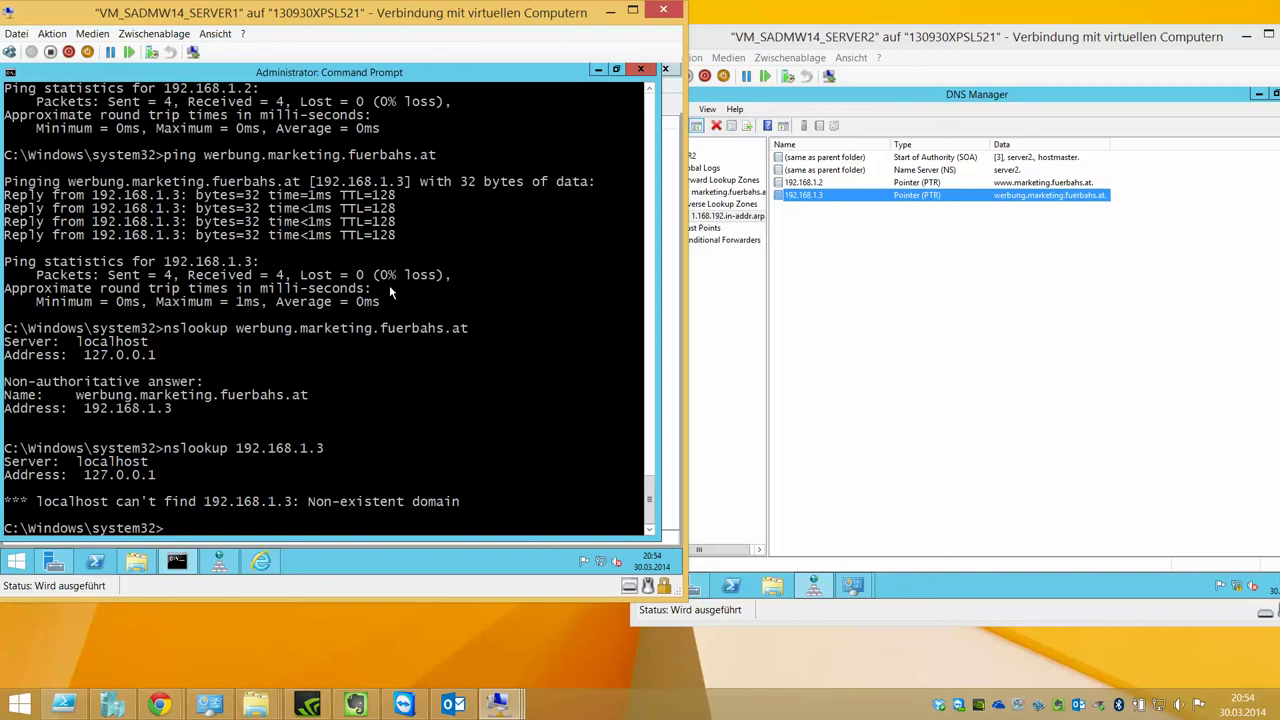
{"action": "key", "text": "Up"}
{"action": "key", "text": "Return"}
{"action": "key", "text": "Up"}
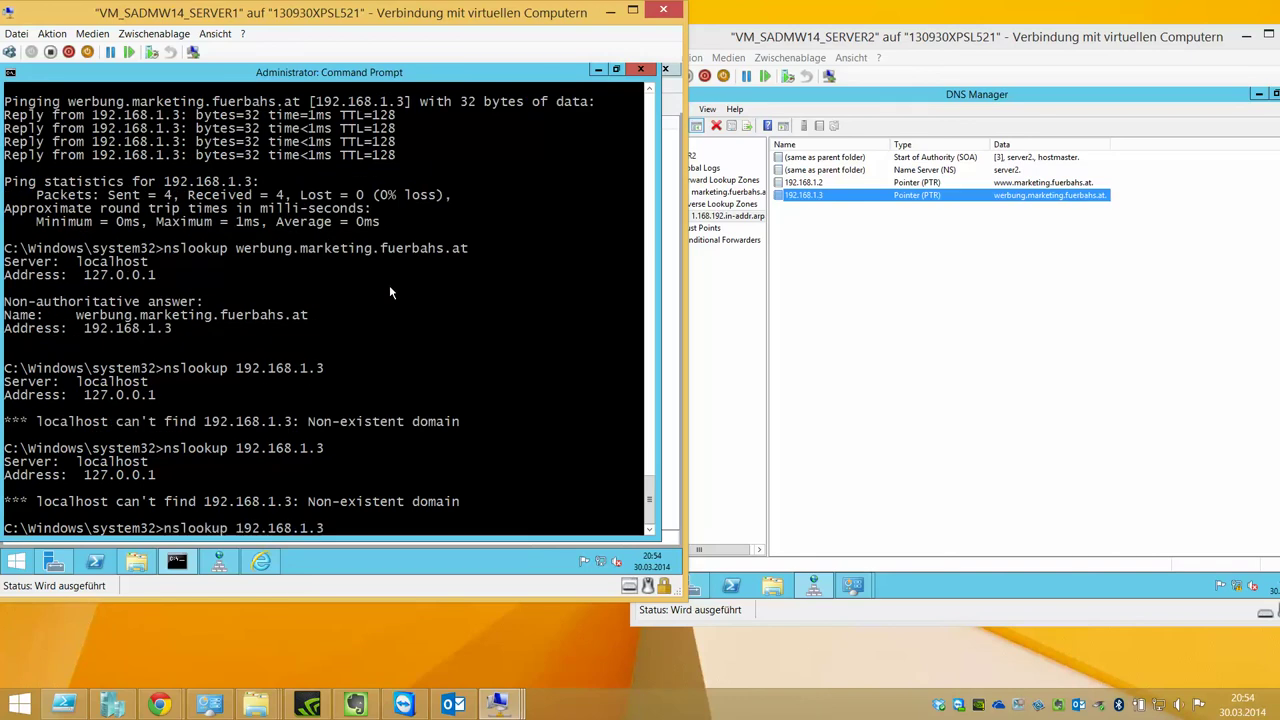
{"action": "key", "text": "Return"}
Recheck the 192.168.1.3 pointer entry in SERVER2's reverse lookup zone
{"action": "left_click", "coordinate": [912, 320]}
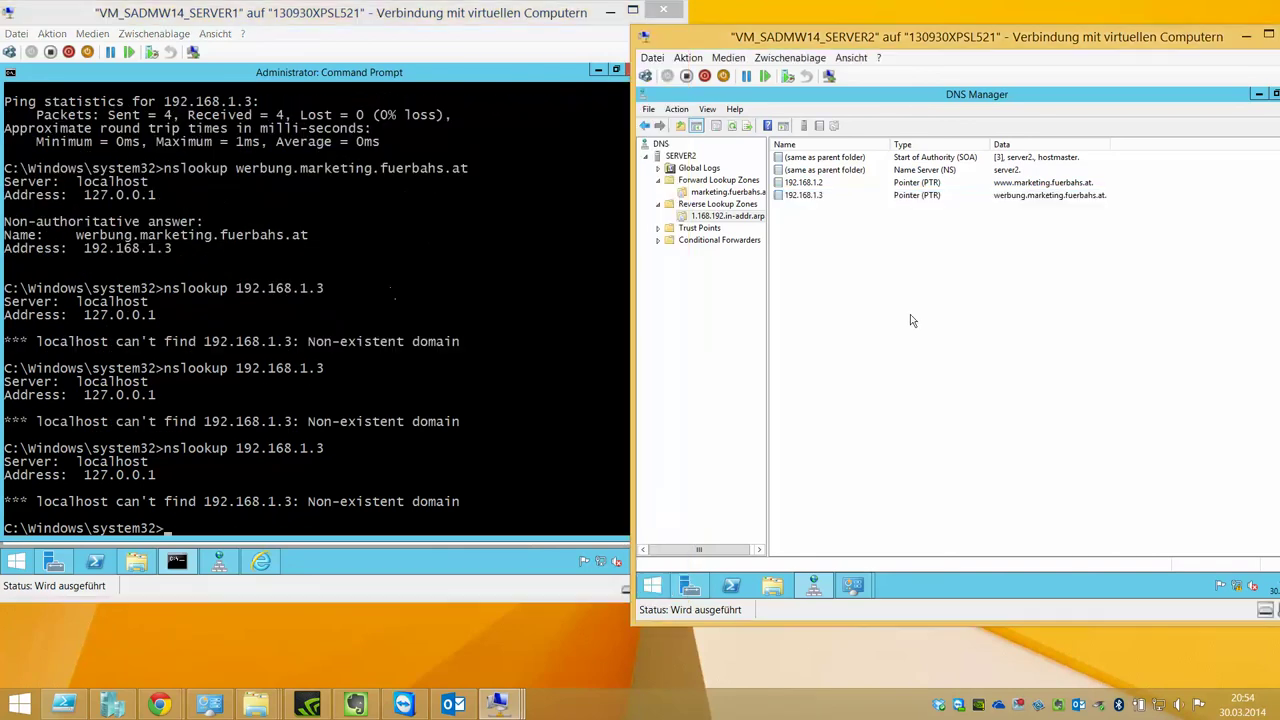
{"action": "left_click", "coordinate": [808, 195]}
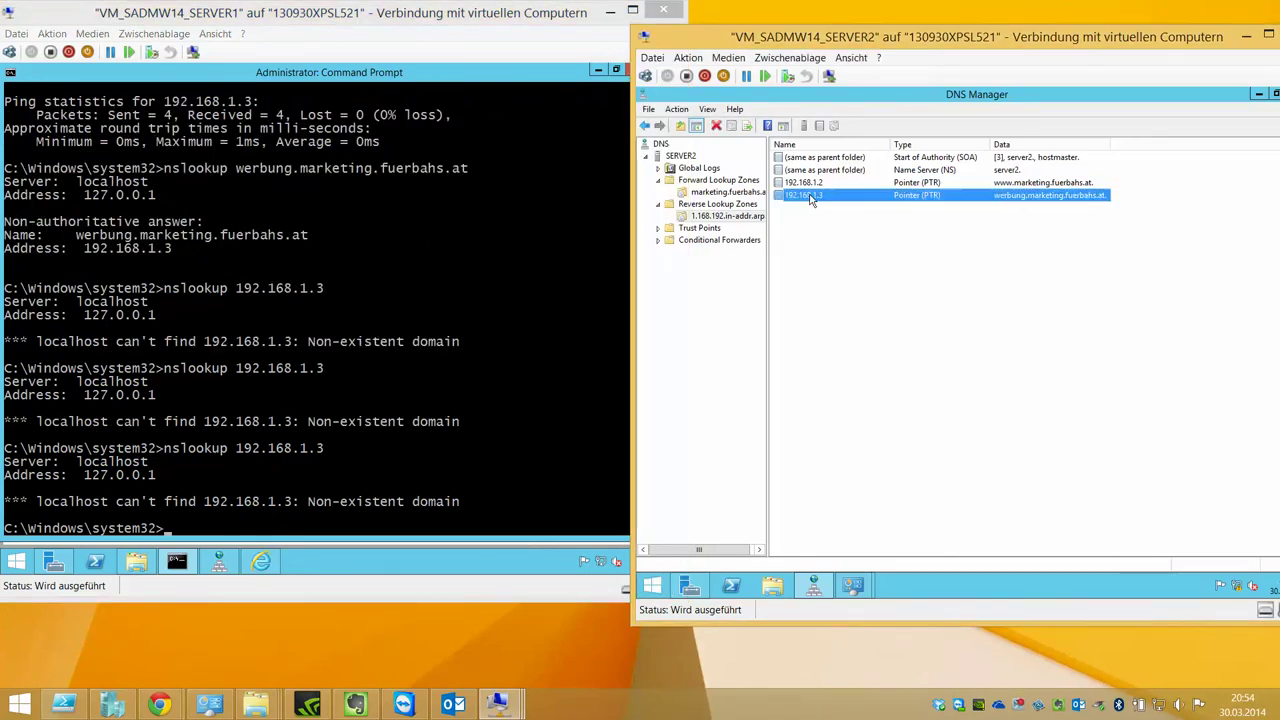
{"action": "left_click", "coordinate": [950, 225]}
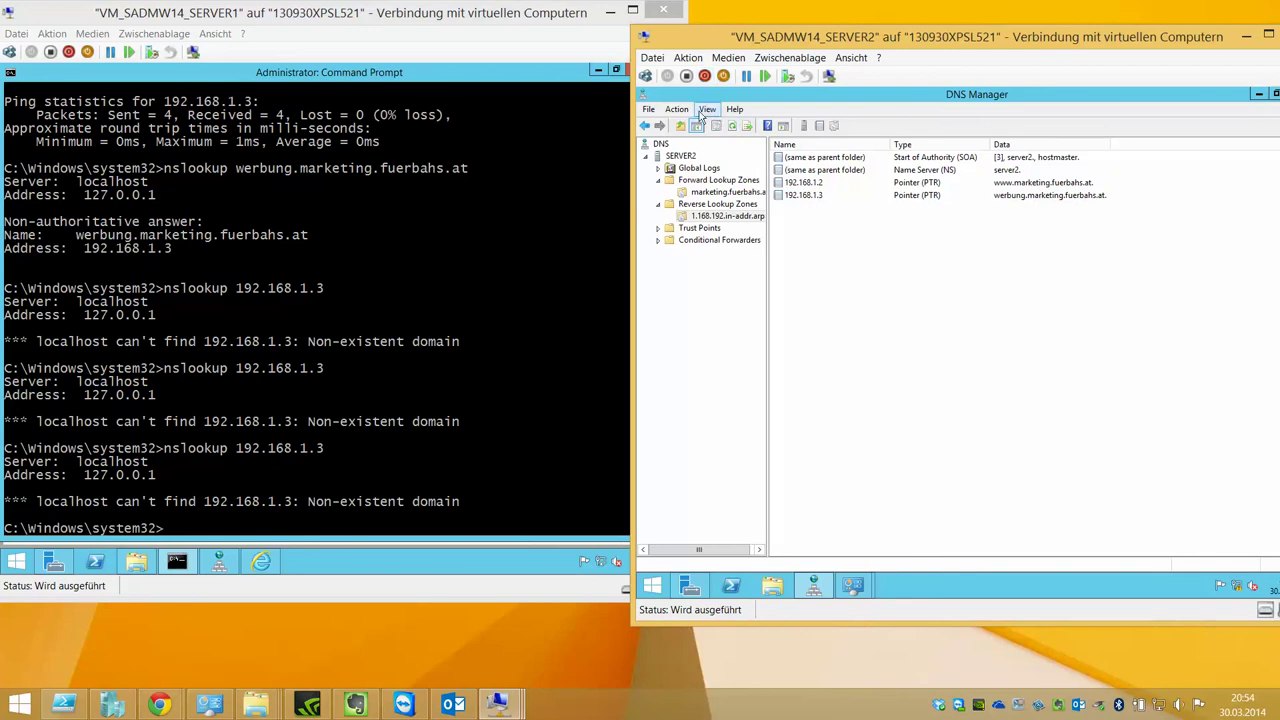
Flush SERVER1's DNS resolver cache twice with ipconfig /flushdns
{"action": "left_click", "coordinate": [322, 341]}
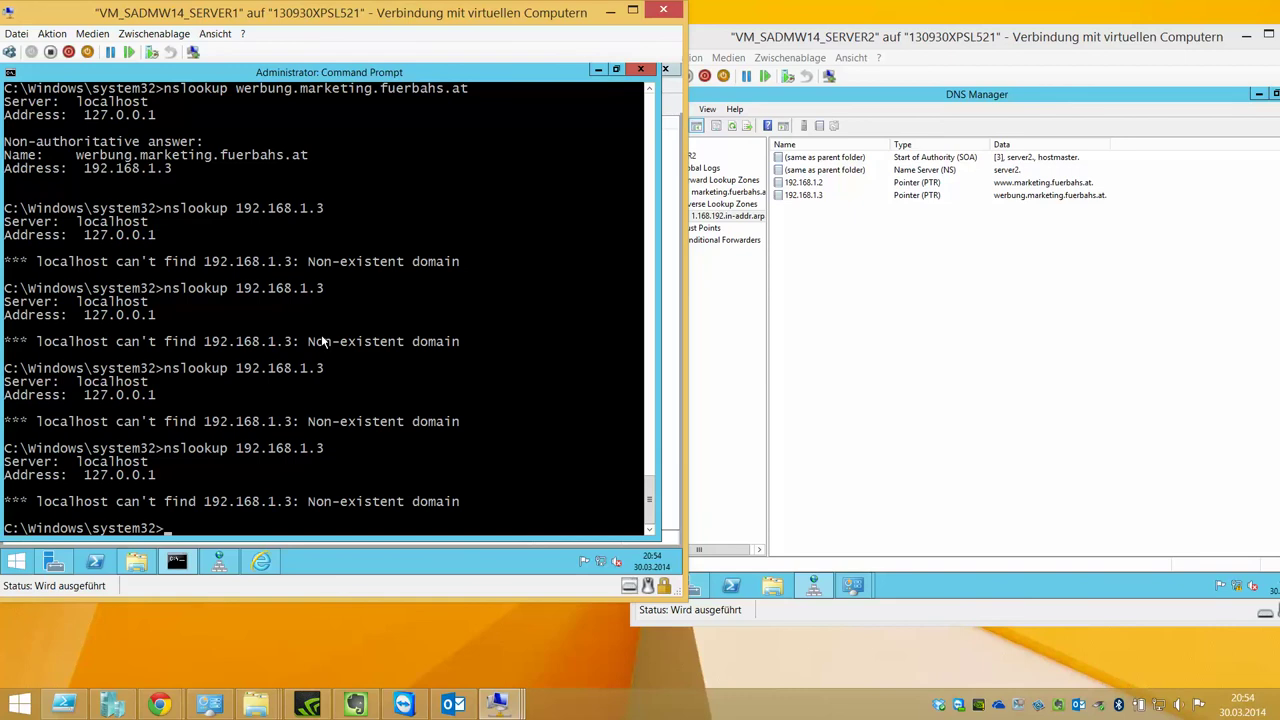
{"action": "type", "text": "ipconfig"}
{"action": "type", "text": "lush"}
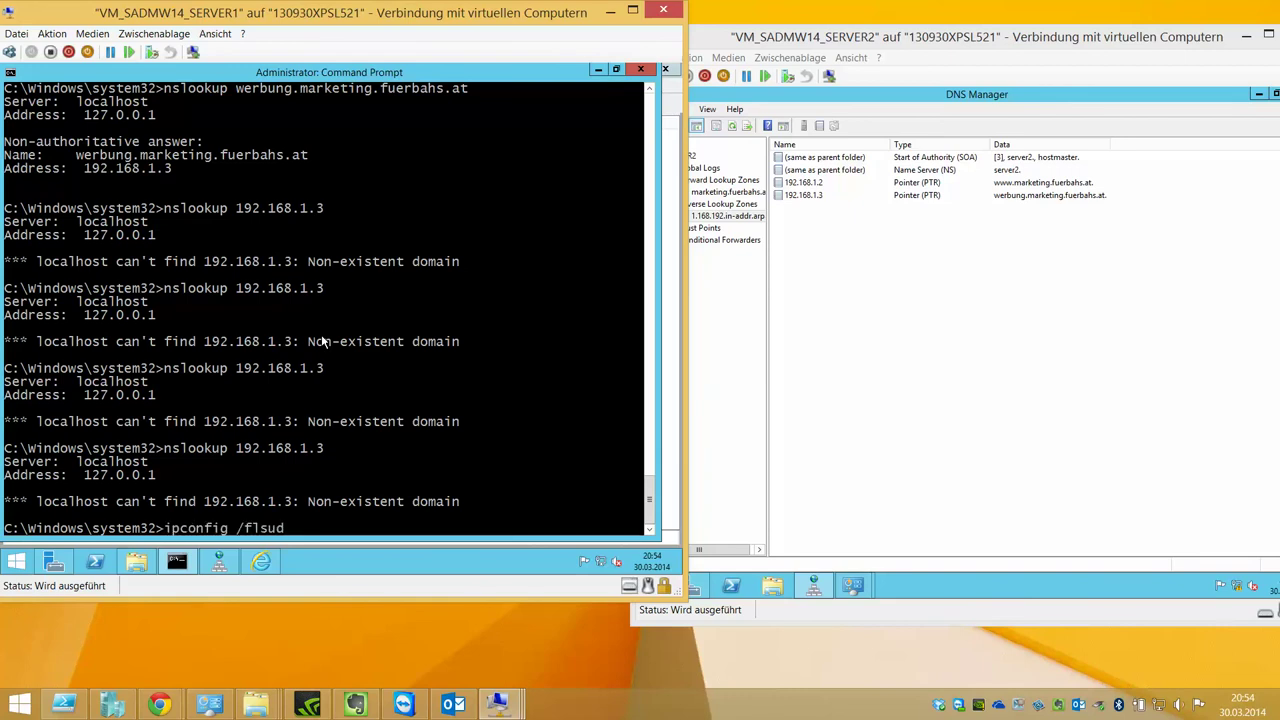
{"action": "key", "text": "BackSpace"}
{"action": "key", "text": "BackSpace"}
{"action": "key", "text": "BackSpace"}
{"action": "type", "text": "hdns"}
{"action": "key", "text": "Return"}
{"action": "key", "text": "Up"}
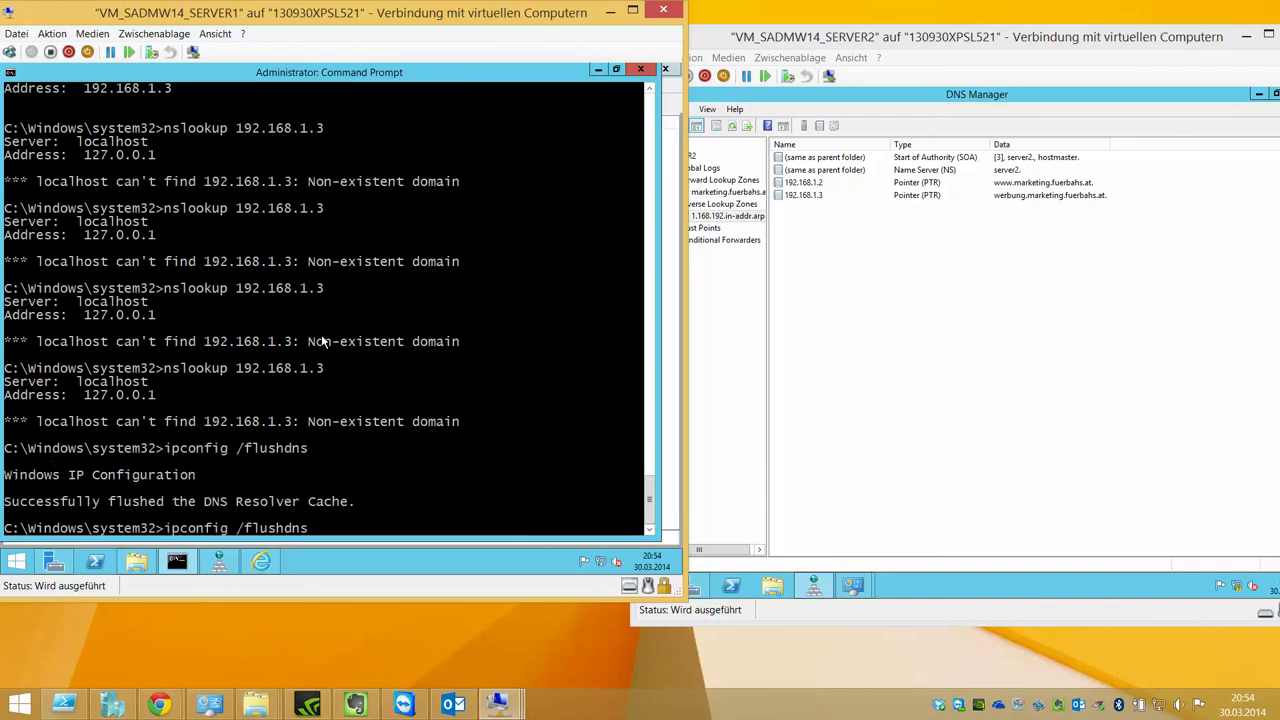
{"action": "key", "text": "Return"}
Open an administrator command prompt on SERVER2 and set its raster font size to 10 x 18
{"action": "left_click", "coordinate": [800, 530]}
{"action": "right_click", "coordinate": [652, 588]}
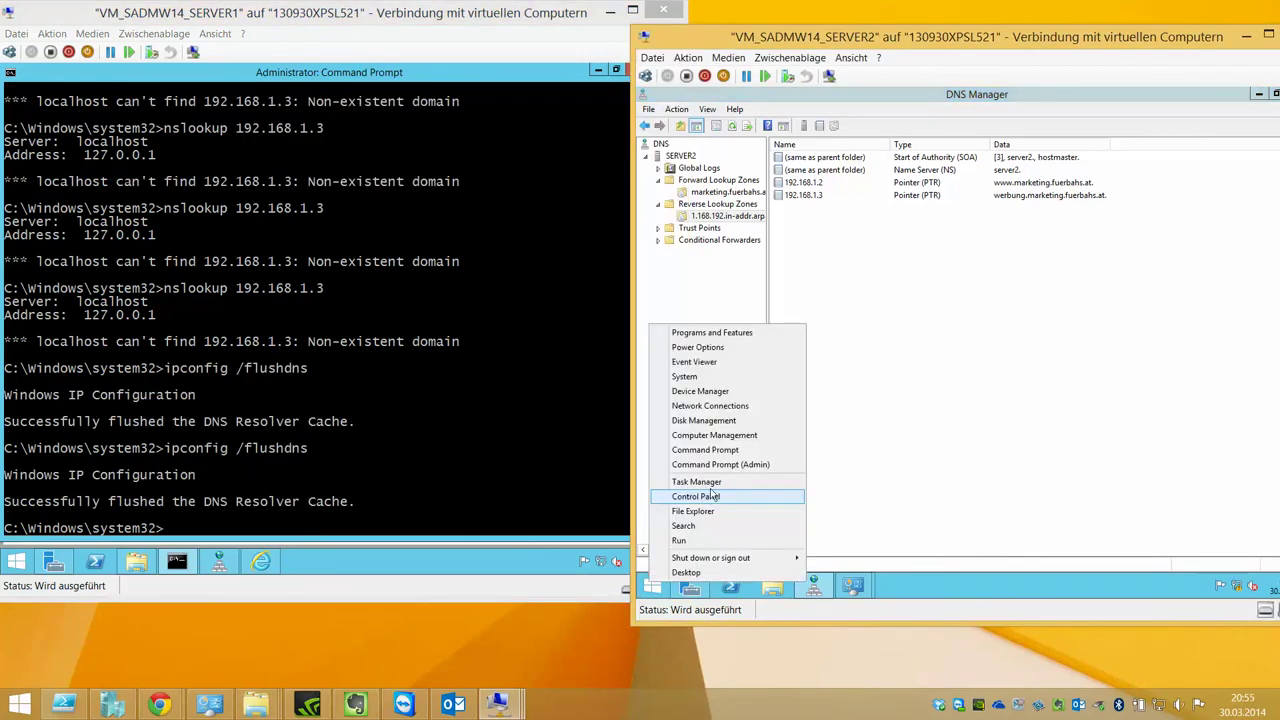
{"action": "left_click", "coordinate": [720, 464]}
{"action": "right_click", "coordinate": [821, 171]}
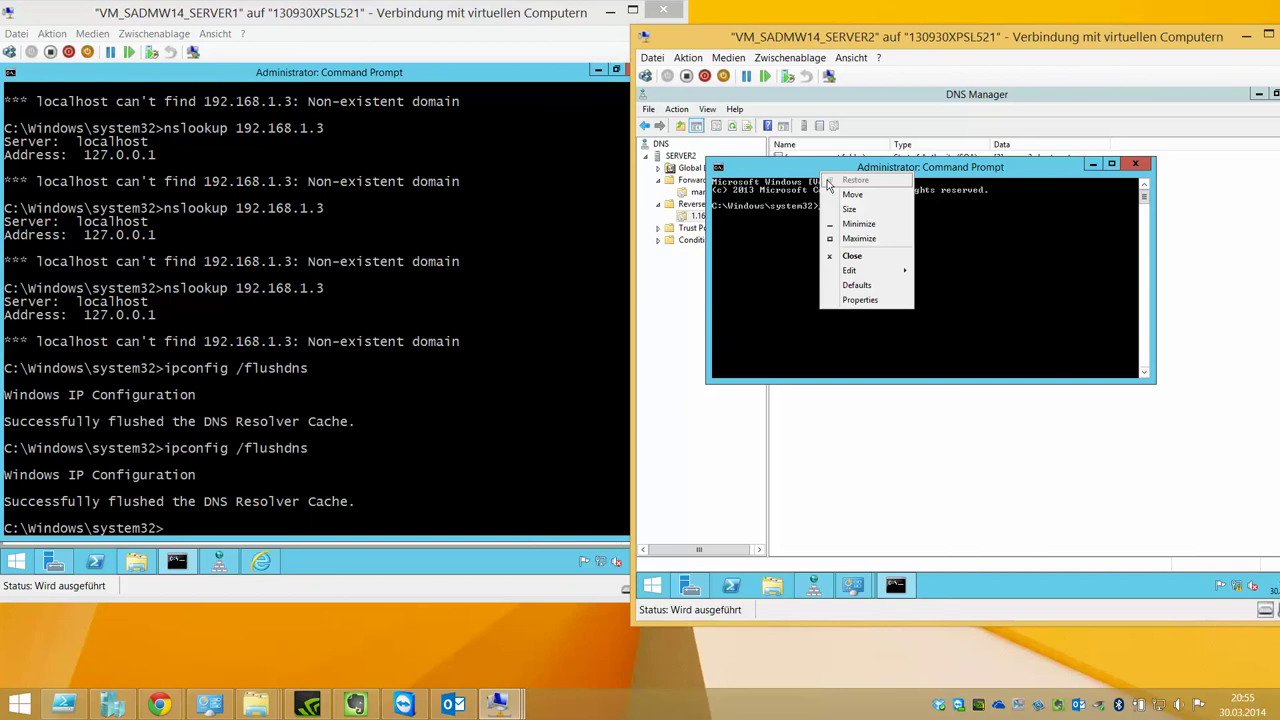
{"action": "left_click", "coordinate": [859, 299]}
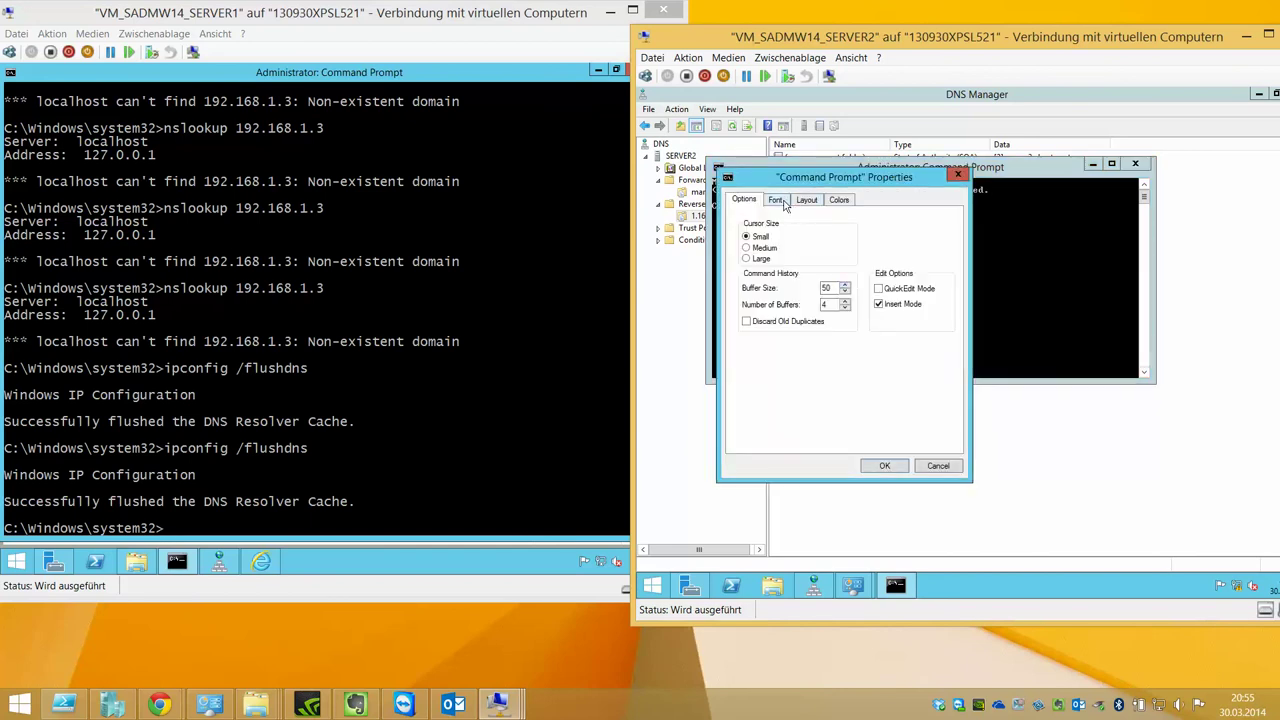
{"action": "left_click", "coordinate": [776, 200]}
{"action": "left_click", "coordinate": [868, 300]}
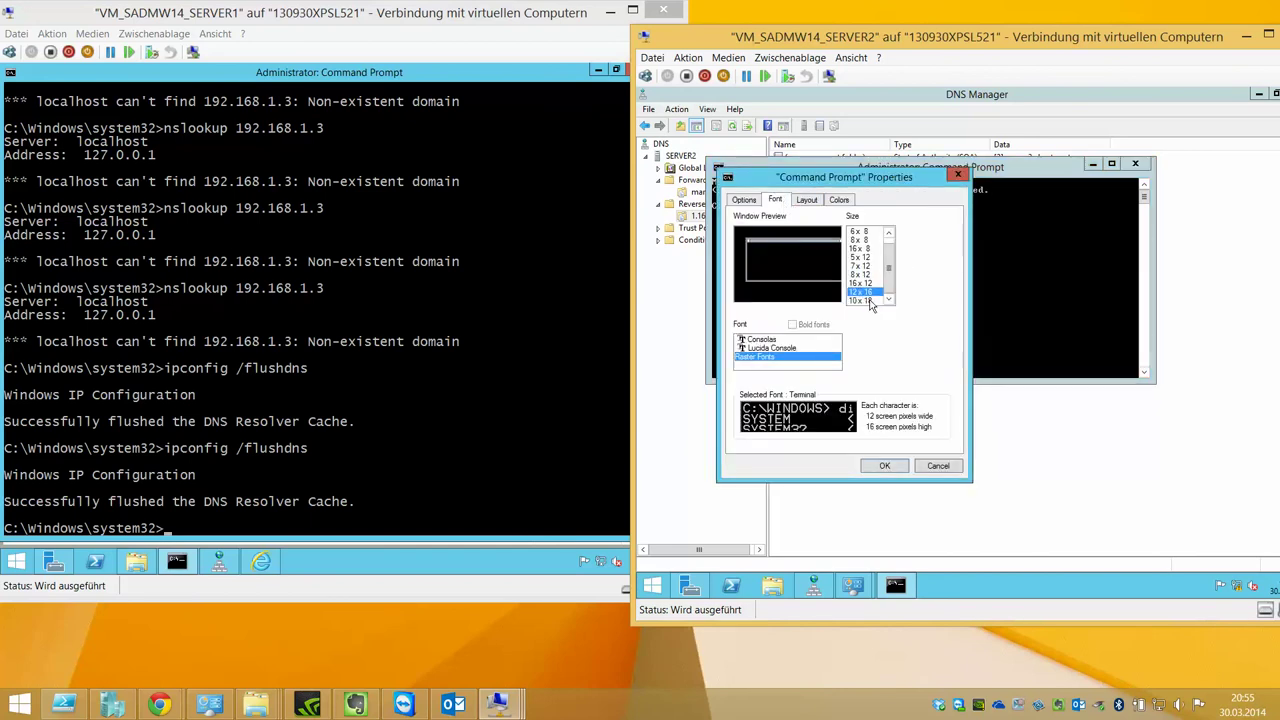
{"action": "left_click", "coordinate": [866, 301]}
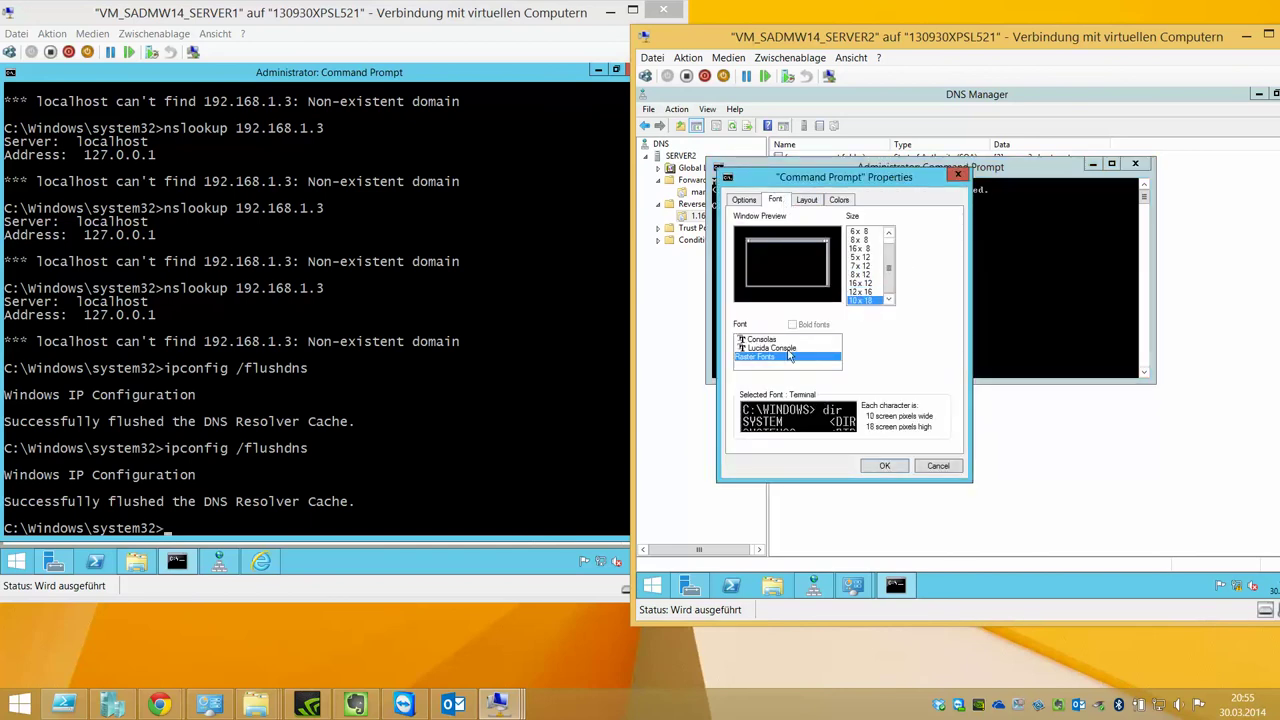
{"action": "left_click", "coordinate": [884, 465]}
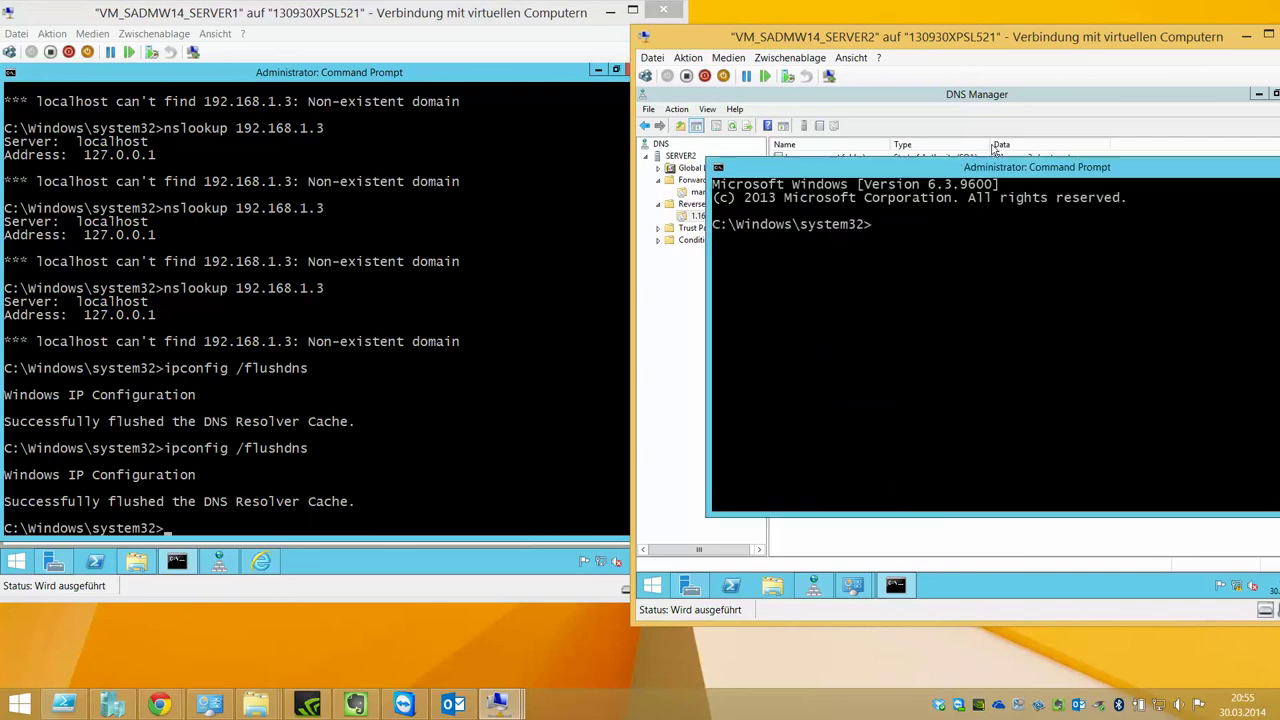
Flush SERVER2's DNS resolver cache twice with ipconfig /flushdns
{"action": "type", "text": "ipconfig"}
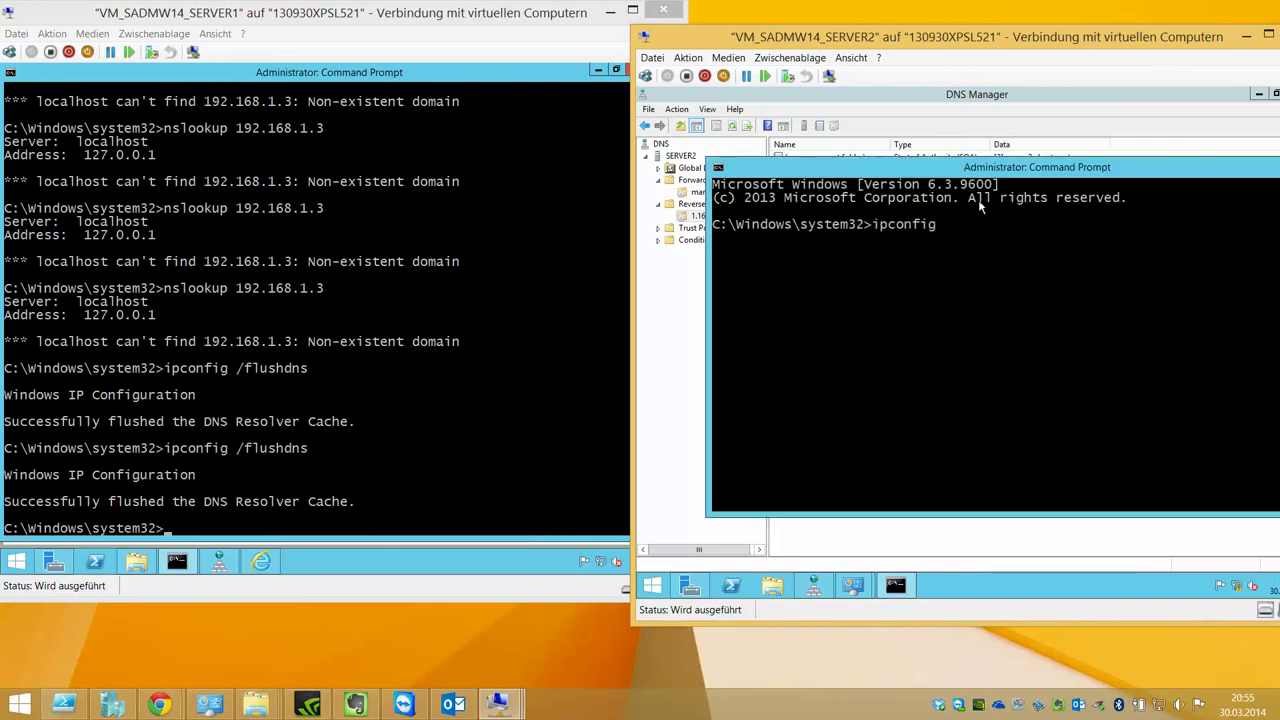
{"action": "type", "text": " /flushdns"}
{"action": "key", "text": "Return"}
{"action": "key", "text": "Up"}
{"action": "key", "text": "Return"}
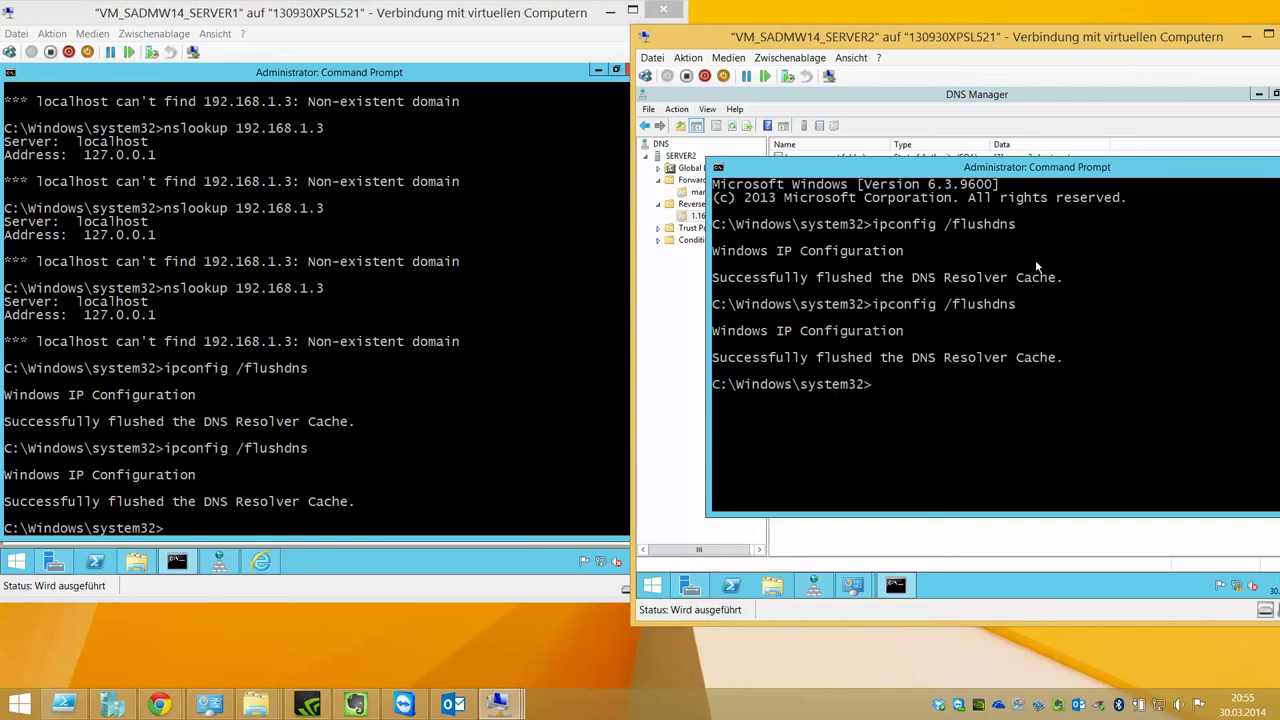
Run the reverse nslookup of 192.168.1.3 two more times on SERVER1 after the cache flushes
{"action": "left_click", "coordinate": [518, 331]}
{"action": "key", "text": "Up"}
{"action": "key", "text": "Up"}
{"action": "key", "text": "Up"}
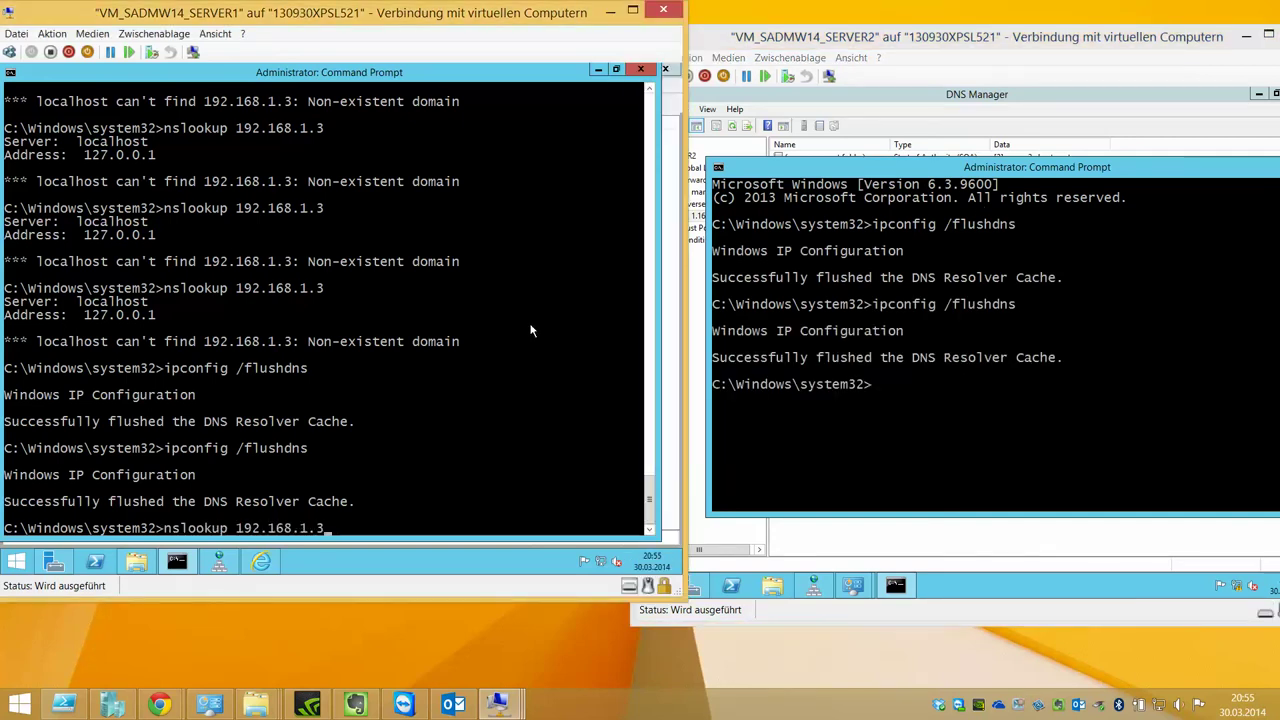
{"action": "key", "text": "Return"}
{"action": "type", "text": "nslookup werbung.marketing.fuerbahs.at"}
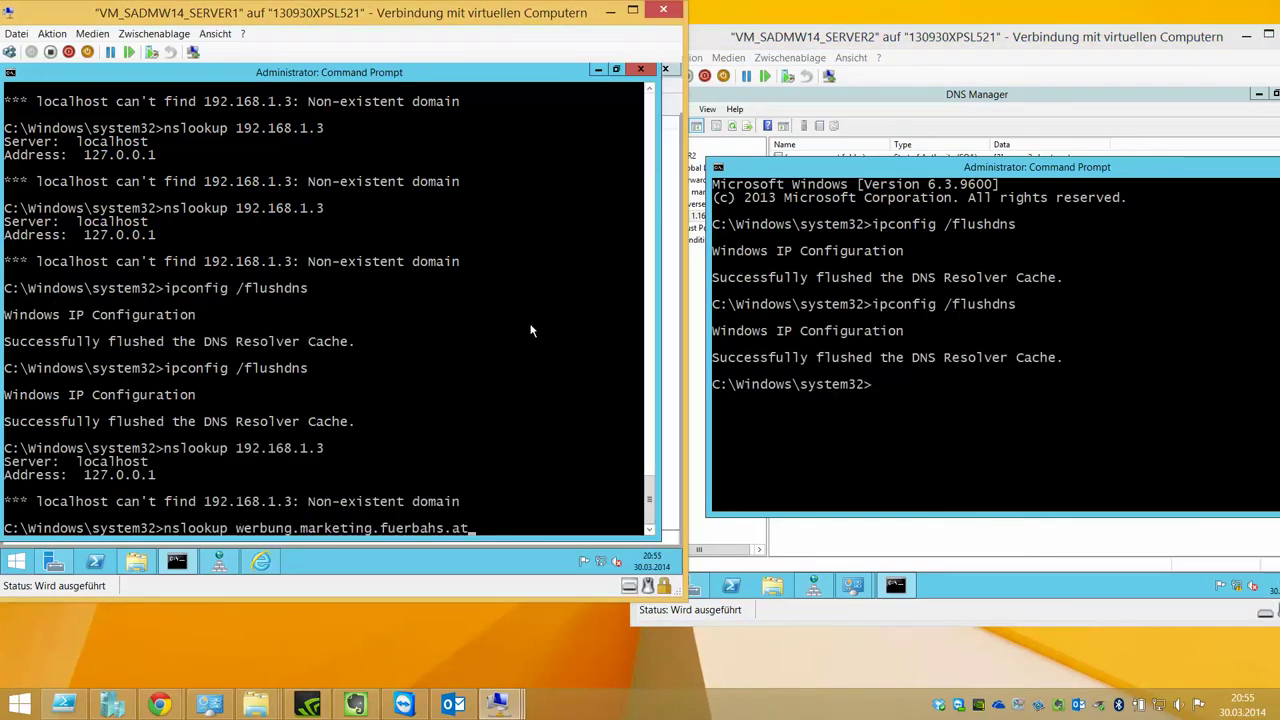
{"action": "key", "text": "Up"}
{"action": "key", "text": "Return"}
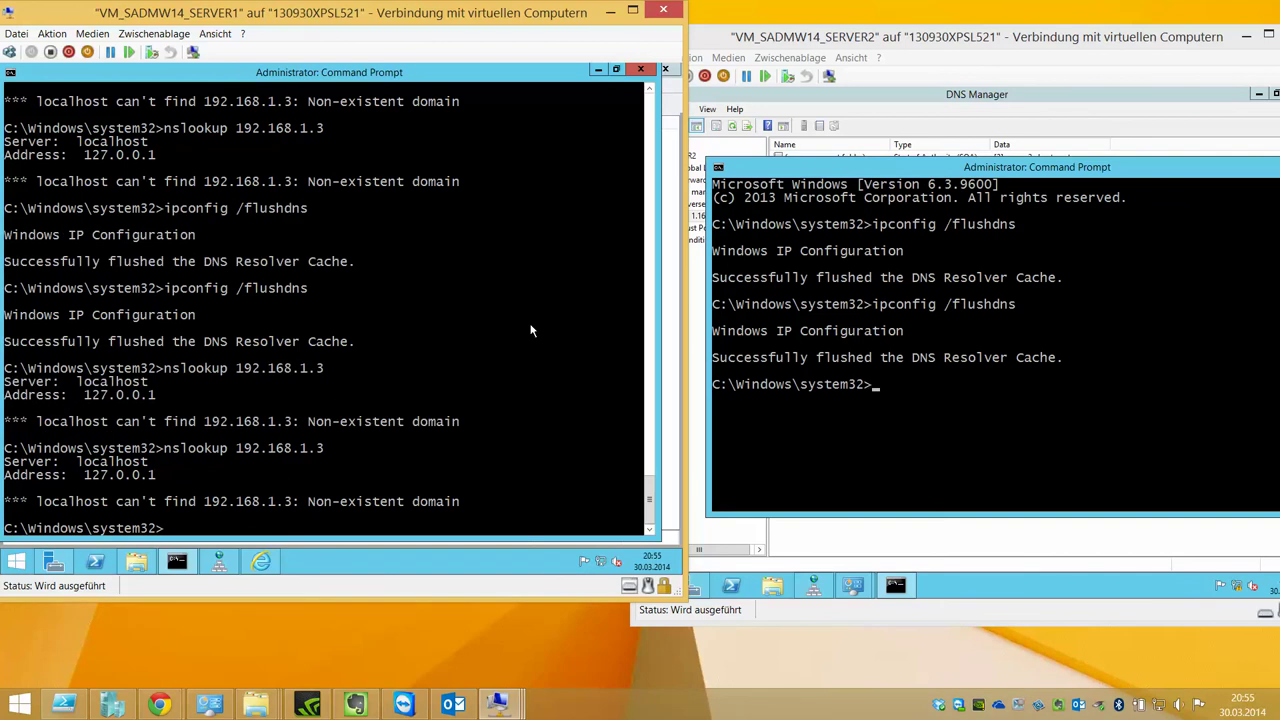
Ping werbung.marketing.fuerbahs.at from SERVER1's command prompt
{"action": "left_click", "coordinate": [812, 330]}
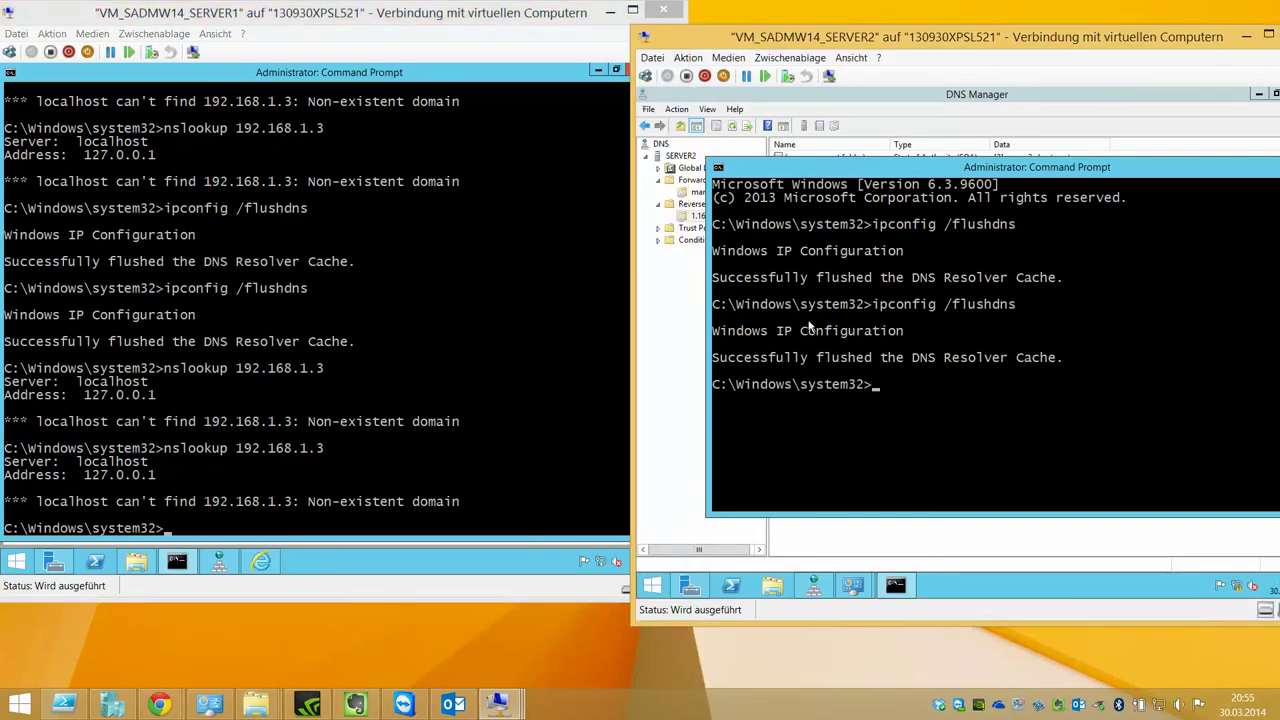
{"action": "left_click", "coordinate": [507, 316]}
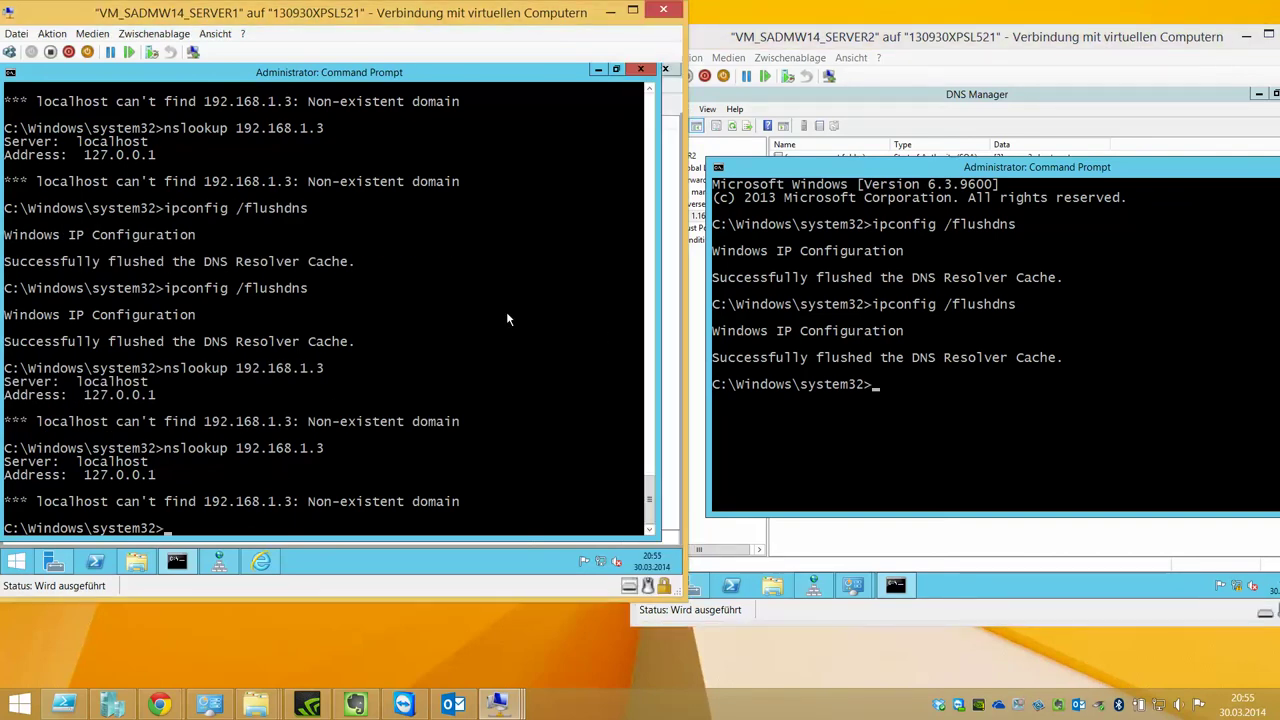
{"action": "key", "text": "Up"}
{"action": "key", "text": "Up"}
{"action": "key", "text": "Up"}
{"action": "key", "text": "Down"}
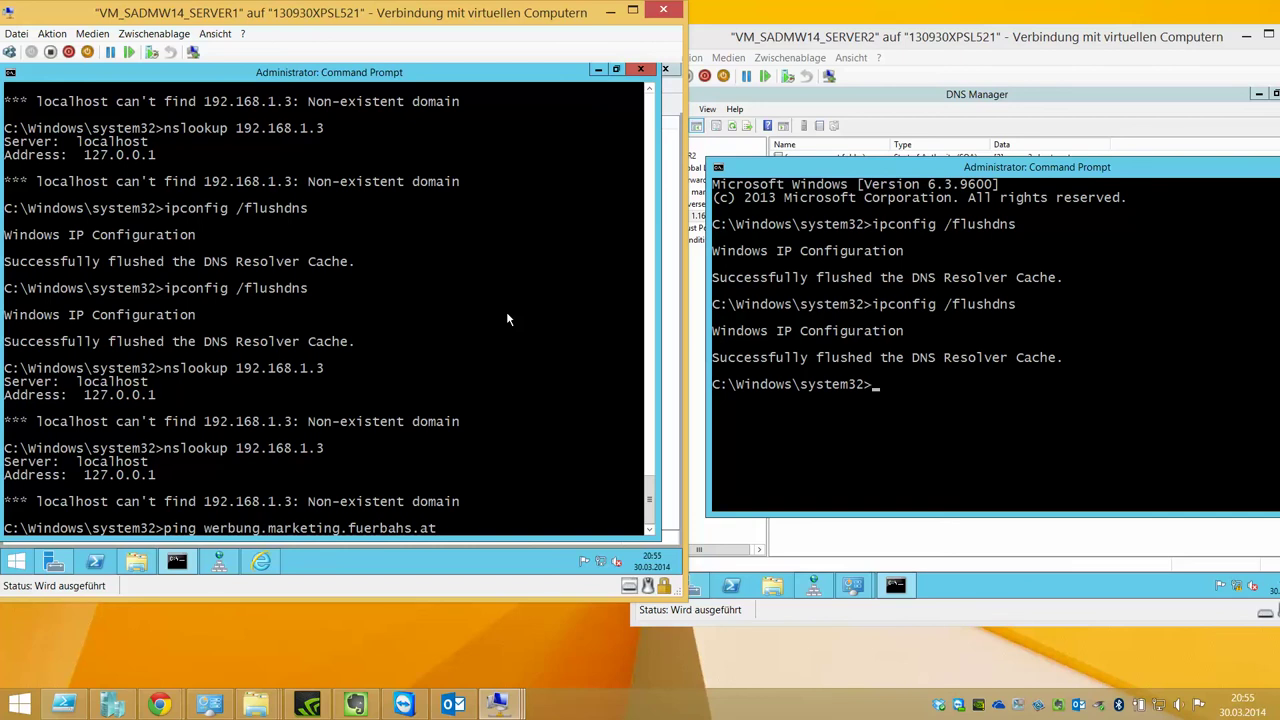
{"action": "key", "text": "Return"}
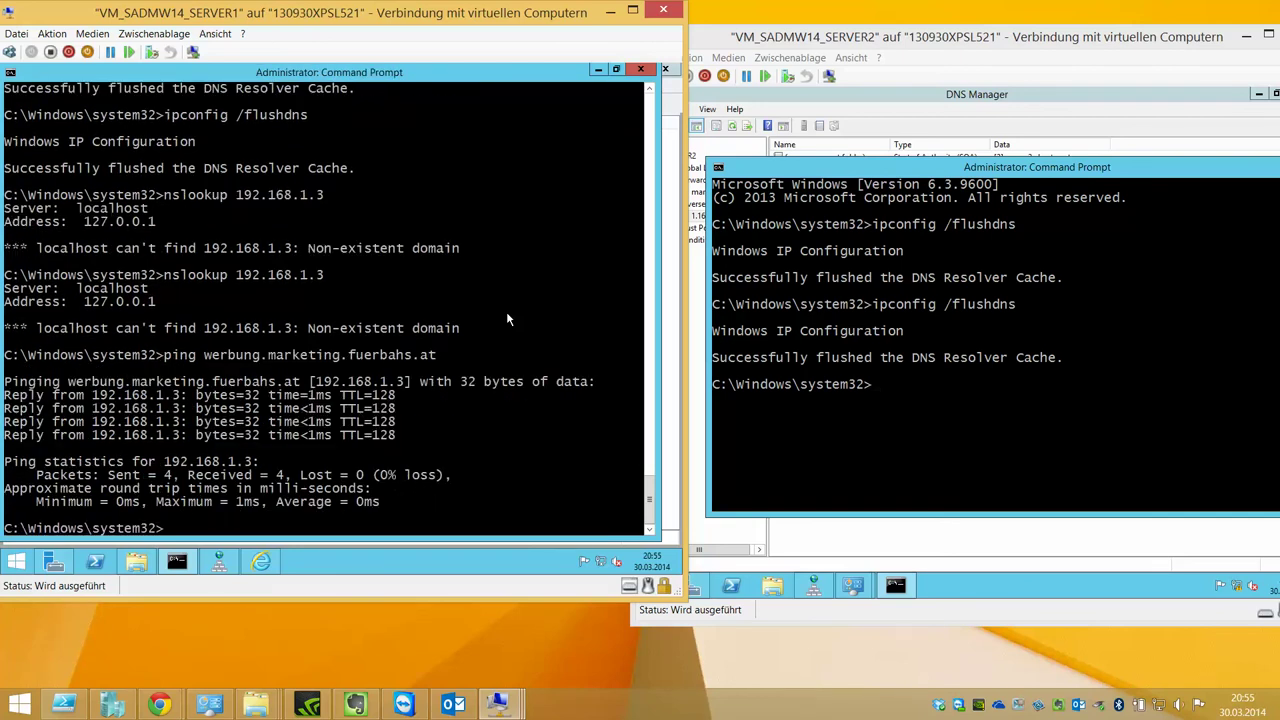
Compare the pointer records in SERVER1's 1.168.192.in-addr.arpa zone with those on SERVER2, moving SERVER2's command prompt out of the way
{"action": "left_click", "coordinate": [598, 70]}
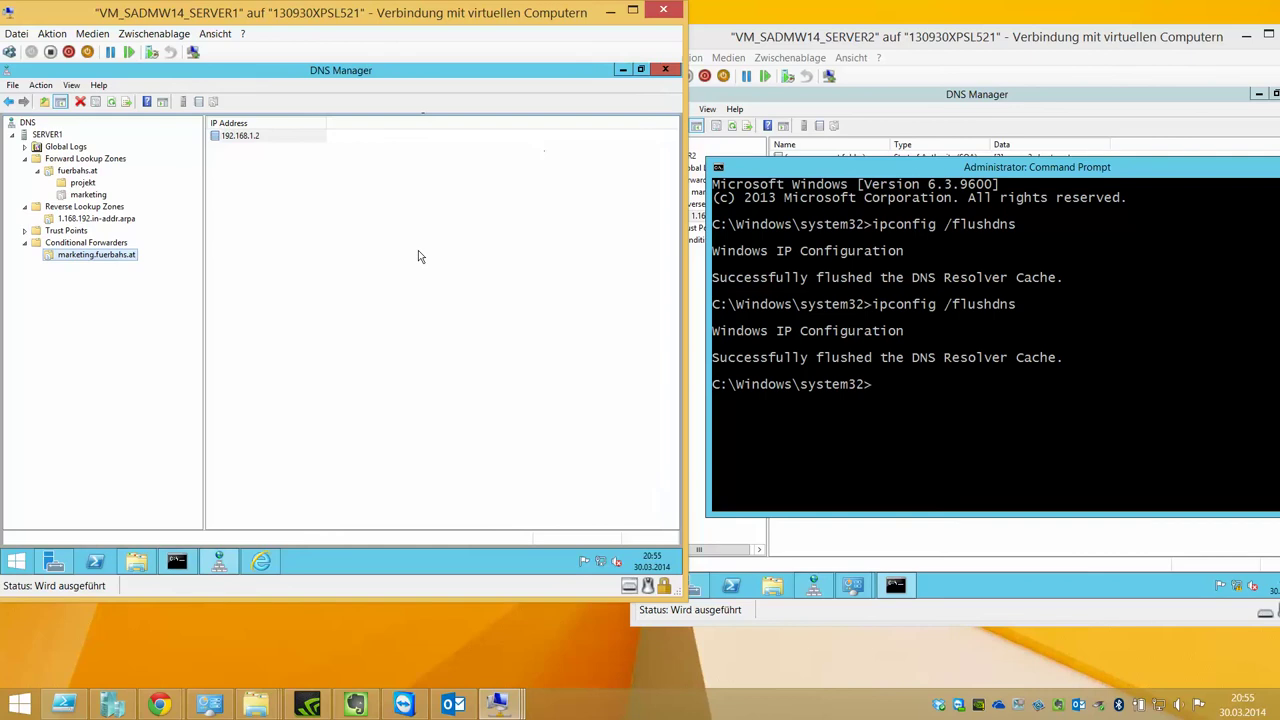
{"action": "left_click", "coordinate": [88, 219]}
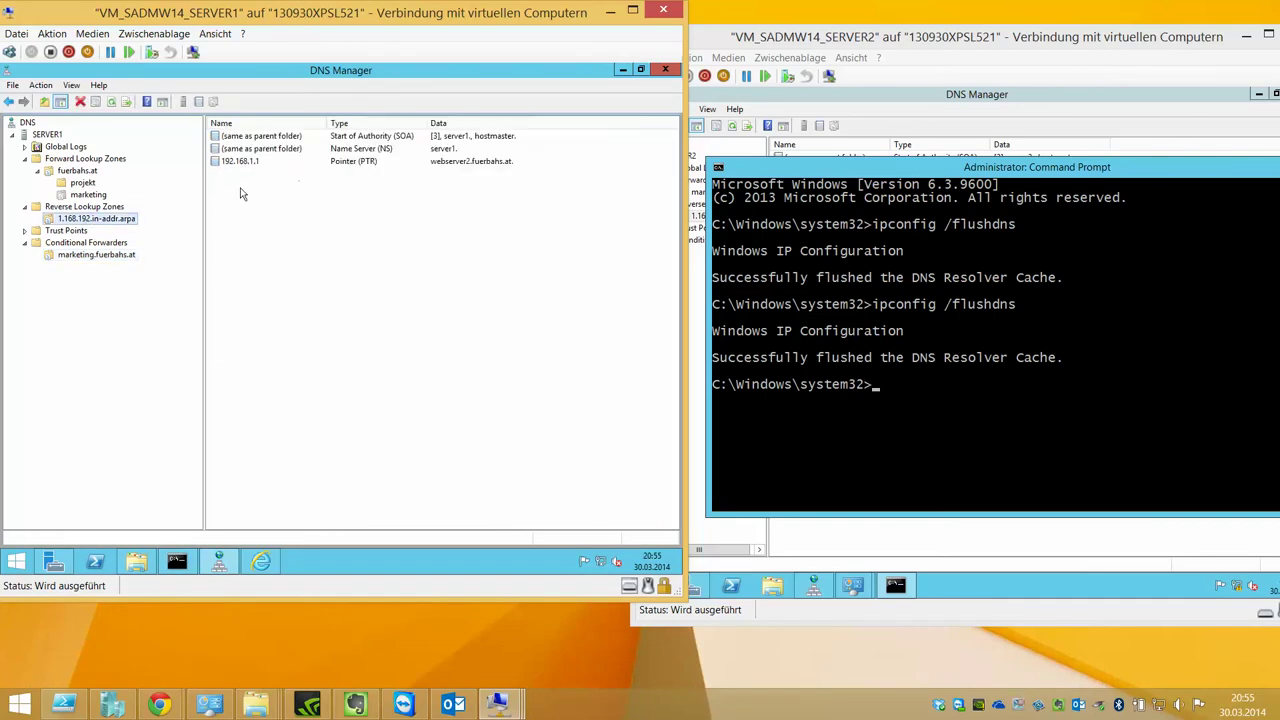
{"action": "right_click", "coordinate": [102, 219]}
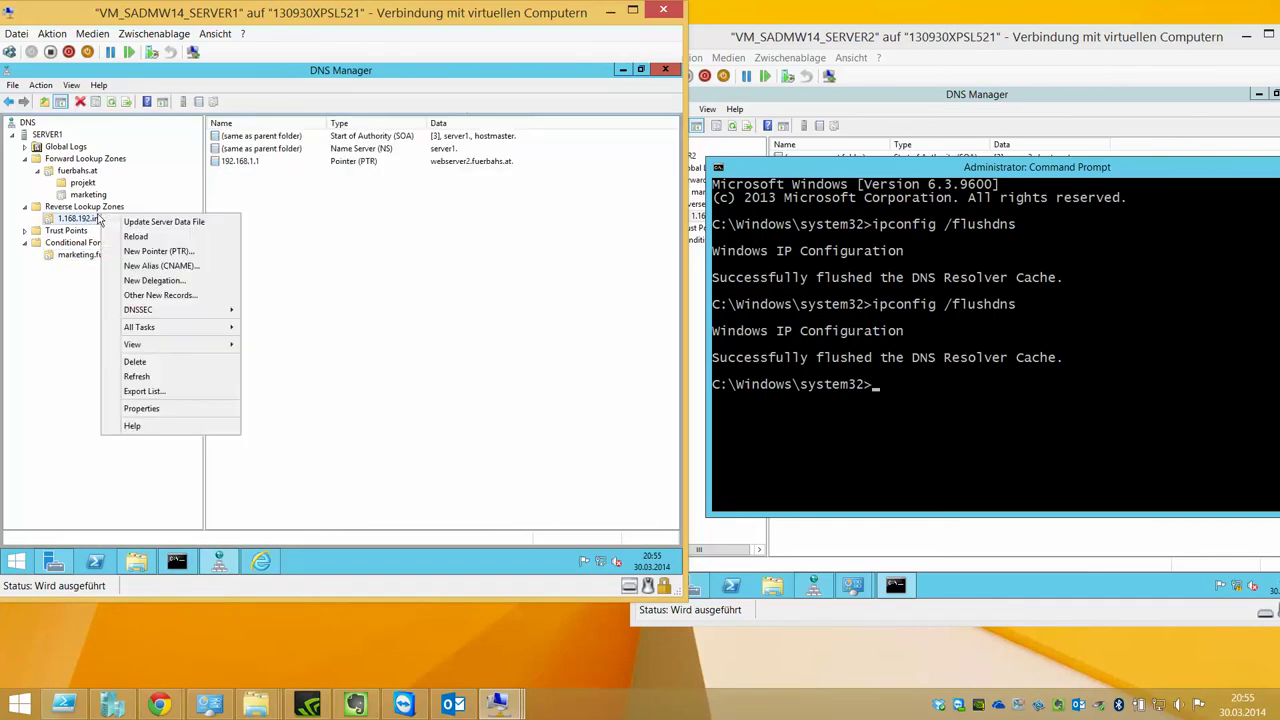
{"action": "right_click", "coordinate": [92, 208]}
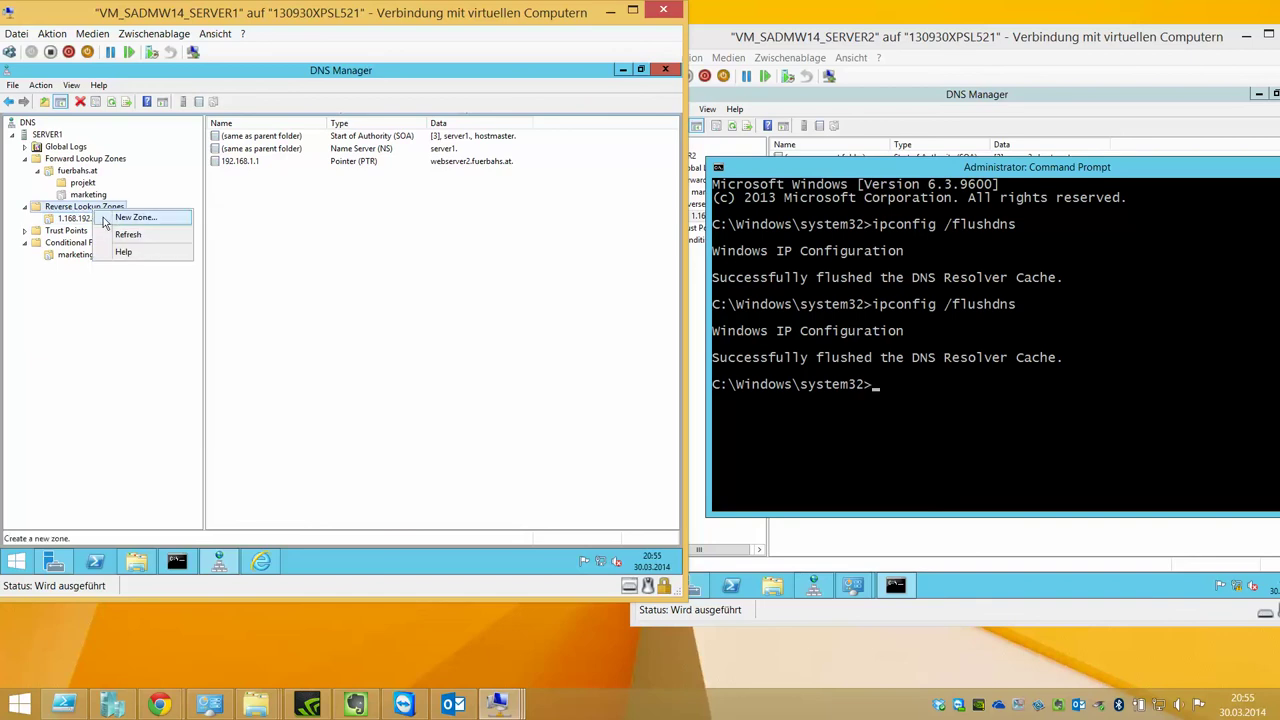
{"action": "key", "text": "Escape"}
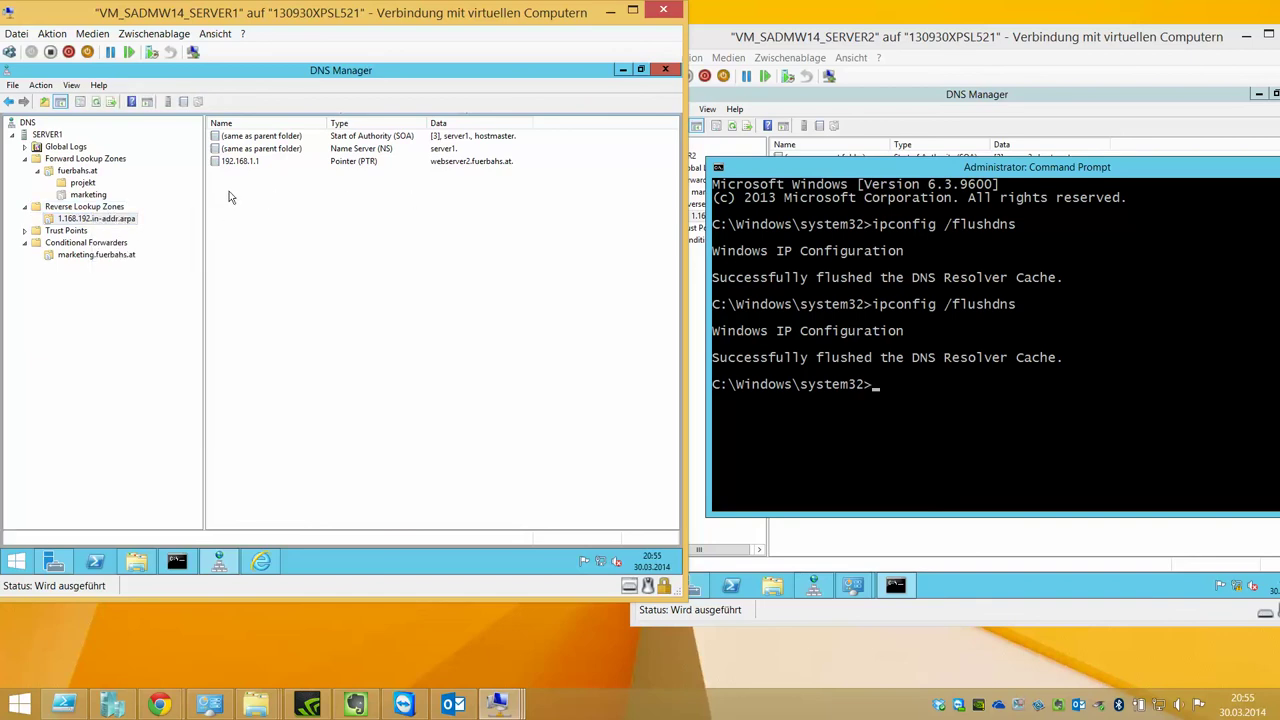
{"action": "left_click", "coordinate": [851, 249]}
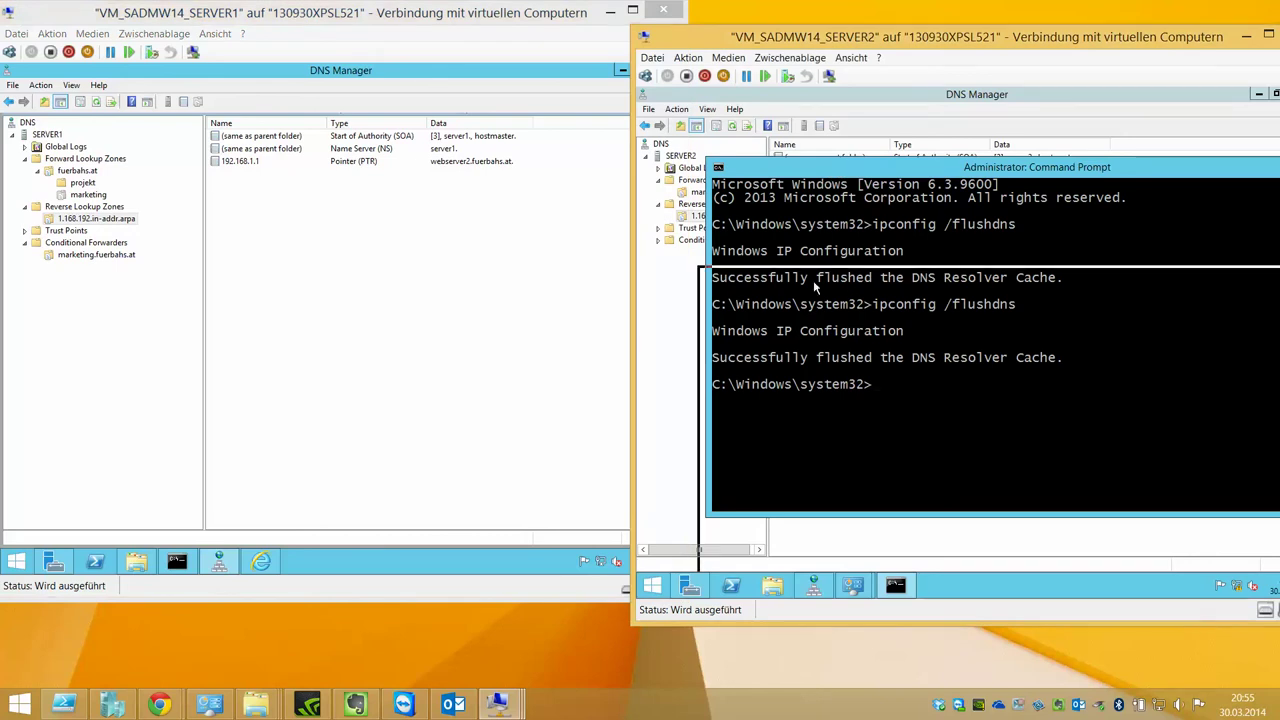
{"action": "left_click_drag", "start_coordinate": [813, 280], "coordinate": [813, 348]}
{"action": "left_click", "coordinate": [250, 200]}
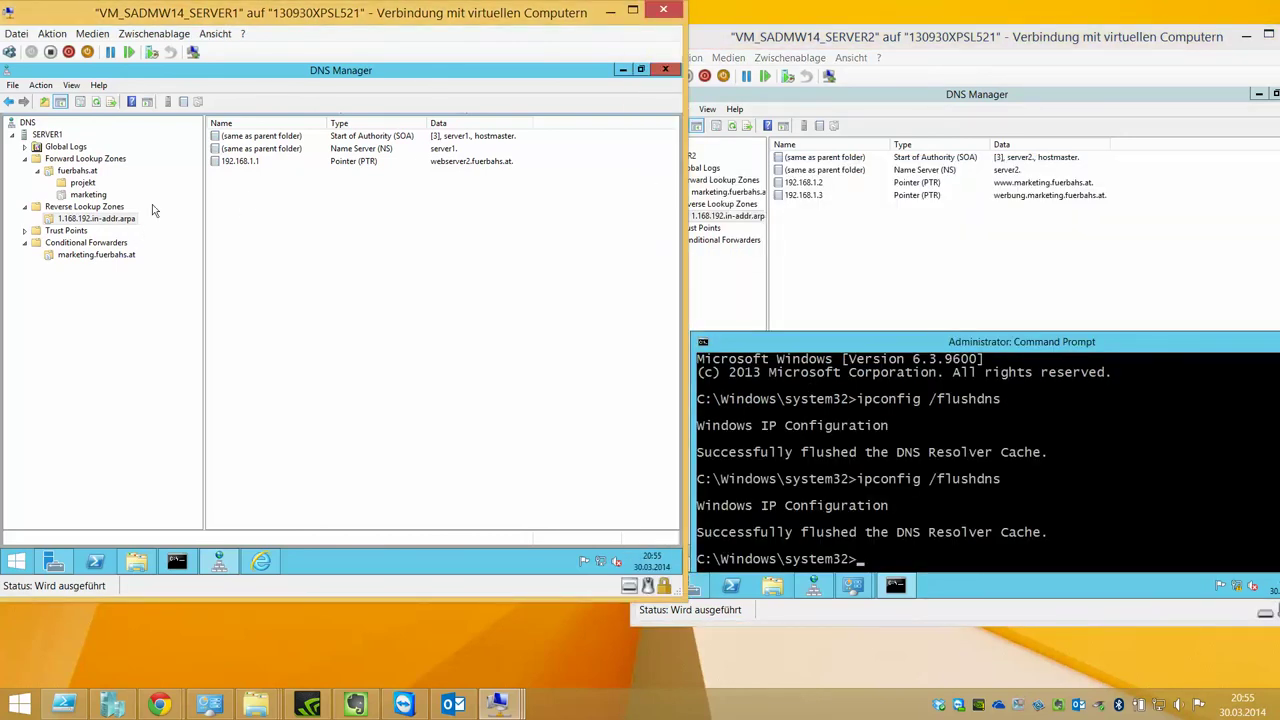
{"action": "right_click", "coordinate": [258, 184]}
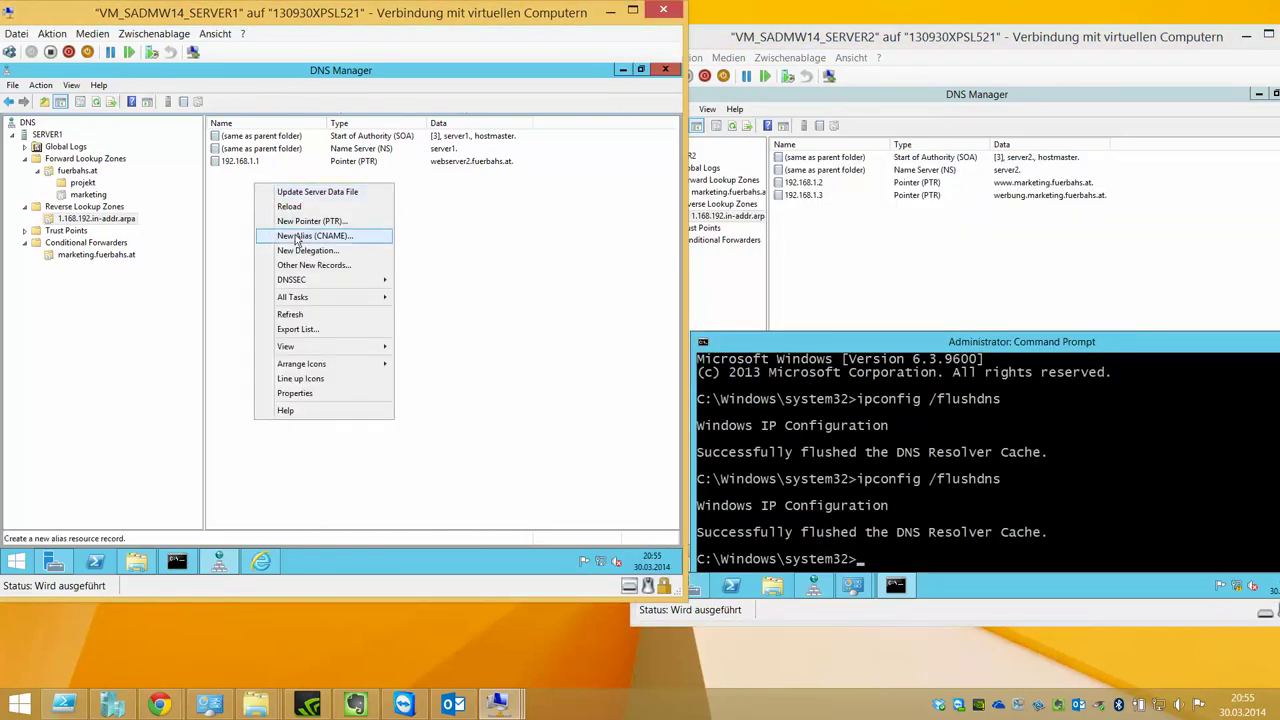
{"action": "left_click", "coordinate": [160, 220]}
{"action": "right_click", "coordinate": [264, 204]}
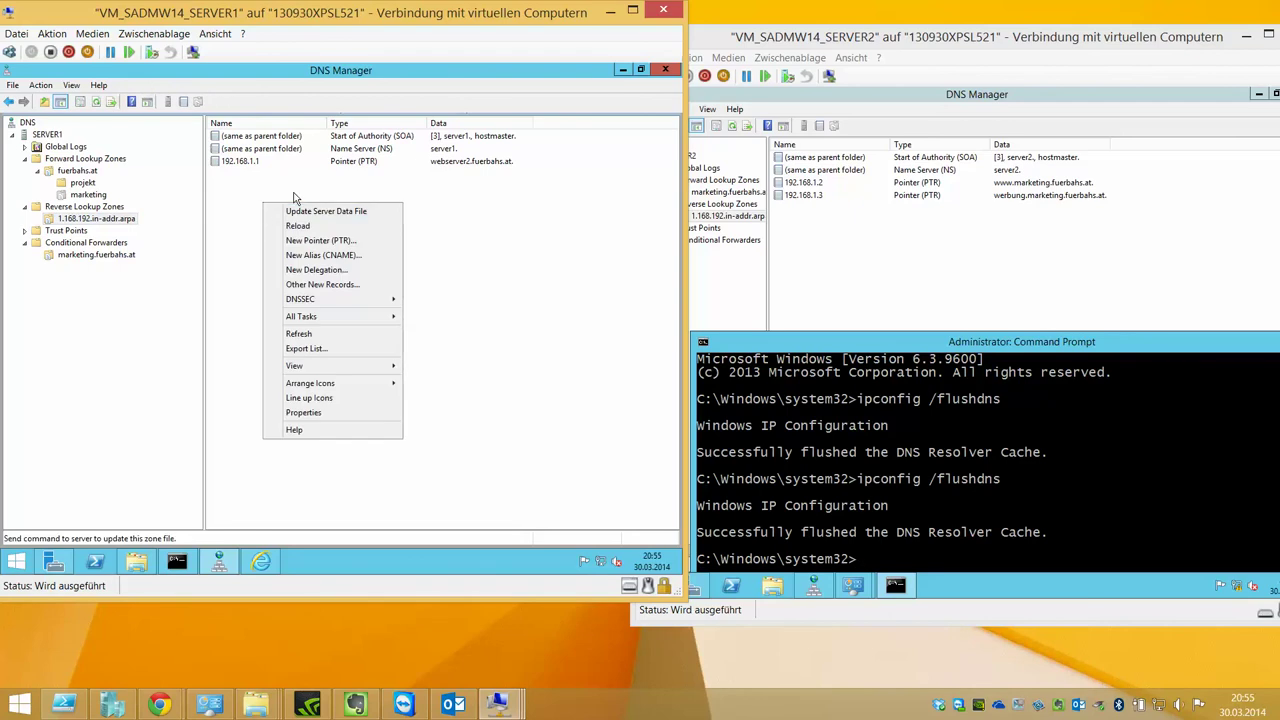
{"action": "left_click", "coordinate": [338, 242]}
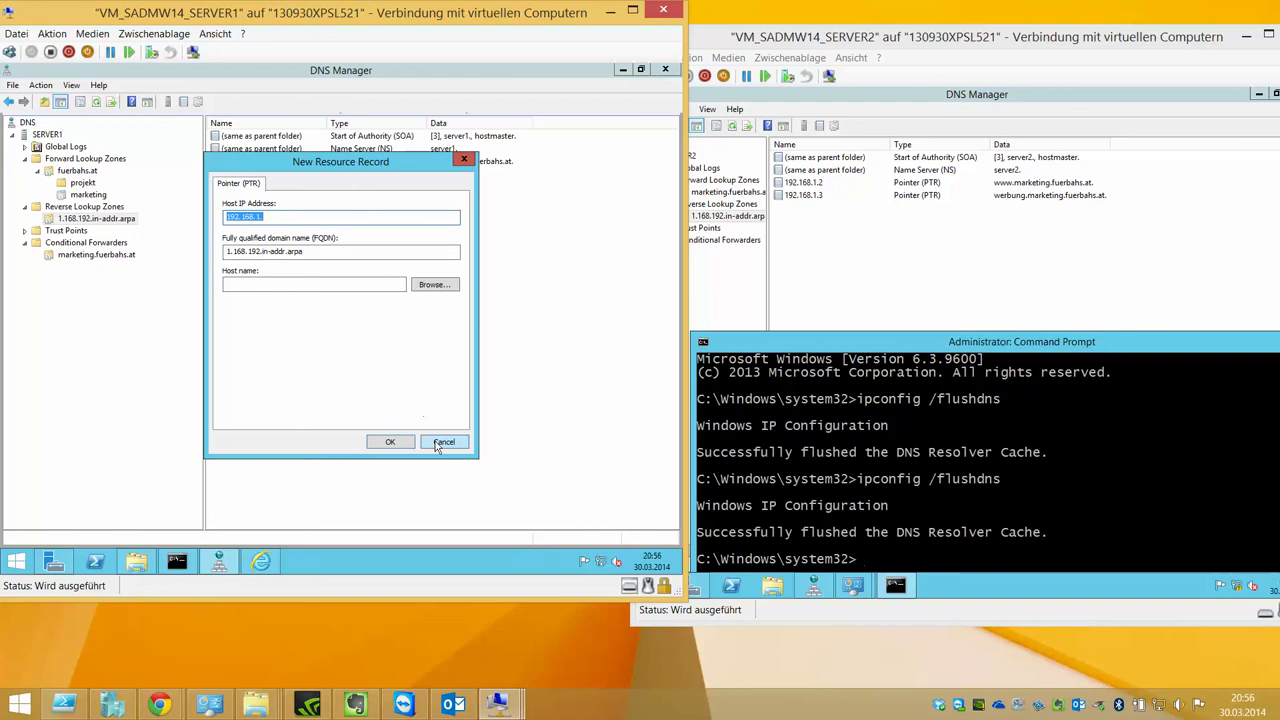
{"action": "left_click", "coordinate": [441, 441]}
Start a new pointer record in SERVER1's 1.168.192.in-addr.arpa zone with host IP address 192.168.1.3
{"action": "left_click", "coordinate": [700, 228]}
{"action": "right_click", "coordinate": [326, 206]}
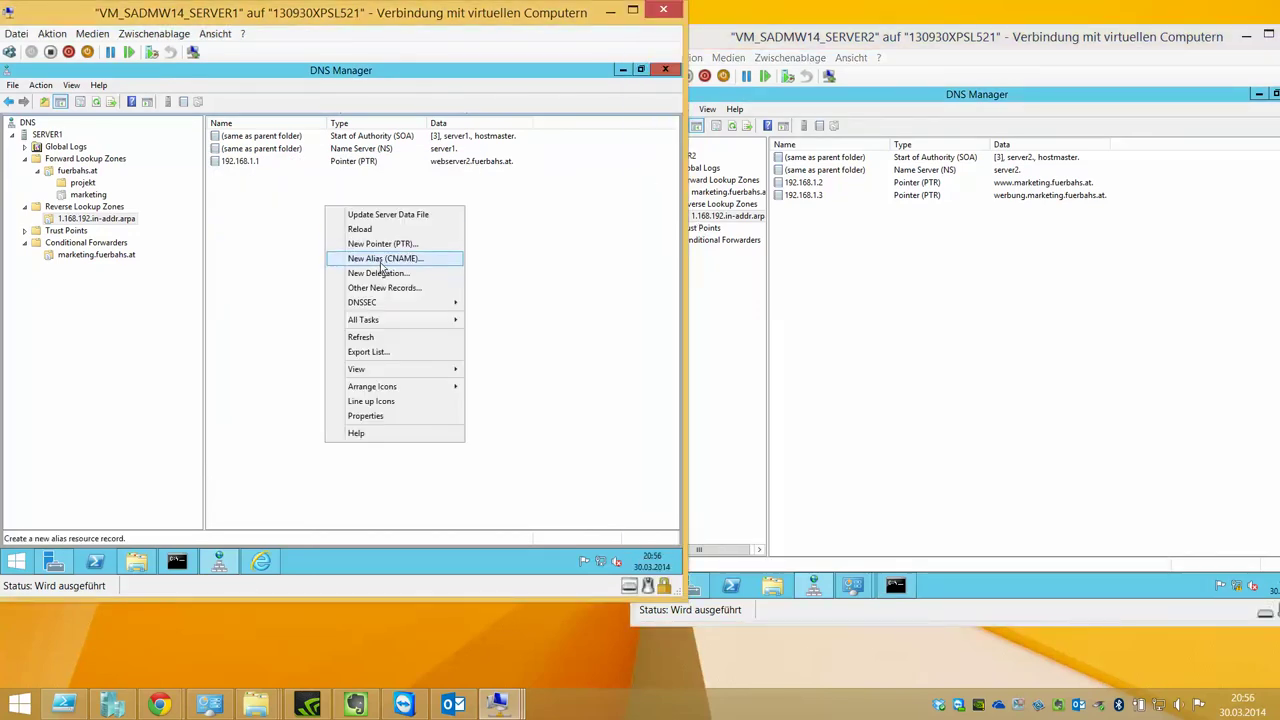
{"action": "left_click", "coordinate": [381, 247]}
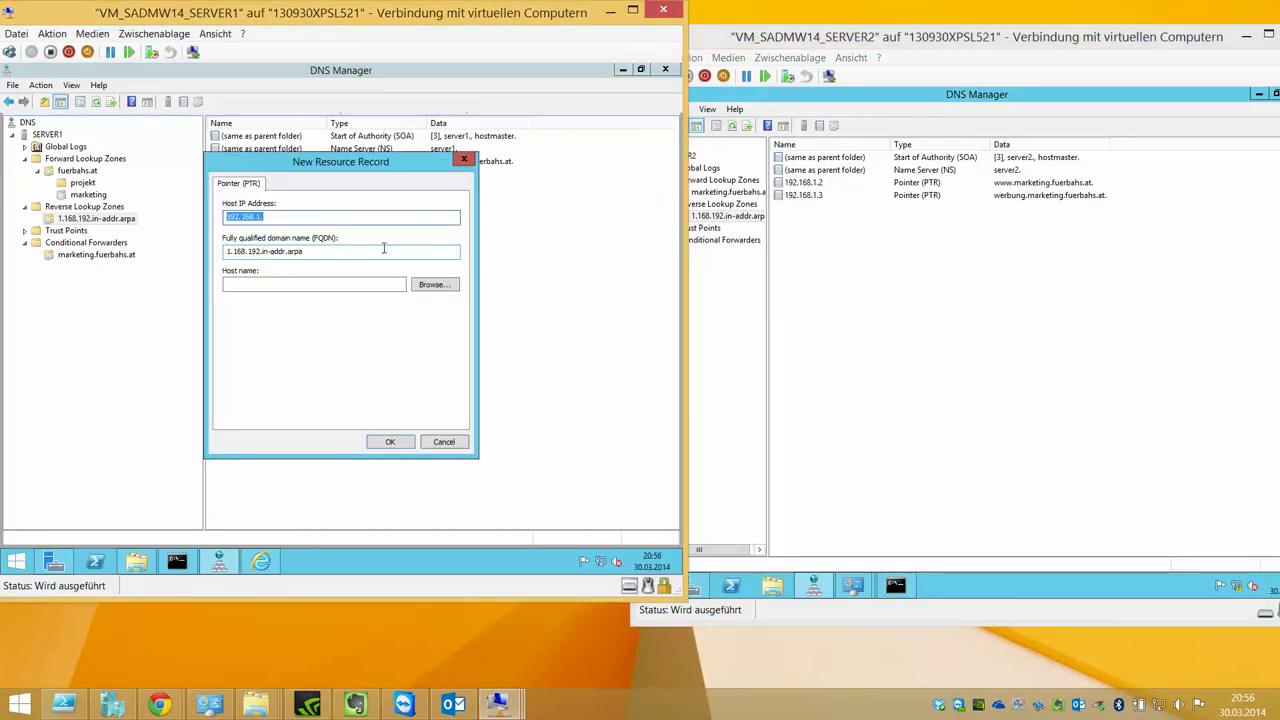
{"action": "key", "text": "End"}
{"action": "type", "text": "3"}
{"action": "key", "text": "Tab"}
{"action": "key", "text": "Tab"}
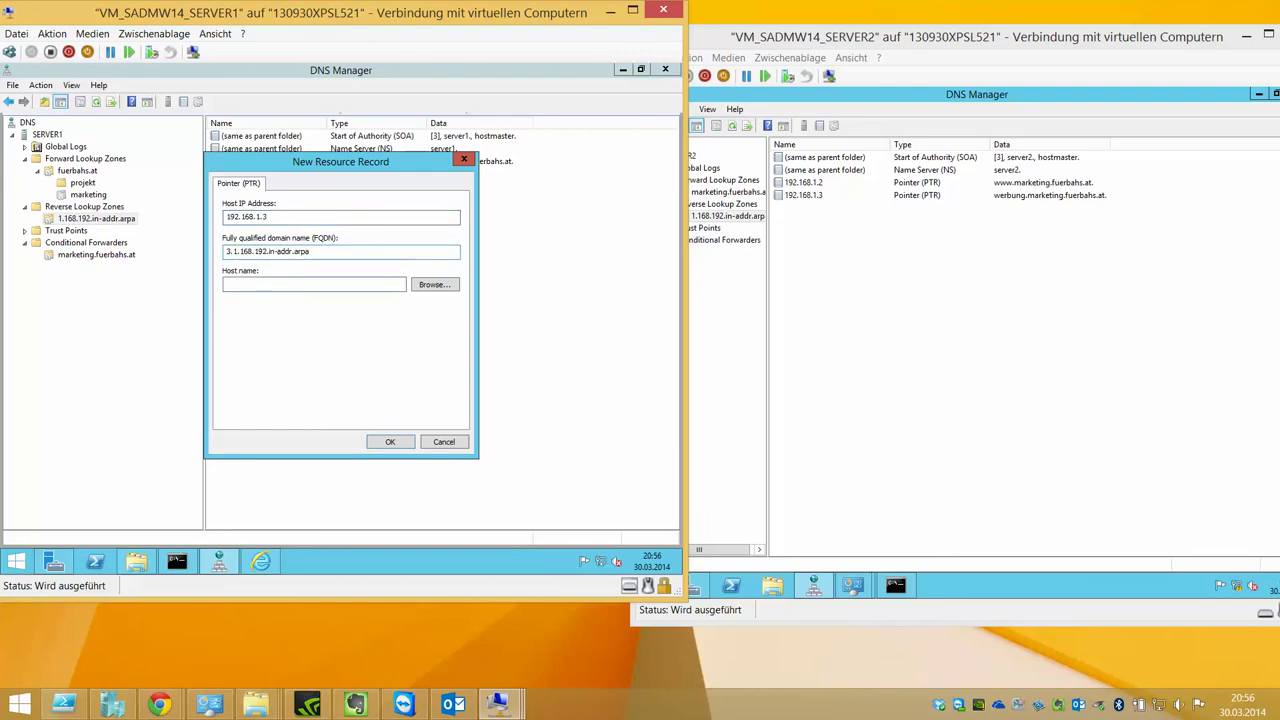
Browse all record types in SERVER1's marketing delegation, pick marketing.fuerbahs.at as the pointer's host name, and create the record
{"action": "left_click", "coordinate": [423, 289]}
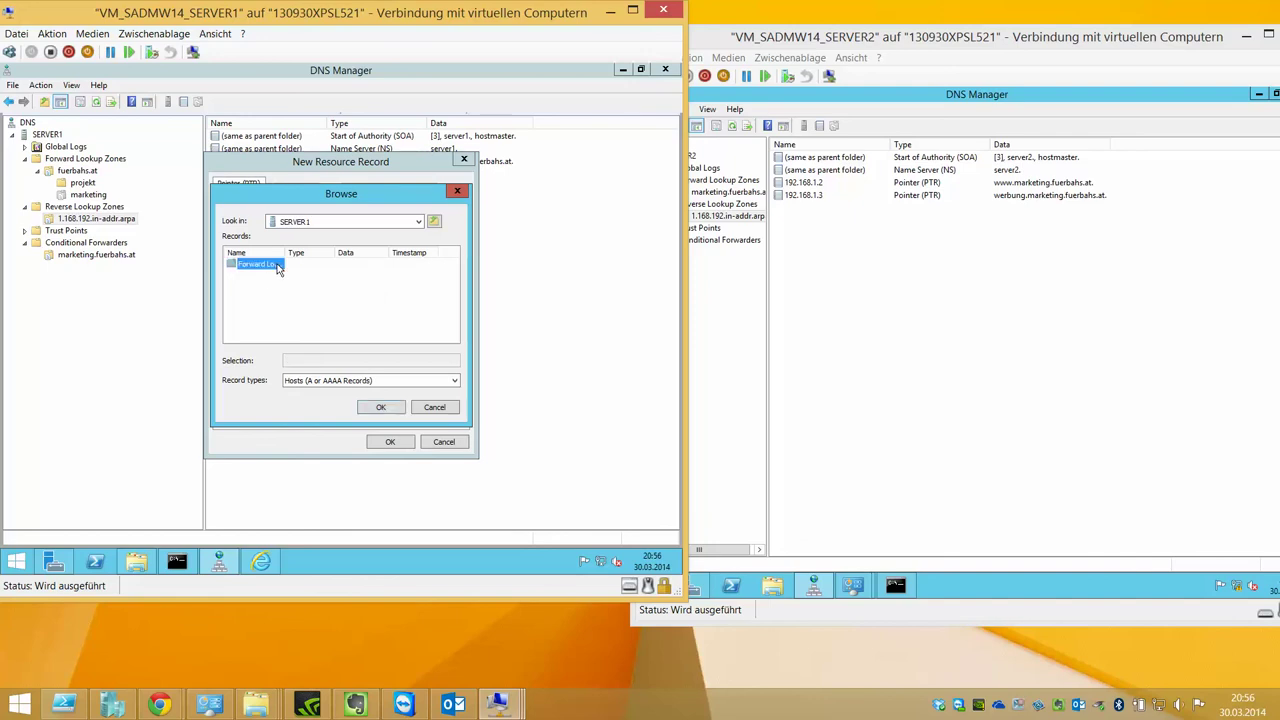
{"action": "double_click", "coordinate": [280, 265]}
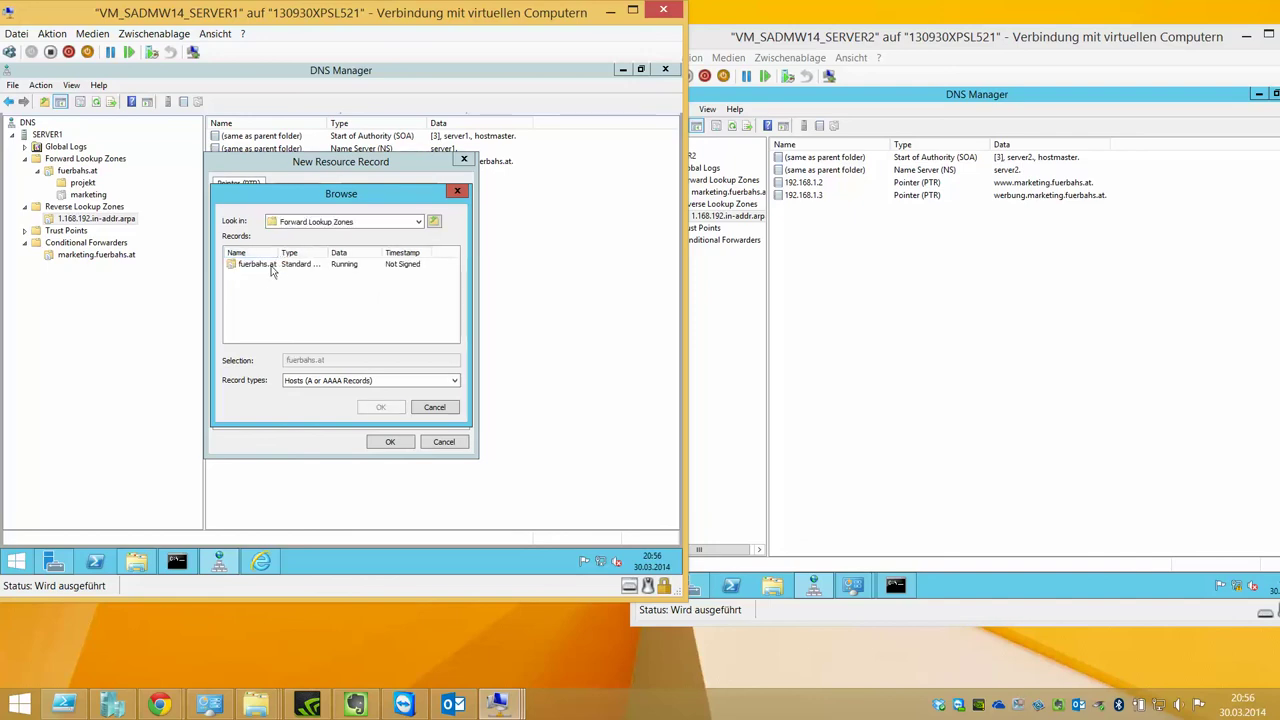
{"action": "double_click", "coordinate": [270, 265]}
{"action": "double_click", "coordinate": [266, 277]}
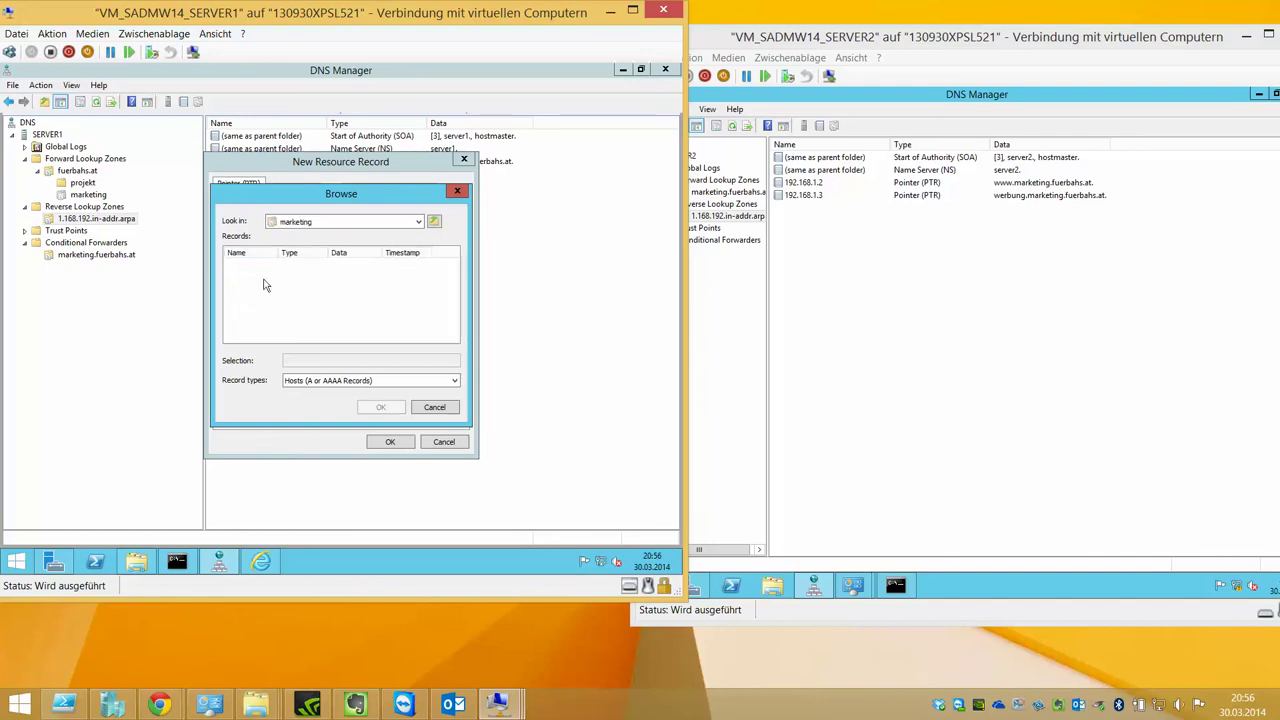
{"action": "left_click", "coordinate": [373, 380]}
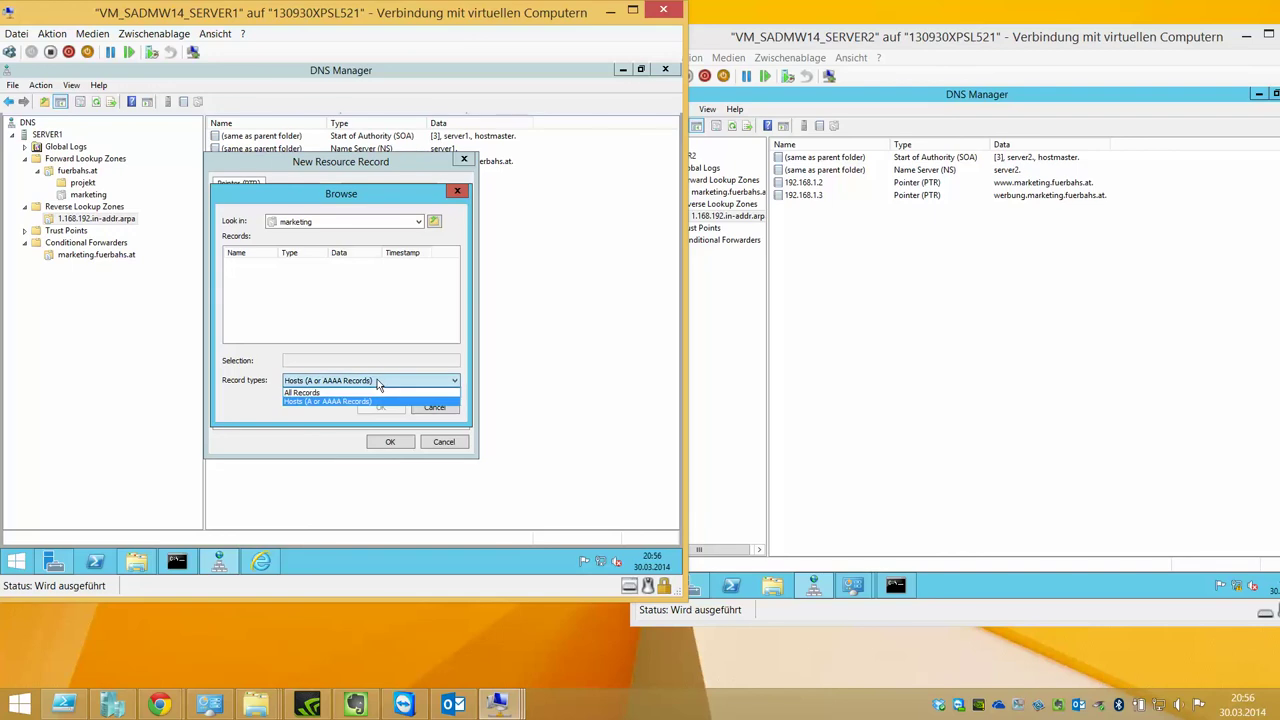
{"action": "left_click", "coordinate": [373, 380]}
{"action": "left_click", "coordinate": [373, 380]}
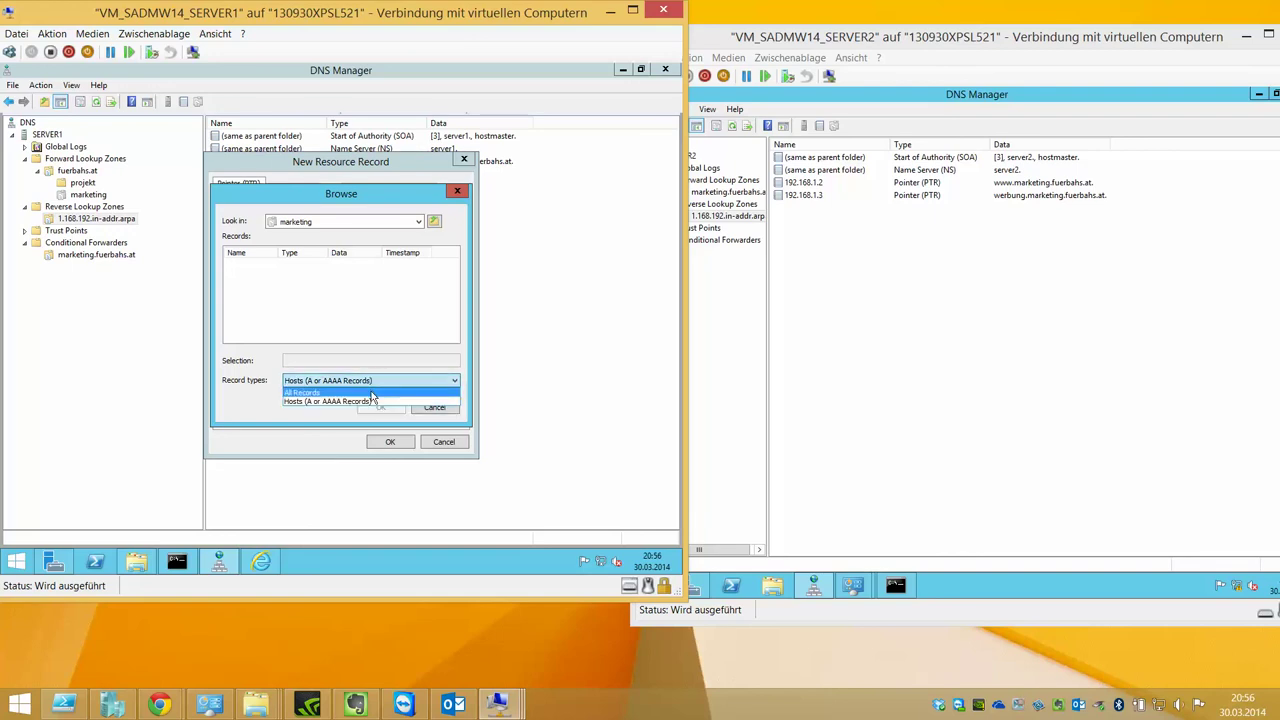
{"action": "left_click", "coordinate": [376, 395]}
{"action": "double_click", "coordinate": [266, 268]}
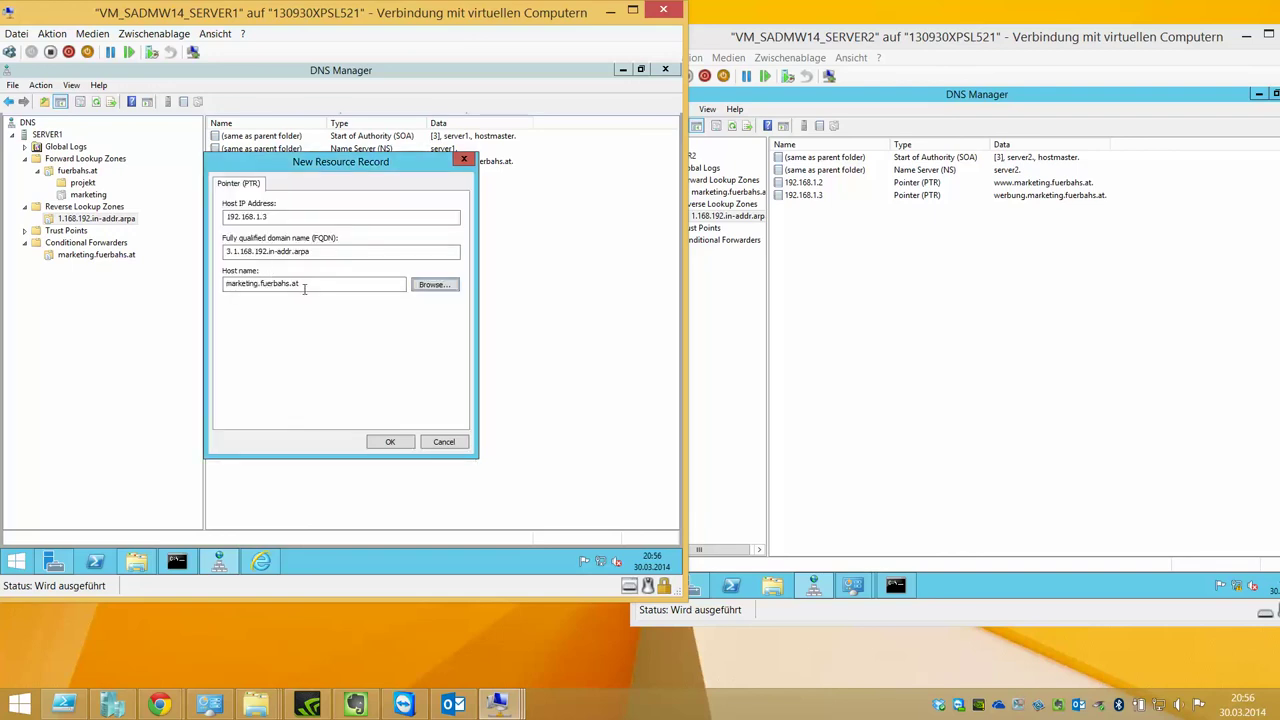
{"action": "left_click", "coordinate": [390, 441]}
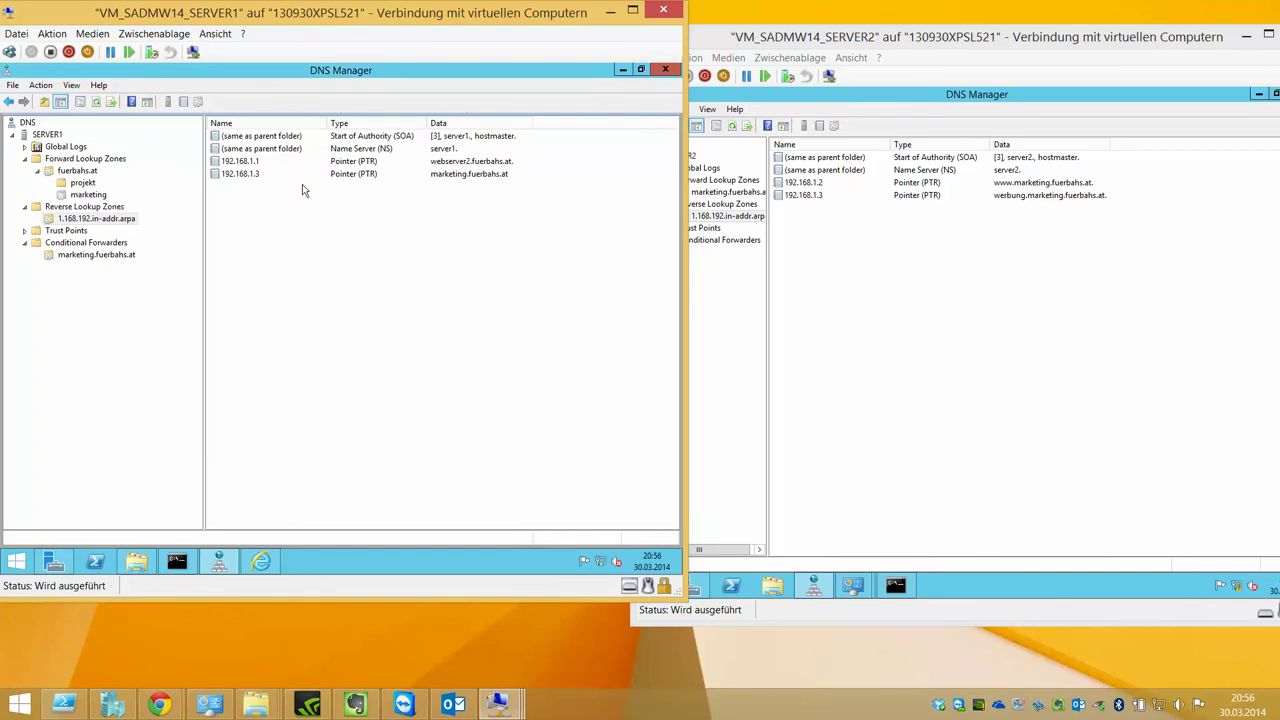
Ping werbung.marketing.fuerbahs.at again from SERVER1's command prompt
{"action": "left_click", "coordinate": [177, 561]}
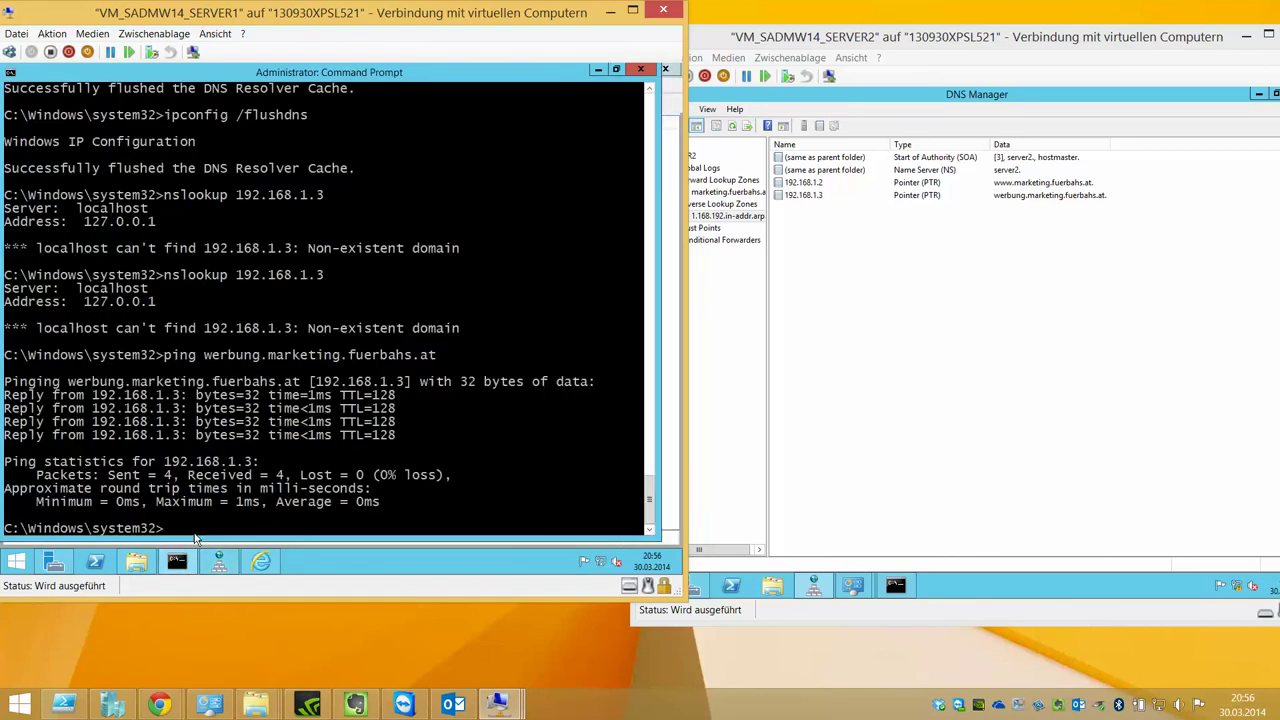
{"action": "key", "text": "Up"}
{"action": "key", "text": "Up"}
{"action": "key", "text": "Up"}
{"action": "key", "text": "Up"}
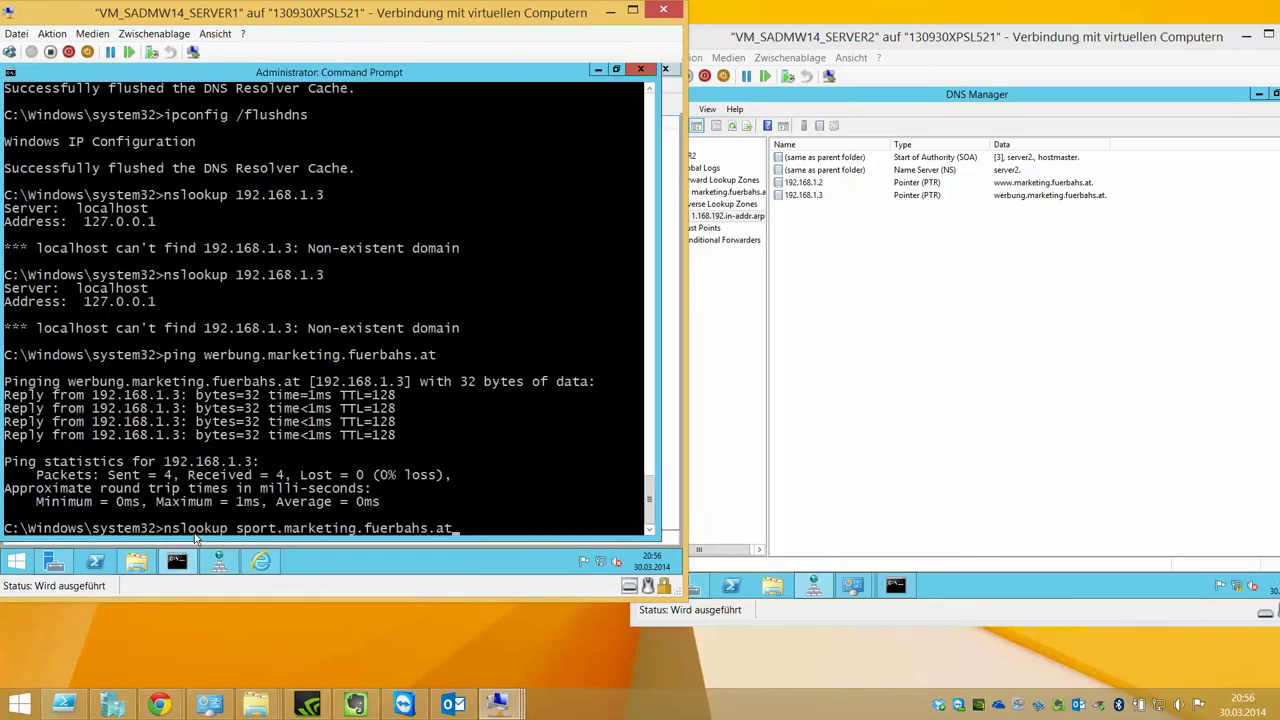
{"action": "key", "text": "Up"}
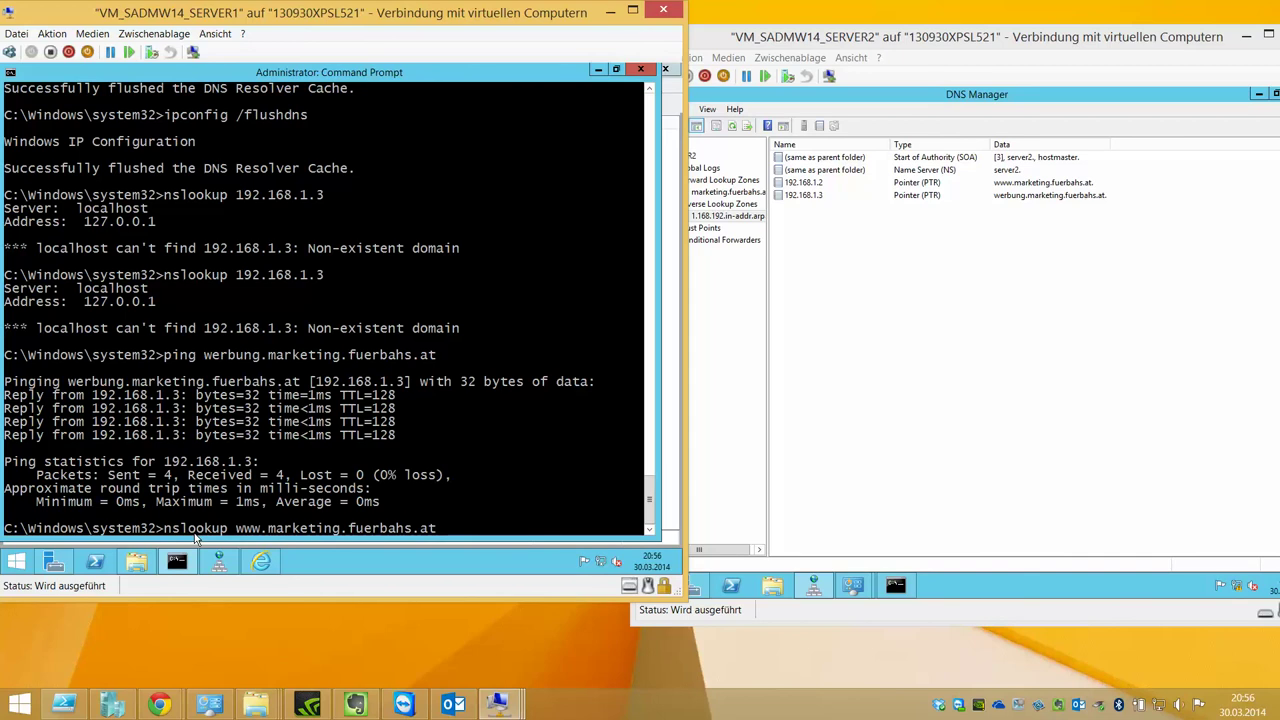
{"action": "key", "text": "Down"}
{"action": "key", "text": "Down"}
{"action": "key", "text": "Down"}
{"action": "key", "text": "Down"}
{"action": "key", "text": "Return"}
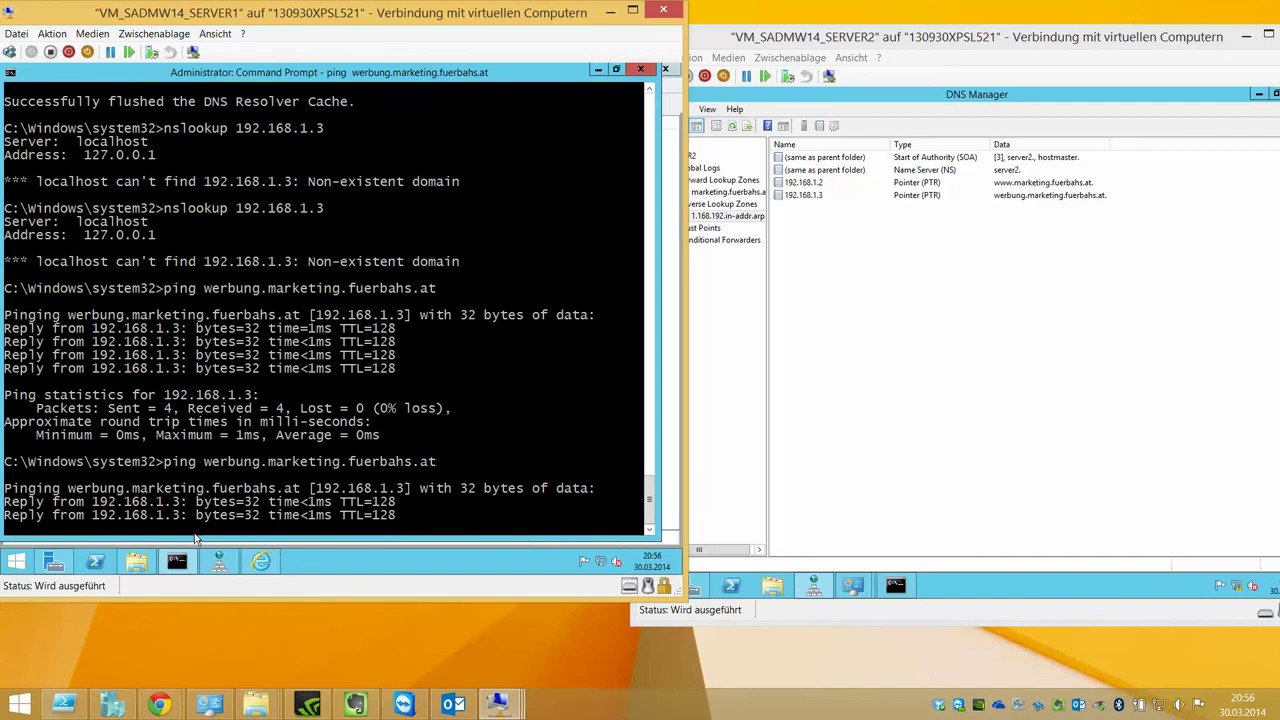
Run a reverse nslookup for 192.168.1.3 in SERVER1's command prompt
{"action": "key", "text": "Up"}
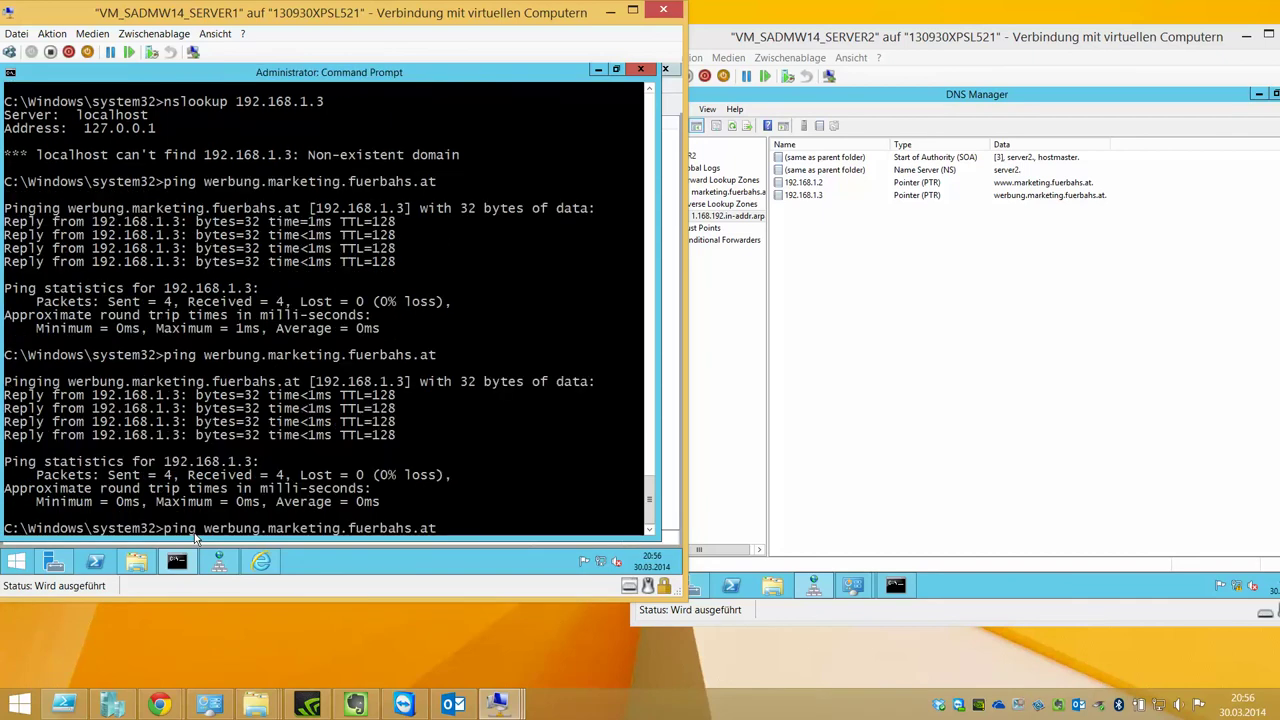
{"action": "key", "text": "Up"}
{"action": "key", "text": "Down"}
{"action": "key", "text": "Up"}
{"action": "key", "text": "Return"}
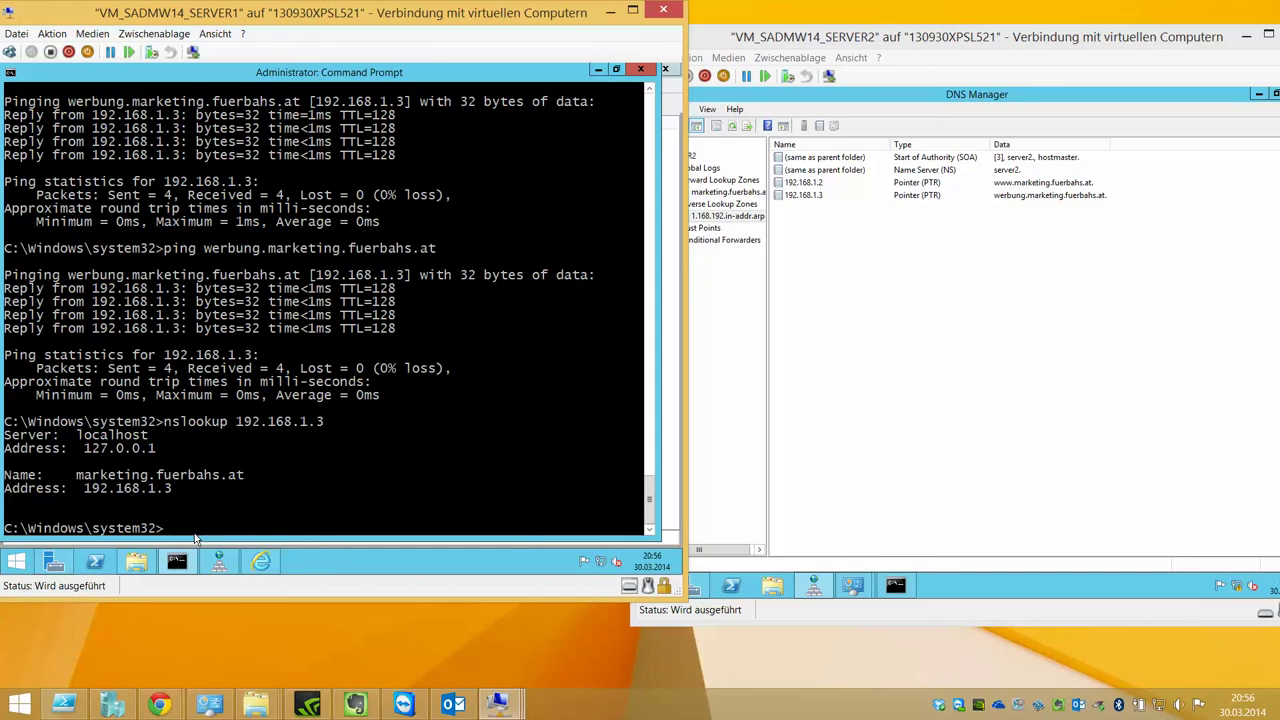
Inspect the host name in the properties of SERVER1's 192.168.1.3 pointer record and close them without changes
{"action": "left_click", "coordinate": [599, 70]}
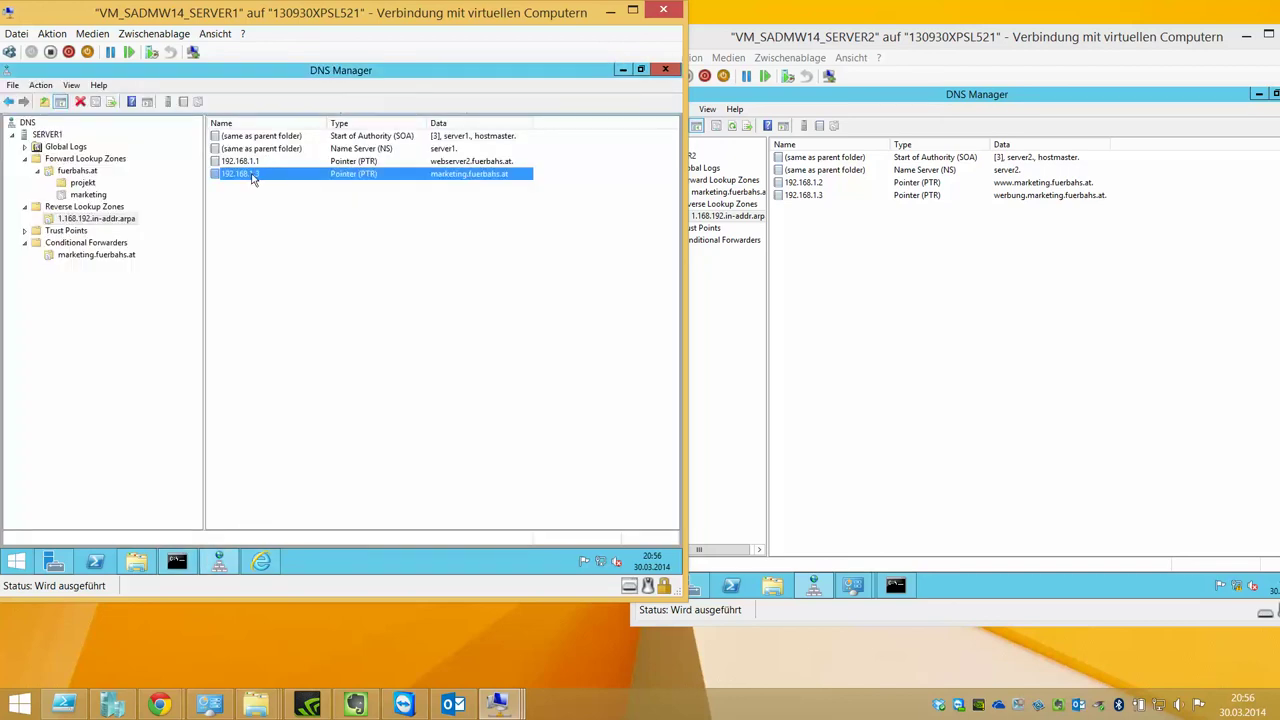
{"action": "right_click", "coordinate": [253, 178]}
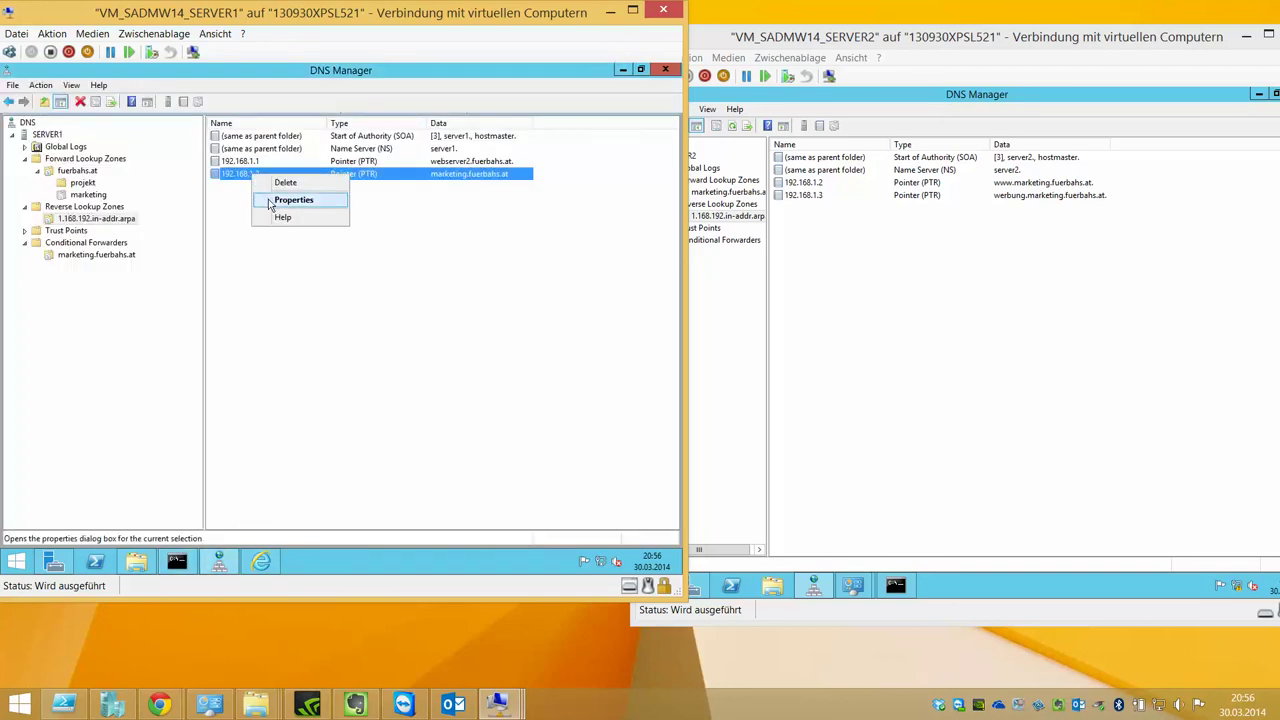
{"action": "left_click", "coordinate": [285, 200]}
{"action": "left_click", "coordinate": [193, 360]}
{"action": "right_click", "coordinate": [296, 178]}
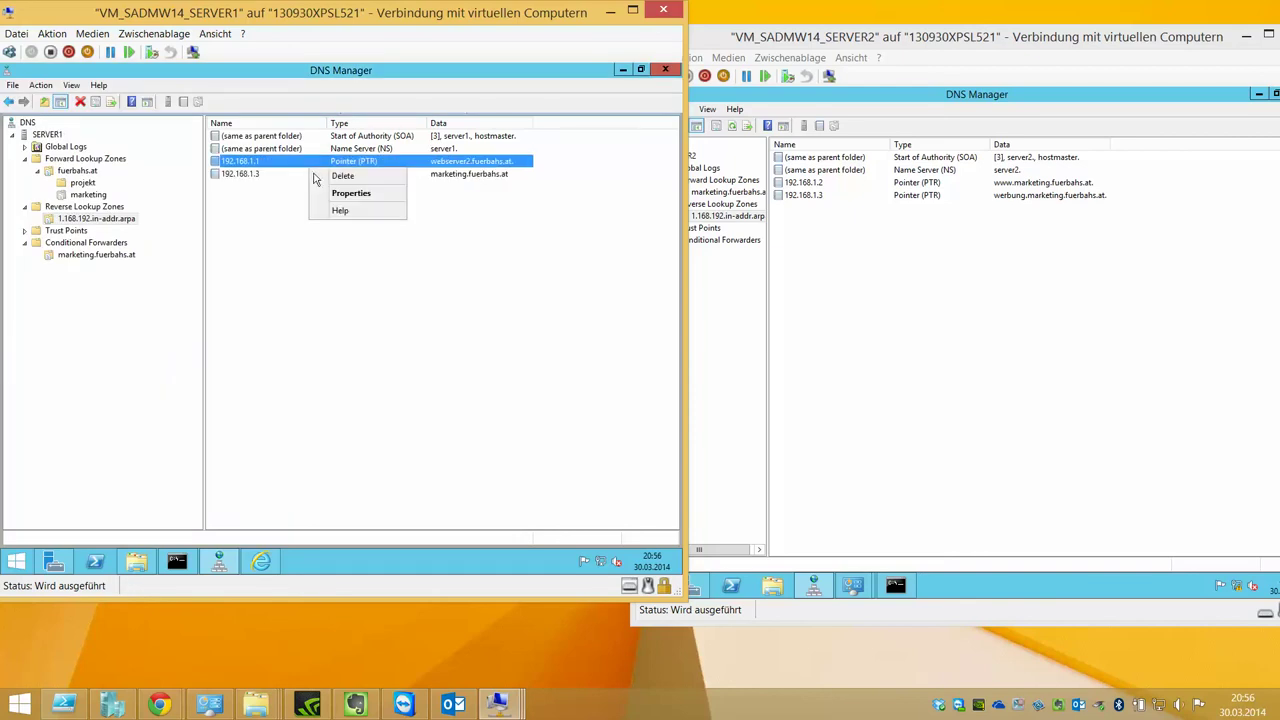
{"action": "key", "text": "Escape"}
{"action": "right_click", "coordinate": [296, 178]}
{"action": "left_click", "coordinate": [322, 202]}
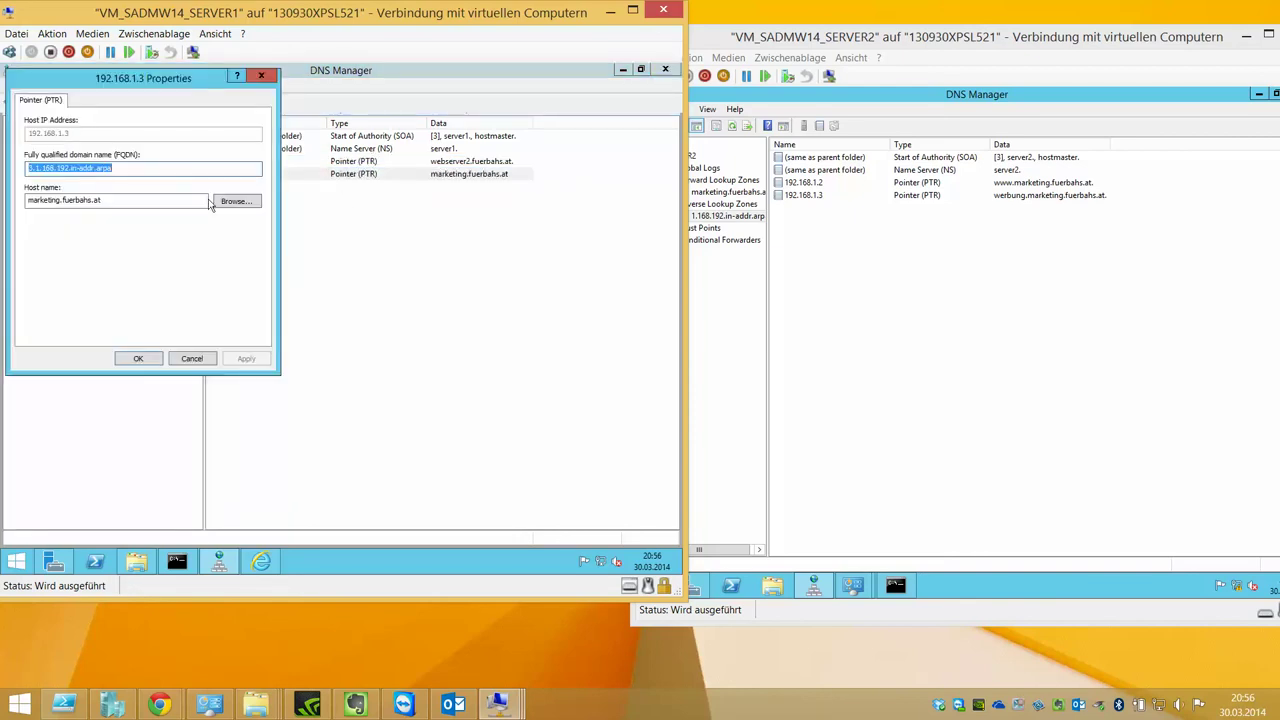
{"action": "left_click", "coordinate": [136, 200]}
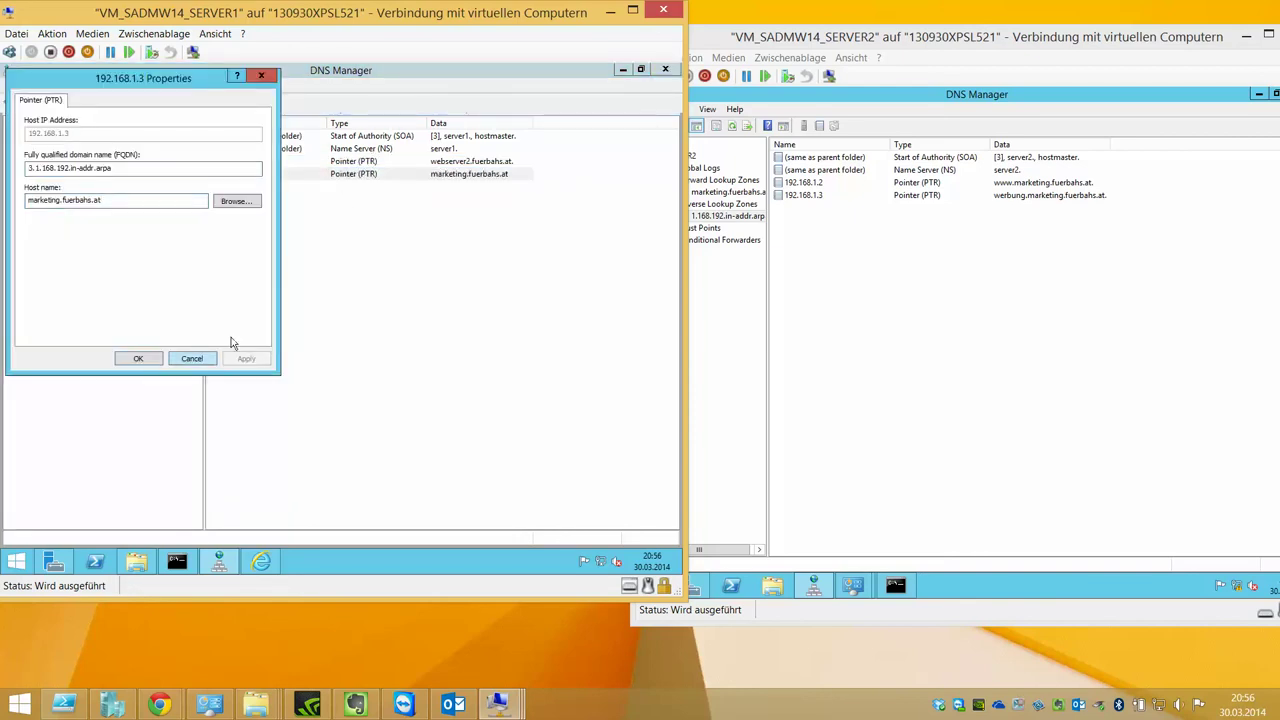
{"action": "left_click", "coordinate": [192, 358]}
Delete the 192.168.1.3 pointer record from SERVER1's 1.168.192.in-addr.arpa zone
{"action": "right_click", "coordinate": [350, 178]}
{"action": "left_click", "coordinate": [378, 184]}
{"action": "left_click", "coordinate": [389, 361]}
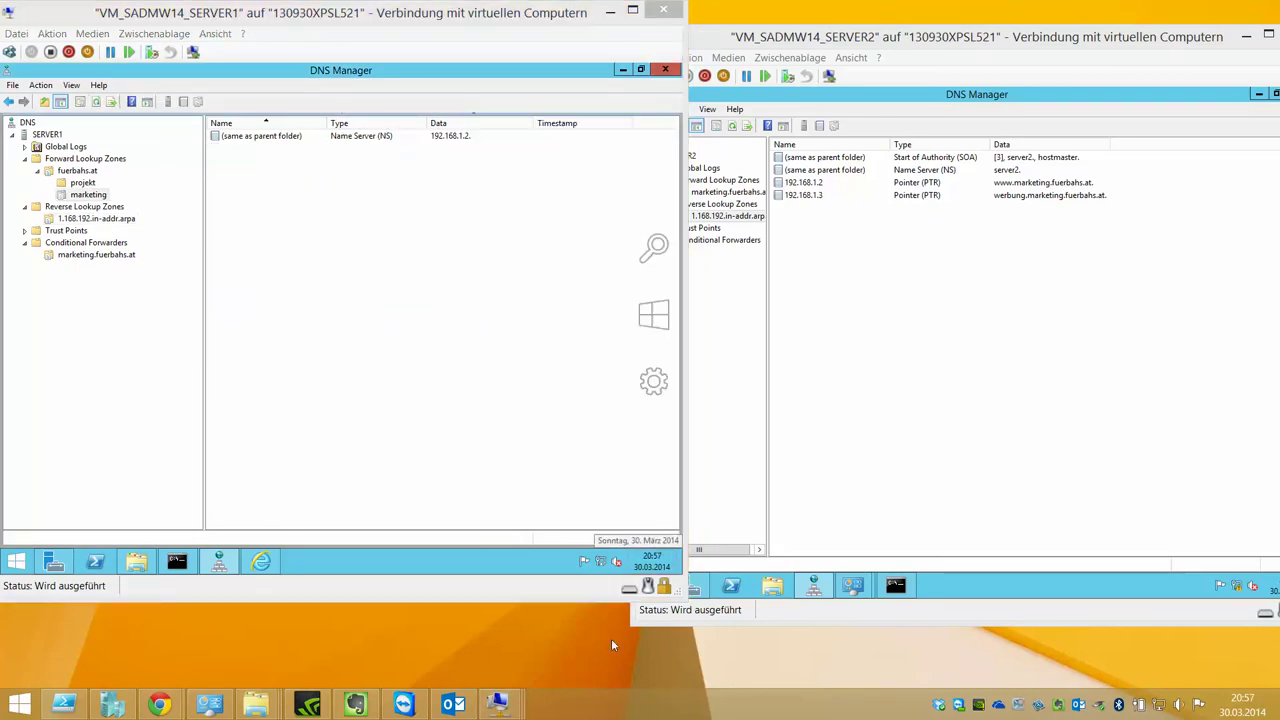
Open the name server record of SERVER1's marketing delegation for editing and try server2 as its IP address
{"action": "left_click", "coordinate": [354, 320]}
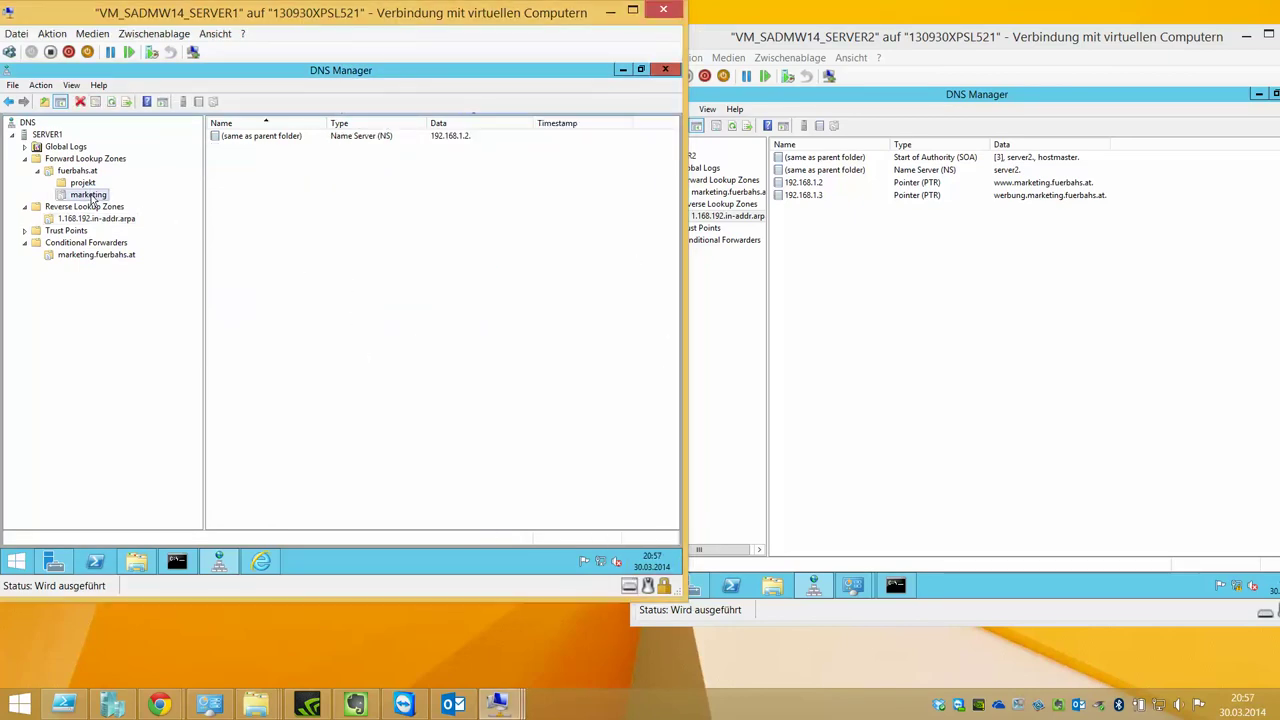
{"action": "double_click", "coordinate": [240, 137]}
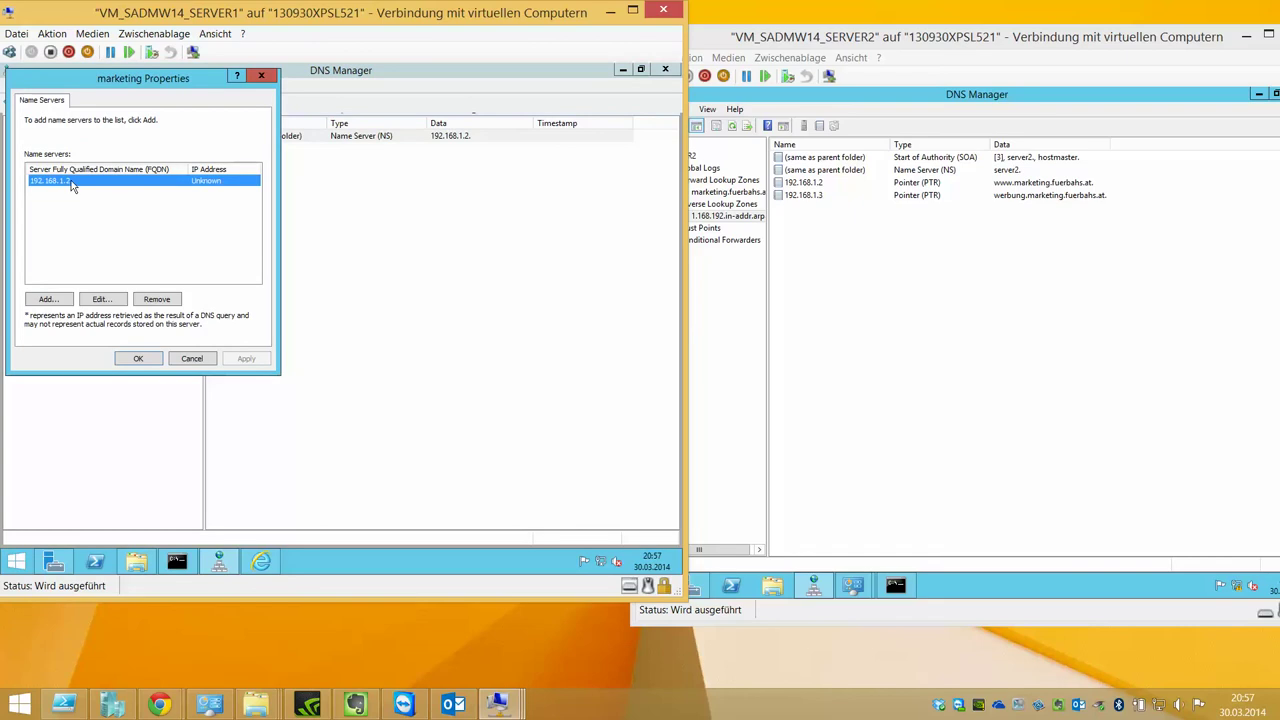
{"action": "left_click", "coordinate": [97, 300]}
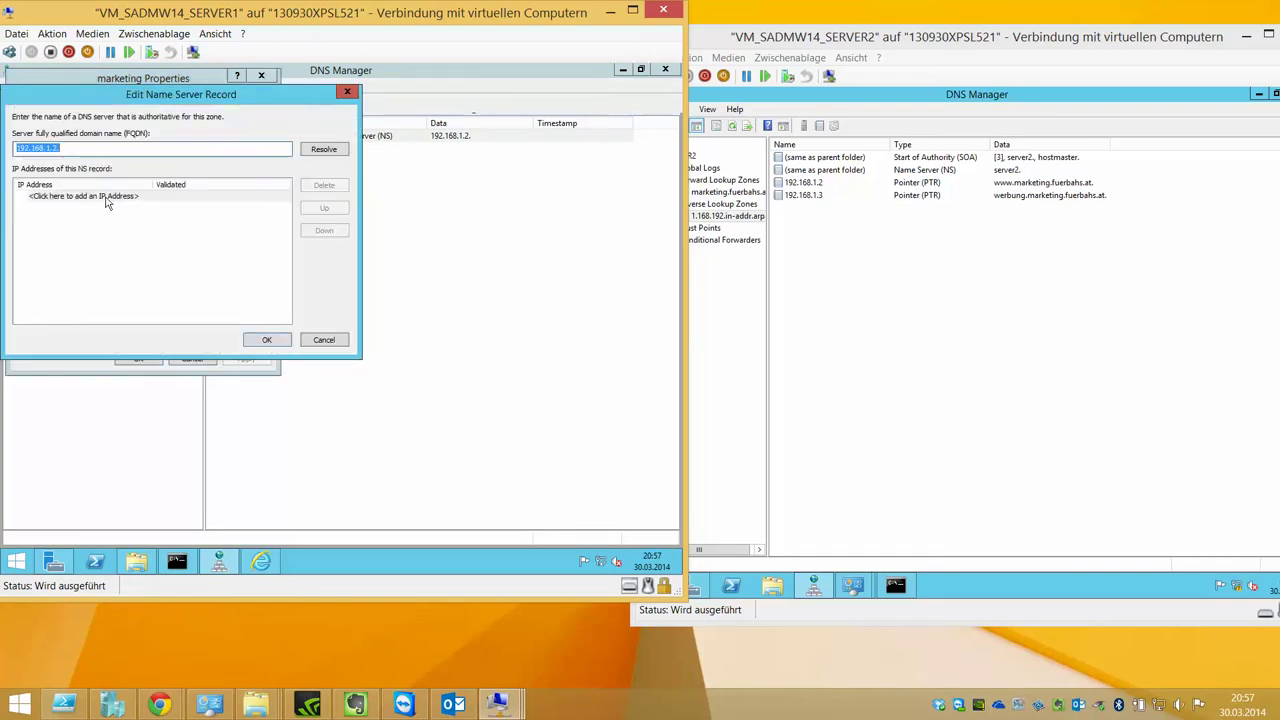
{"action": "left_click", "coordinate": [105, 197]}
{"action": "type", "text": "192"}
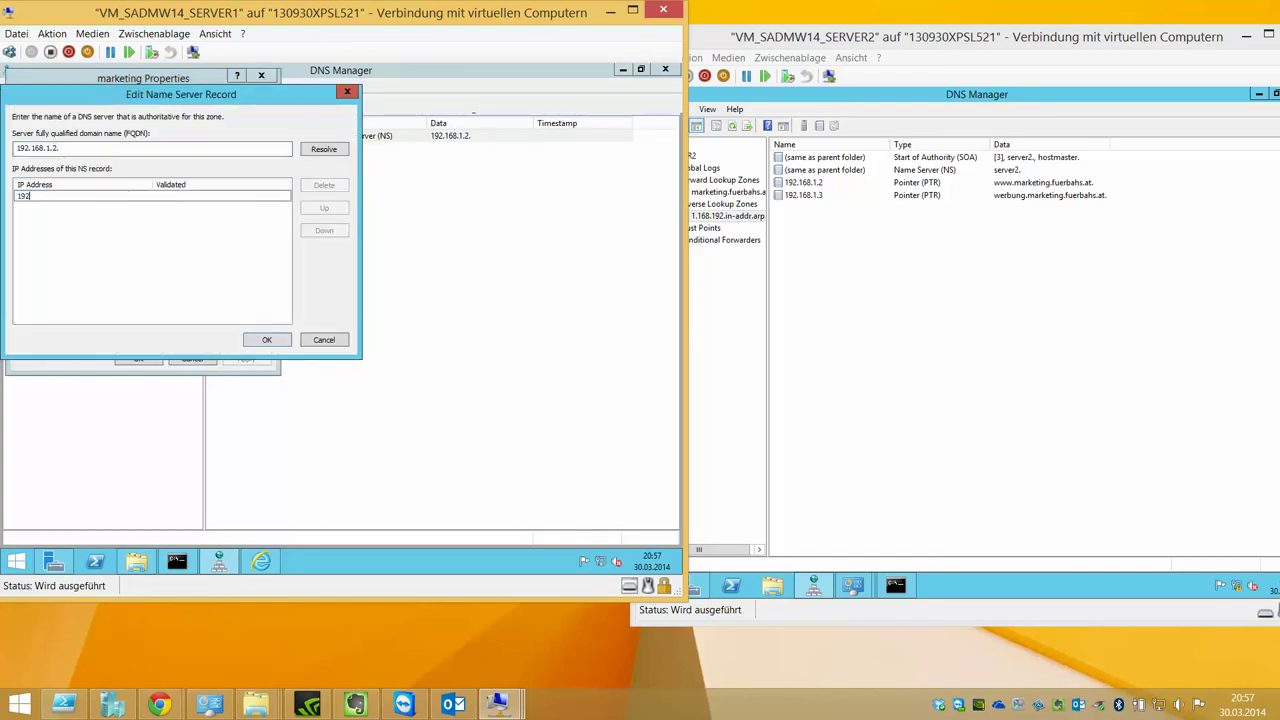
{"action": "key", "text": "BackSpace"}
{"action": "key", "text": "BackSpace"}
{"action": "key", "text": "BackSpace"}
{"action": "key", "text": "BackSpace"}
{"action": "type", "text": "server2"}
{"action": "key", "text": "Return"}
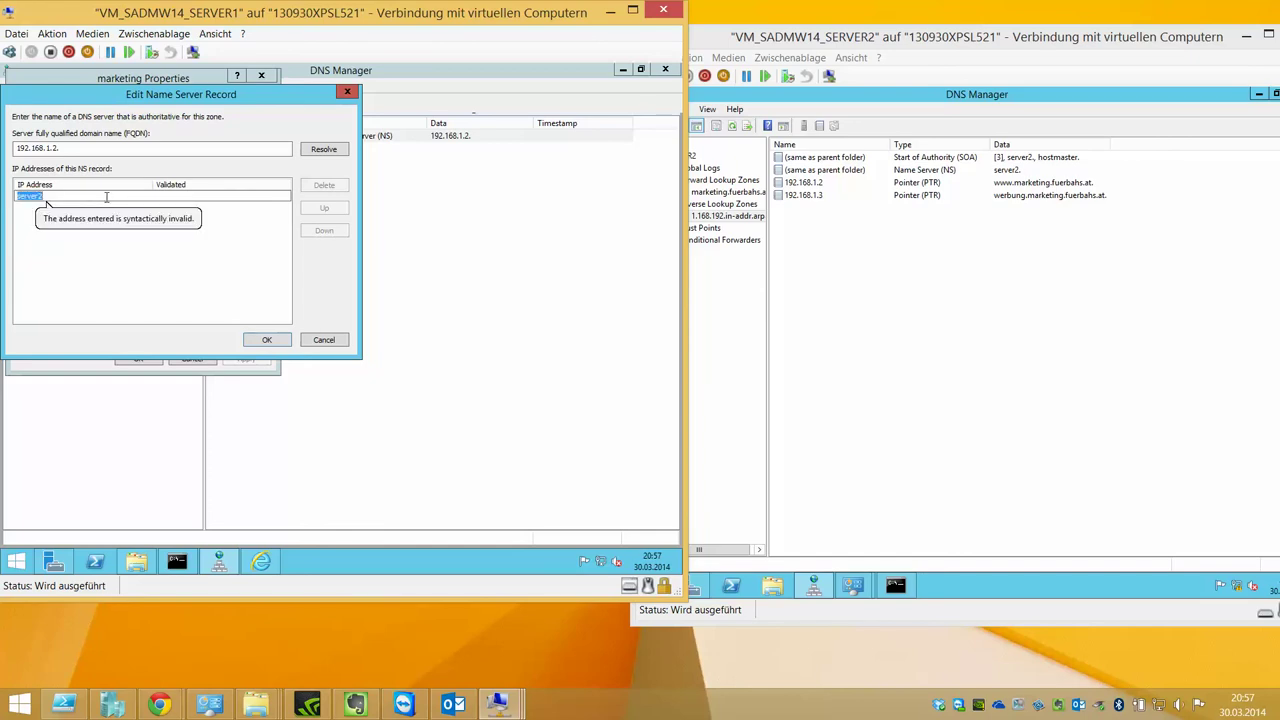
Set the marketing delegation's name server IP address to 192.168.1.2 and apply the change
{"action": "key", "text": "BackSpace"}
{"action": "type", "text": "192.168.1.2"}
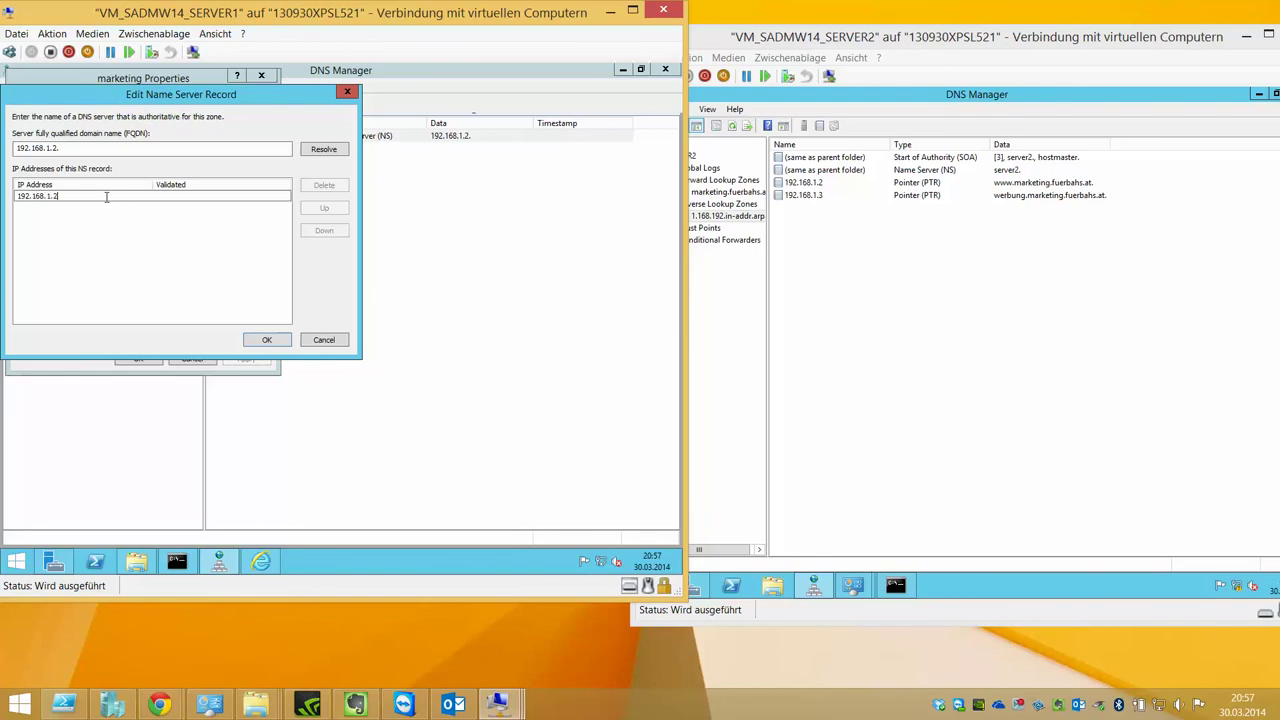
{"action": "key", "text": "Return"}
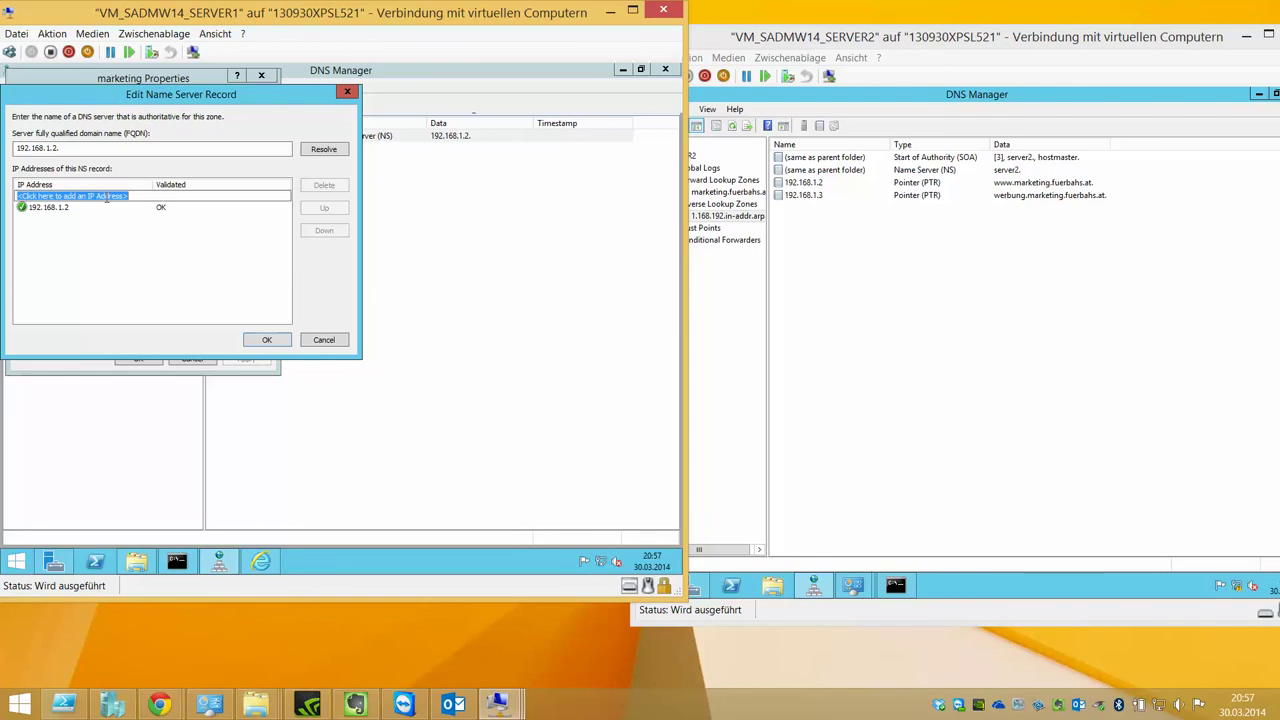
{"action": "left_click", "coordinate": [155, 208]}
{"action": "left_click", "coordinate": [266, 340]}
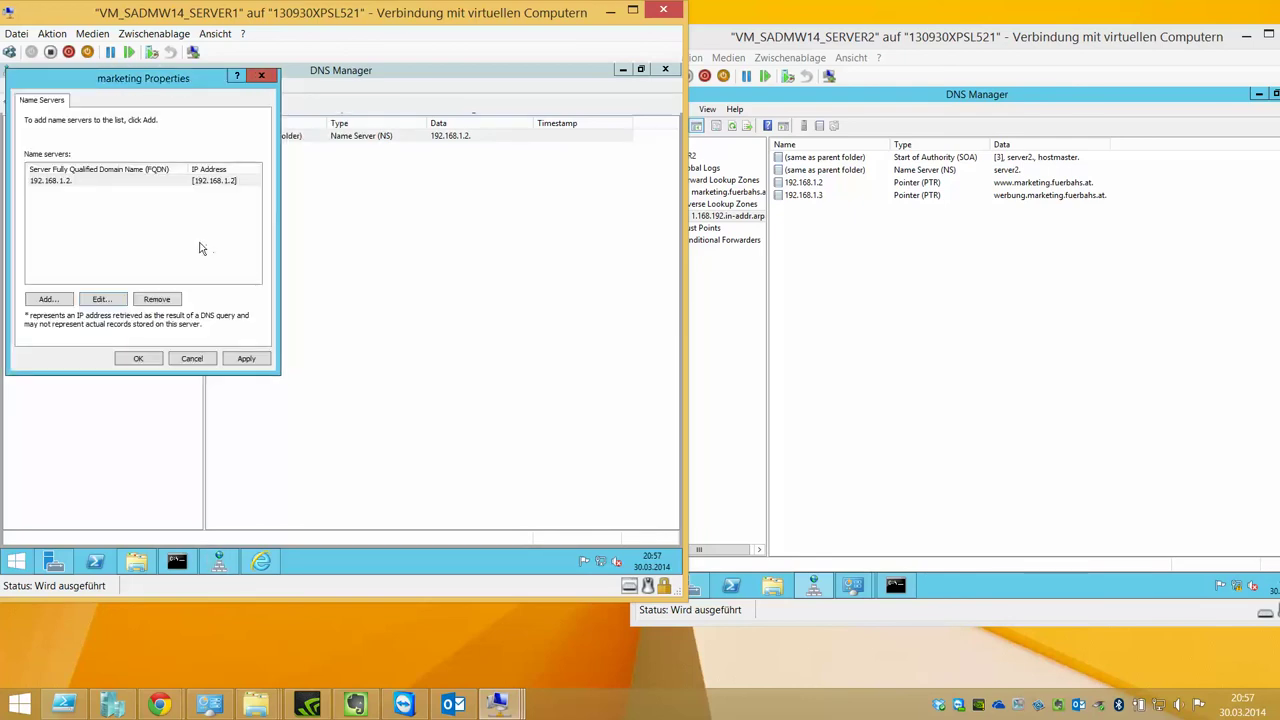
{"action": "left_click", "coordinate": [237, 360]}
{"action": "left_click", "coordinate": [150, 359]}
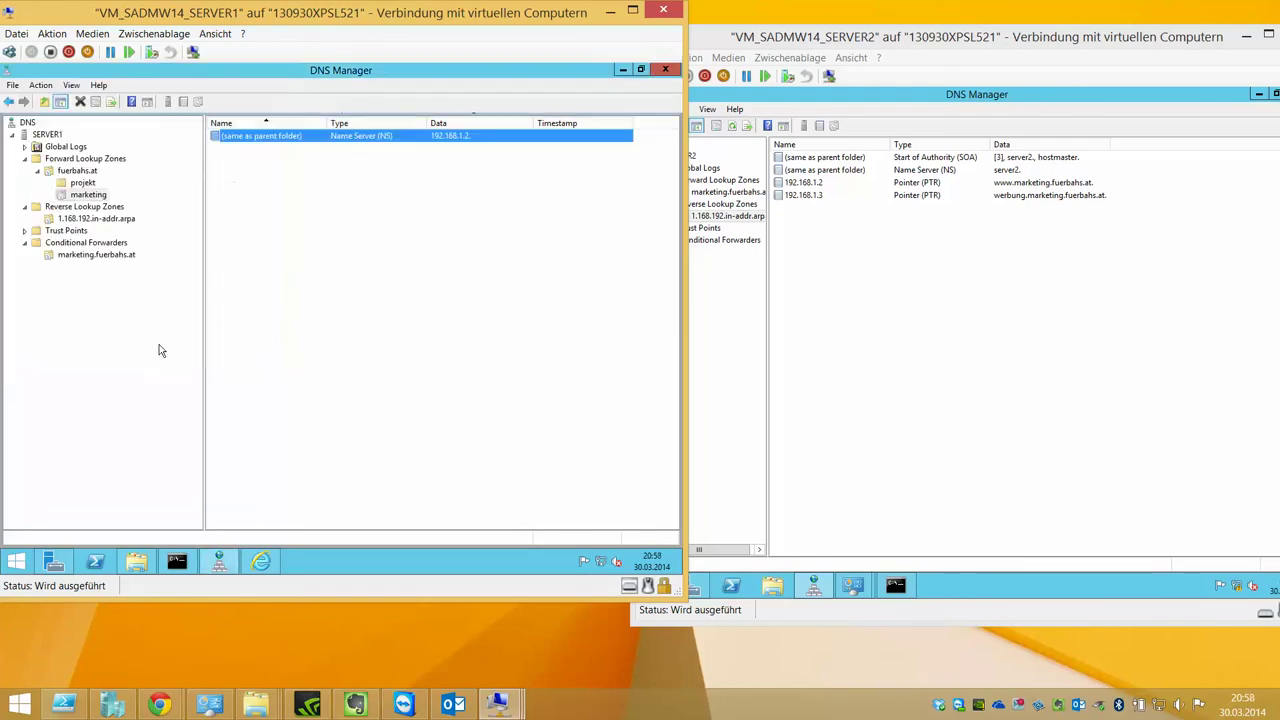
{"action": "left_click", "coordinate": [297, 139]}
{"action": "left_click", "coordinate": [405, 182]}
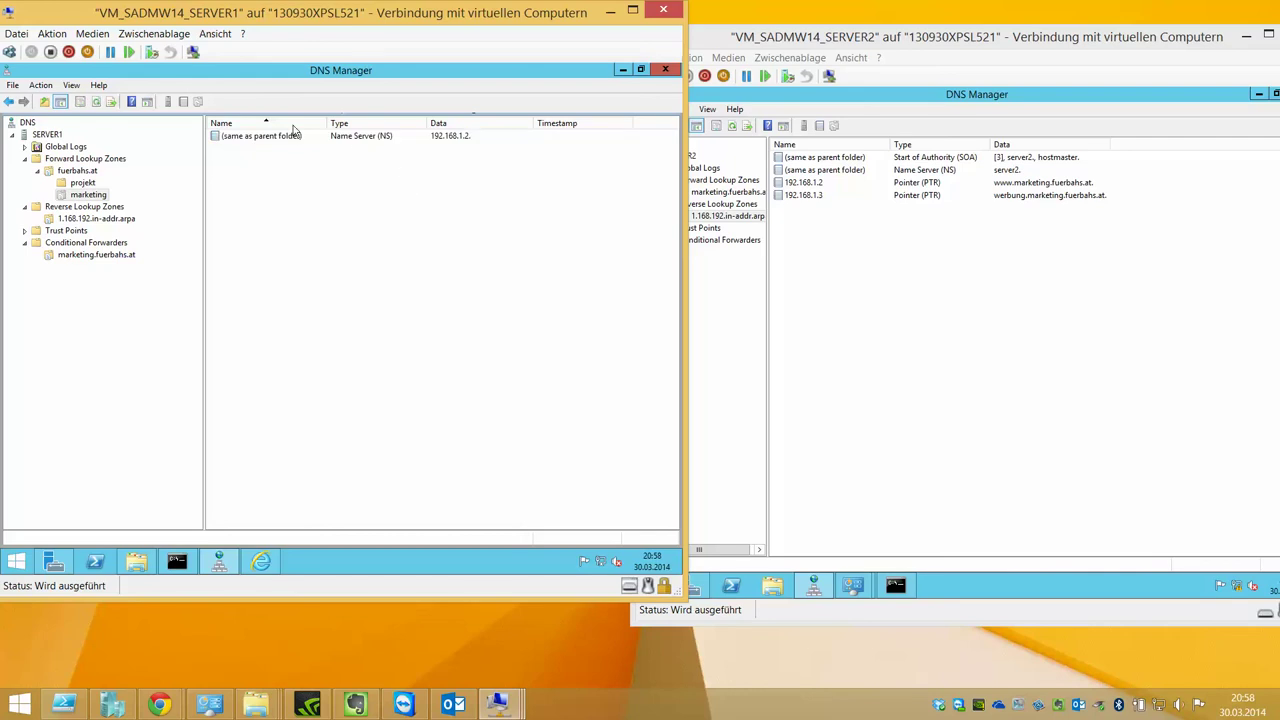
Delete the marketing.fuerbahs.at conditional forwarder on SERVER1
{"action": "right_click", "coordinate": [98, 255]}
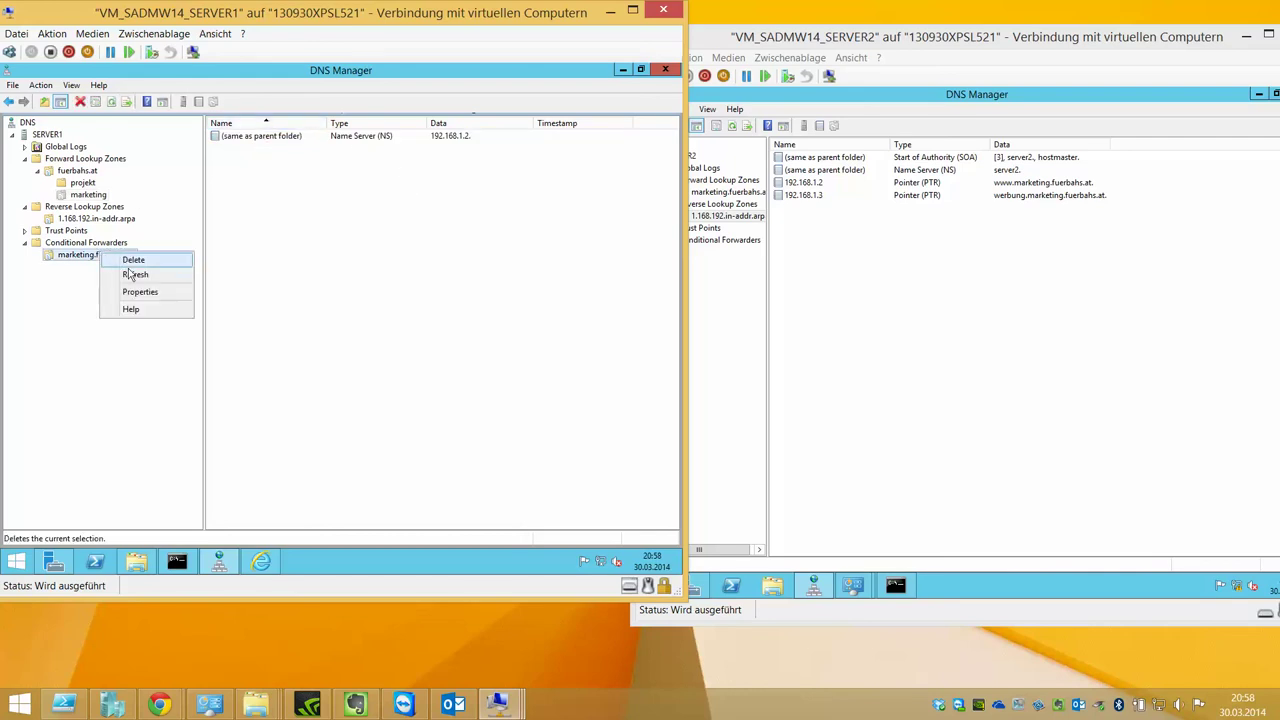
{"action": "left_click", "coordinate": [125, 258]}
{"action": "left_click", "coordinate": [414, 364]}
Check the name server entry and its IP address in SERVER1's marketing delegation properties
{"action": "left_click", "coordinate": [88, 194]}
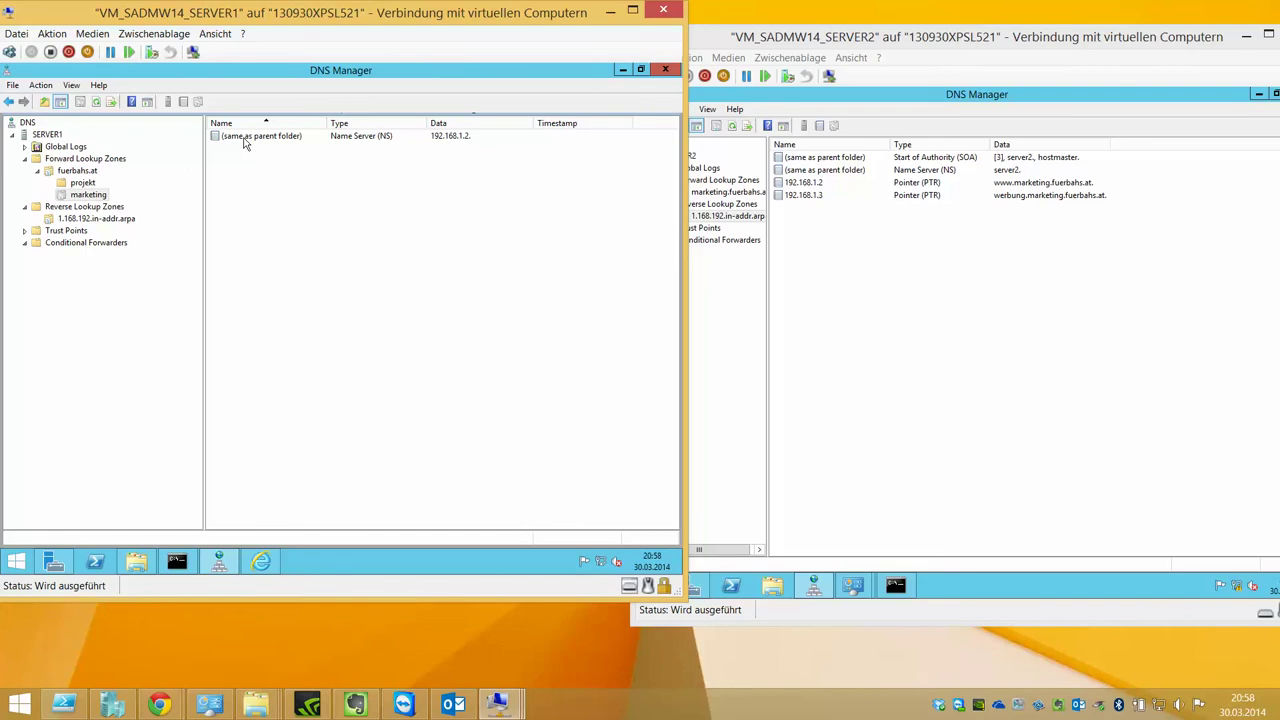
{"action": "left_click", "coordinate": [92, 195]}
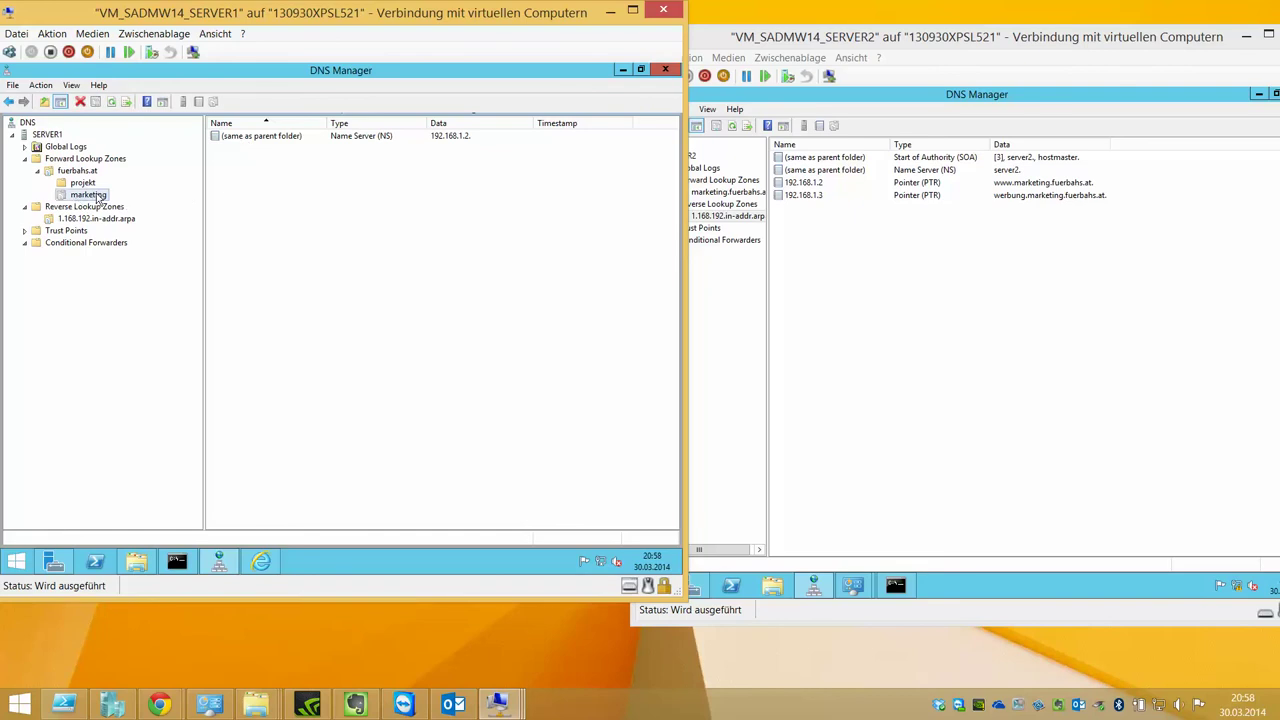
{"action": "double_click", "coordinate": [249, 137]}
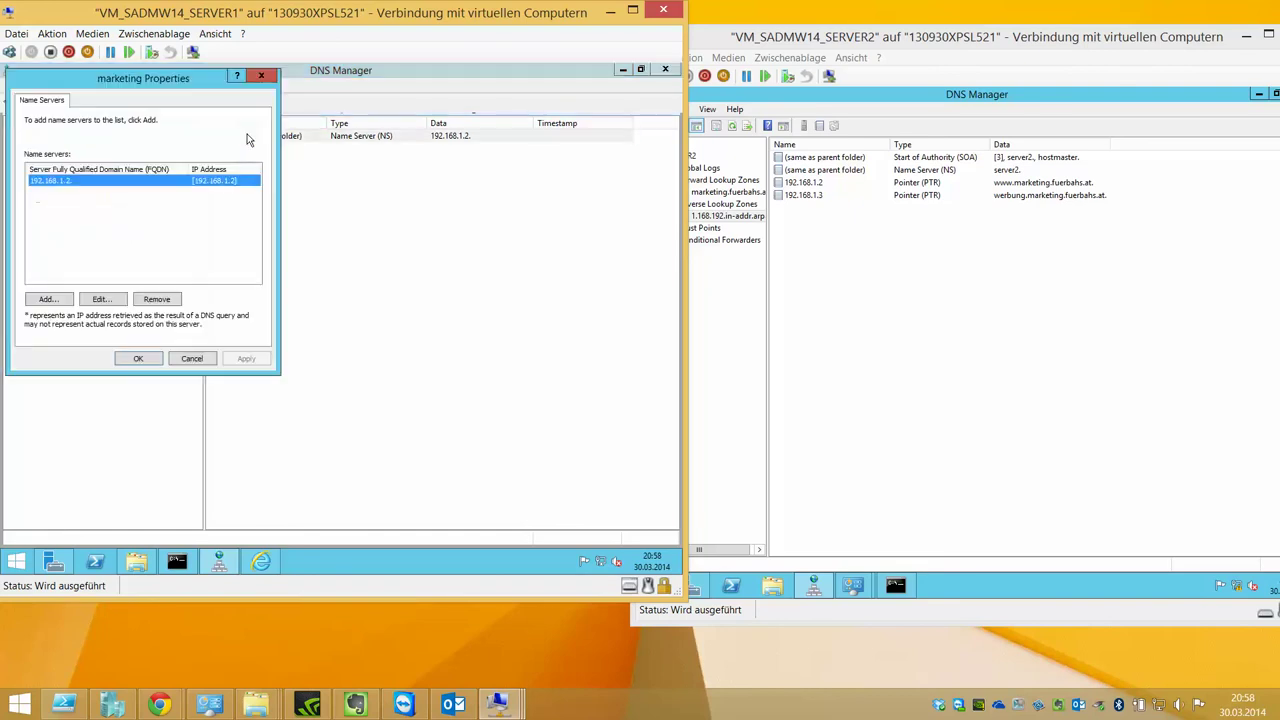
{"action": "left_click", "coordinate": [138, 358]}
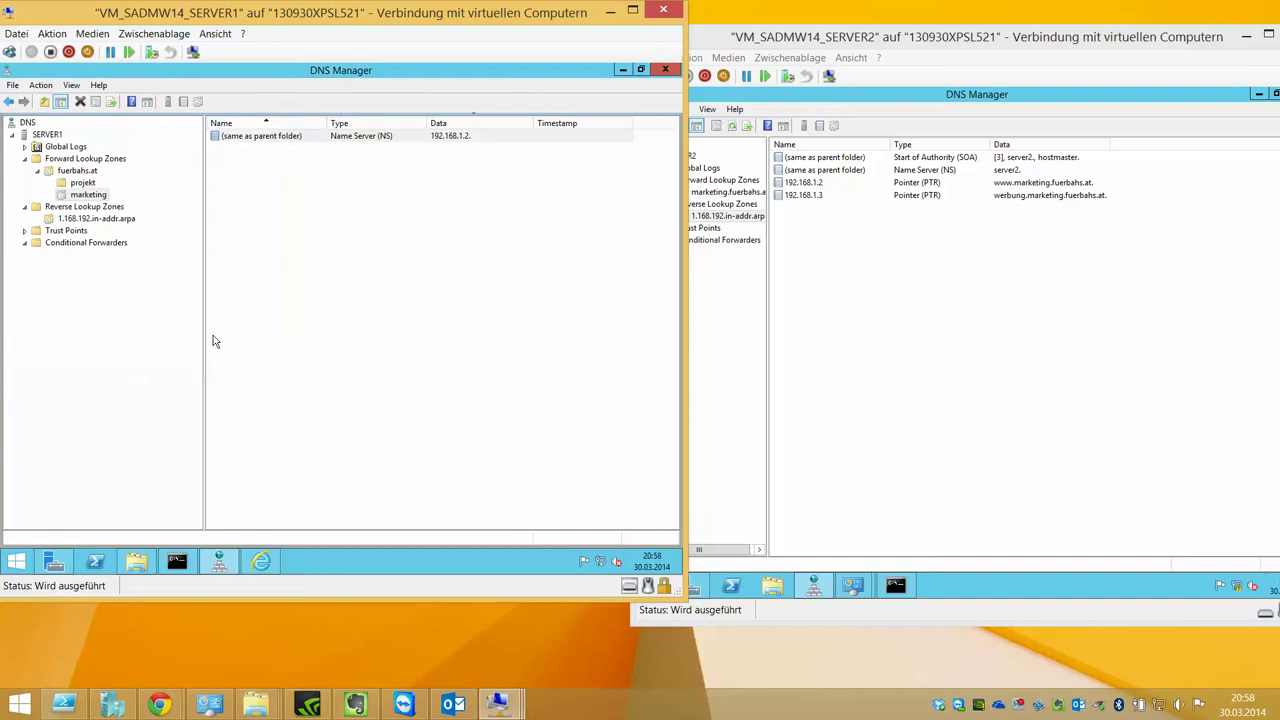
Flush the DNS resolver cache twice with ipconfig /flushdns in SERVER1's command prompt
{"action": "left_click", "coordinate": [177, 562]}
{"action": "key", "text": "Up"}
{"action": "key", "text": "Up"}
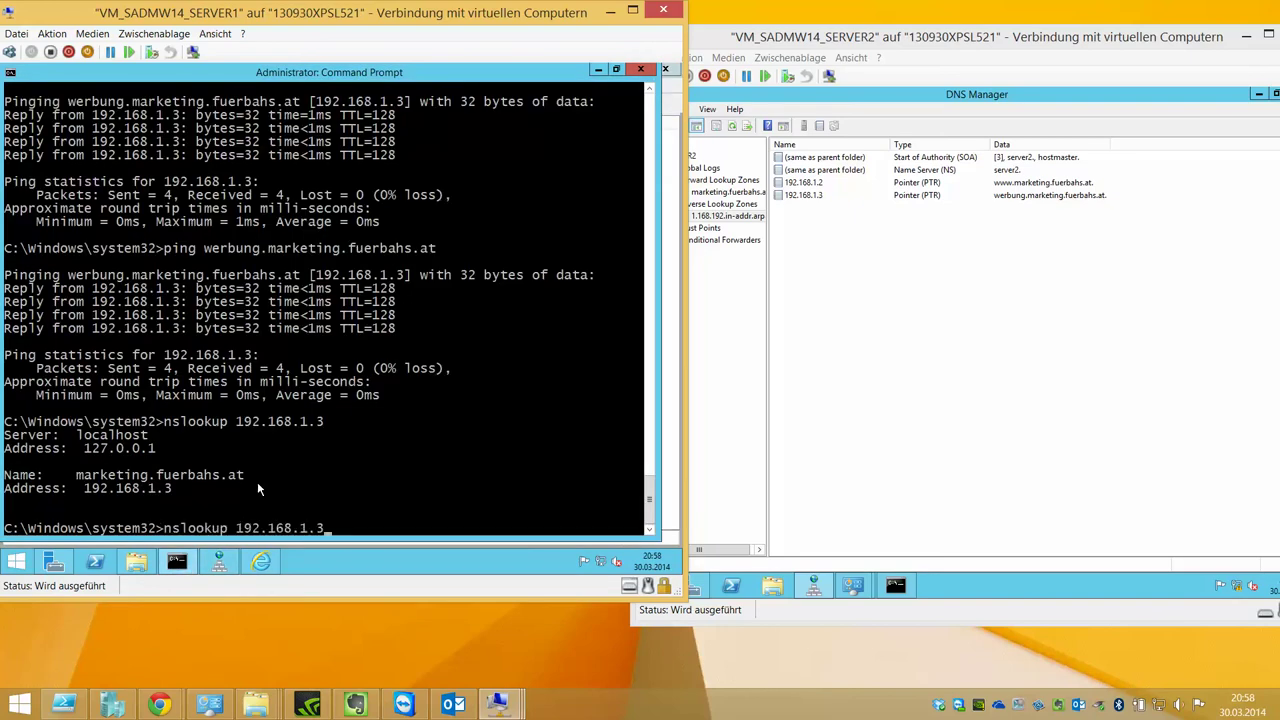
{"action": "key", "text": "Up"}
{"action": "key", "text": "Return"}
{"action": "key", "text": "Up"}
{"action": "key", "text": "Return"}
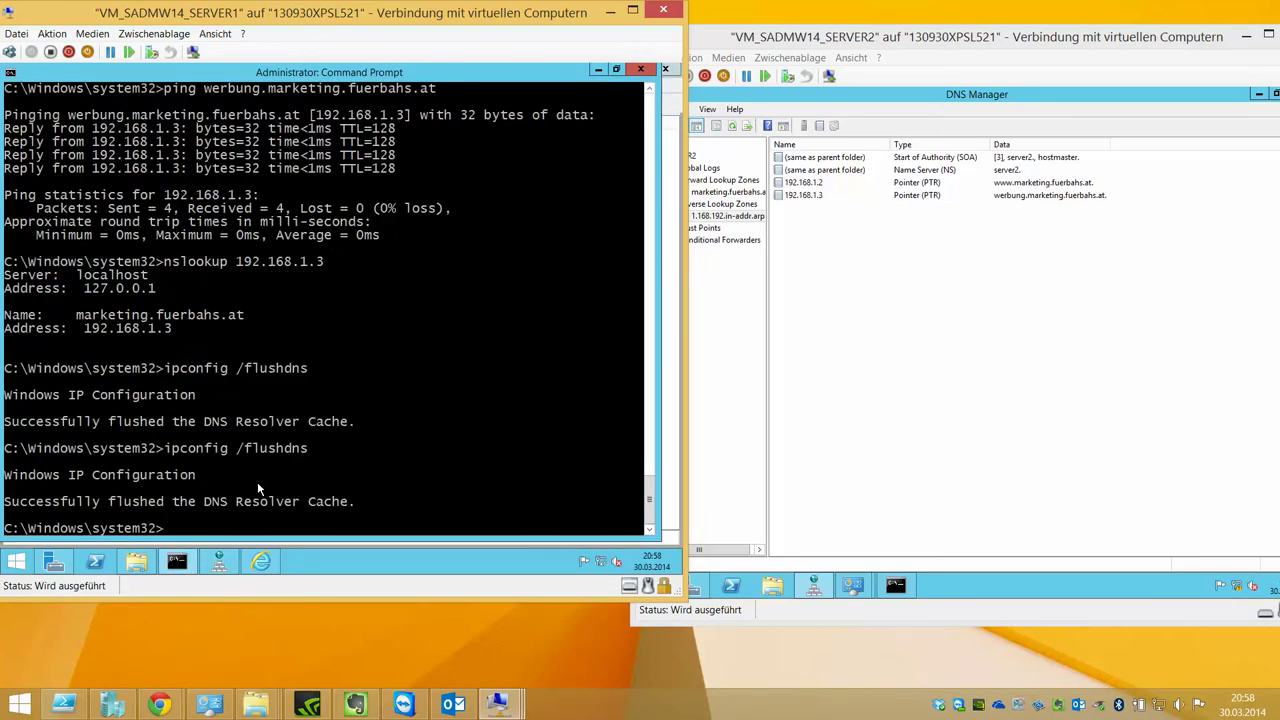
Run nslookup for 192.168.1.3 twice on SERVER1 to retest the reverse lookup through the delegation
{"action": "key", "text": "Up"}
{"action": "key", "text": "Up"}
{"action": "key", "text": "Return"}
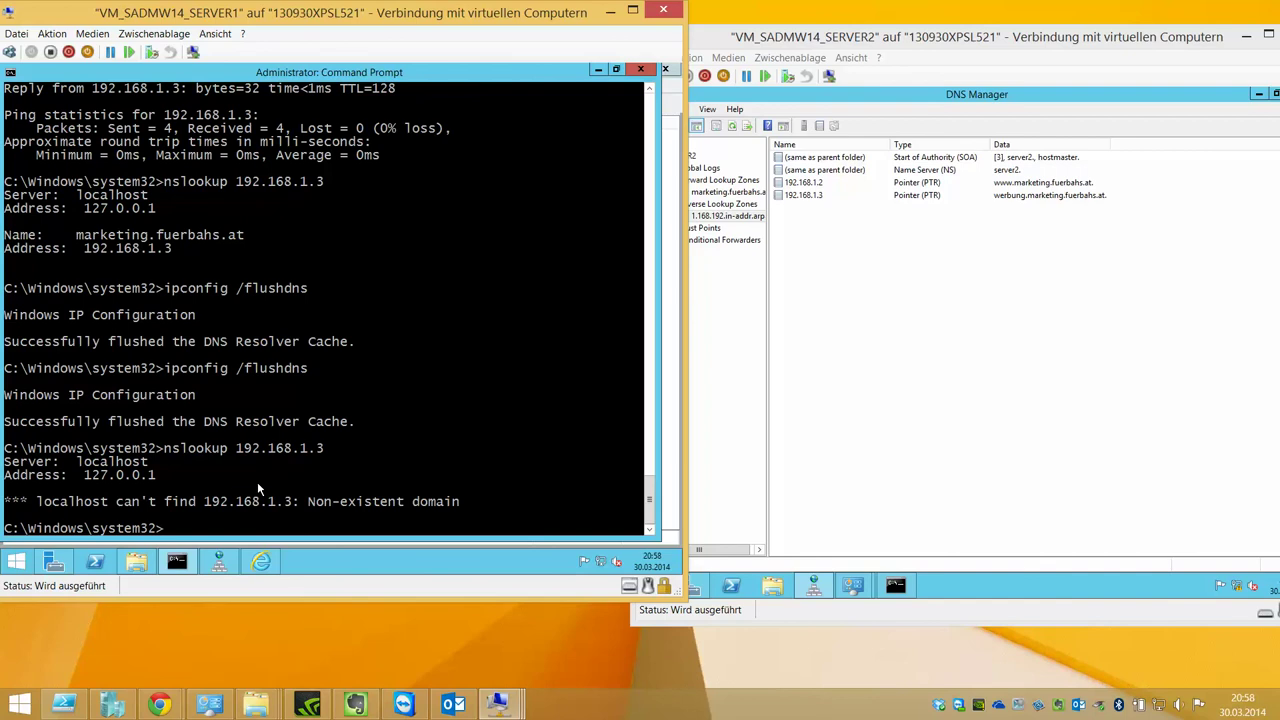
{"action": "key", "text": "Up"}
{"action": "key", "text": "Return"}
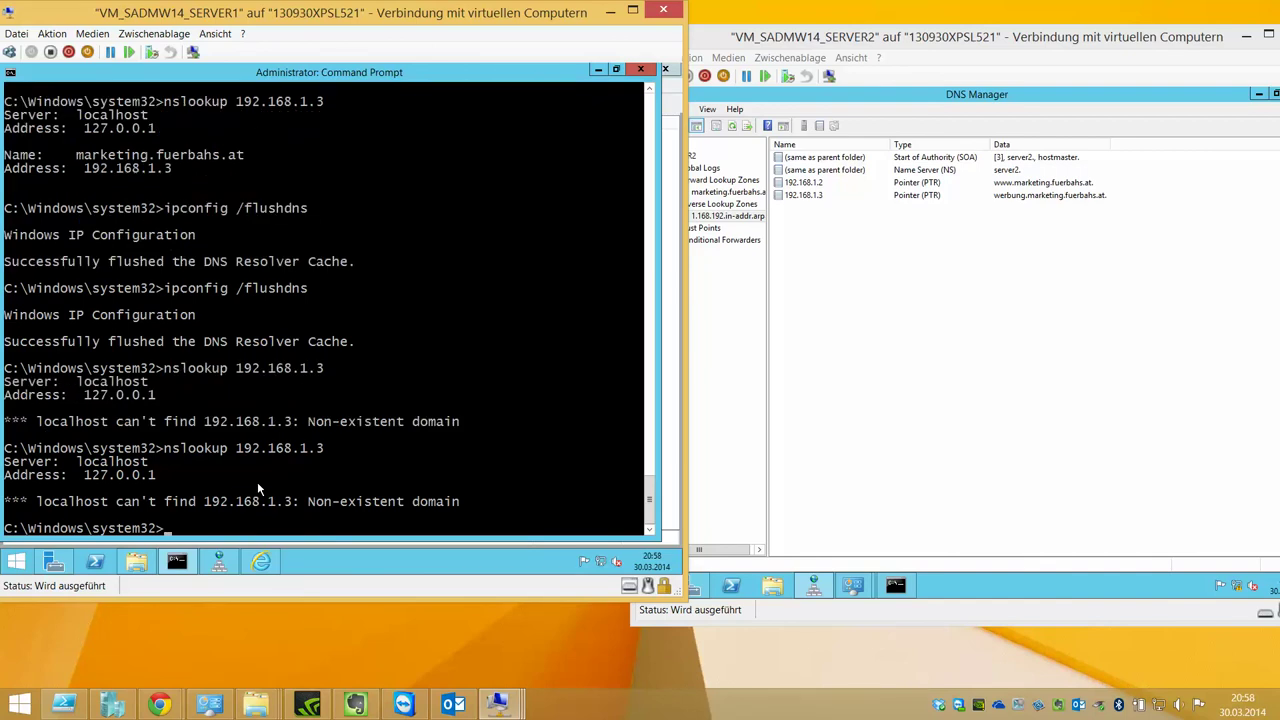
Ping werbung.marketing.fuerbahs.at from SERVER1 without the conditional forwarder, and return to SERVER1's DNS Manager
{"action": "key", "text": "Up"}
{"action": "key", "text": "Up"}
{"action": "key", "text": "Up"}
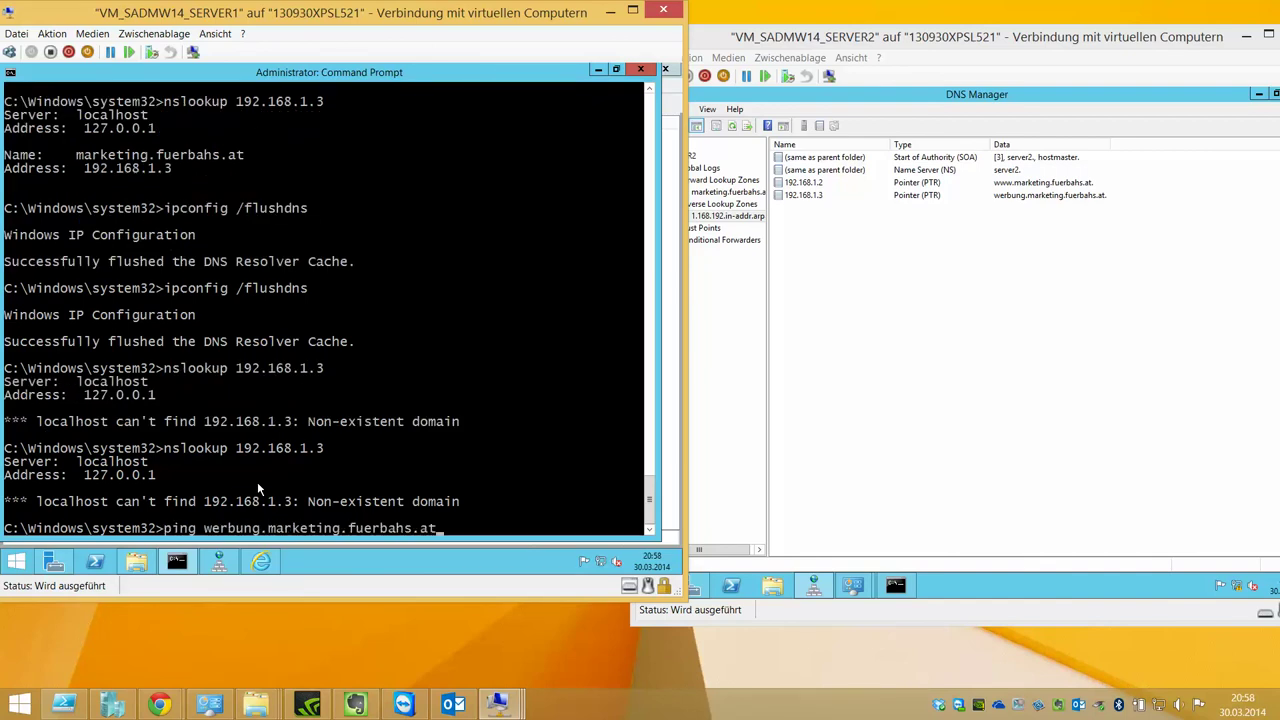
{"action": "key", "text": "Down"}
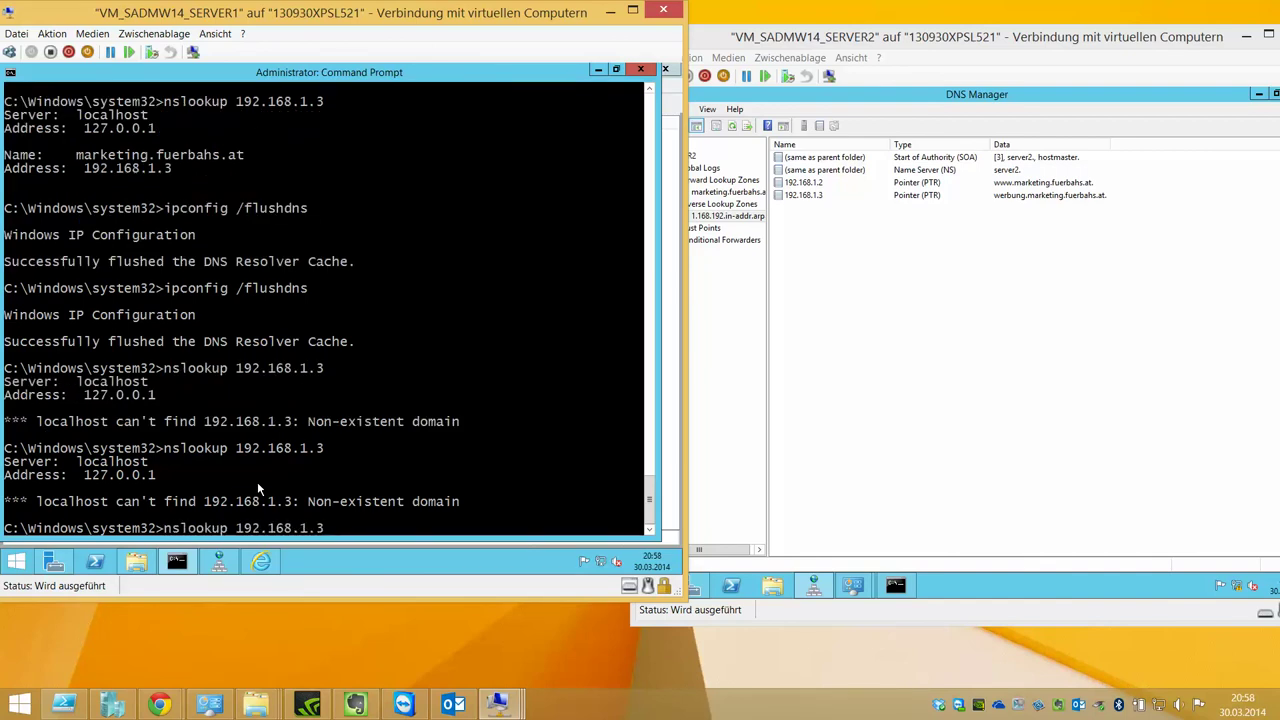
{"action": "key", "text": "Up"}
{"action": "key", "text": "Return"}
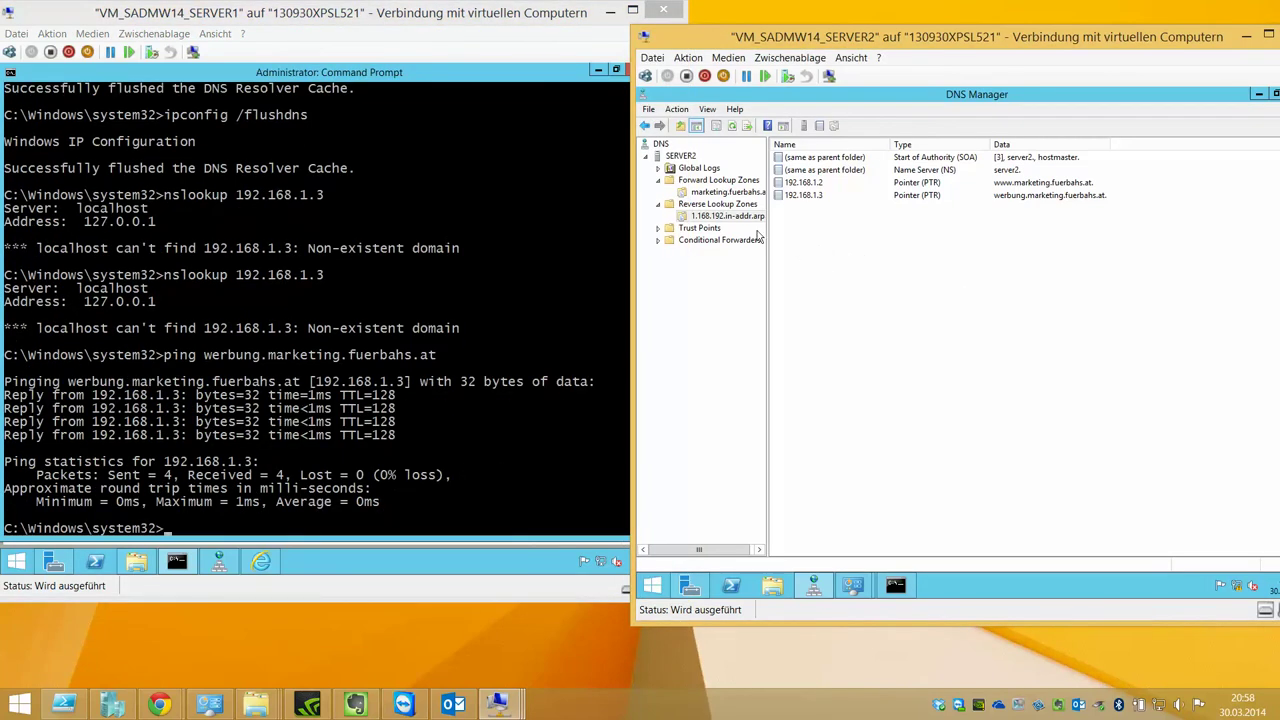
{"action": "left_click", "coordinate": [598, 69]}
{"action": "left_click", "coordinate": [598, 69]}
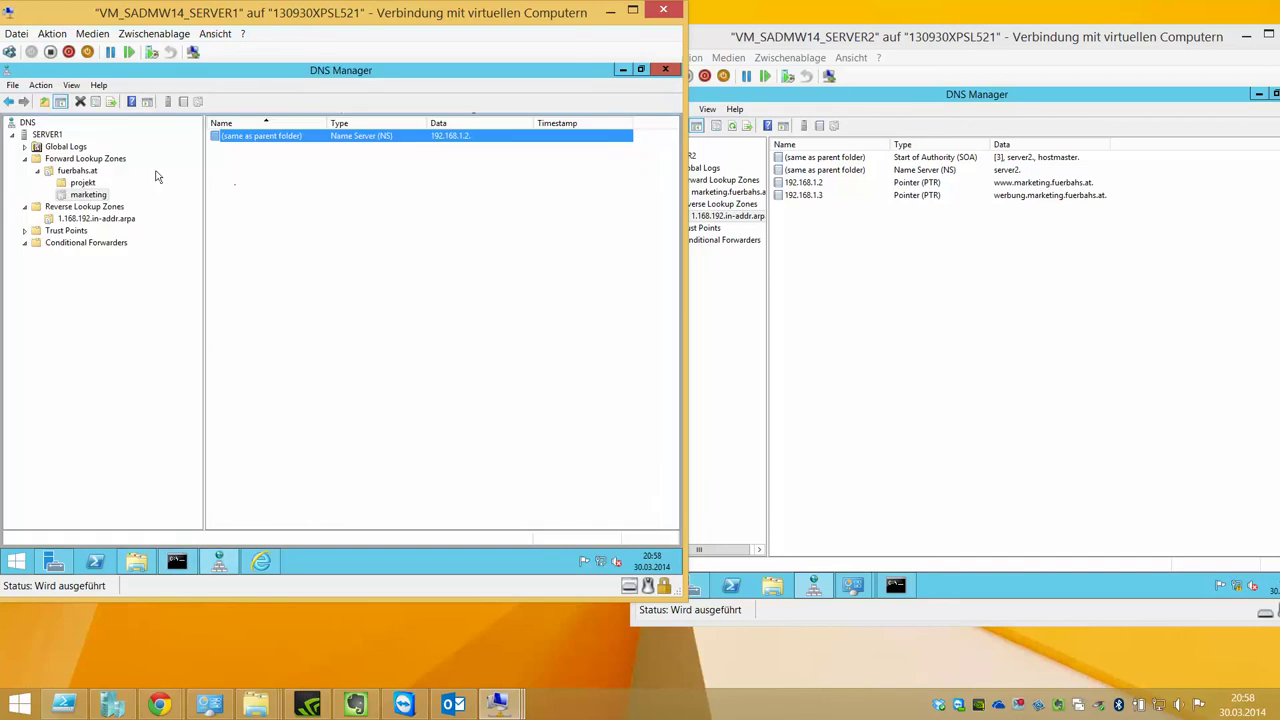
Look through the monitoring, debug logging, advanced, interfaces and forwarders settings in SERVER1's DNS server properties without changing them
{"action": "right_click", "coordinate": [45, 137]}
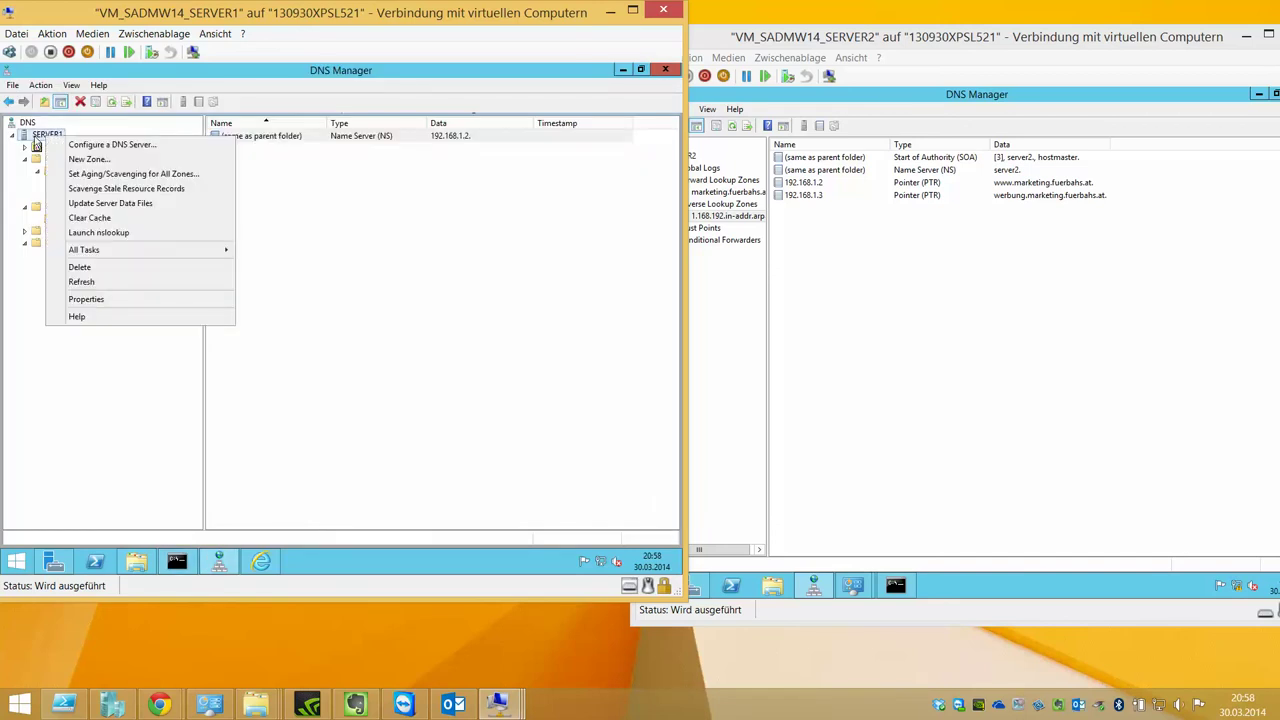
{"action": "left_click", "coordinate": [113, 300]}
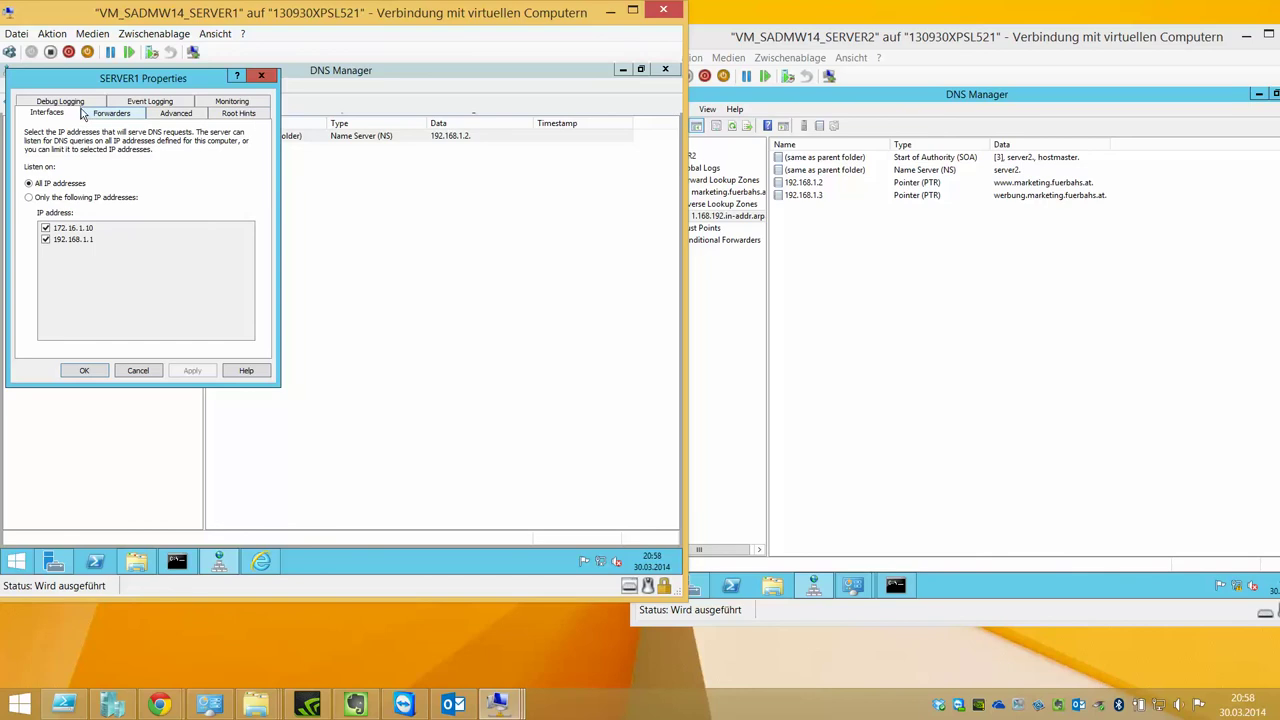
{"action": "left_click", "coordinate": [221, 103]}
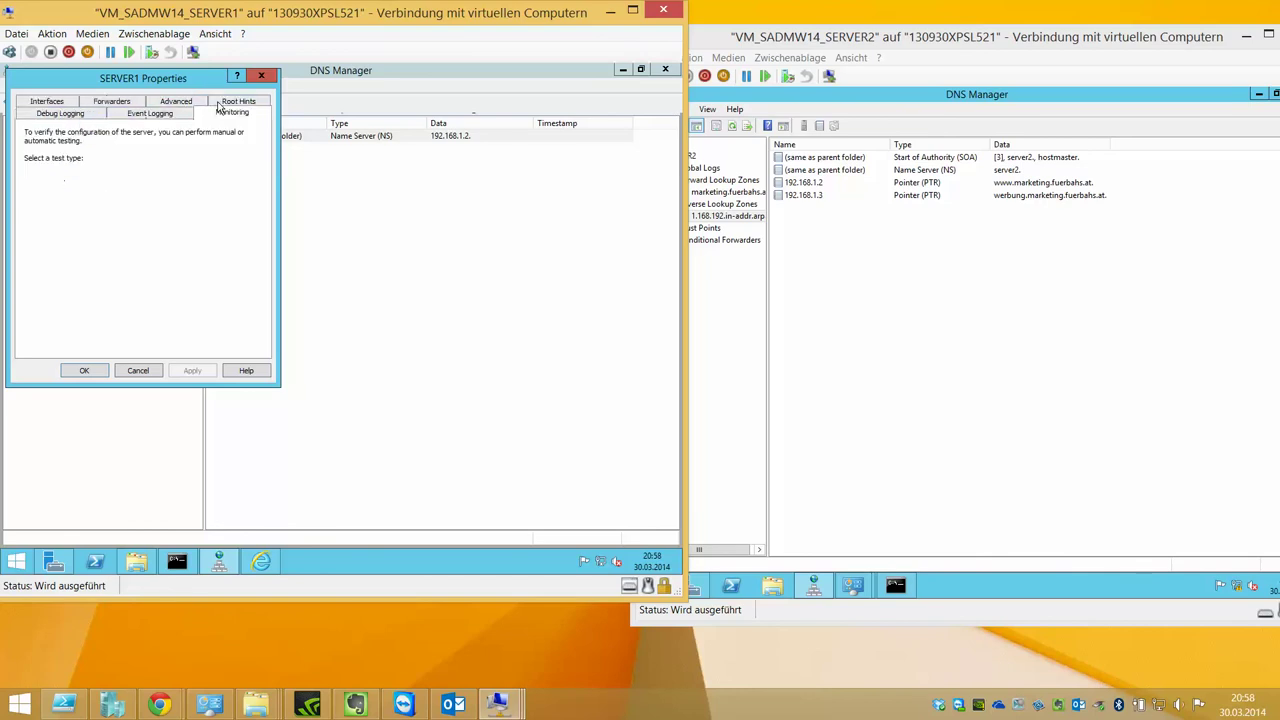
{"action": "left_click", "coordinate": [79, 115]}
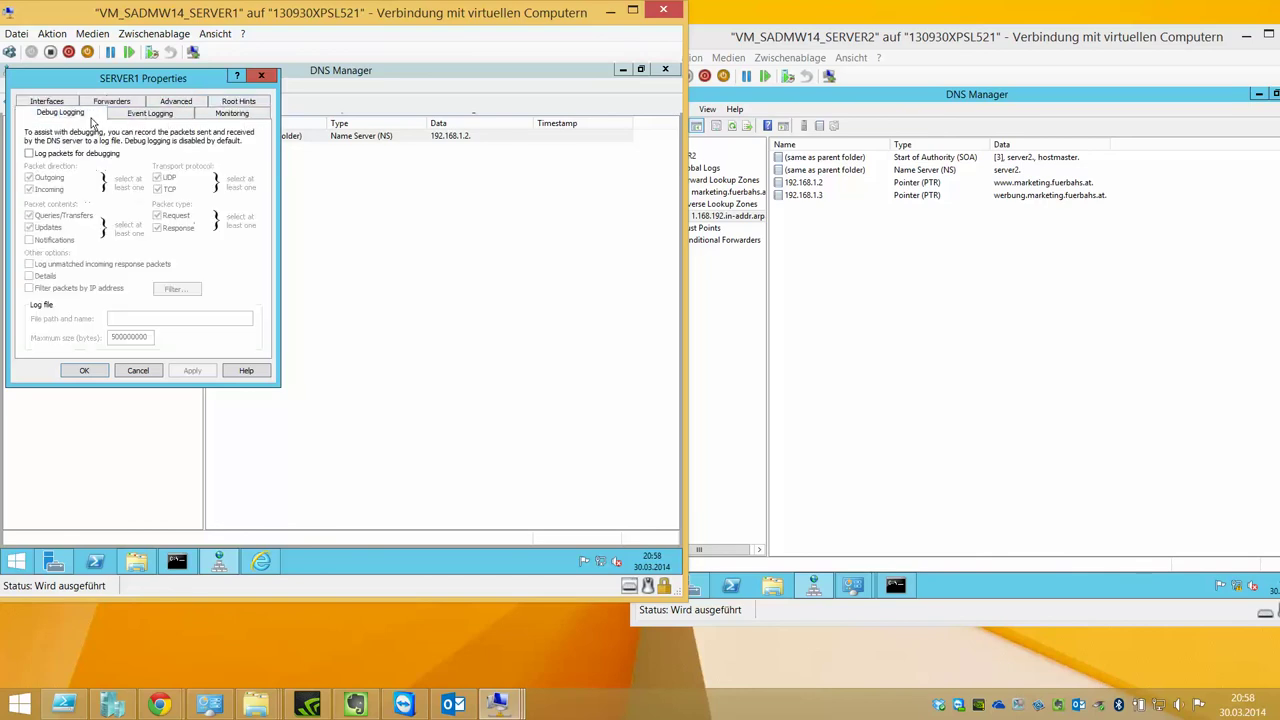
{"action": "left_click", "coordinate": [177, 103]}
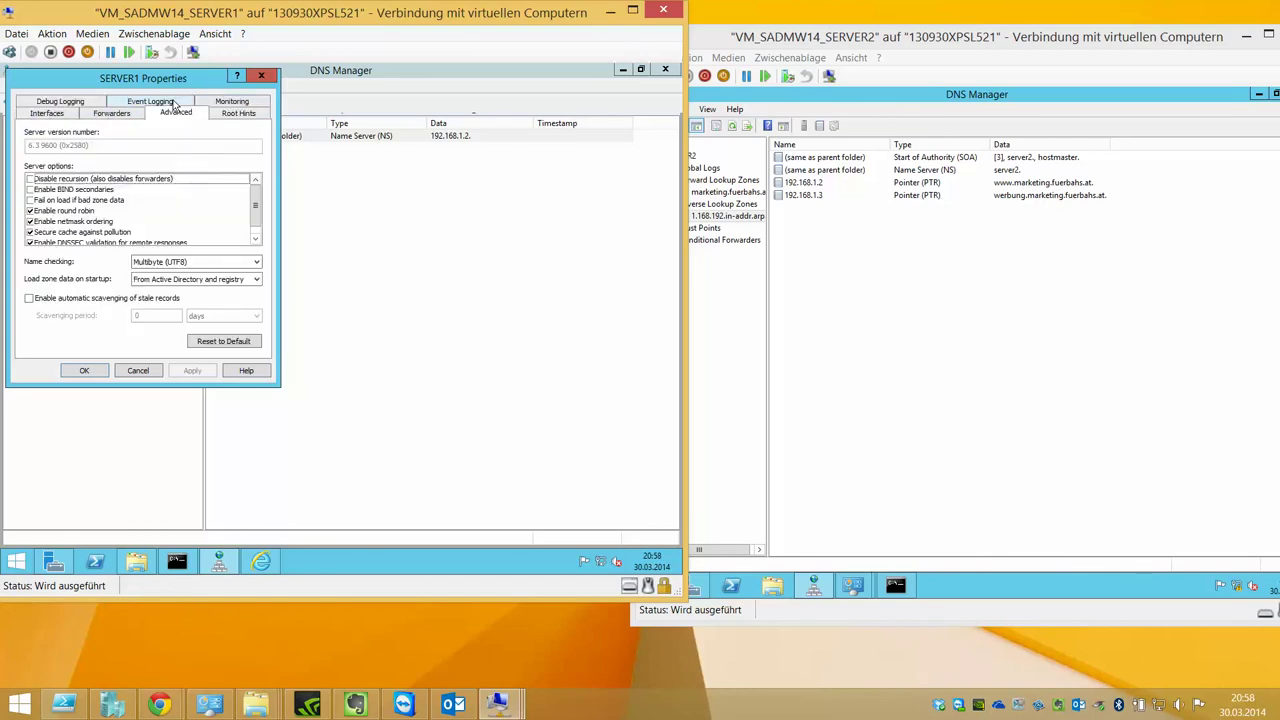
{"action": "left_click", "coordinate": [49, 115]}
{"action": "left_click", "coordinate": [111, 114]}
{"action": "left_click", "coordinate": [137, 370]}
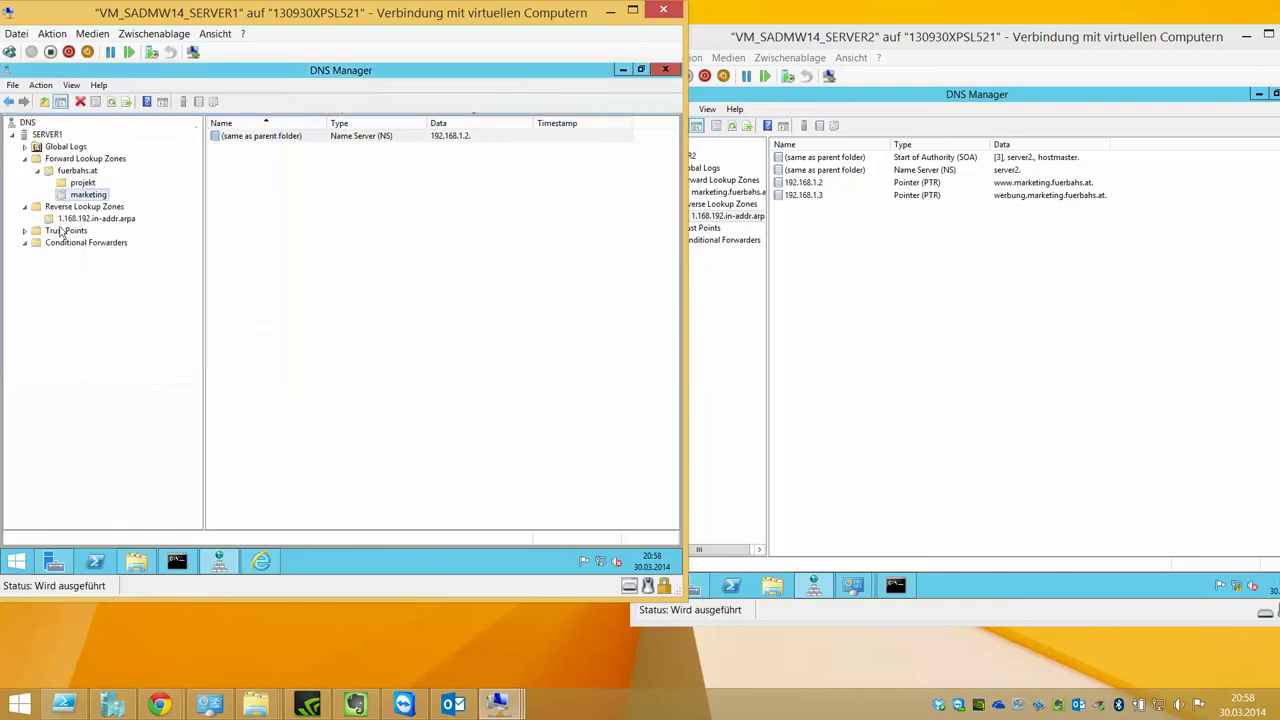
Allow zone transfers to any server for SERVER1's reverse lookup zone 1.168.192.in-addr.arpa
{"action": "right_click", "coordinate": [89, 224]}
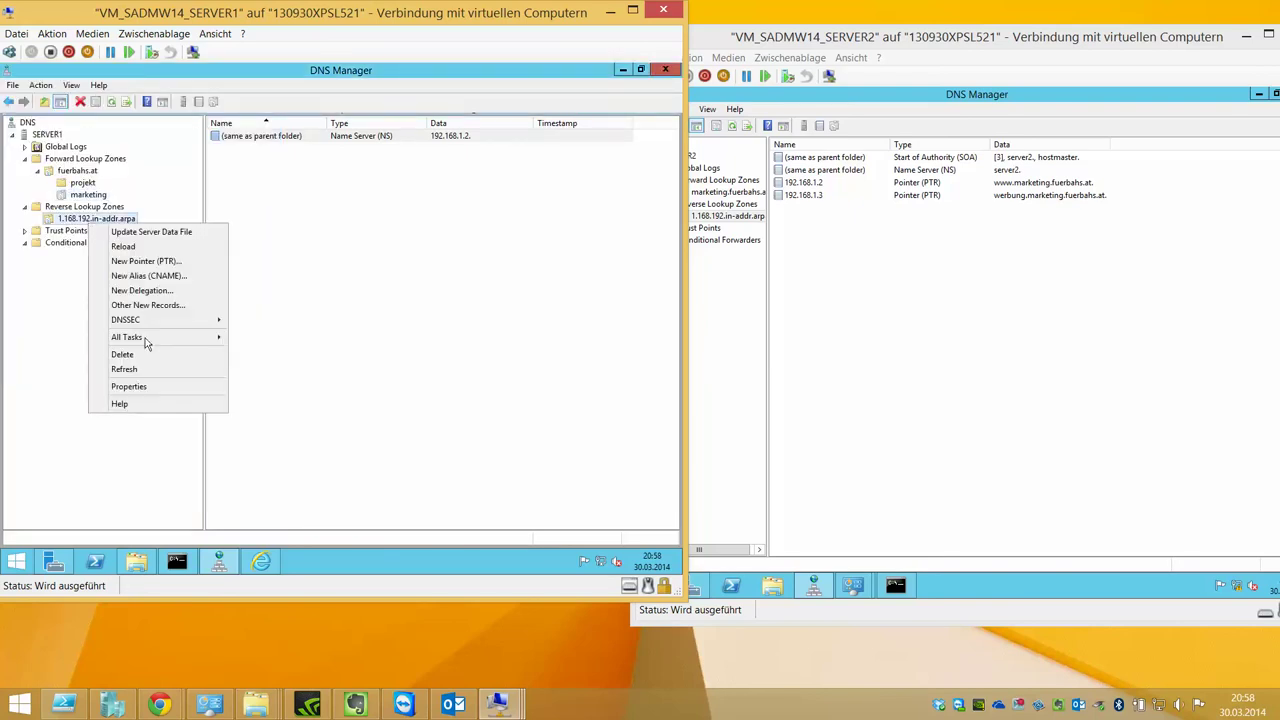
{"action": "left_click", "coordinate": [139, 391]}
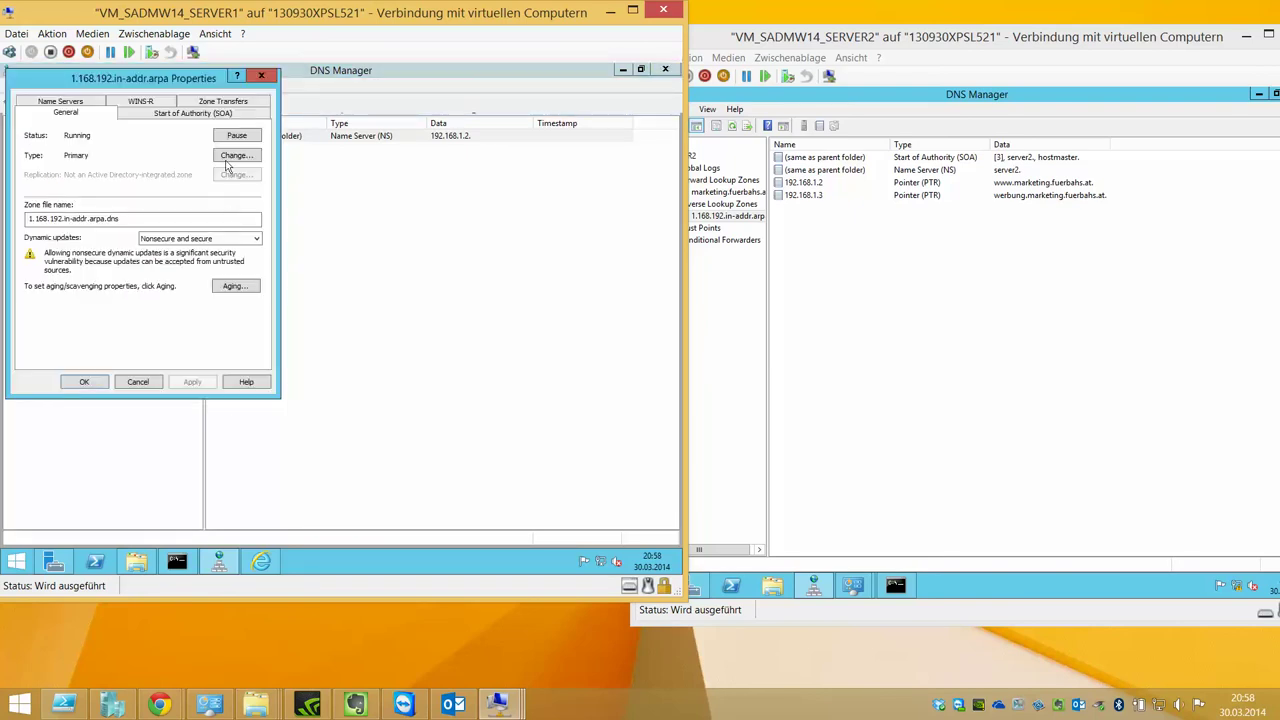
{"action": "left_click", "coordinate": [206, 112]}
{"action": "left_click", "coordinate": [80, 167]}
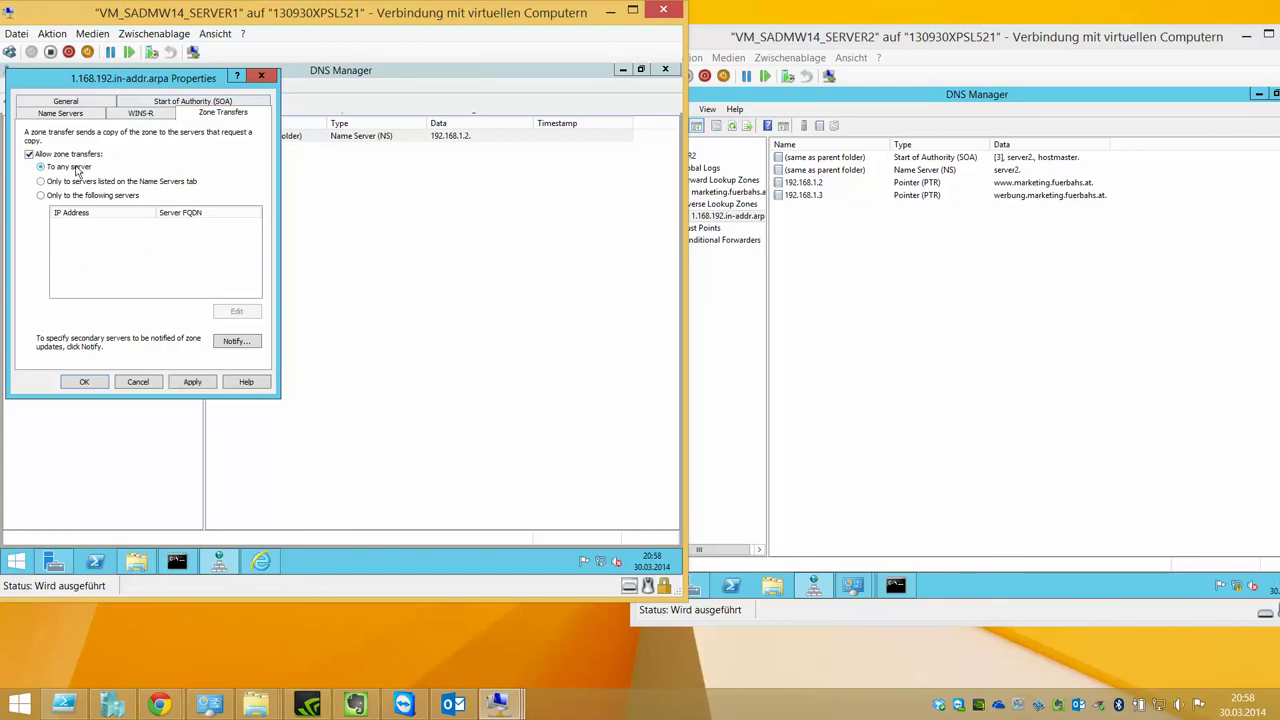
{"action": "left_click", "coordinate": [205, 385]}
{"action": "left_click", "coordinate": [114, 384]}
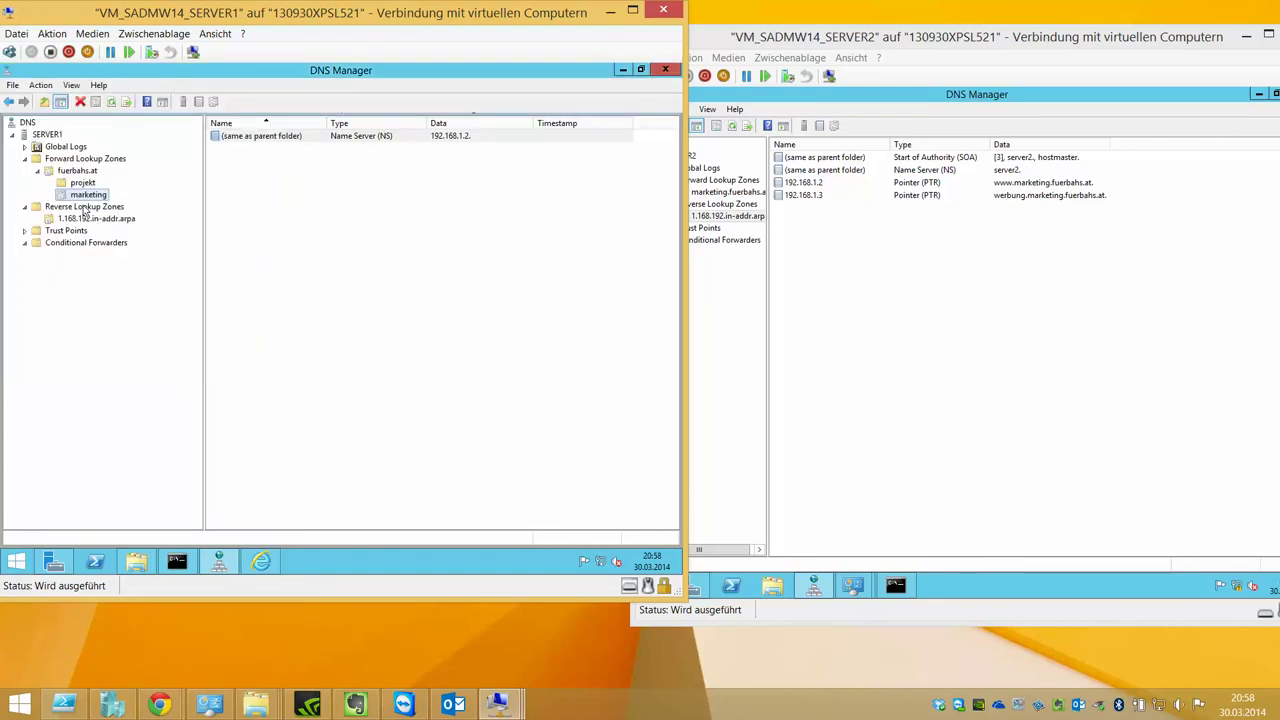
Allow zone transfers to any server for SERVER1's forward lookup zone fuerbahs.at
{"action": "right_click", "coordinate": [80, 174]}
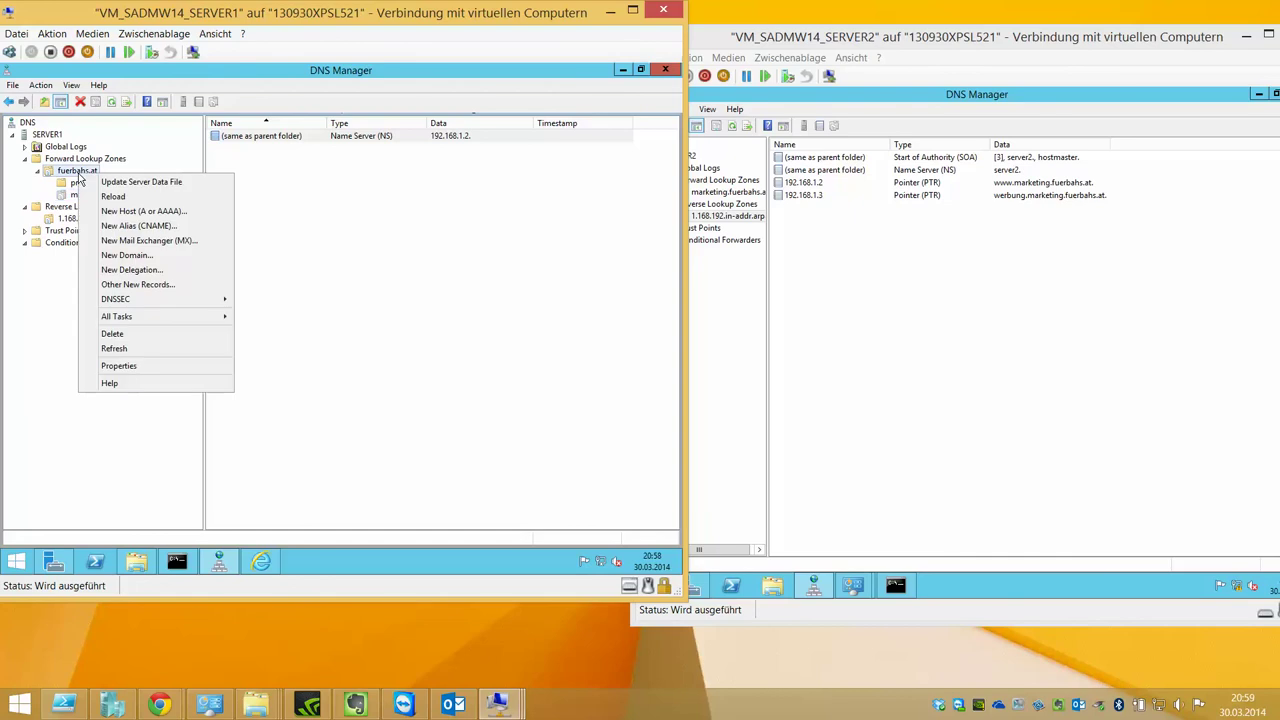
{"action": "left_click", "coordinate": [166, 367]}
{"action": "left_click", "coordinate": [222, 101]}
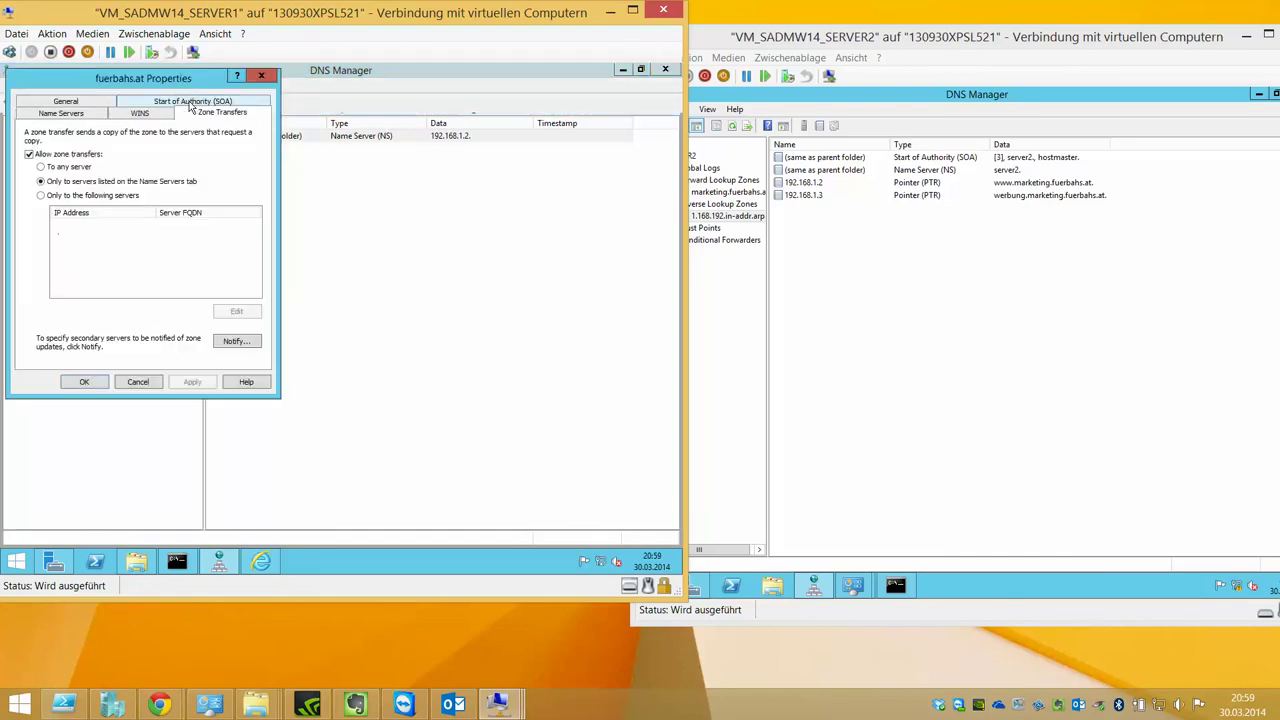
{"action": "left_click", "coordinate": [87, 170]}
{"action": "left_click", "coordinate": [193, 383]}
{"action": "left_click", "coordinate": [87, 382]}
View the fuerbahs.at records and recheck the zone transfer settings of SERVER1's 1.168.192.in-addr.arpa zone
{"action": "left_click", "coordinate": [82, 176]}
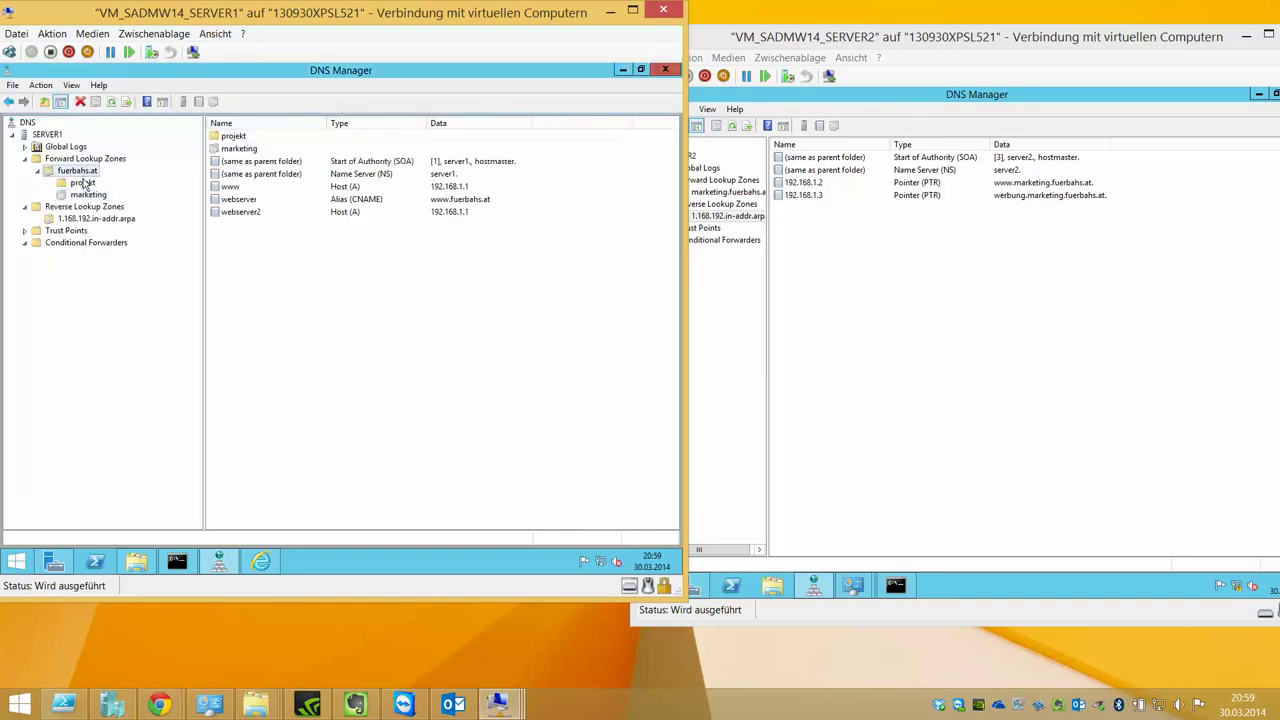
{"action": "right_click", "coordinate": [90, 218]}
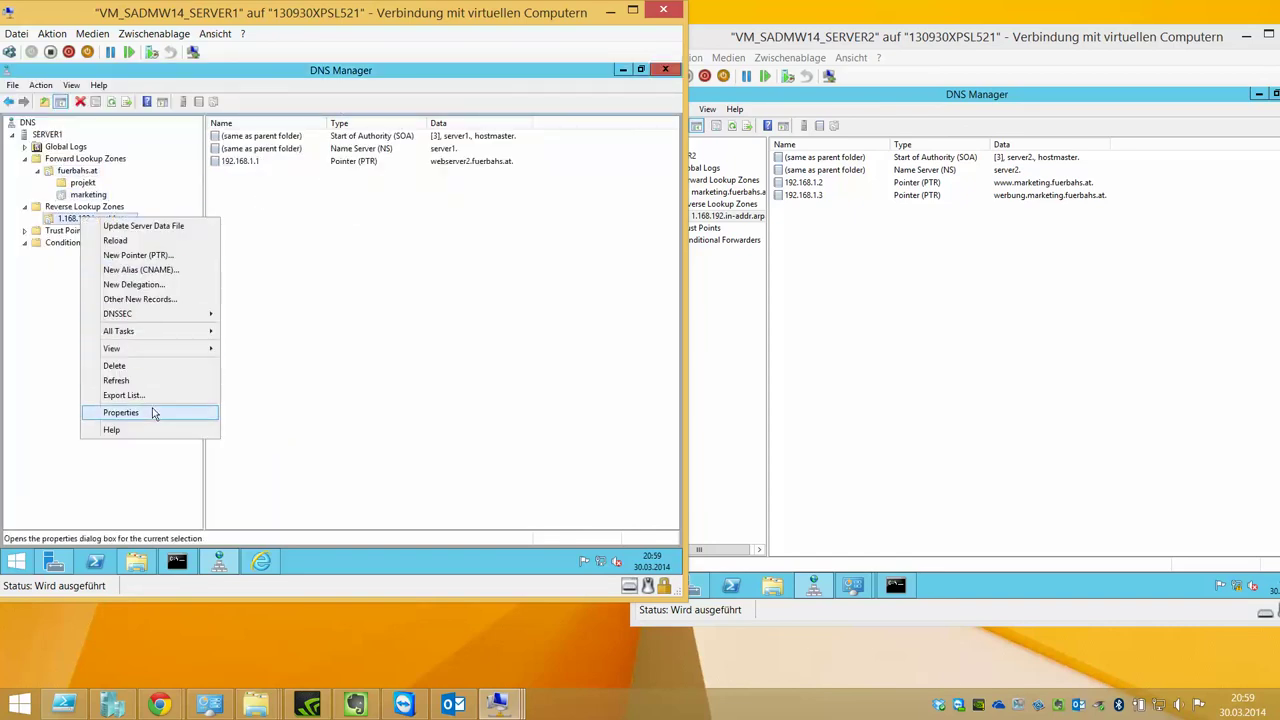
{"action": "left_click", "coordinate": [152, 412]}
{"action": "left_click", "coordinate": [206, 105]}
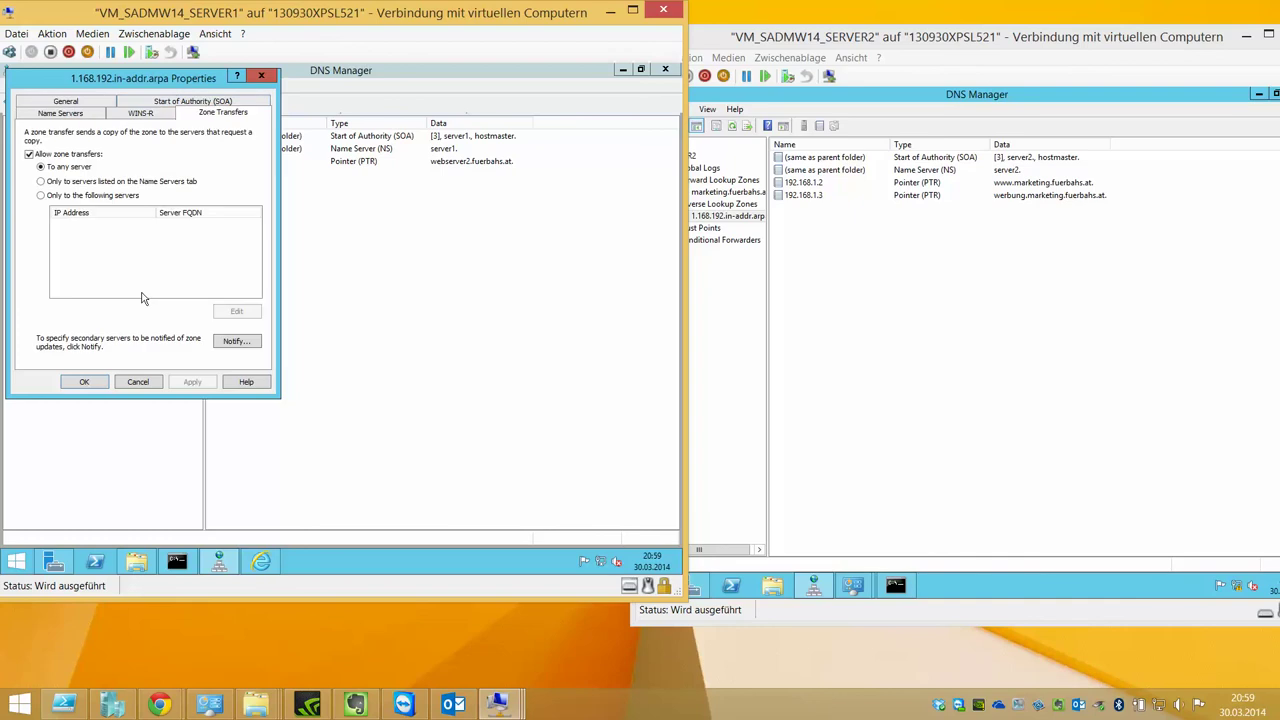
{"action": "left_click", "coordinate": [104, 384]}
On SERVER2, allow zone transfers to any server for the forward lookup zone marketing.fuerbahs.at
{"action": "left_click", "coordinate": [914, 294]}
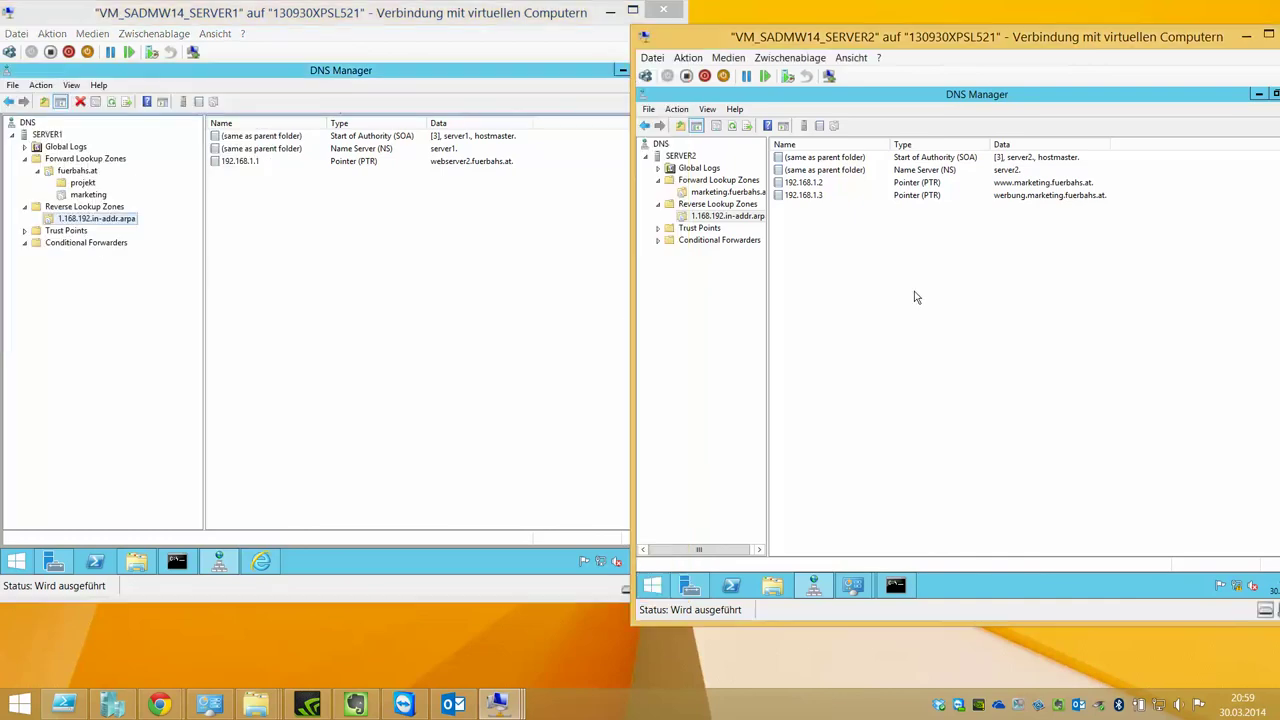
{"action": "right_click", "coordinate": [726, 191]}
{"action": "left_click", "coordinate": [760, 385]}
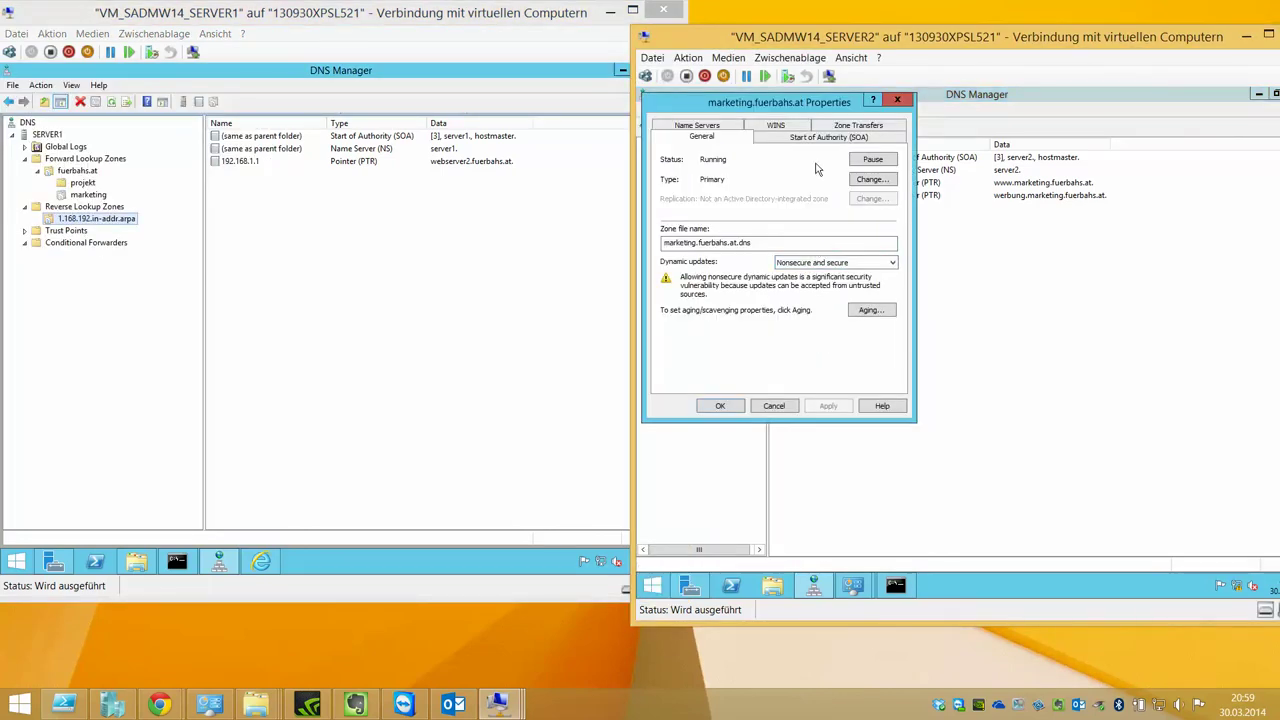
{"action": "left_click", "coordinate": [840, 127]}
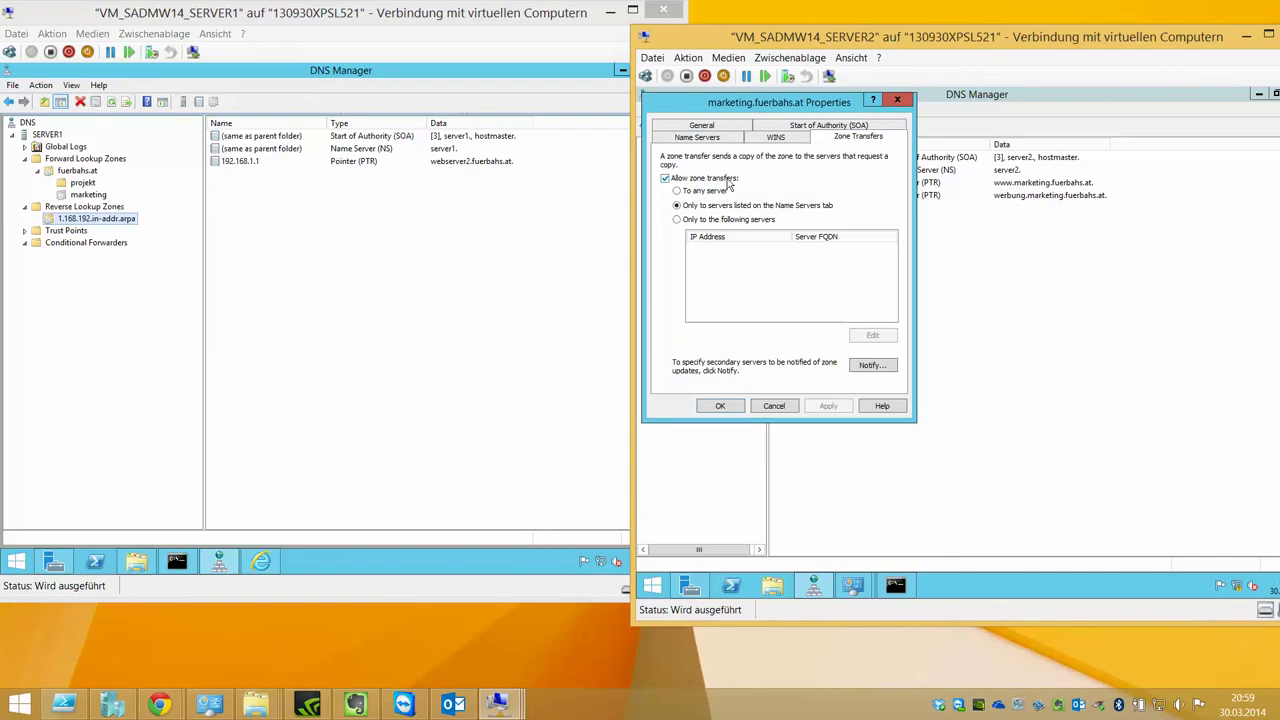
{"action": "left_click", "coordinate": [716, 192]}
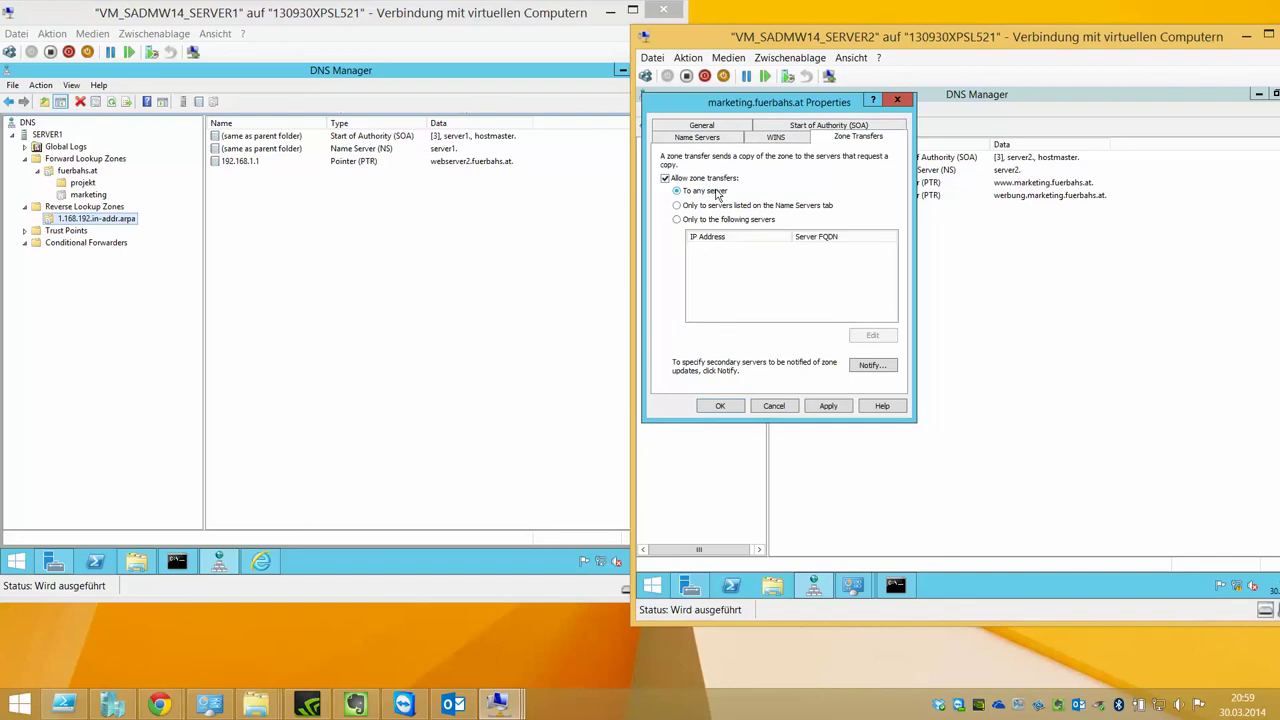
{"action": "left_click", "coordinate": [829, 407]}
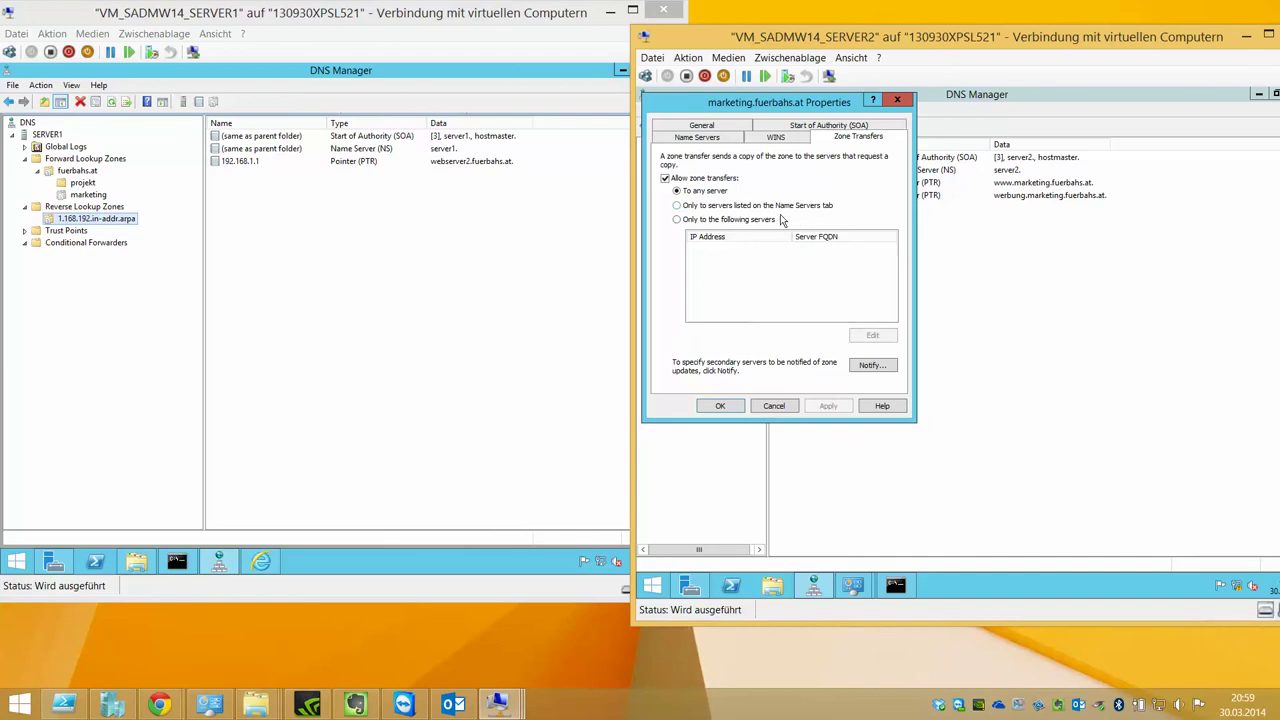
{"action": "left_click", "coordinate": [735, 412]}
Recheck the zone transfer settings in the properties of SERVER2's marketing.fuerbahs.at zone
{"action": "right_click", "coordinate": [716, 193]}
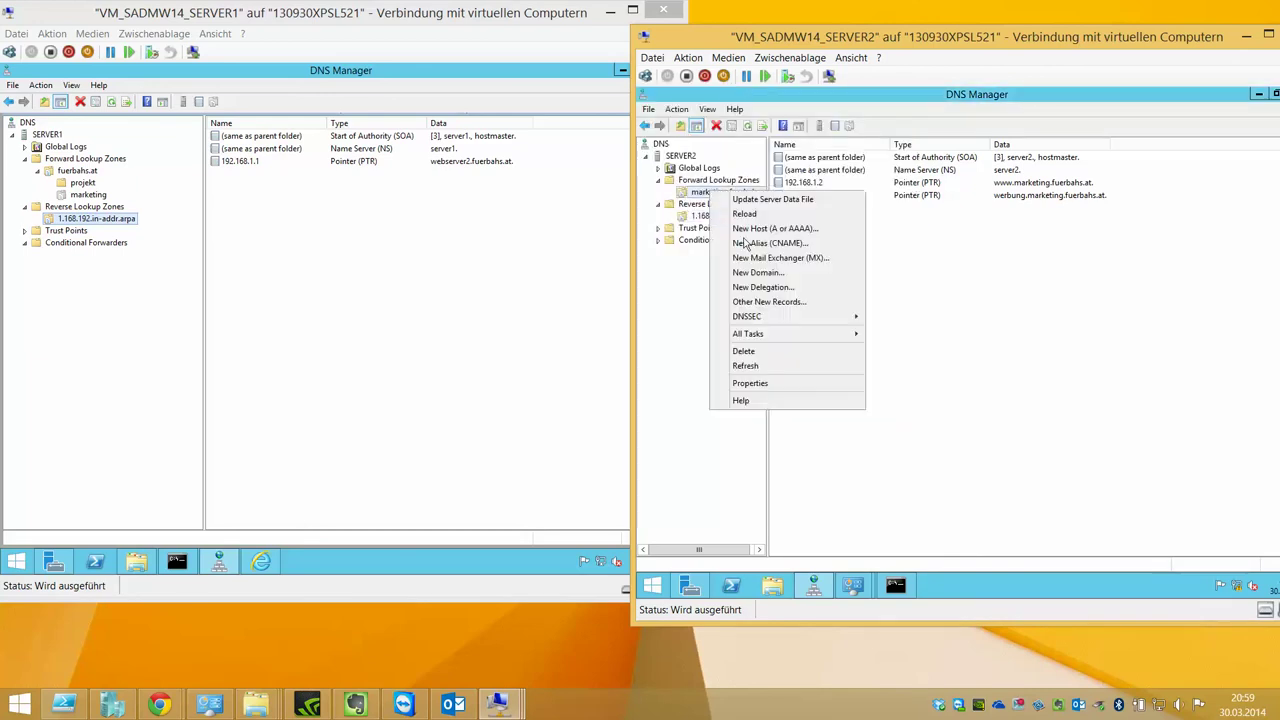
{"action": "left_click", "coordinate": [790, 380]}
{"action": "left_click", "coordinate": [866, 125]}
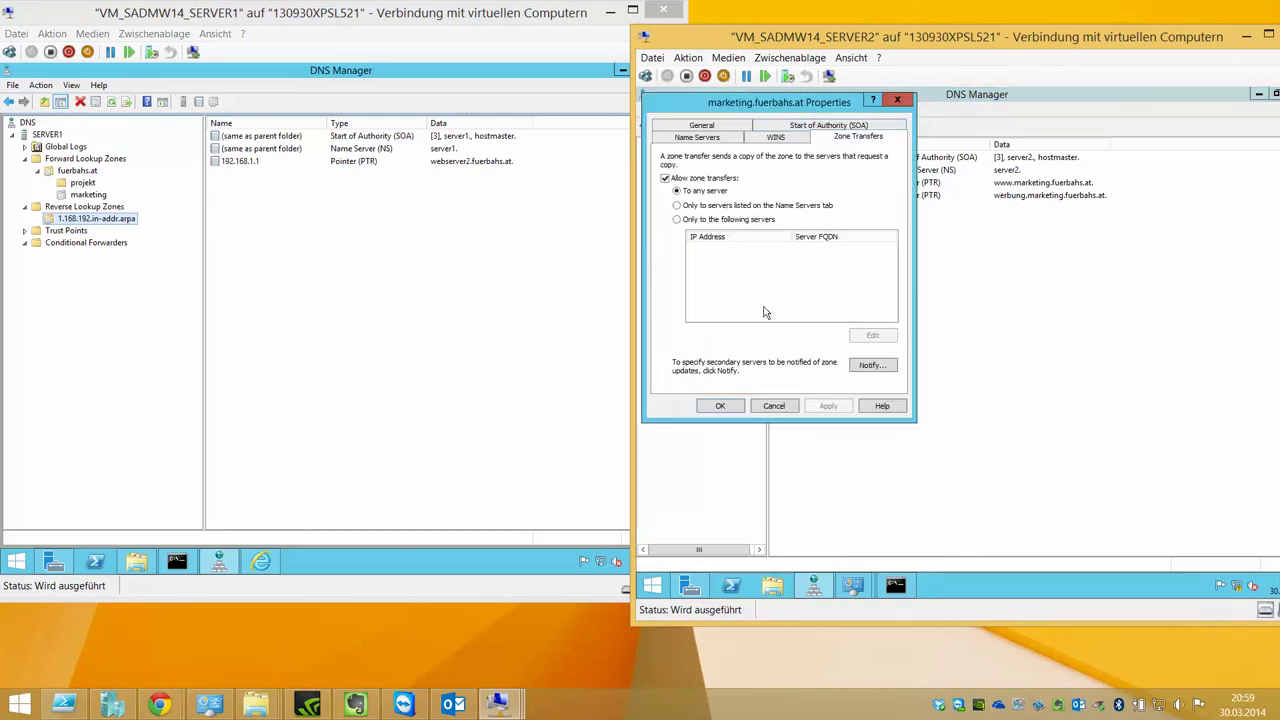
{"action": "left_click", "coordinate": [733, 412]}
Ping werbung.marketing.fuerbahs.at and run nslookup for 192.168.1.3 again in SERVER1's command prompt, then minimize it
{"action": "left_click", "coordinate": [312, 223]}
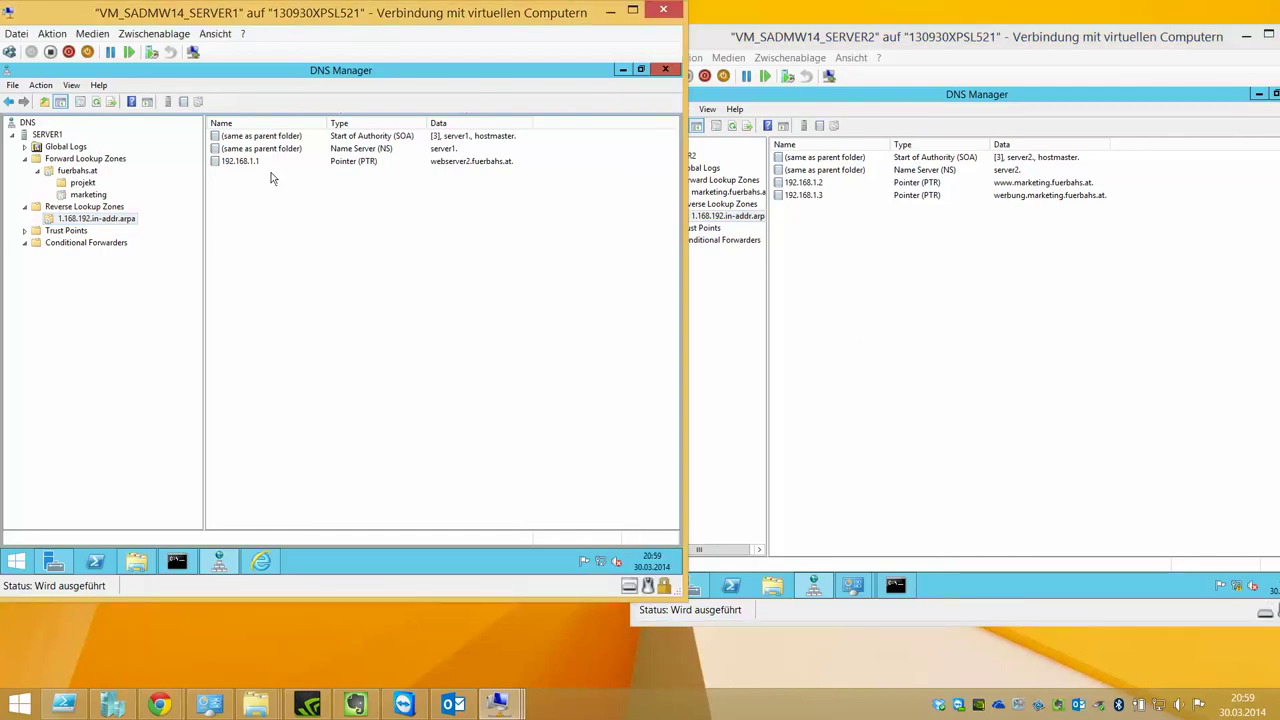
{"action": "left_click", "coordinate": [176, 560]}
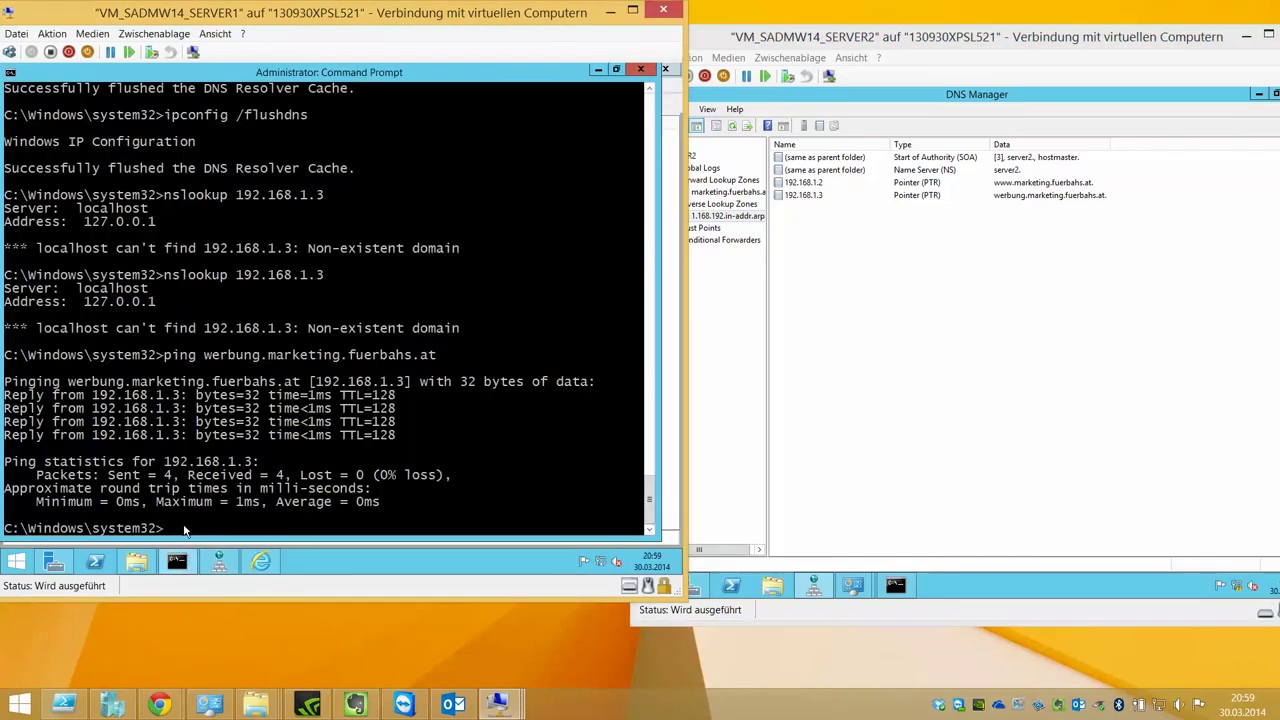
{"action": "key", "text": "Up"}
{"action": "key", "text": "Return"}
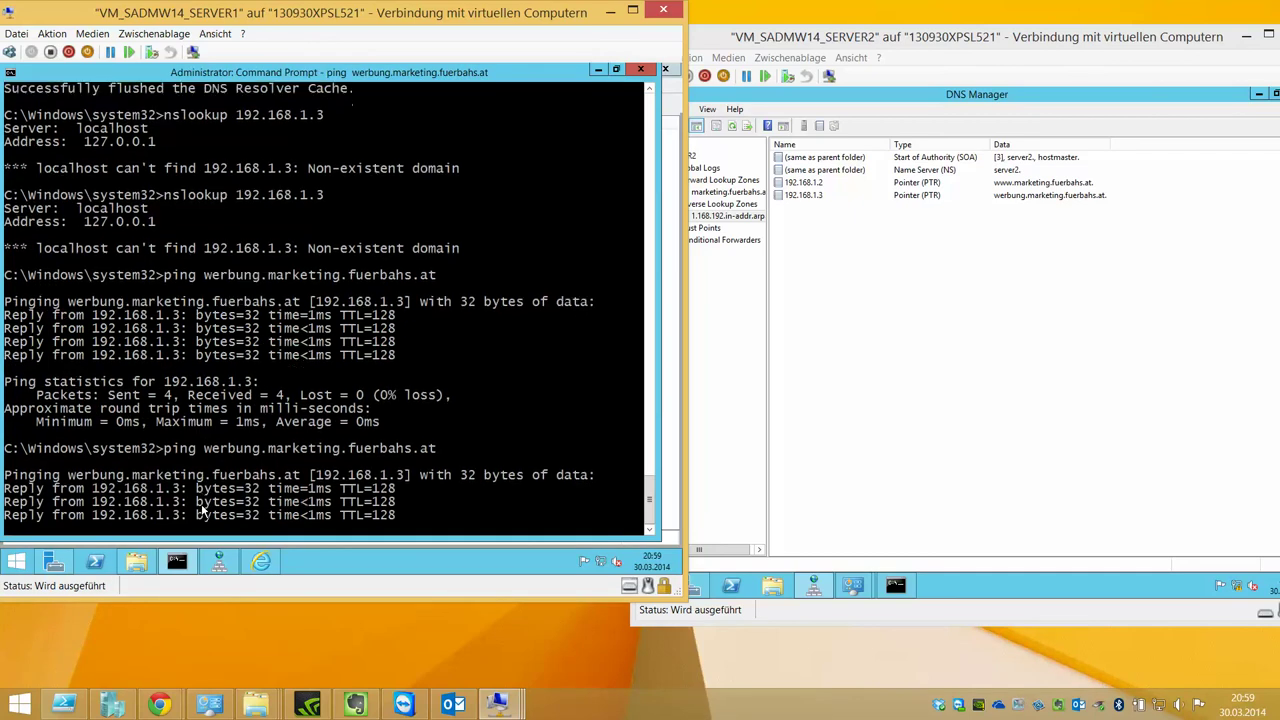
{"action": "key", "text": "Up"}
{"action": "key", "text": "Up"}
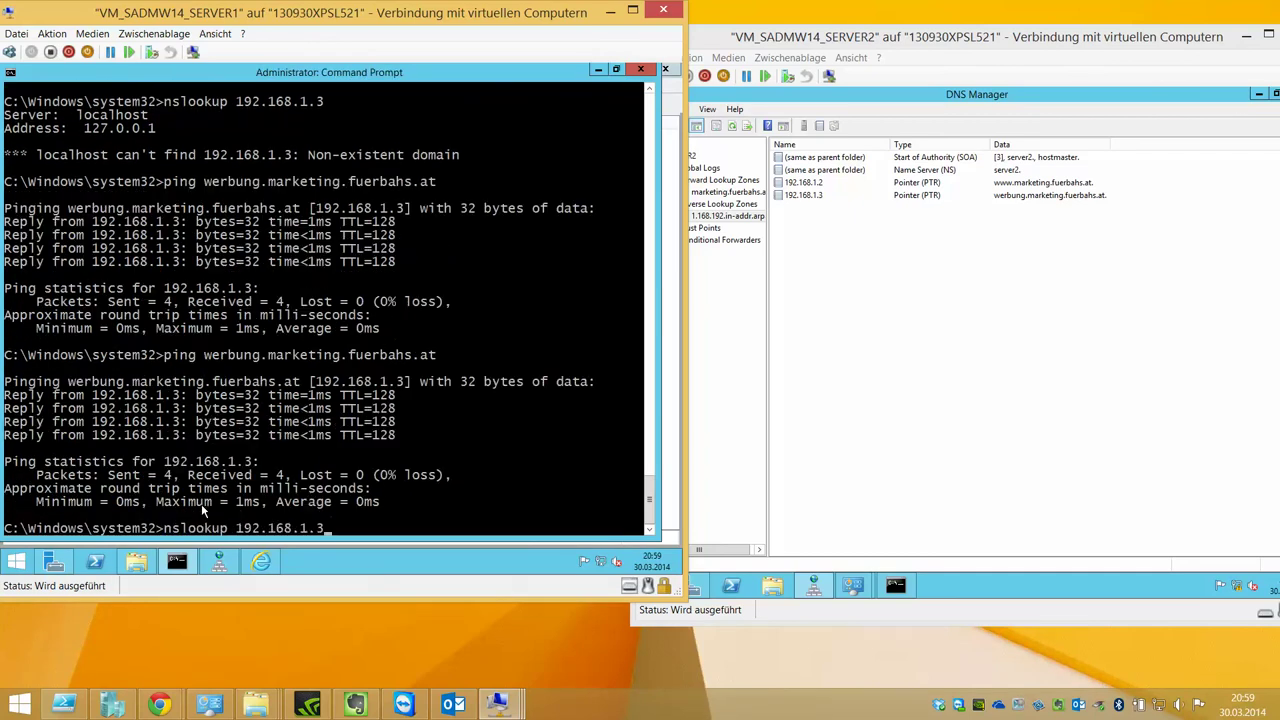
{"action": "key", "text": "Return"}
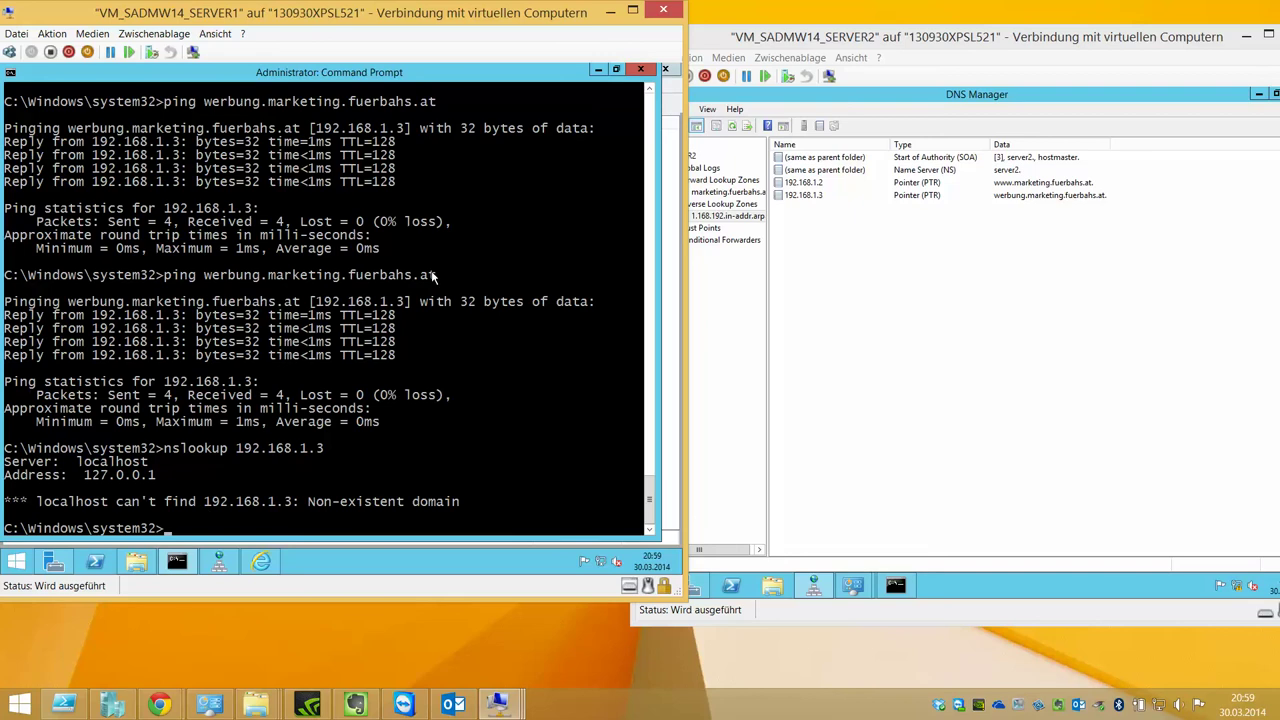
{"action": "left_click", "coordinate": [597, 70]}
Place the SERVER2 virtual machine window beside the SERVER1 window so both DNS Managers can be compared
{"action": "left_click", "coordinate": [835, 278]}
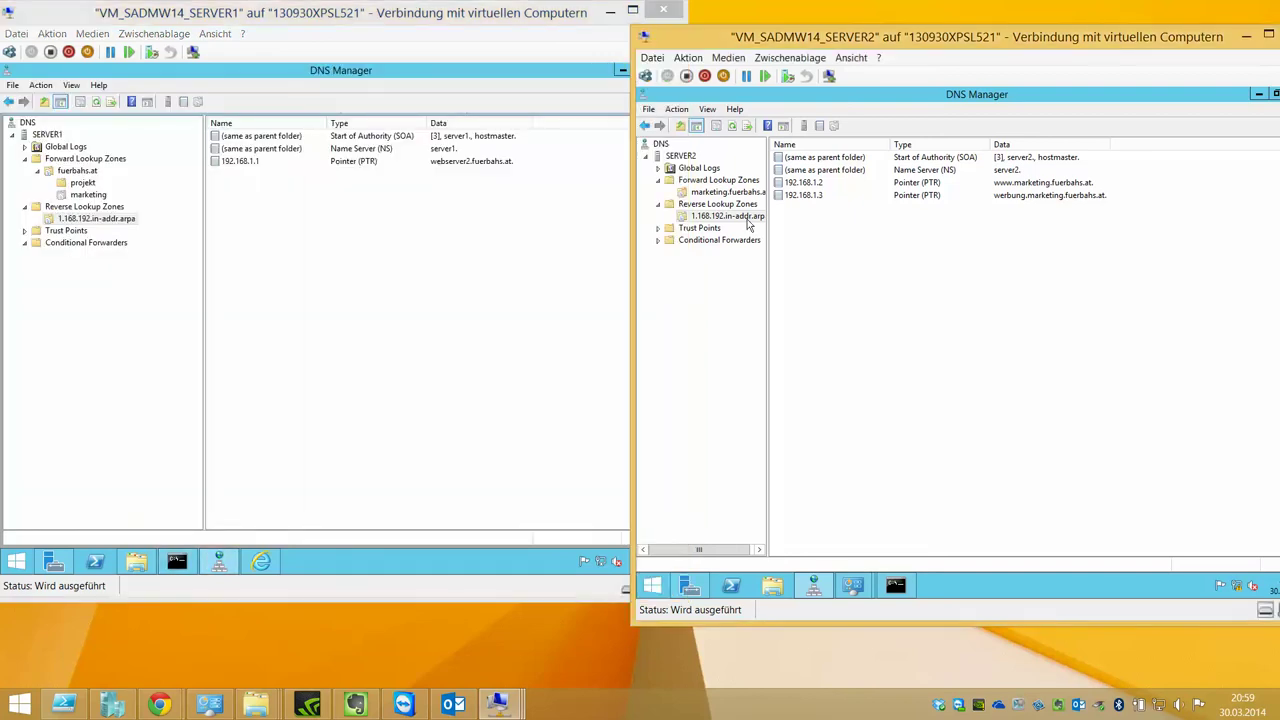
{"action": "left_click", "coordinate": [232, 205]}
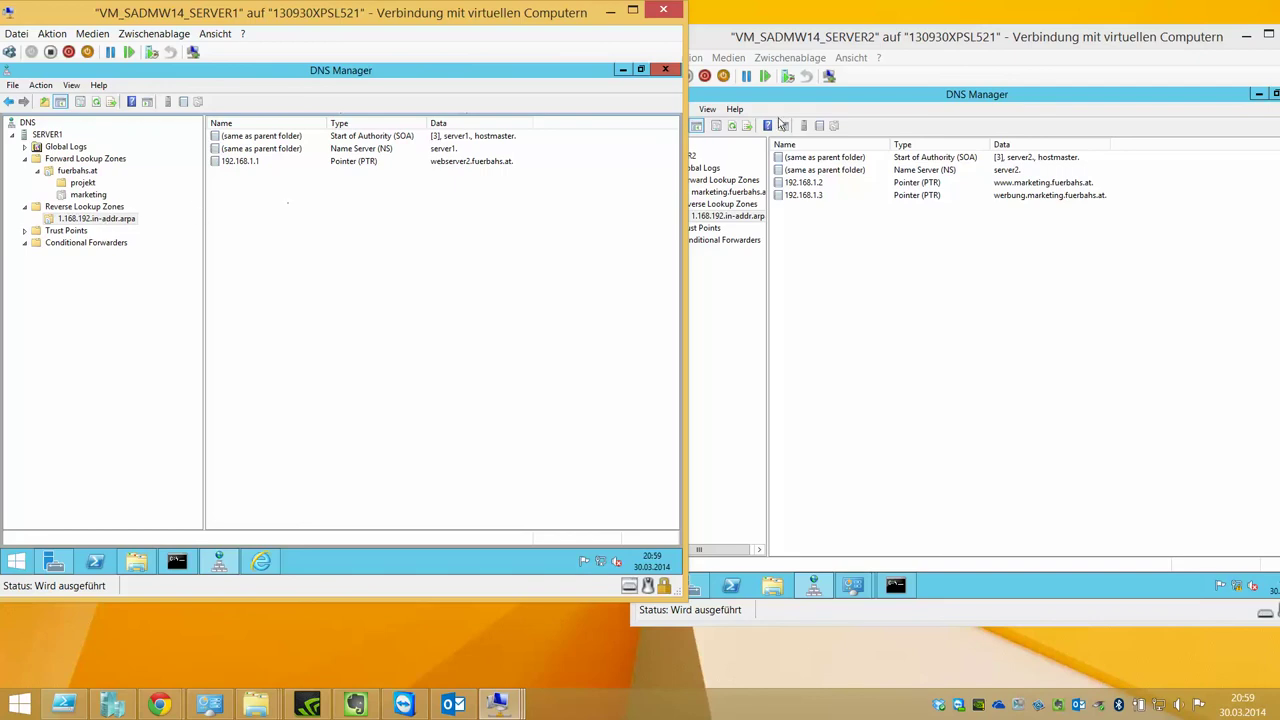
{"action": "left_click_drag", "start_coordinate": [785, 40], "coordinate": [845, 17]}
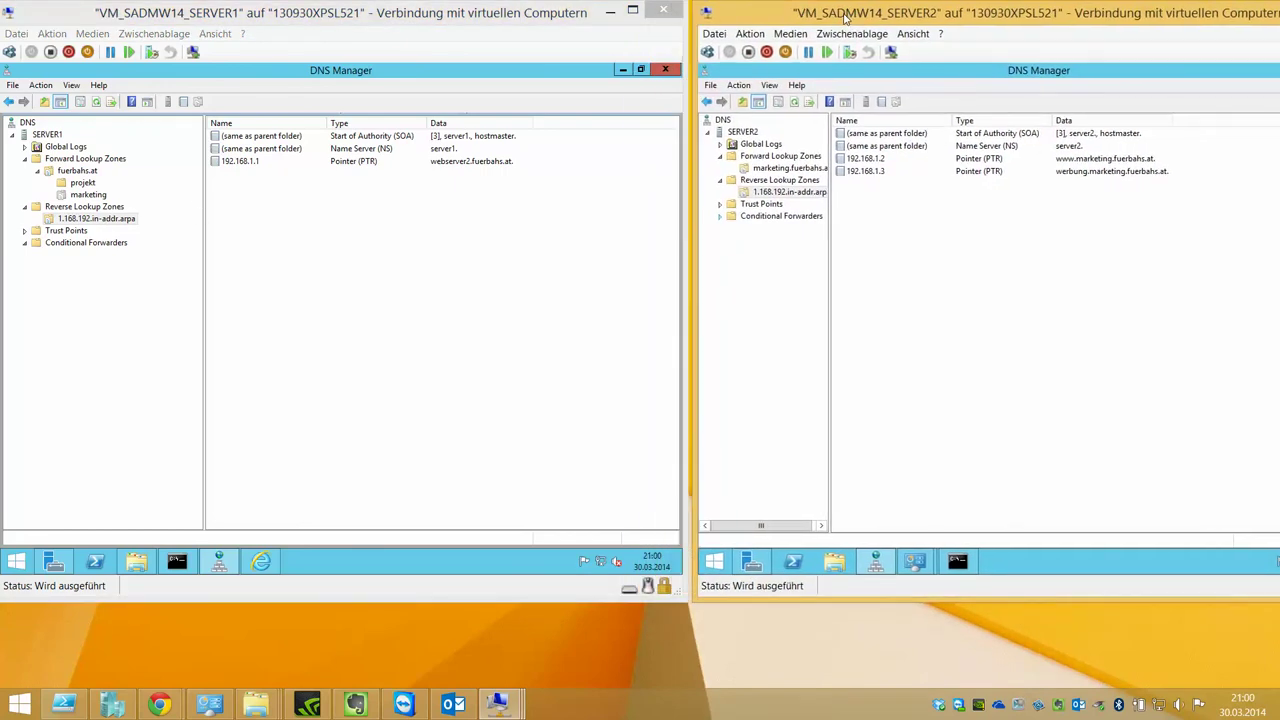